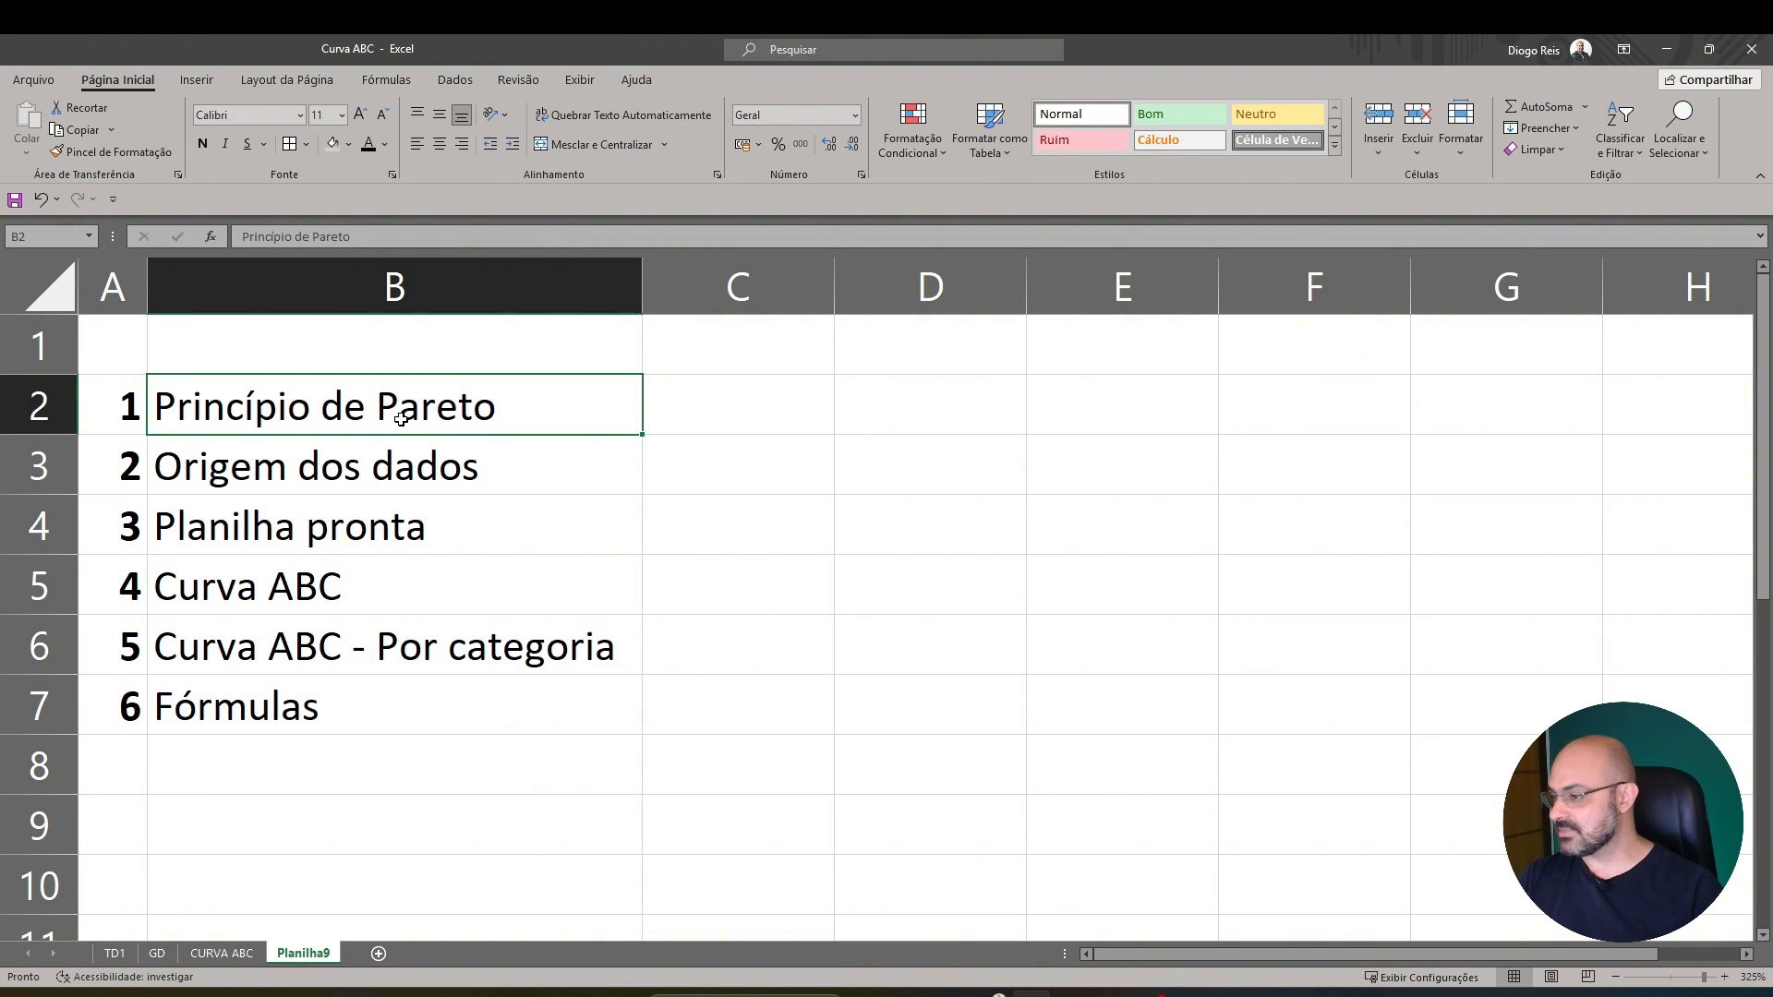
# Highlight the topic "Curva ABC - Por categoria" in the list with a yellow fill
pyautogui.click(392, 468)
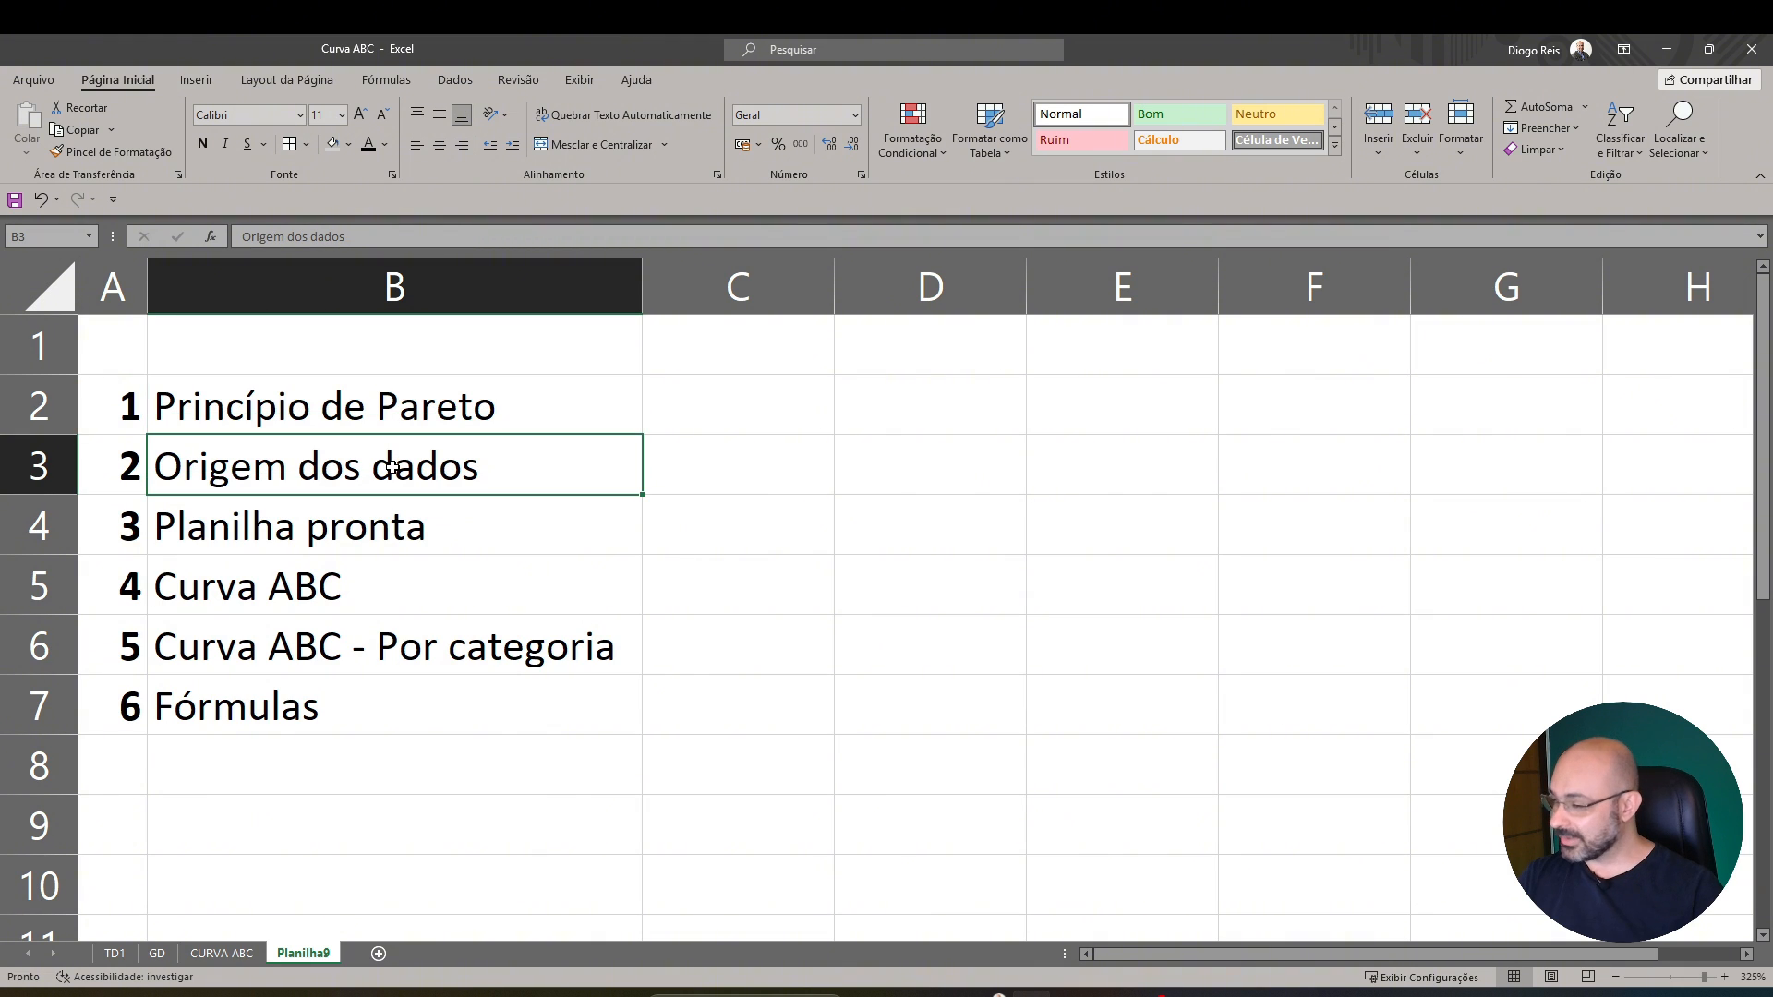
pyautogui.click(359, 531)
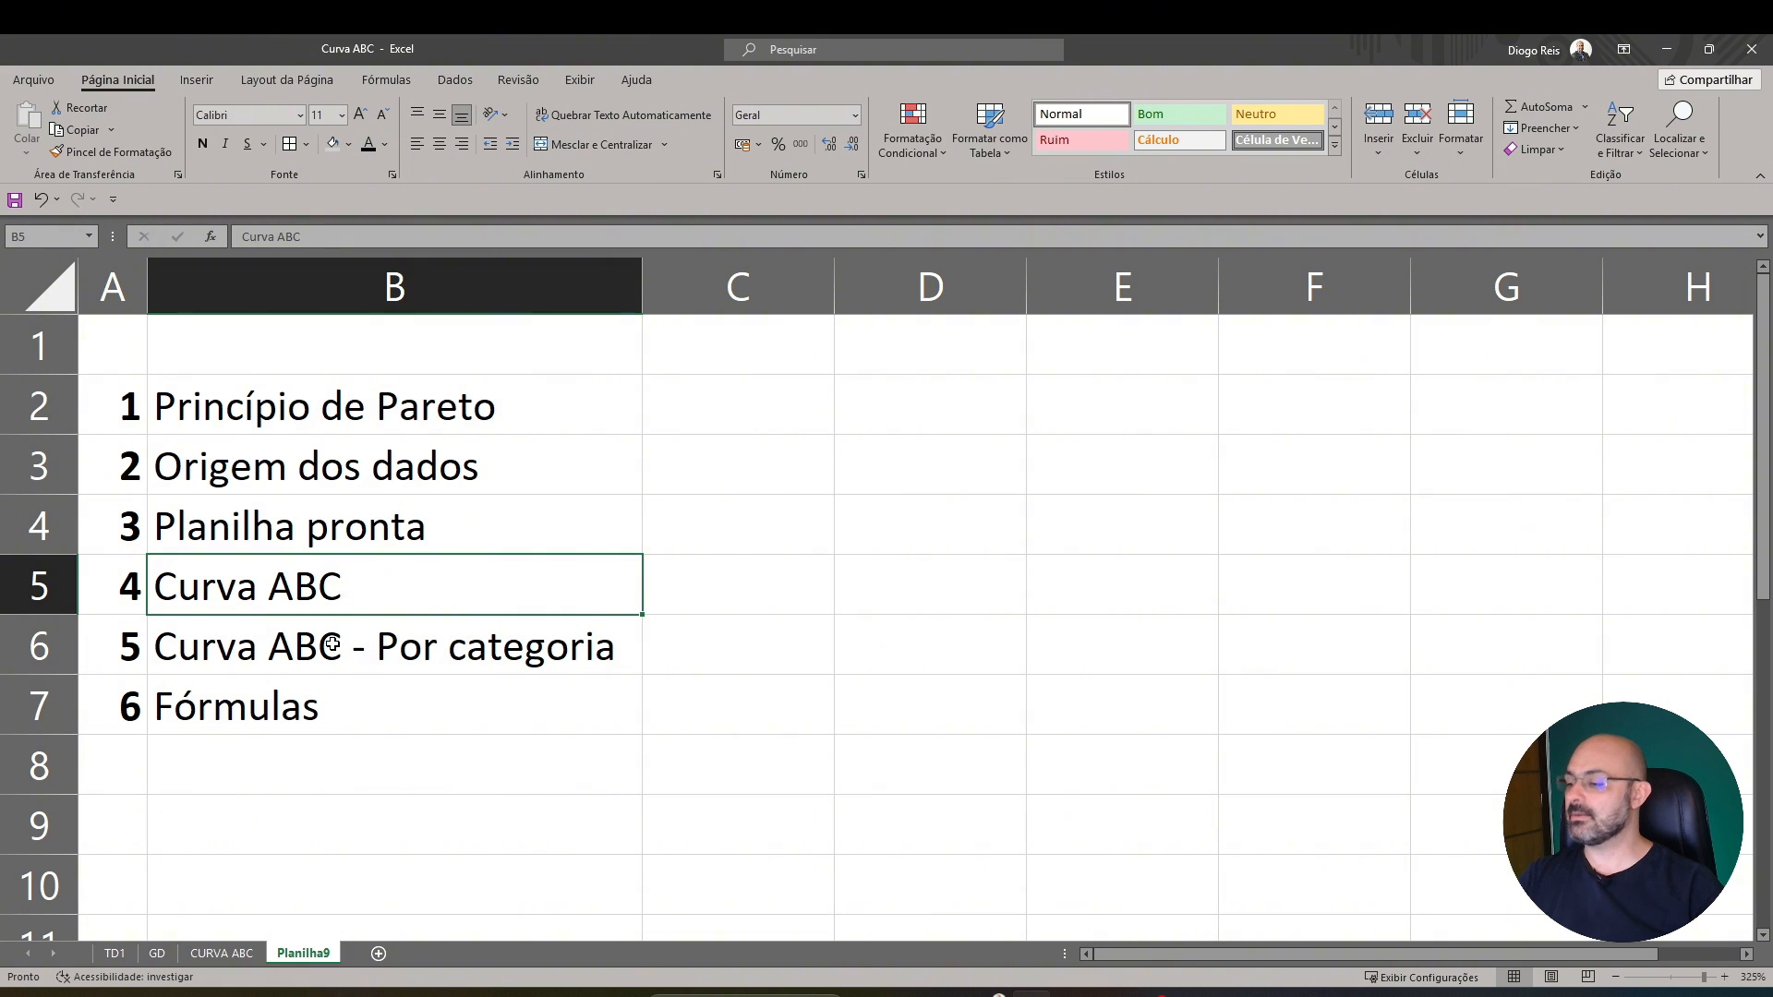
pyautogui.click(332, 644)
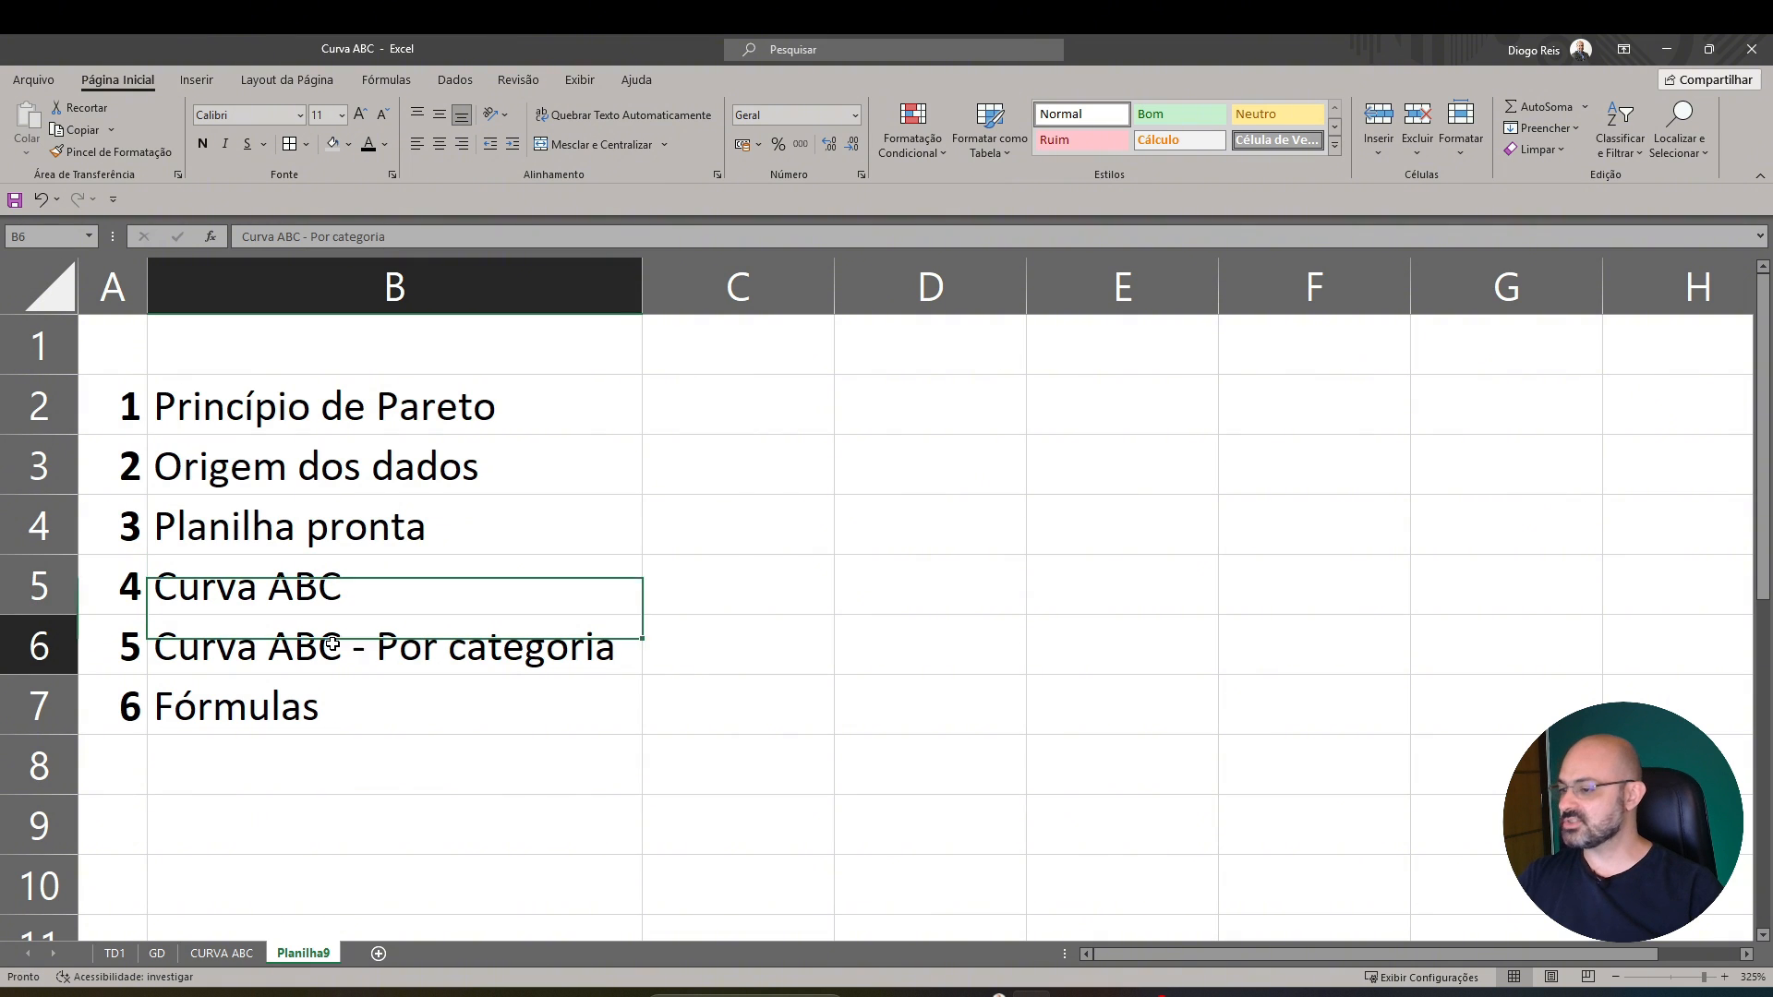
pyautogui.click(350, 145)
pyautogui.click(381, 317)
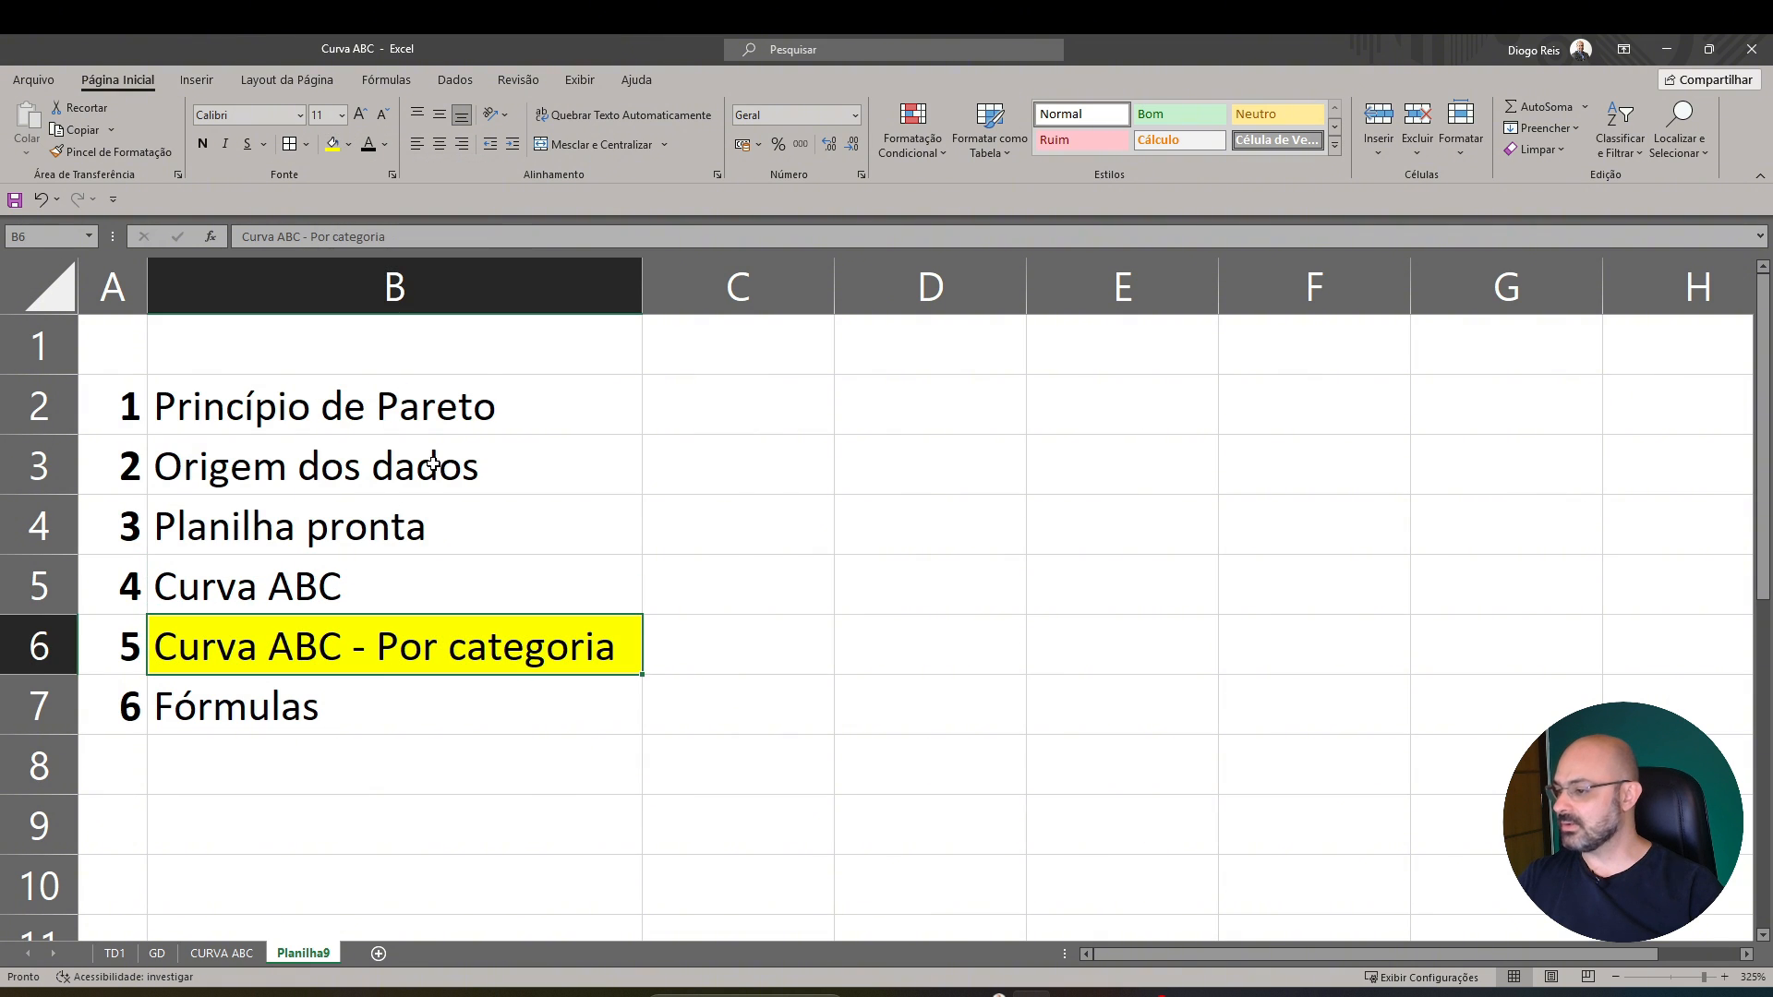
pyautogui.click(483, 566)
pyautogui.click(463, 698)
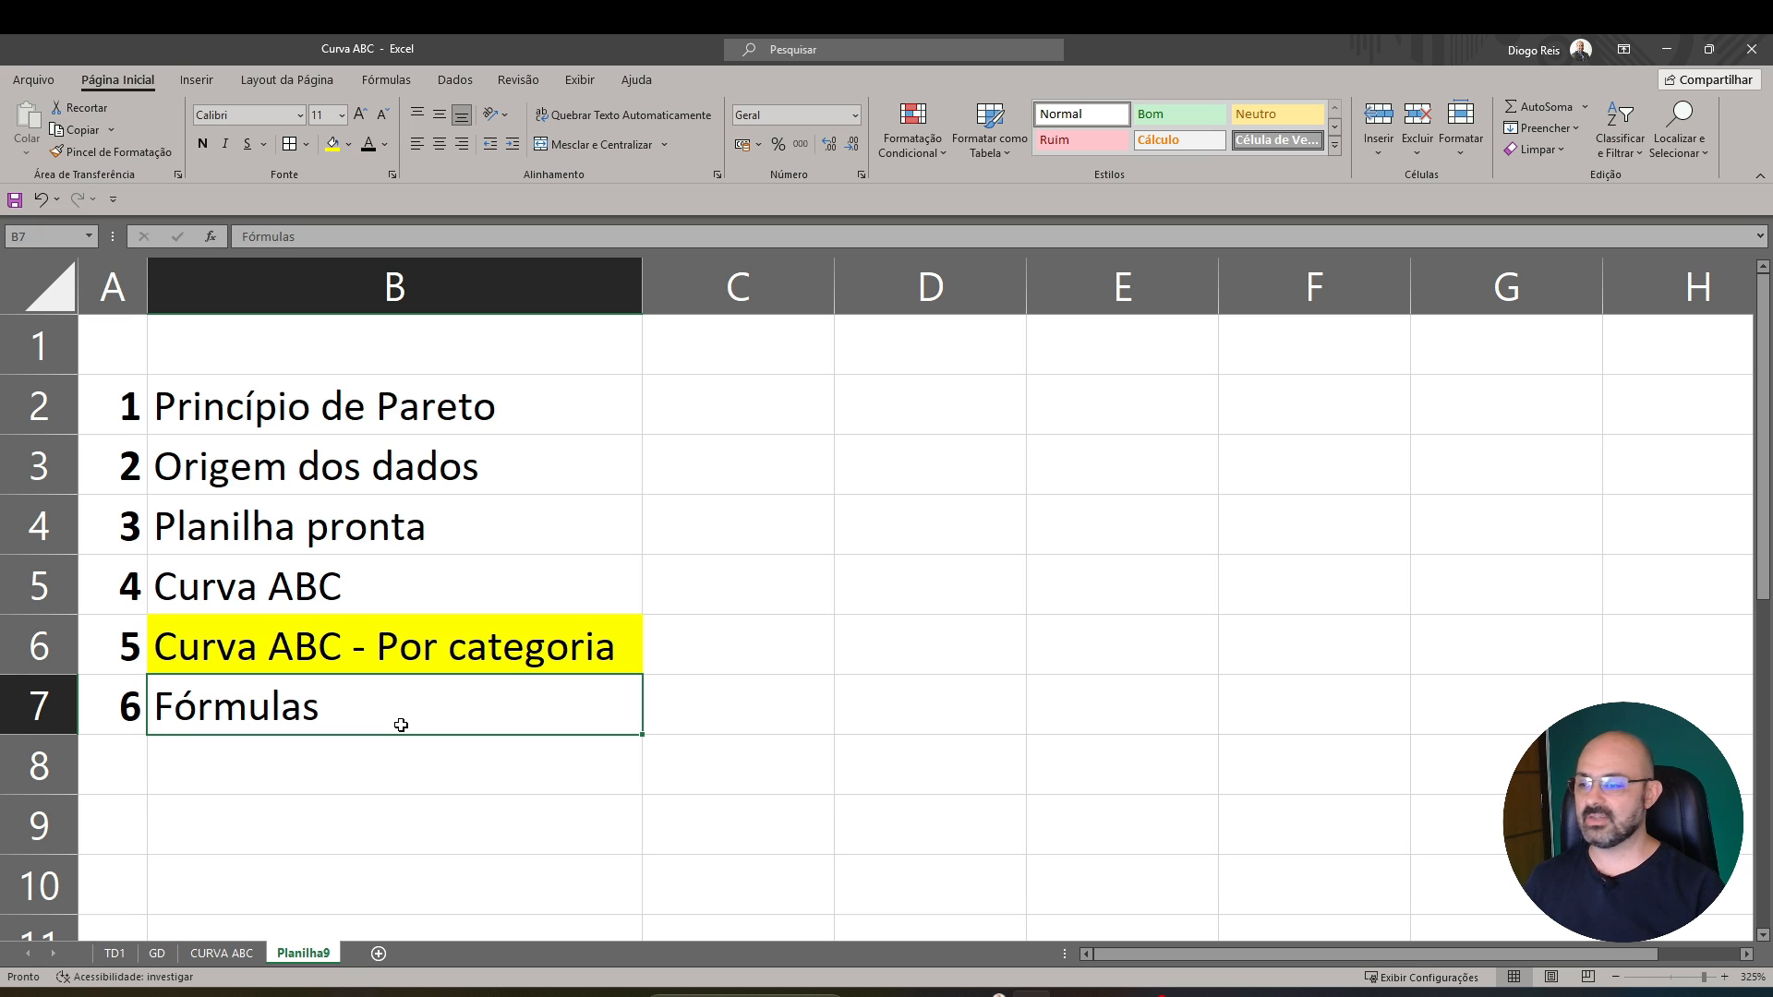
# Write the on-screen note "80/20", "20 - Esforço" and "80 - Resultado" beside the topic list, starting at cell D2
pyautogui.click(862, 399)
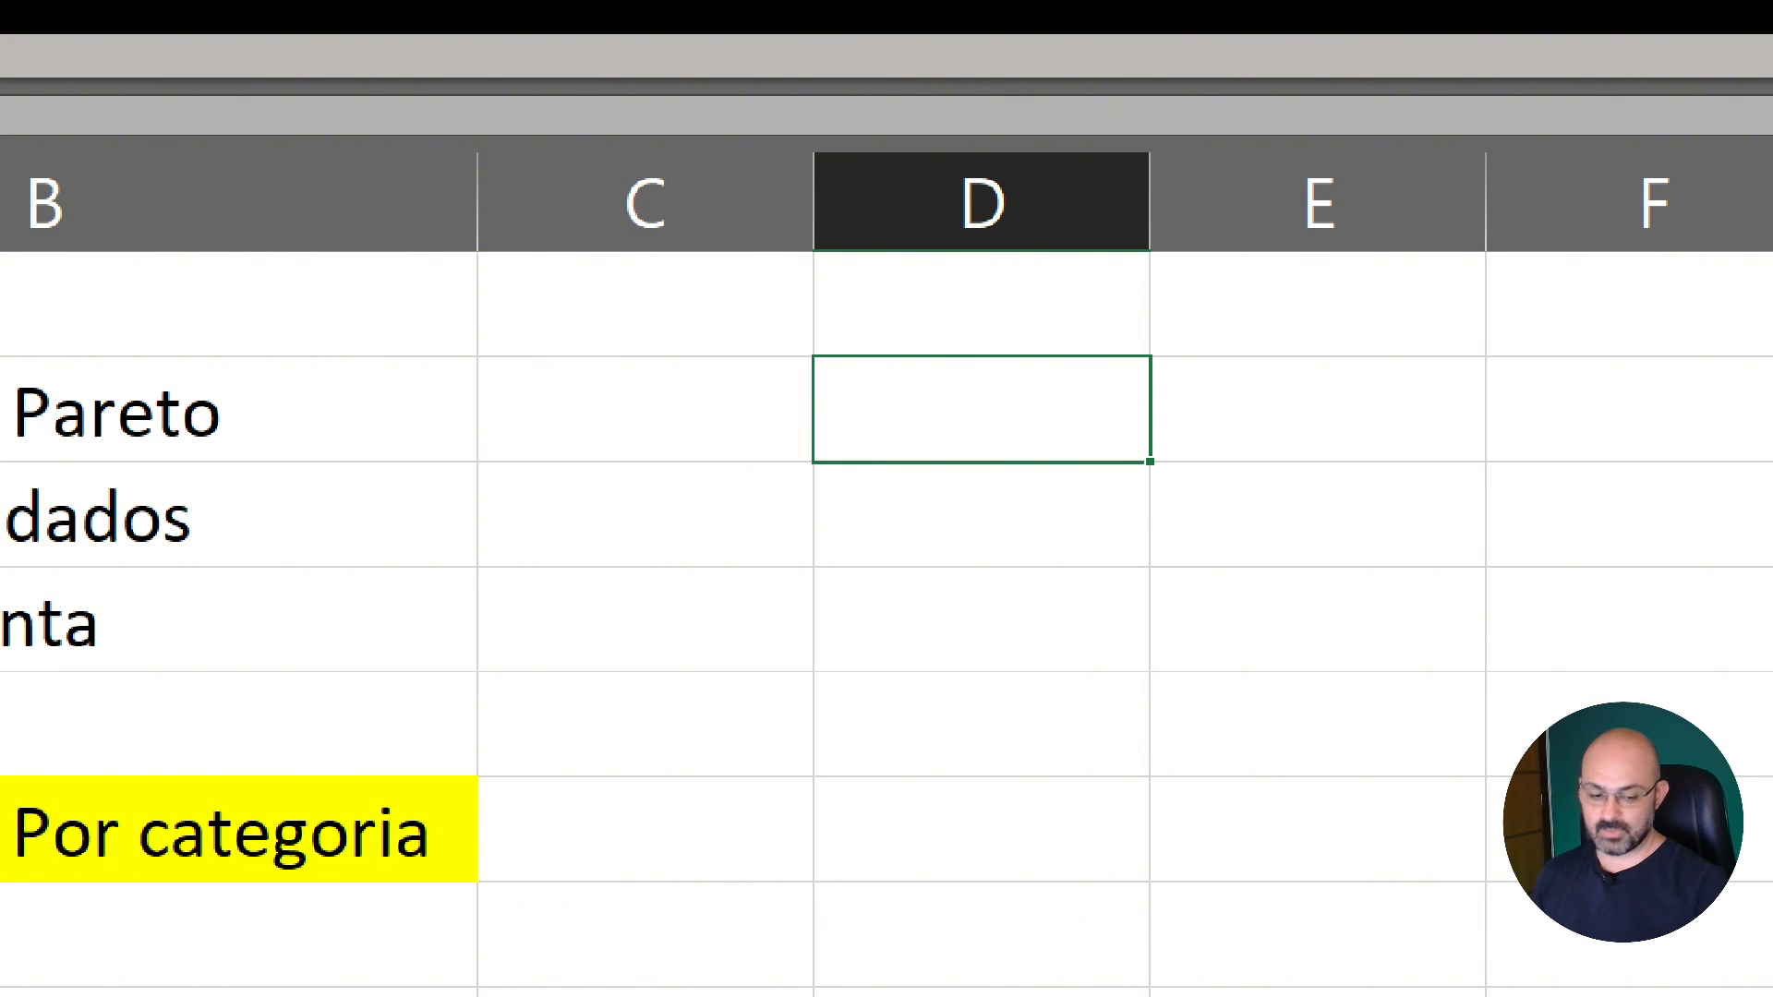
pyautogui.press('F2')
pyautogui.write('80')
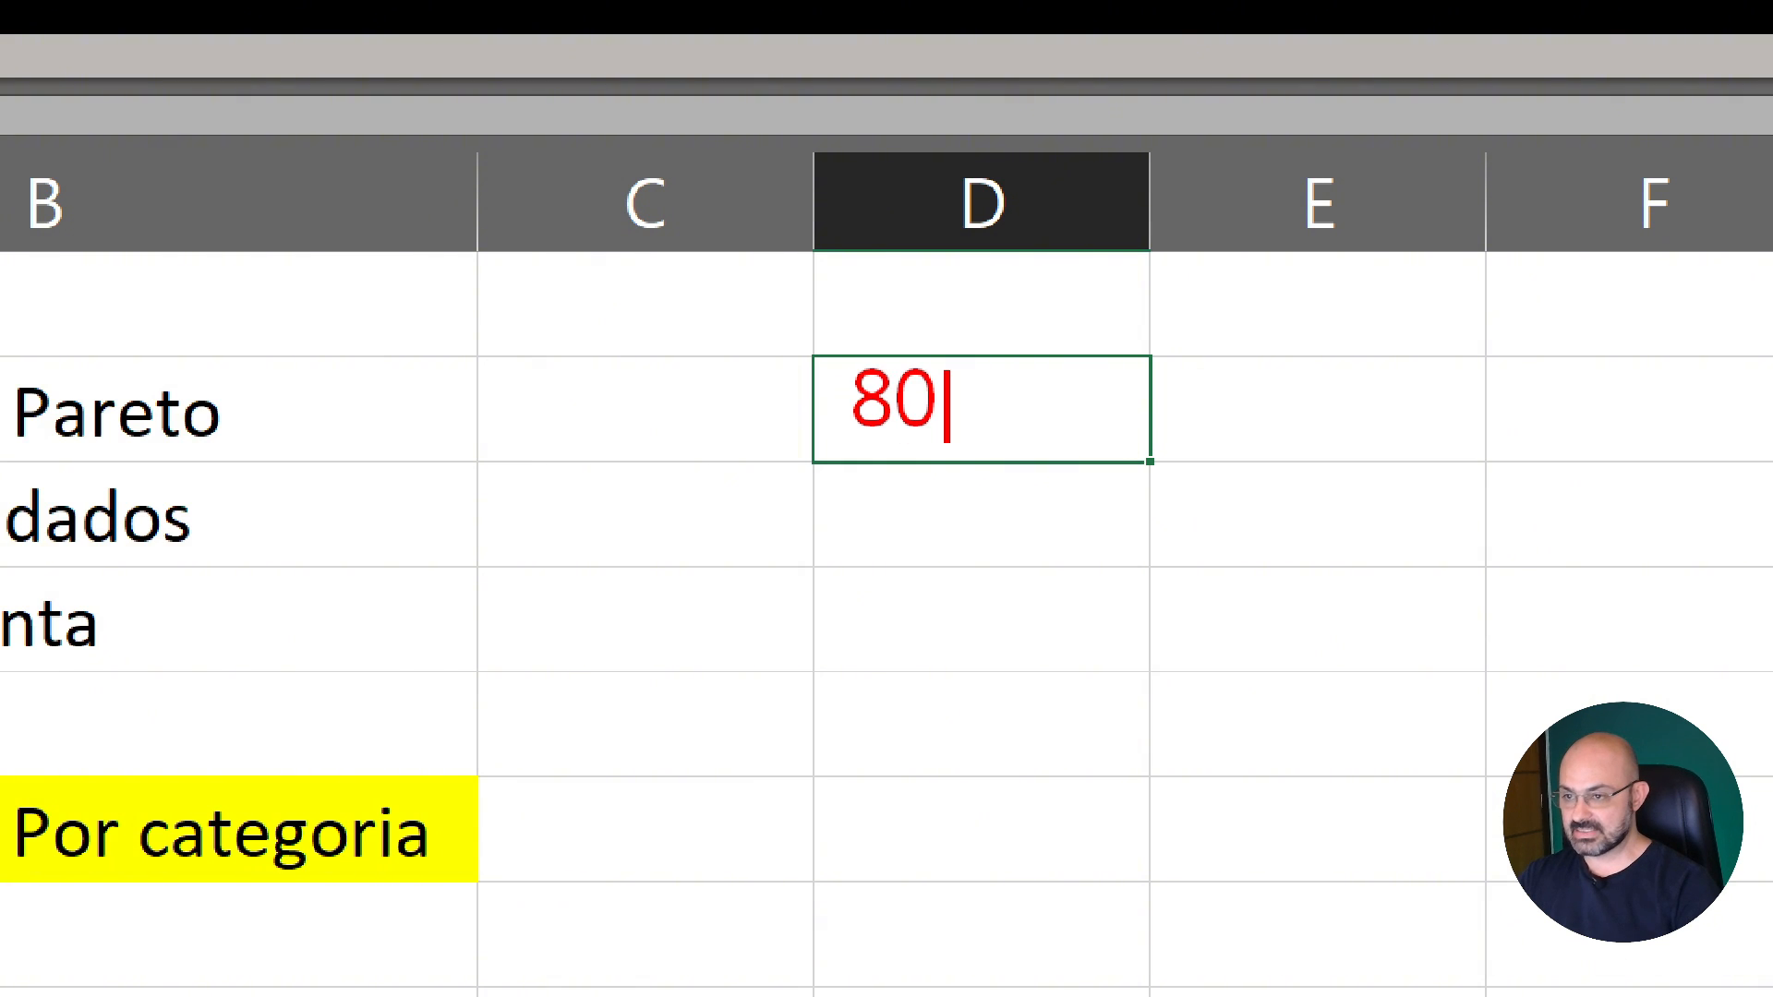
pyautogui.write('/20')
pyautogui.hotkey('alt', 'Return')
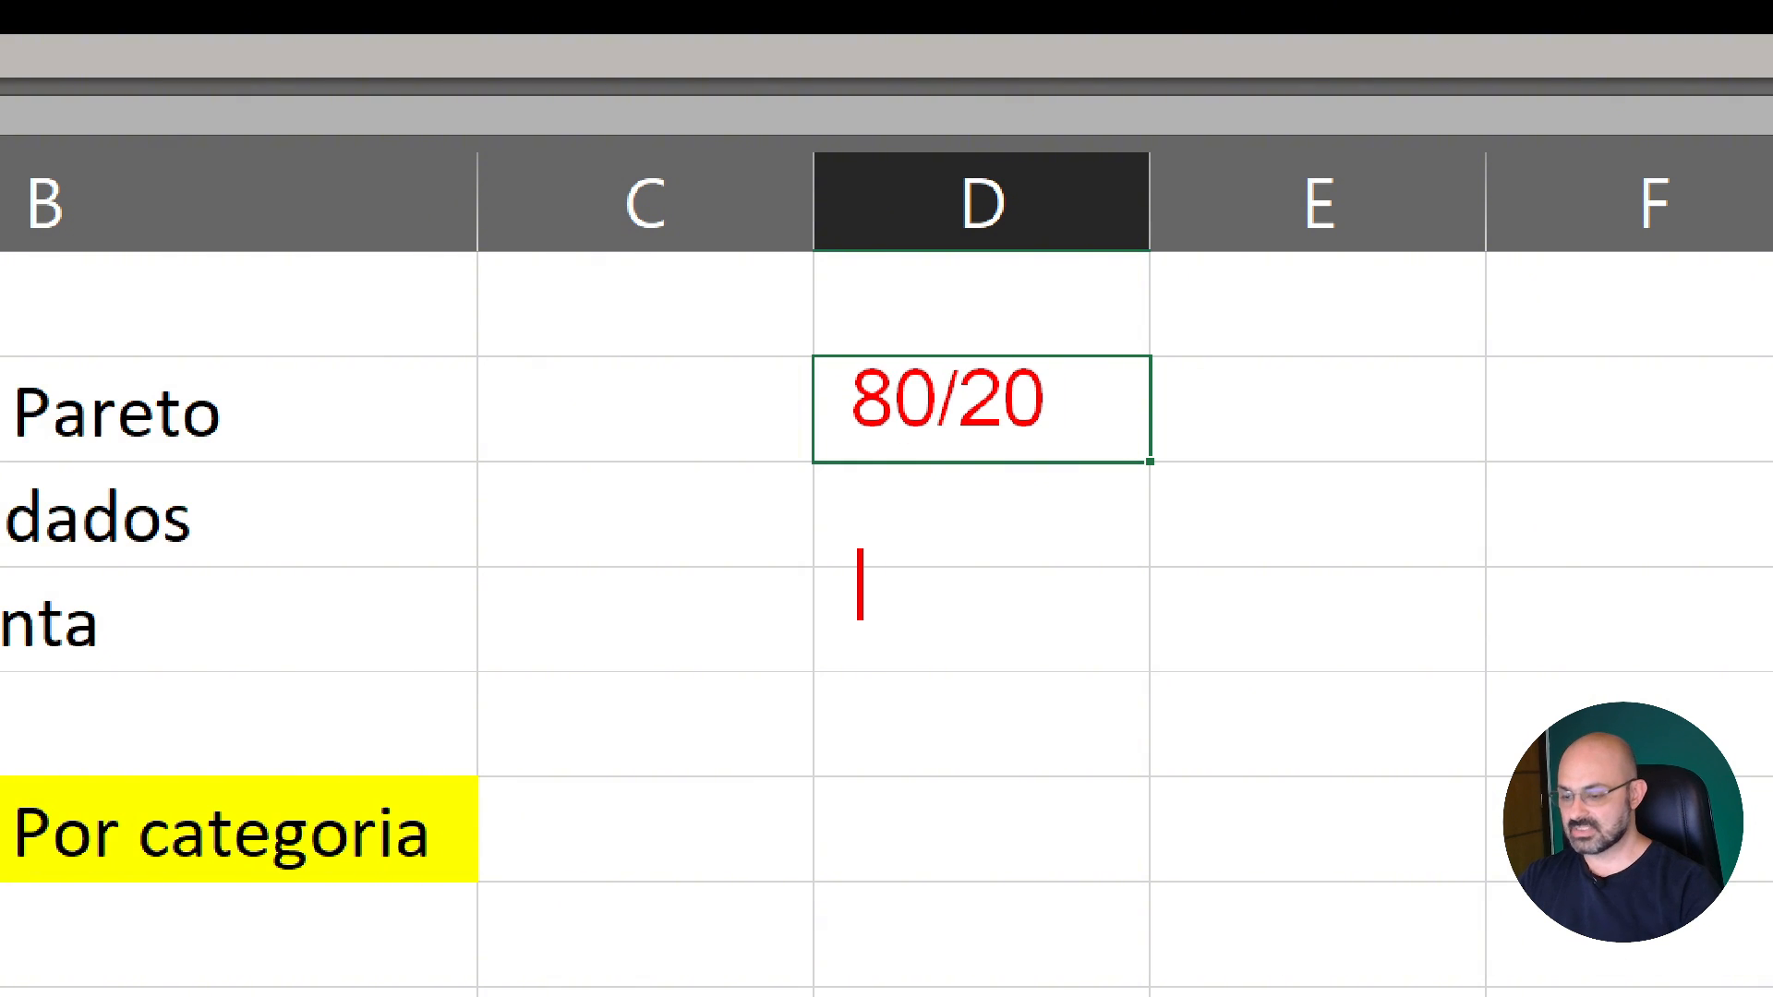
pyautogui.write('20 ')
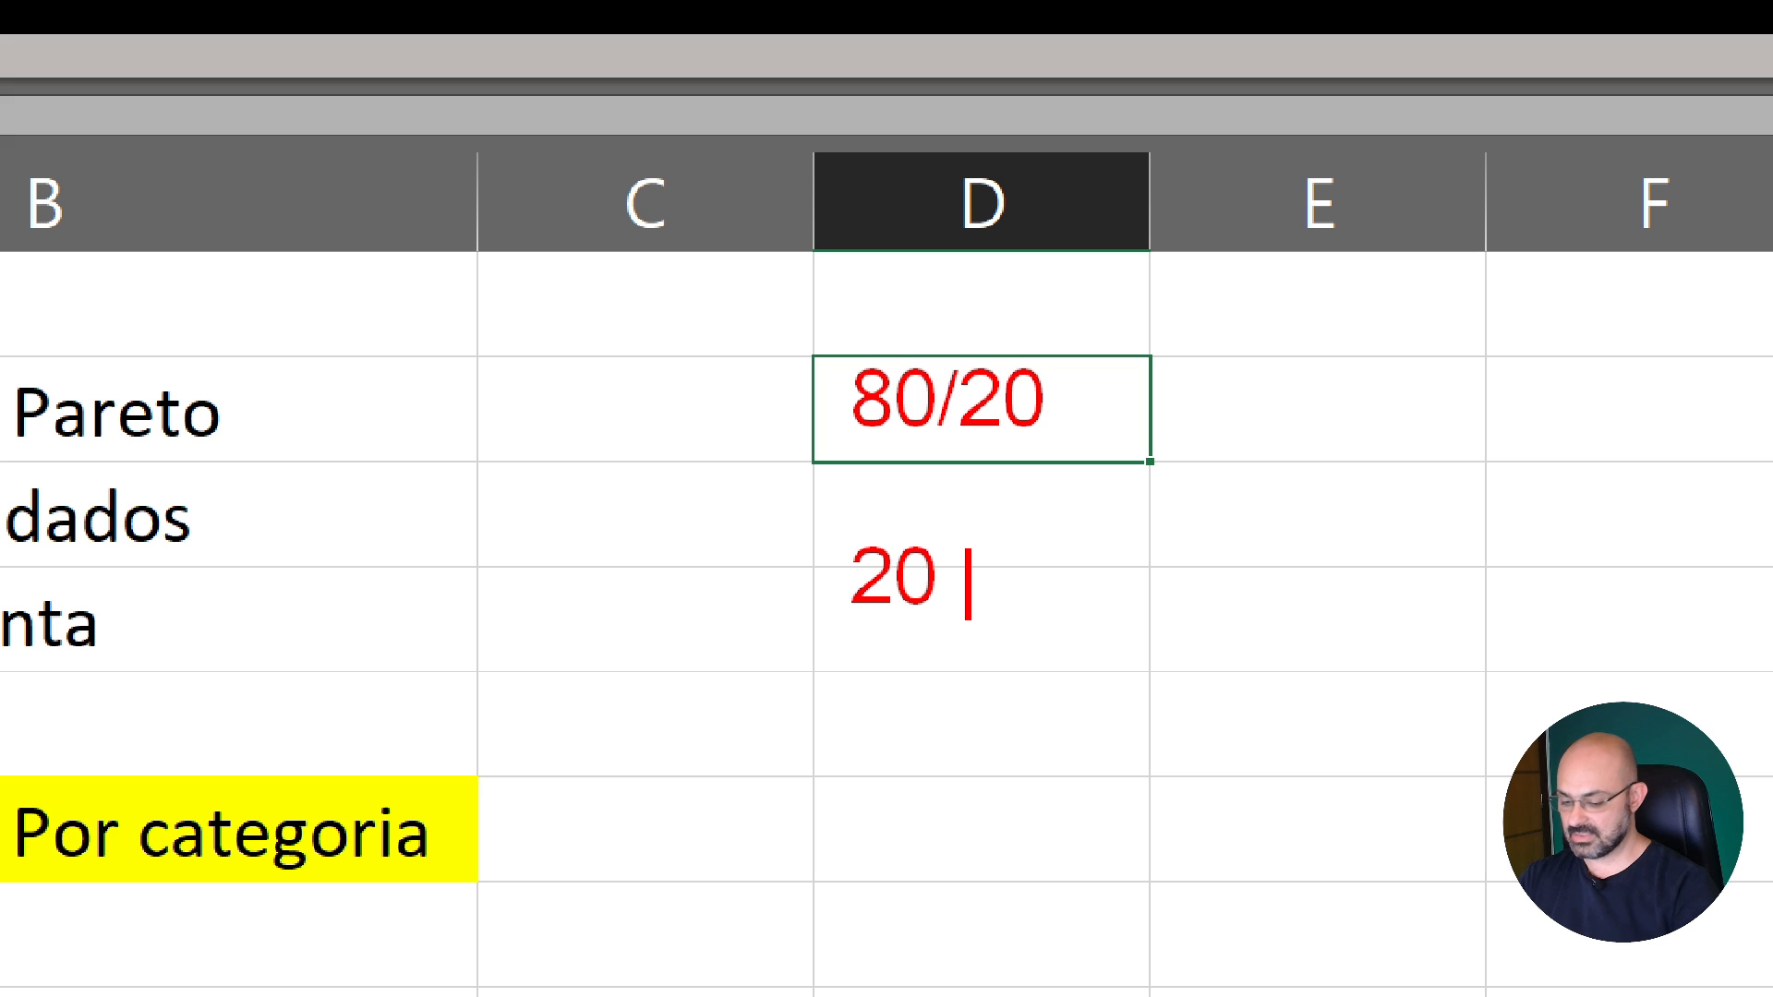
pyautogui.write('- Esfor')
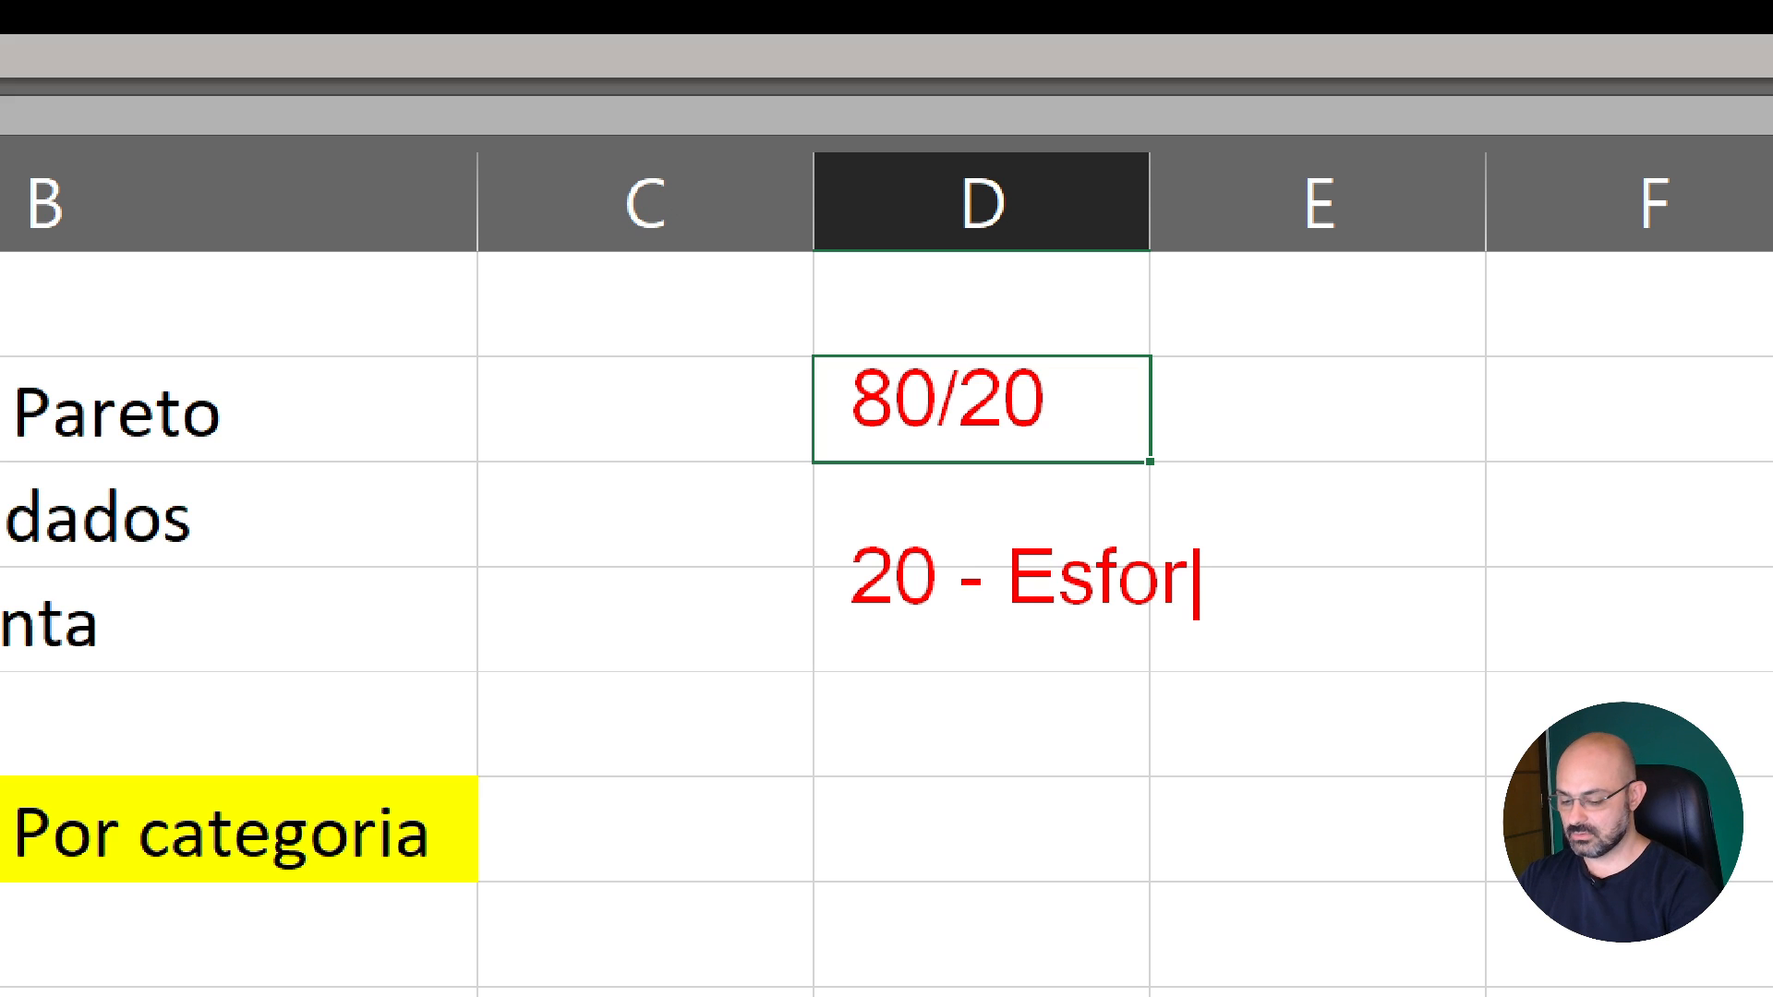
pyautogui.write('ço')
pyautogui.hotkey('alt', 'Return')
pyautogui.write('80')
pyautogui.press('BackSpace')
pyautogui.write('- Resultado')
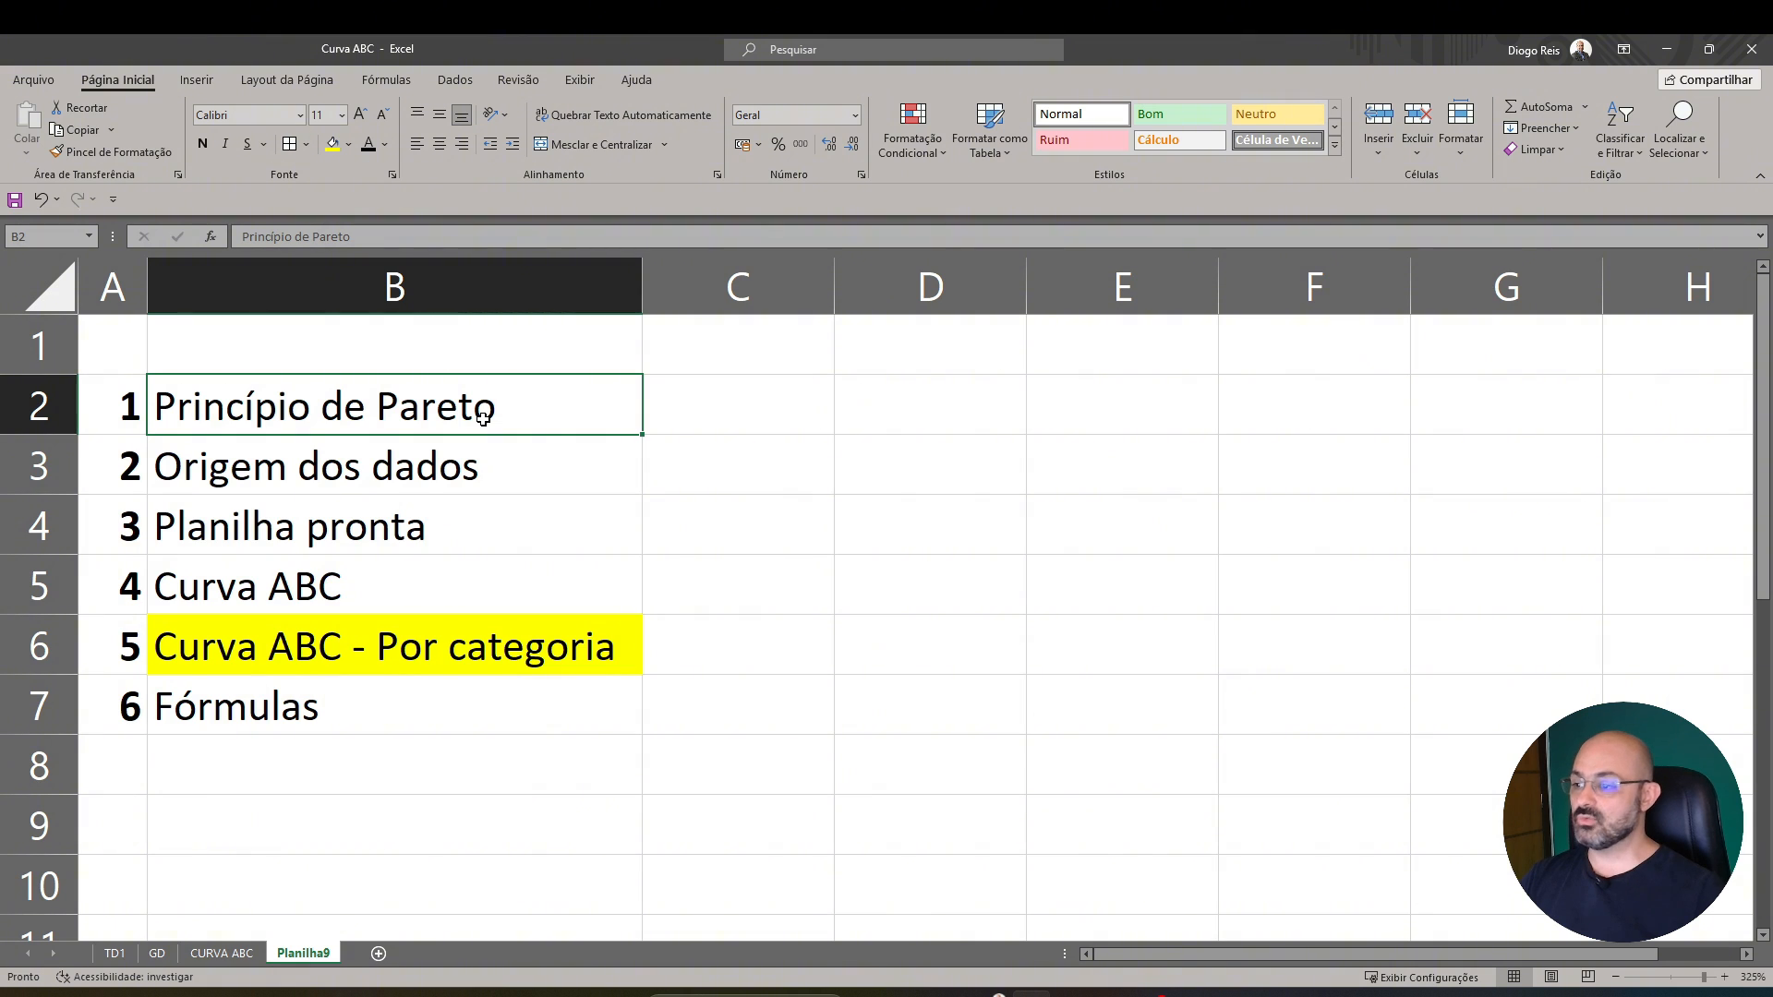
pyautogui.click(568, 469)
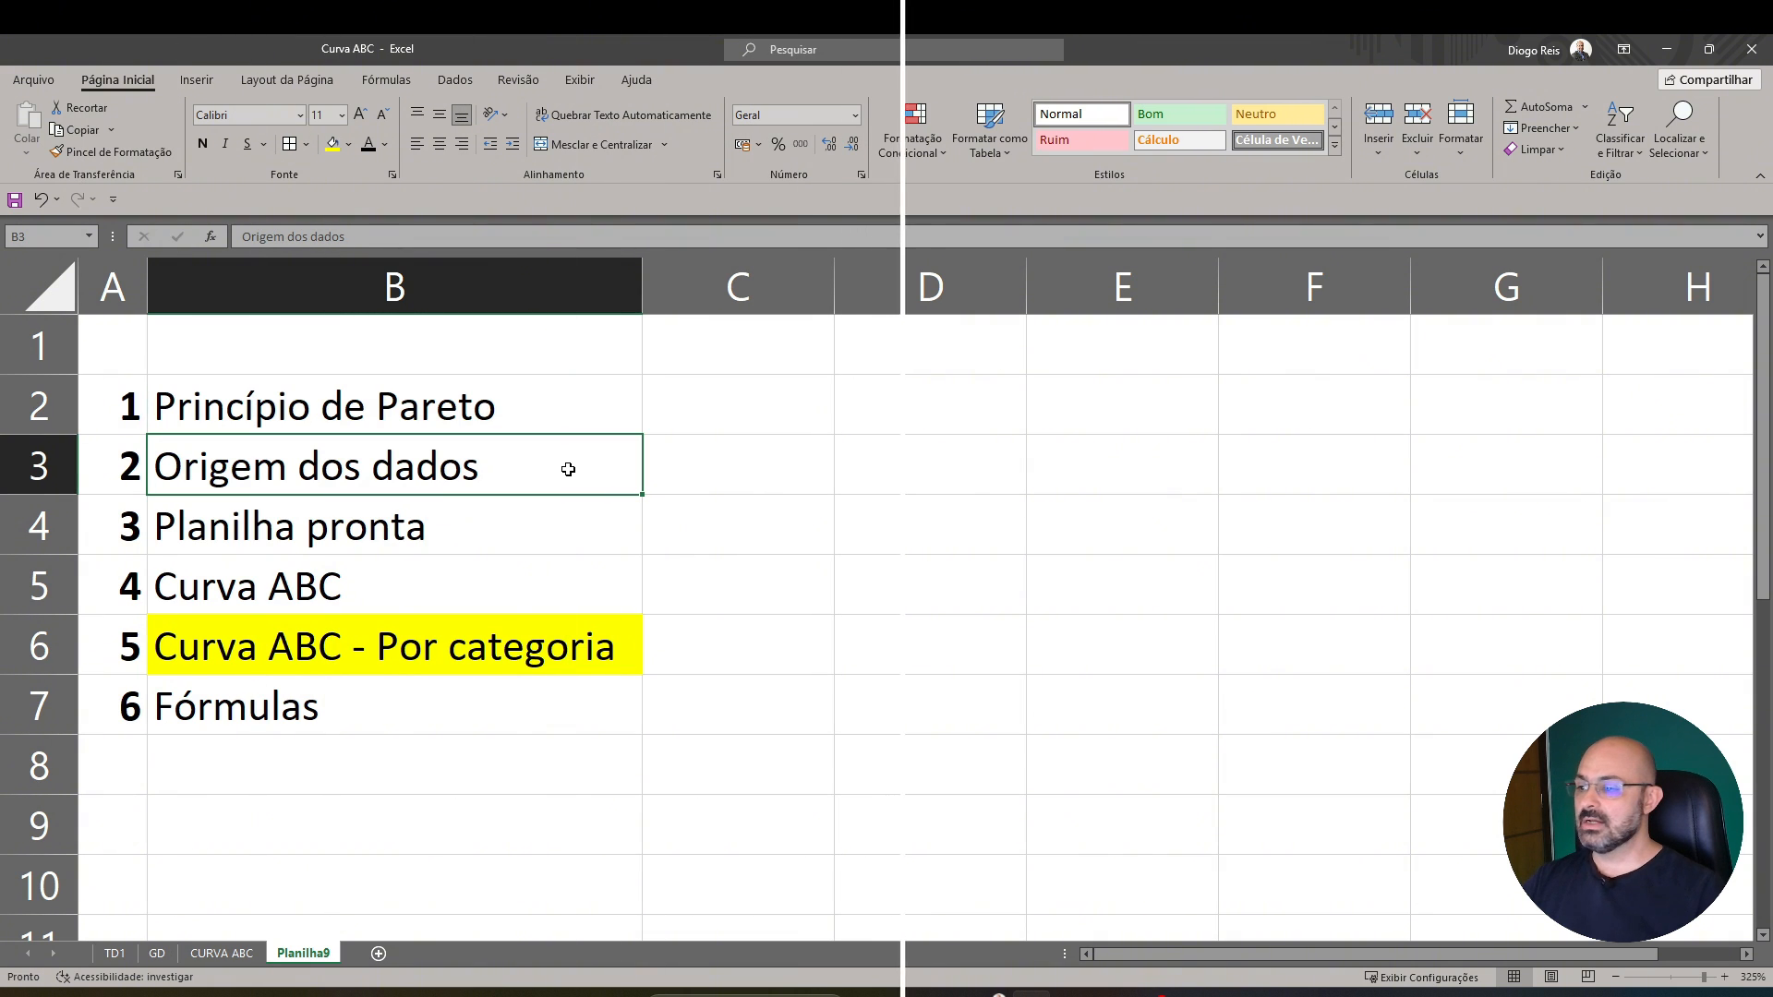
pyautogui.click(728, 474)
pyautogui.click(557, 474)
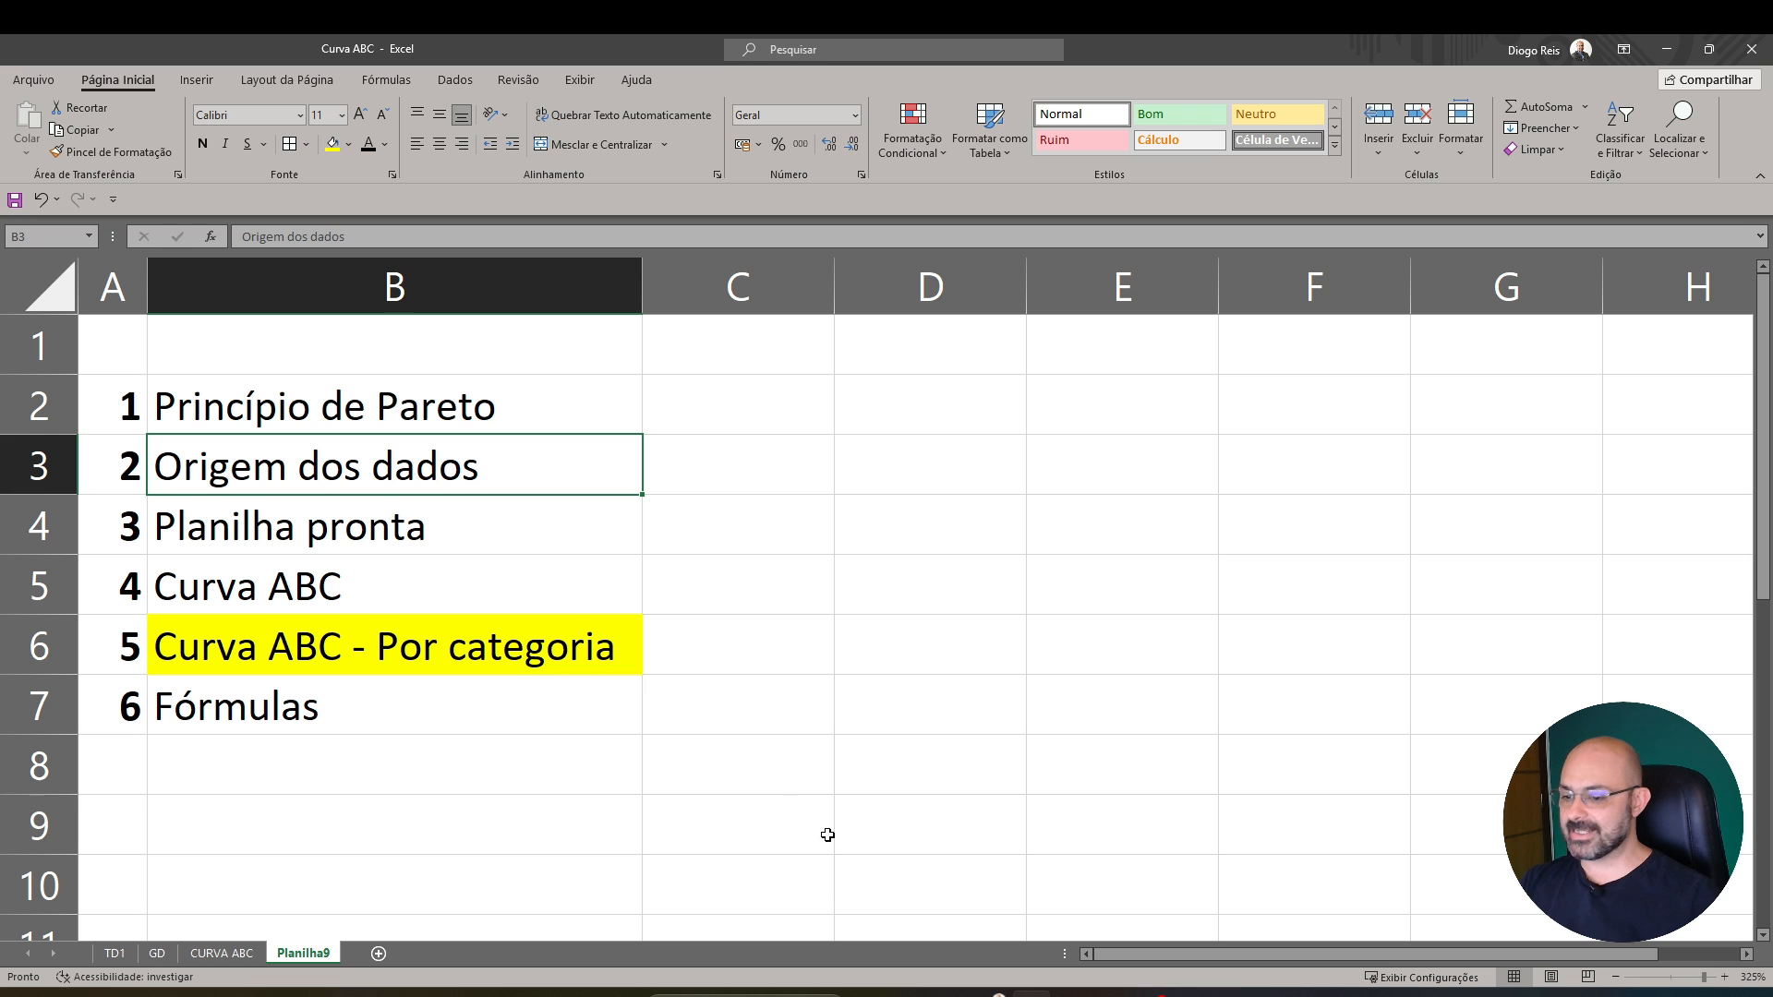
pyautogui.click(992, 995)
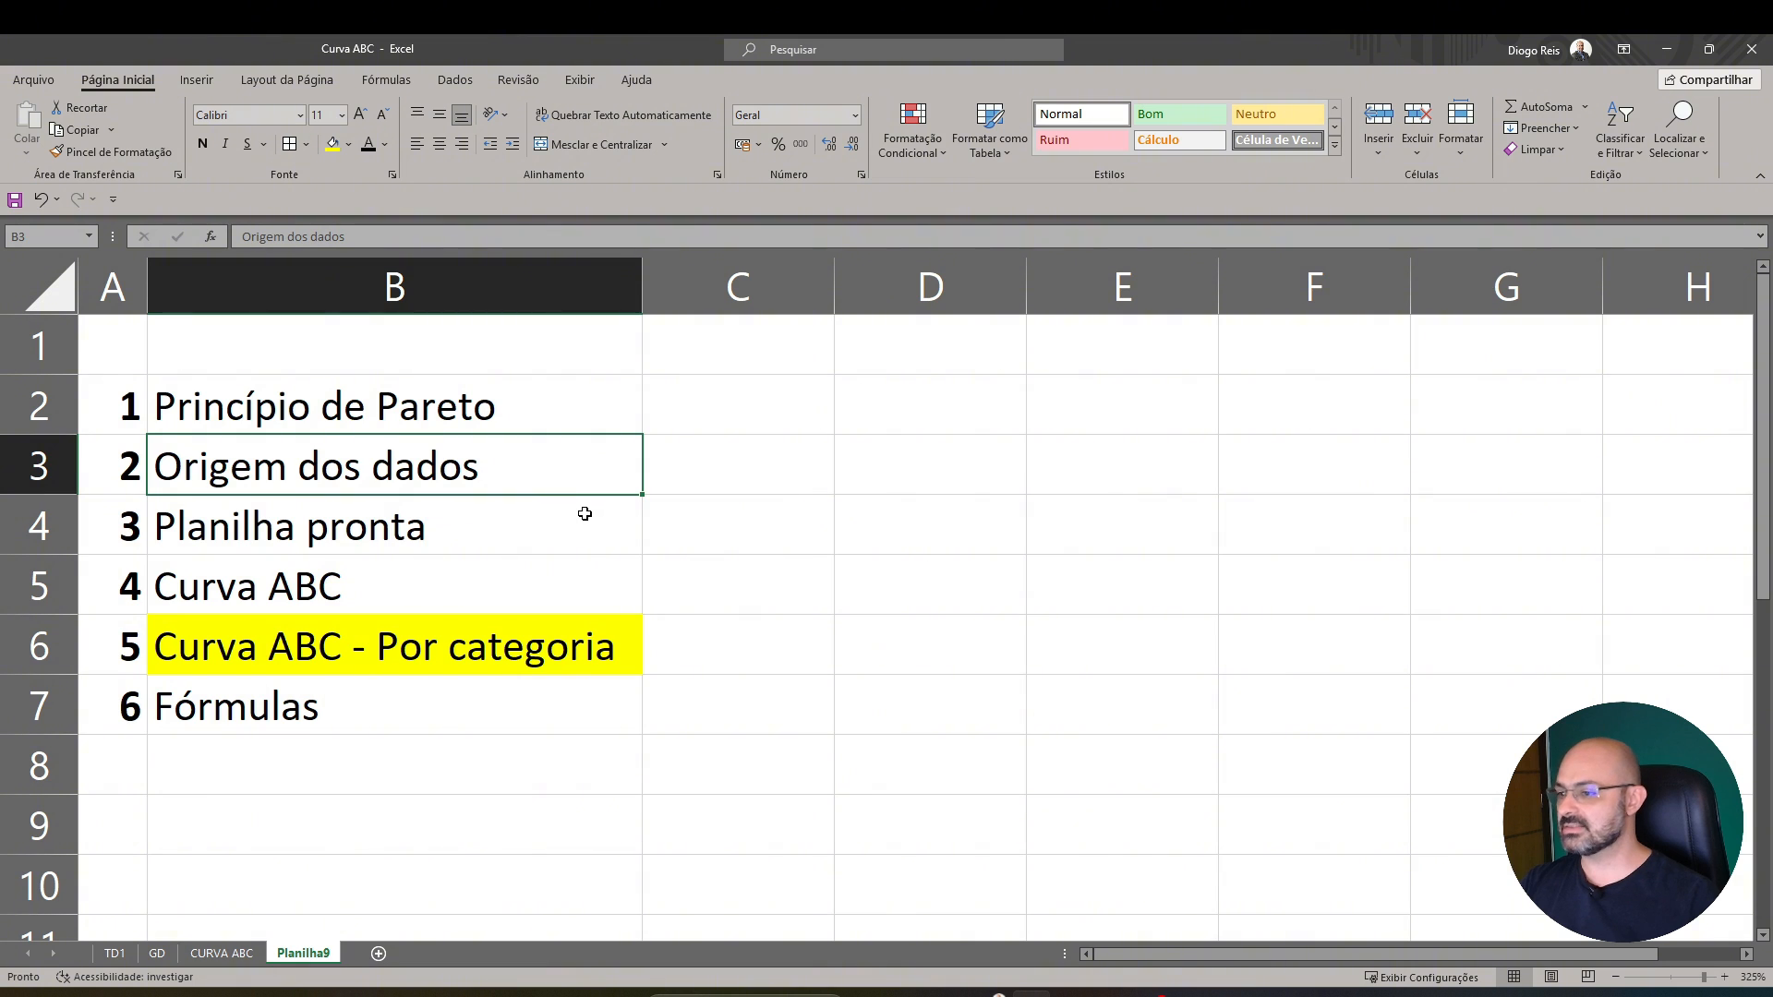
pyautogui.click(585, 513)
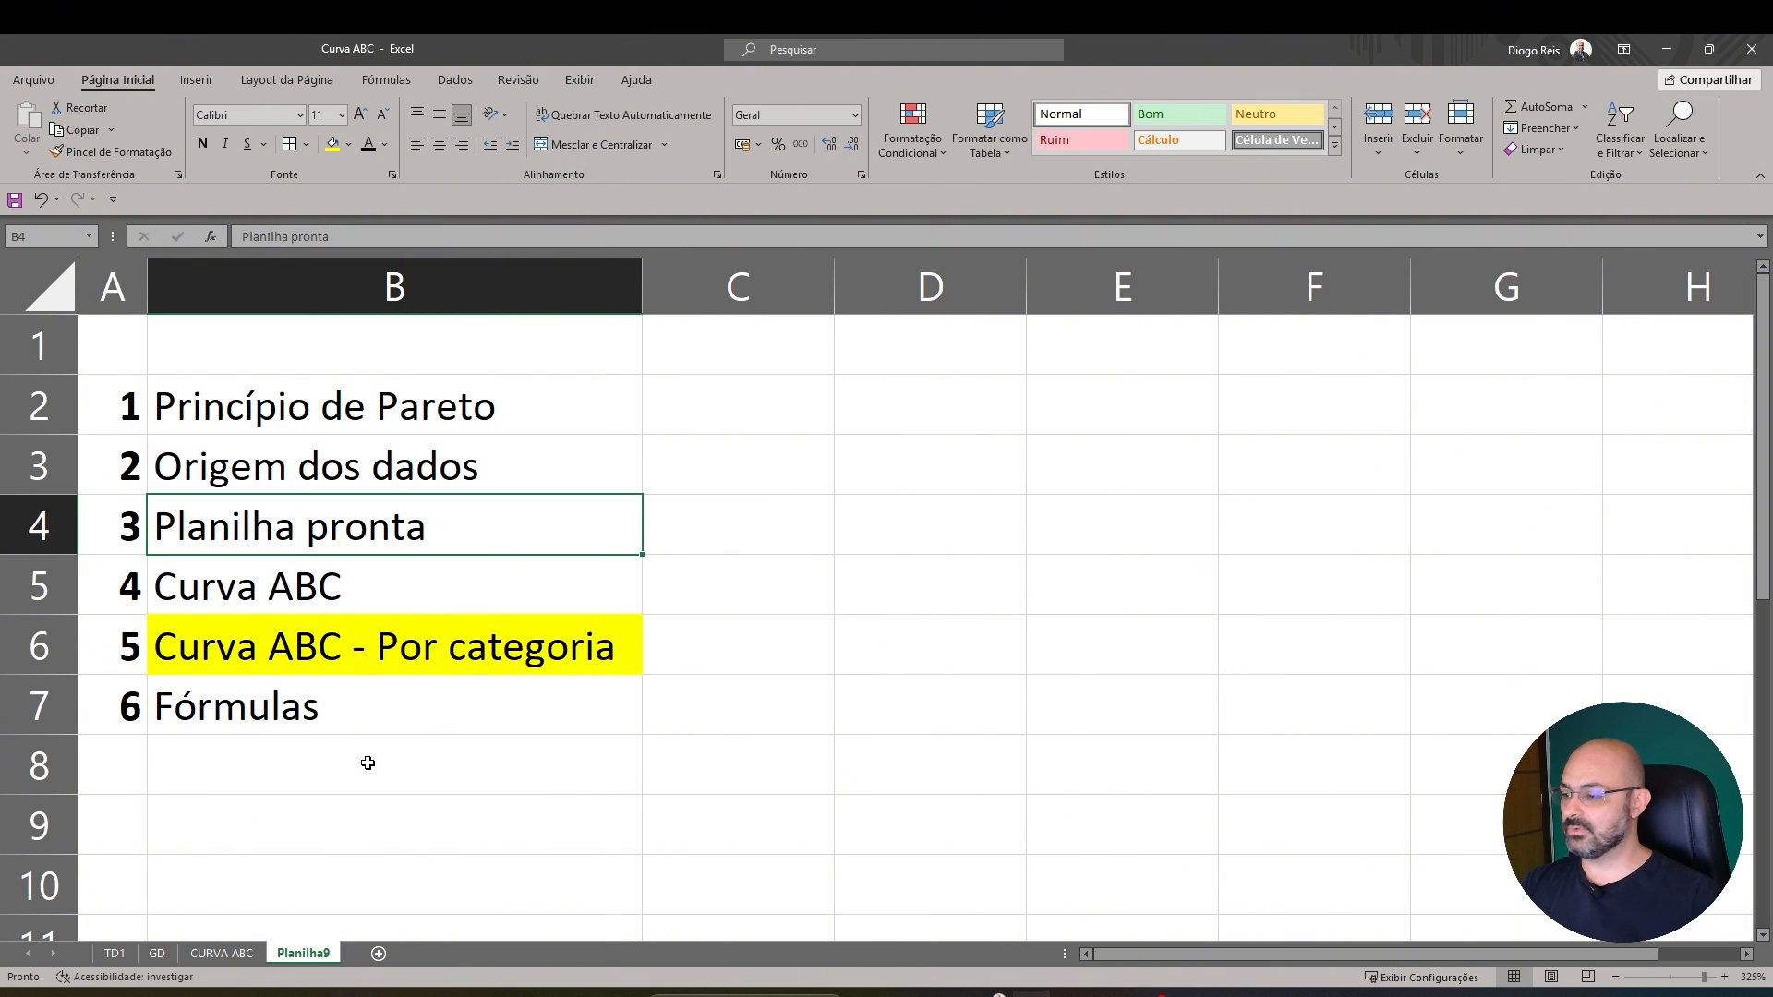
# Open the CURVA ABC sheet and examine the first product's category, quantity, Faturamento and Margem Contrib values
pyautogui.click(223, 953)
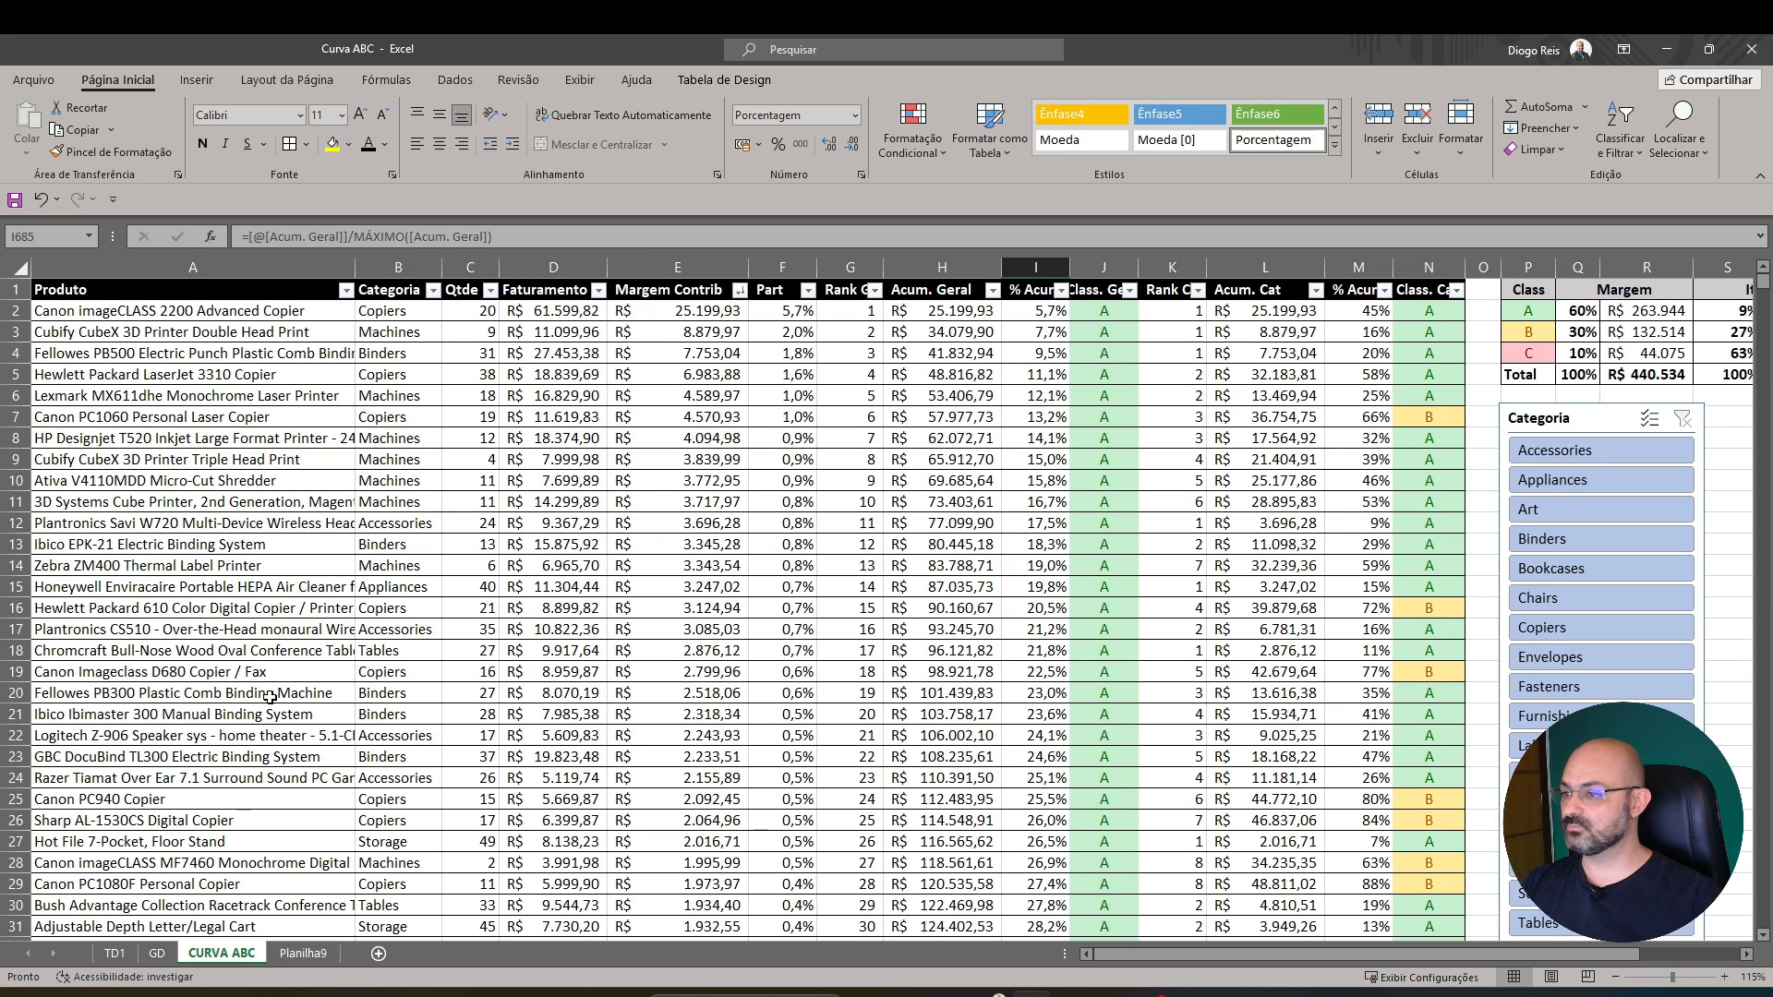
pyautogui.click(113, 312)
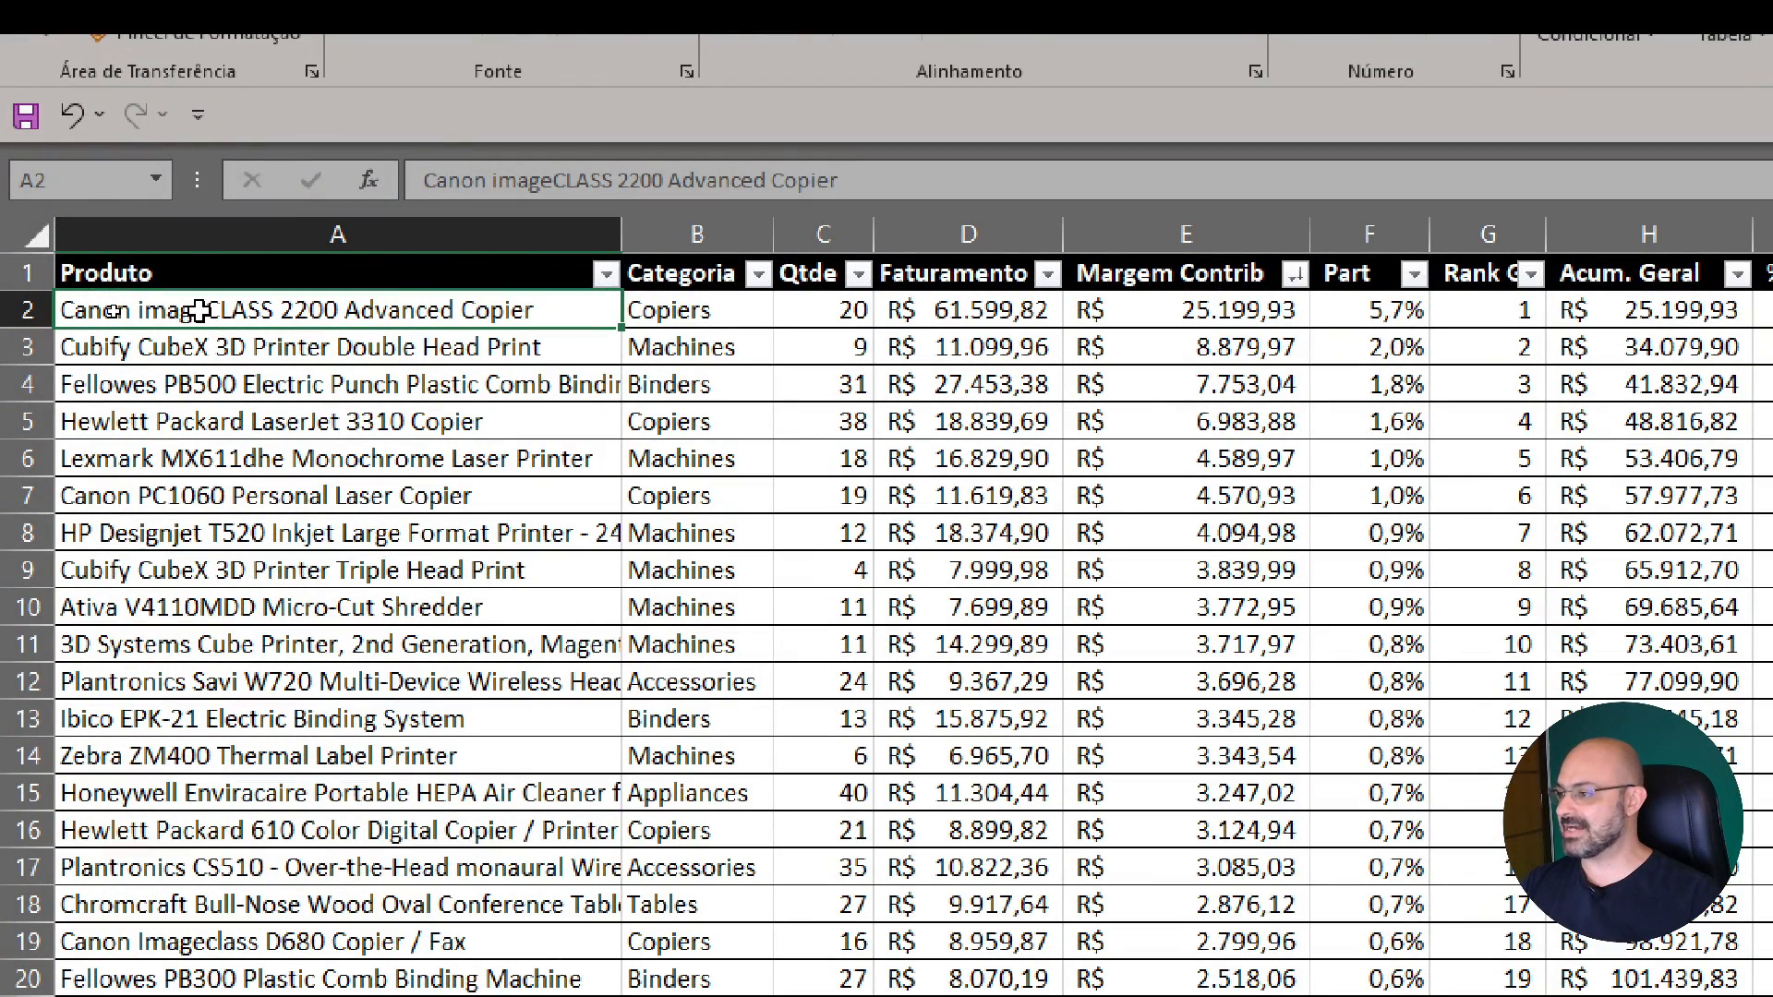
pyautogui.click(652, 314)
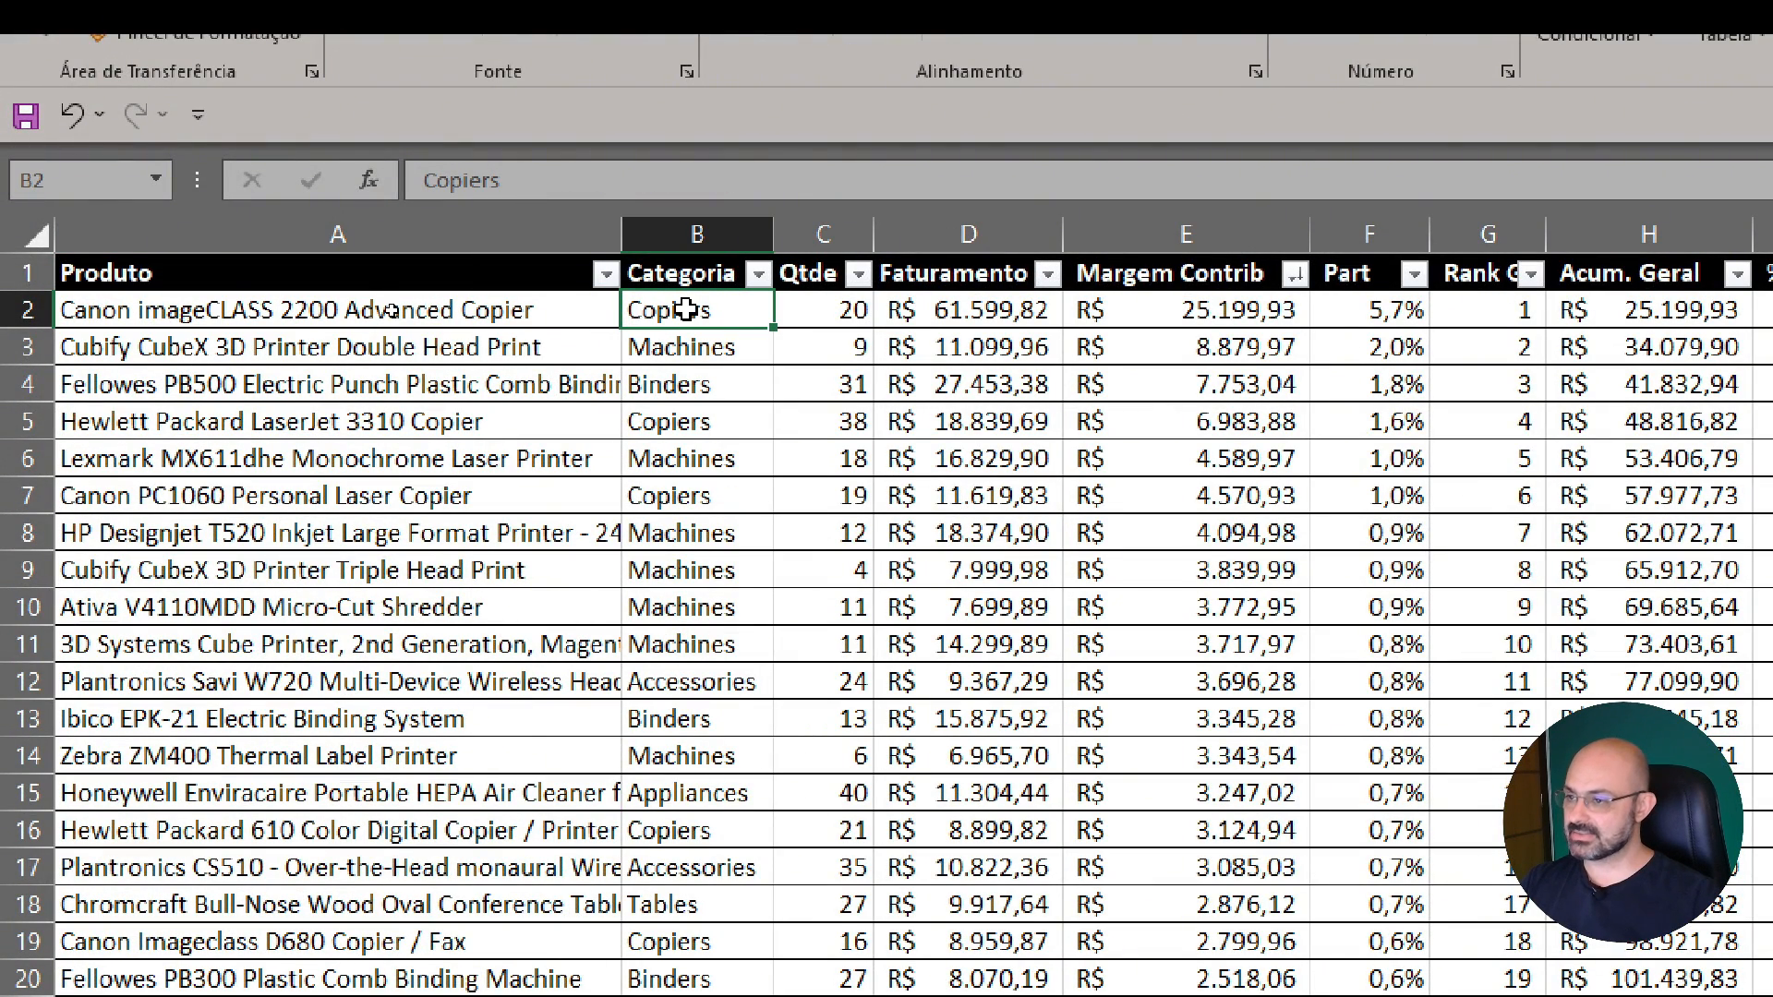
pyautogui.click(848, 312)
pyautogui.click(959, 314)
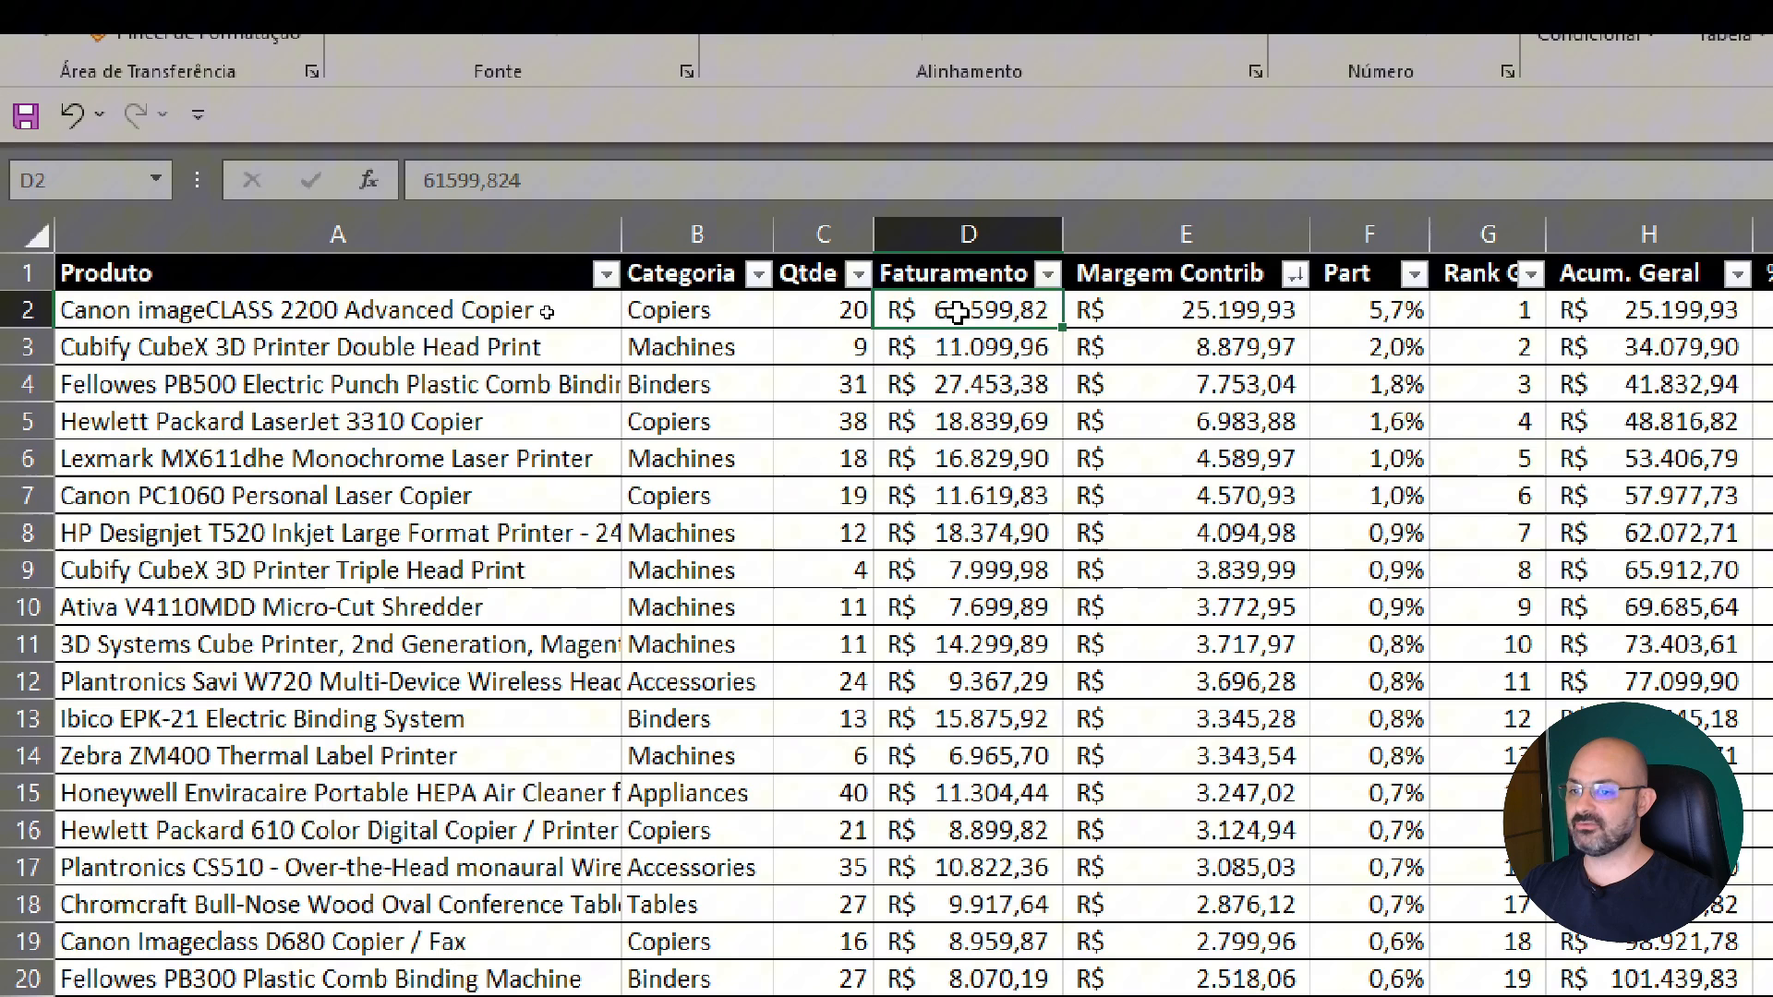
pyautogui.click(1190, 311)
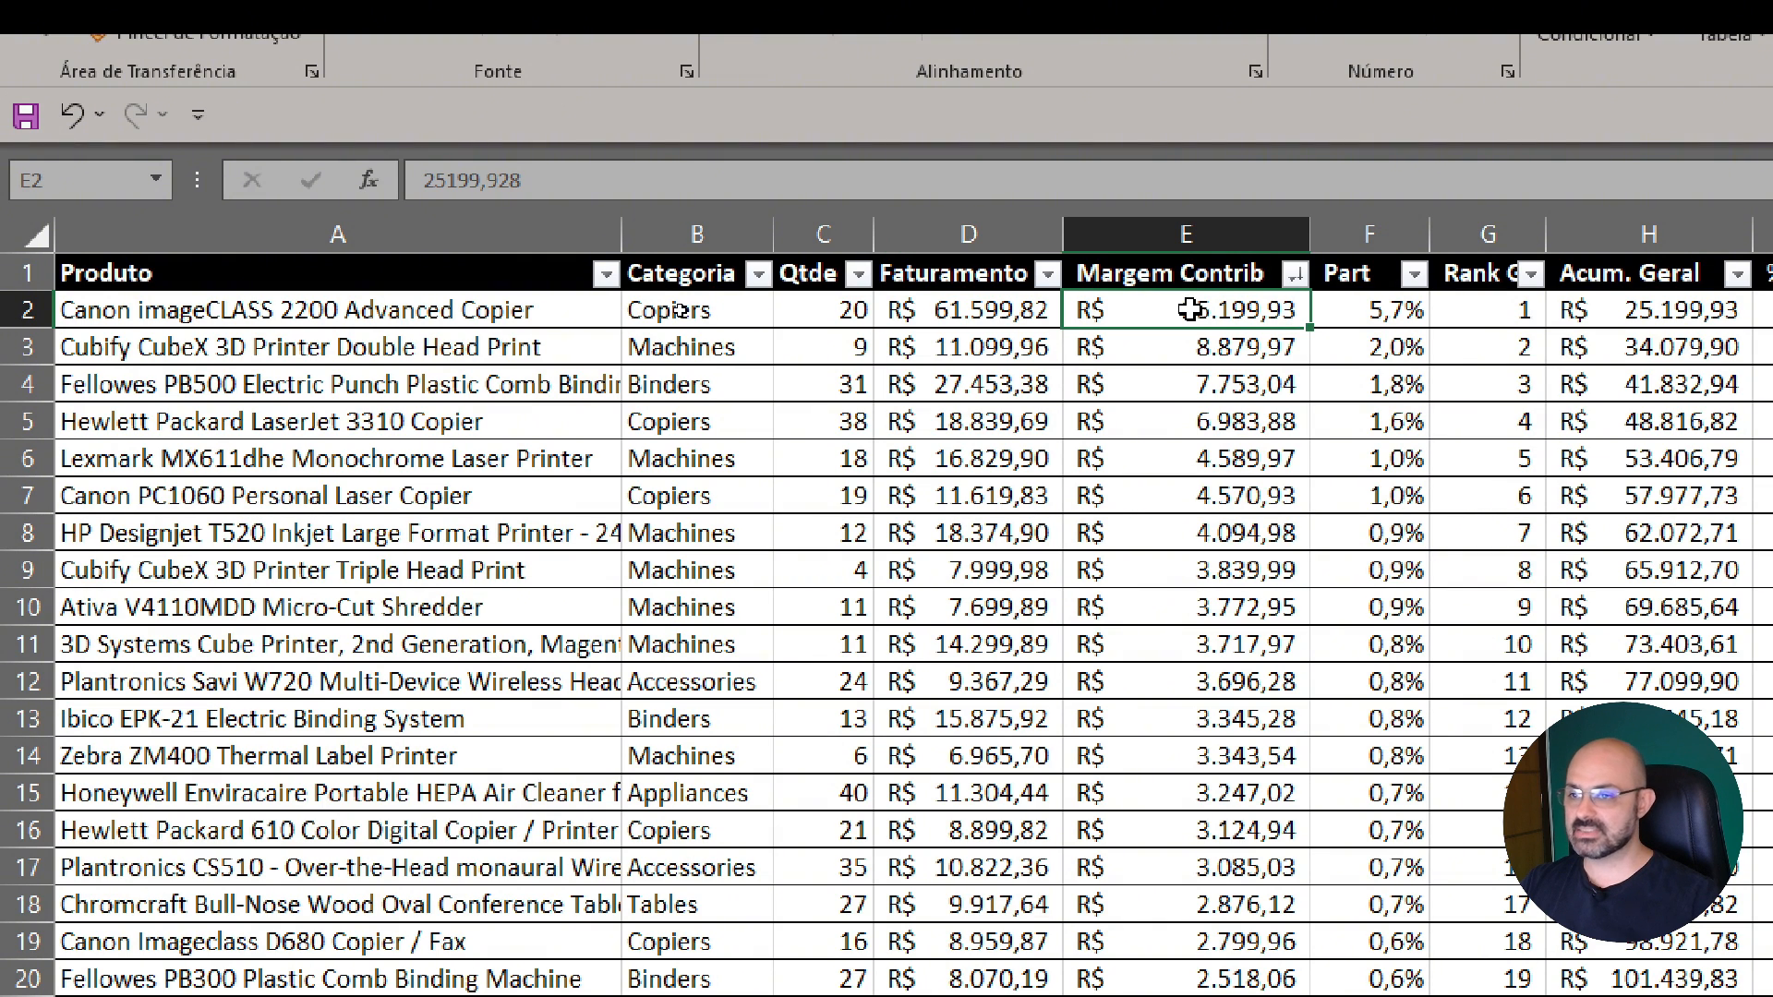
pyautogui.moveTo(1190, 310); pyautogui.dragTo(303, 268)
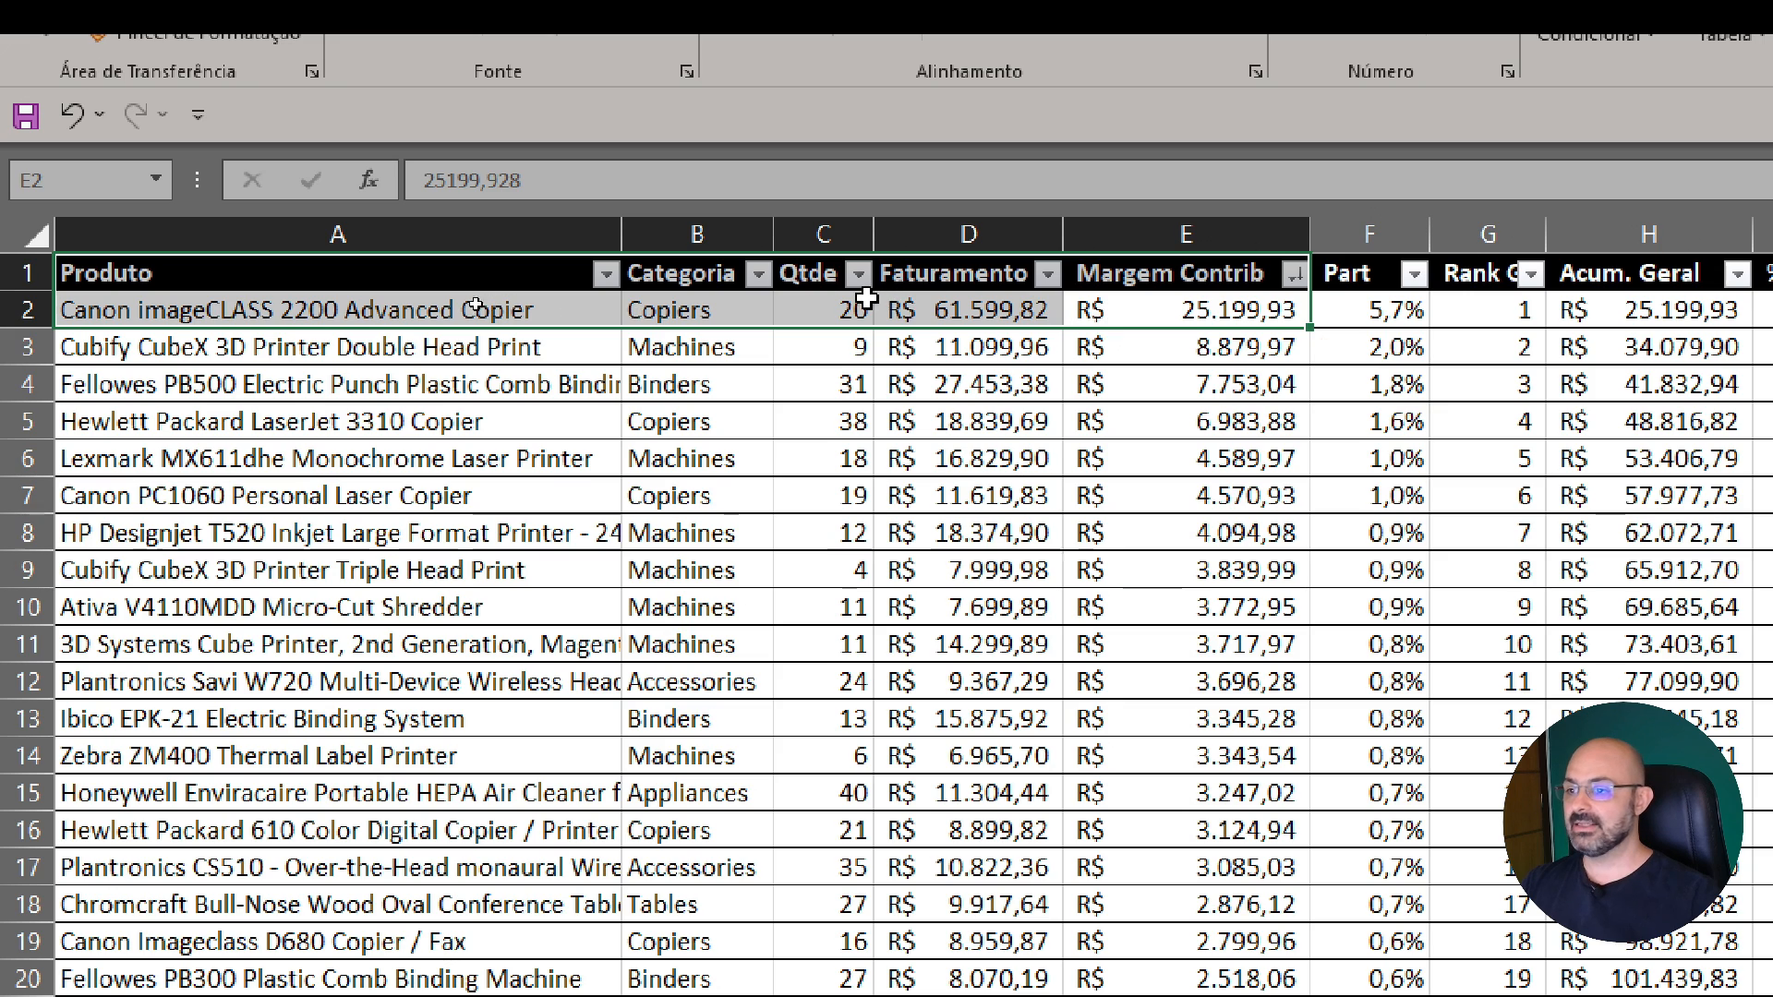
pyautogui.click(1236, 303)
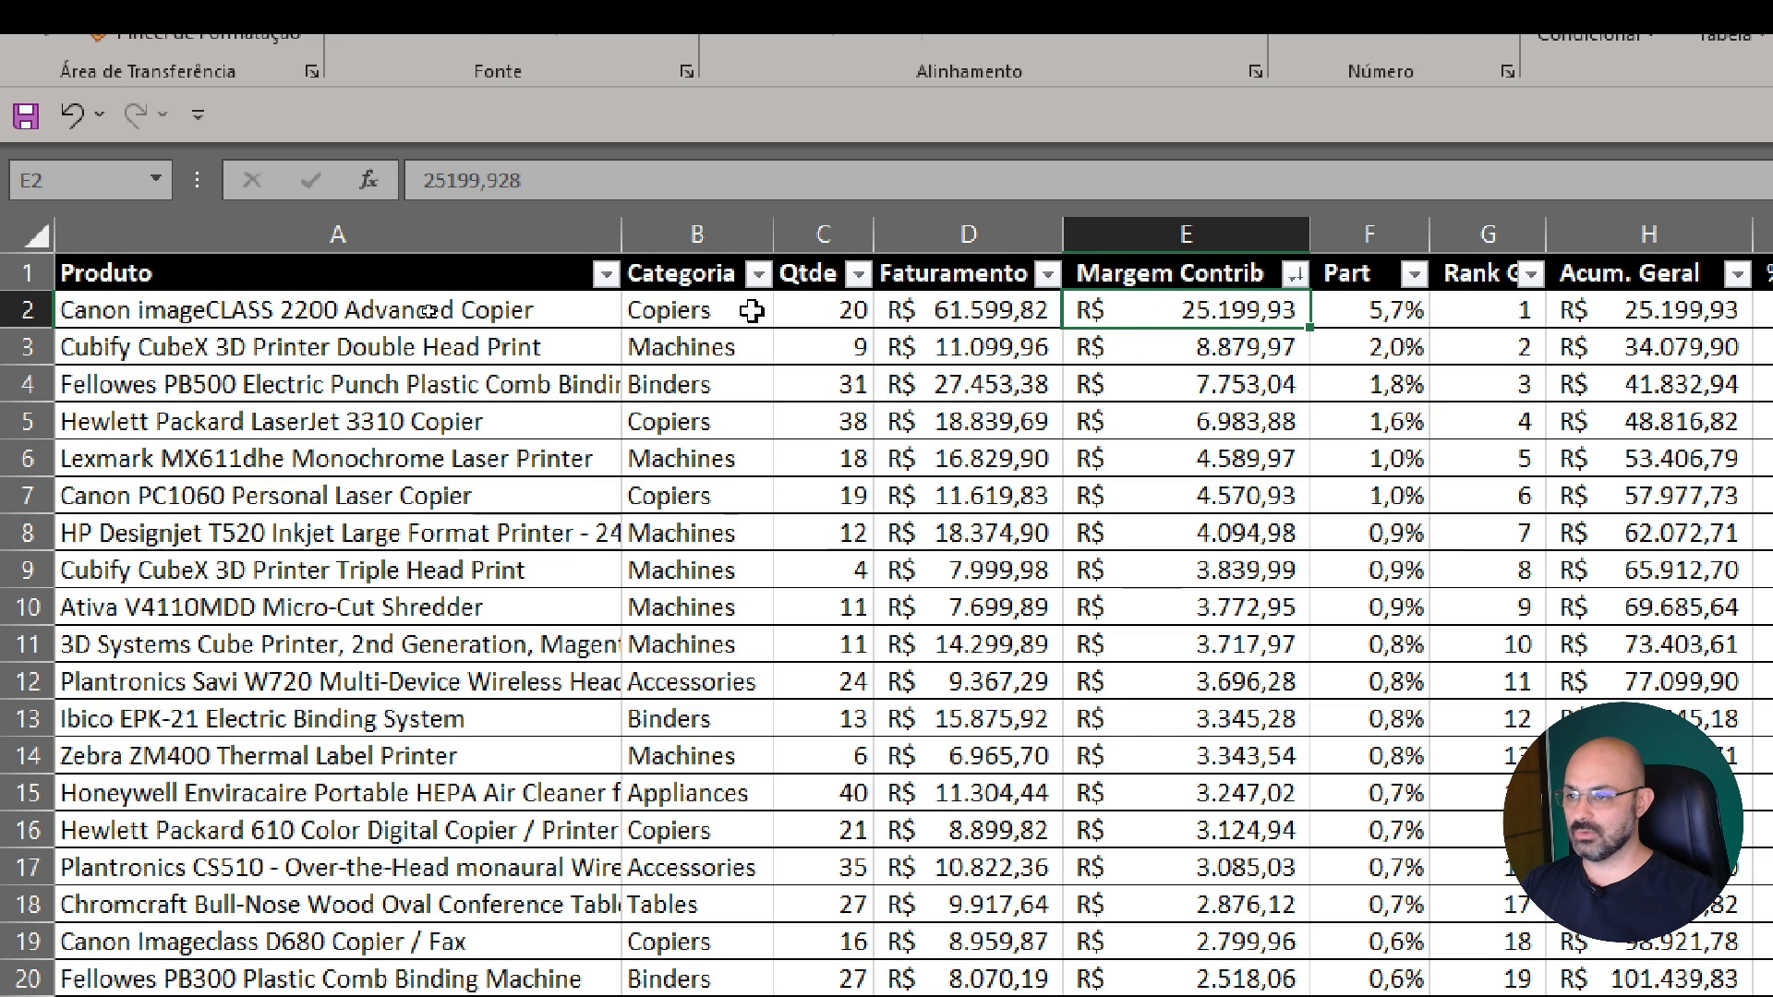
pyautogui.click(805, 312)
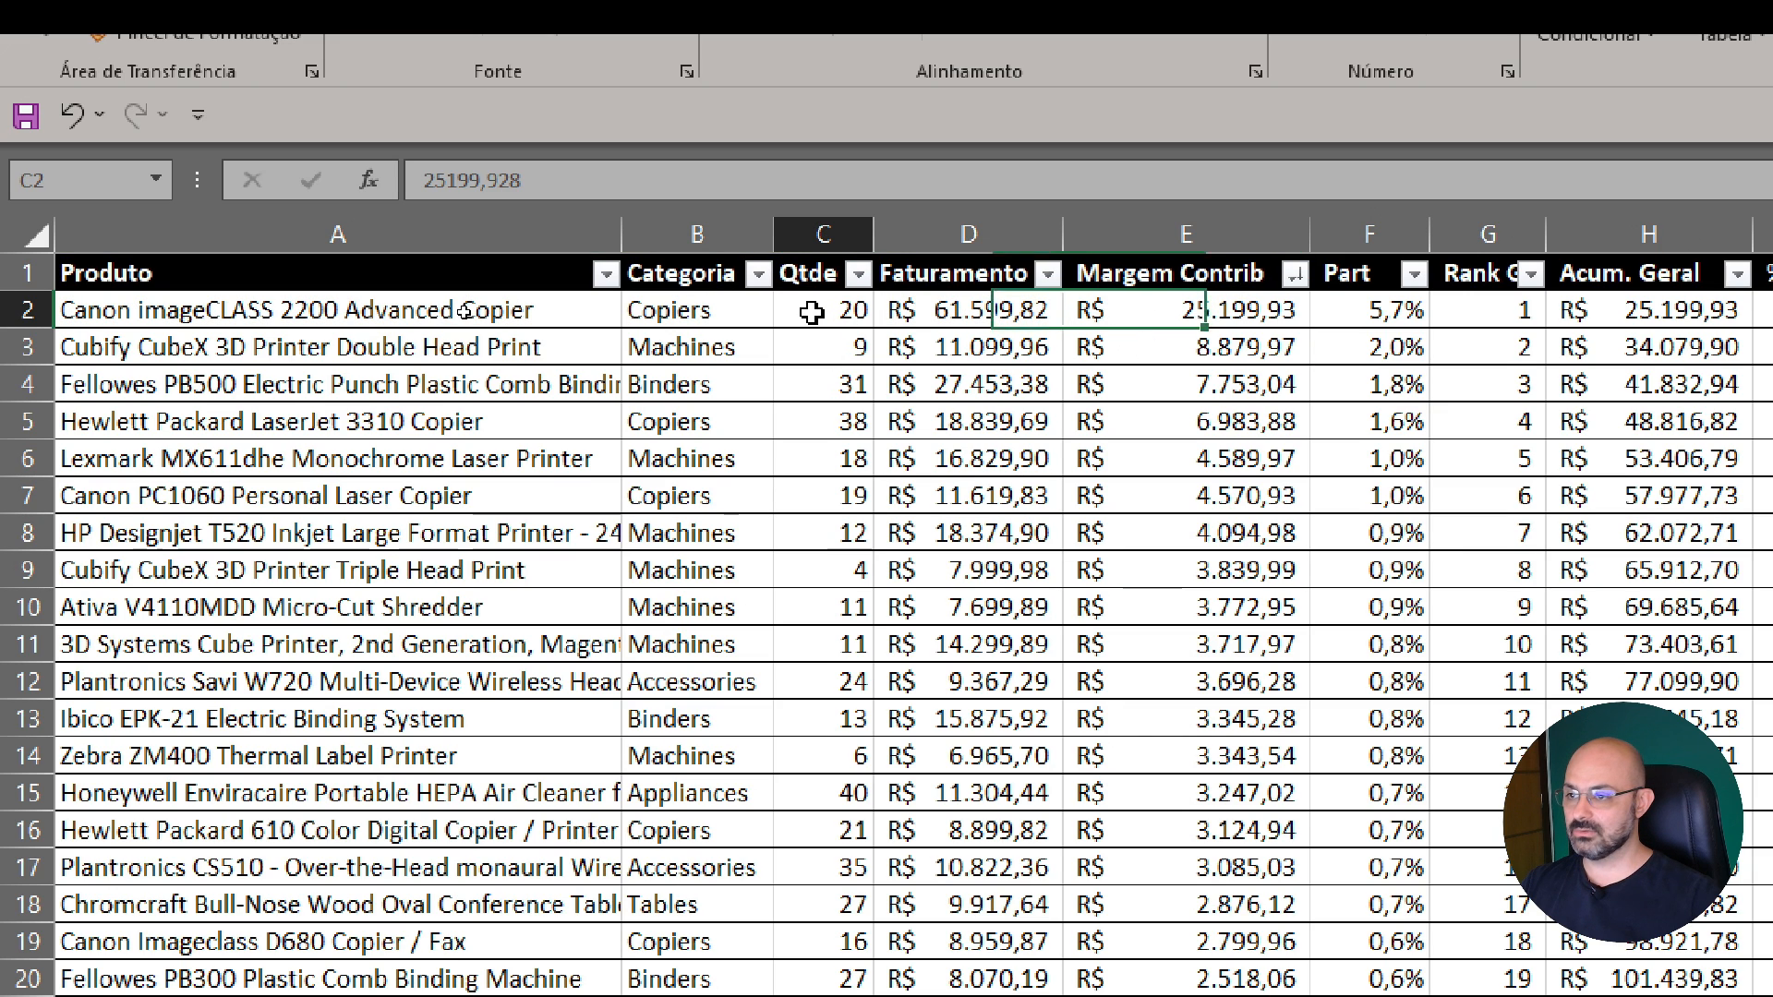
pyautogui.click(944, 314)
pyautogui.click(1141, 312)
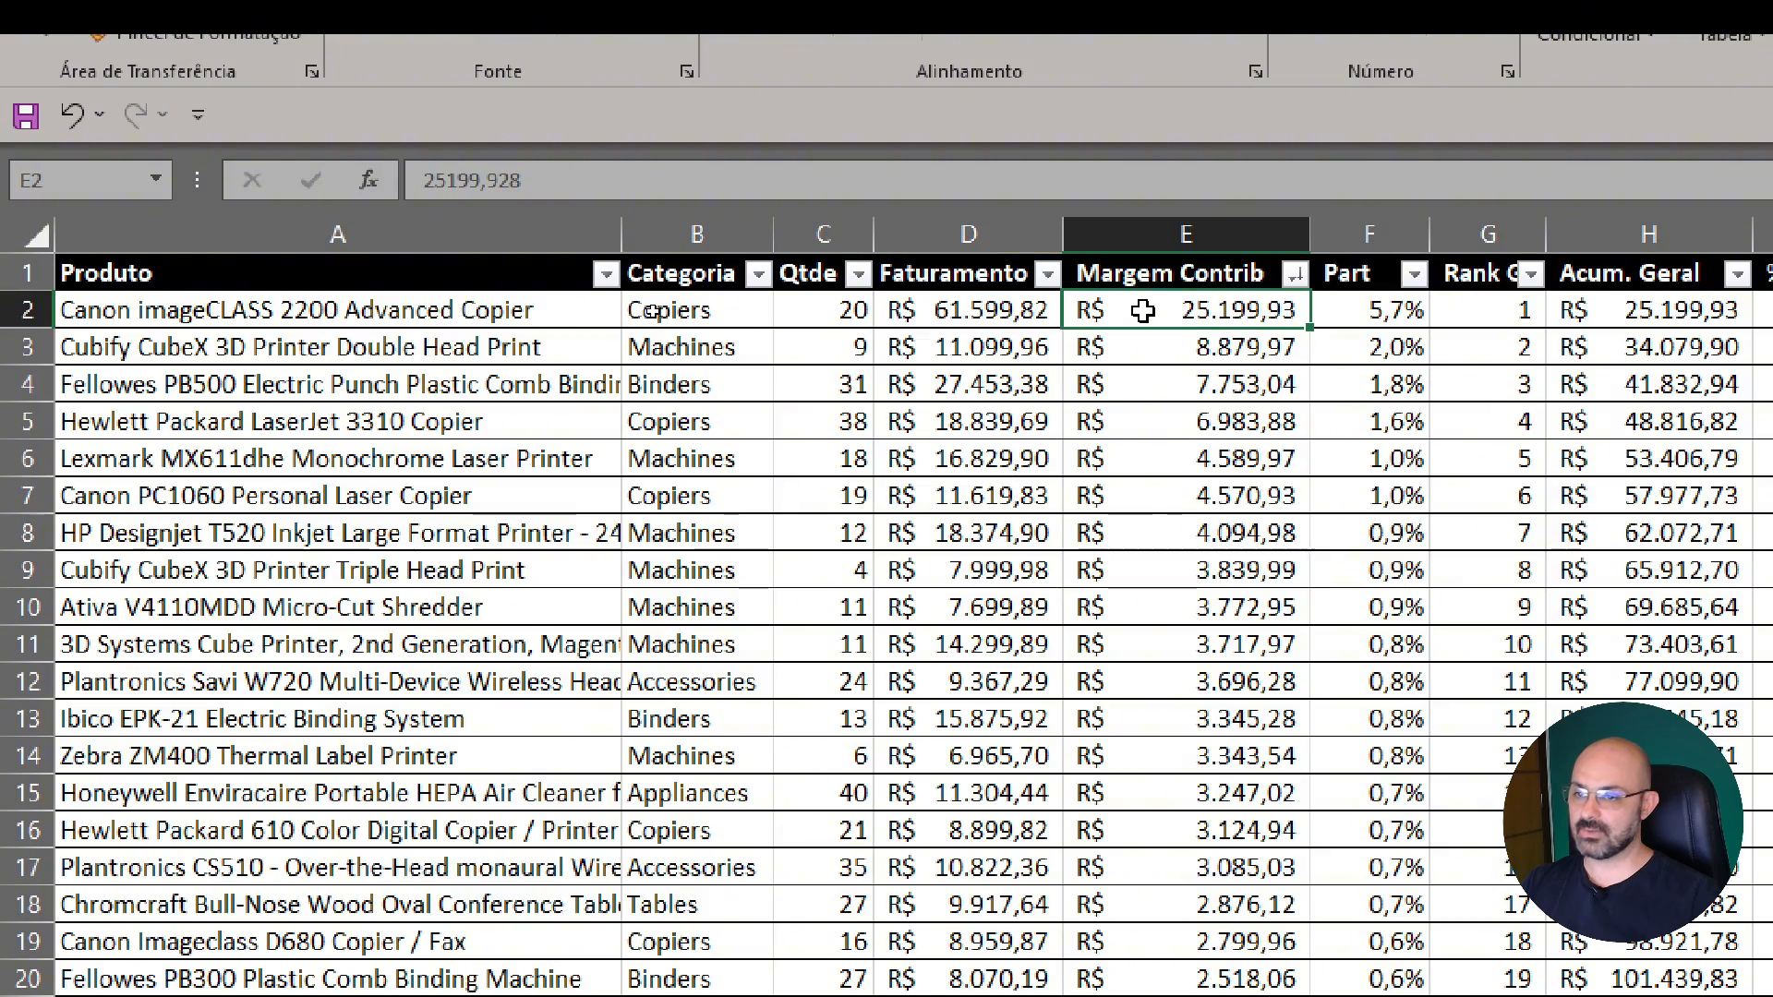
# Examine the first product's Part and Class. Geral formulas, and review its row from Produto to Part
pyautogui.click(1408, 314)
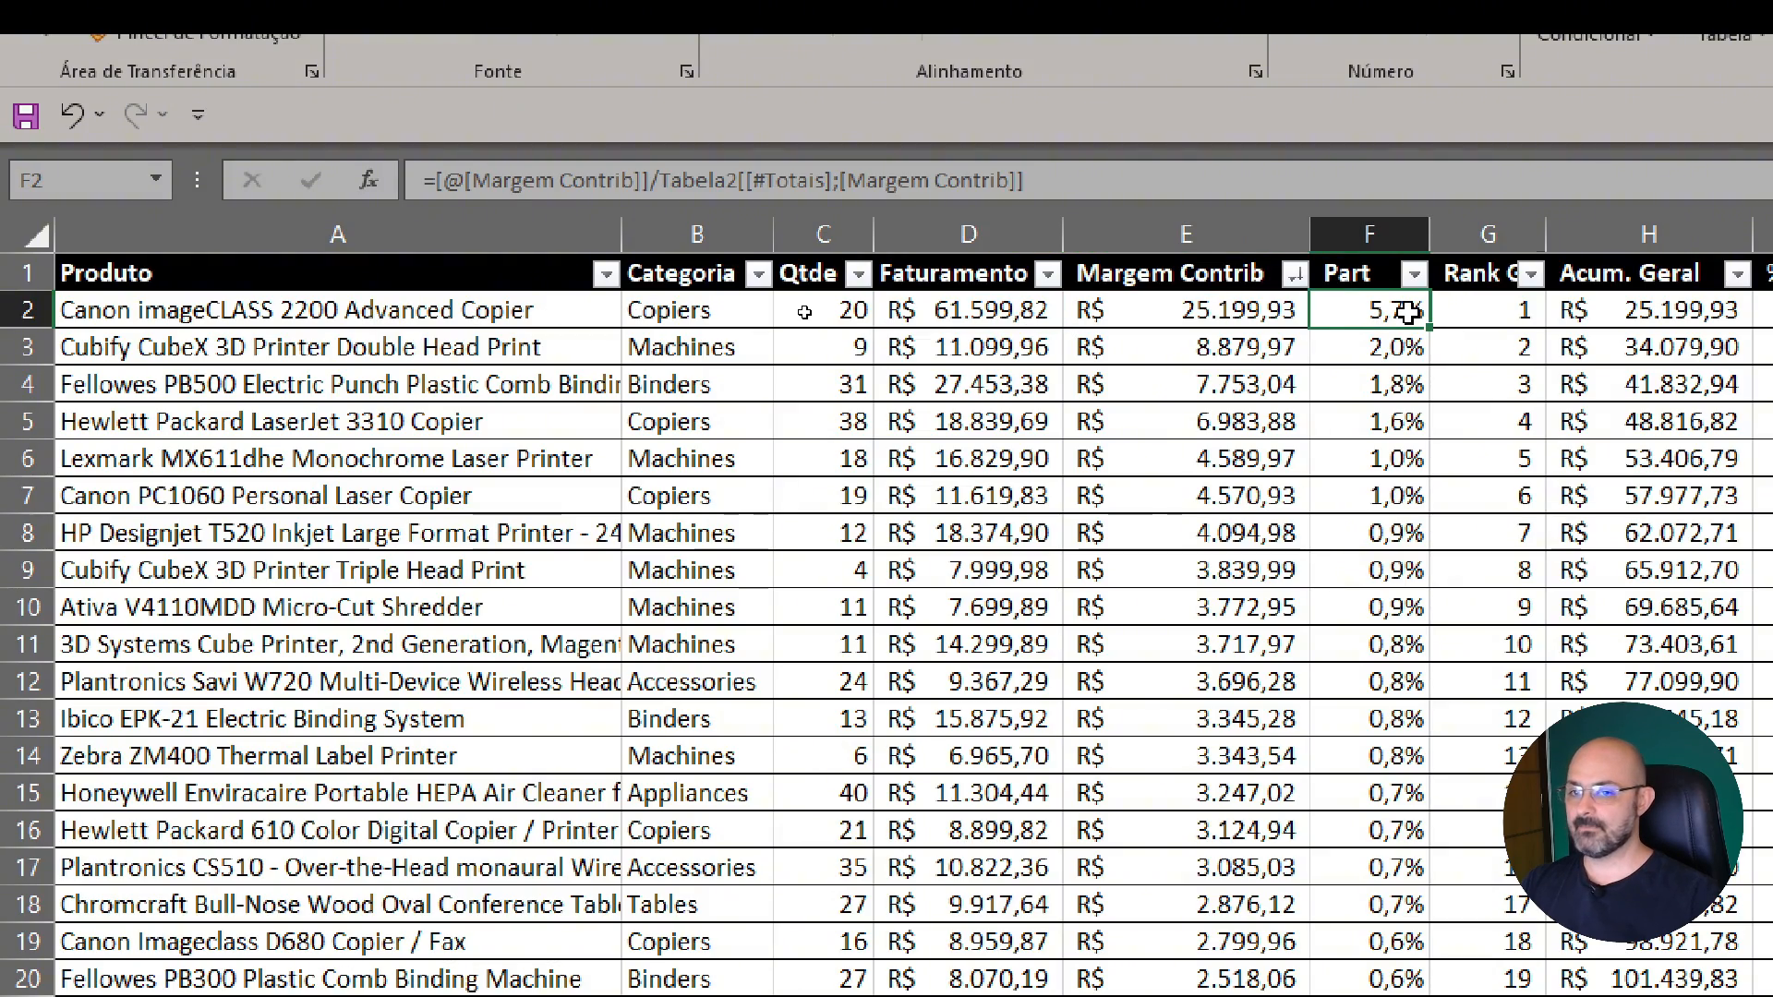
pyautogui.press('Right')
pyautogui.press('Right')
pyautogui.press('Right')
pyautogui.press('Right')
pyautogui.press('Right')
pyautogui.press('Right')
pyautogui.click(1421, 312)
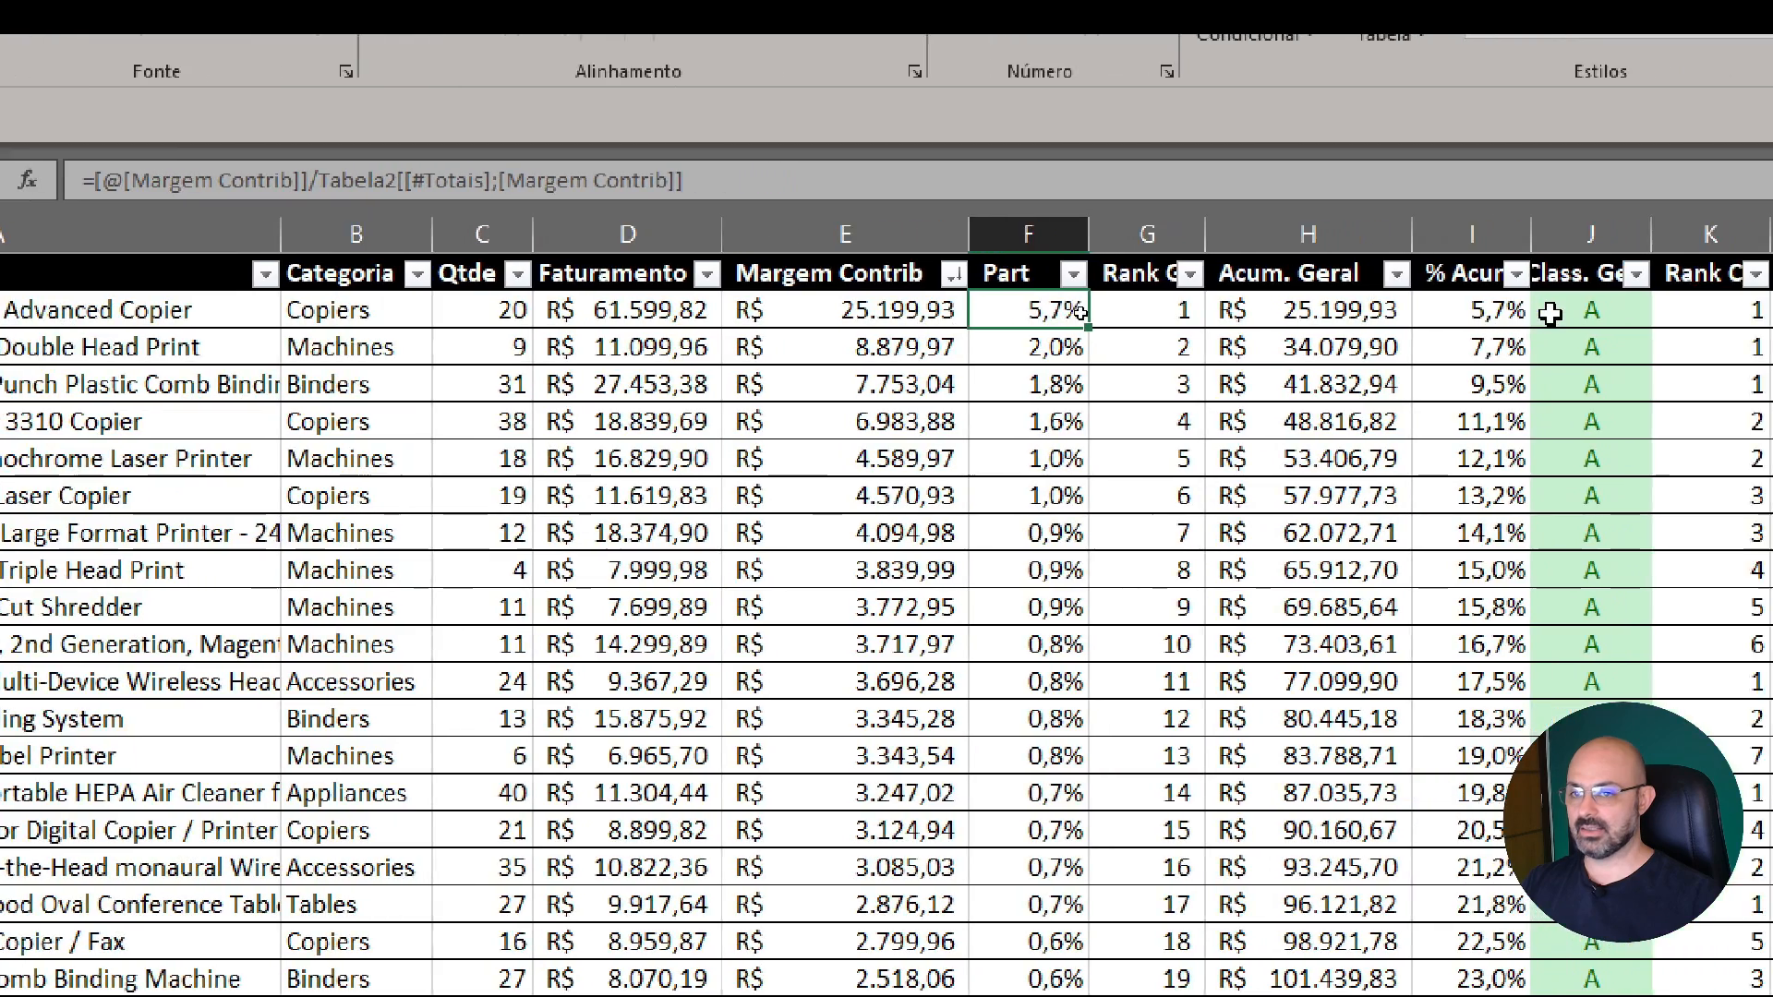
pyautogui.click(1551, 314)
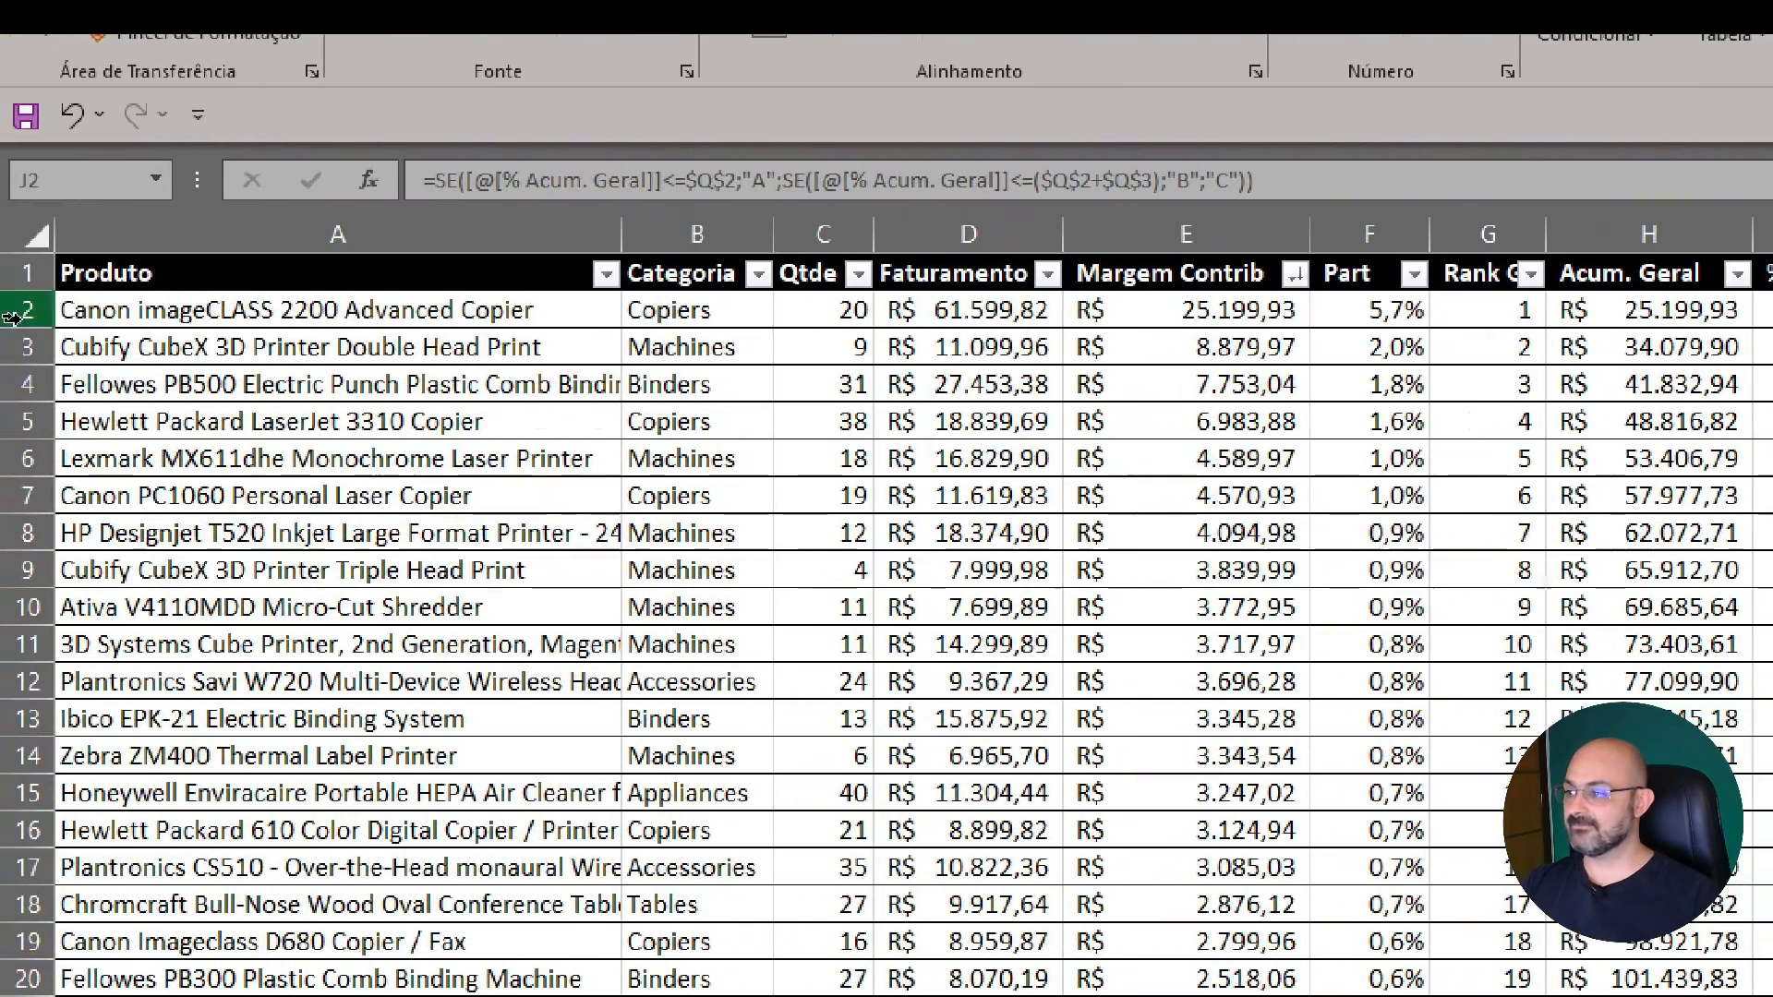
pyautogui.moveTo(139, 310); pyautogui.dragTo(1386, 314)
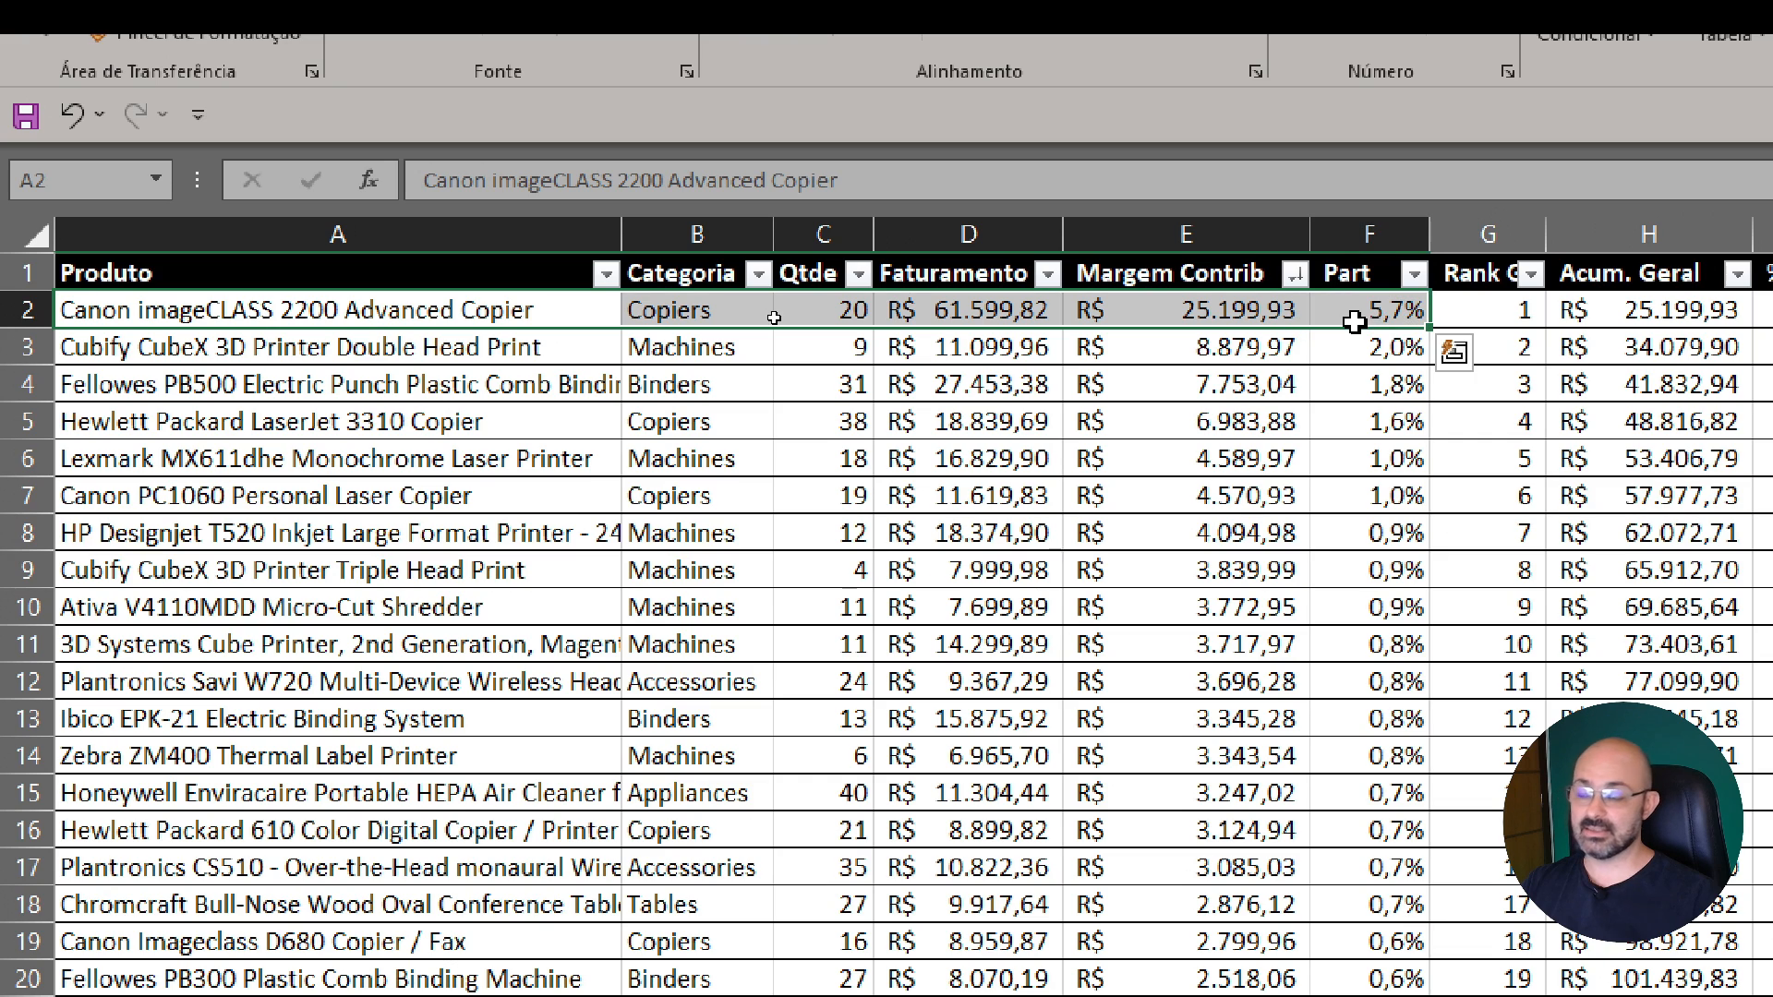
pyautogui.click(905, 310)
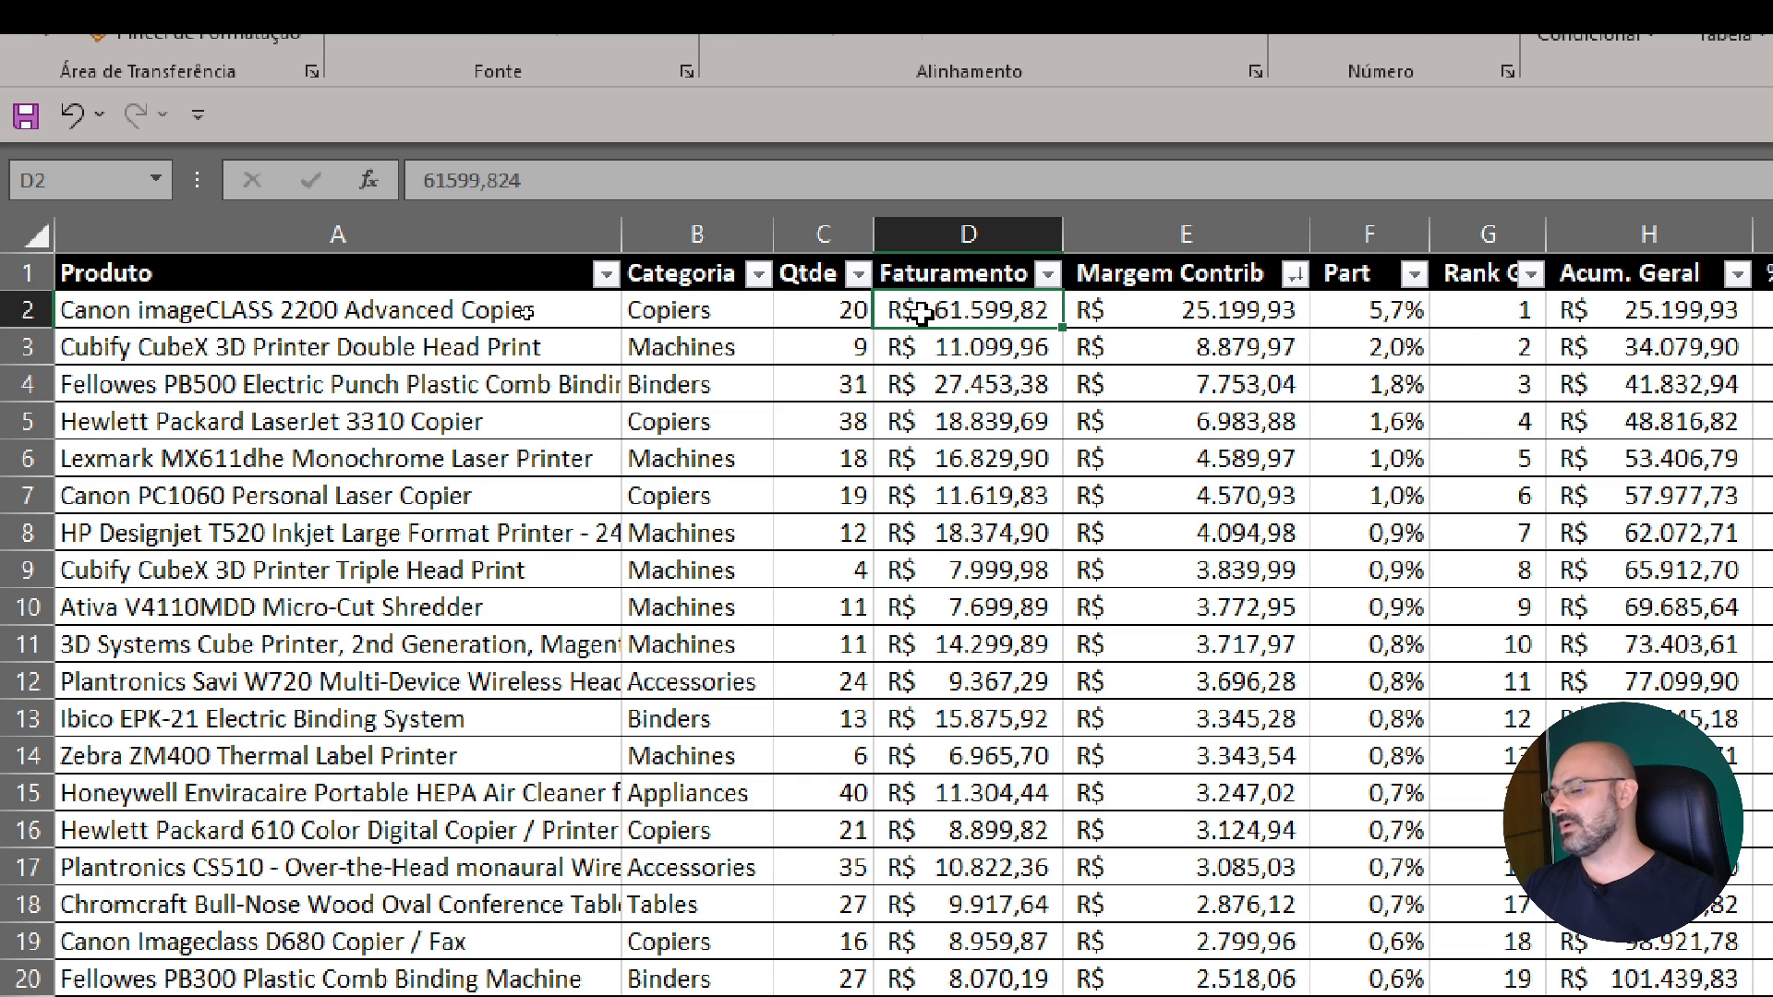
pyautogui.click(1187, 312)
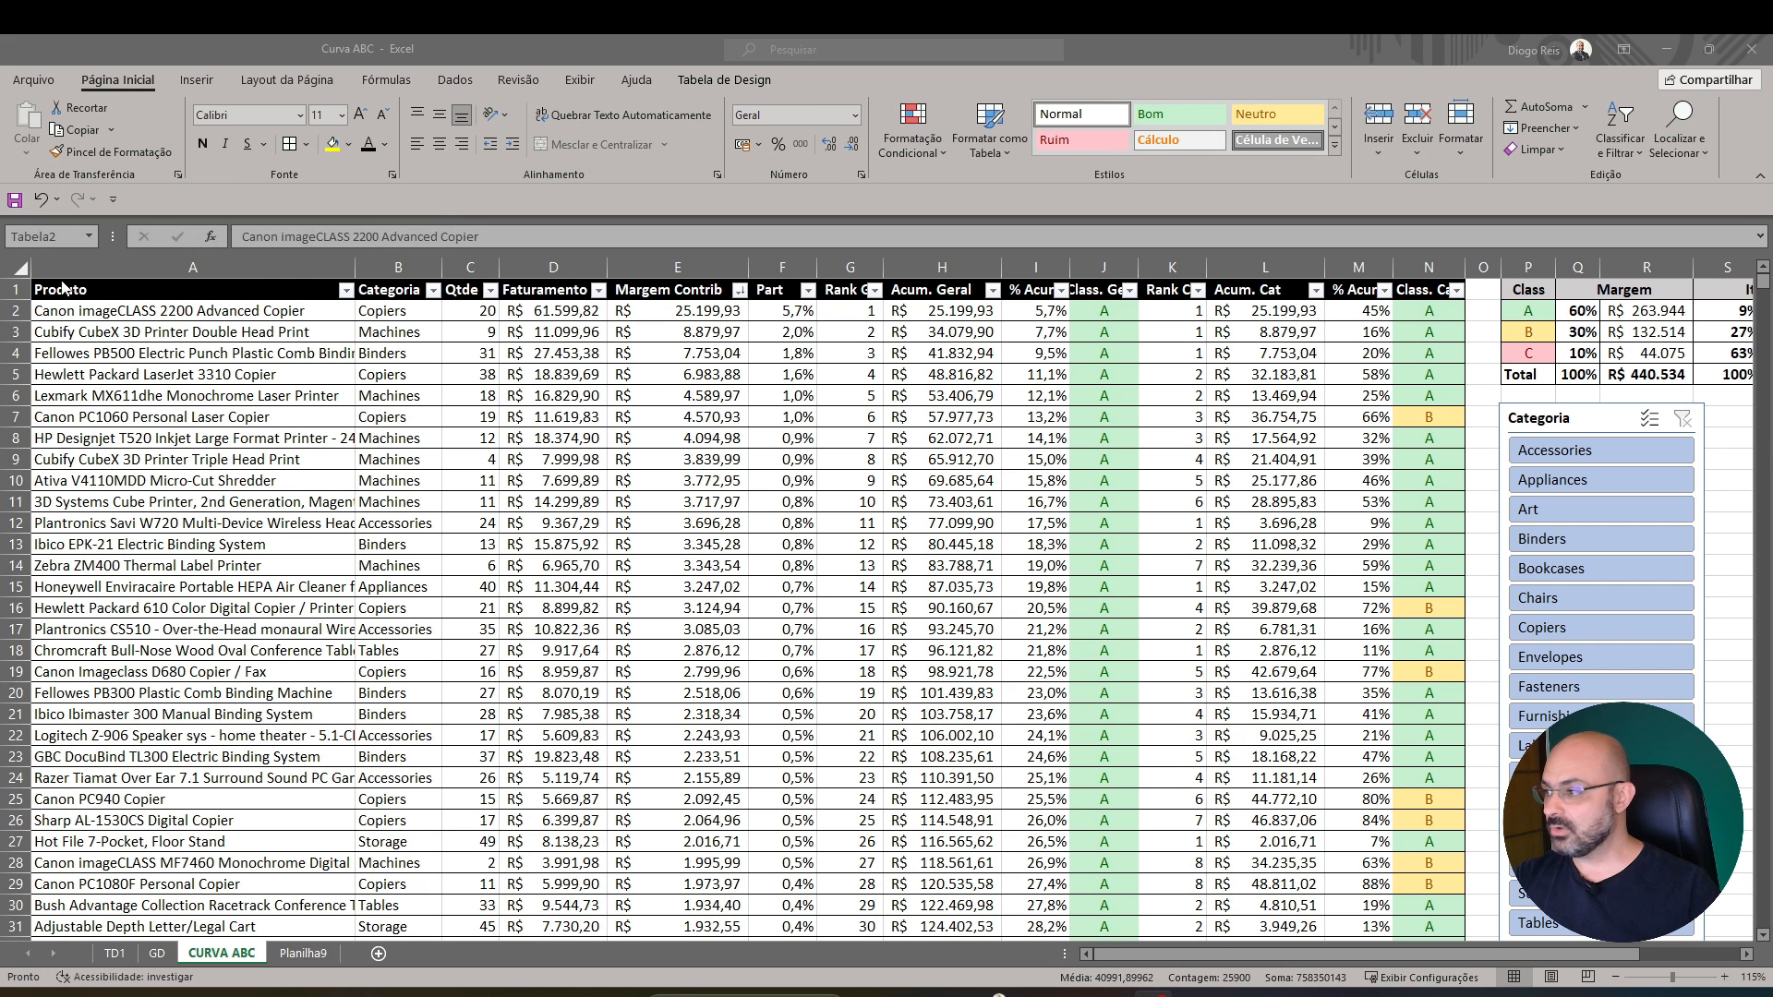
# Select all the data in the product table to view its full extent, and clear the selection
pyautogui.click(66, 264)
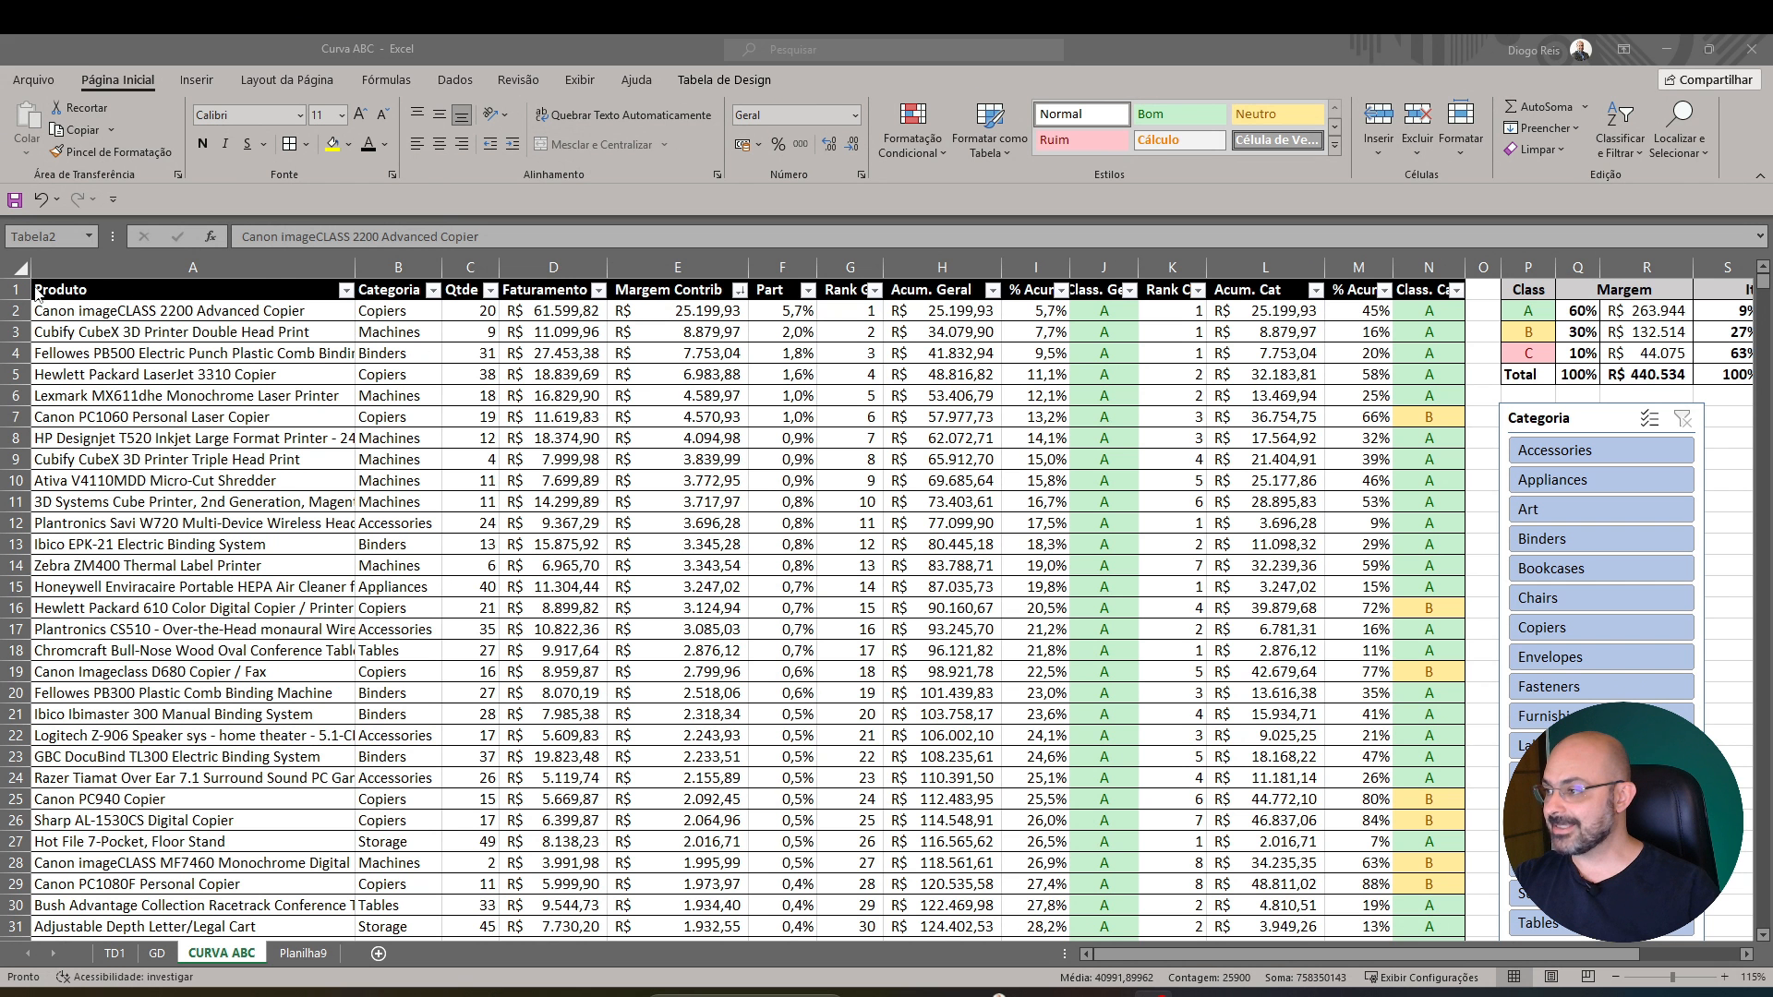
pyautogui.click(32, 289)
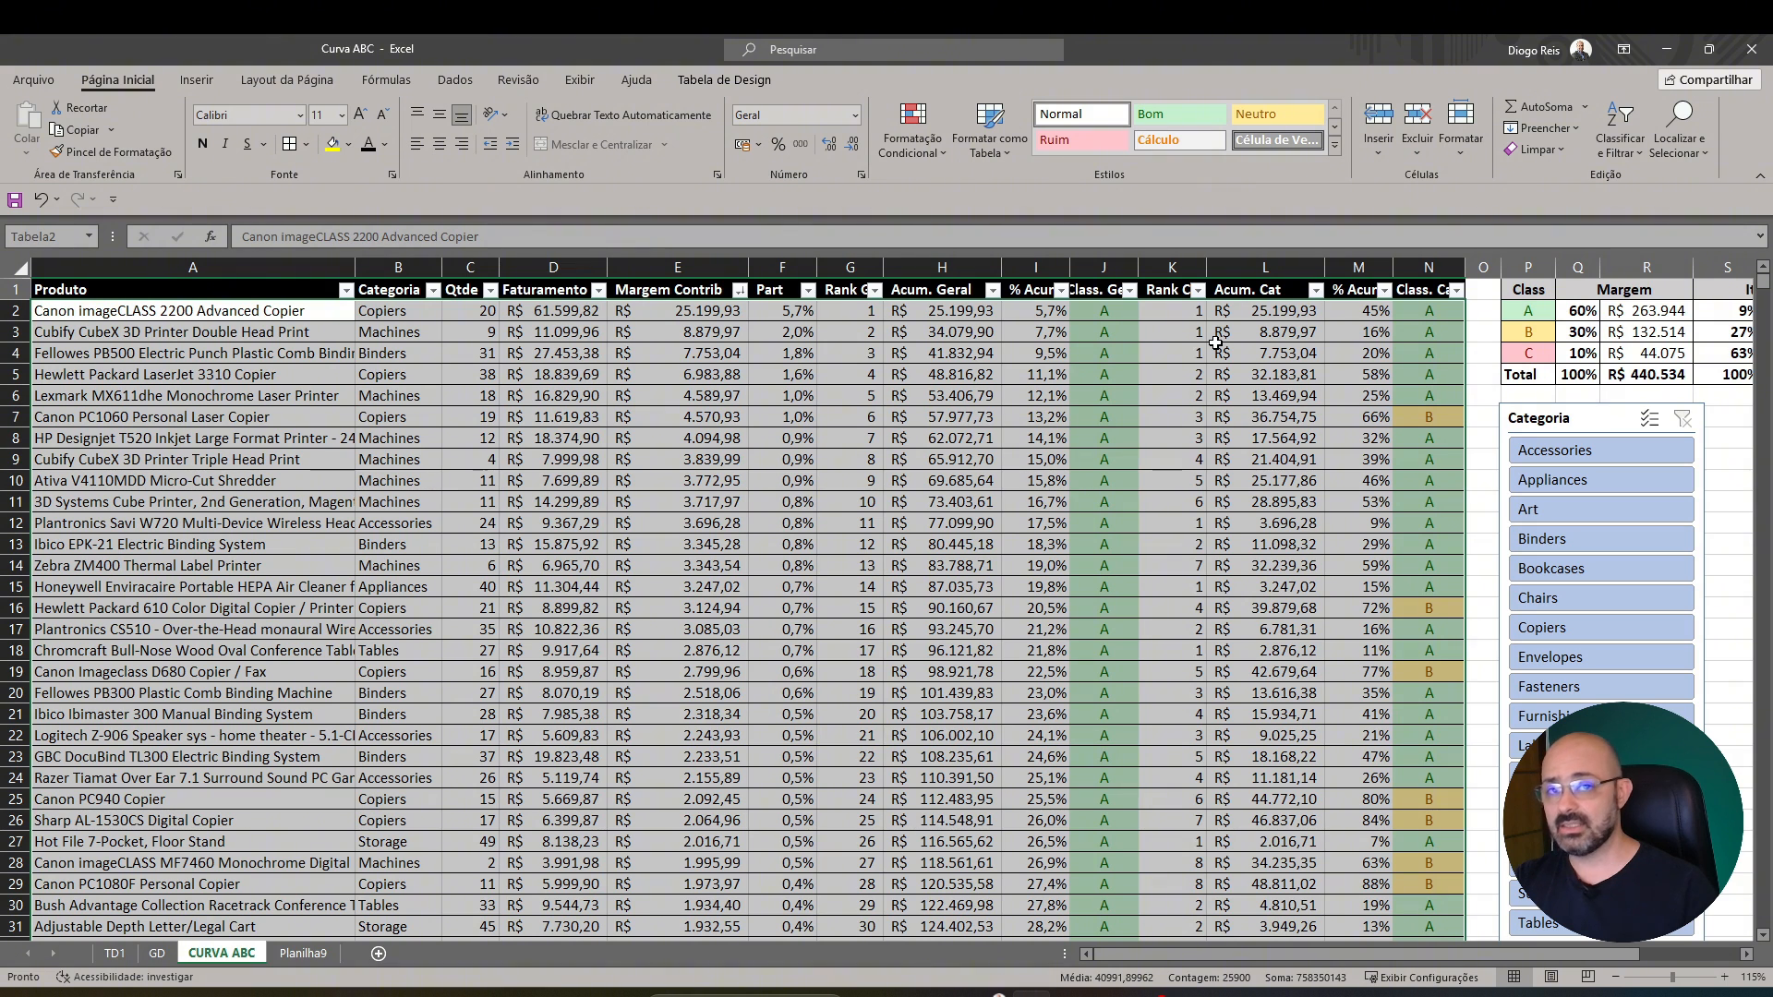
pyautogui.click(765, 420)
pyautogui.moveTo(314, 290); pyautogui.dragTo(595, 659)
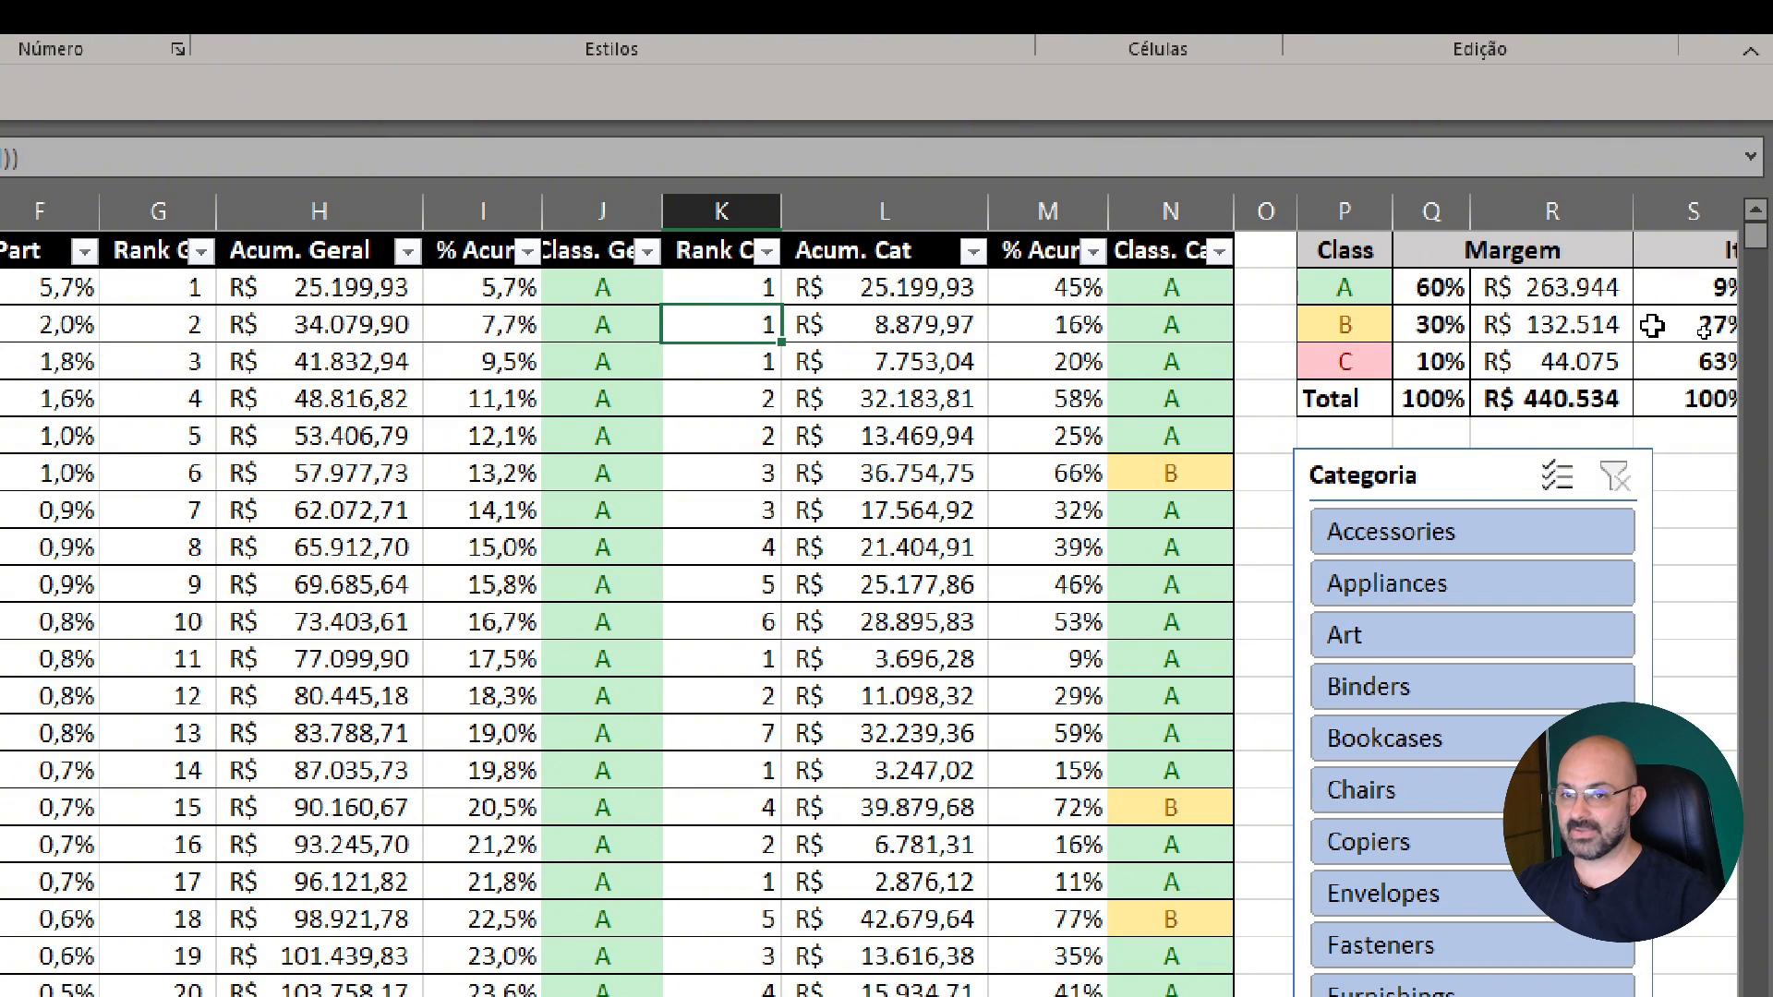
# Examine the Class, Margem and Itens summary table beside the product table, ending on class A
pyautogui.click(1652, 326)
pyautogui.press('Right')
pyautogui.press('Right')
pyautogui.press('Left')
pyautogui.press('Left')
pyautogui.press('Left')
pyautogui.press('Left')
pyautogui.press('Left')
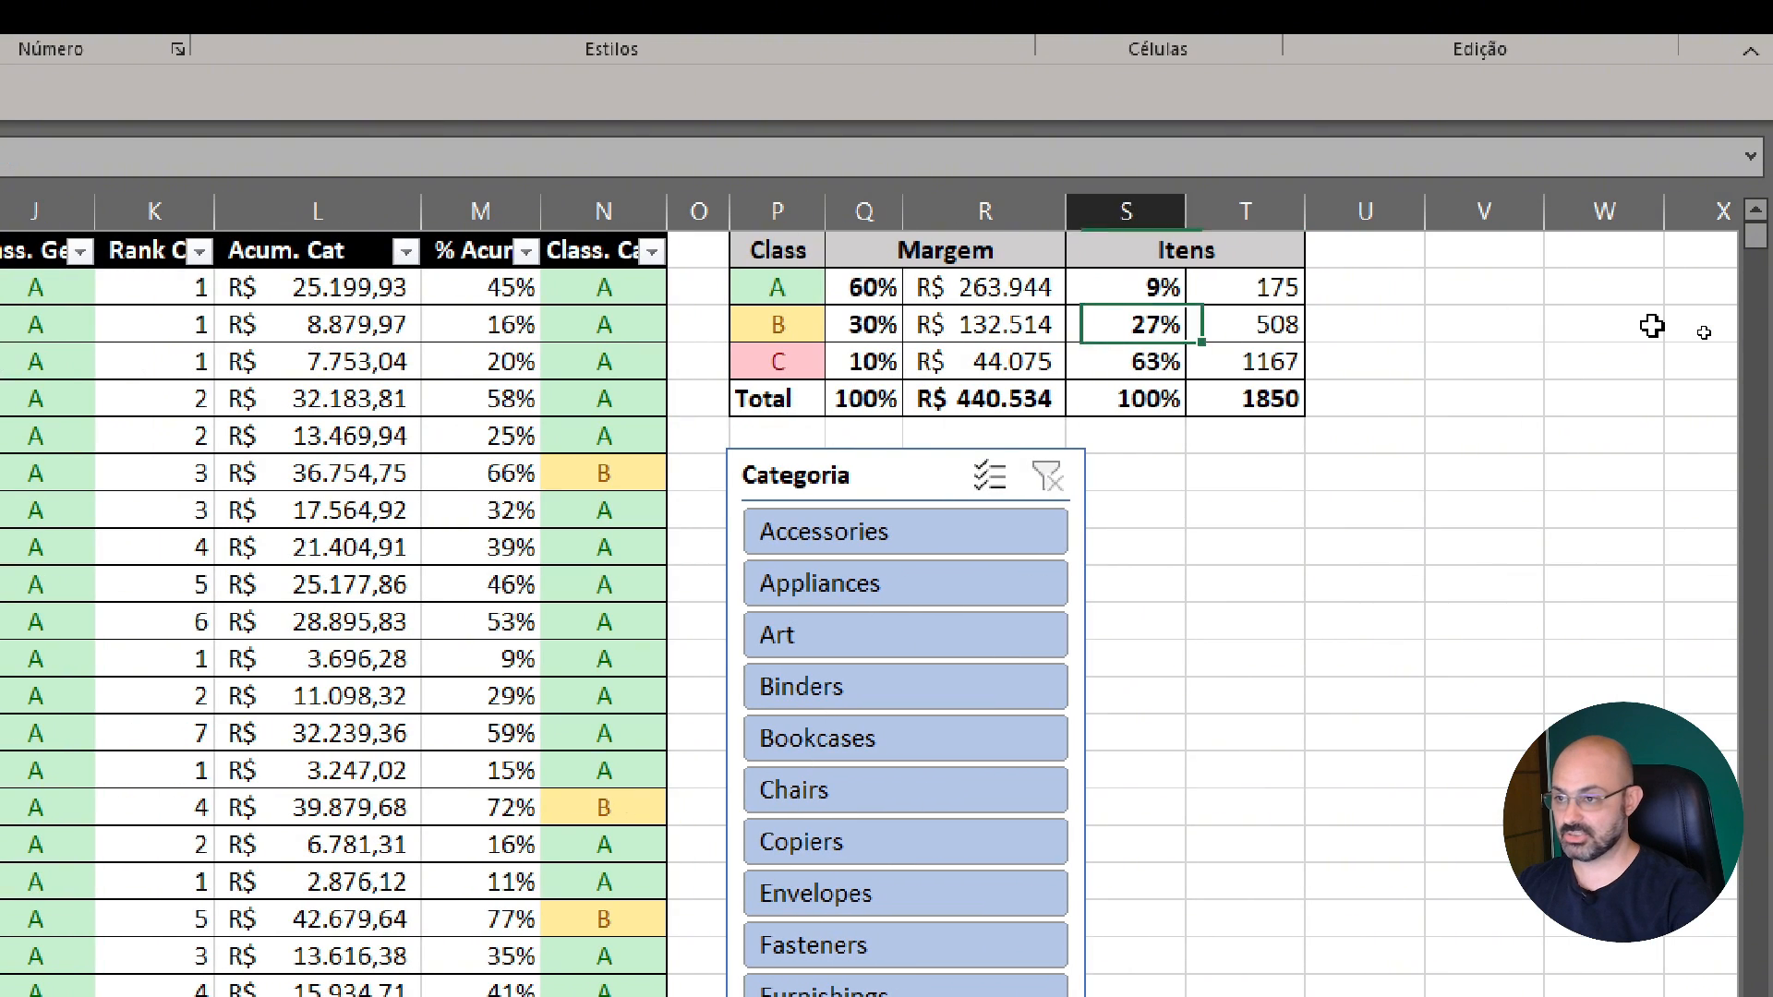
pyautogui.press('Up')
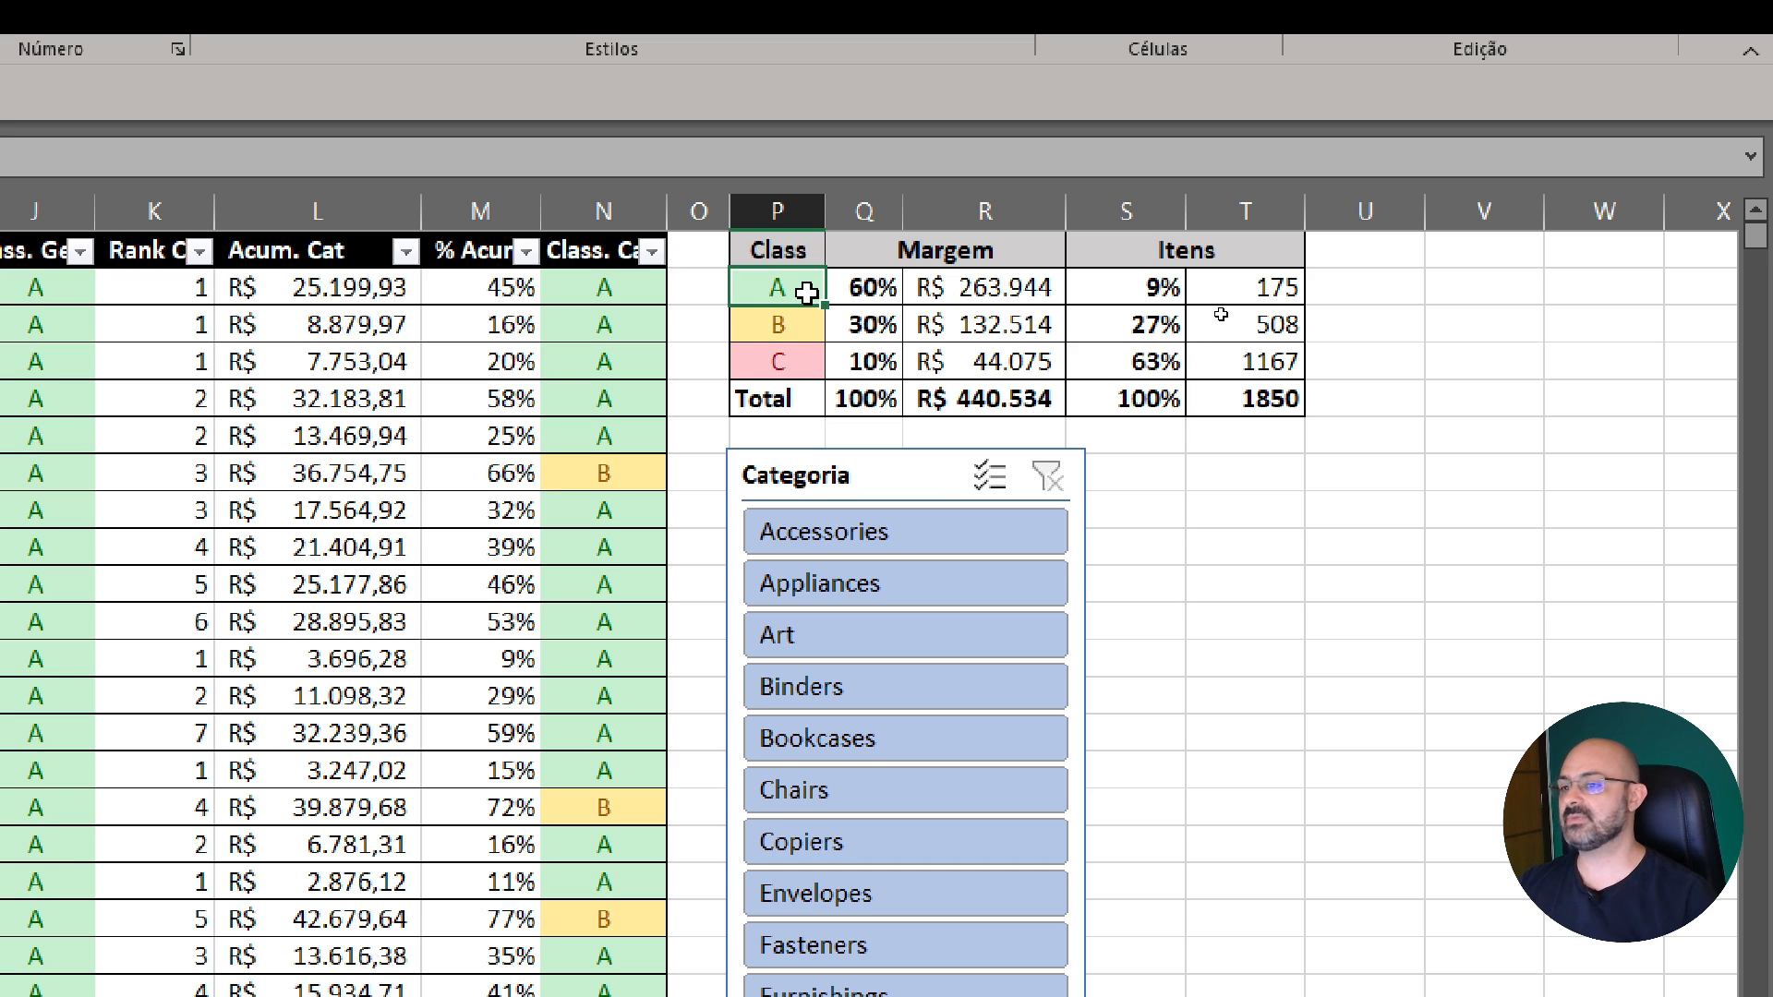
# Examine the Margem percentages of classes A, B and C in the summary table, and class A's margin amount
pyautogui.click(878, 292)
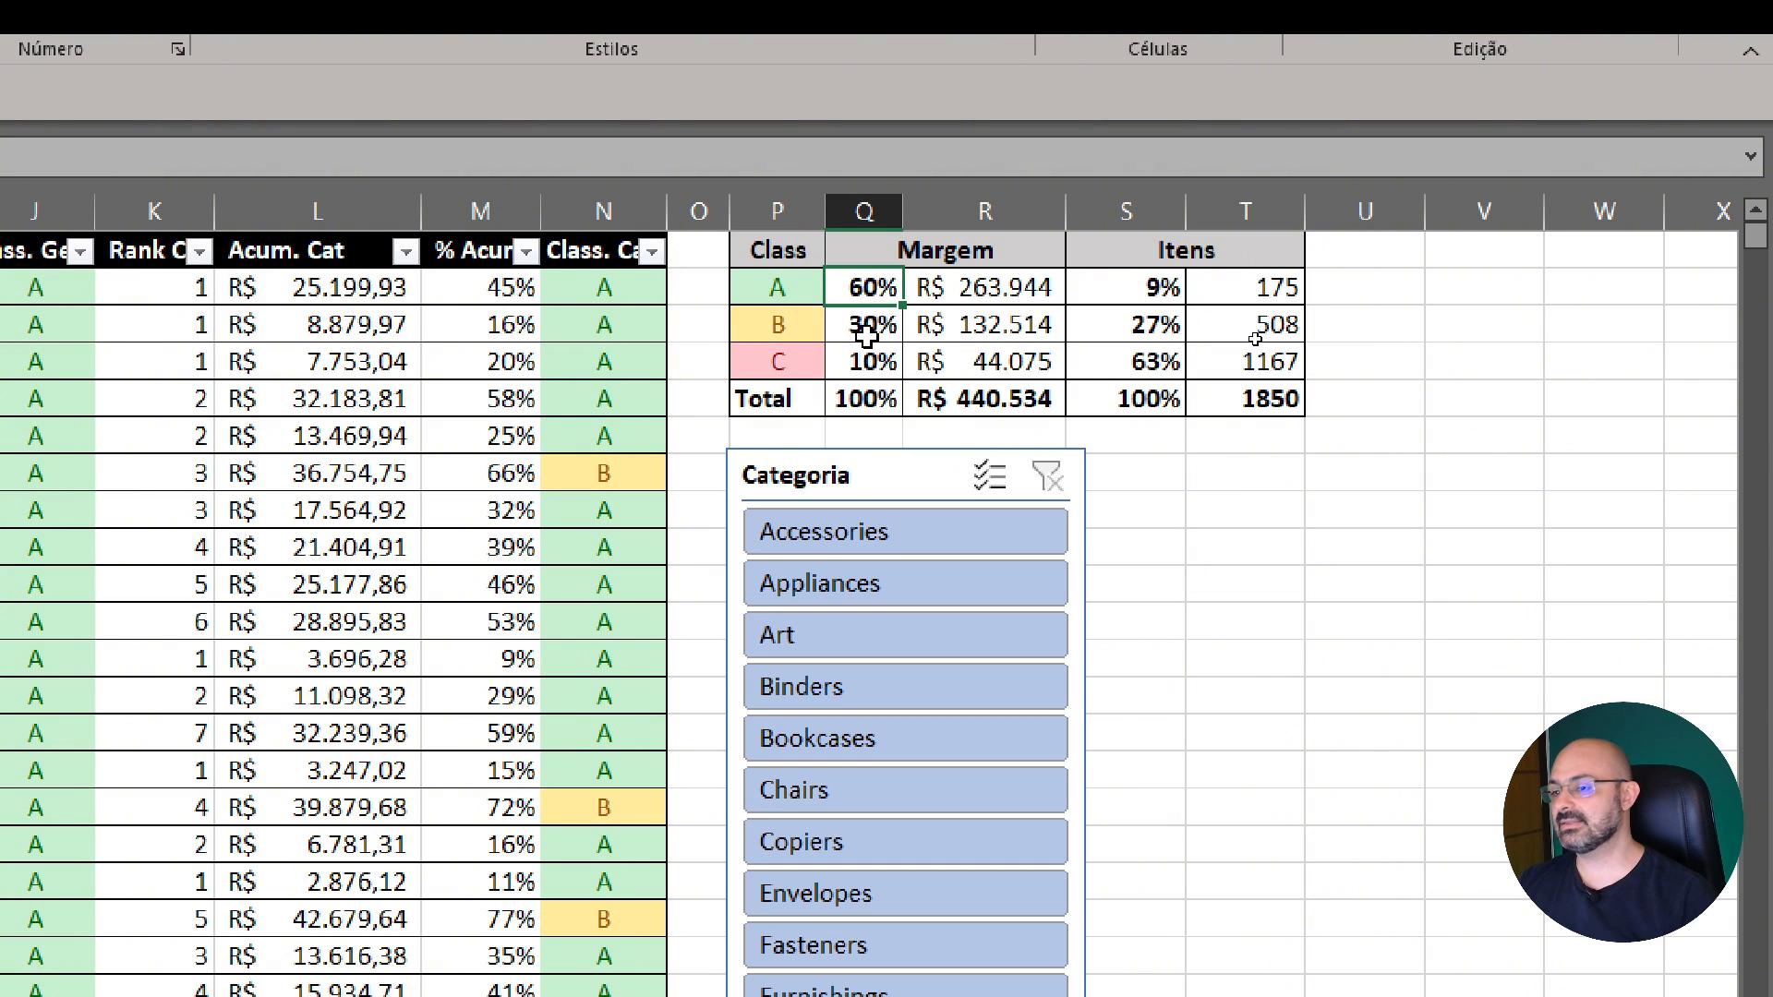
pyautogui.click(866, 333)
pyautogui.click(864, 366)
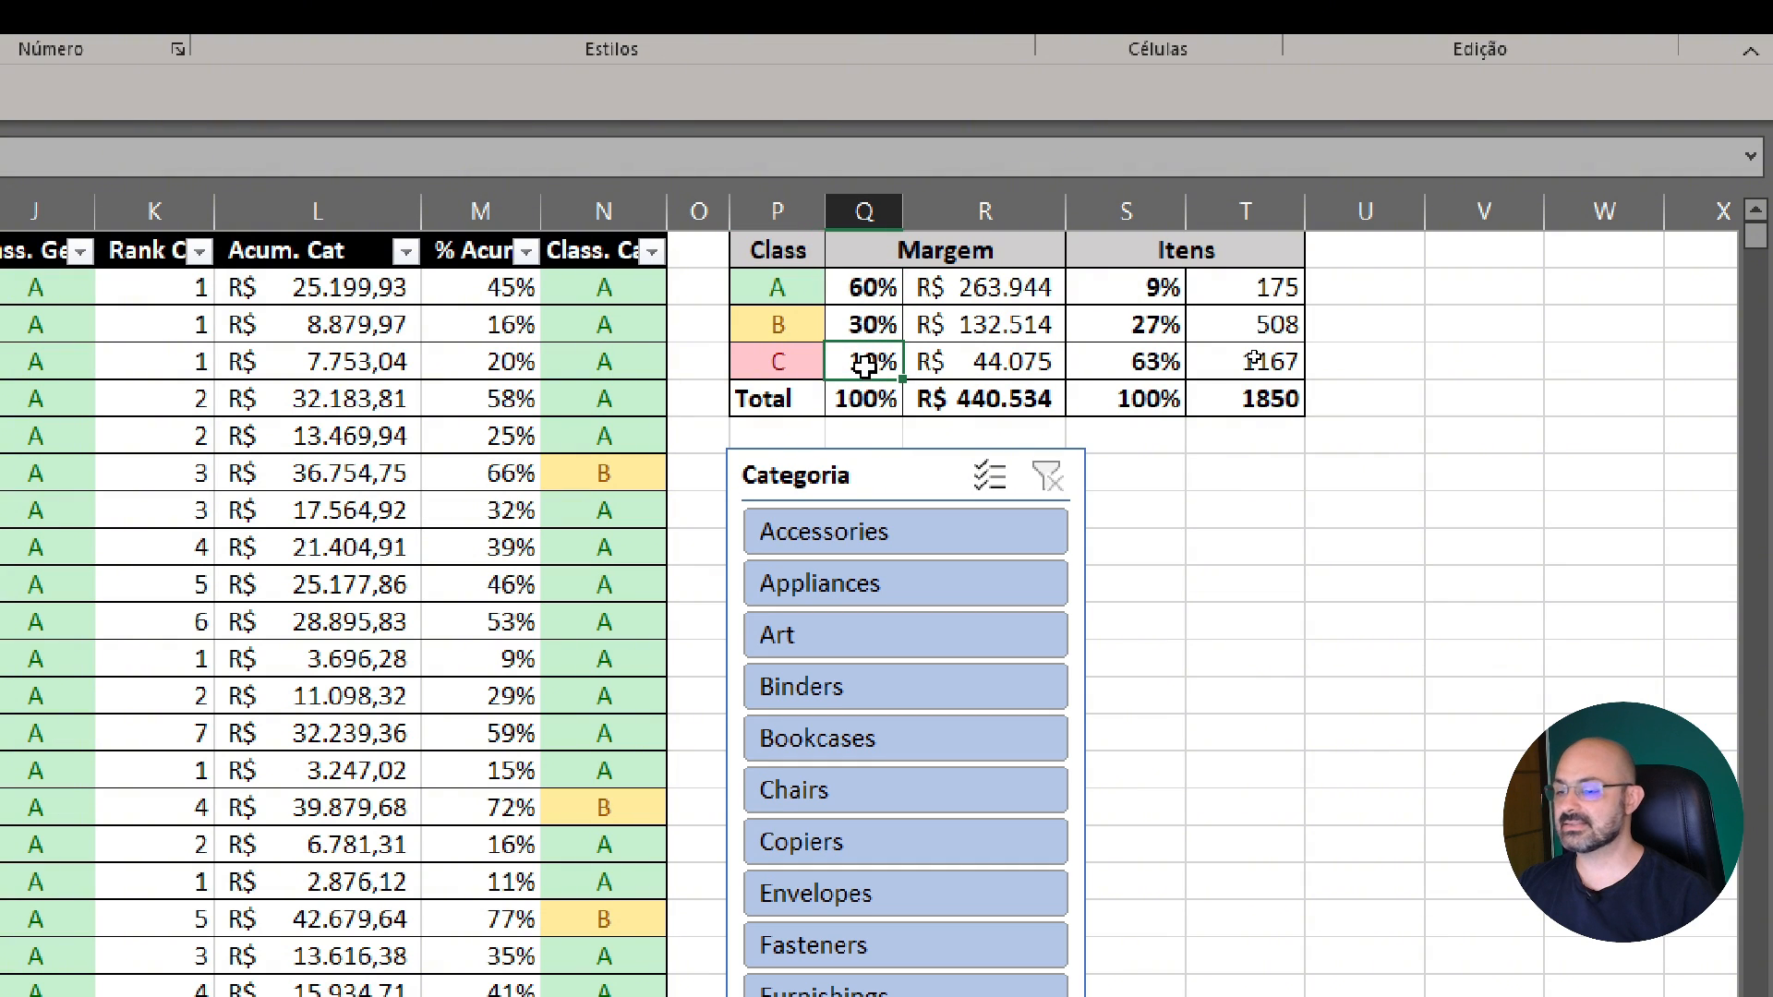
pyautogui.click(868, 284)
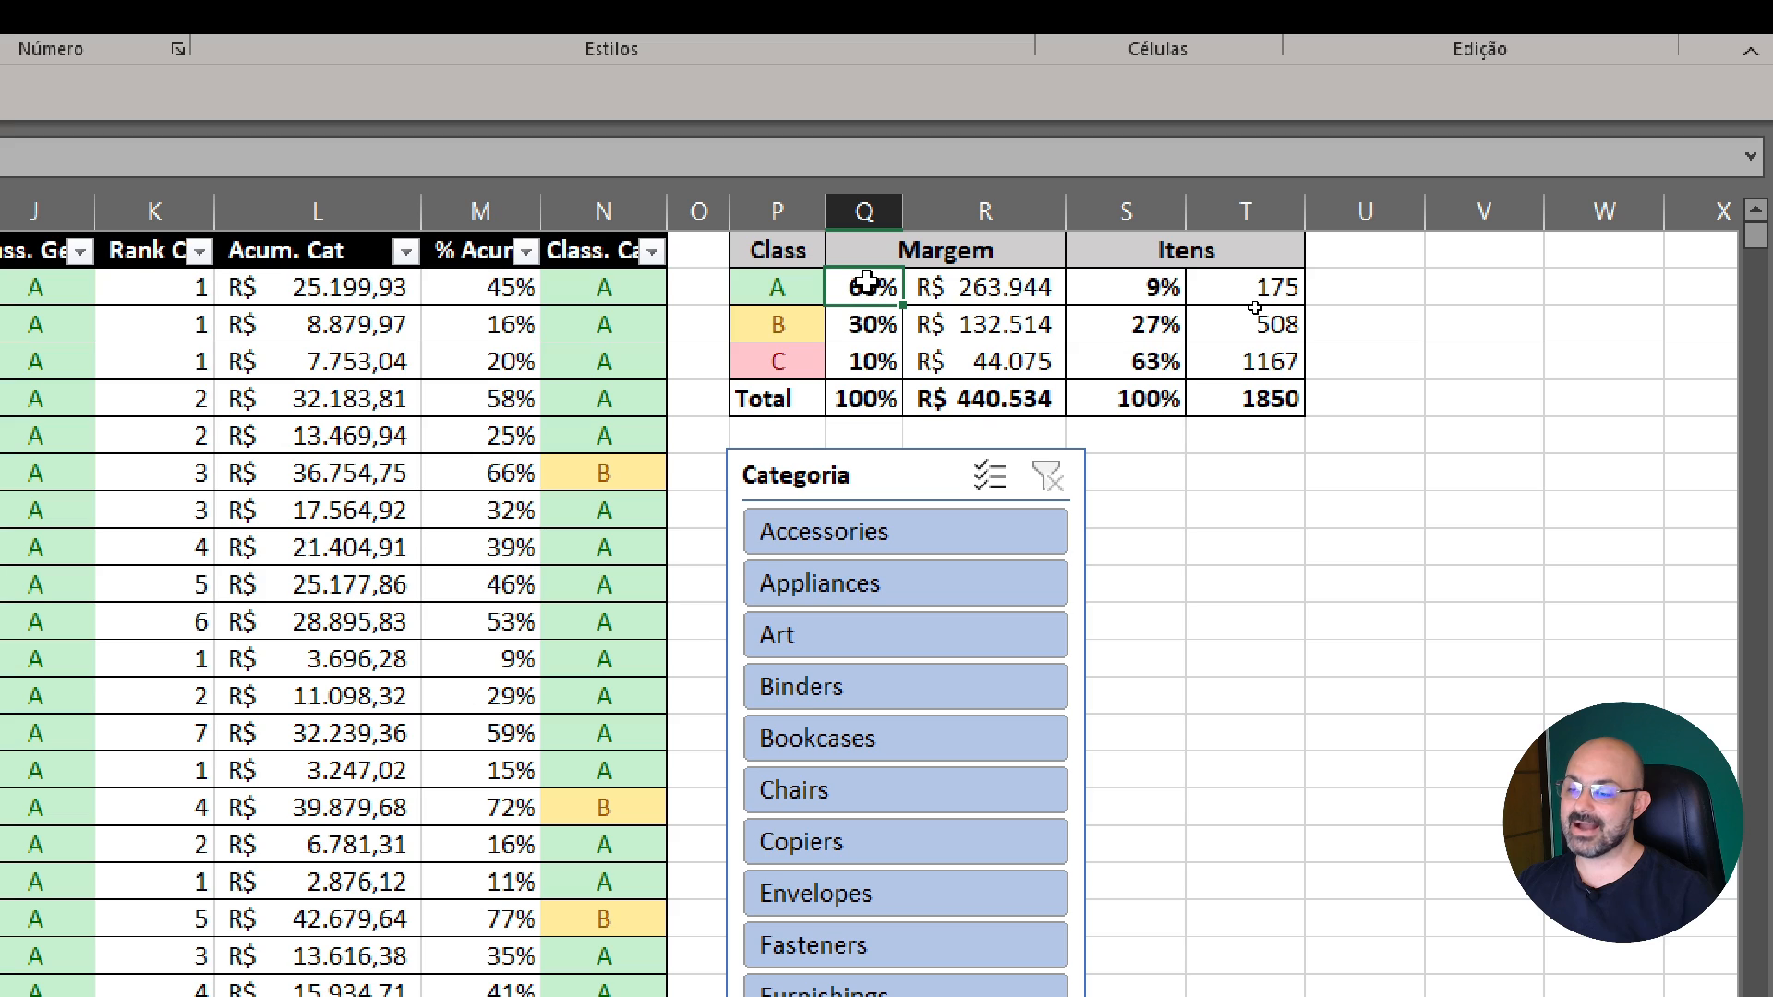
pyautogui.click(992, 289)
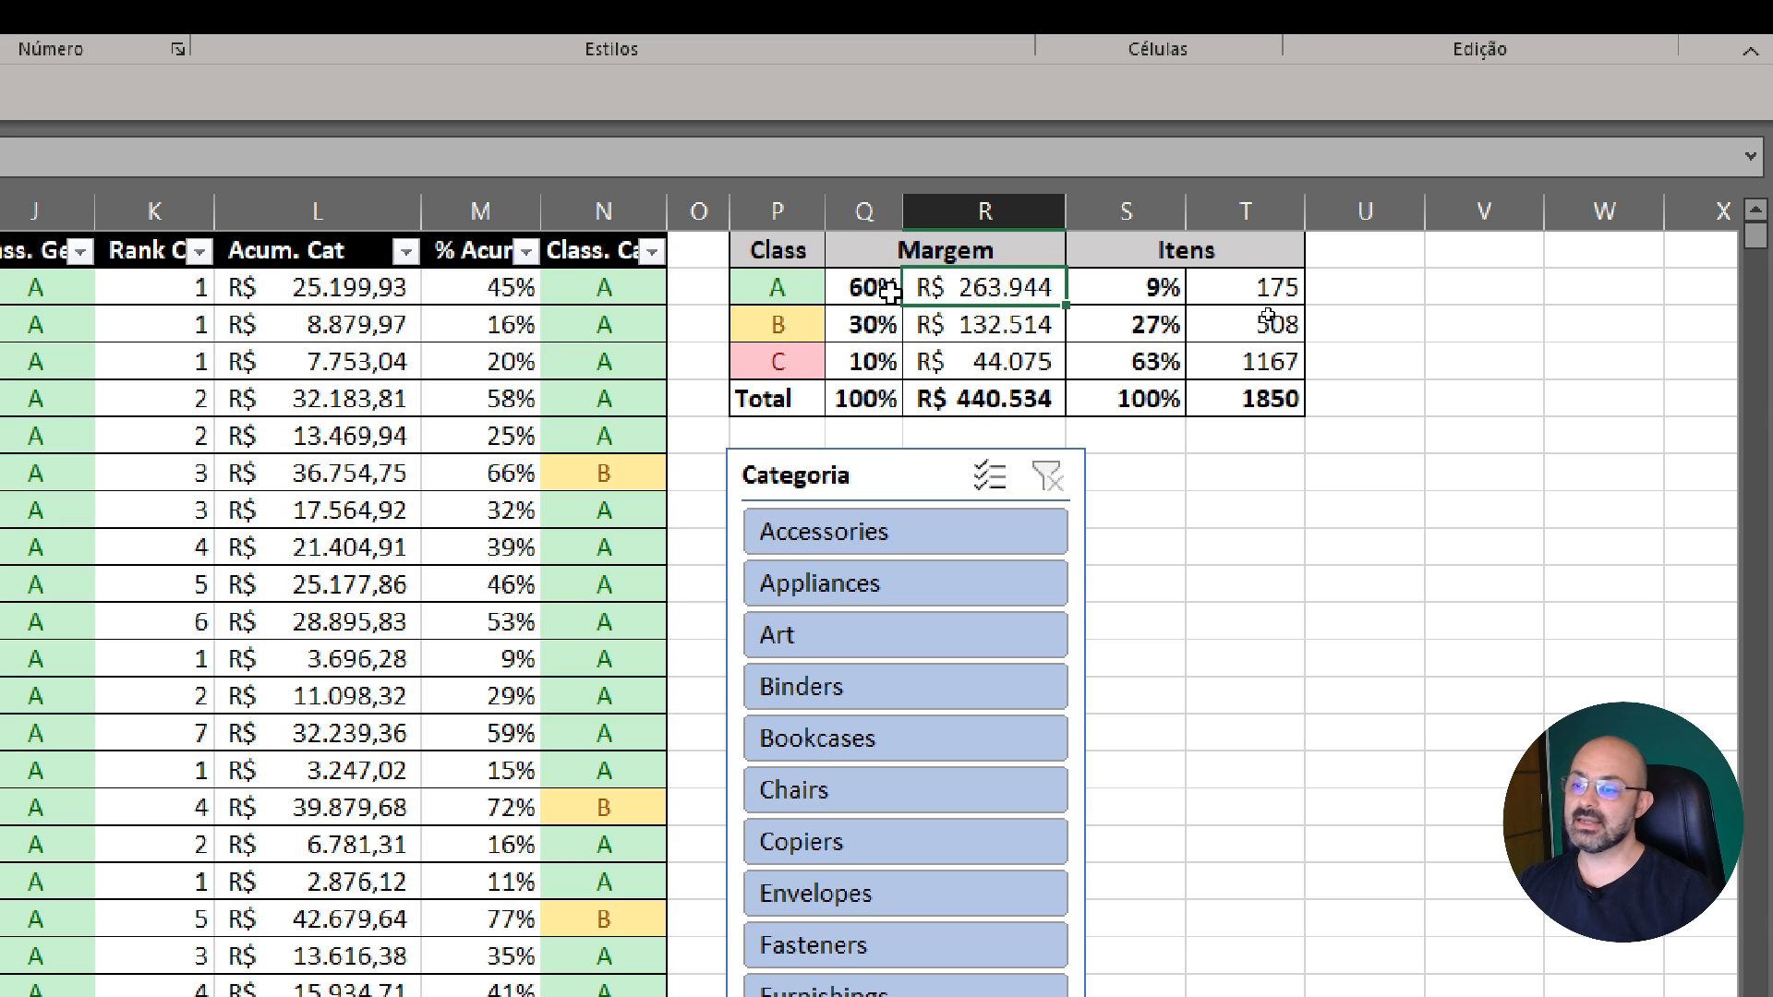
pyautogui.click(809, 293)
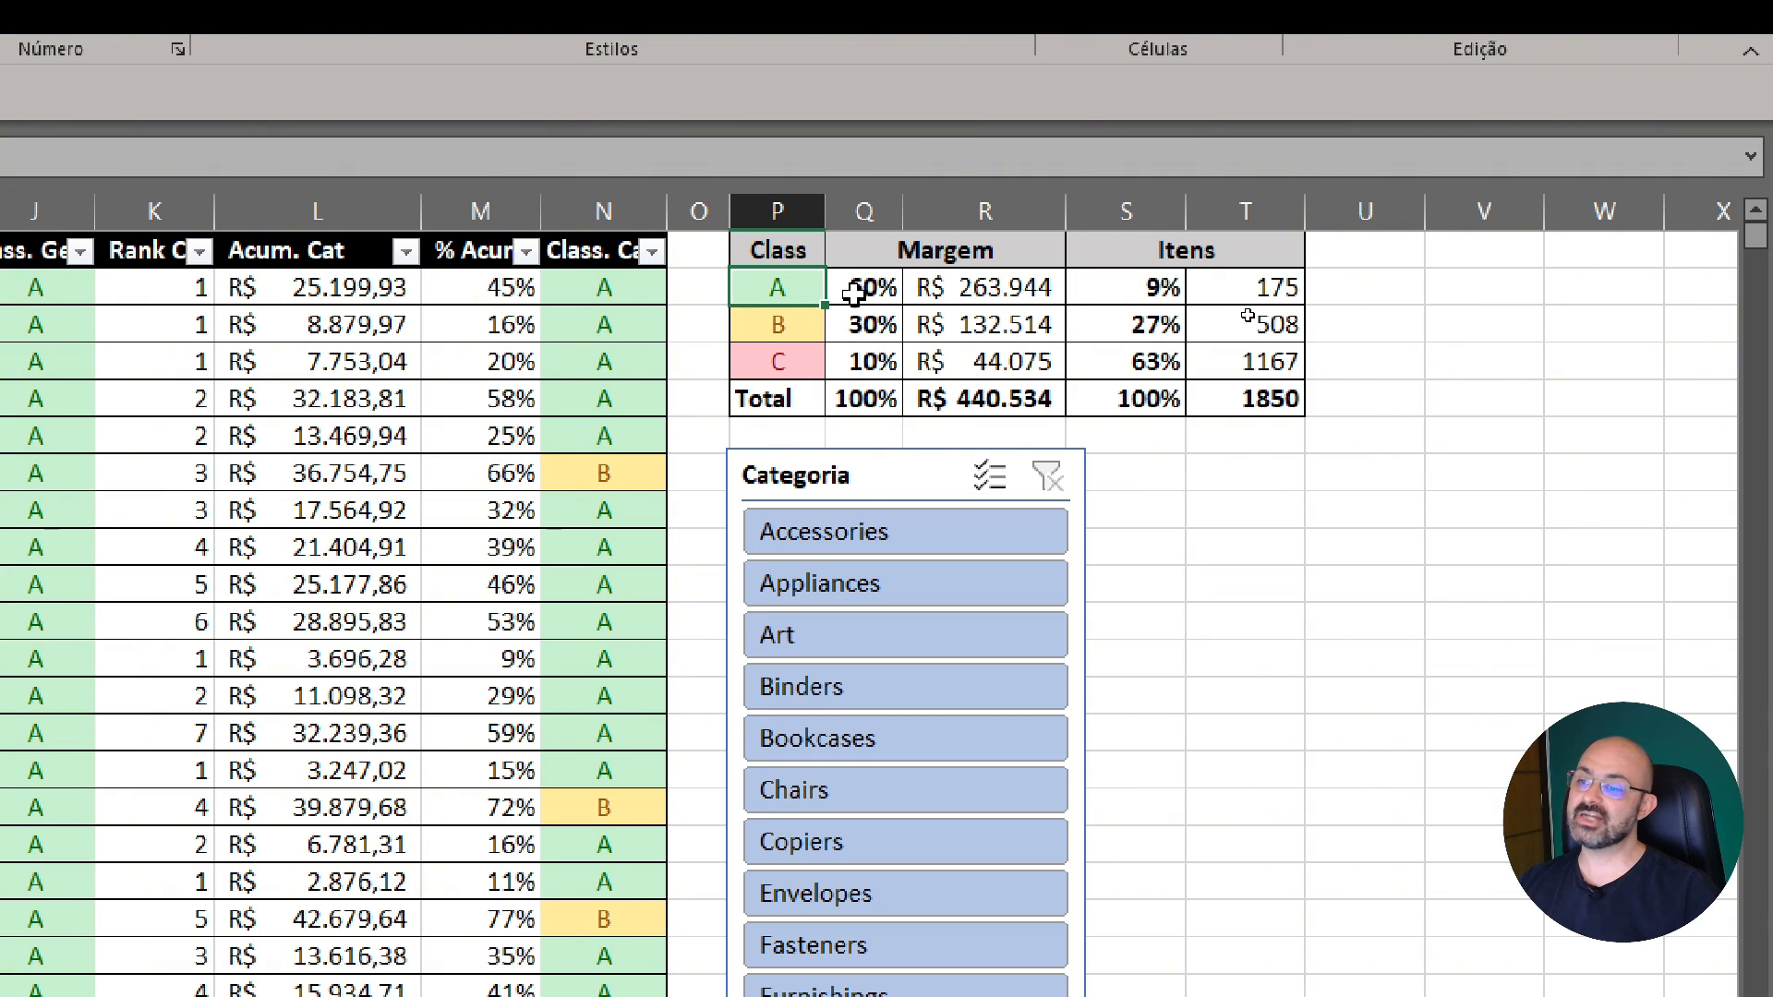
pyautogui.click(855, 292)
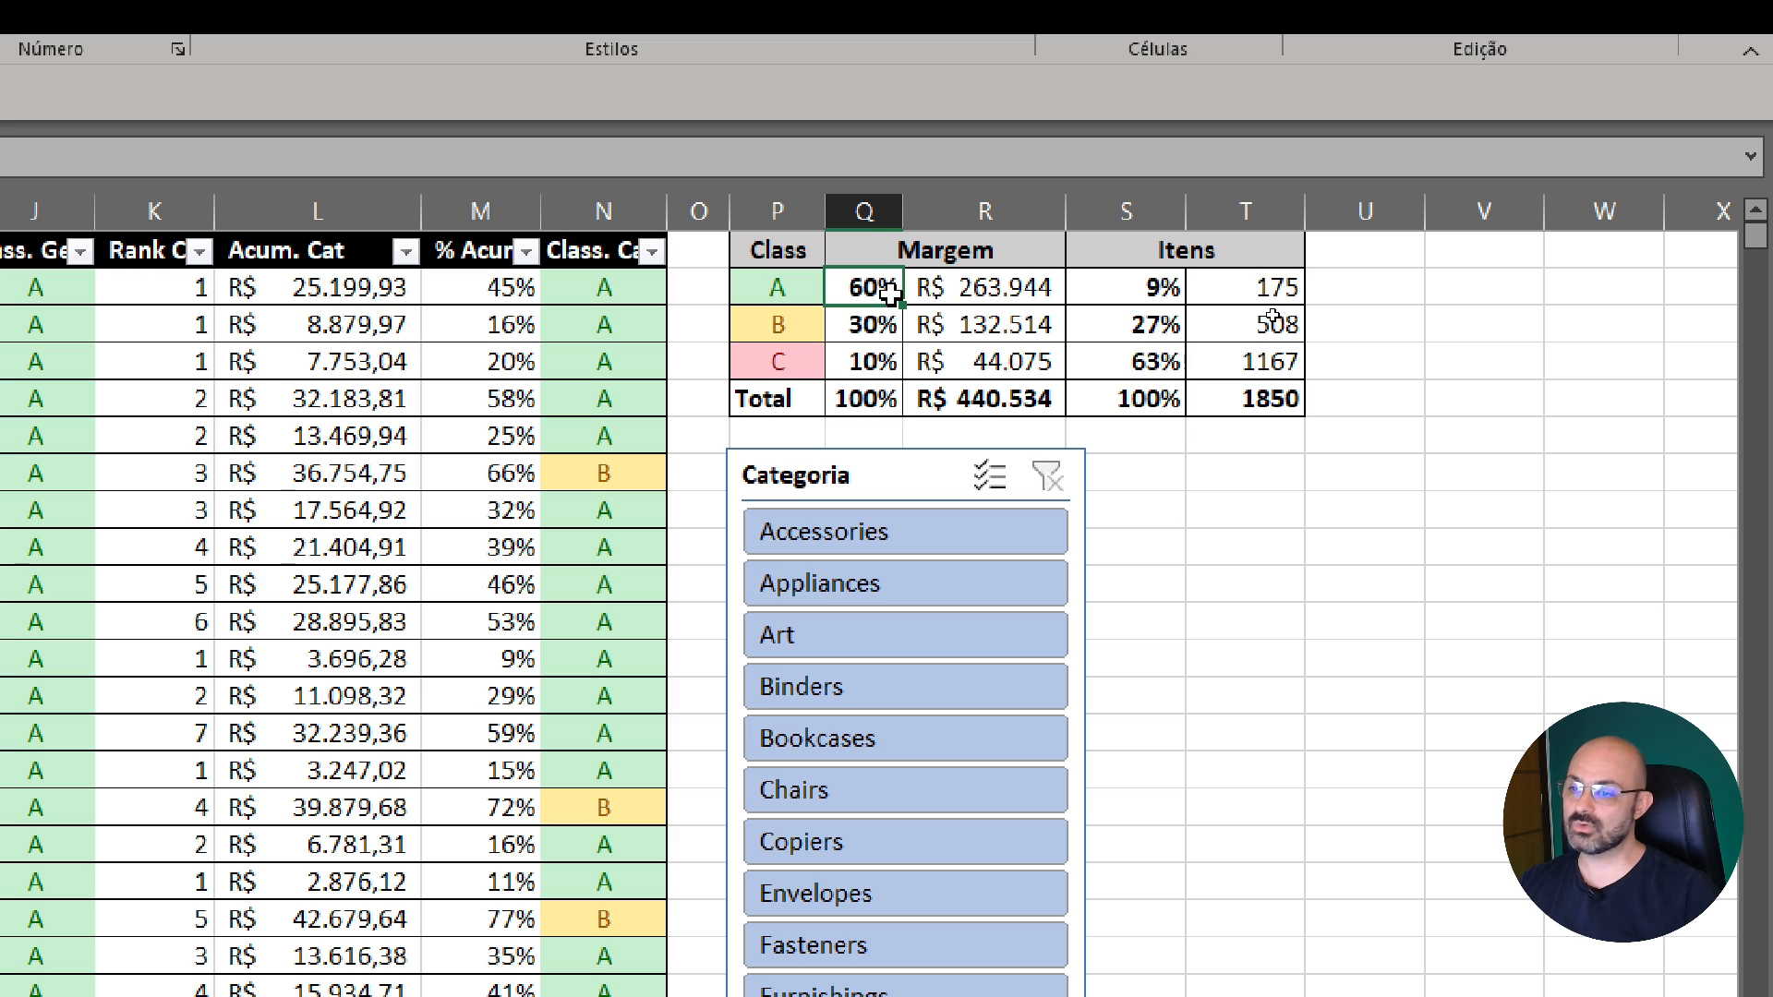
pyautogui.click(956, 287)
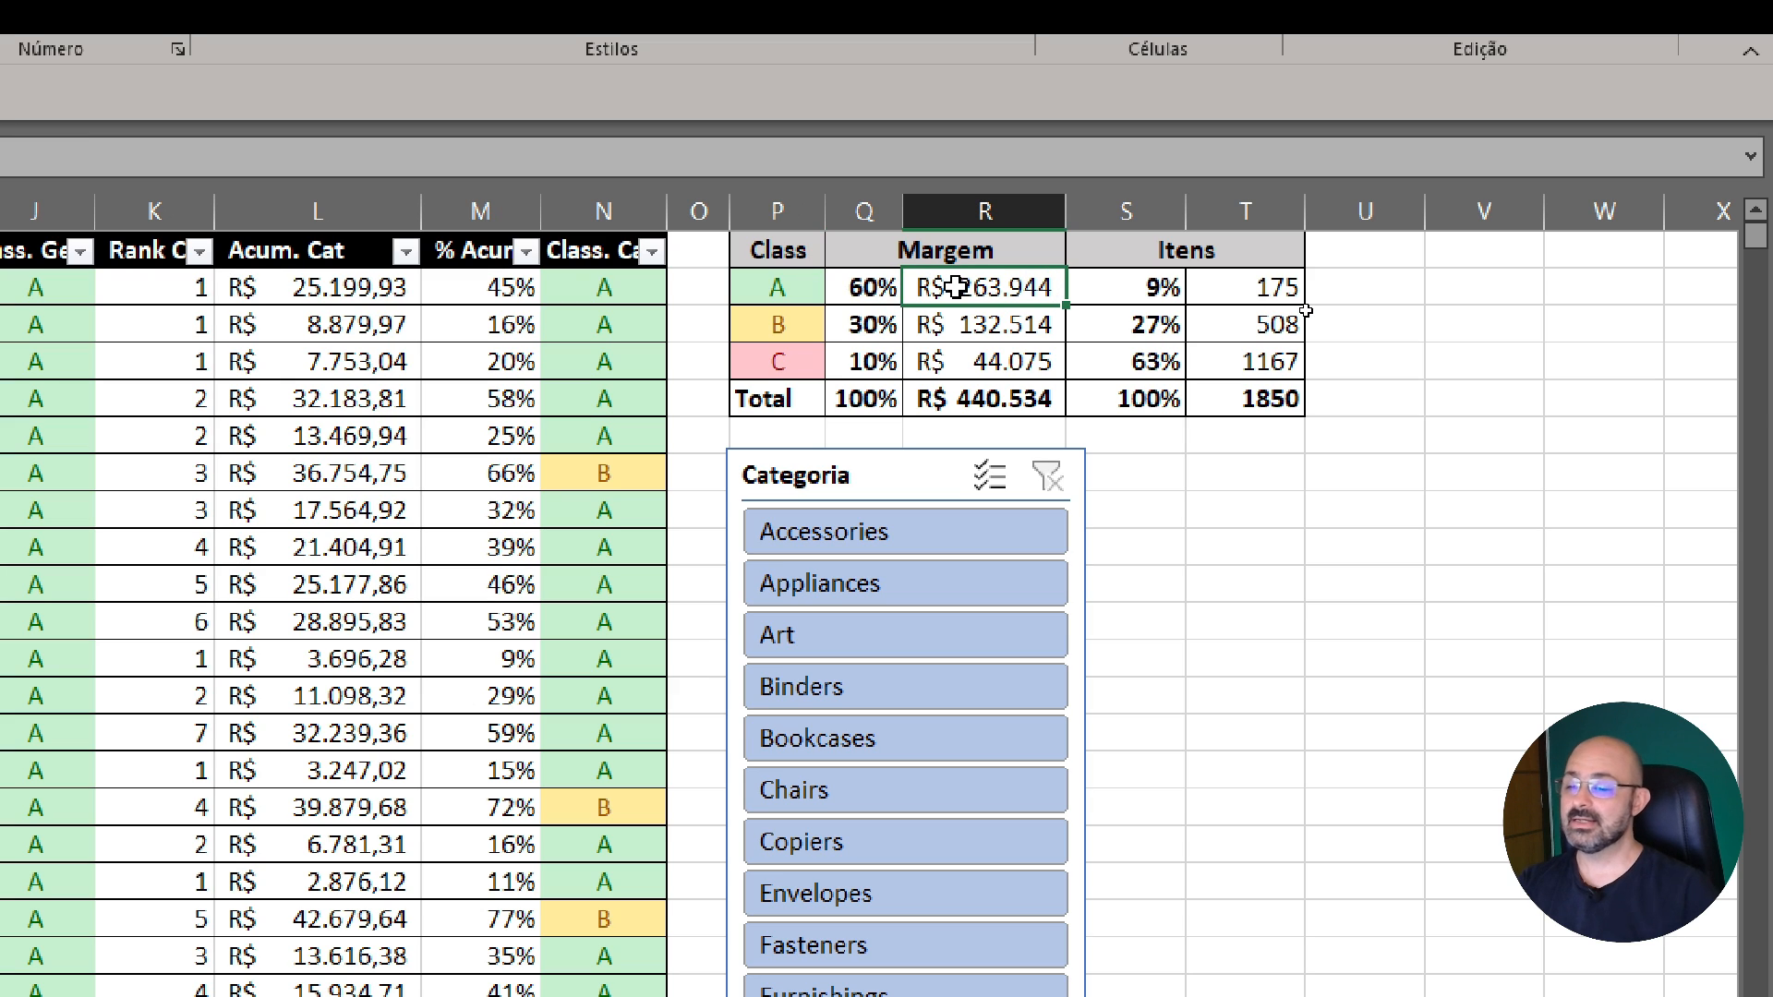
# Review the total margin and total item count, and compare class A's margin amount and percentage with the total margin
pyautogui.click(995, 410)
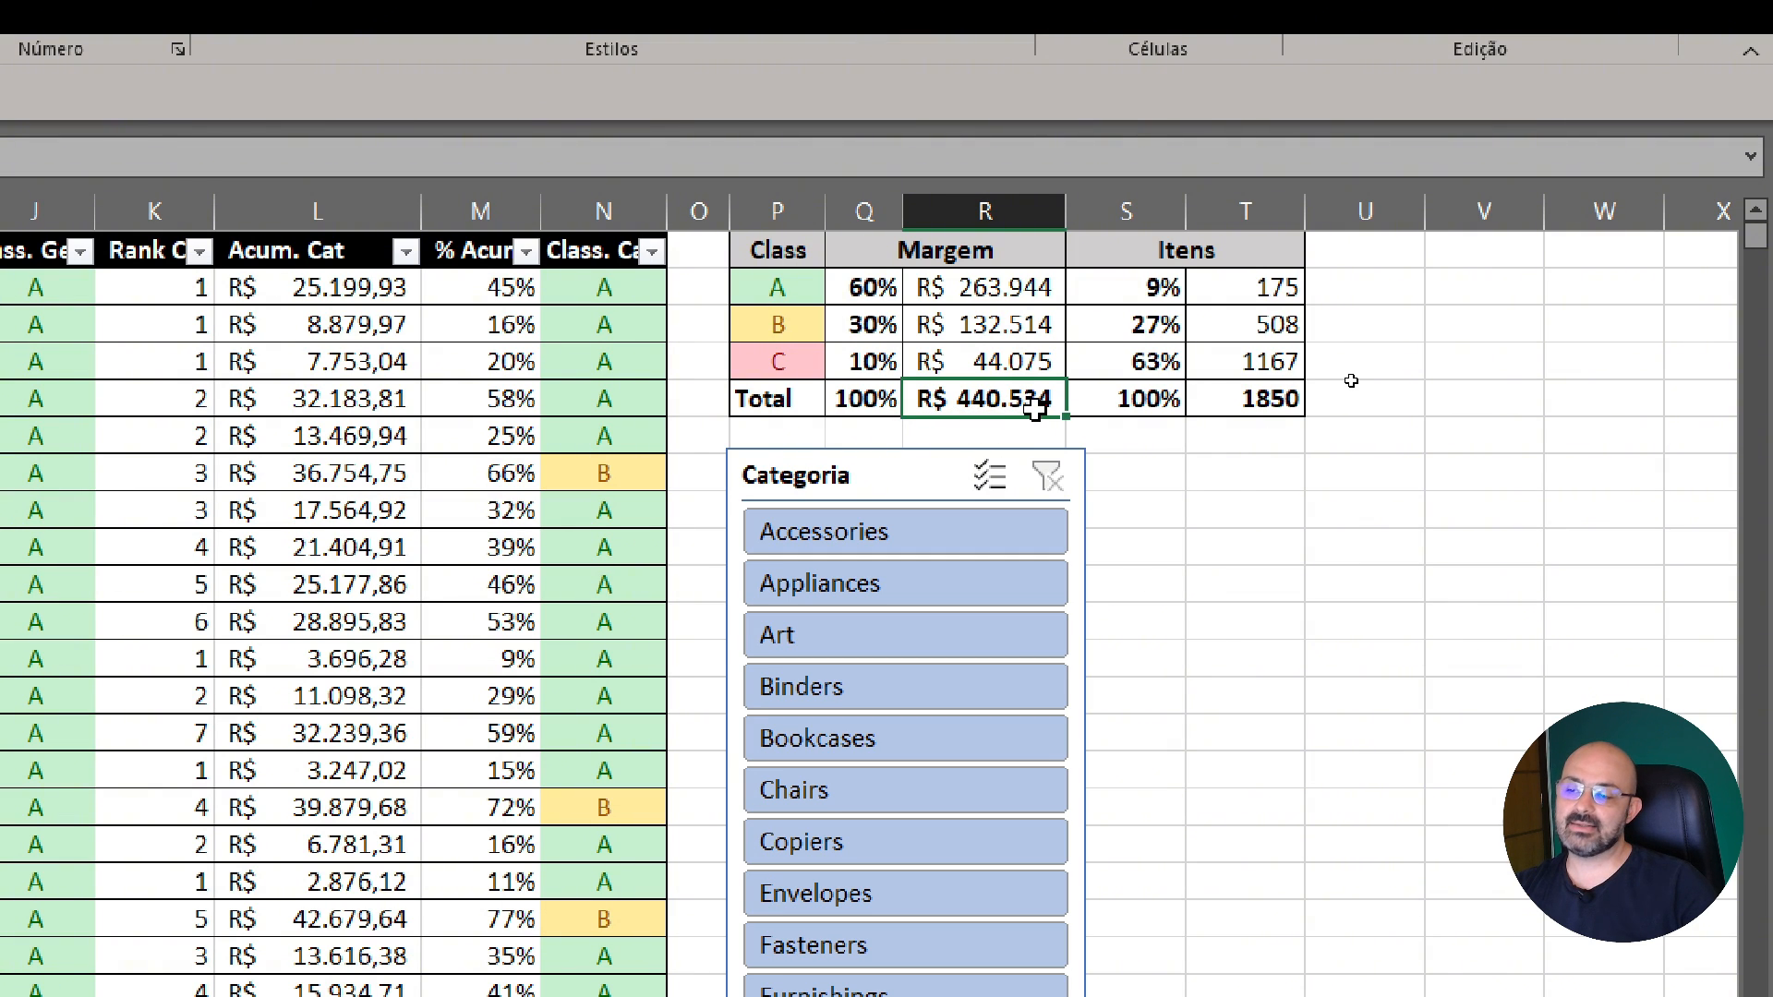
pyautogui.click(1271, 404)
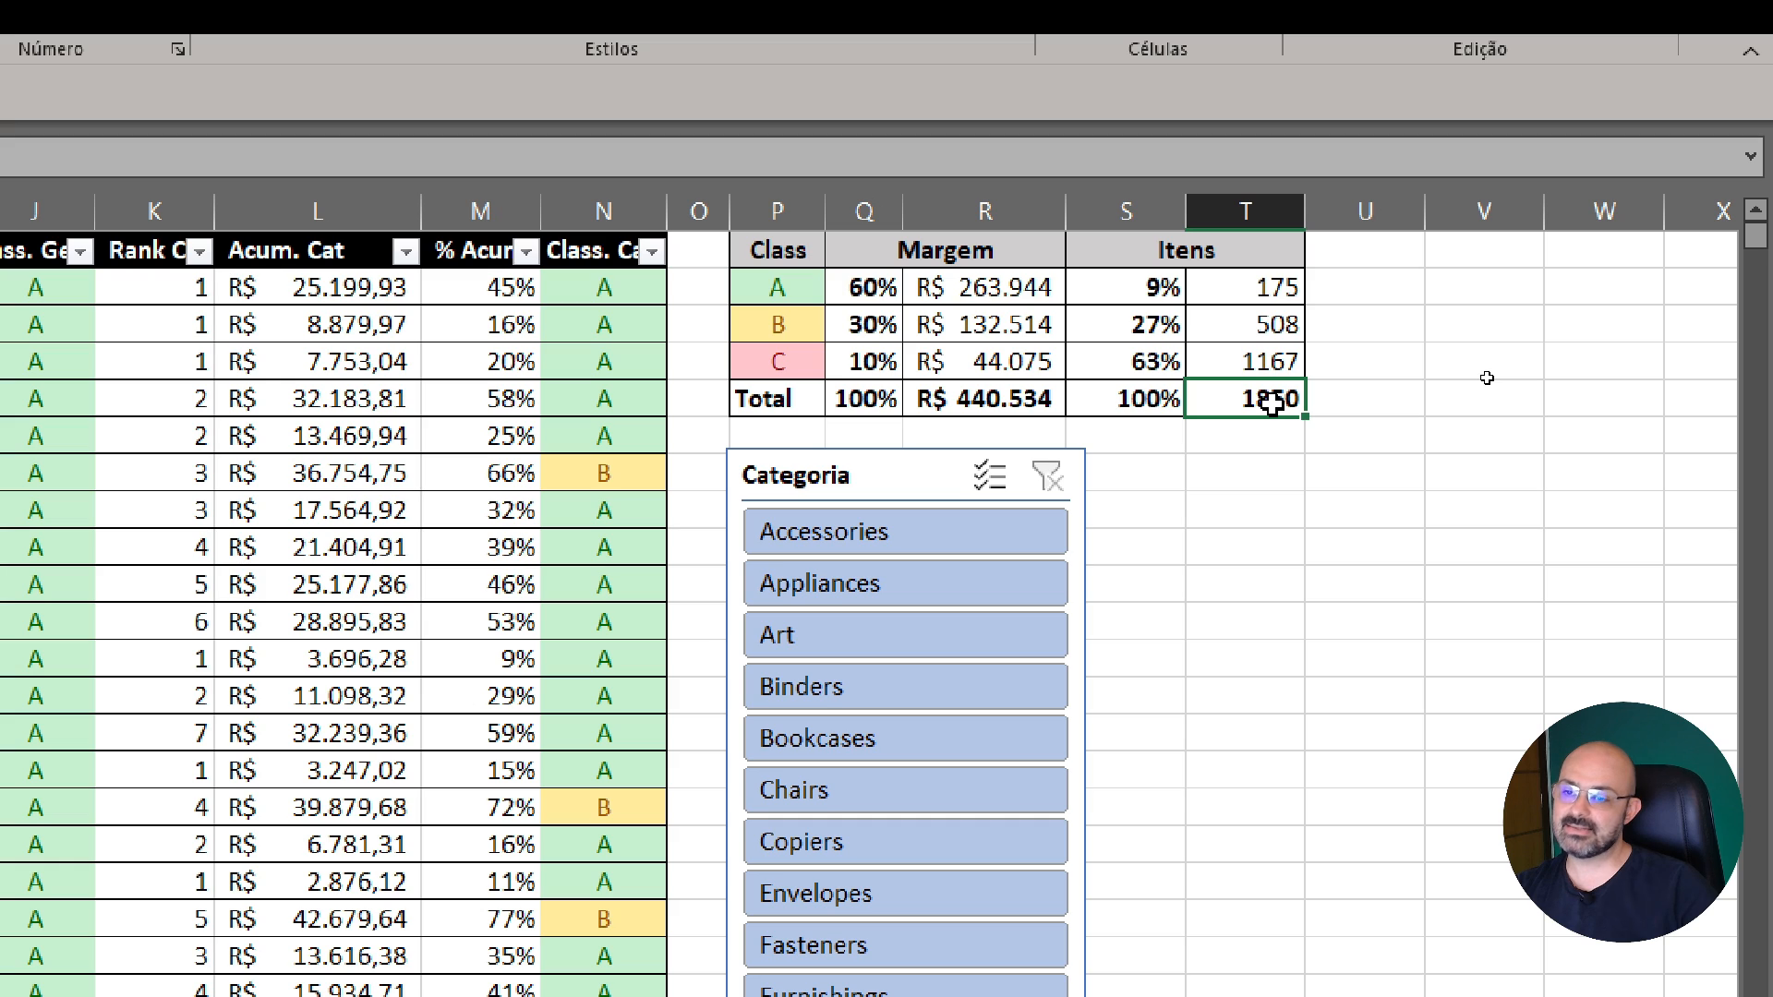
pyautogui.click(1044, 402)
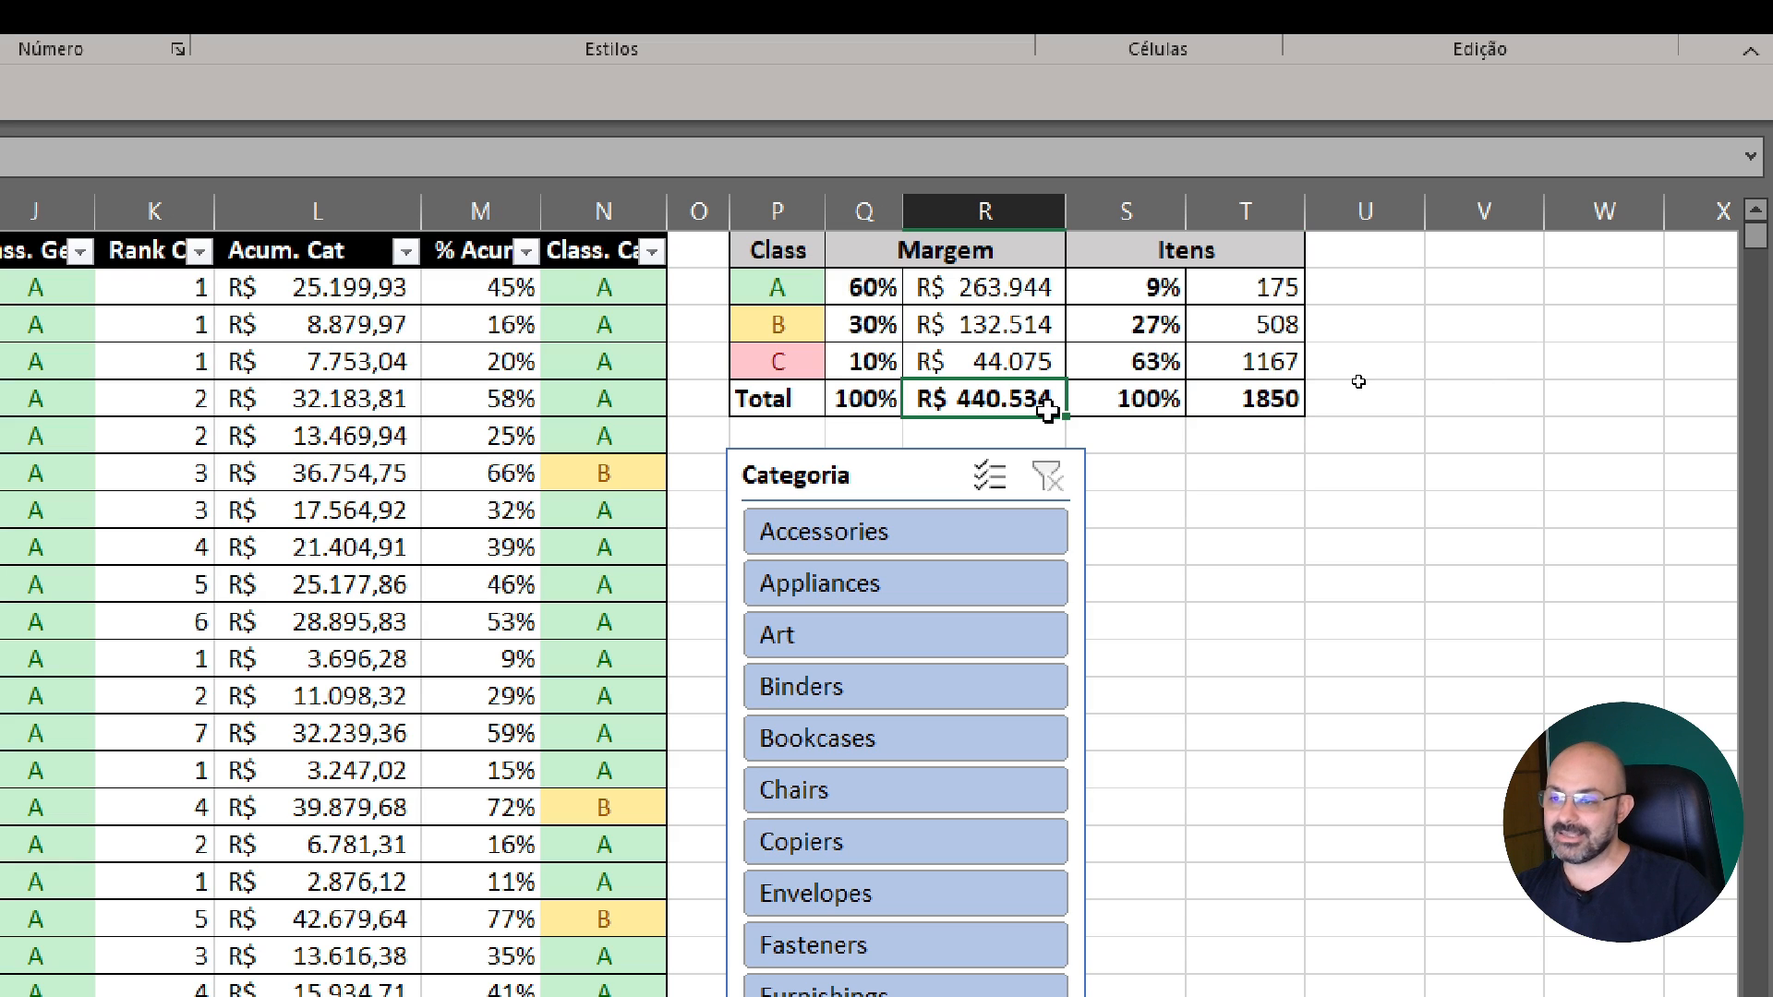
pyautogui.click(1018, 296)
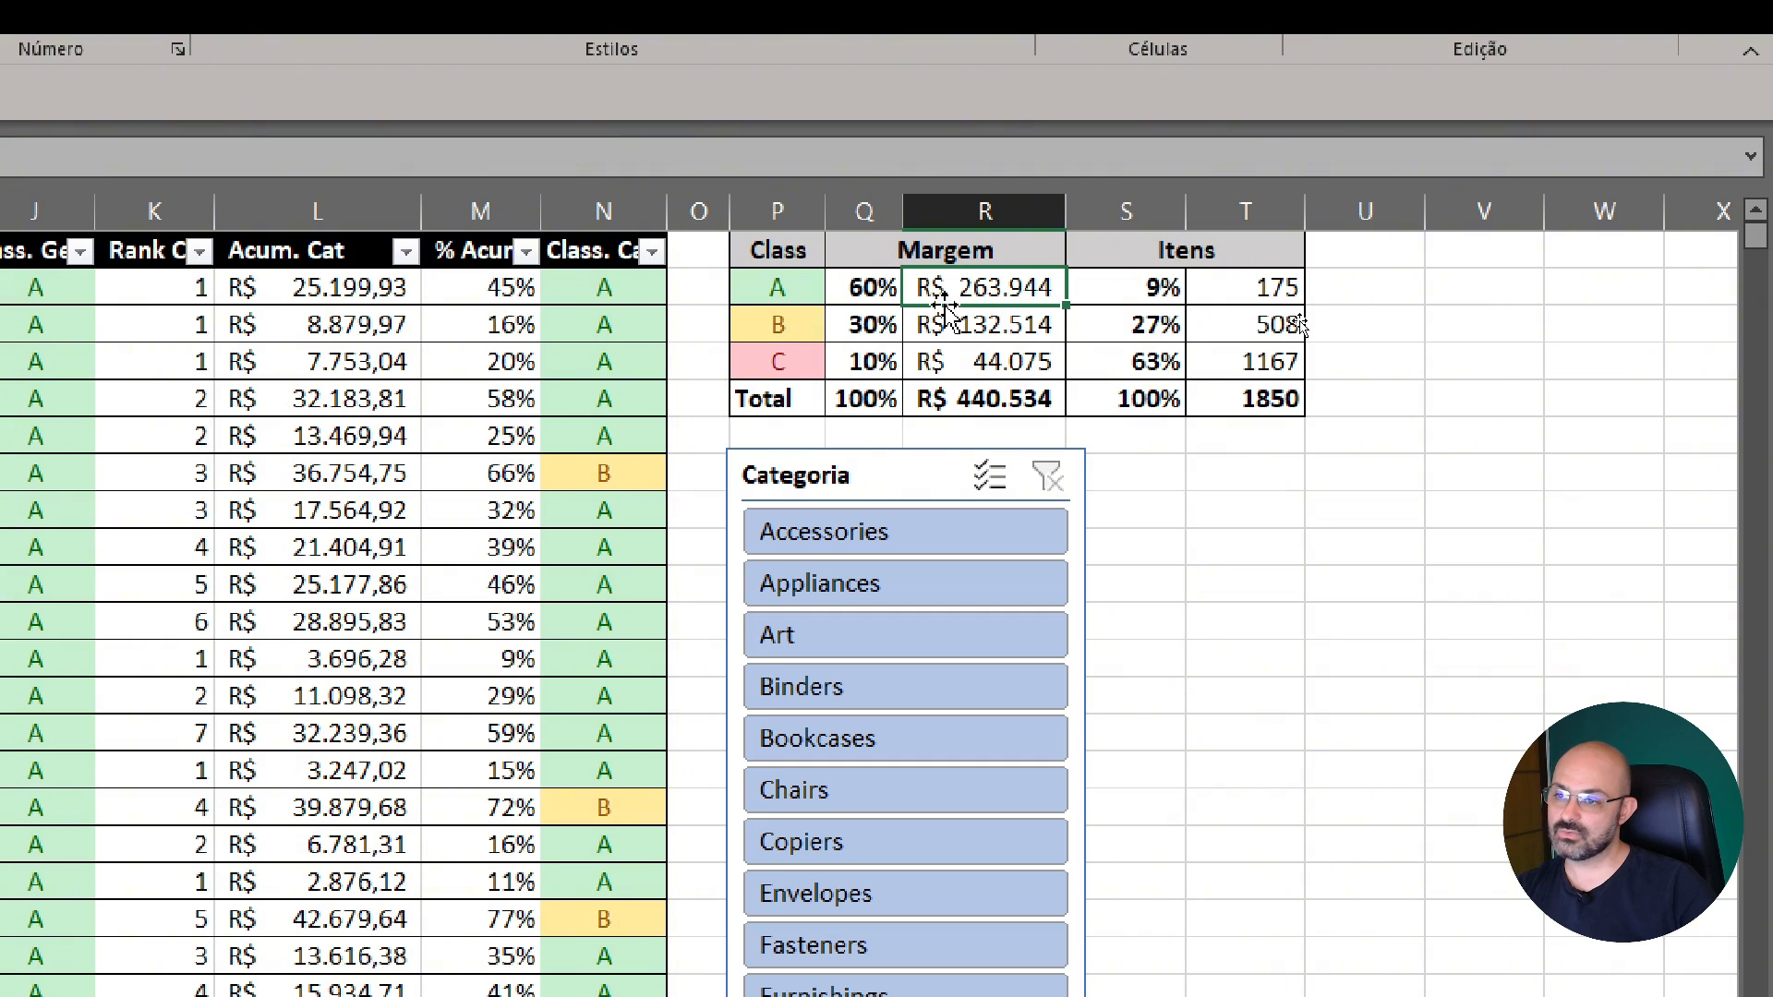
pyautogui.click(868, 291)
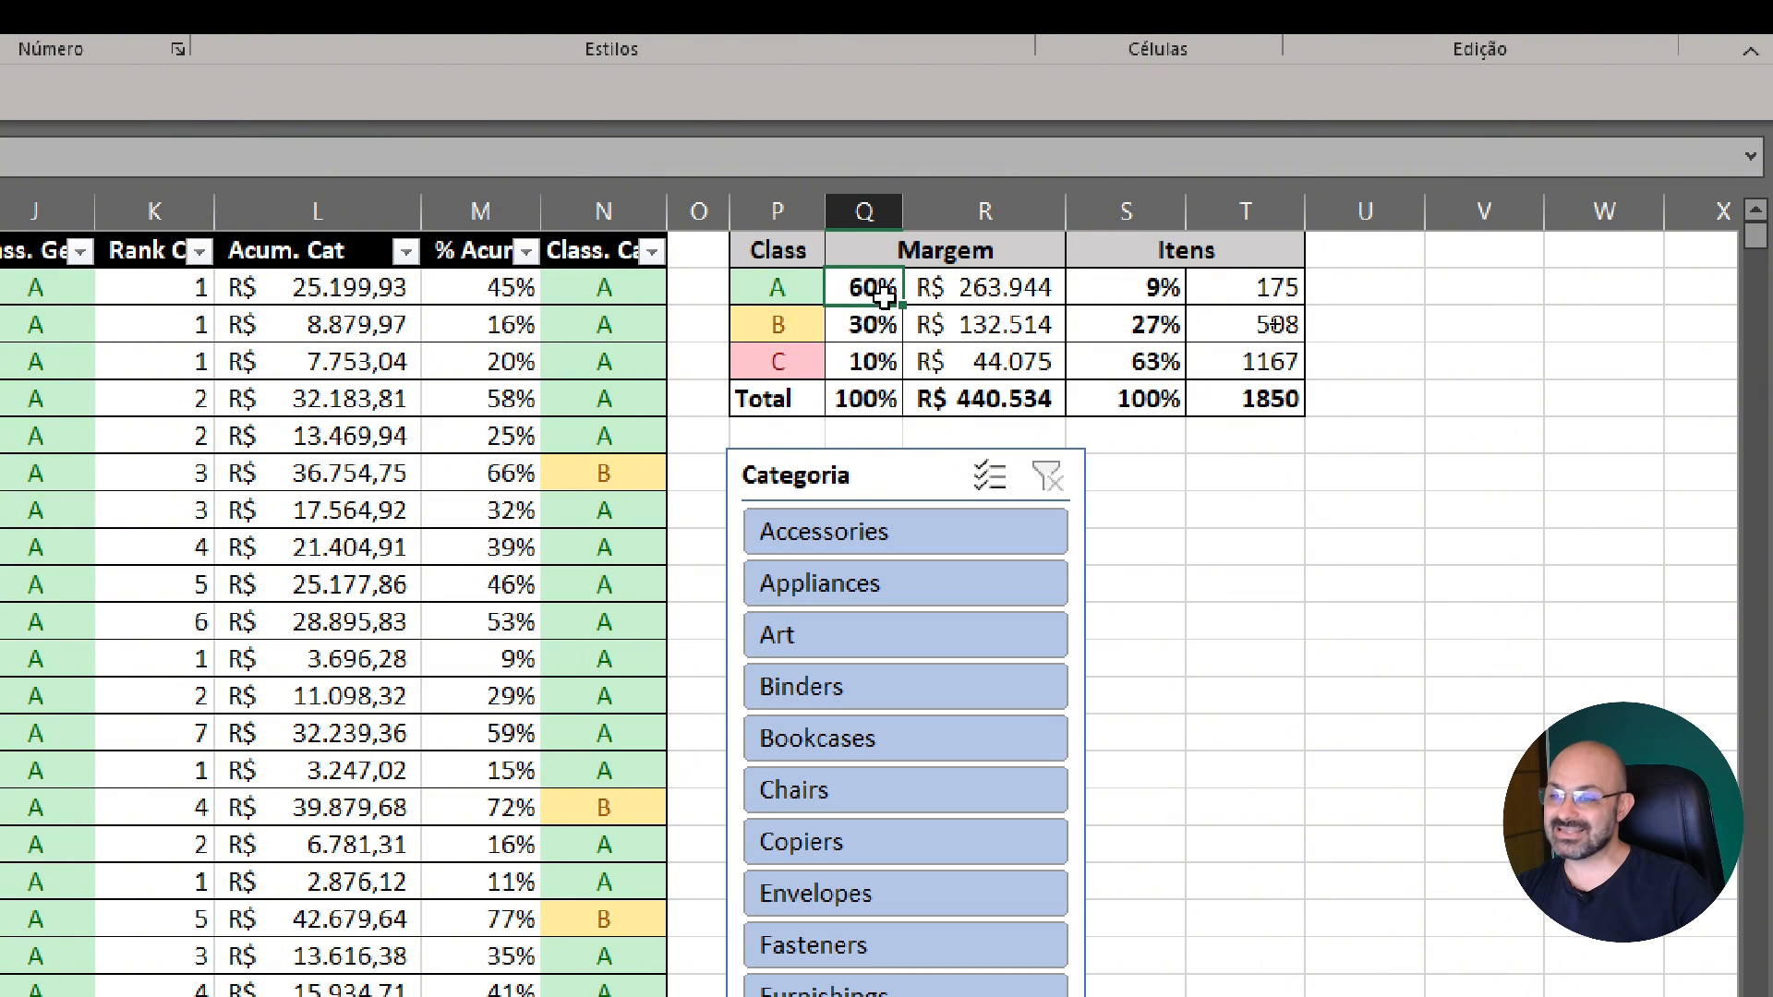
pyautogui.click(1004, 407)
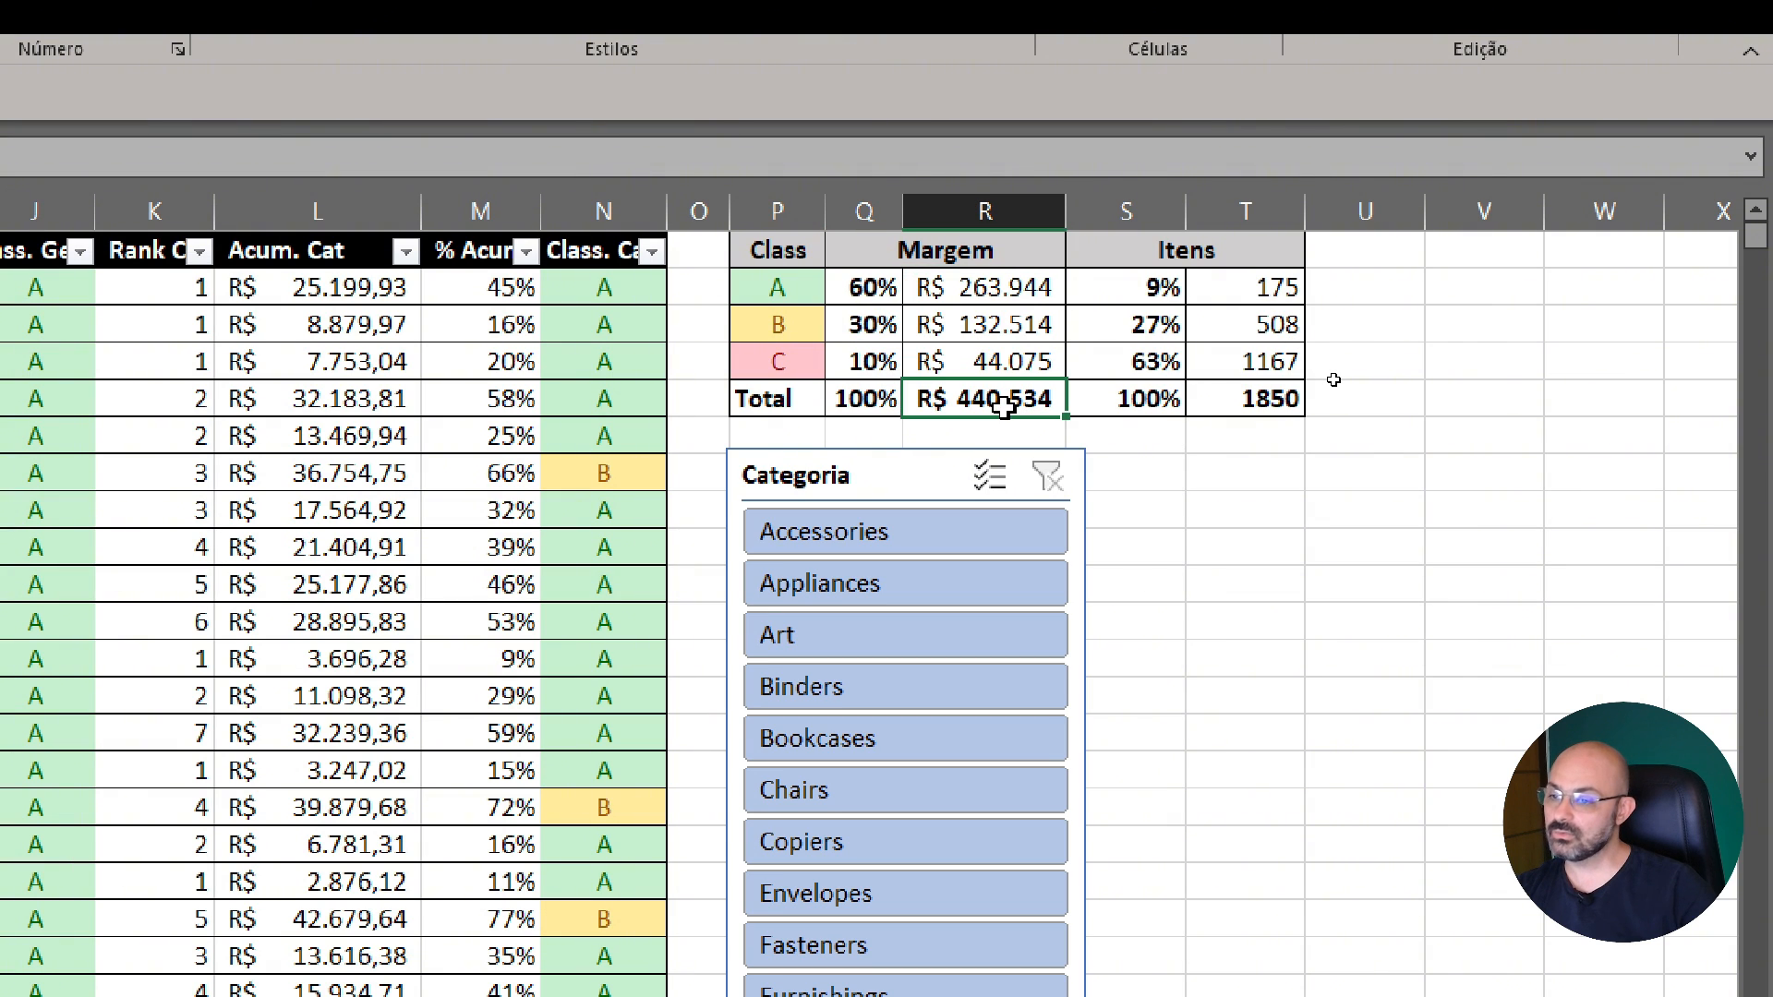
pyautogui.click(868, 286)
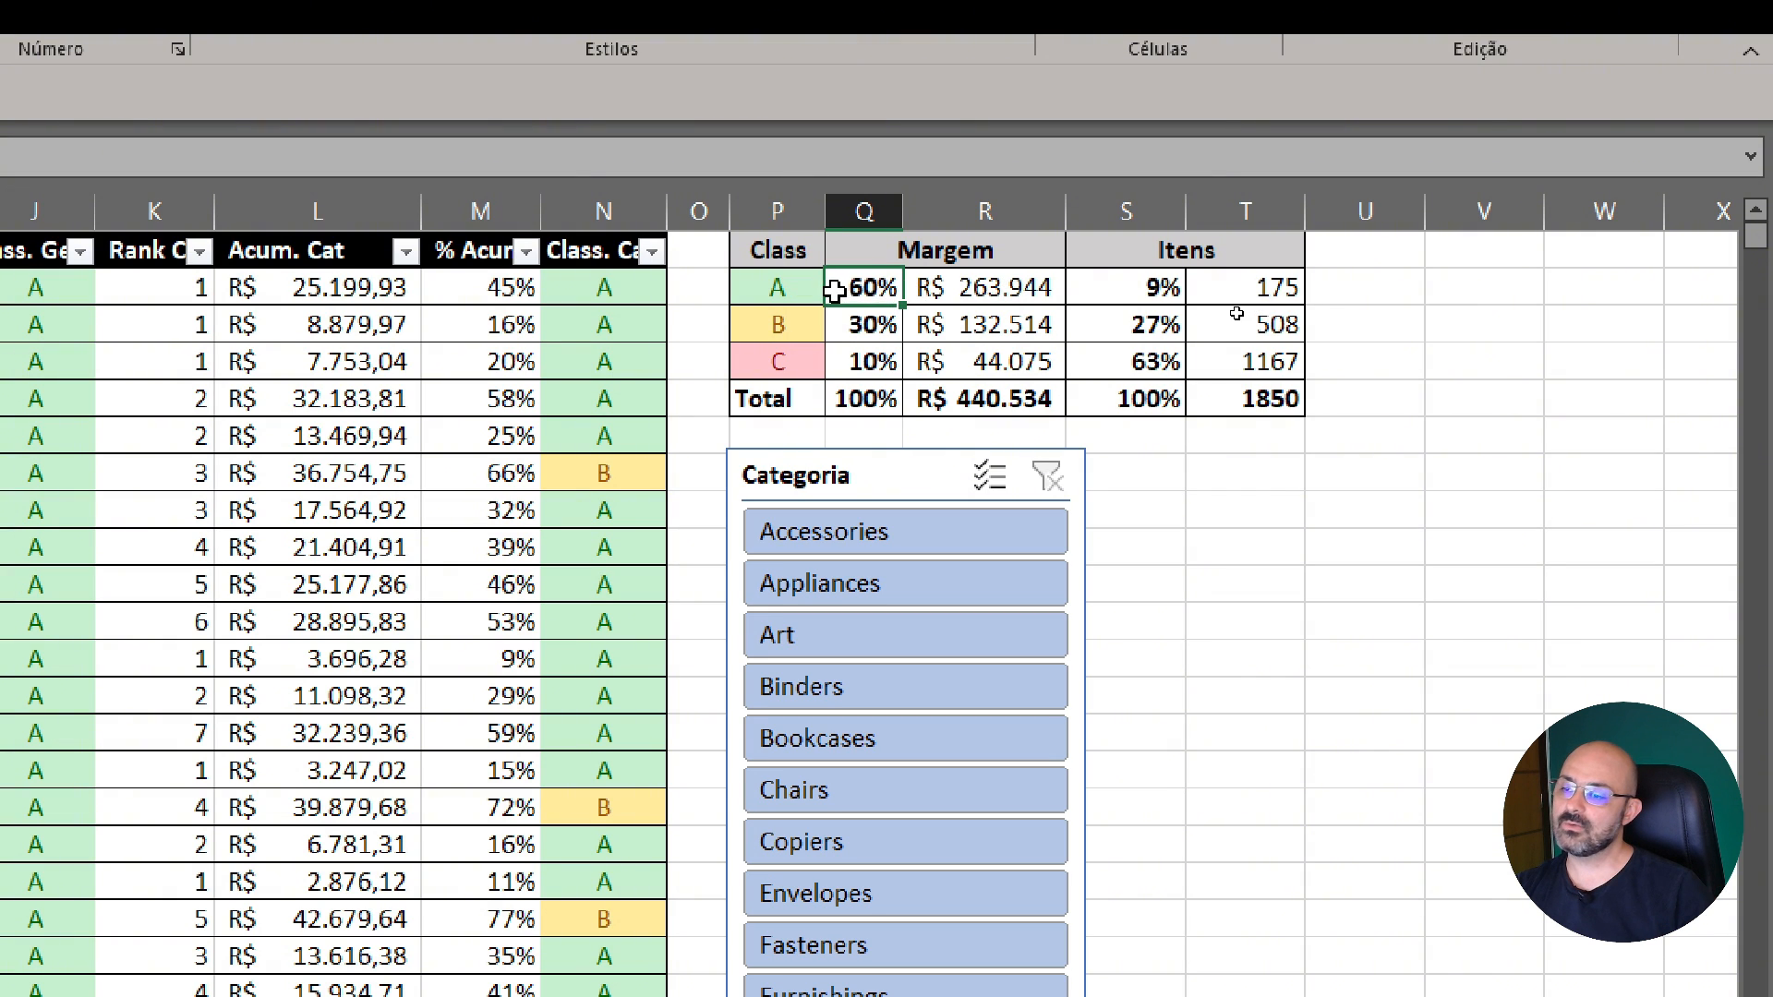
# Compare class A's margin percentage and amount with its percentage and number of items
pyautogui.click(968, 291)
pyautogui.click(892, 290)
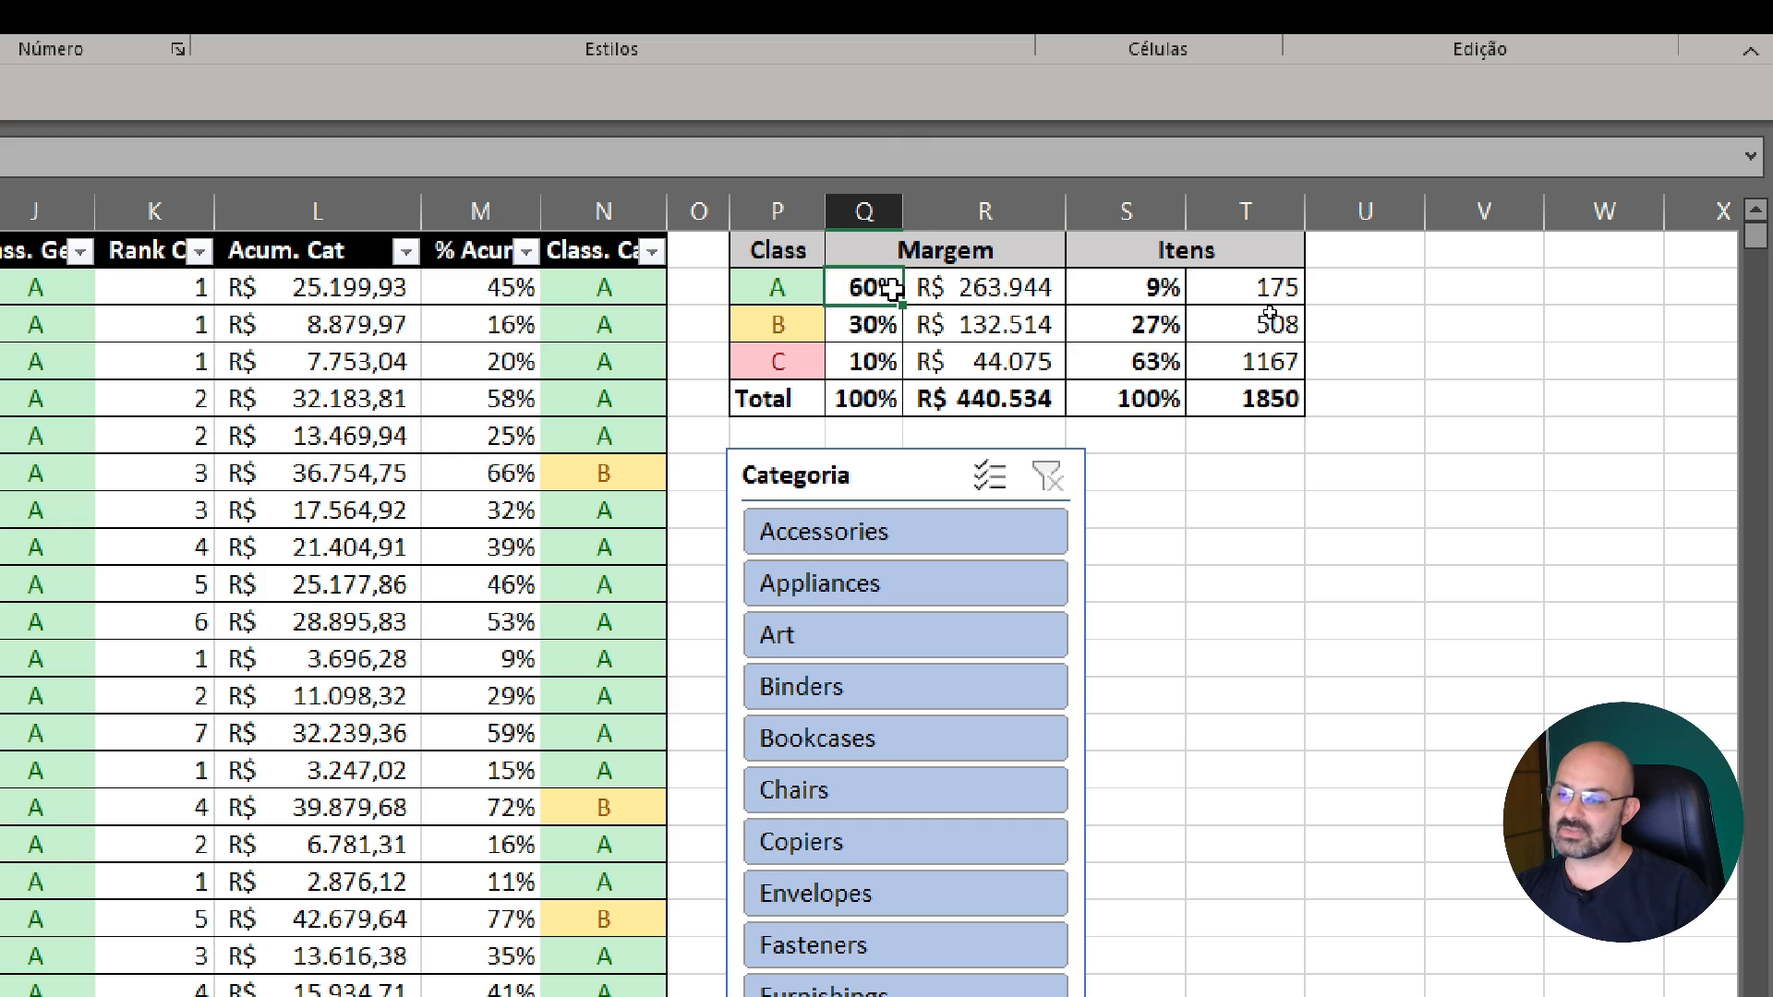
pyautogui.click(748, 288)
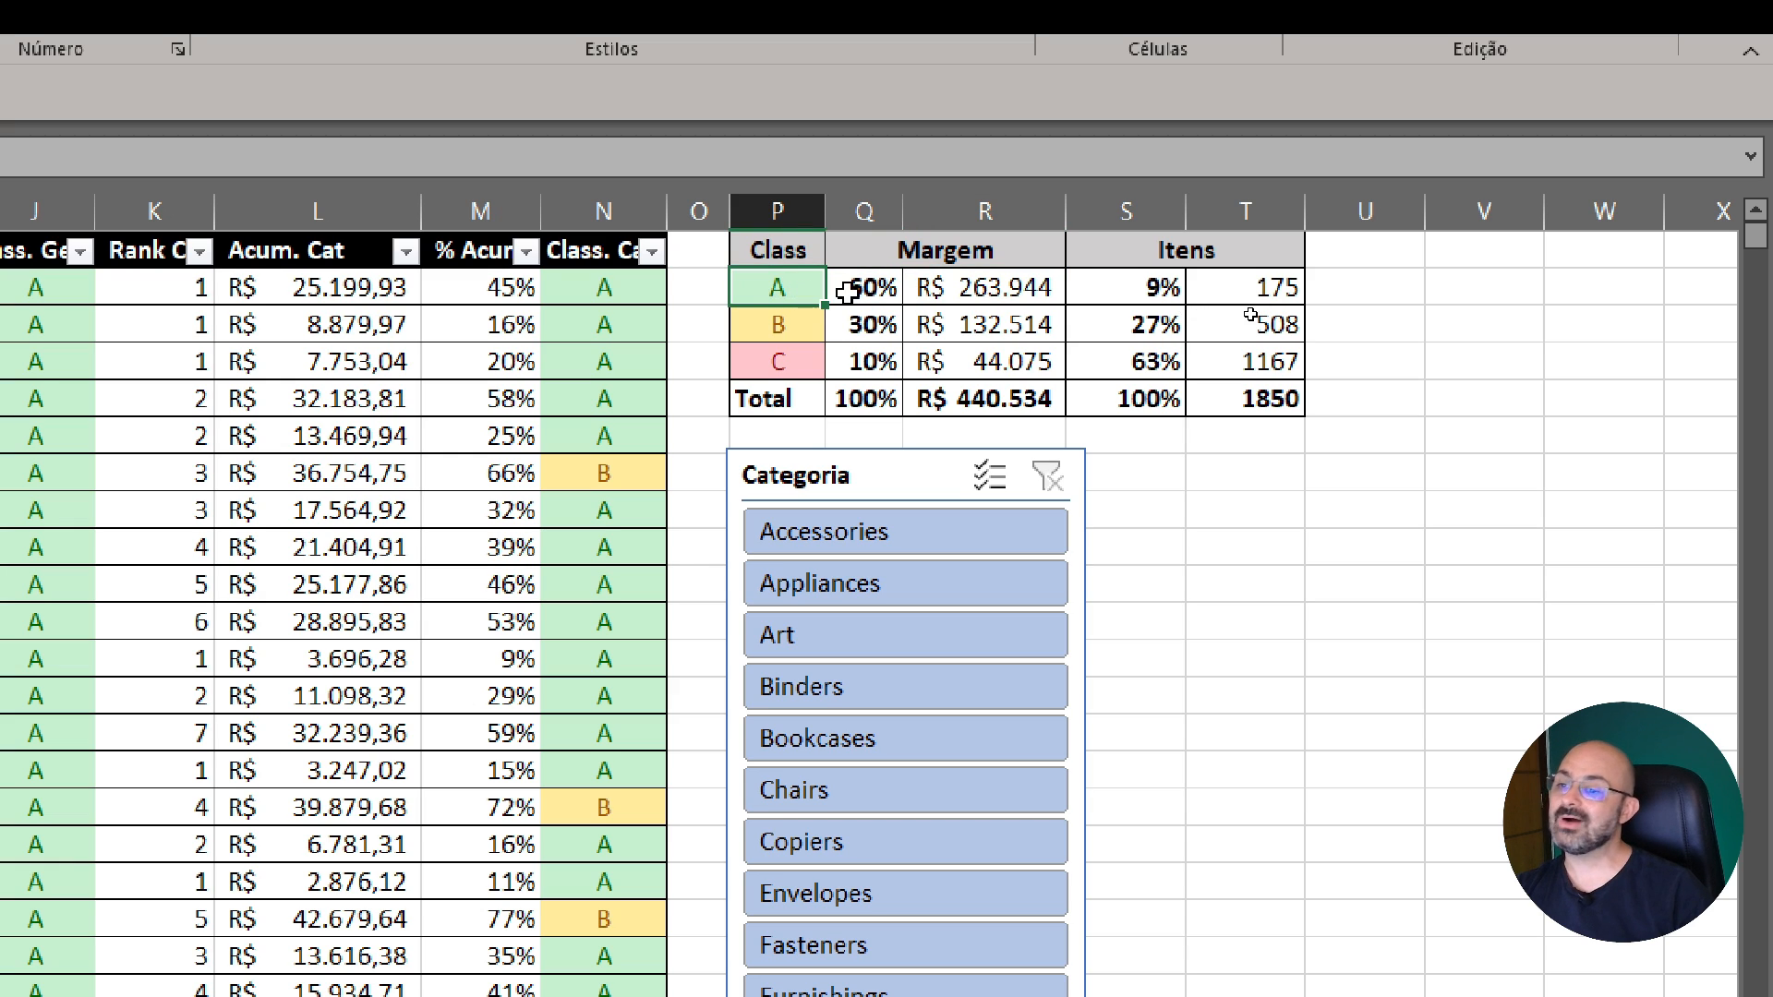
pyautogui.click(962, 301)
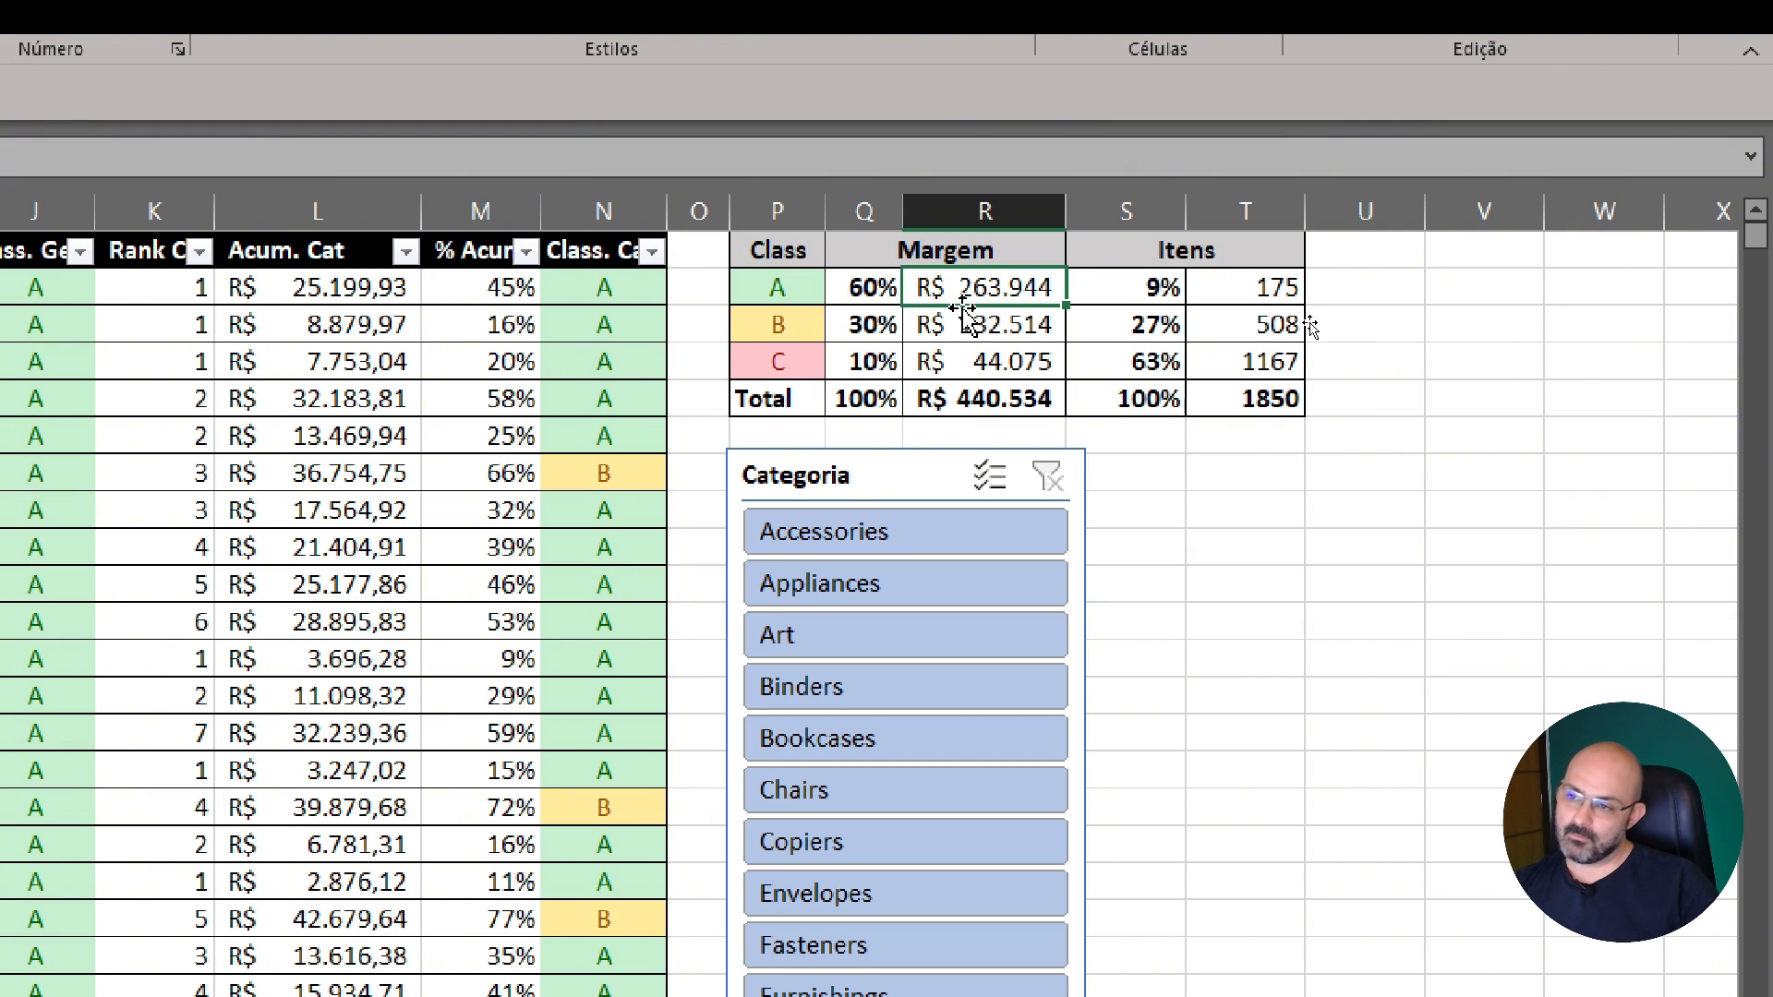
pyautogui.click(854, 297)
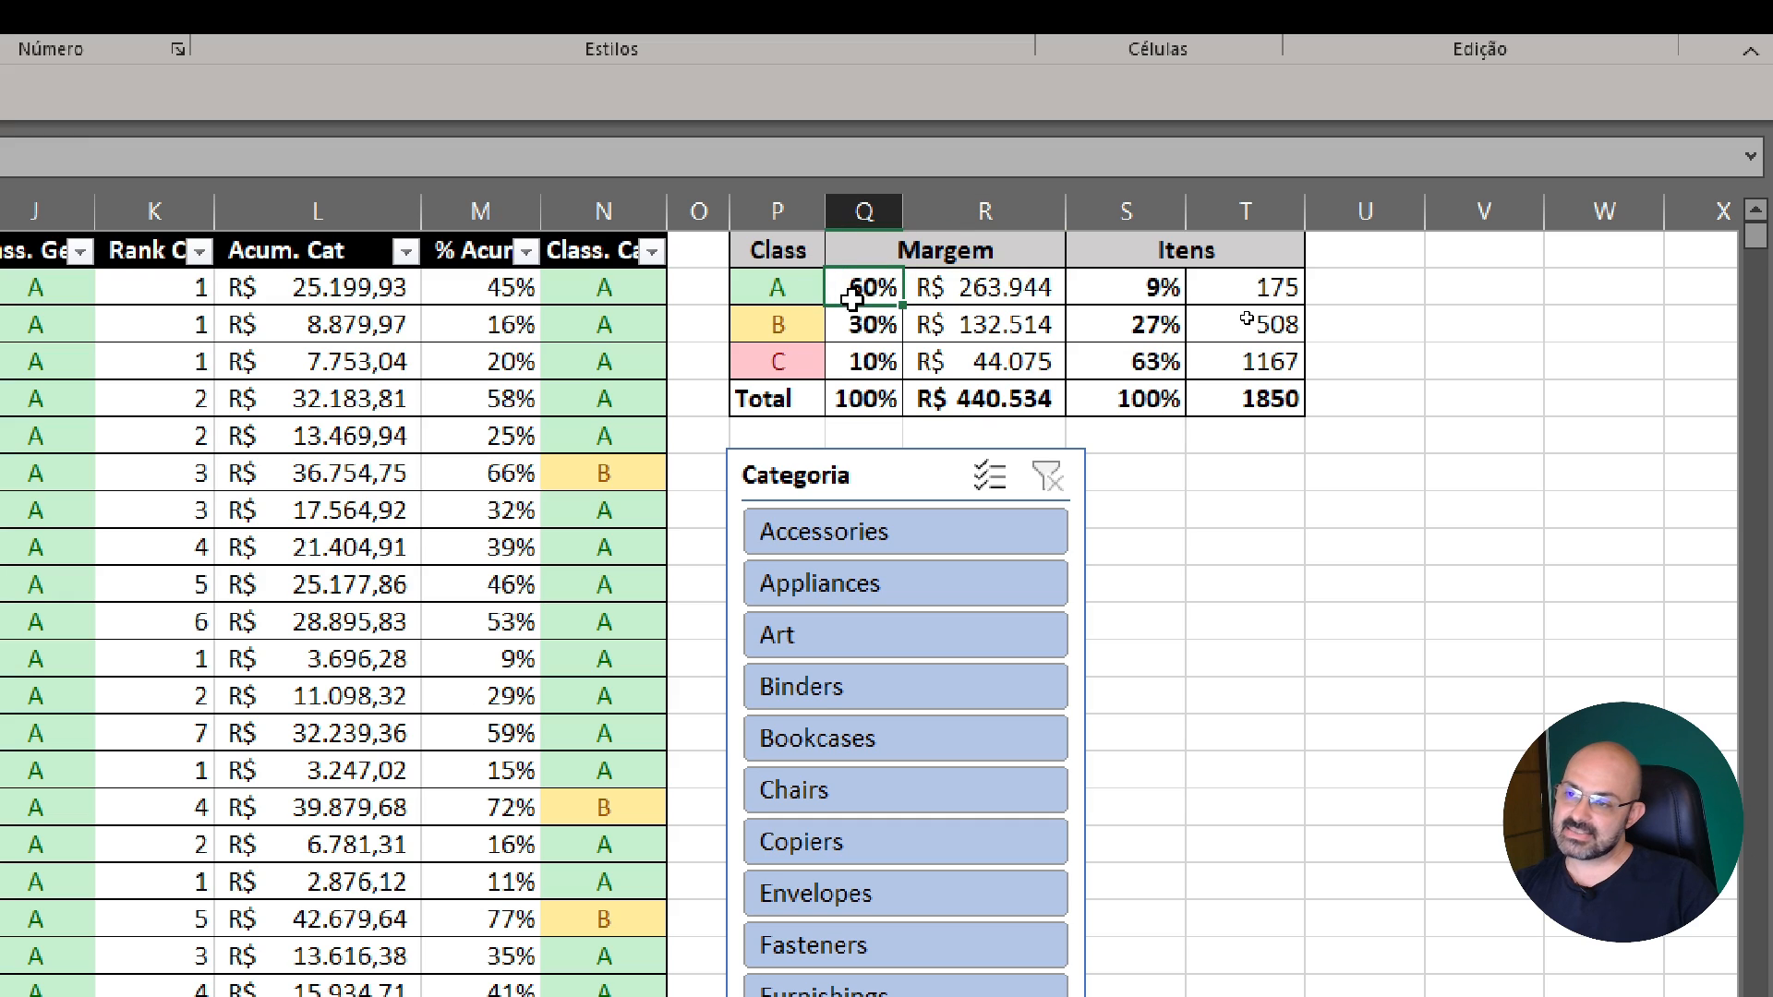
pyautogui.click(1169, 296)
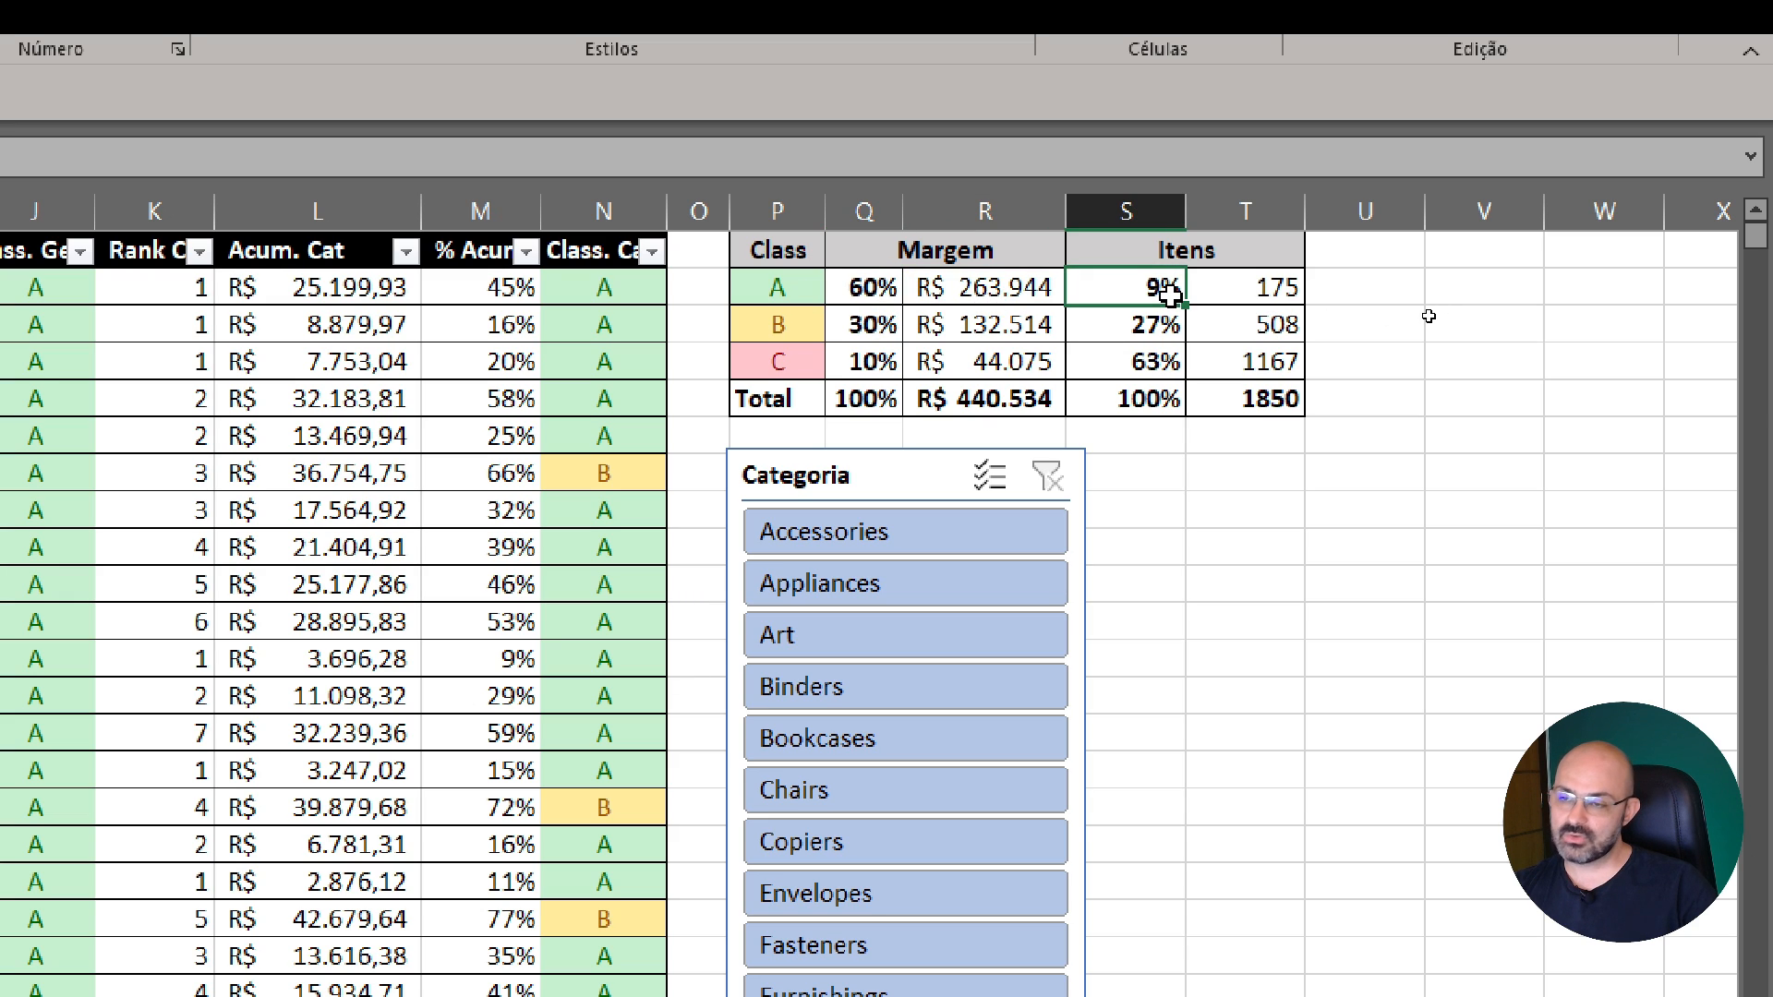
pyautogui.click(1204, 294)
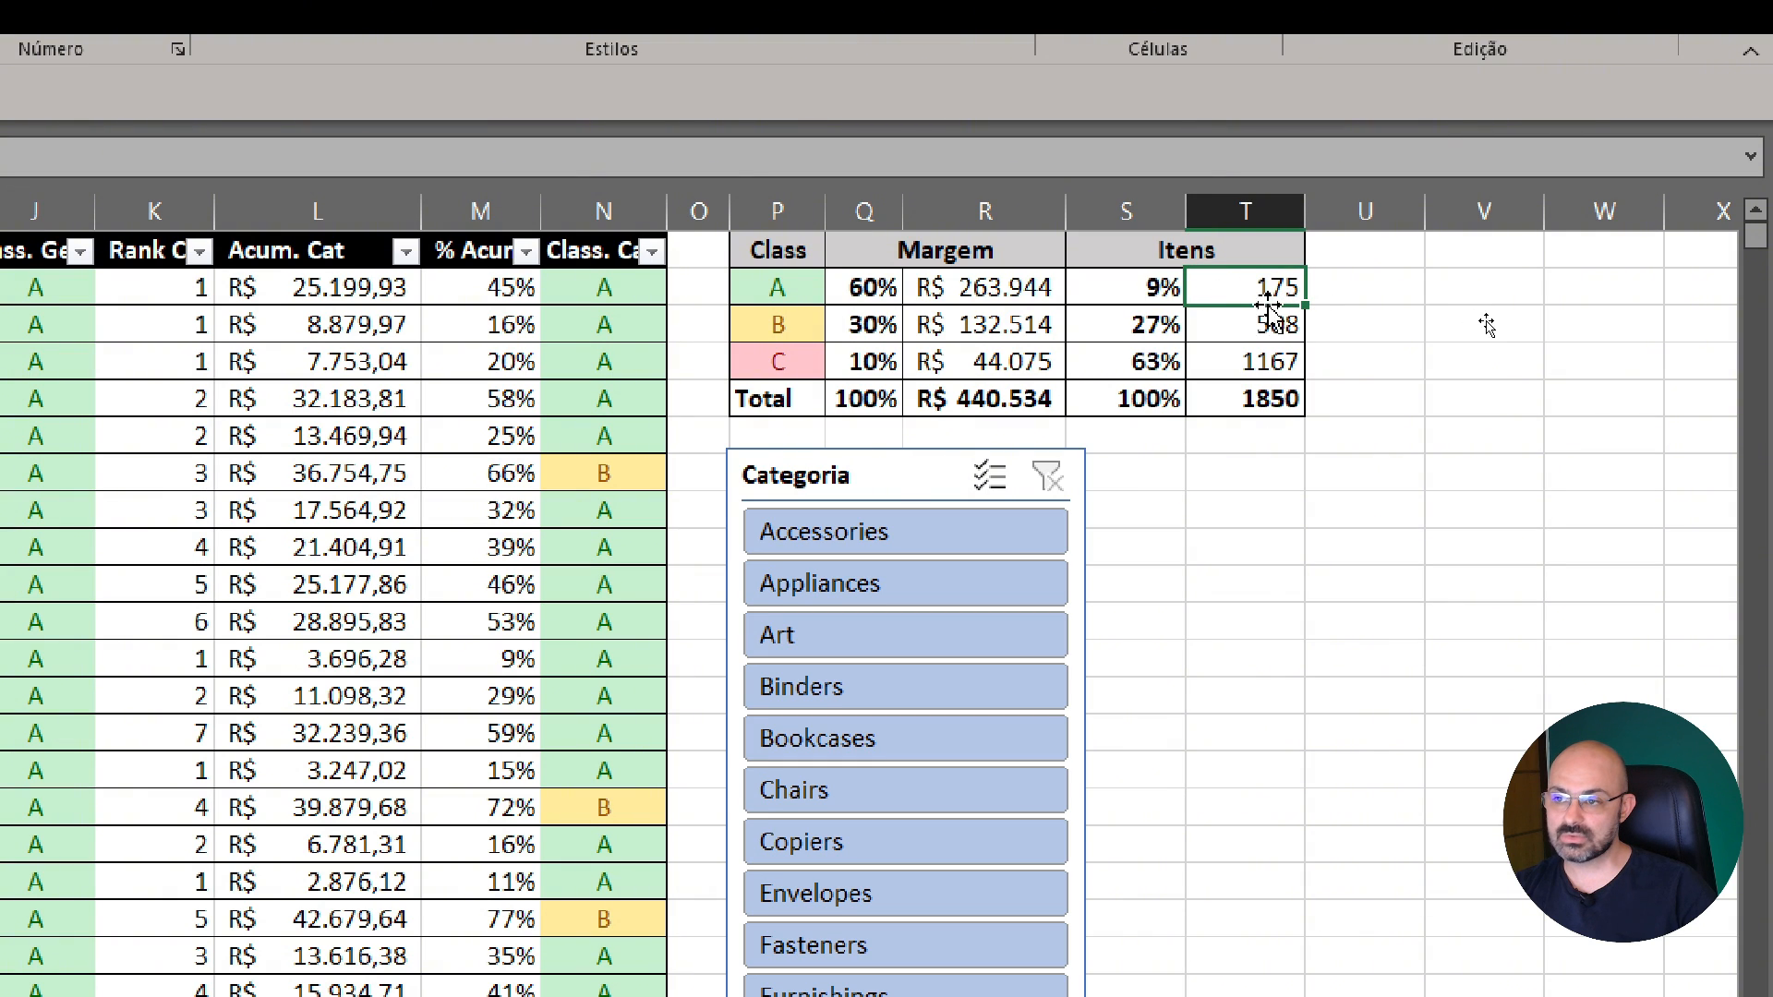
pyautogui.click(868, 292)
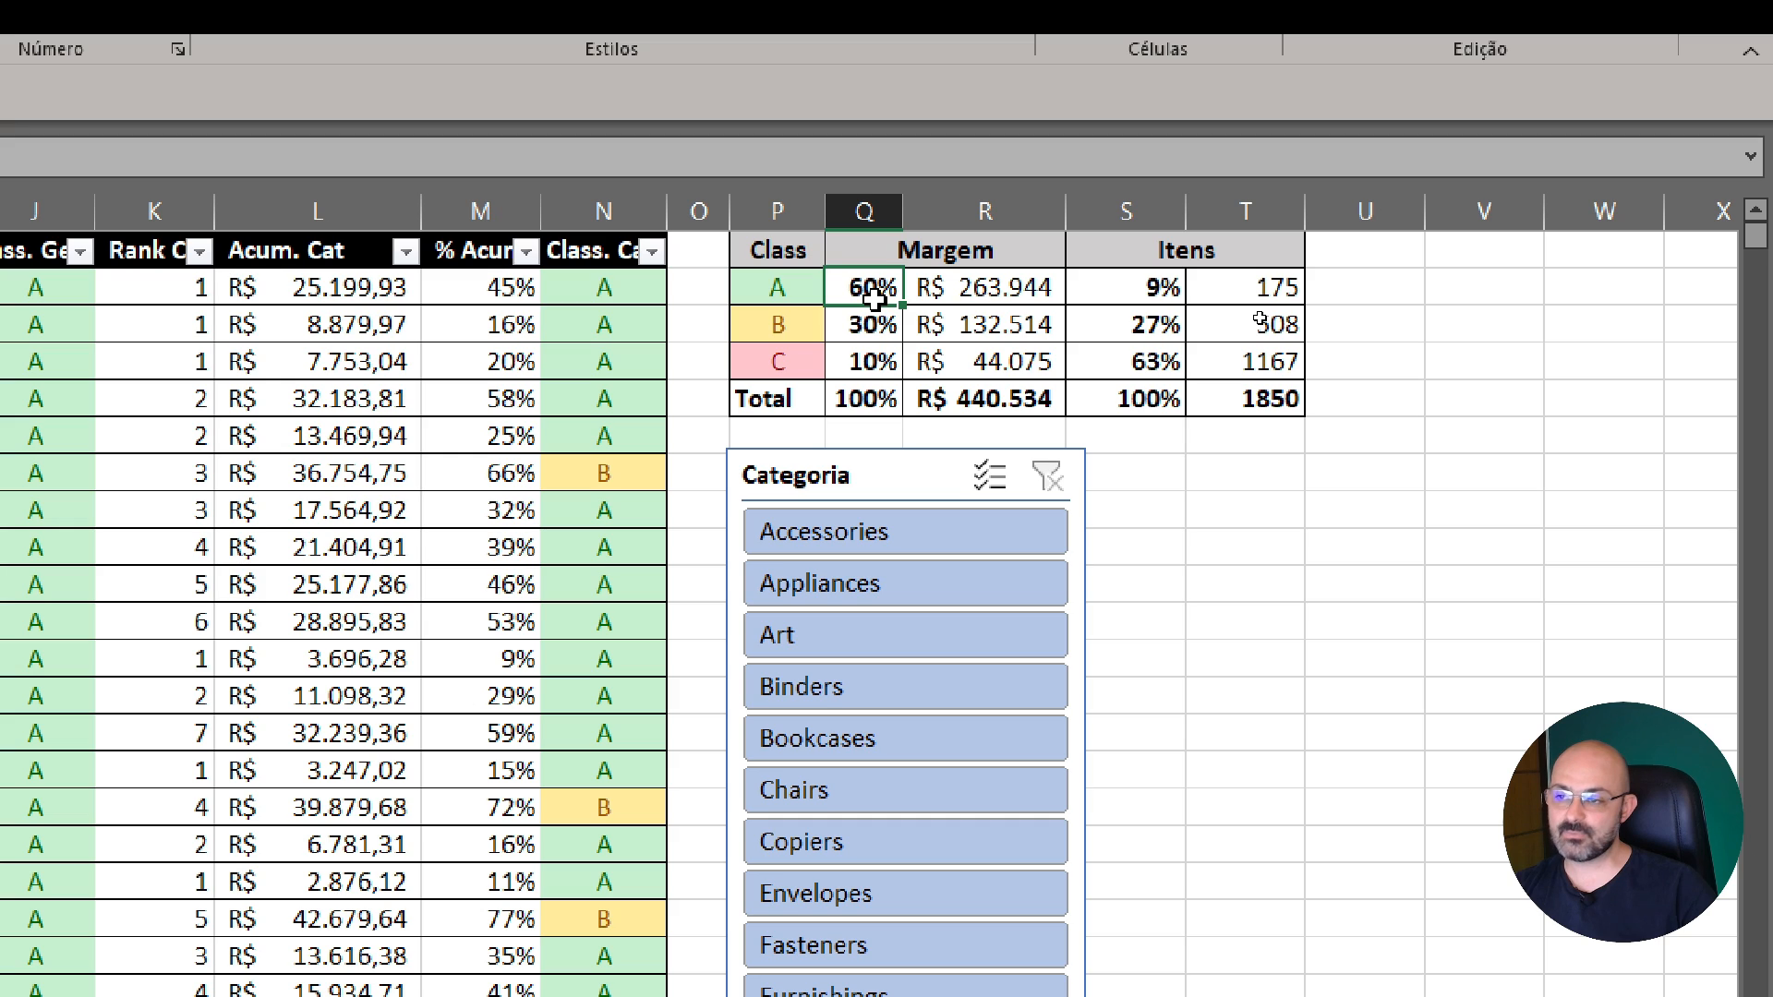
pyautogui.click(1247, 294)
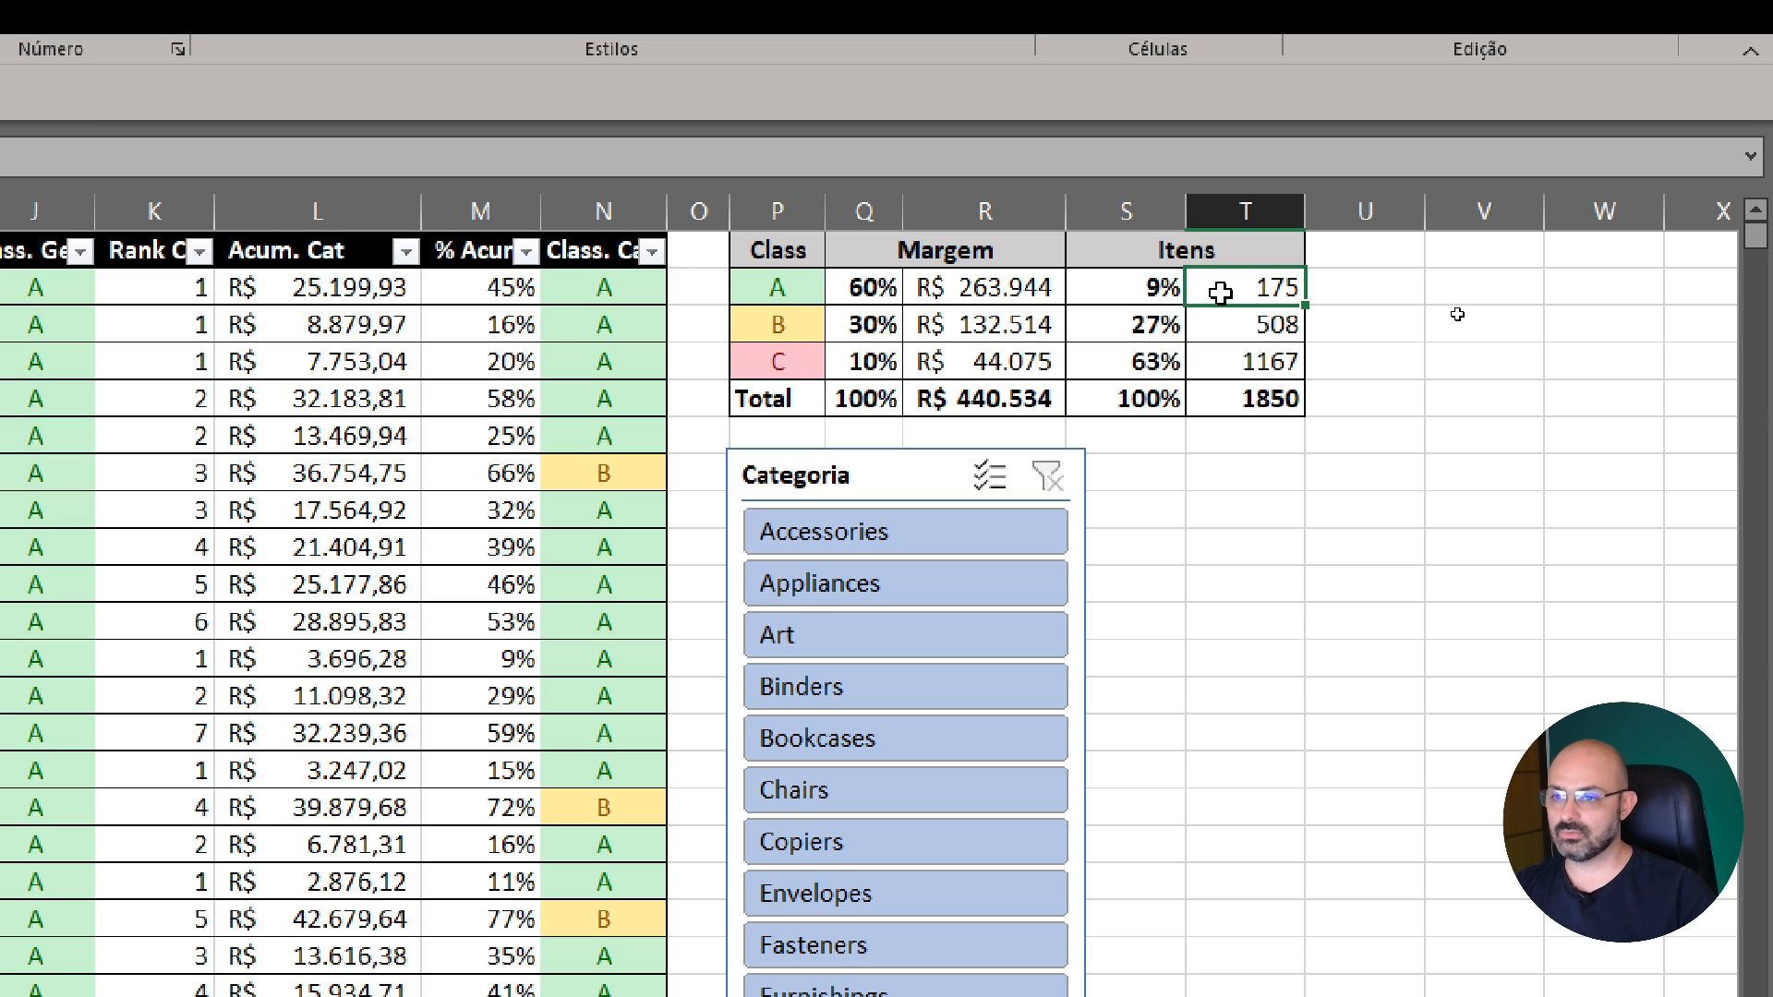
# Compare class C's margin percentage and amount with its percentage and number of items in the summary table
pyautogui.click(777, 361)
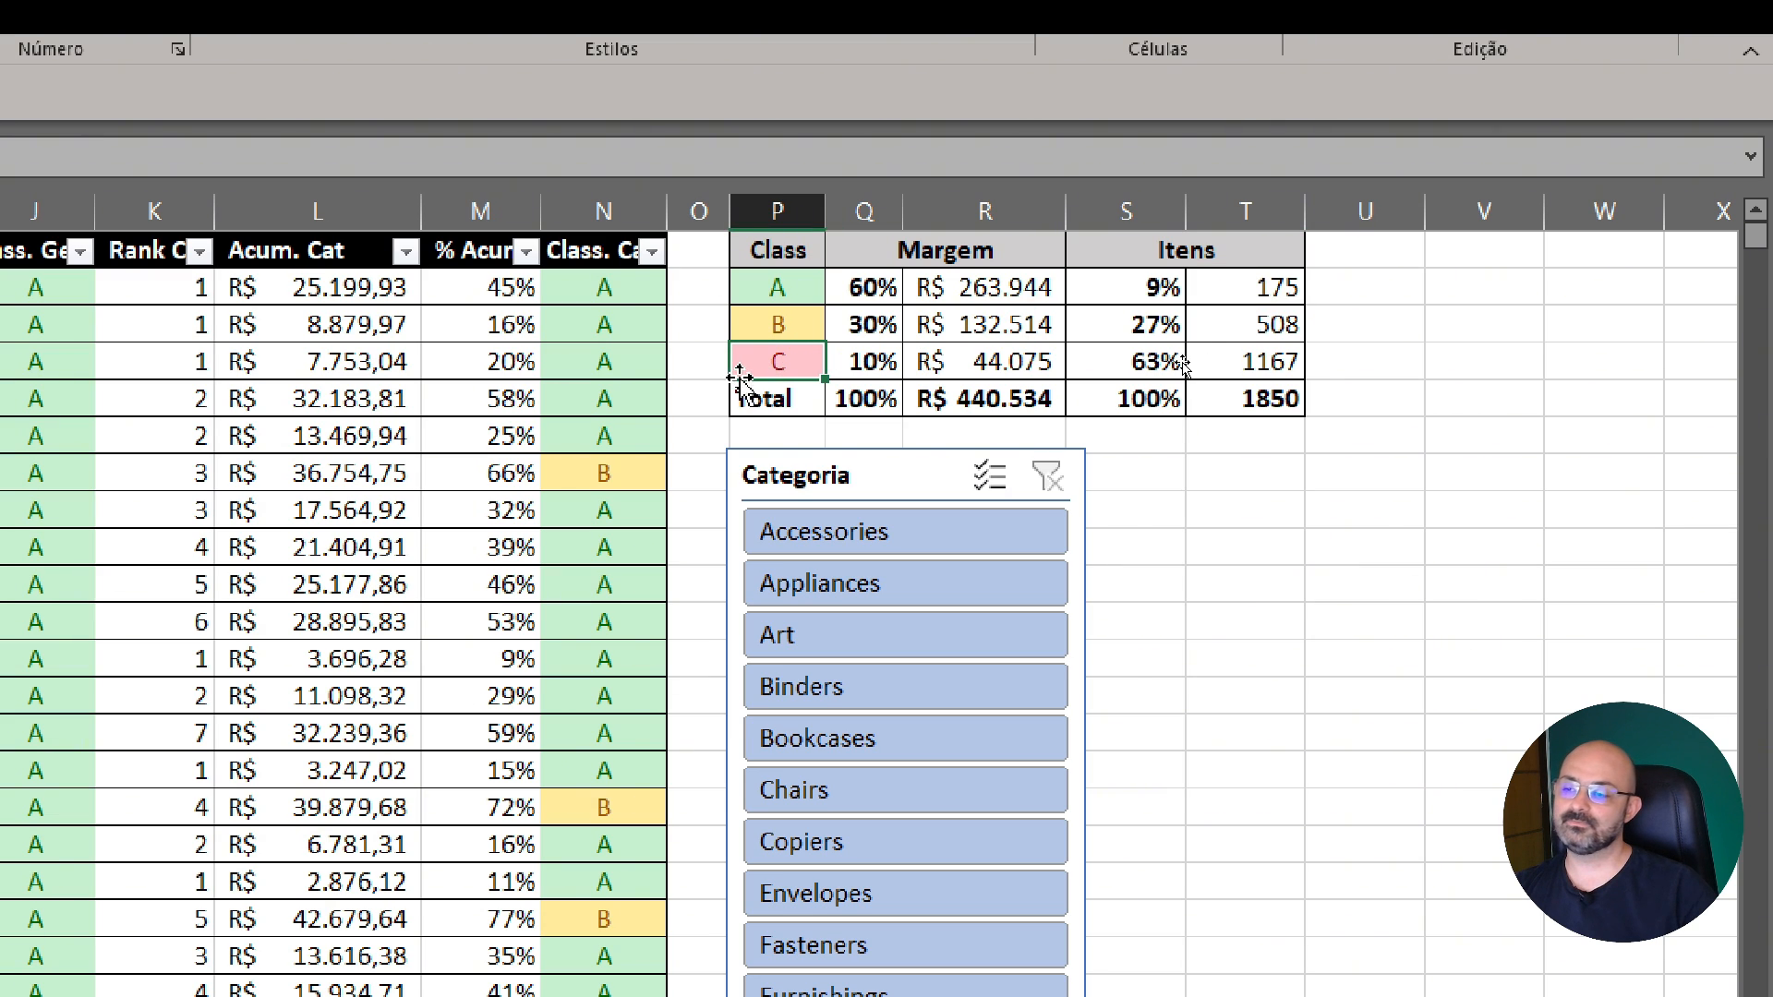
pyautogui.click(837, 373)
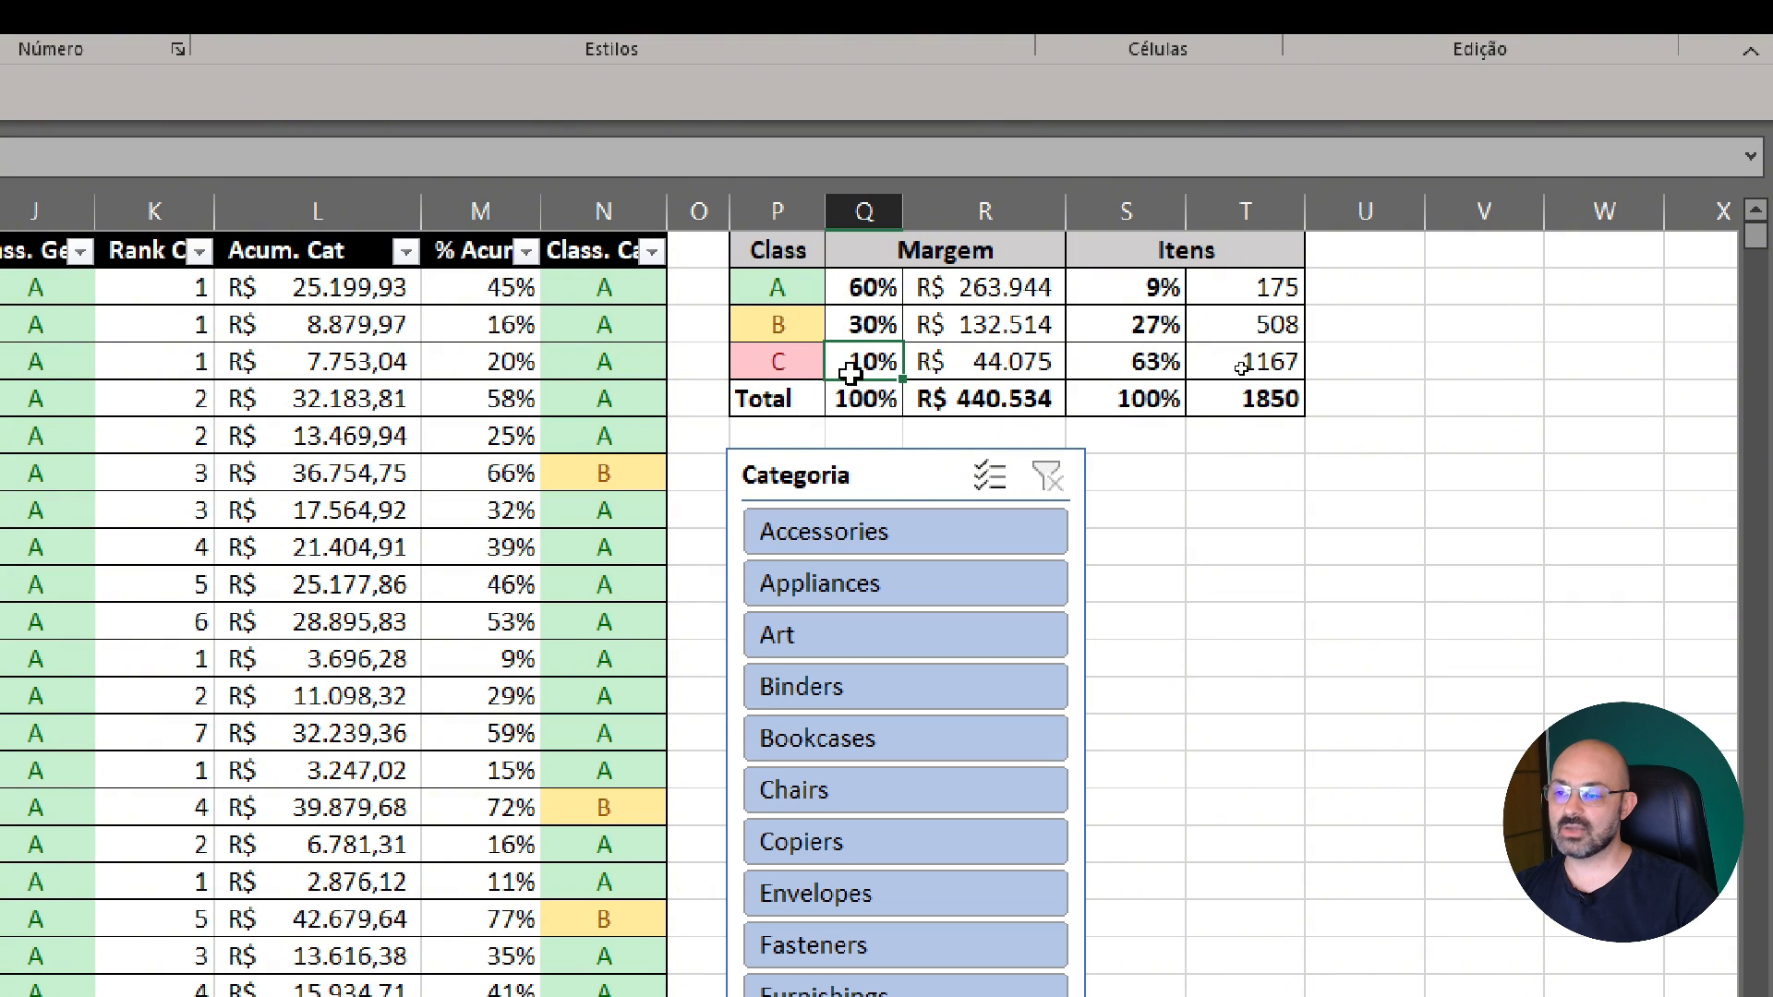
pyautogui.click(1020, 361)
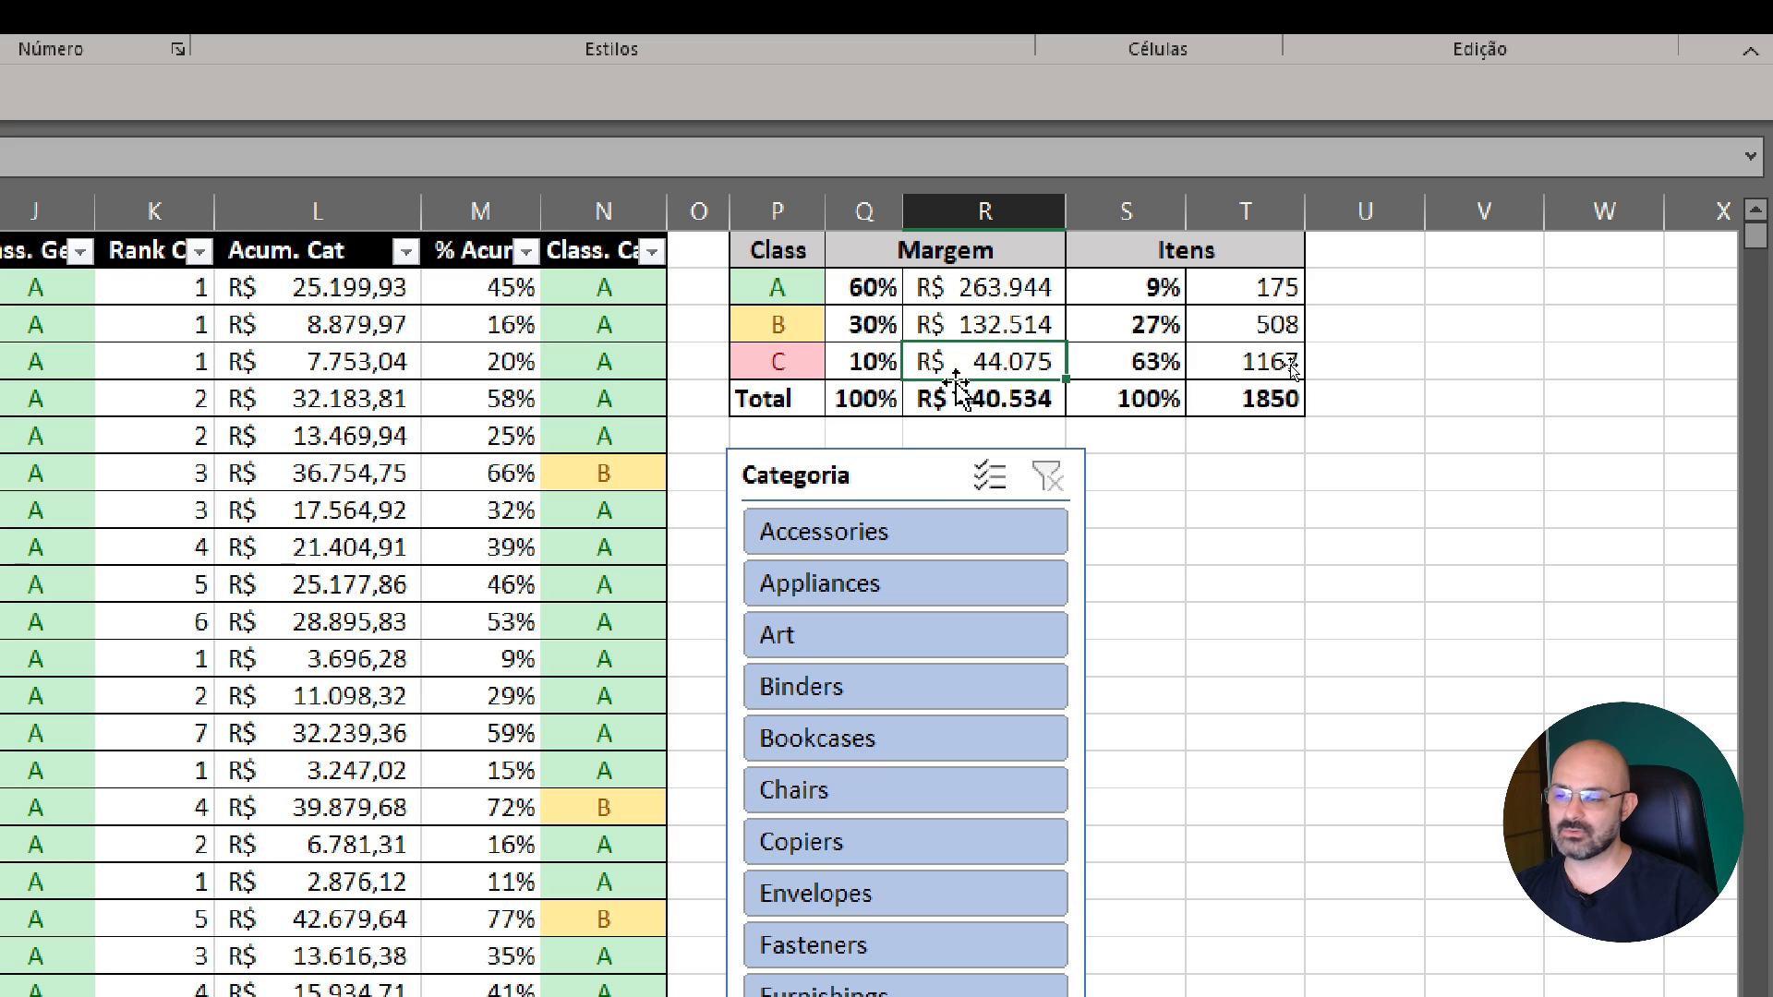
pyautogui.click(872, 361)
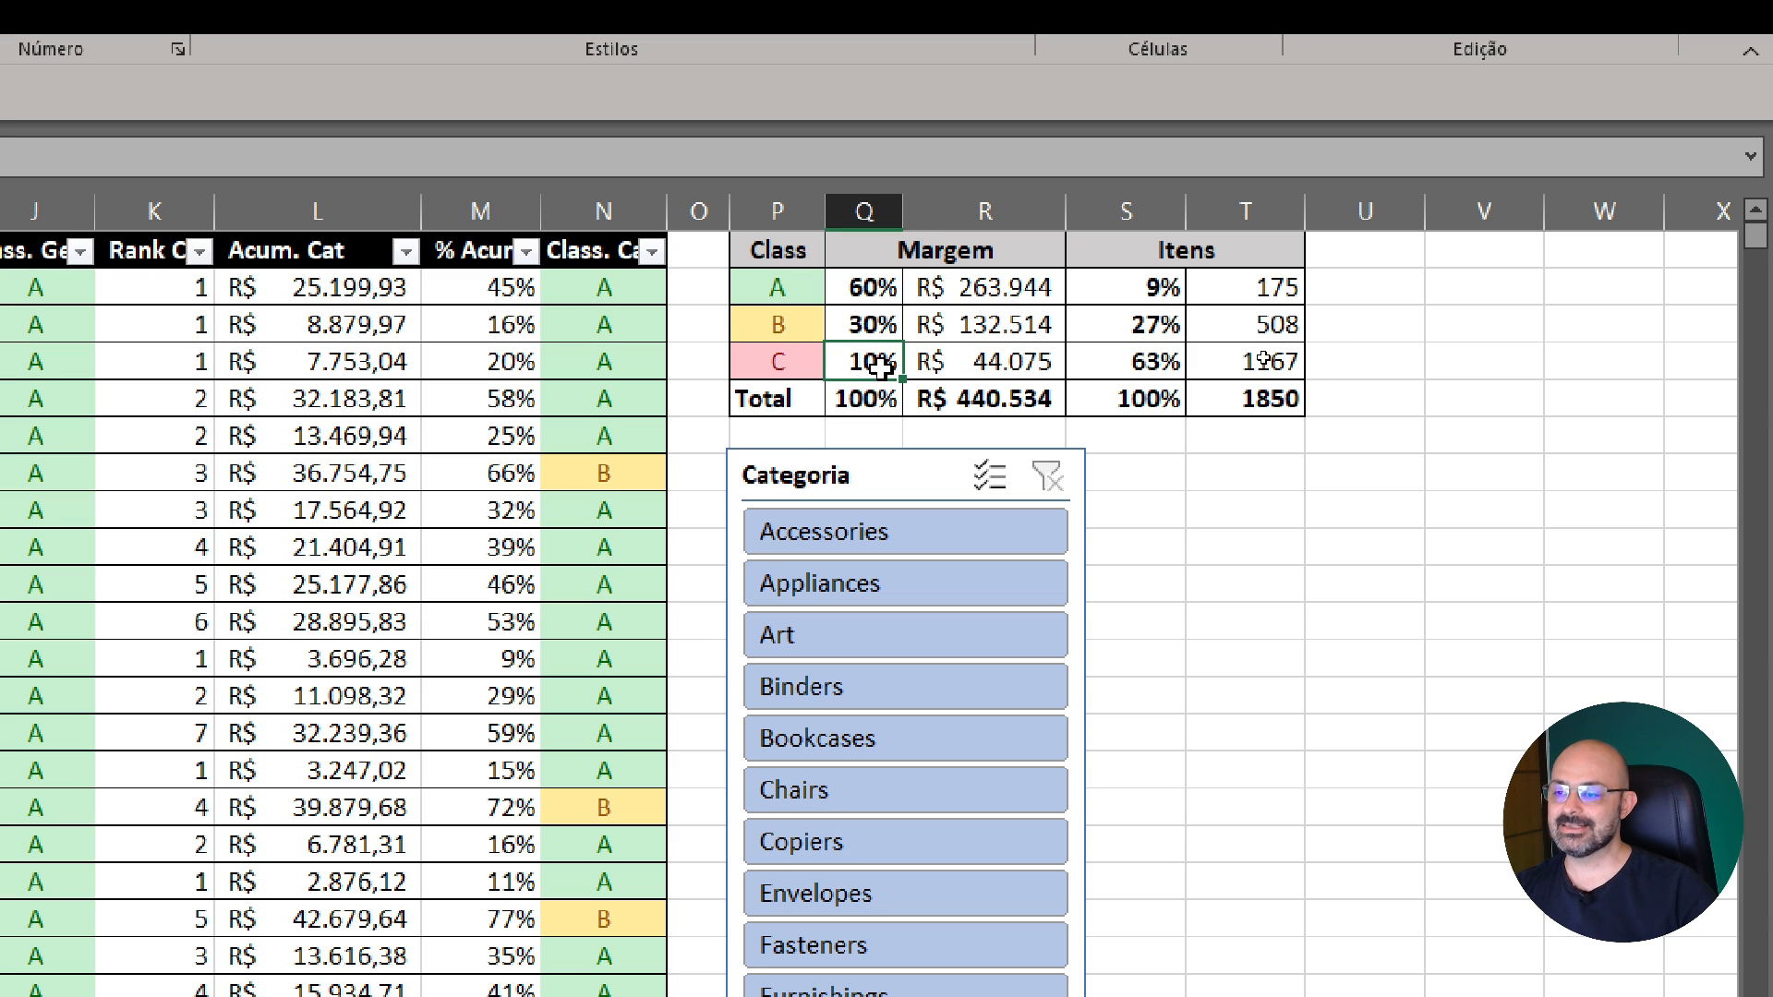
pyautogui.click(979, 365)
pyautogui.click(1249, 362)
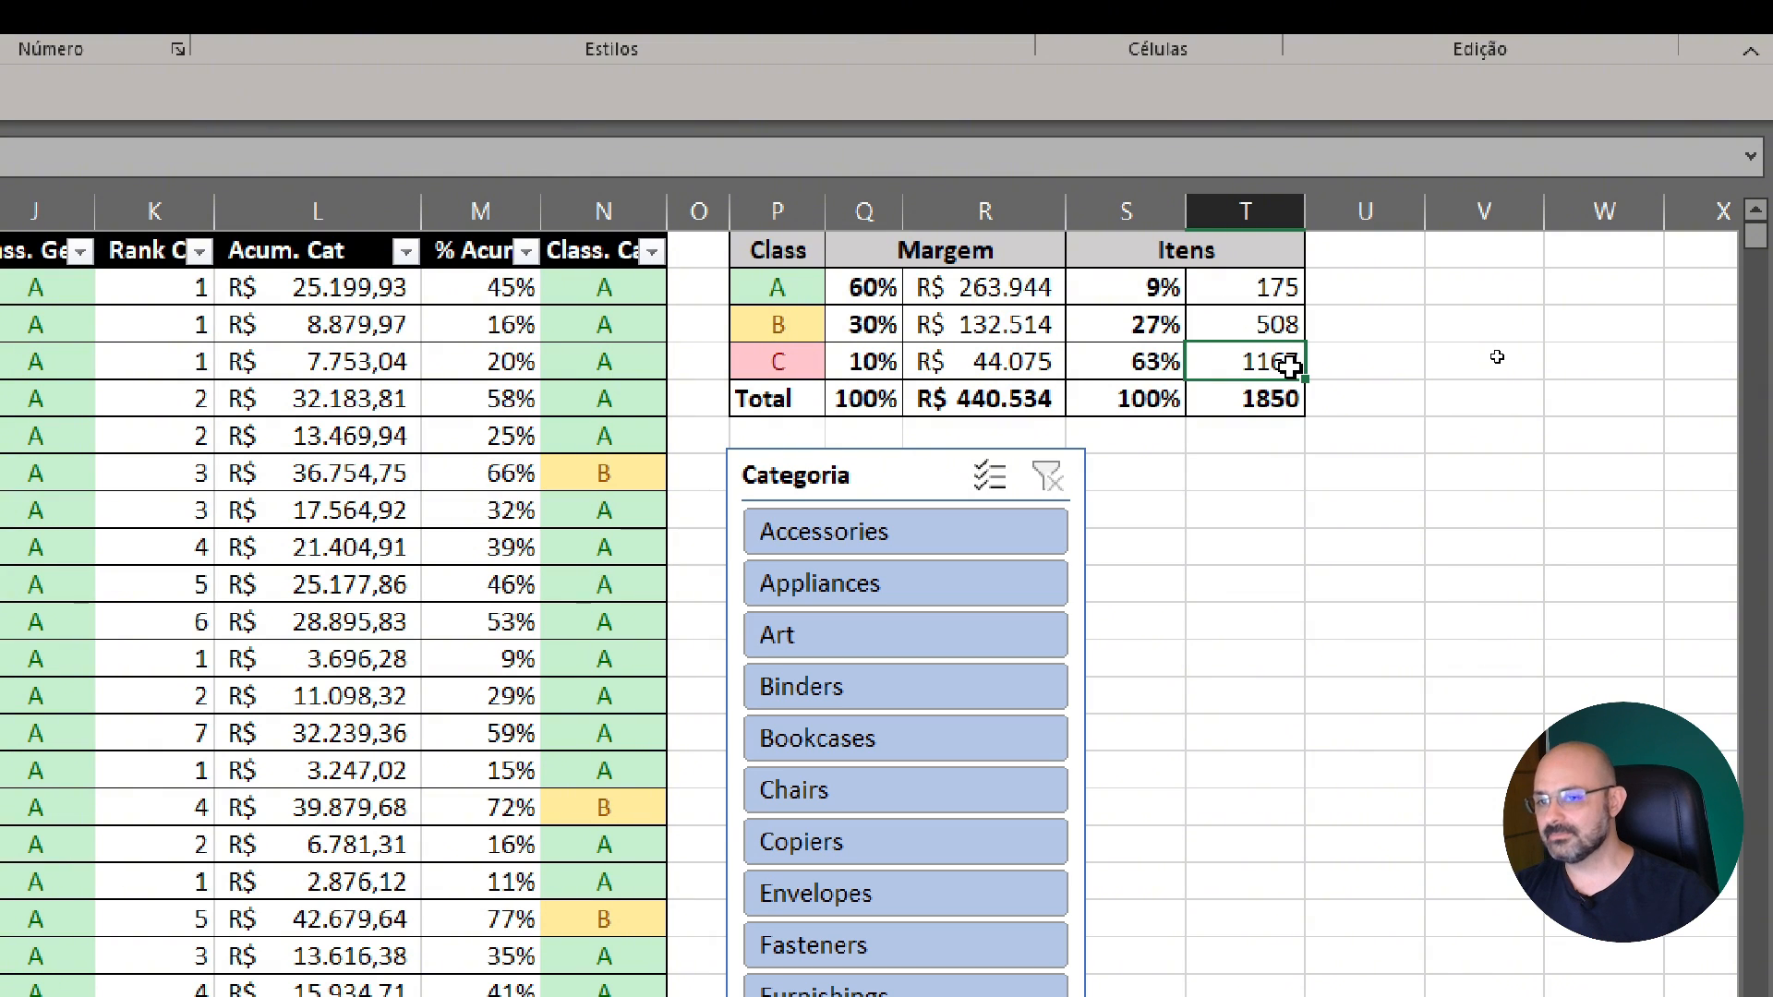
pyautogui.click(1117, 386)
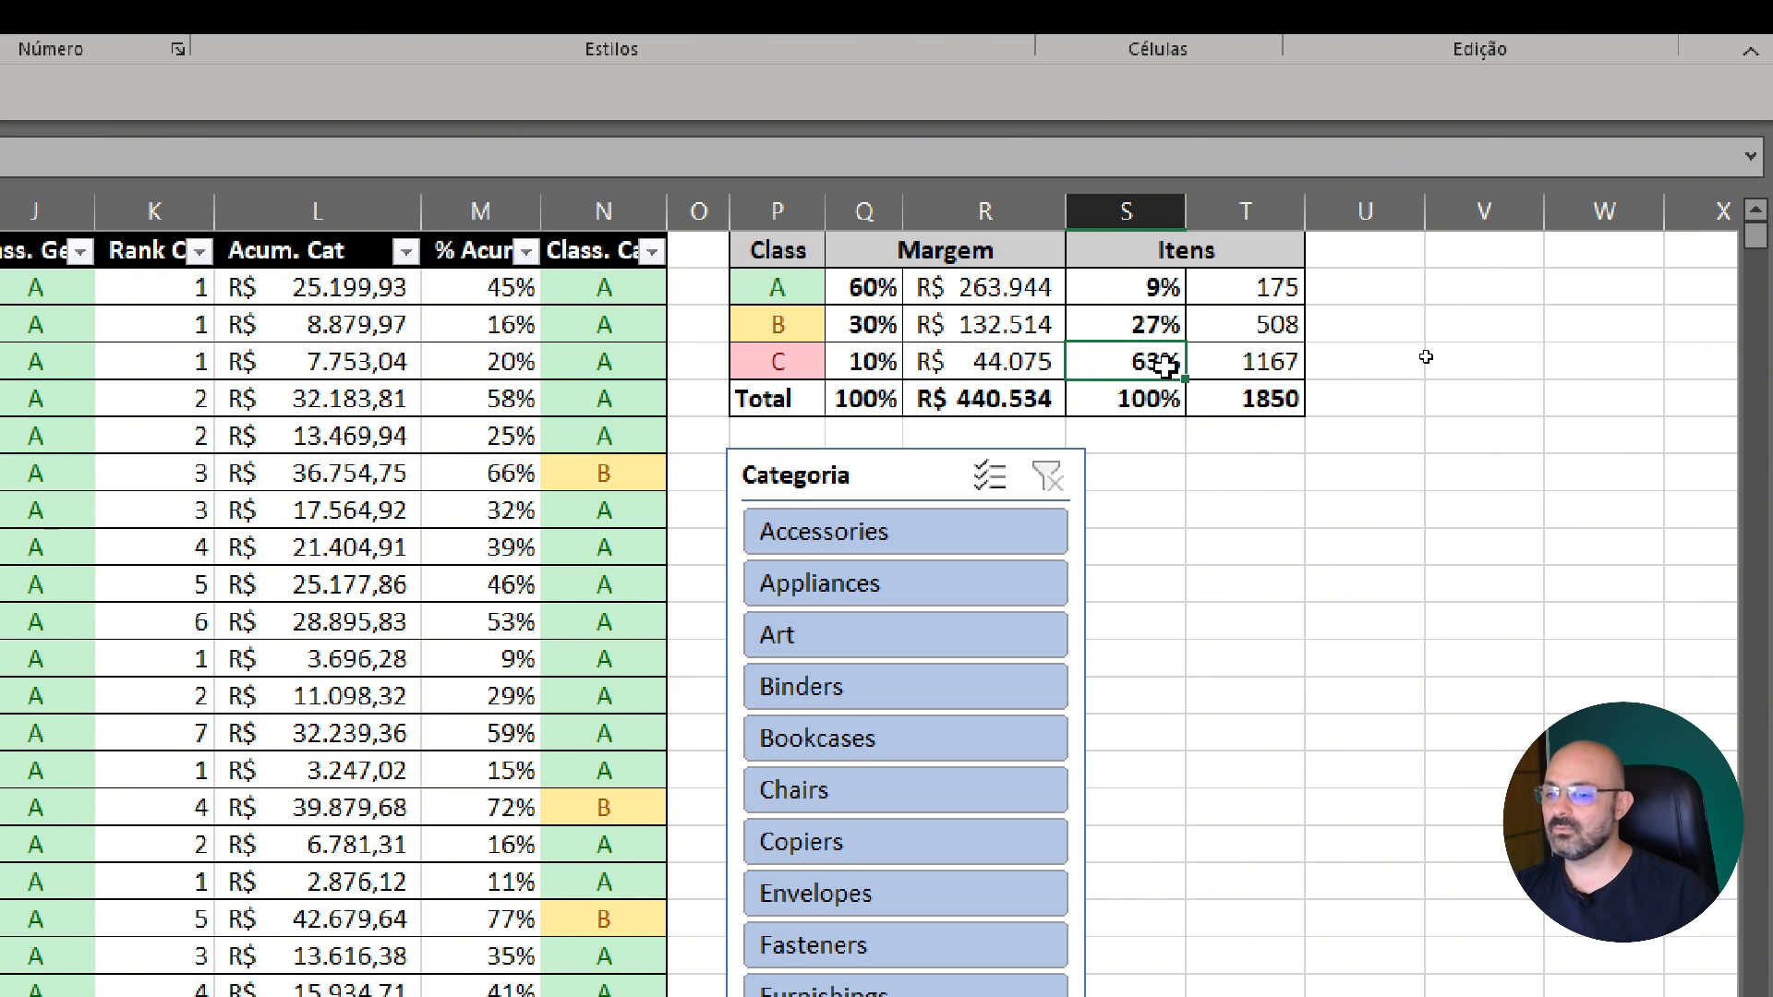
pyautogui.click(875, 366)
pyautogui.click(966, 368)
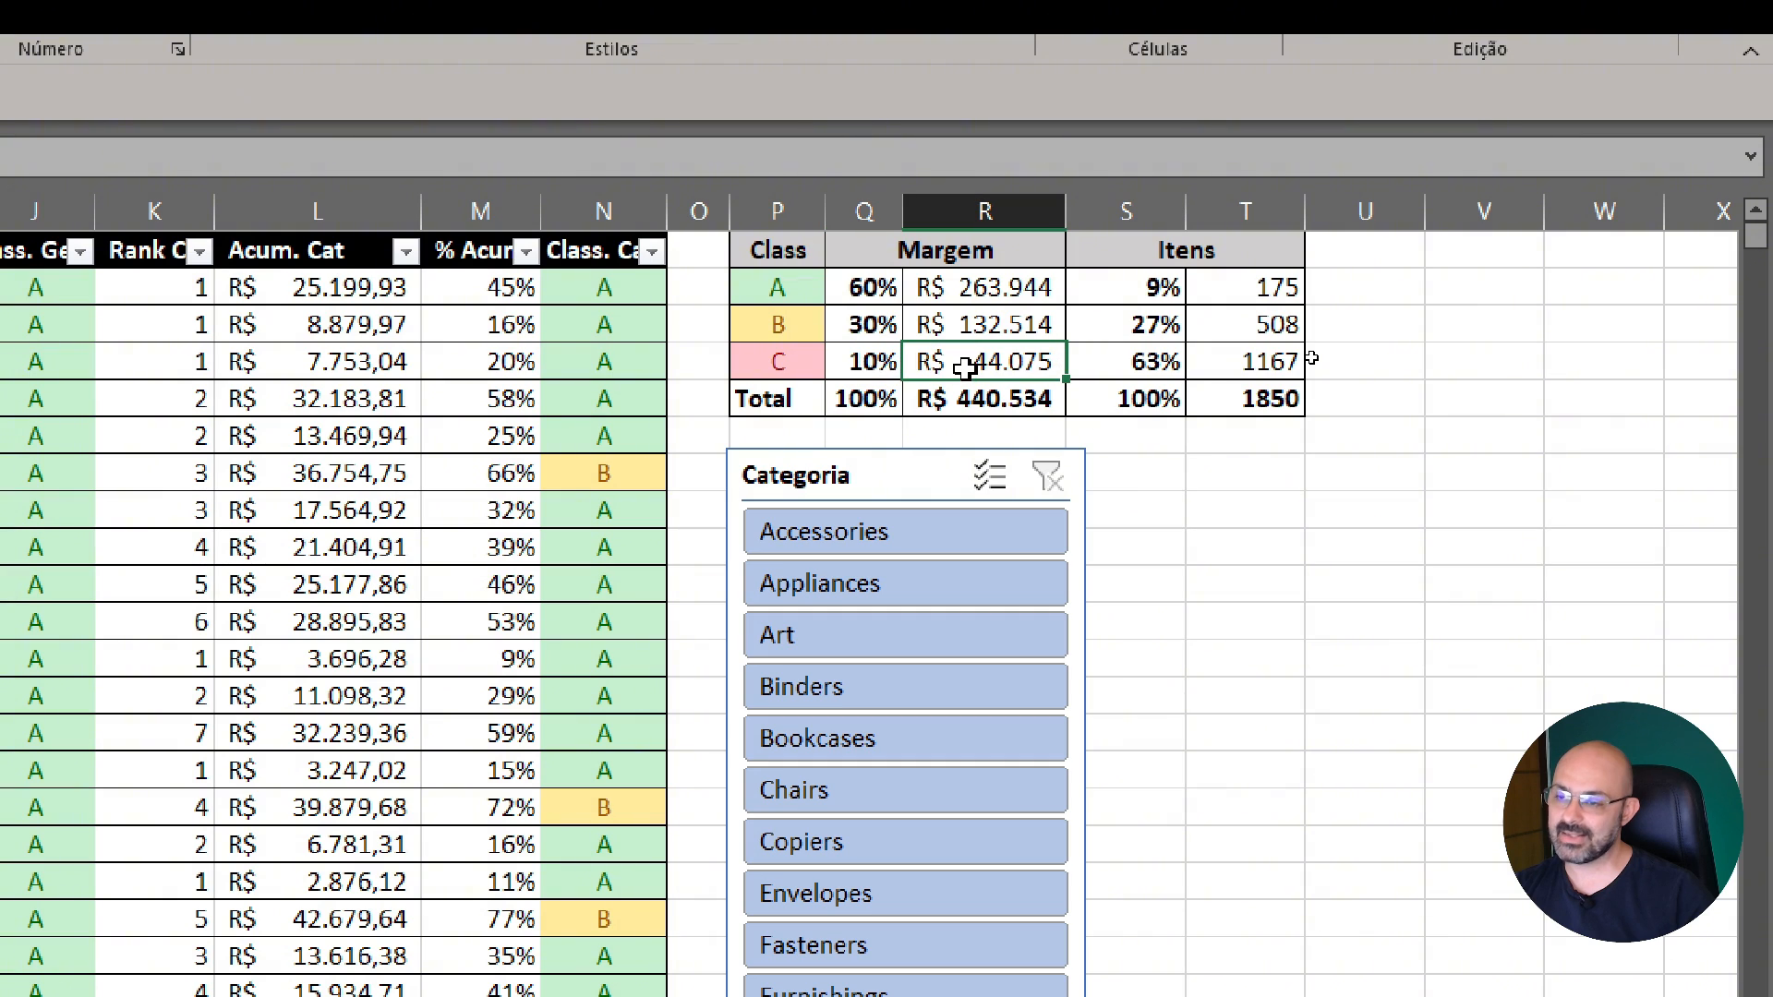
pyautogui.click(771, 359)
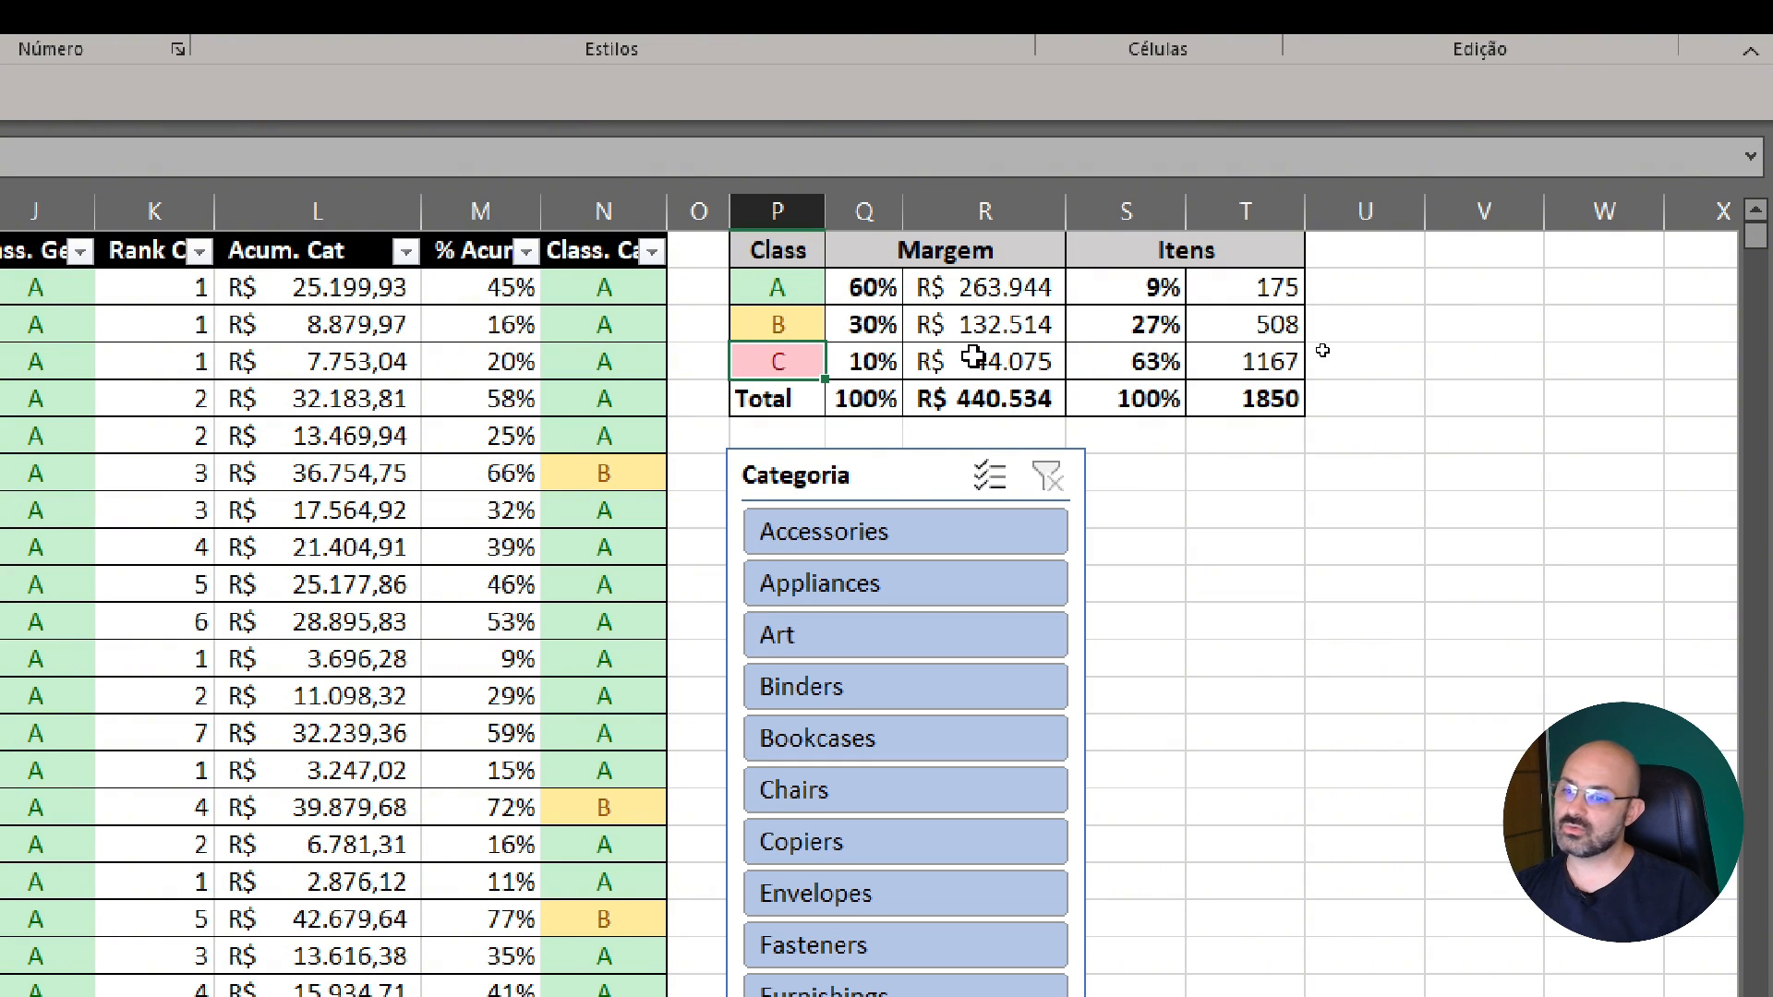
pyautogui.click(1217, 365)
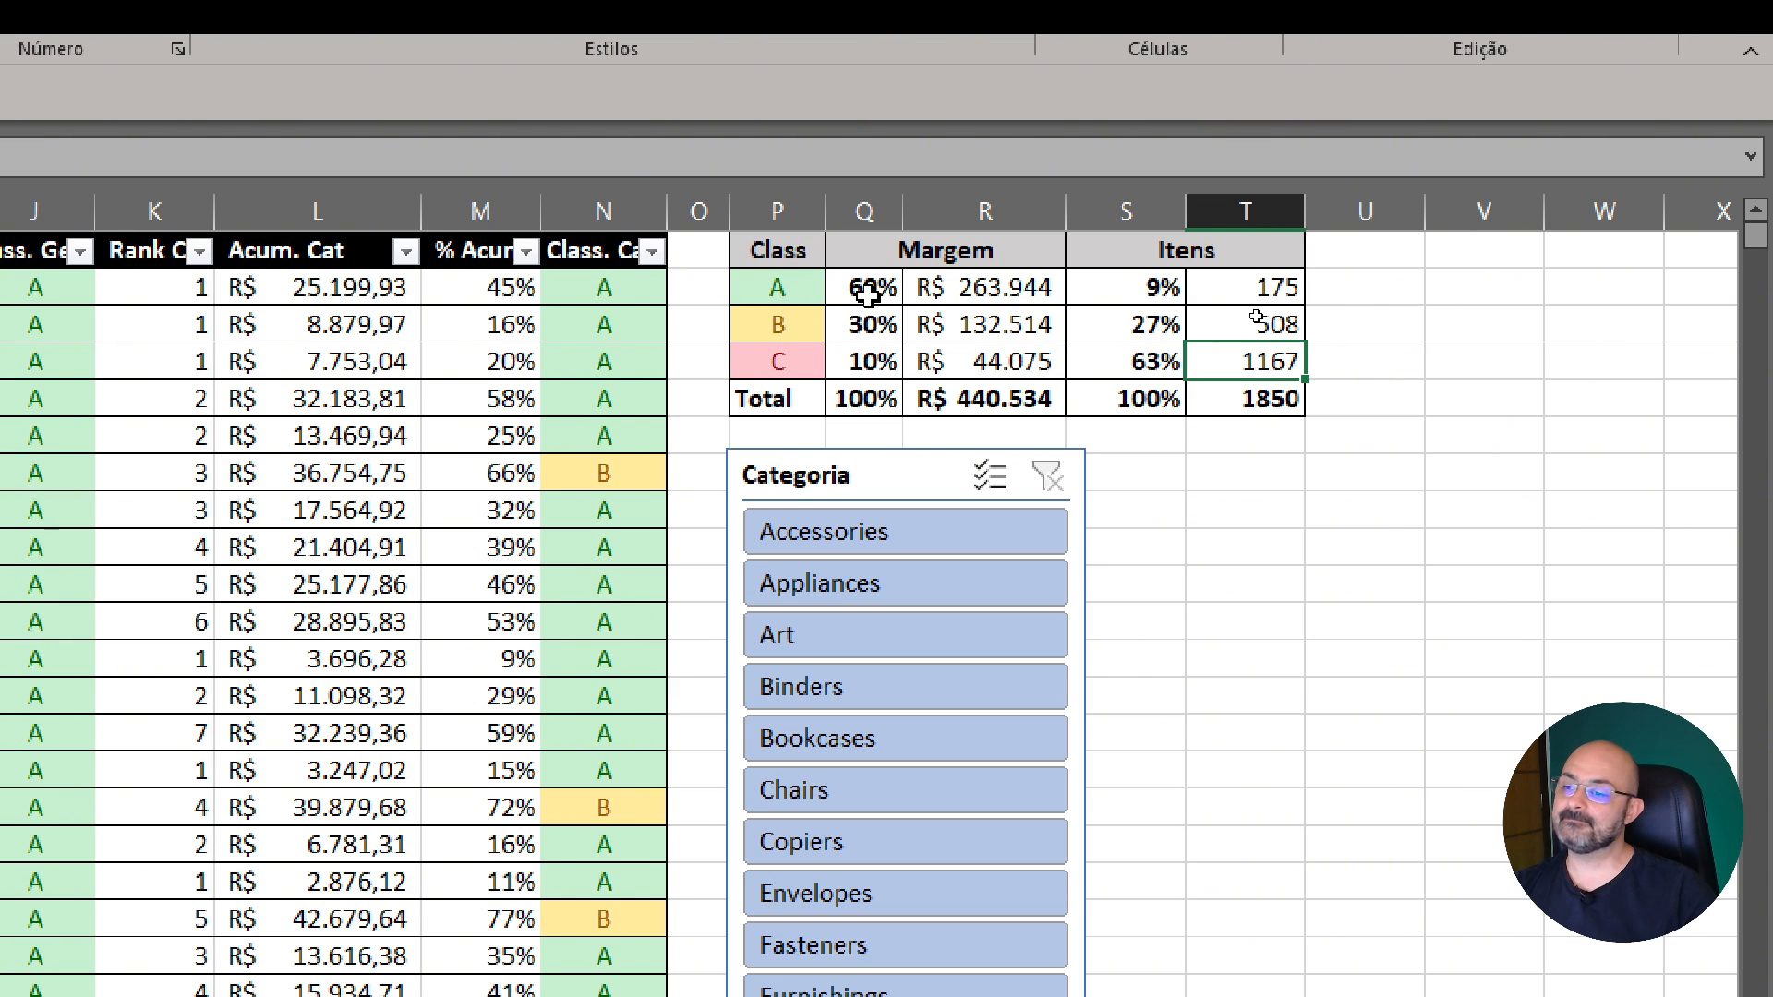
# Select the Margem percentages of classes A and B together, and the matching Itens percentages, to compare their combined shares
pyautogui.click(832, 296)
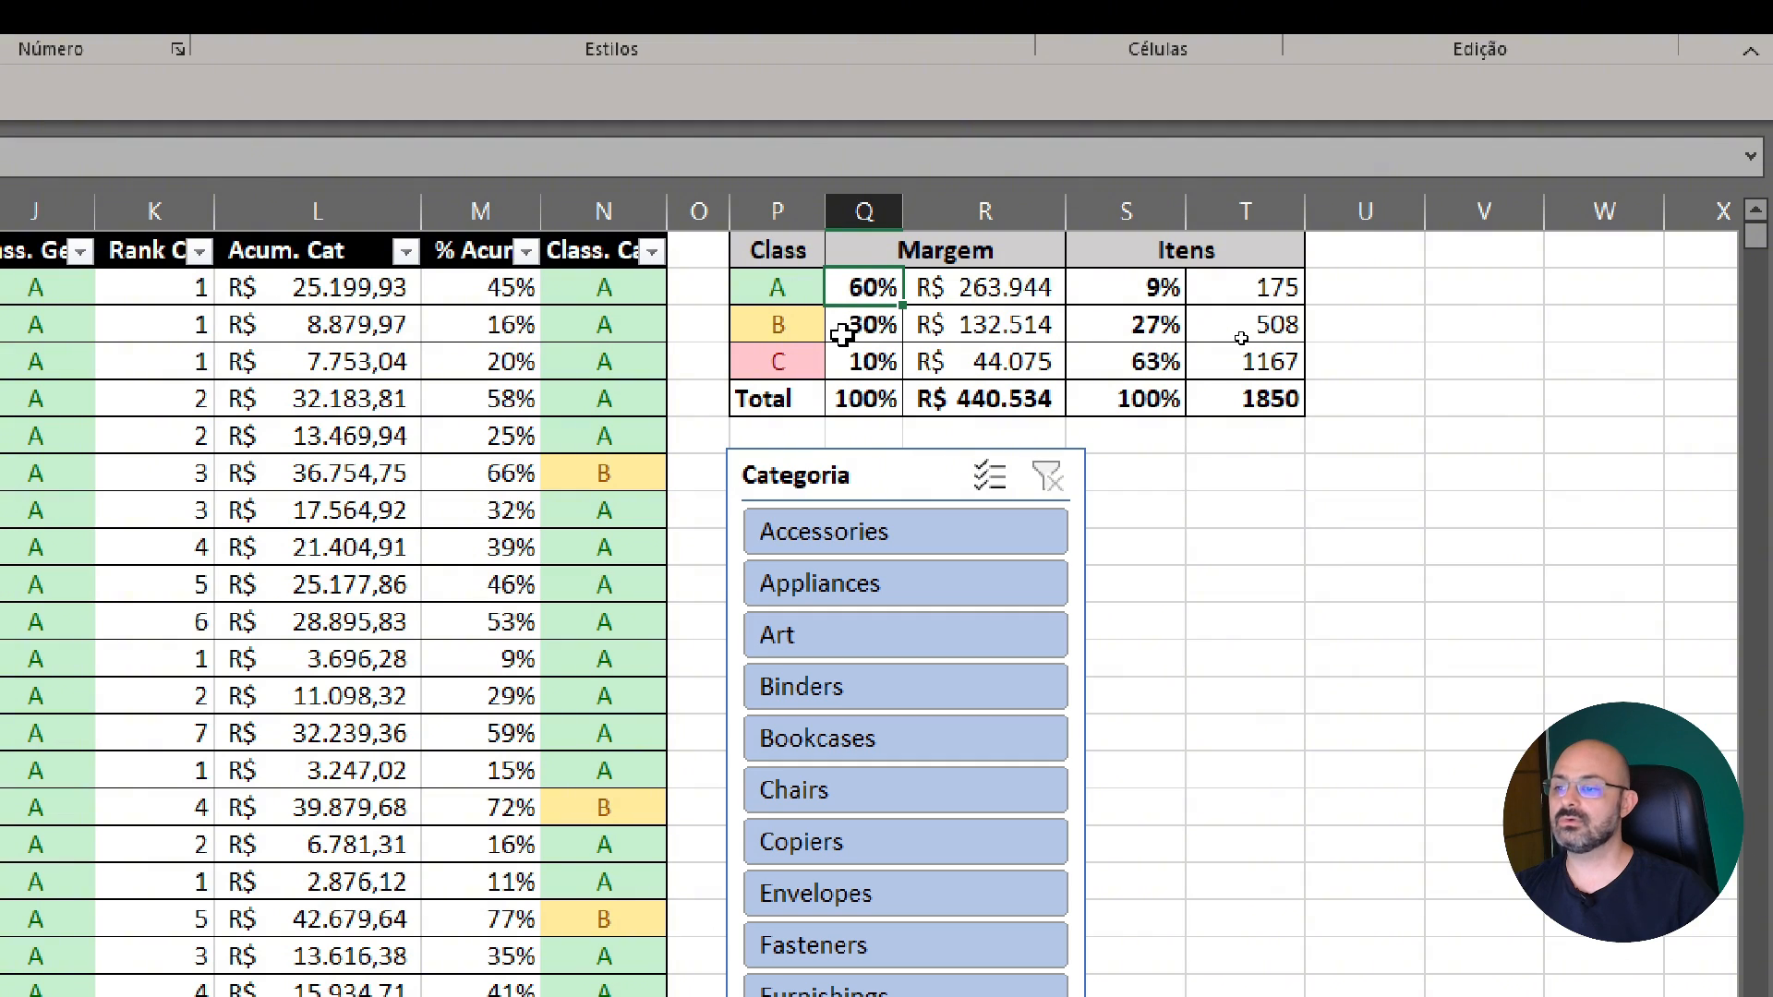
pyautogui.click(842, 335)
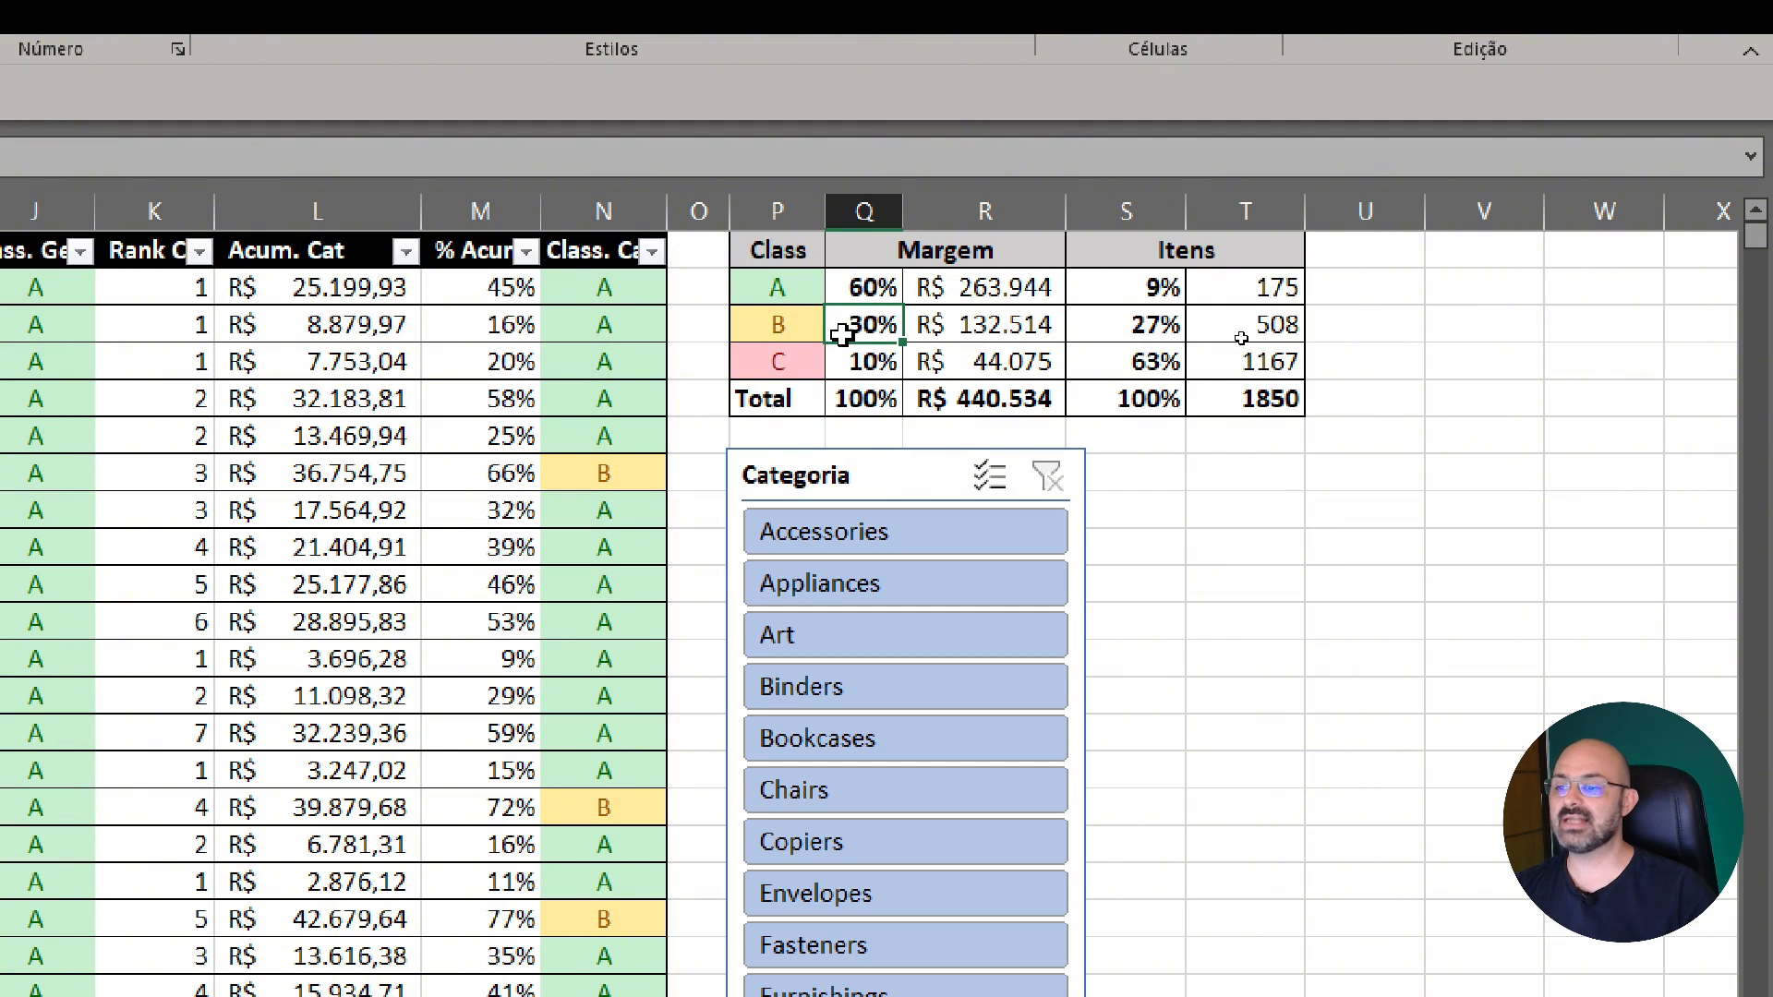
pyautogui.click(878, 287)
pyautogui.moveTo(878, 301); pyautogui.dragTo(872, 328)
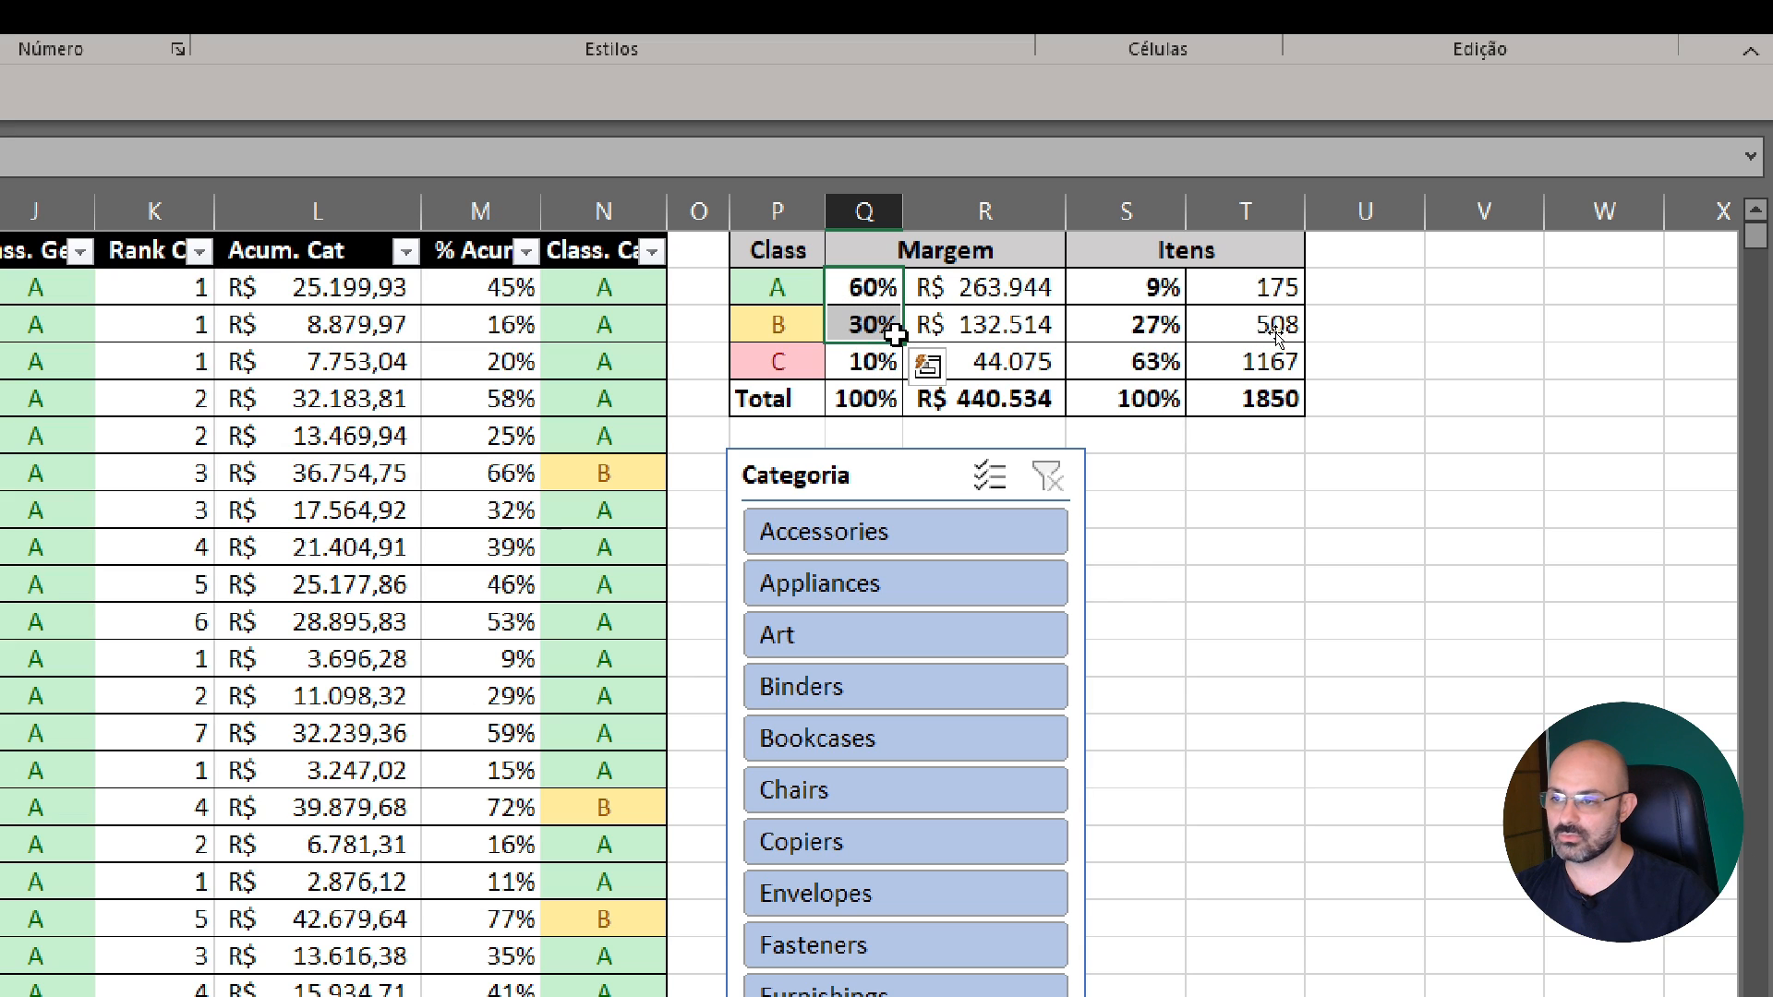
pyautogui.moveTo(1155, 287); pyautogui.dragTo(1154, 324)
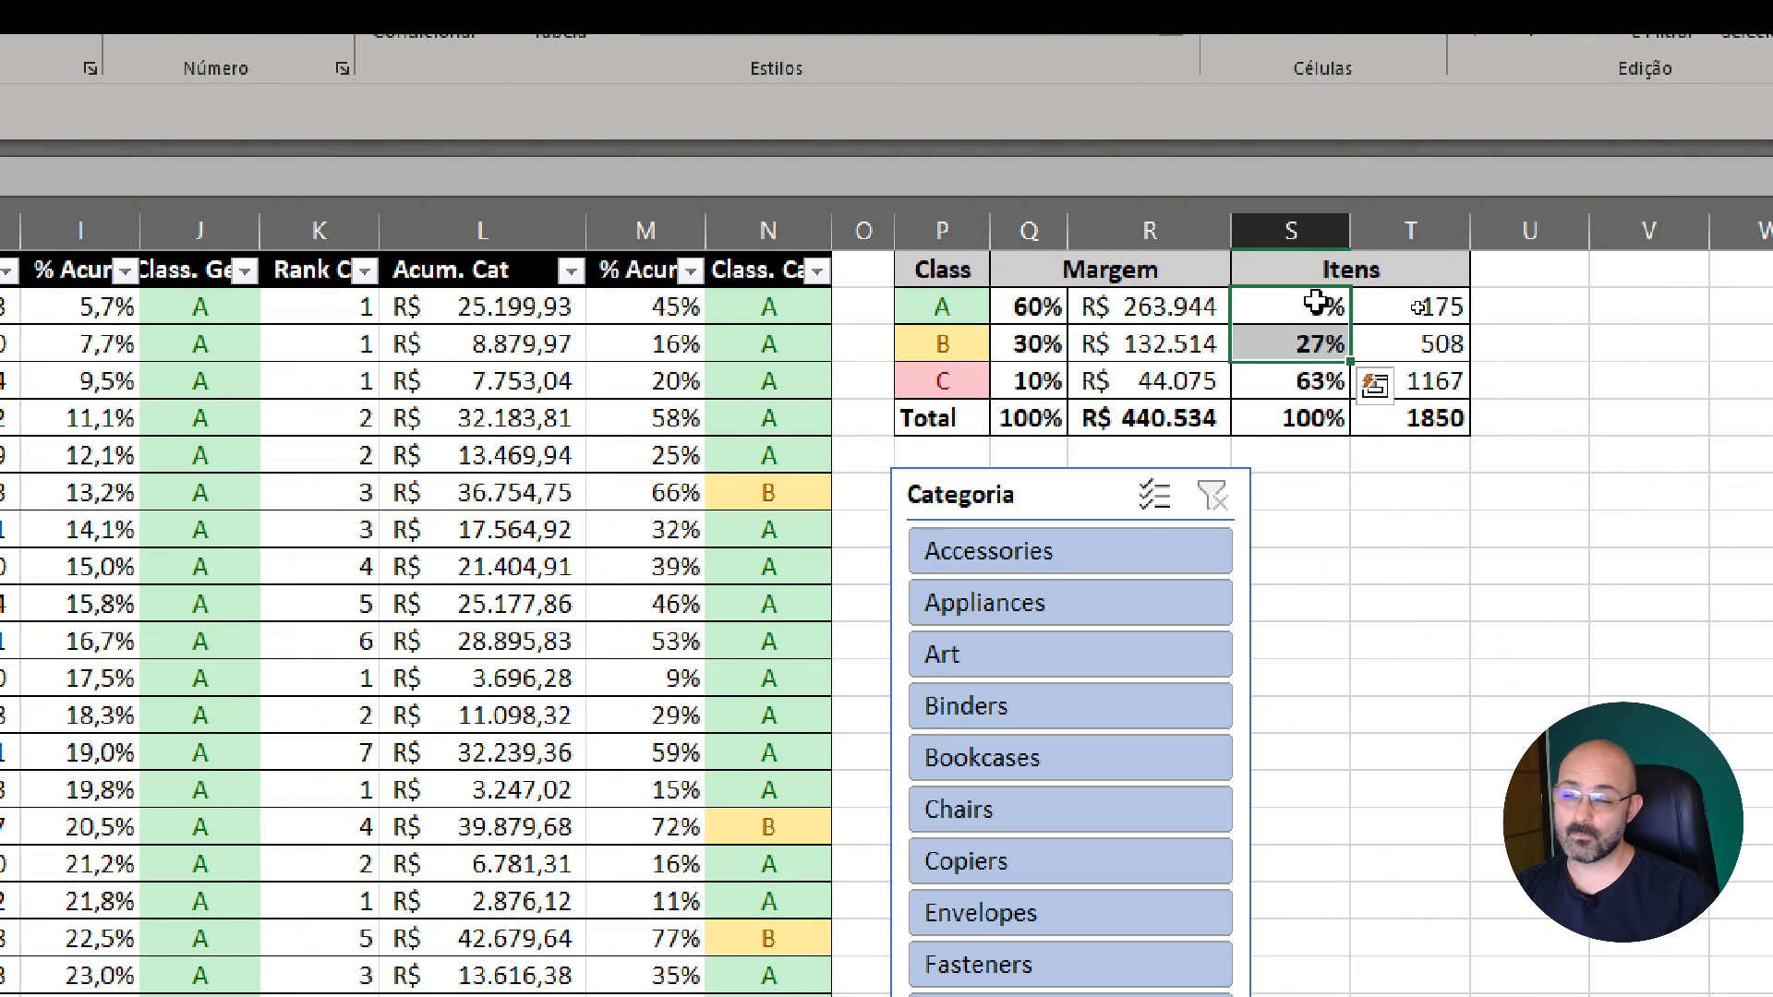
# Check the total number of items, and compare class A's margin percentage with its number of items in the summary table
pyautogui.click(1418, 429)
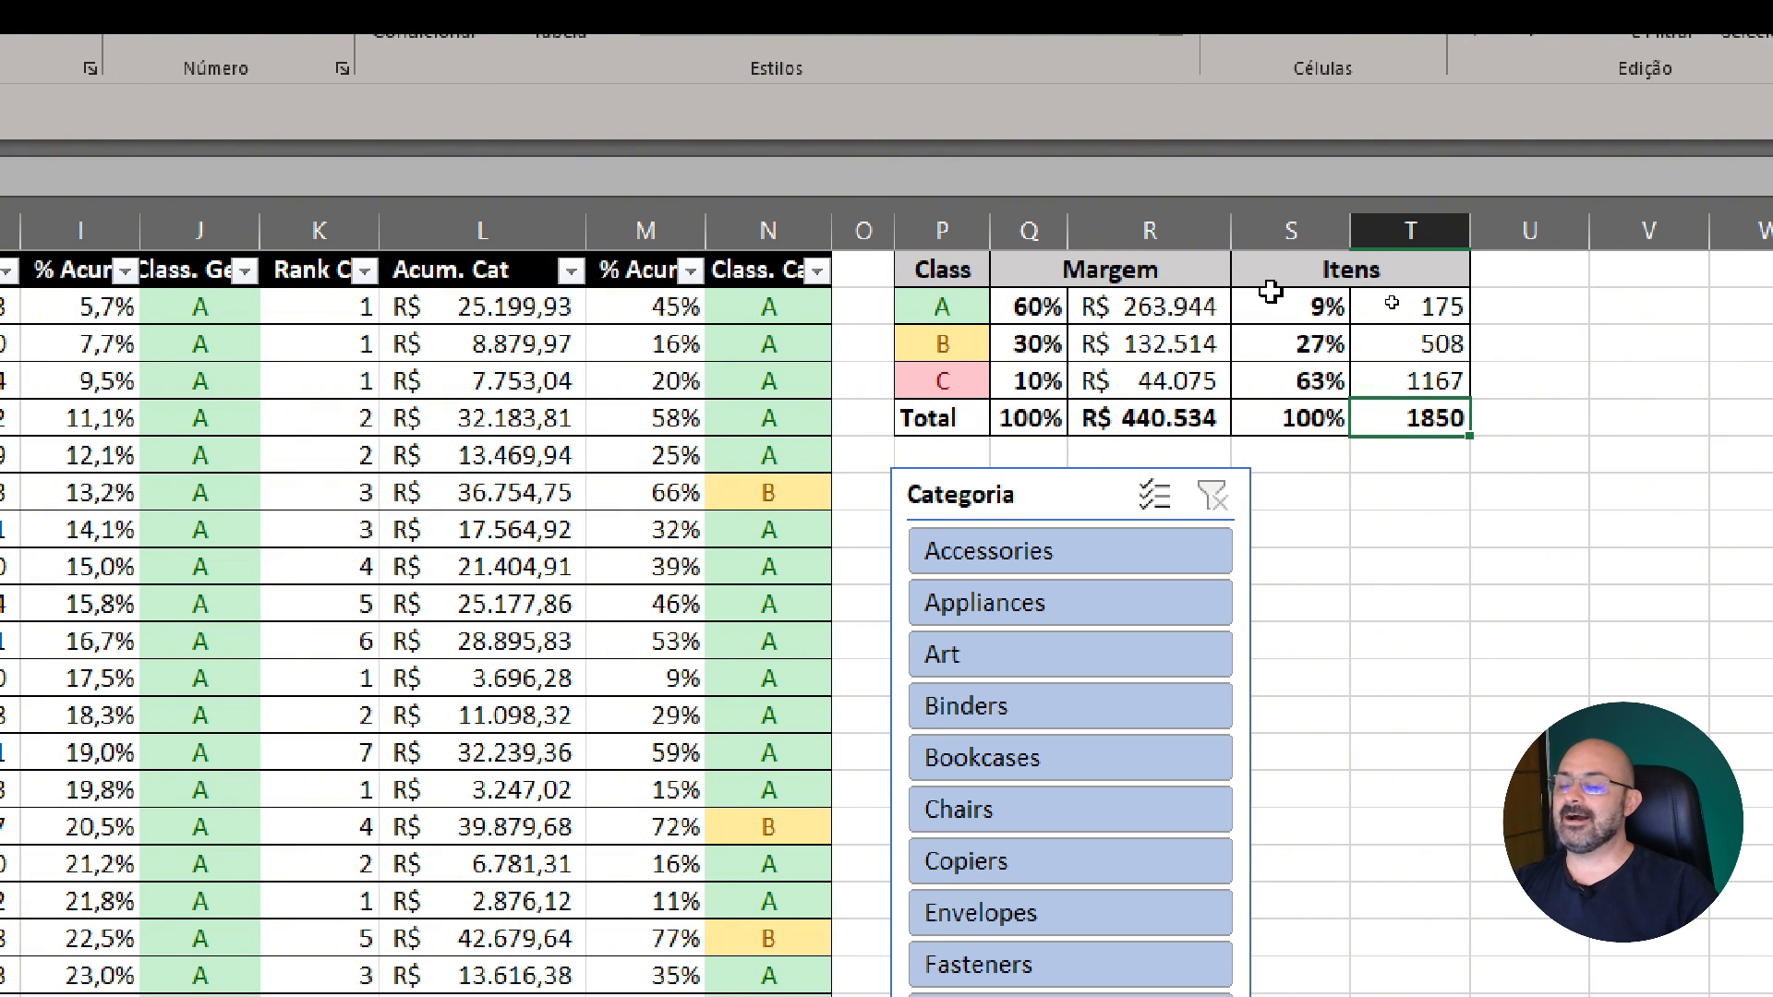
pyautogui.click(939, 305)
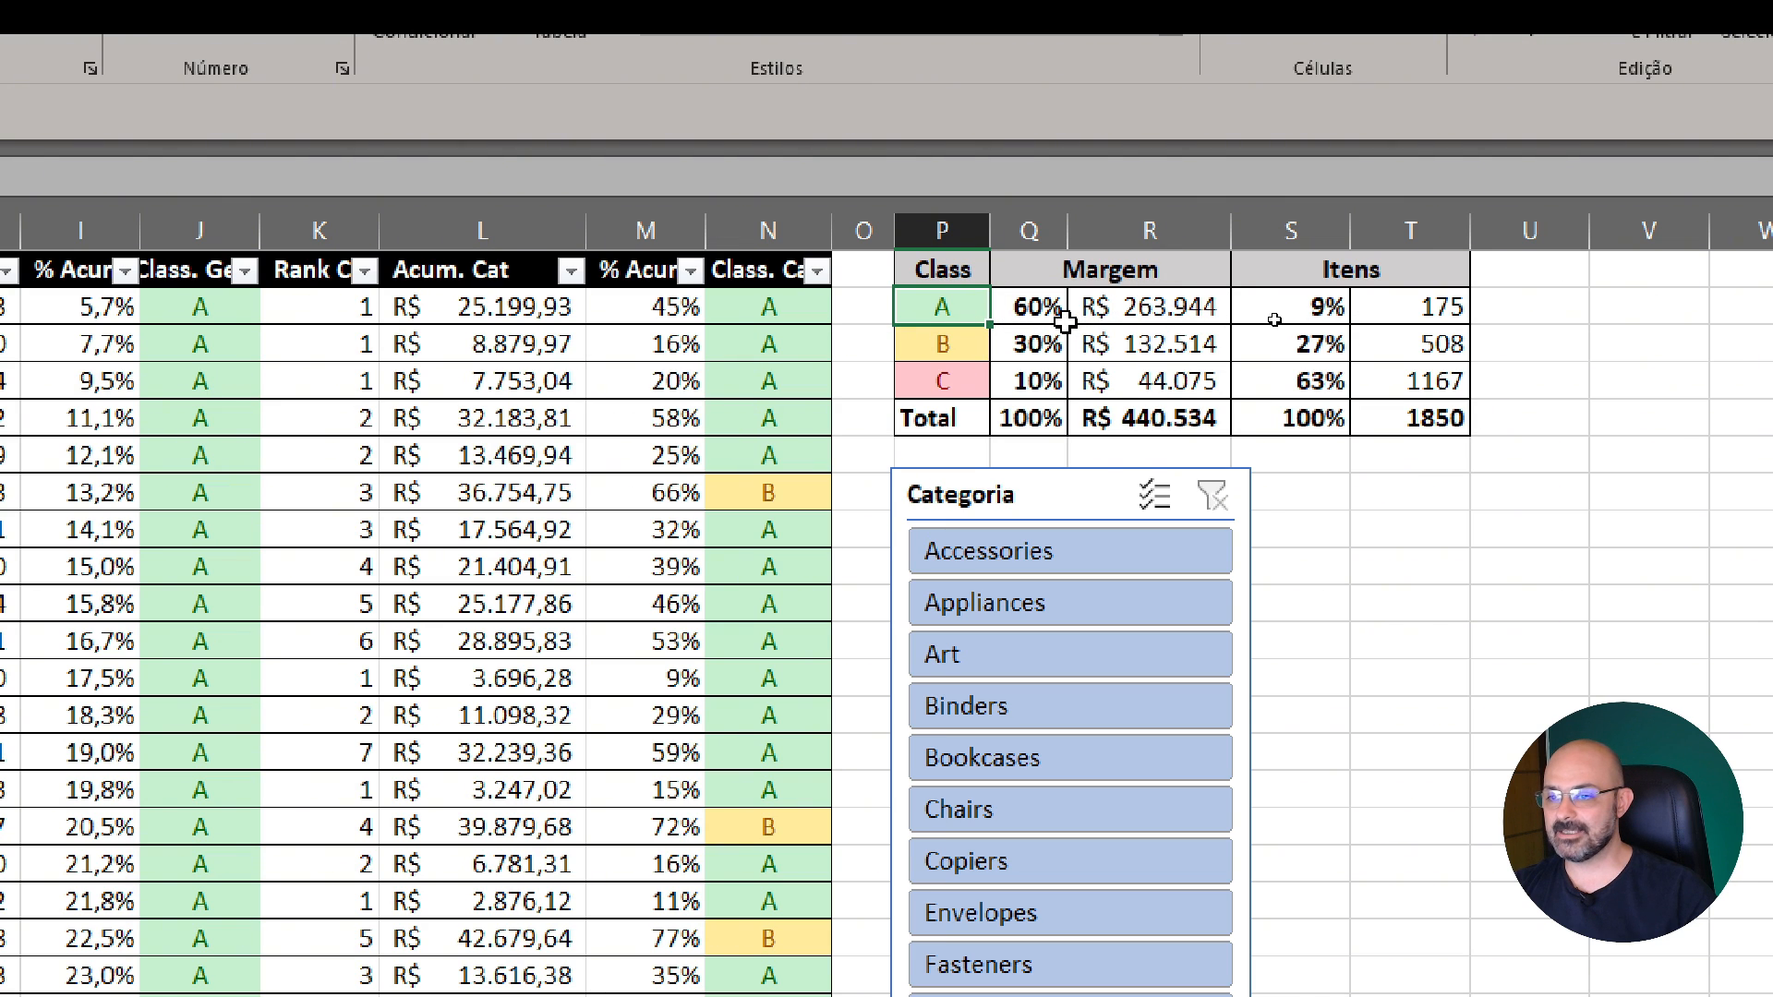
pyautogui.click(1027, 314)
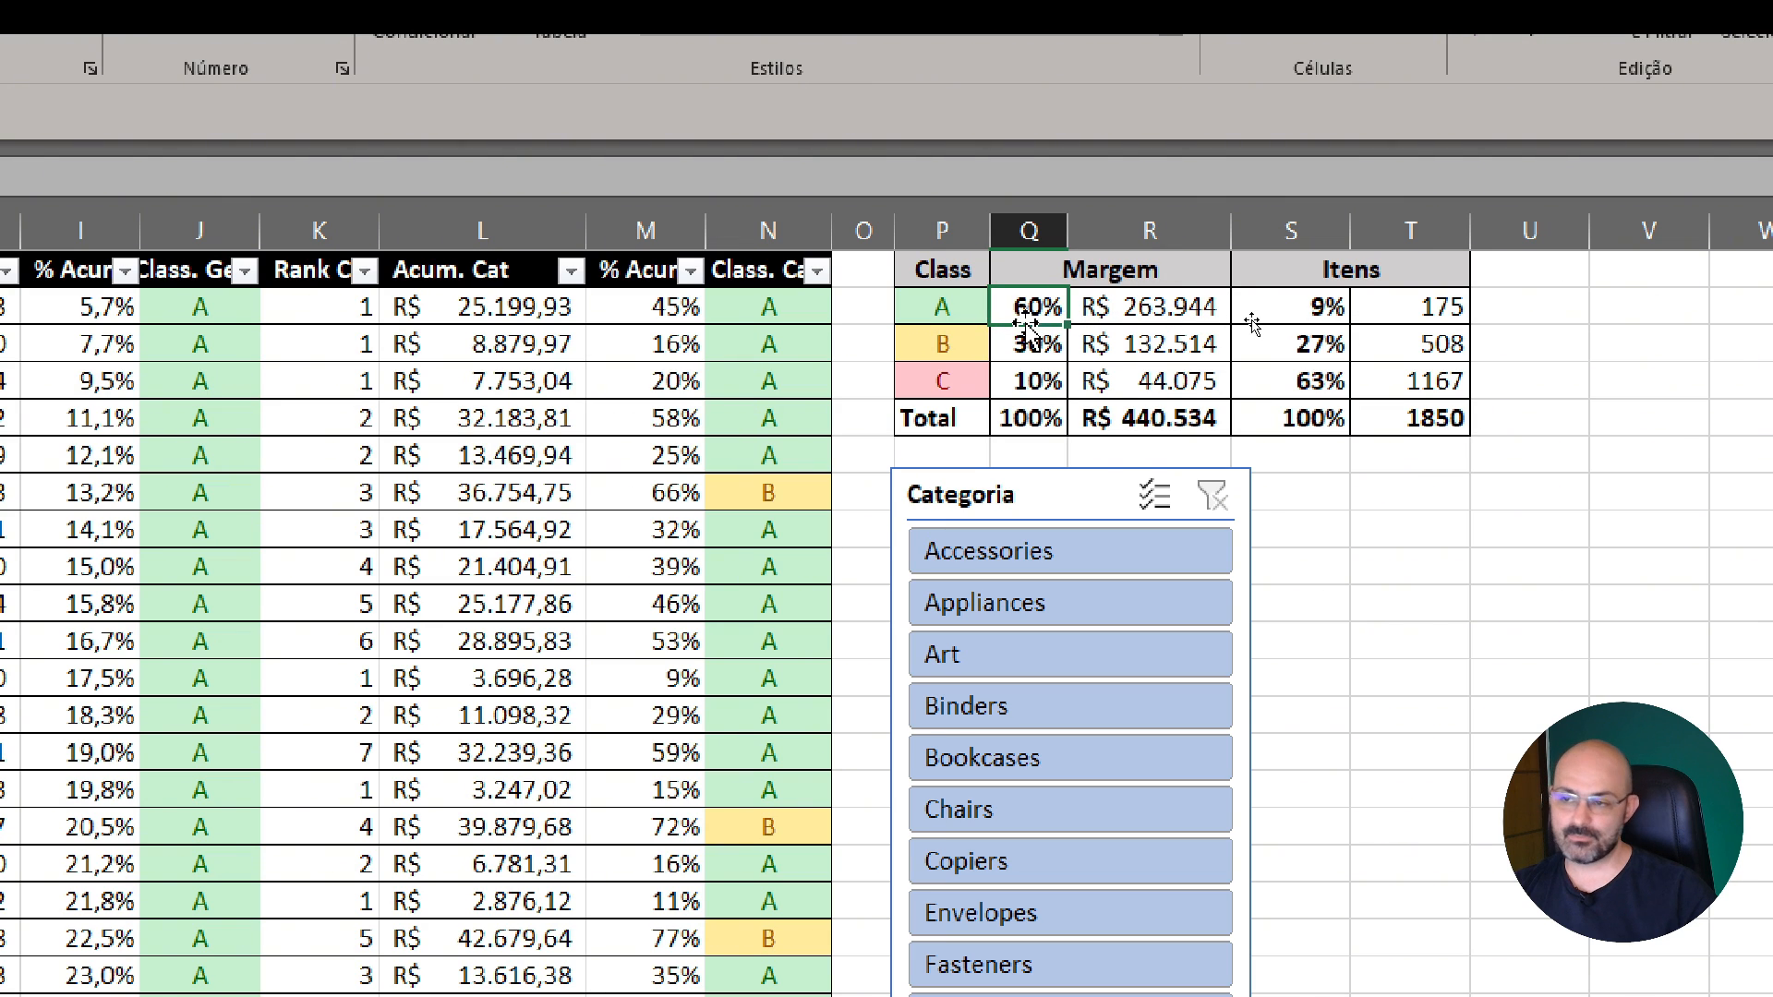
pyautogui.click(1420, 308)
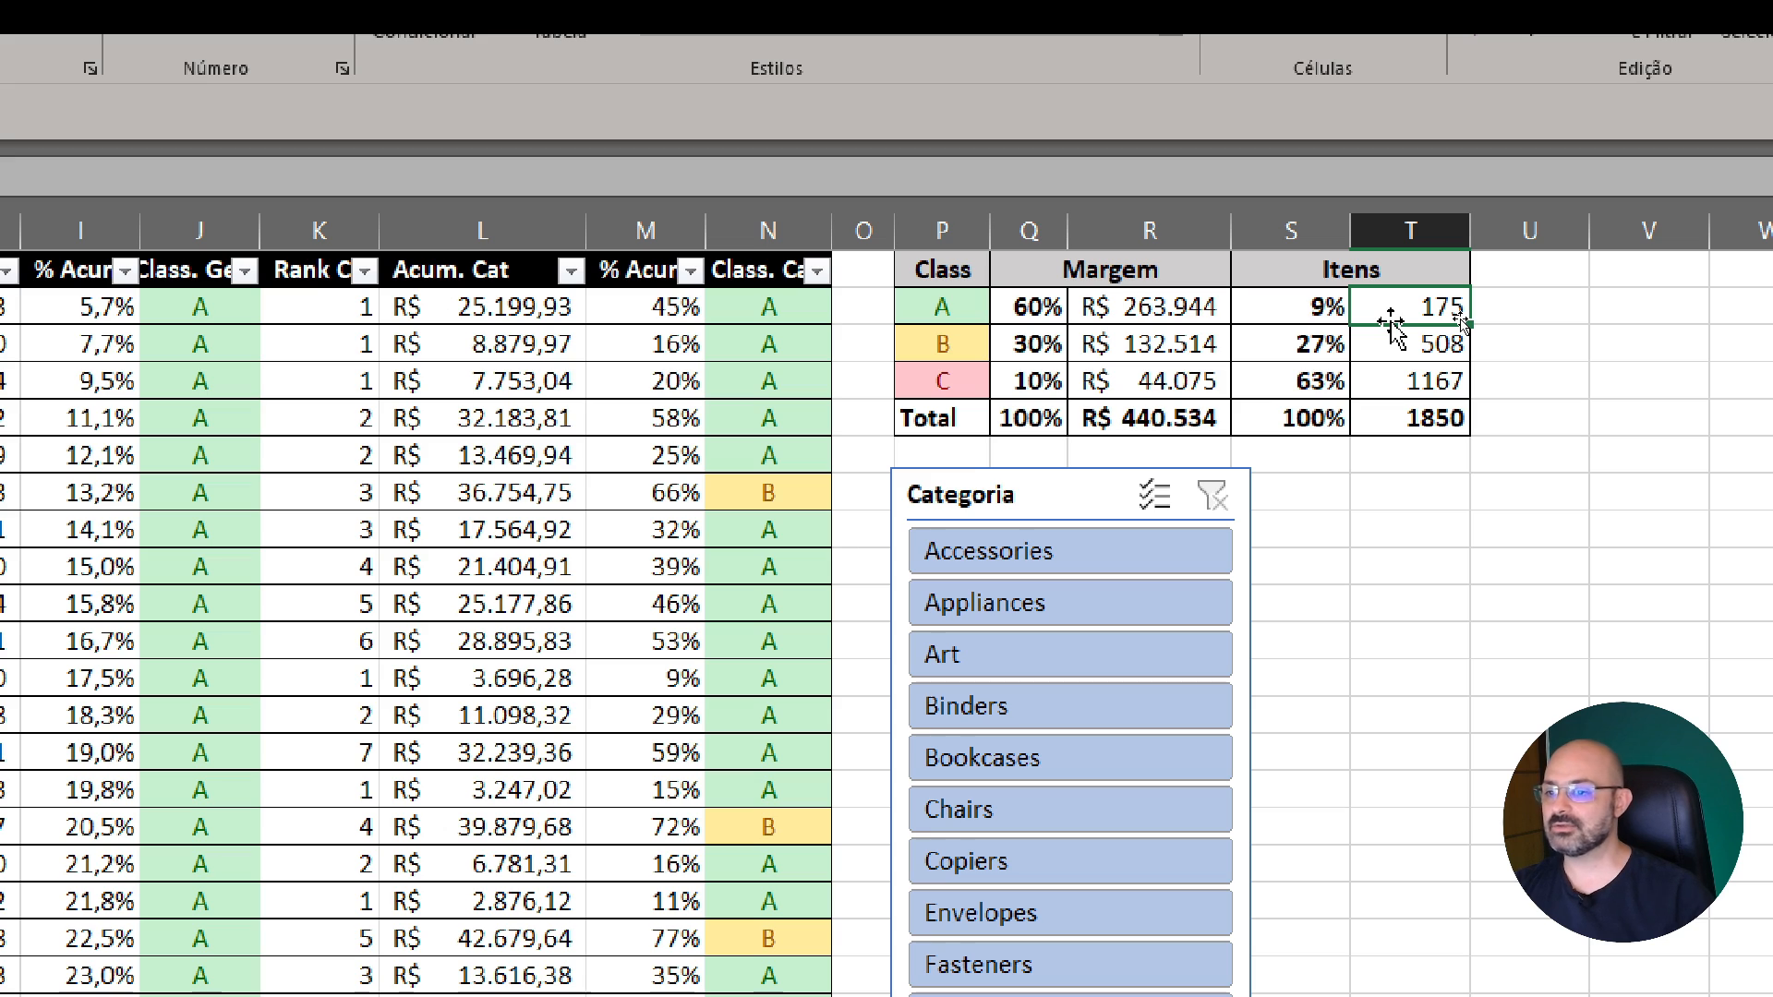
# Review the whole class C row, comparing its number of items with its margin percentage
pyautogui.moveTo(919, 384); pyautogui.dragTo(1415, 393)
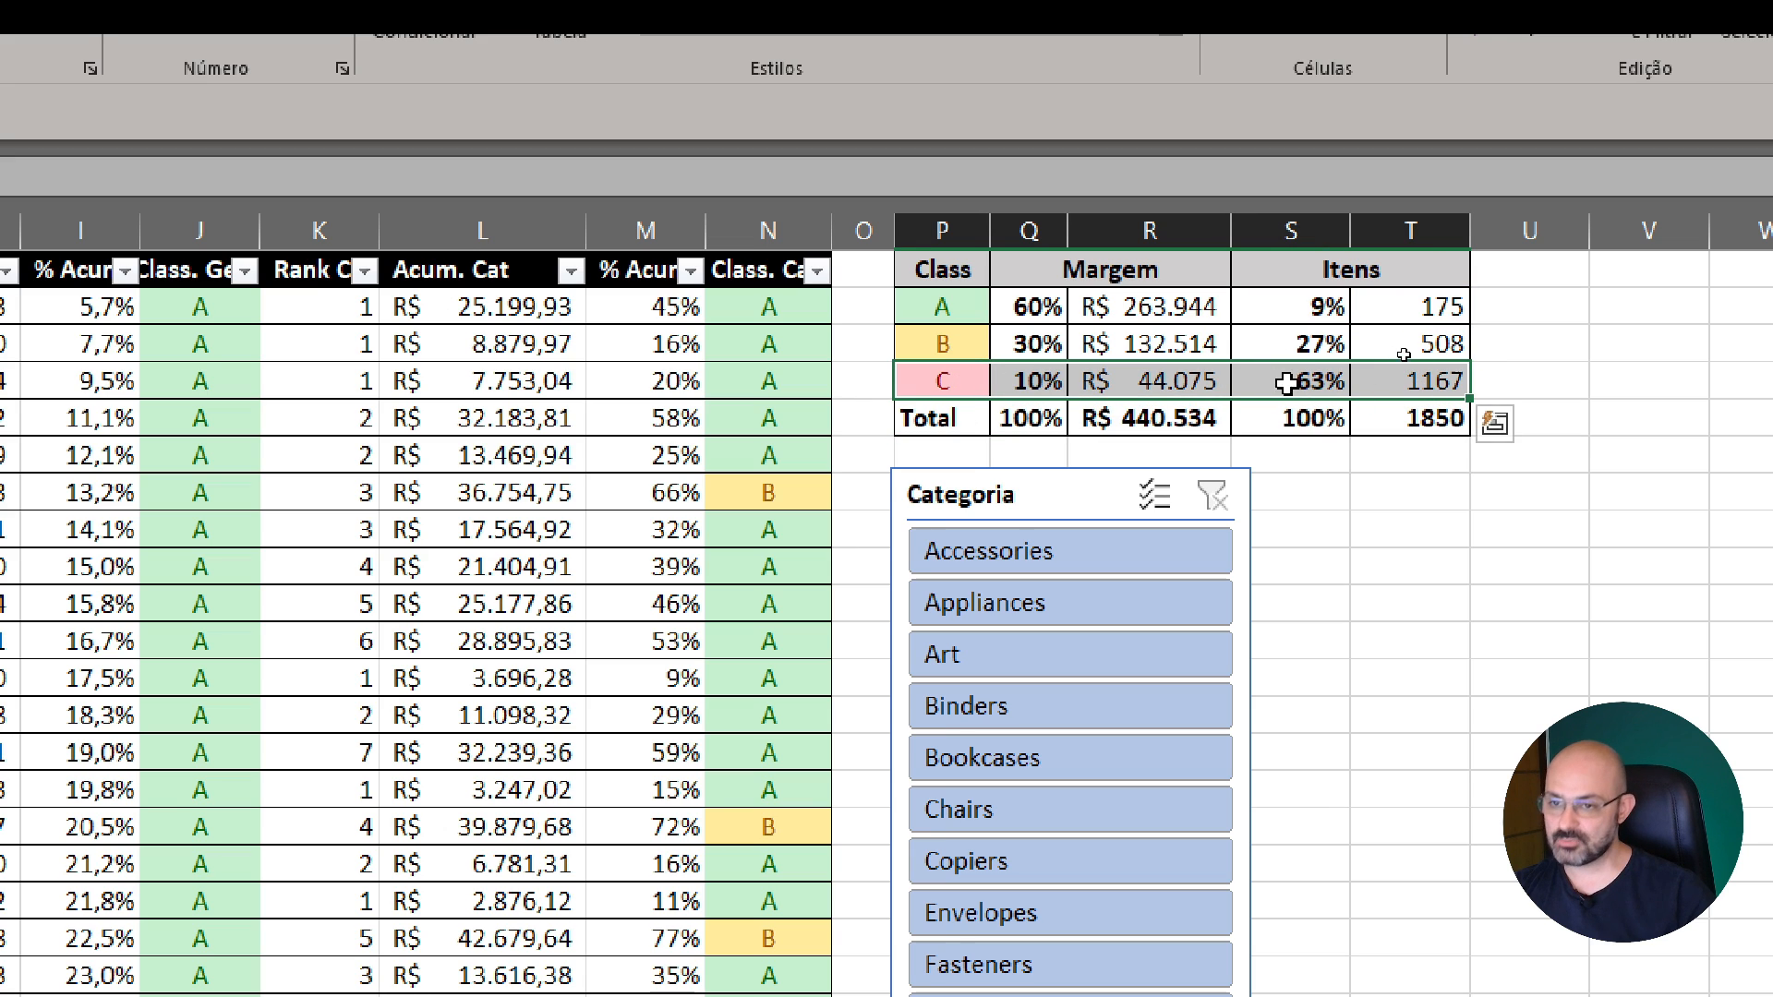
pyautogui.click(1413, 382)
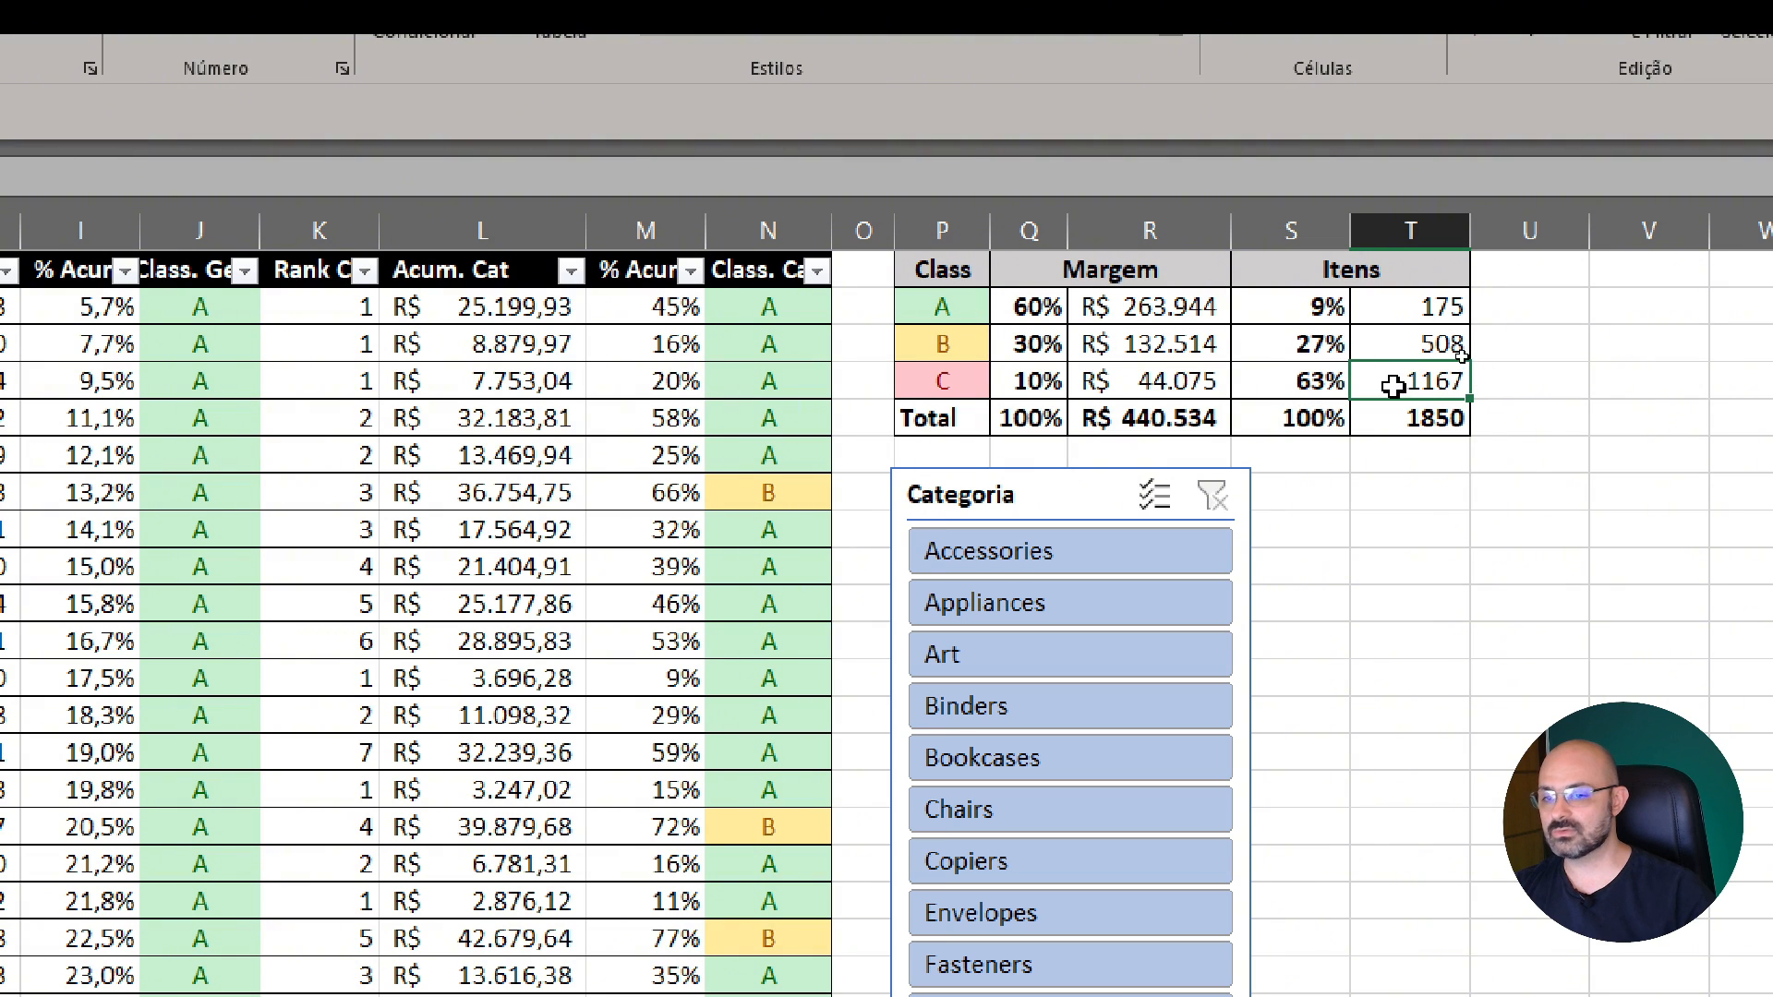
pyautogui.click(1022, 392)
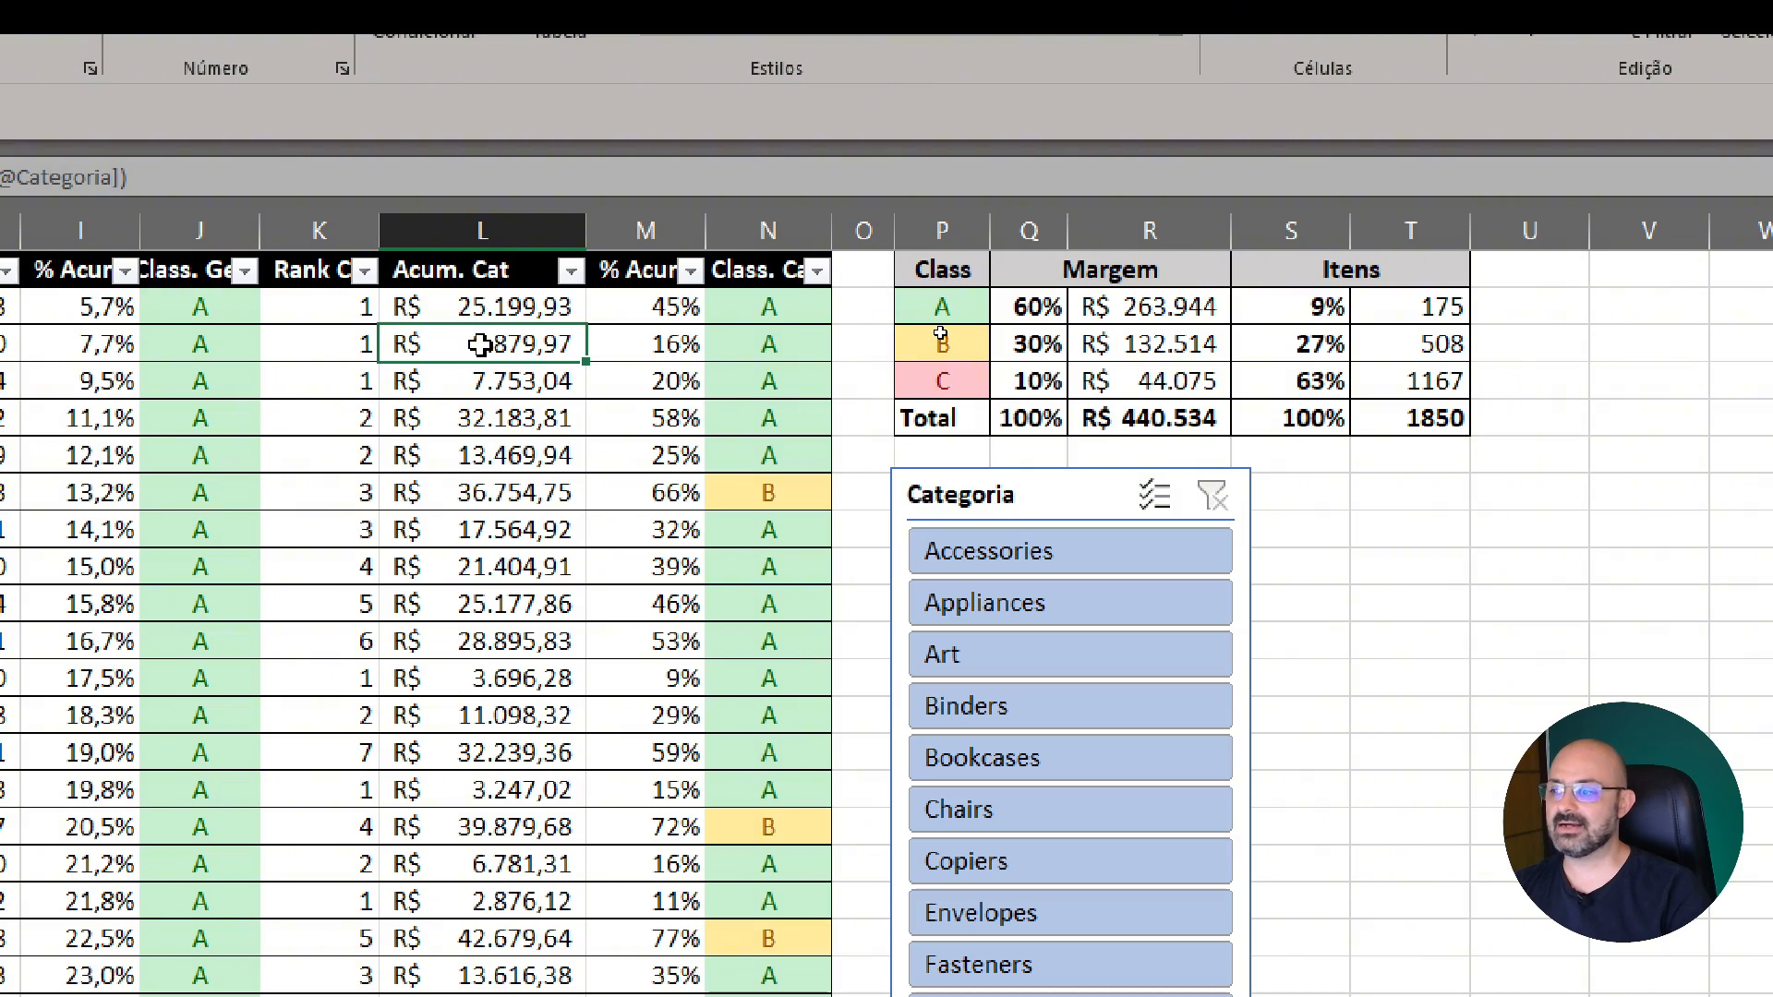
# Go to the first product in the table and examine its contribution margin and its Part percentage against the following products
pyautogui.press('Left')
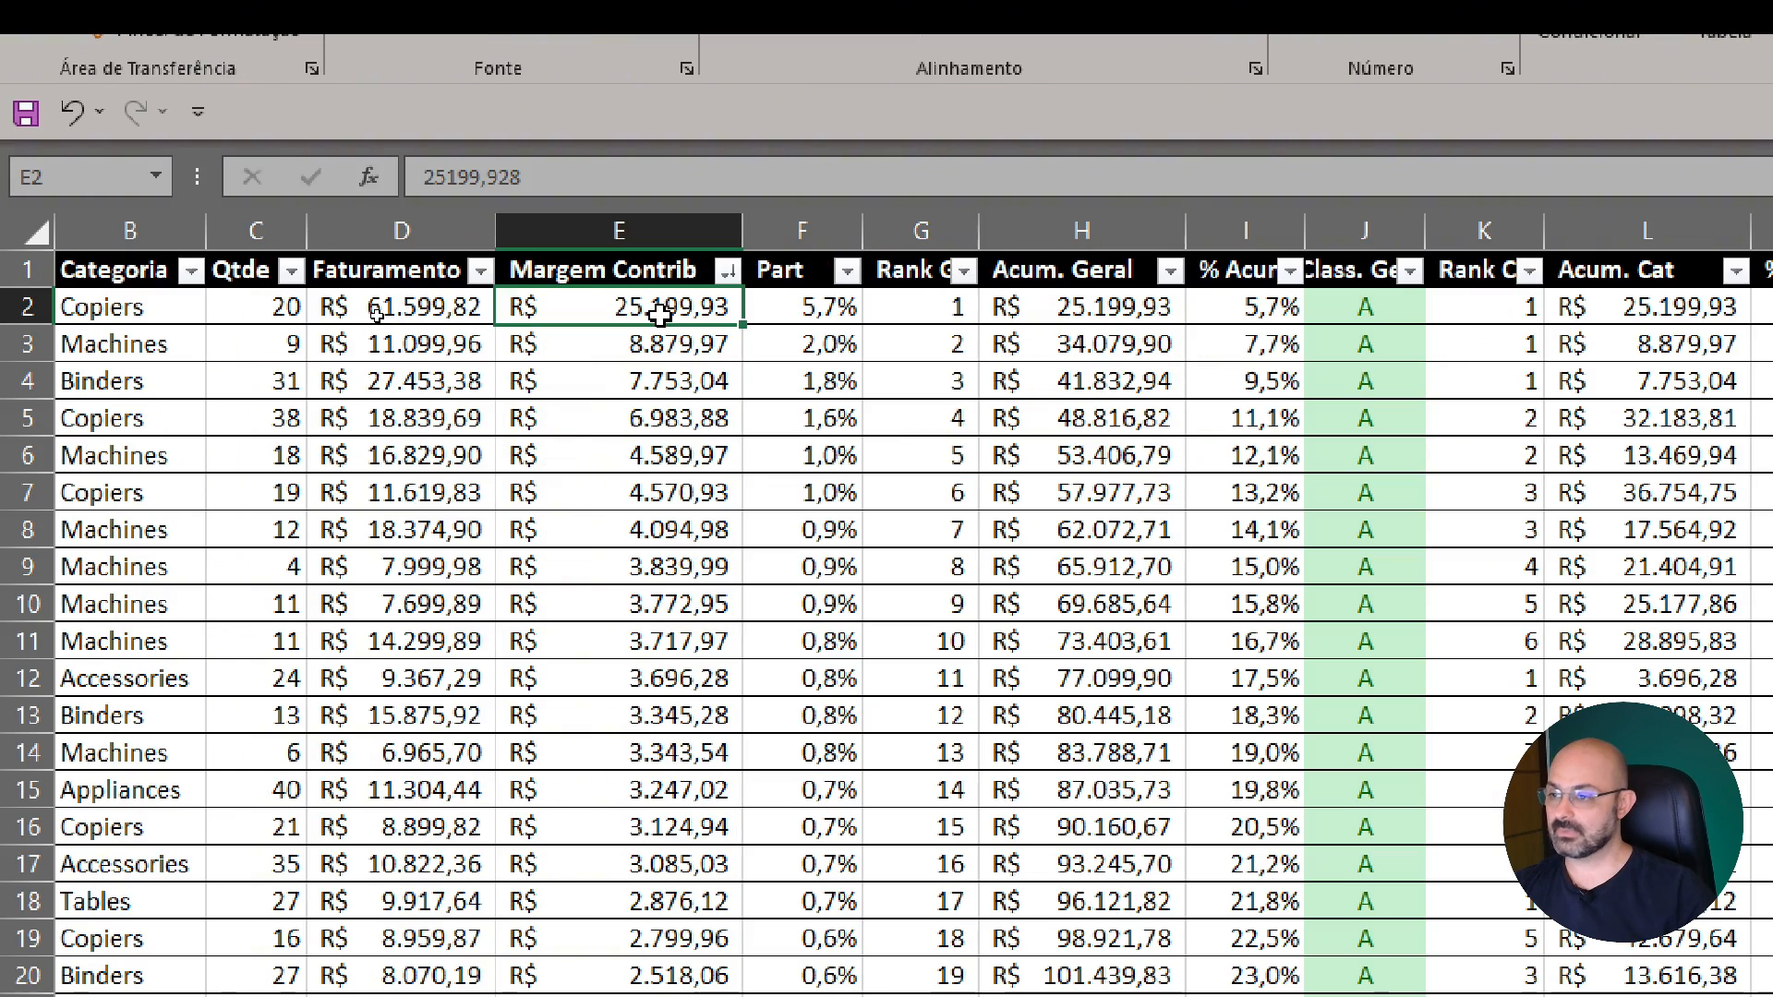
pyautogui.press('Left')
pyautogui.press('Left')
pyautogui.press('Left')
pyautogui.press('Left')
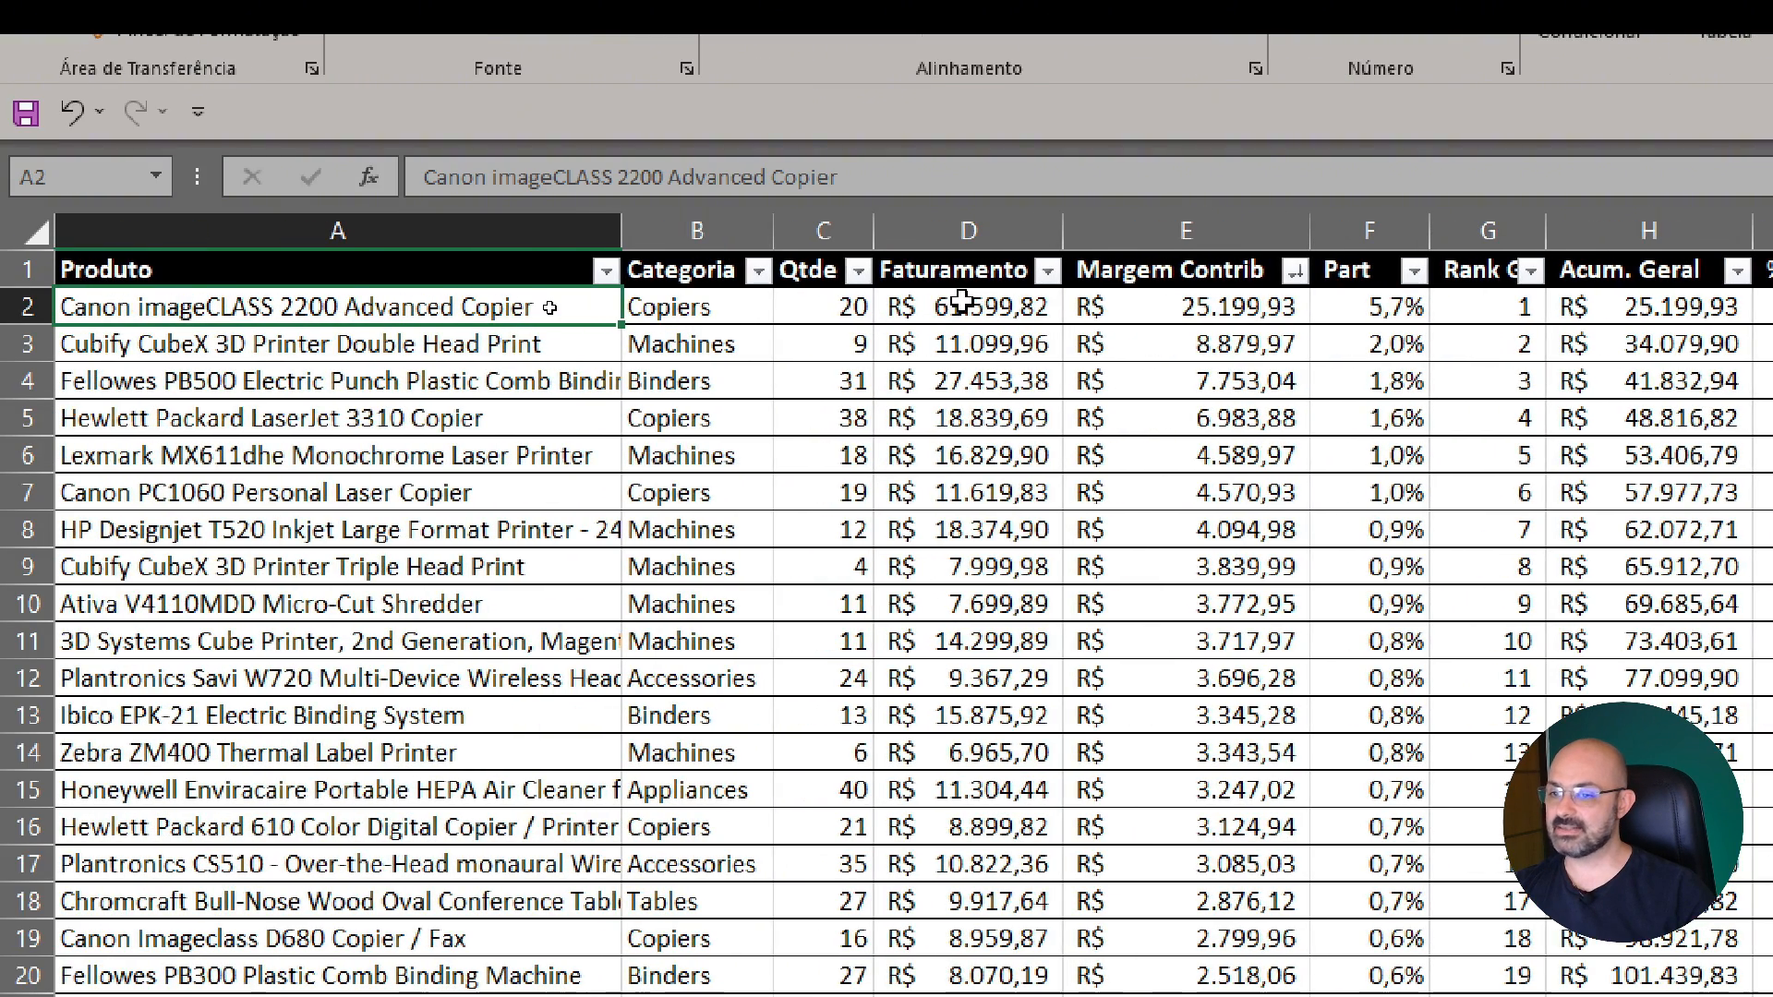
pyautogui.click(1188, 304)
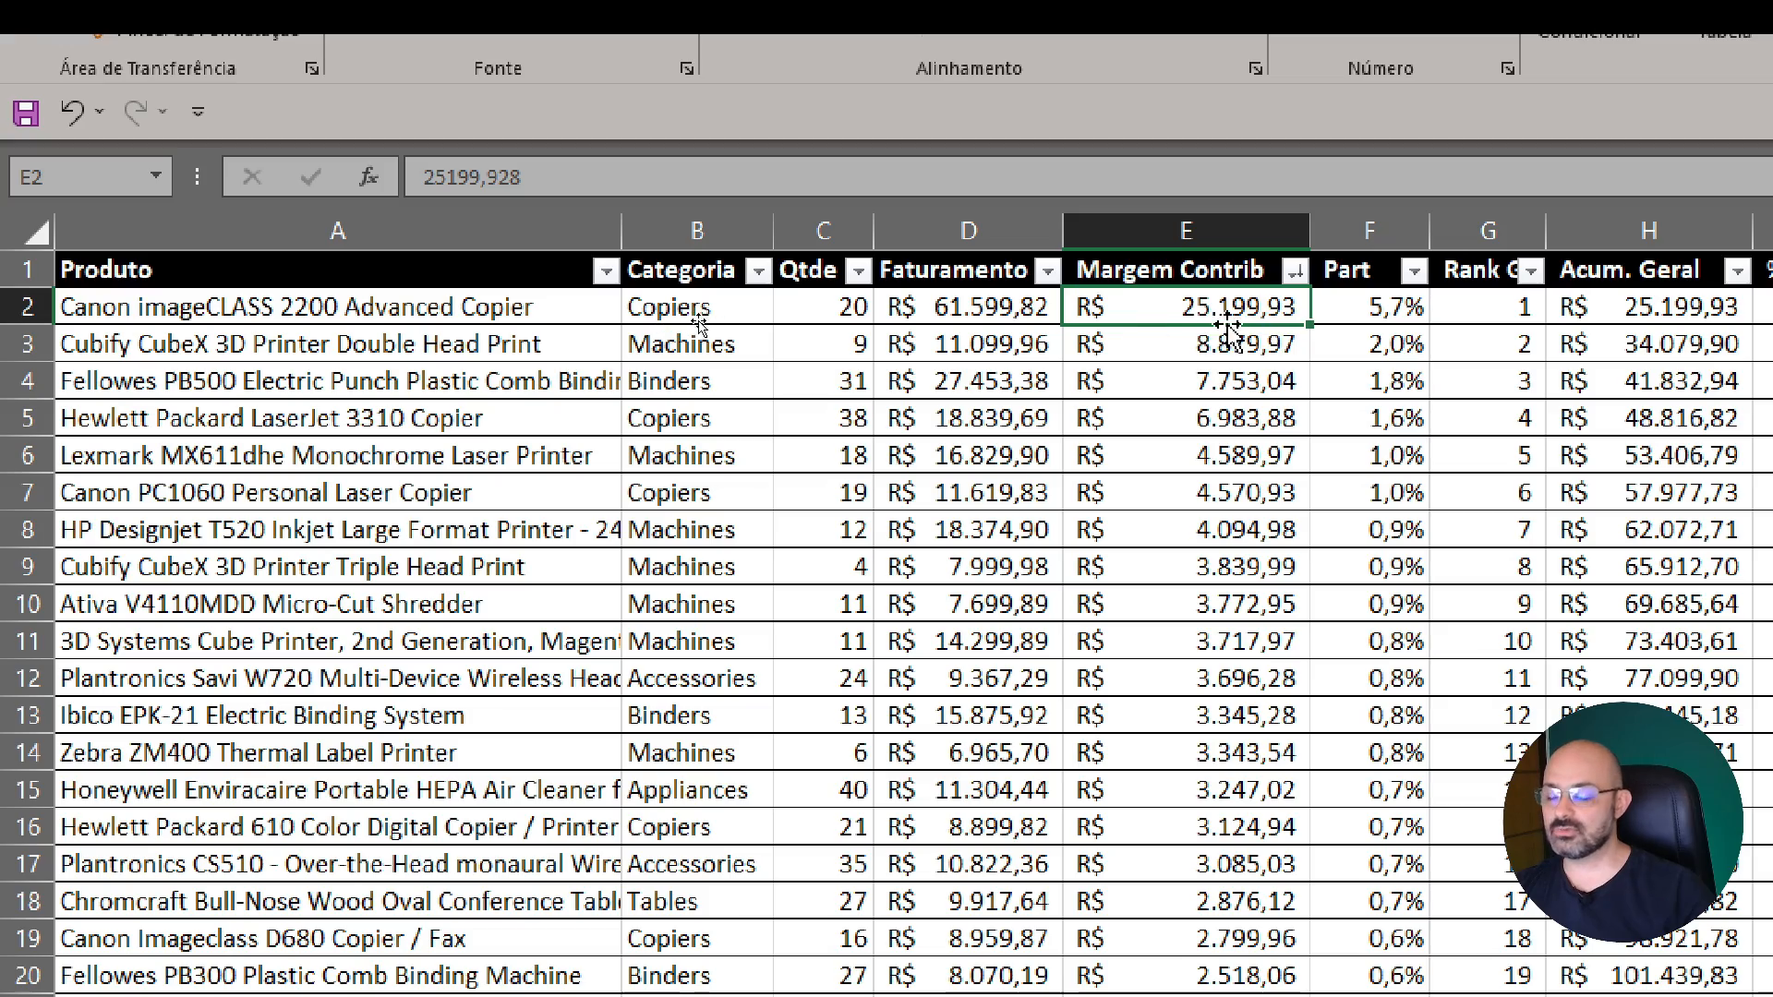
pyautogui.click(1385, 305)
pyautogui.scroll(-2, 1399, 361)
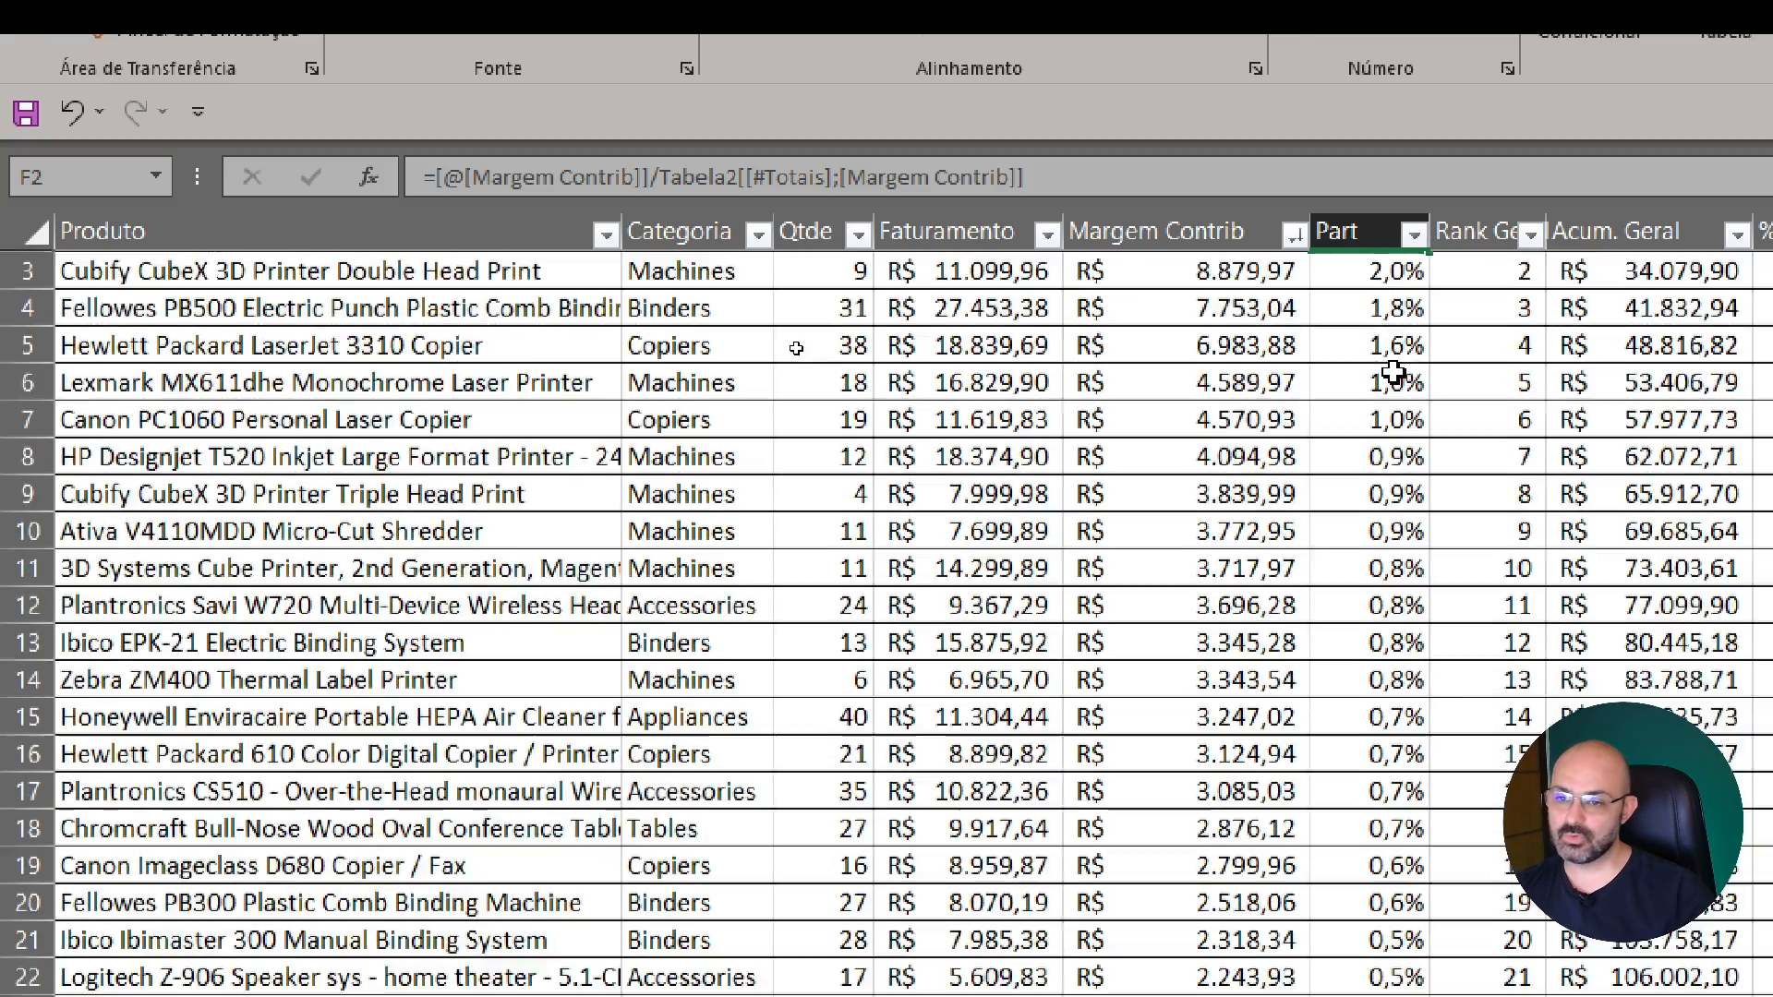
pyautogui.scroll(-1, 1394, 374)
pyautogui.scroll(3, 1395, 374)
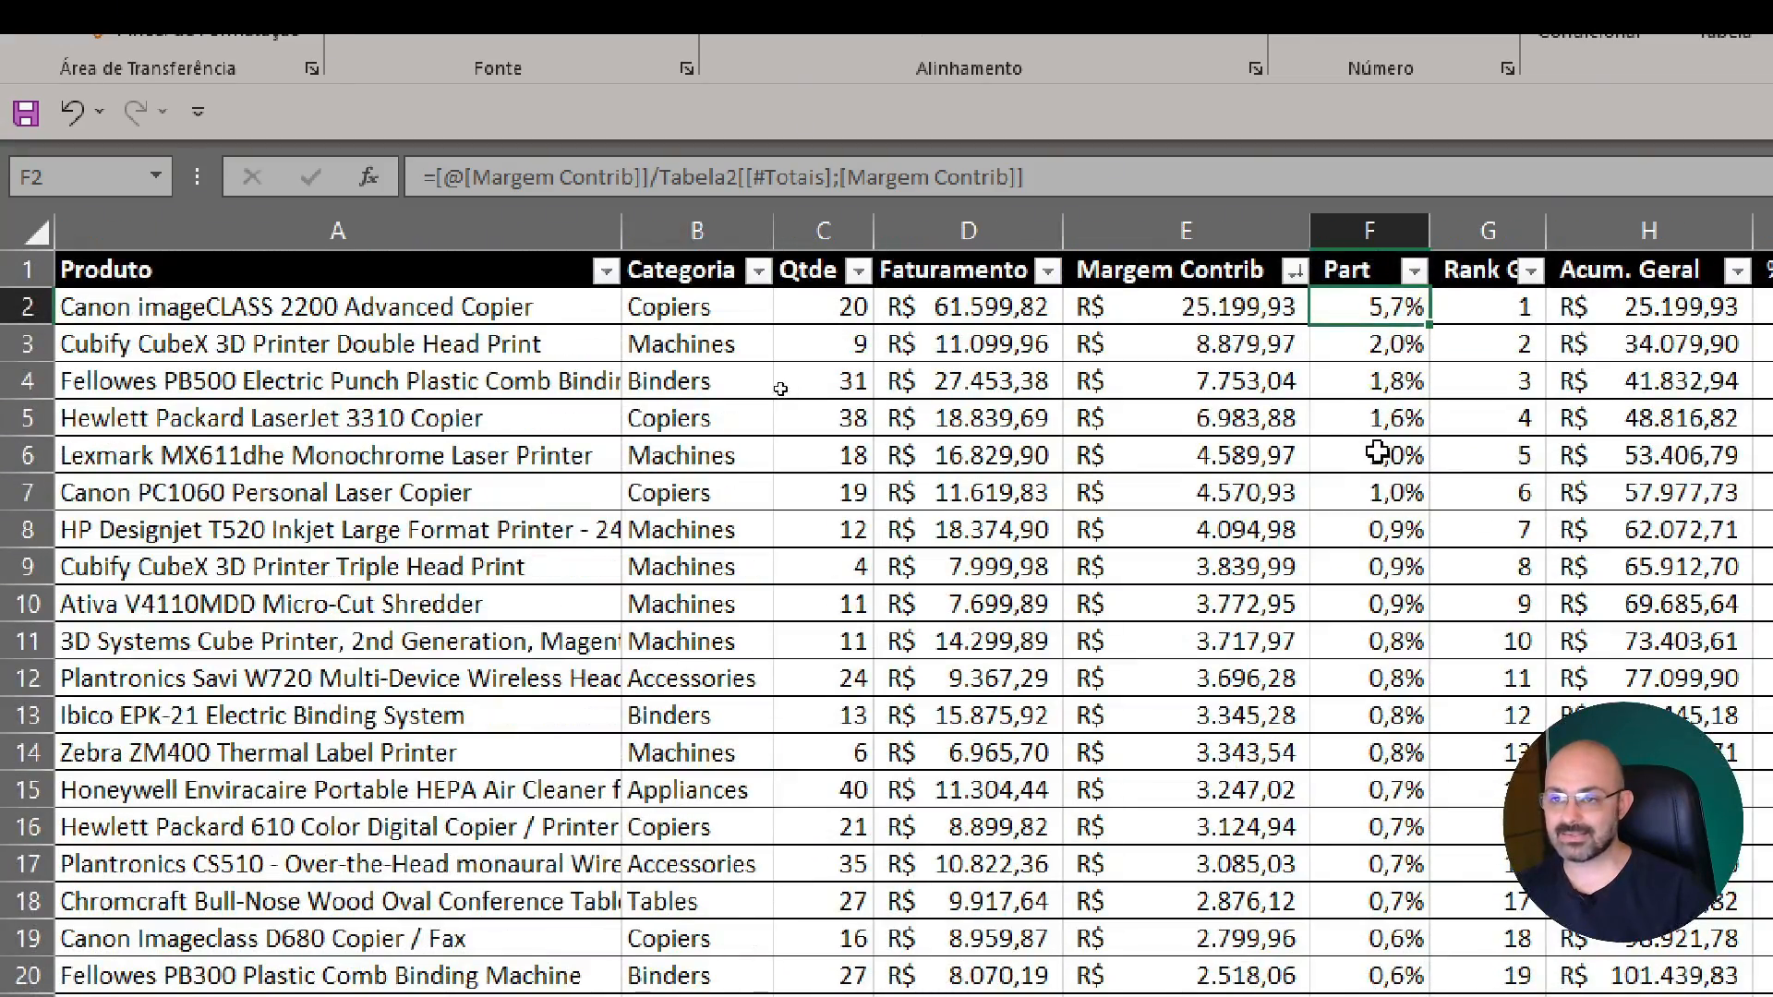
# Sort the product table by Margem Contrib from largest to smallest
pyautogui.click(1167, 374)
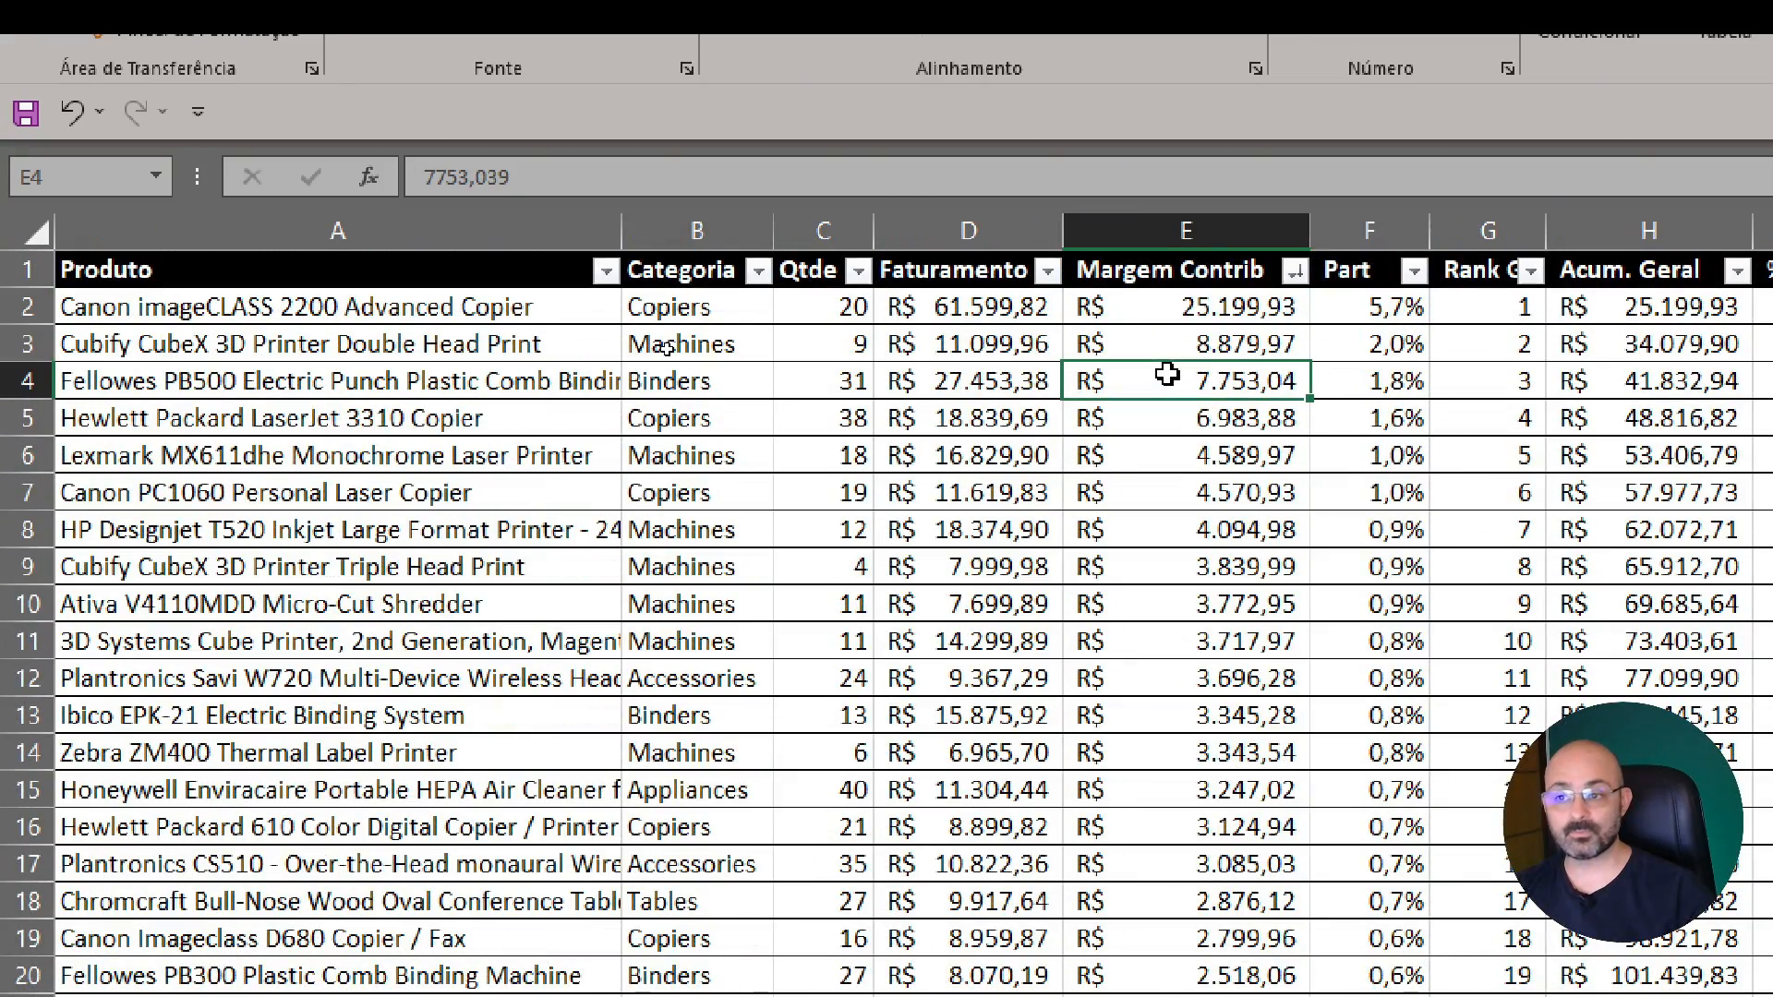
pyautogui.click(1296, 288)
pyautogui.click(1296, 272)
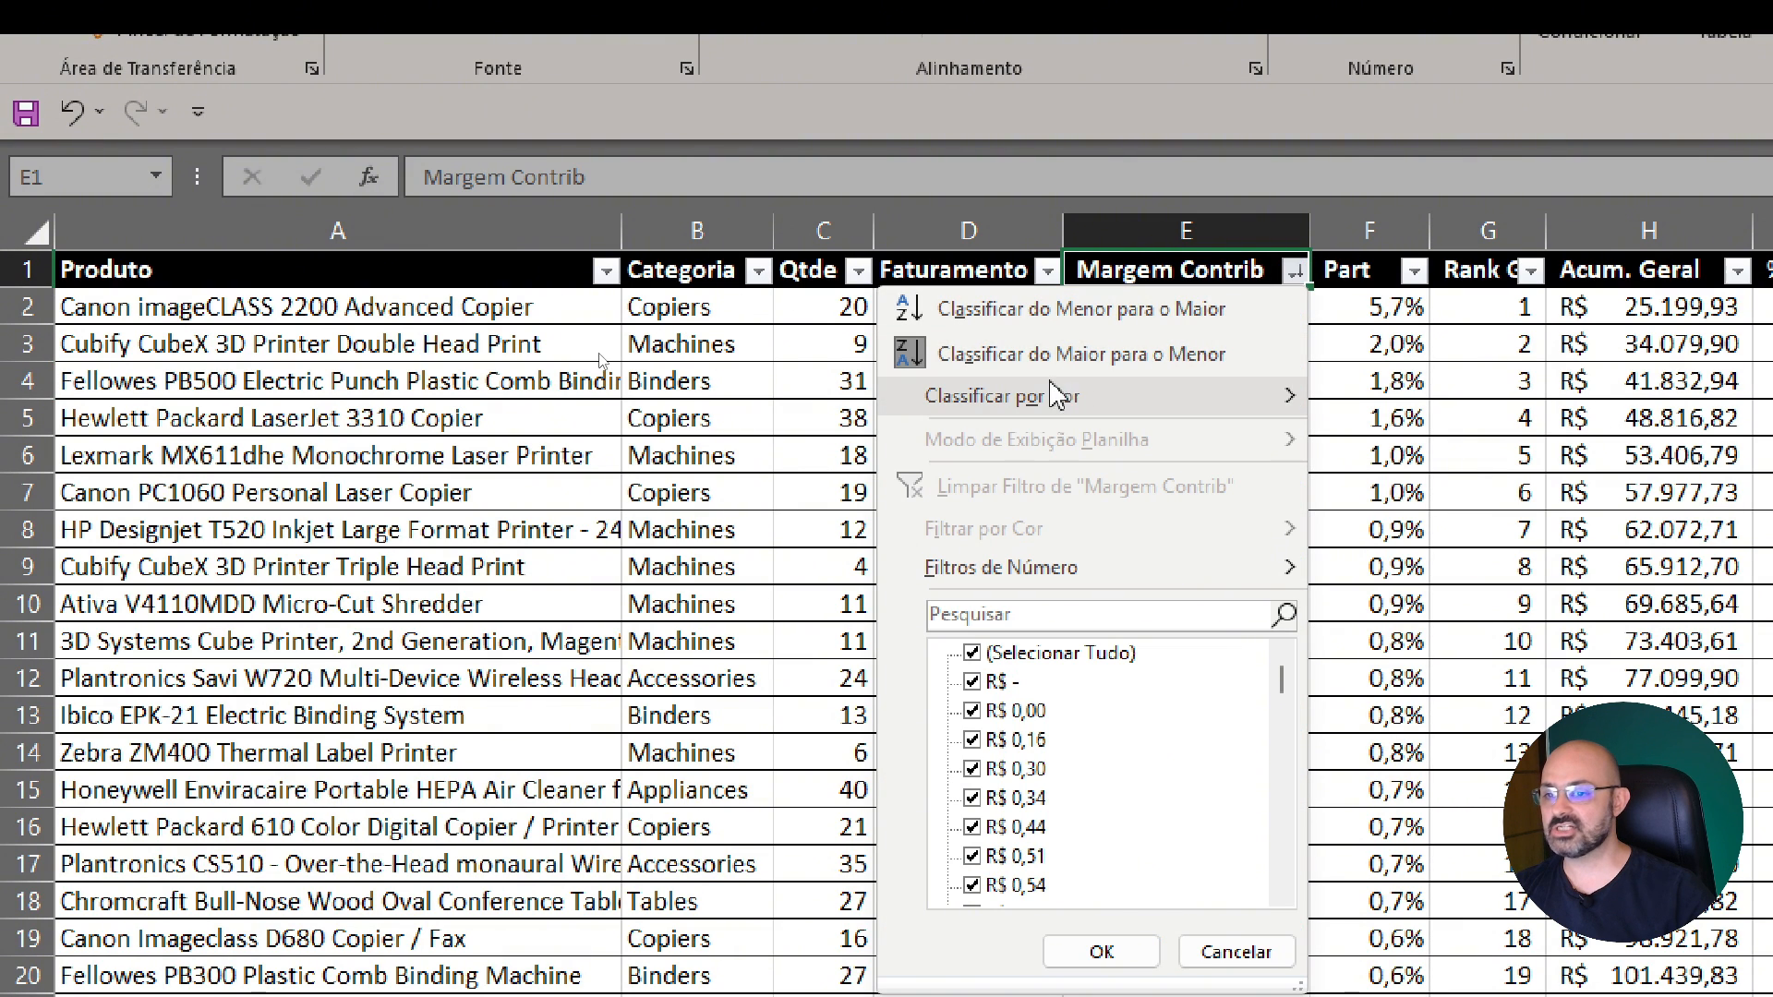
pyautogui.click(1182, 349)
# Compare the contribution margins of the top two products and look down the Part column at the highest-ranked products' shares
pyautogui.click(1221, 344)
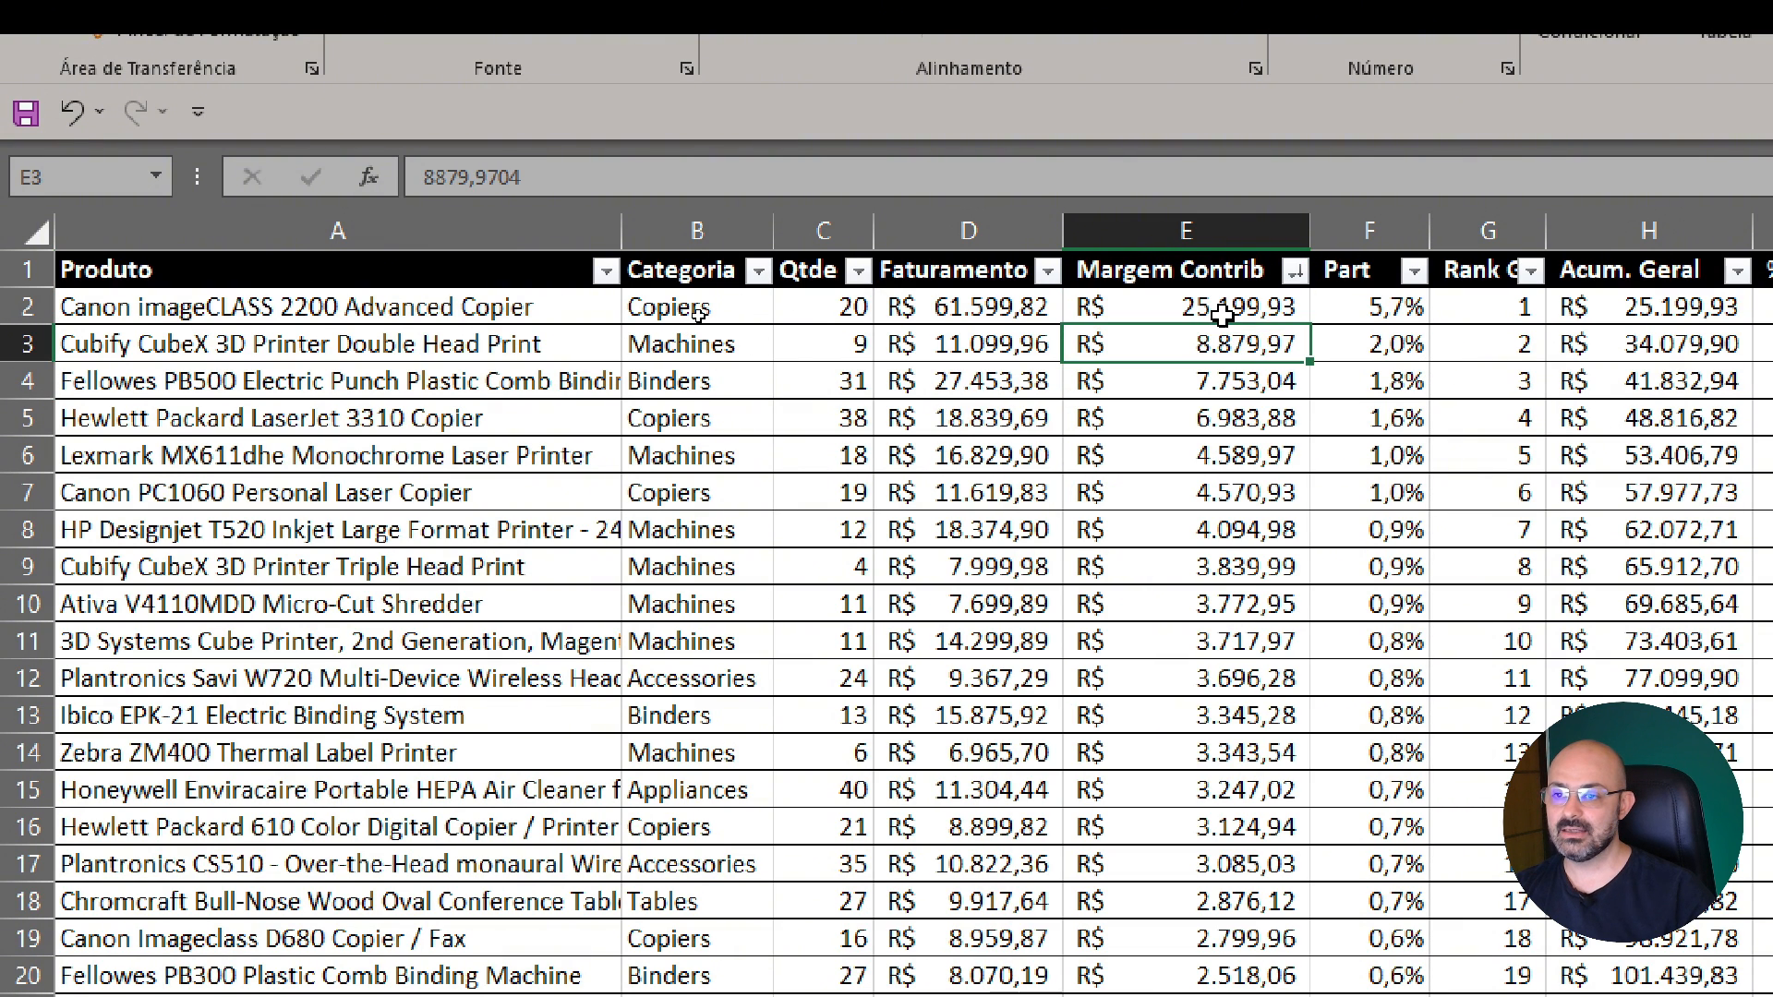
pyautogui.click(1219, 314)
pyautogui.click(1207, 344)
pyautogui.click(1337, 309)
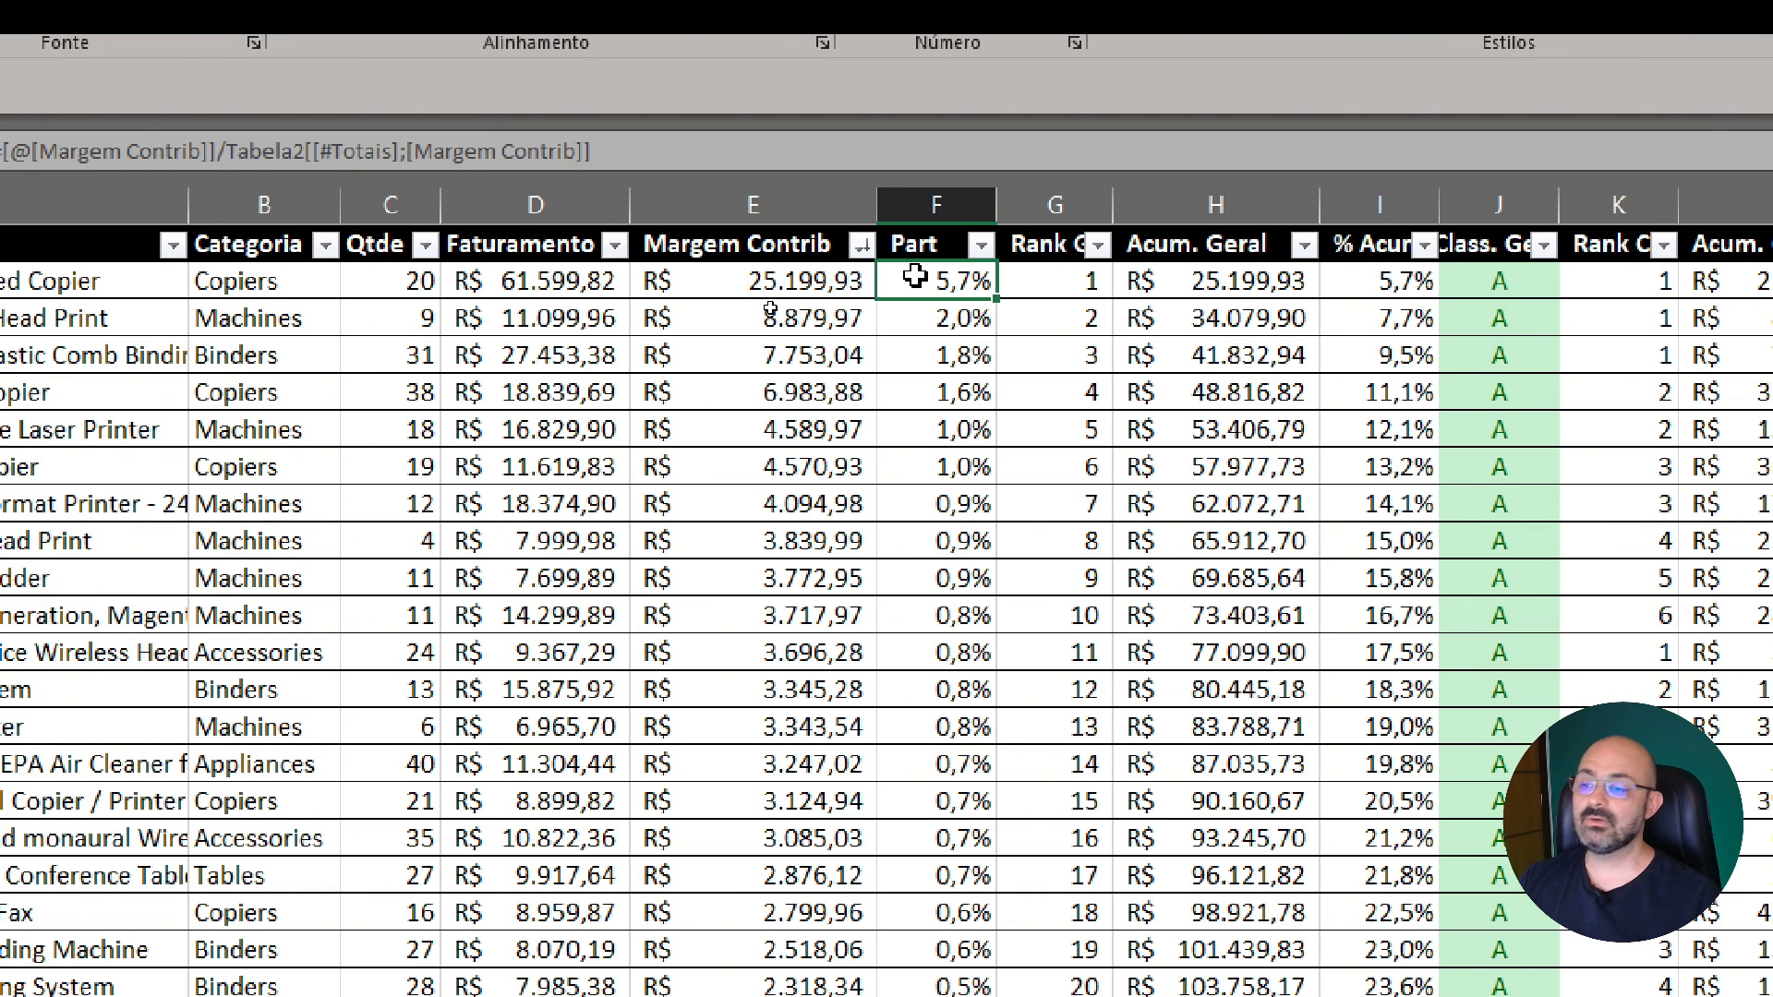
pyautogui.moveTo(920, 281); pyautogui.dragTo(926, 702)
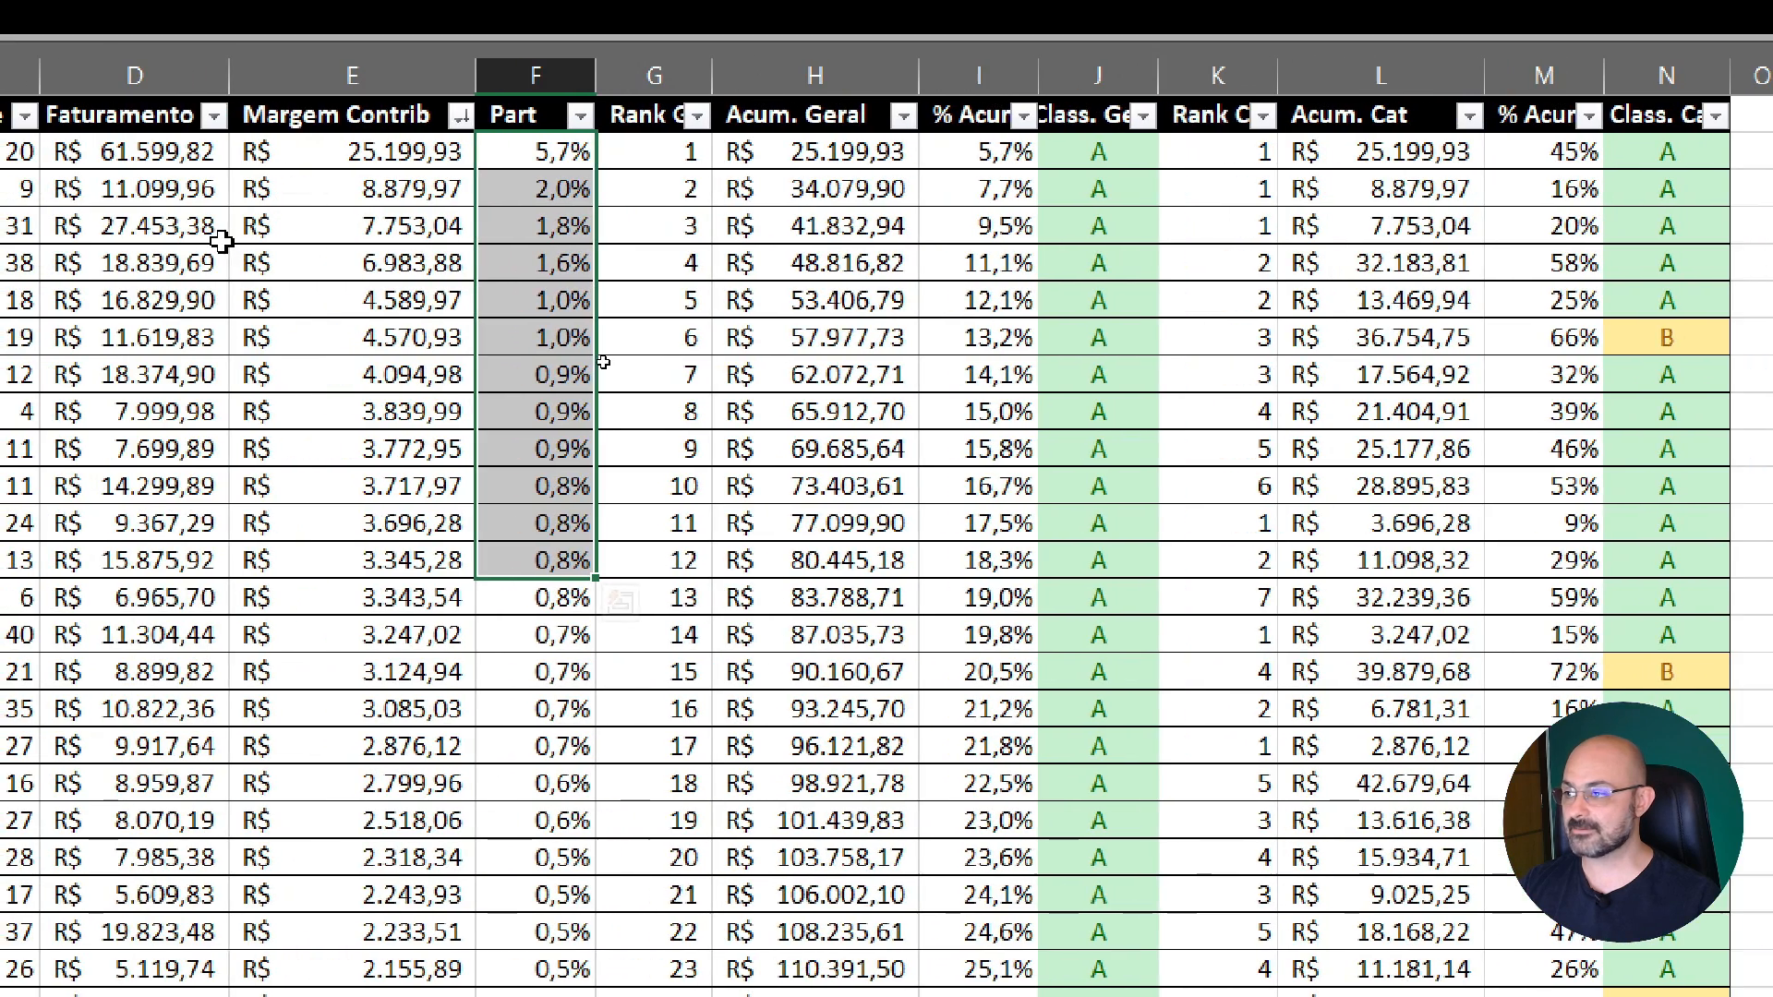
pyautogui.click(176, 226)
pyautogui.moveTo(557, 161); pyautogui.dragTo(537, 891)
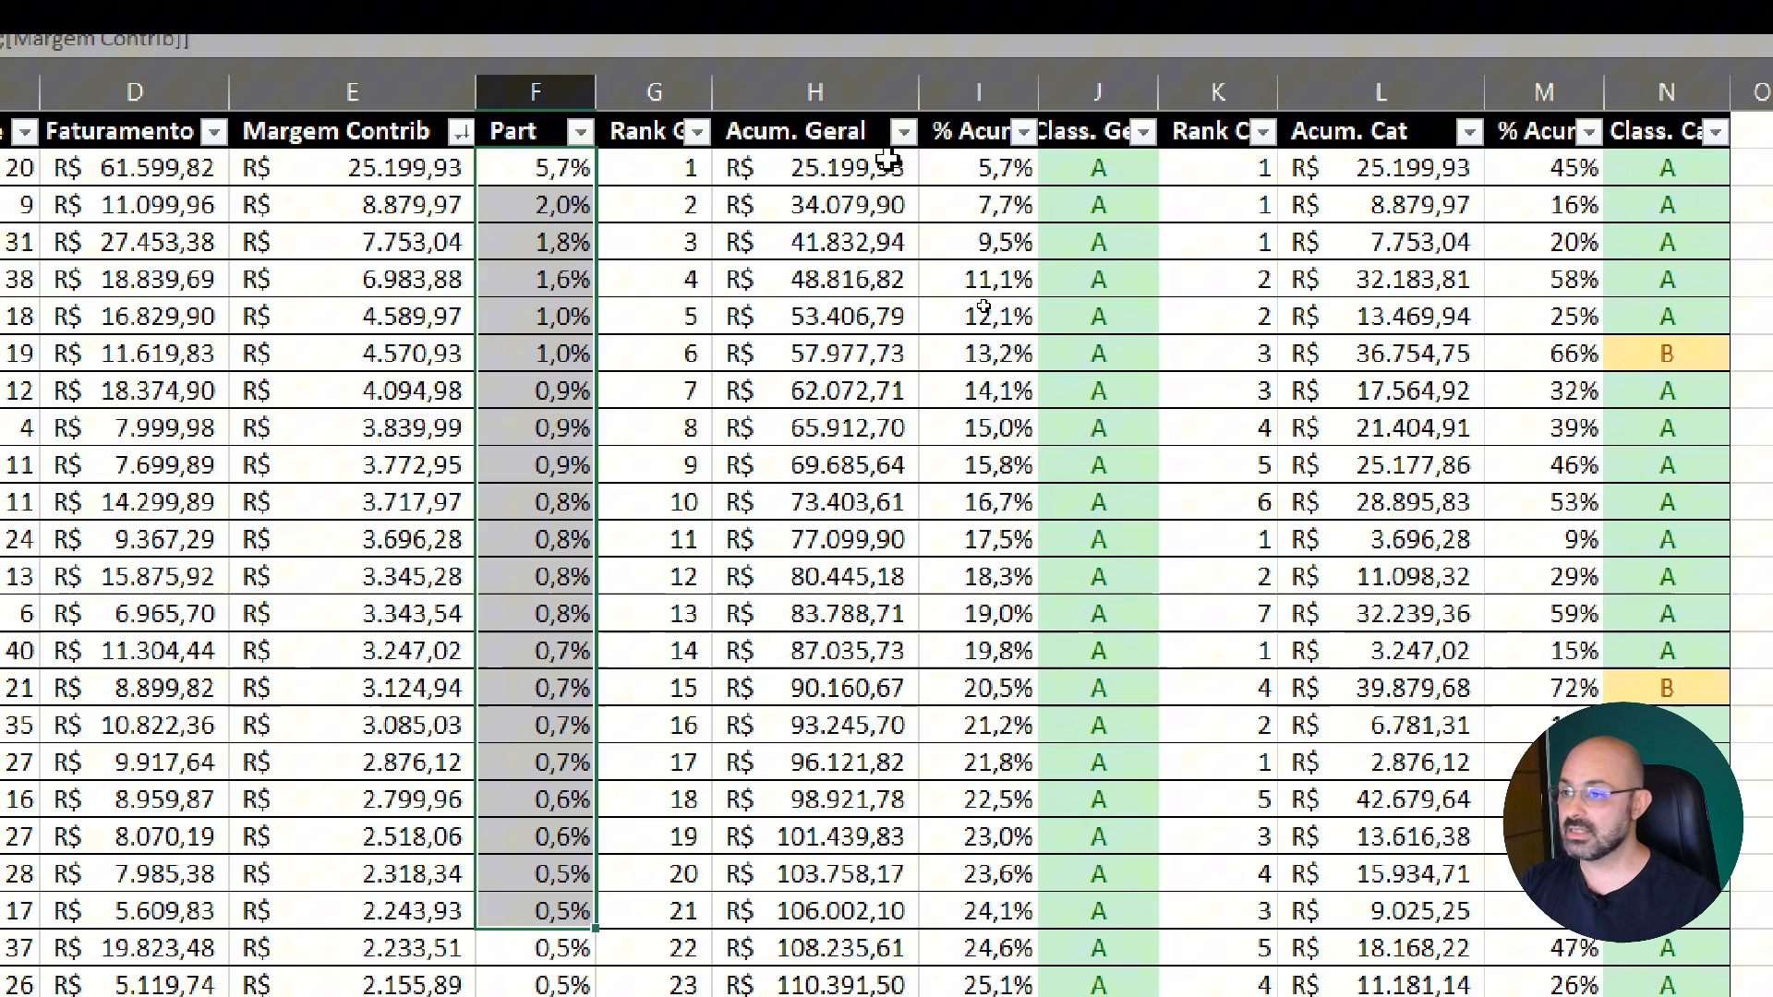
# Compare the first two products' Part percentages with the overall accumulated margin and accumulated percentage columns
pyautogui.click(861, 160)
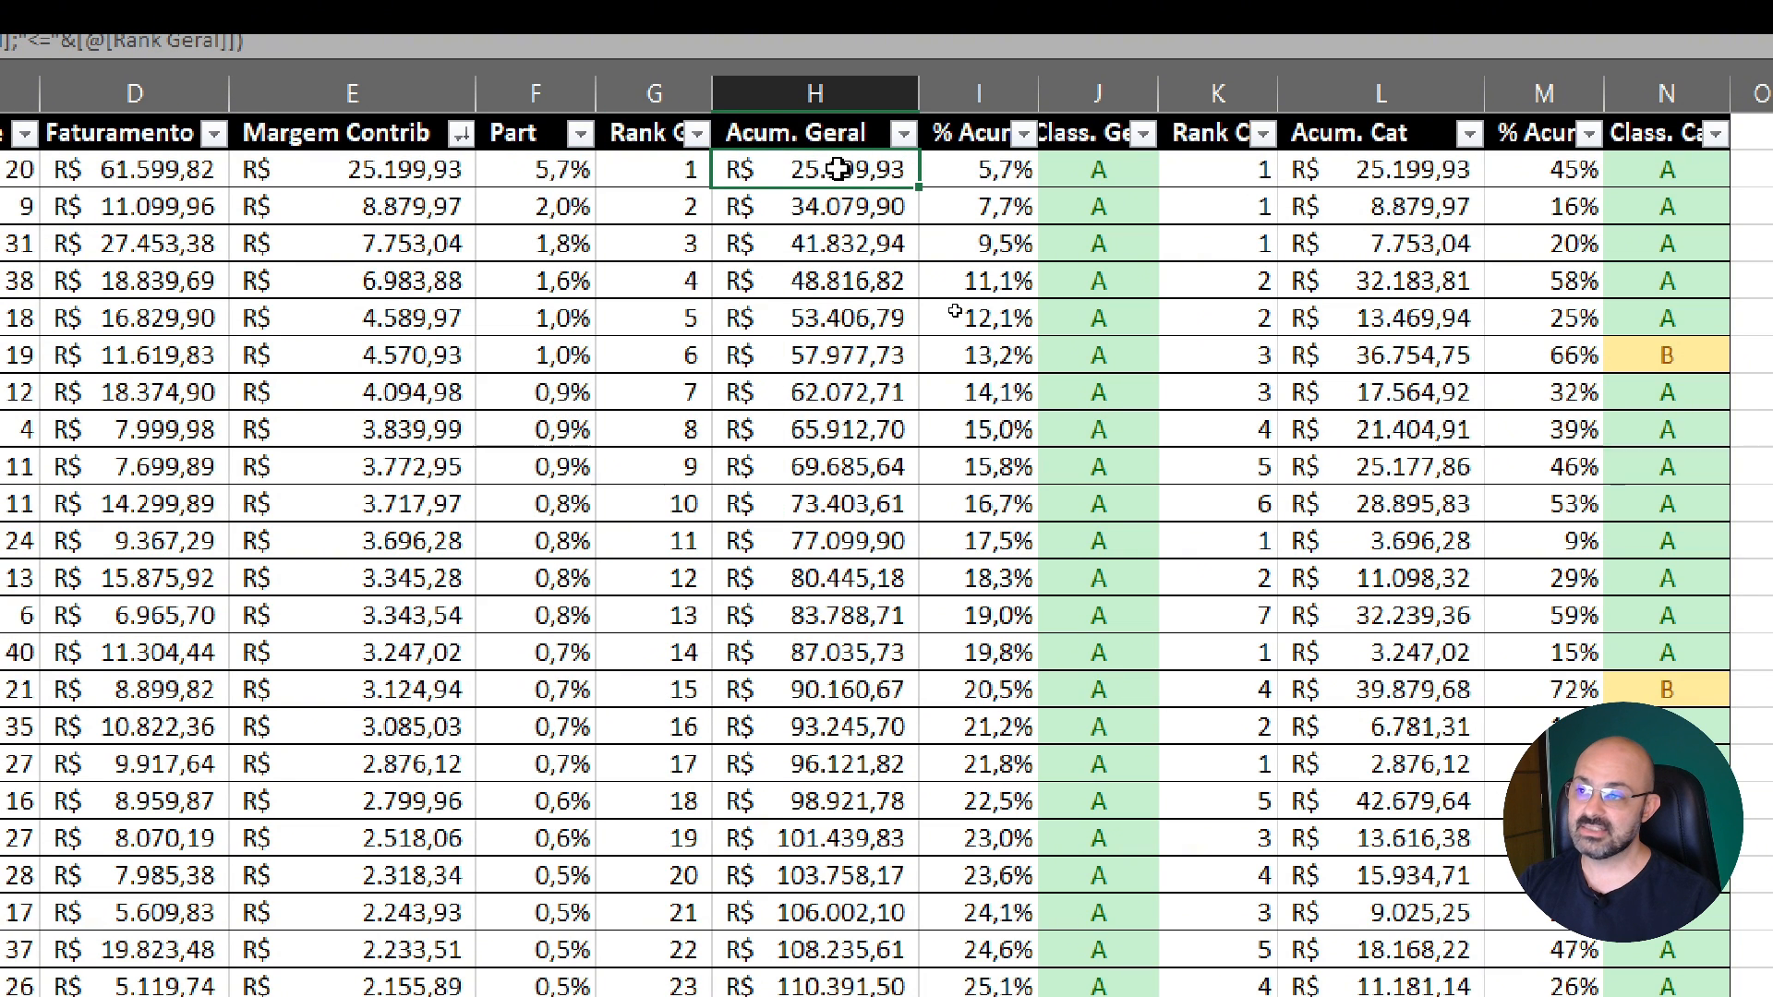
pyautogui.click(1010, 175)
pyautogui.click(507, 170)
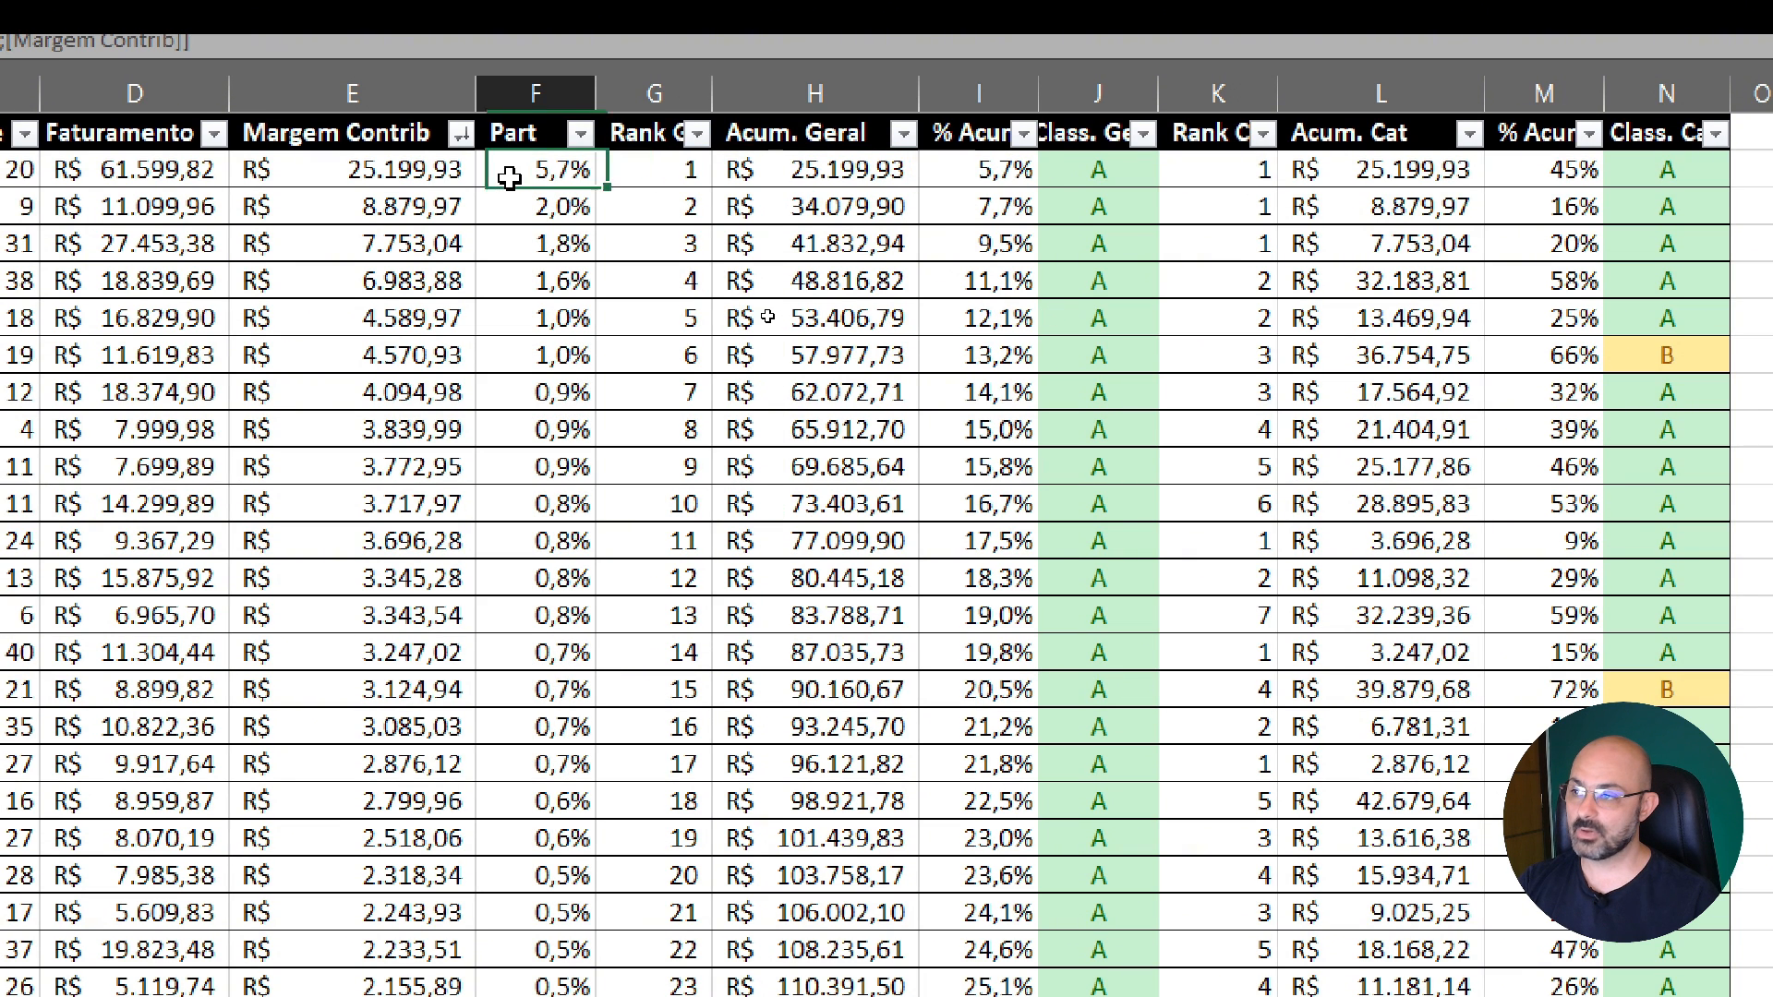
pyautogui.click(1009, 172)
pyautogui.click(545, 209)
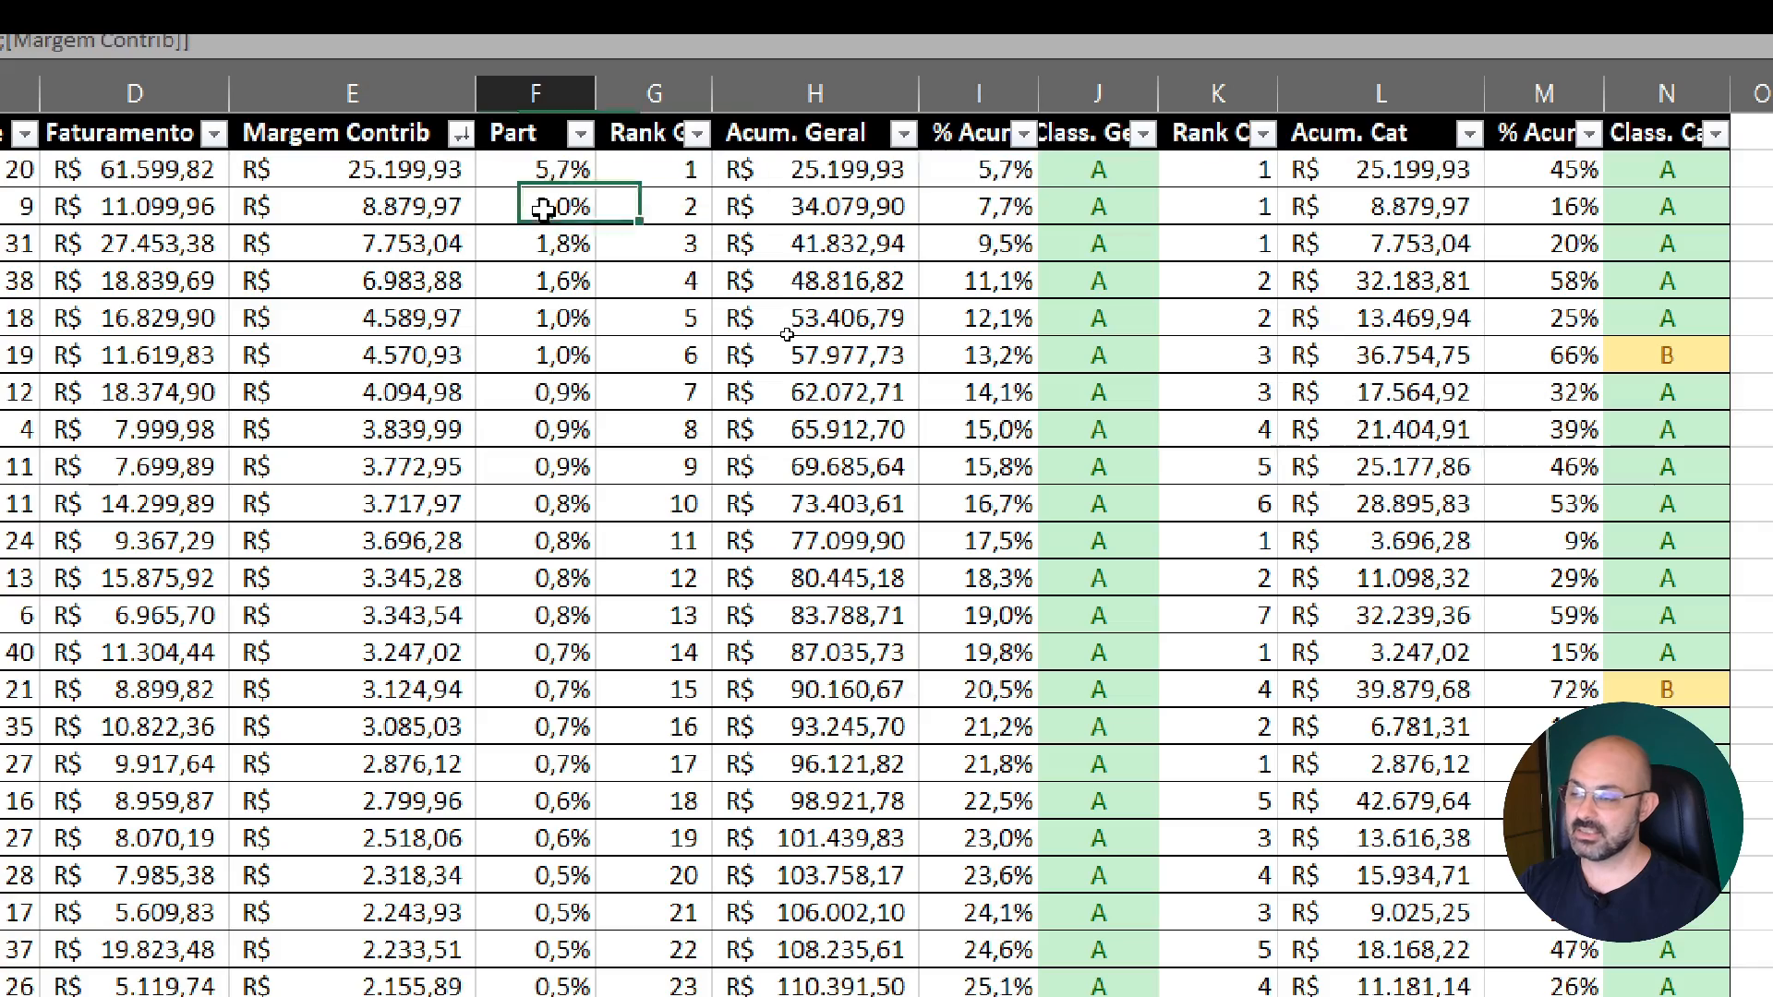
pyautogui.click(995, 208)
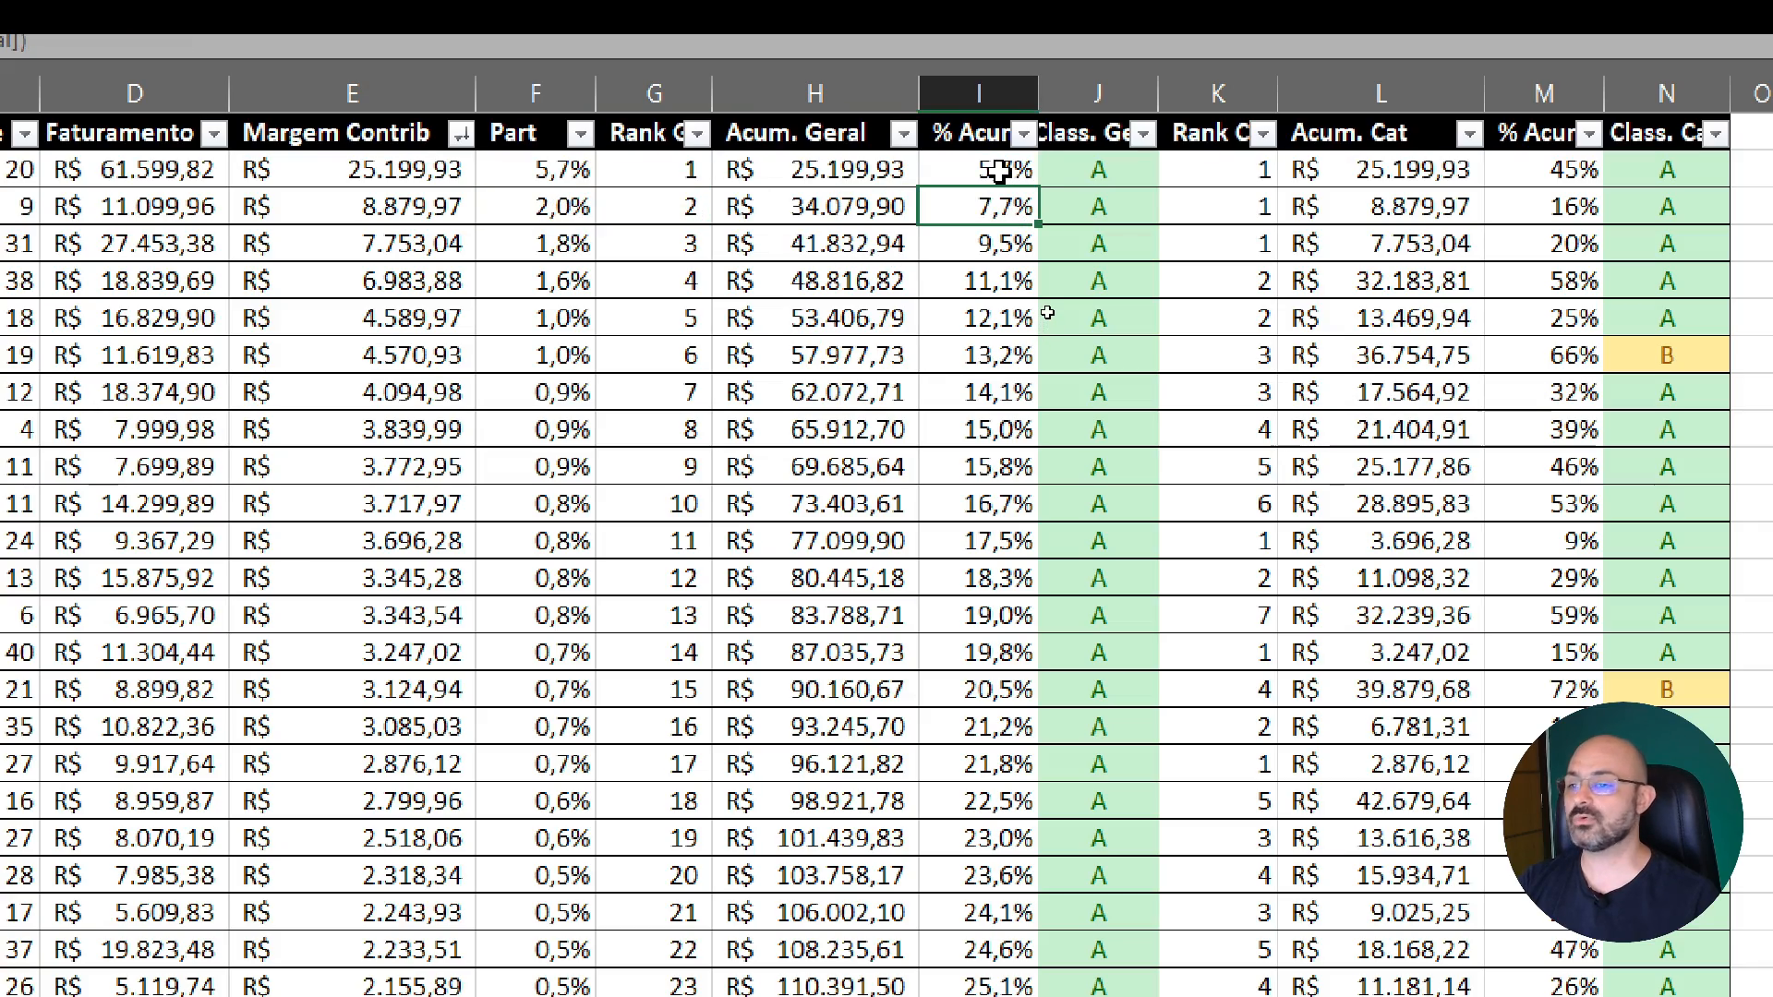
# Follow the overall accumulated percentage down the table to find where it reaches the 60% limit between classes A and B
pyautogui.scroll(-20, 999, 173)
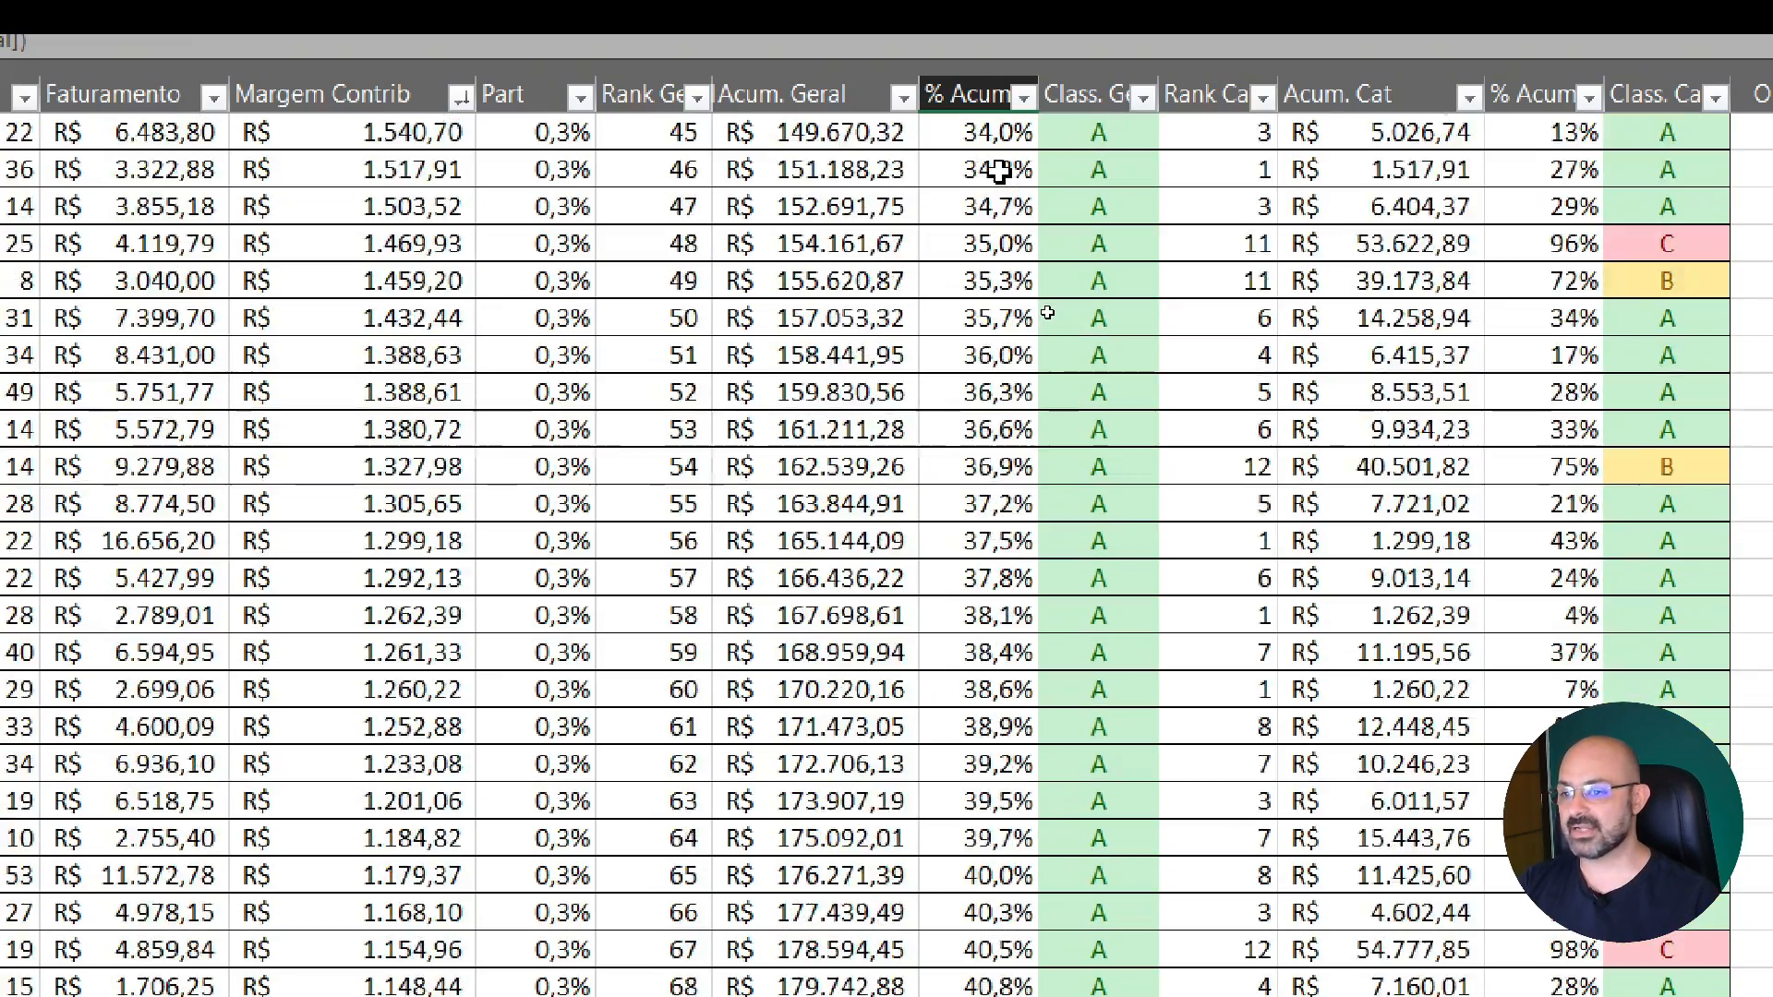
pyautogui.scroll(-20, 1000, 173)
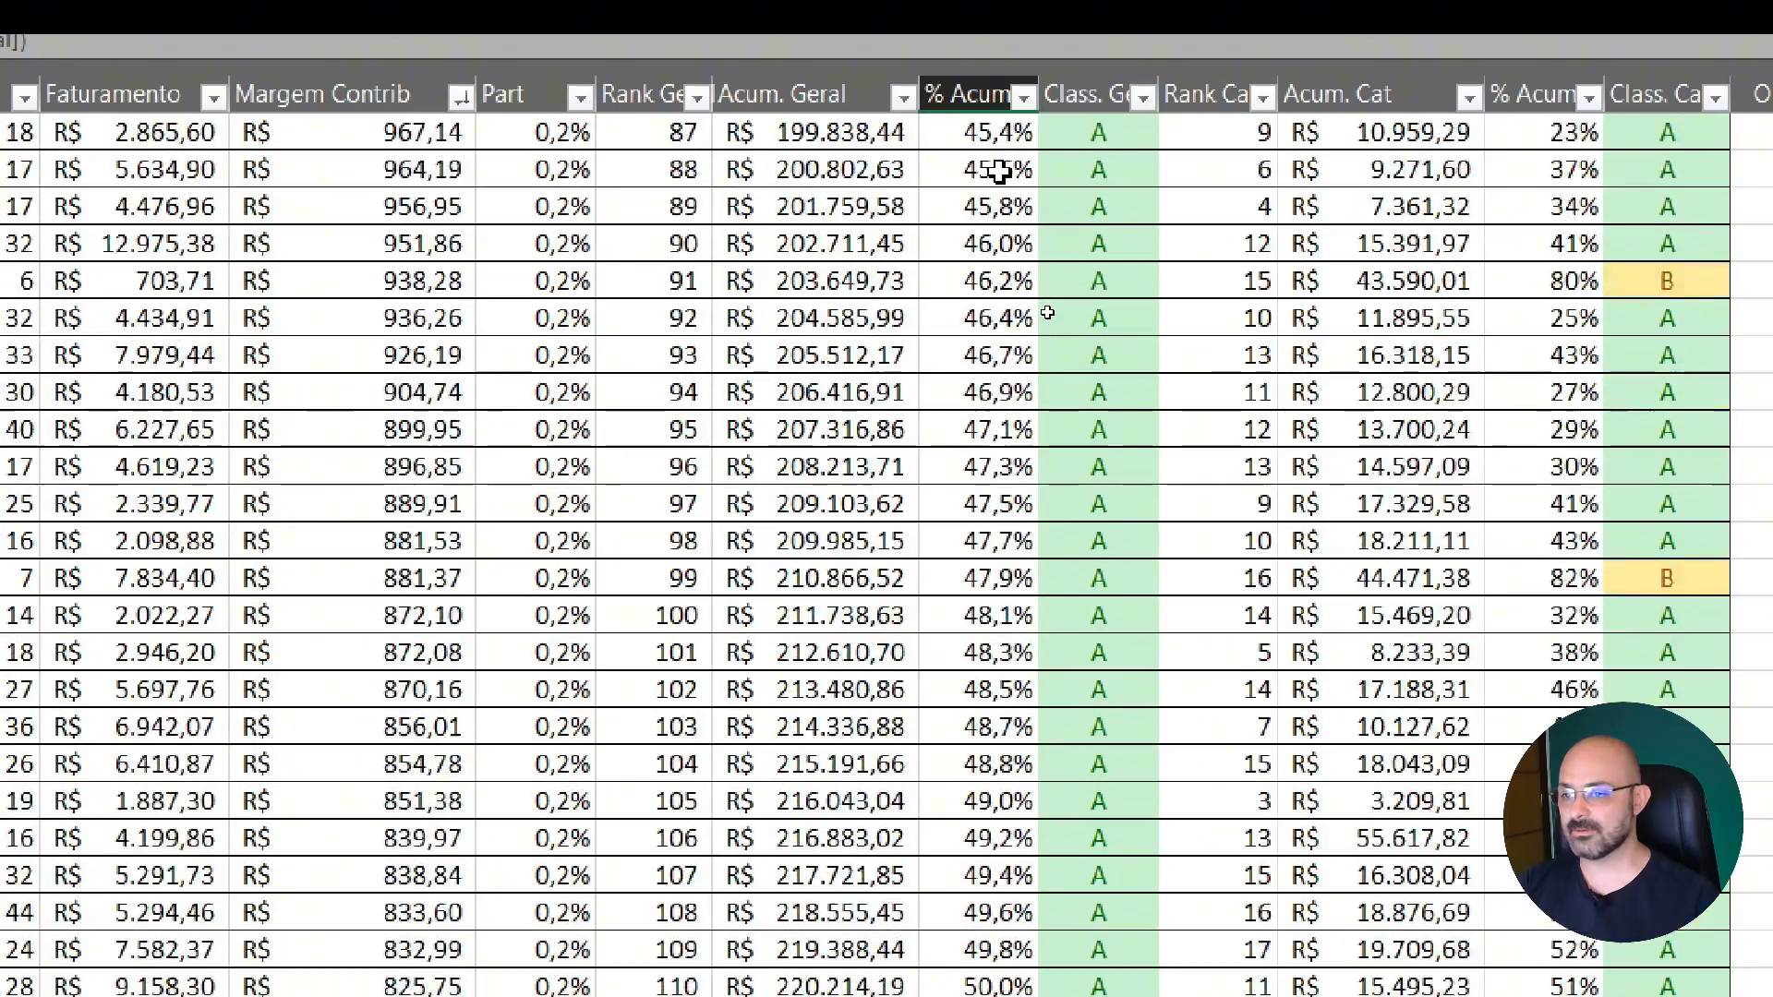
pyautogui.scroll(-1, 988, 373)
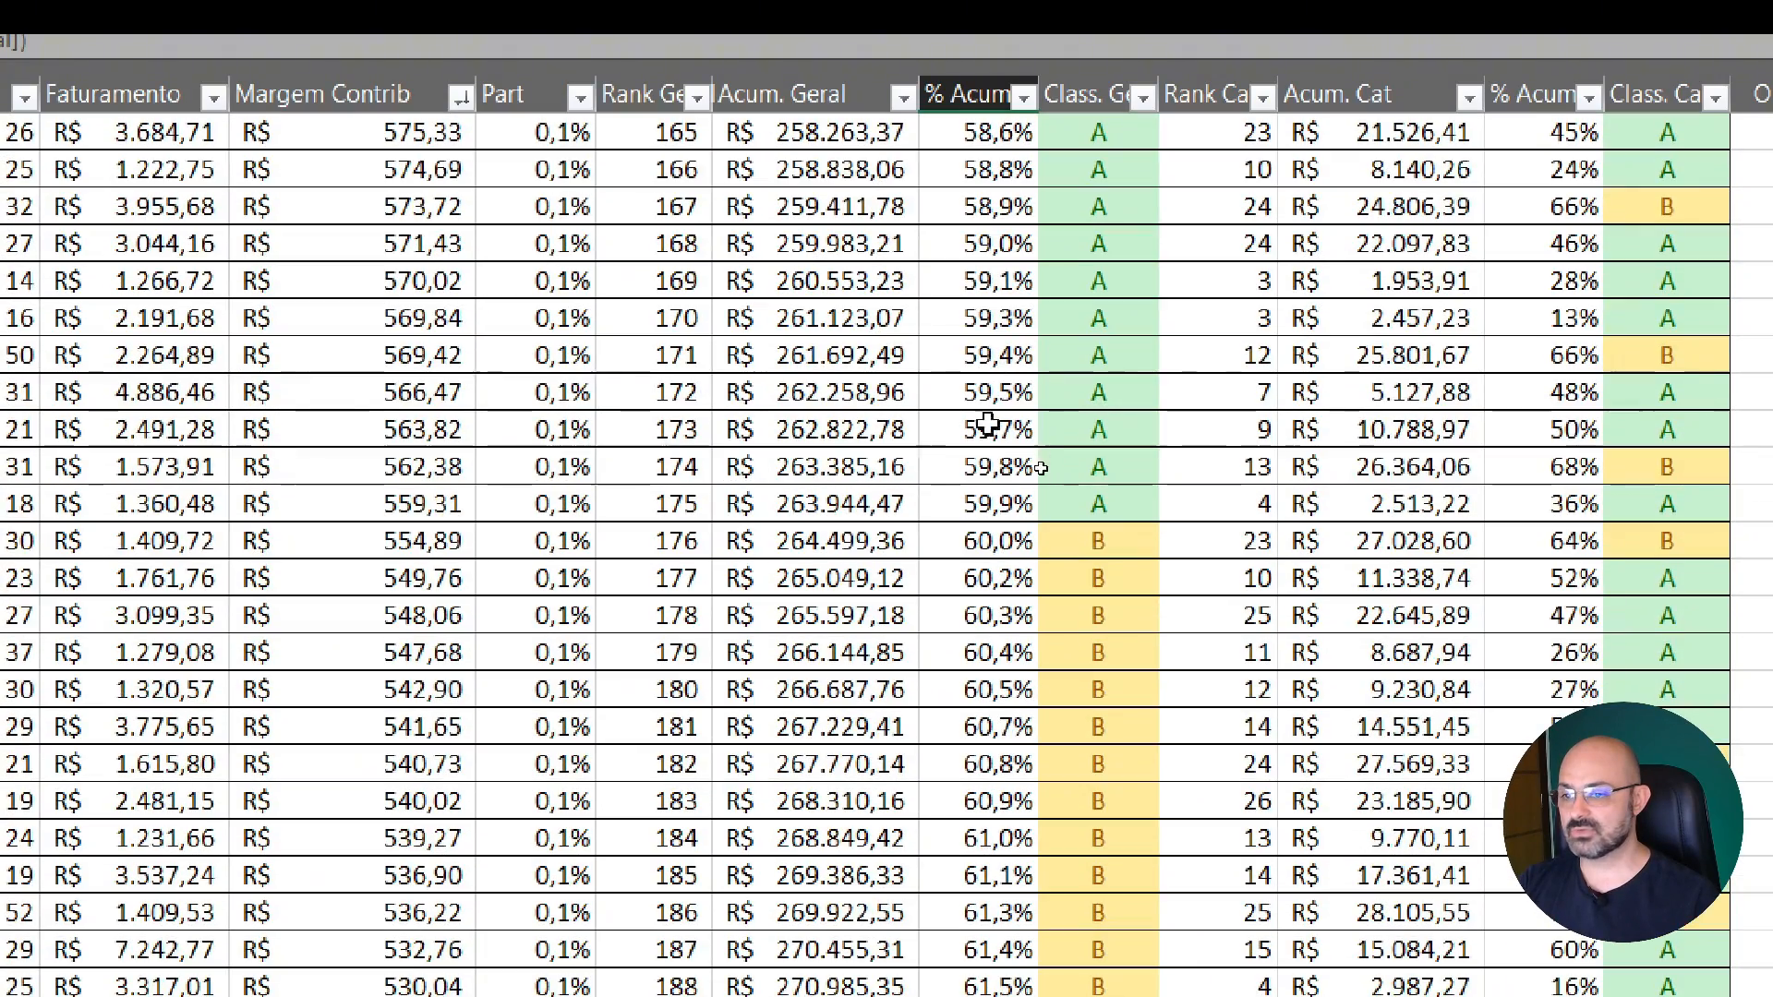
pyautogui.click(1002, 507)
pyautogui.scroll(-1, 1002, 507)
pyautogui.click(980, 426)
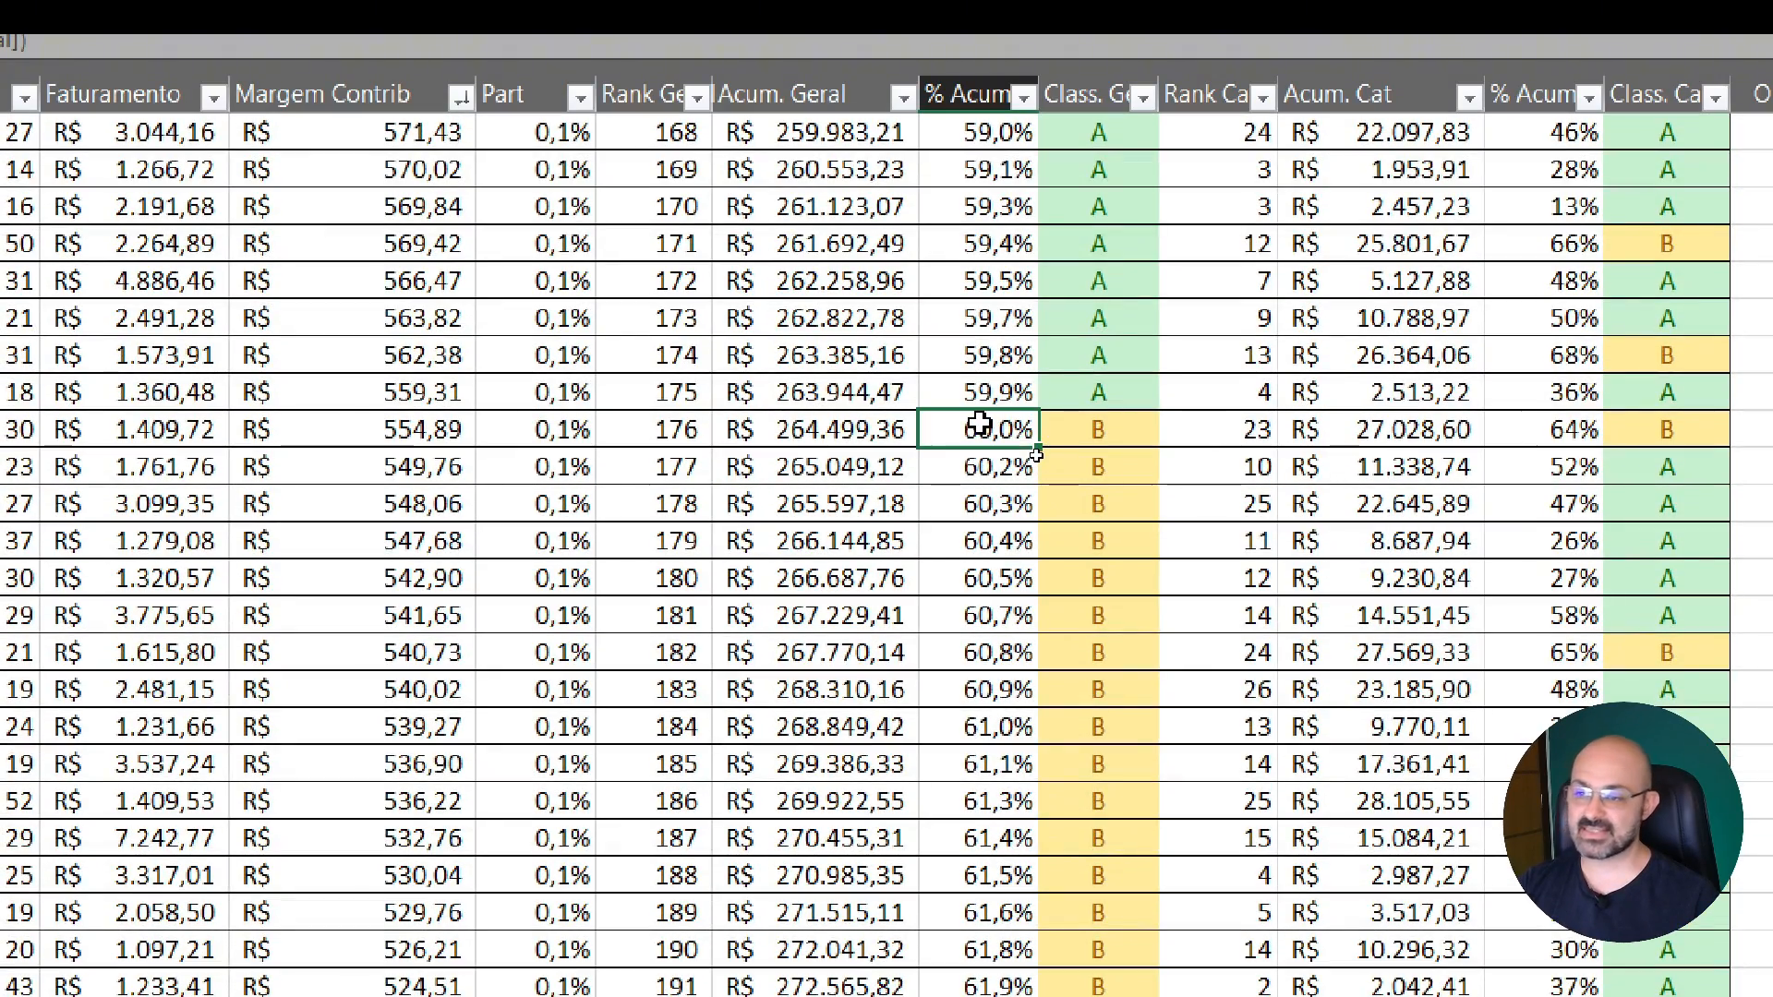
pyautogui.click(1023, 391)
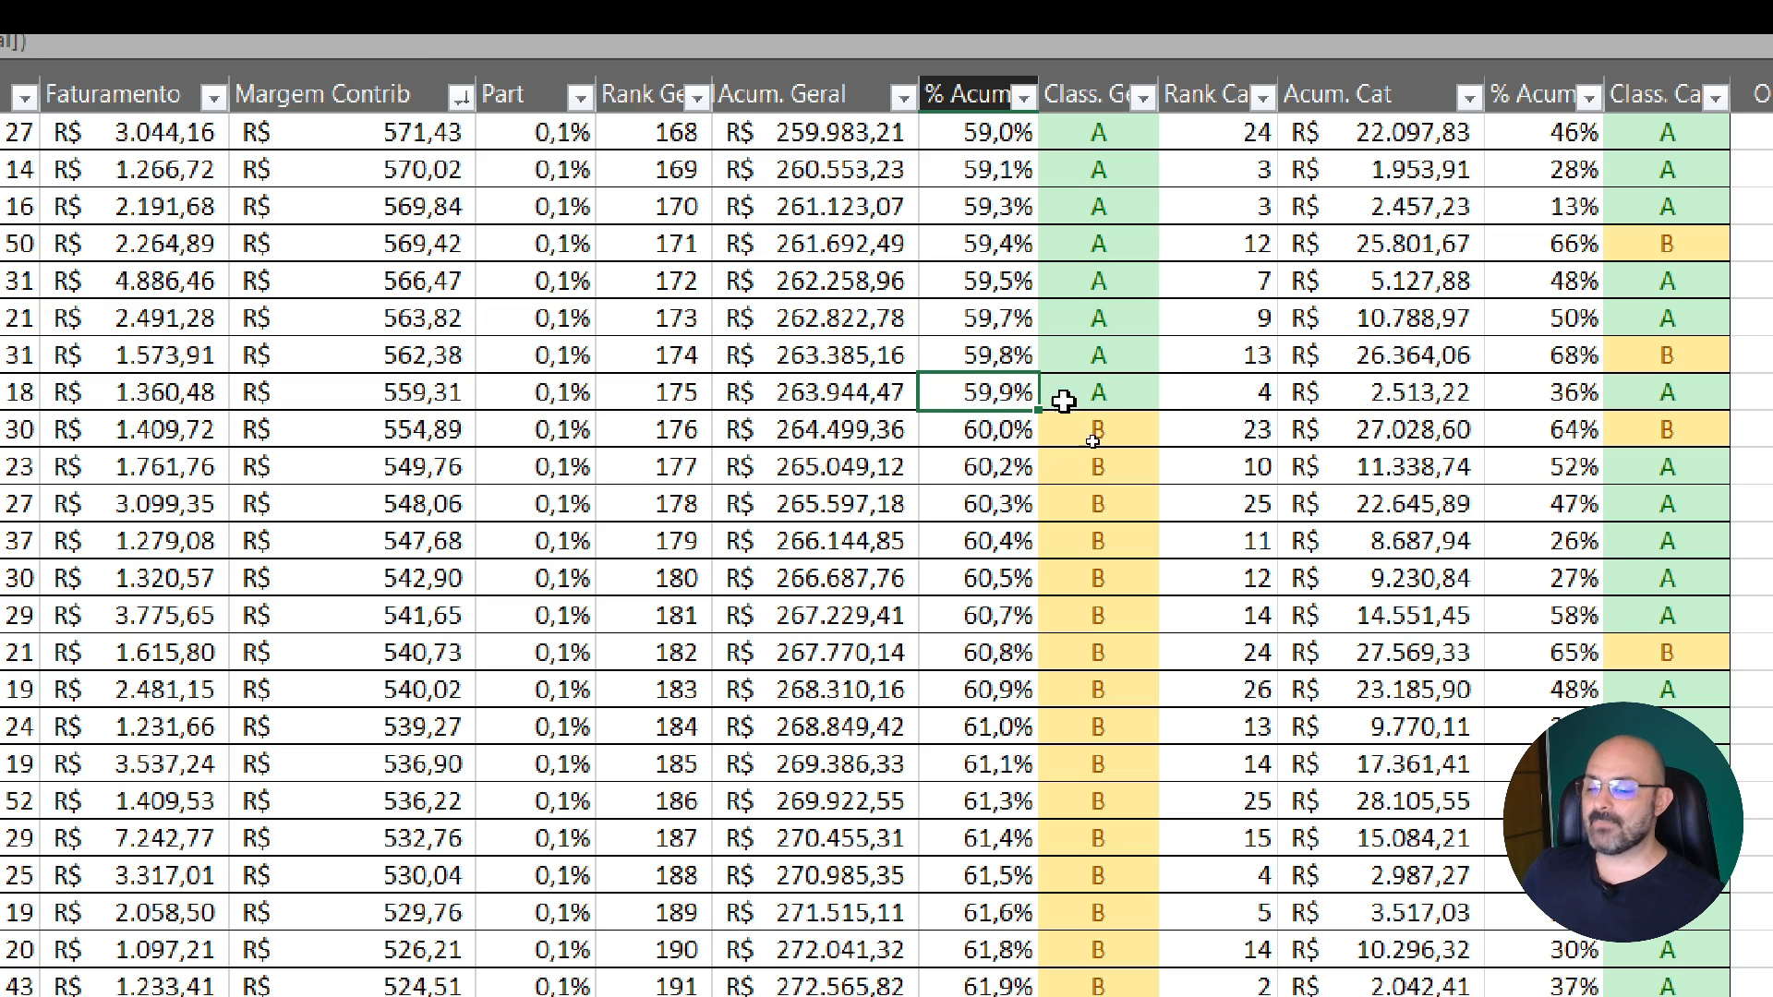
# Check the overall class, rank and accumulated percentage of the last class A product
pyautogui.click(1141, 395)
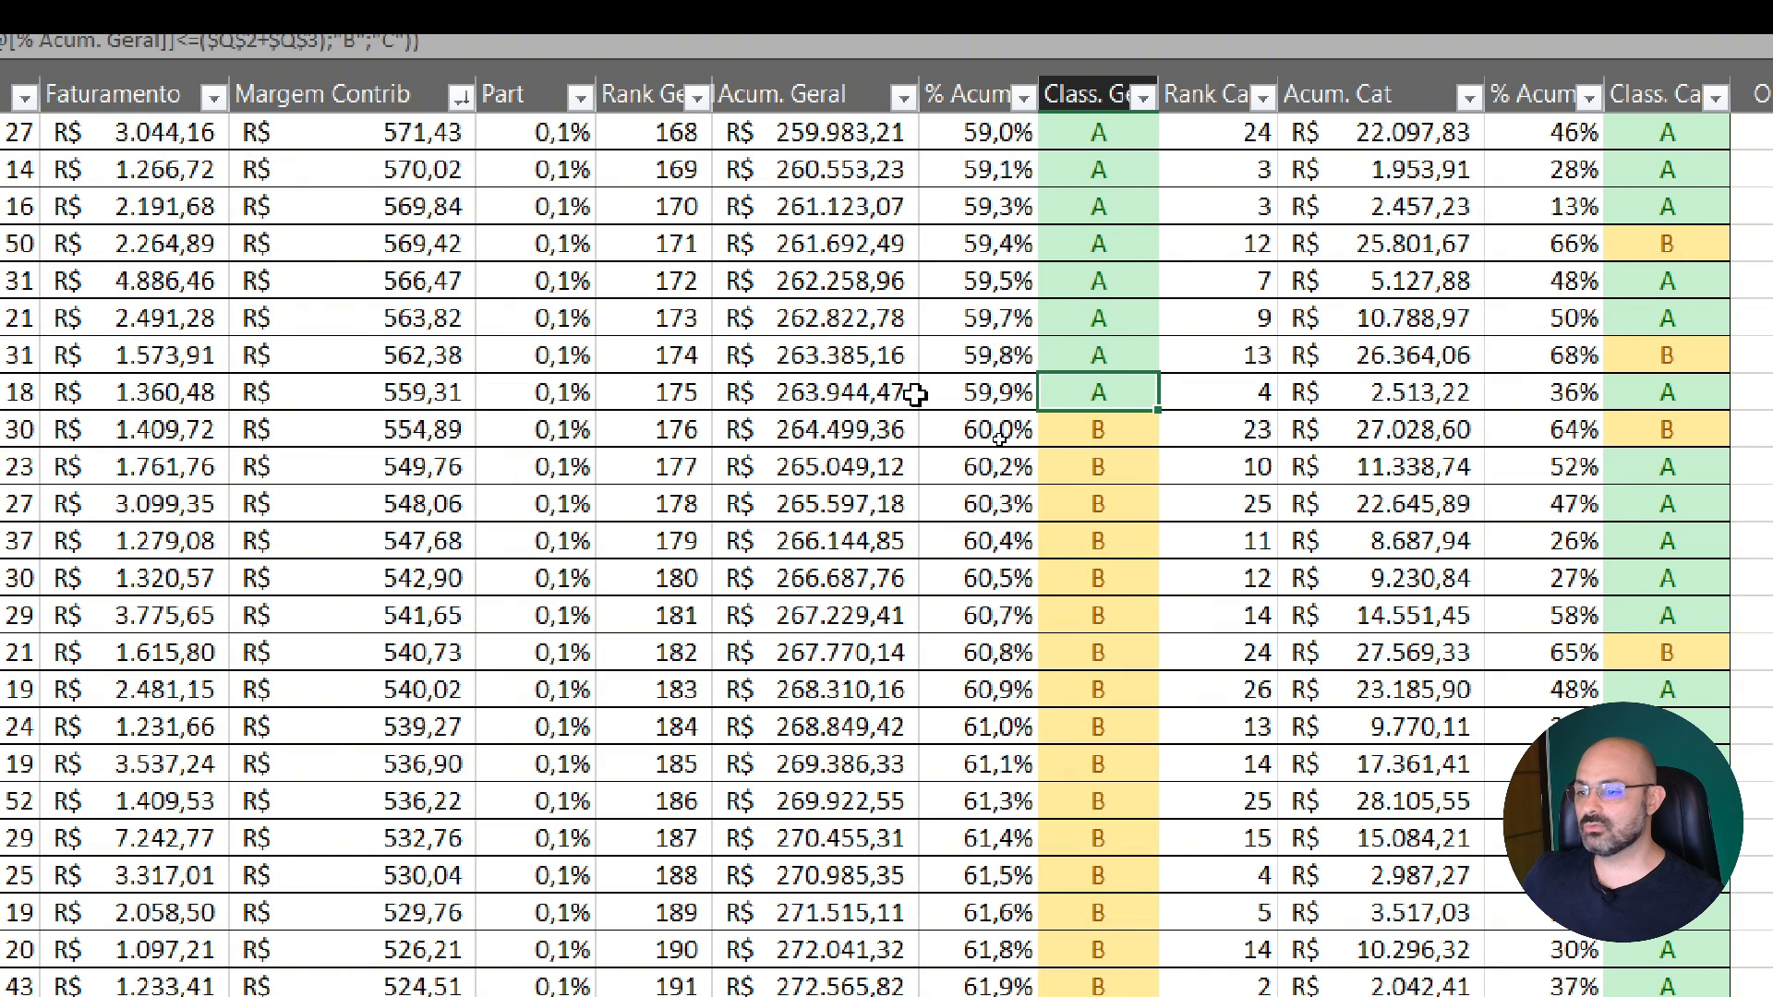
pyautogui.click(691, 404)
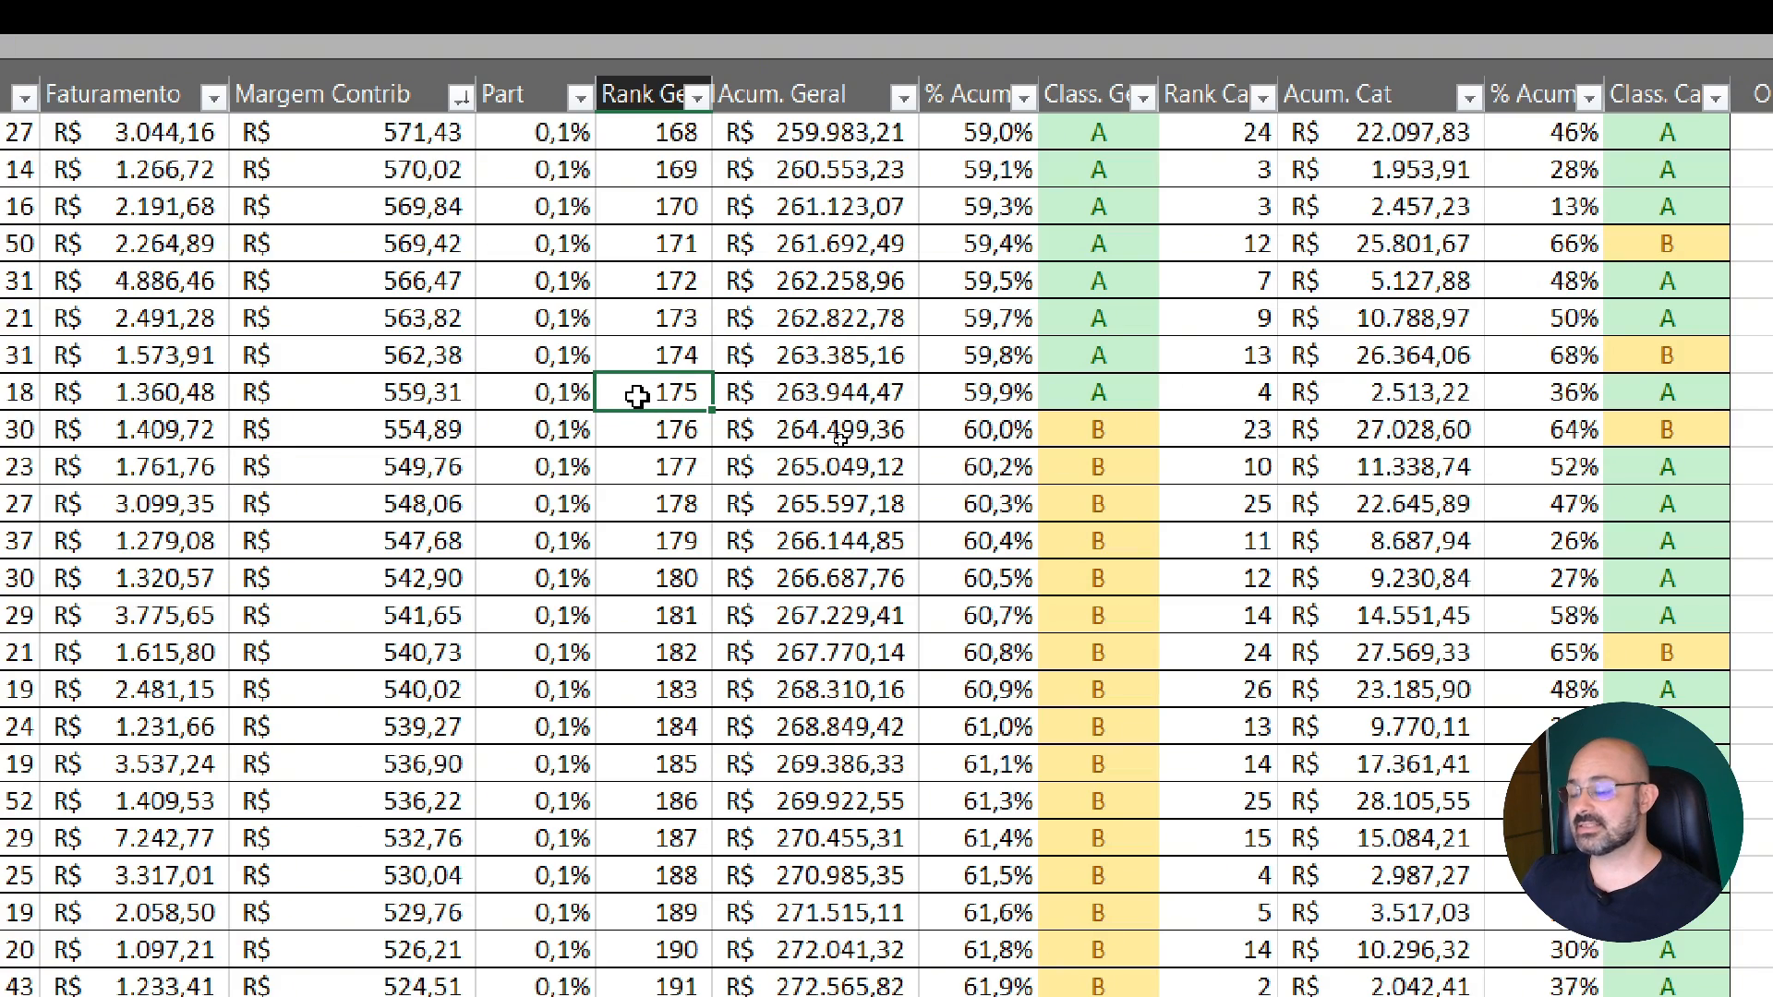
pyautogui.click(981, 396)
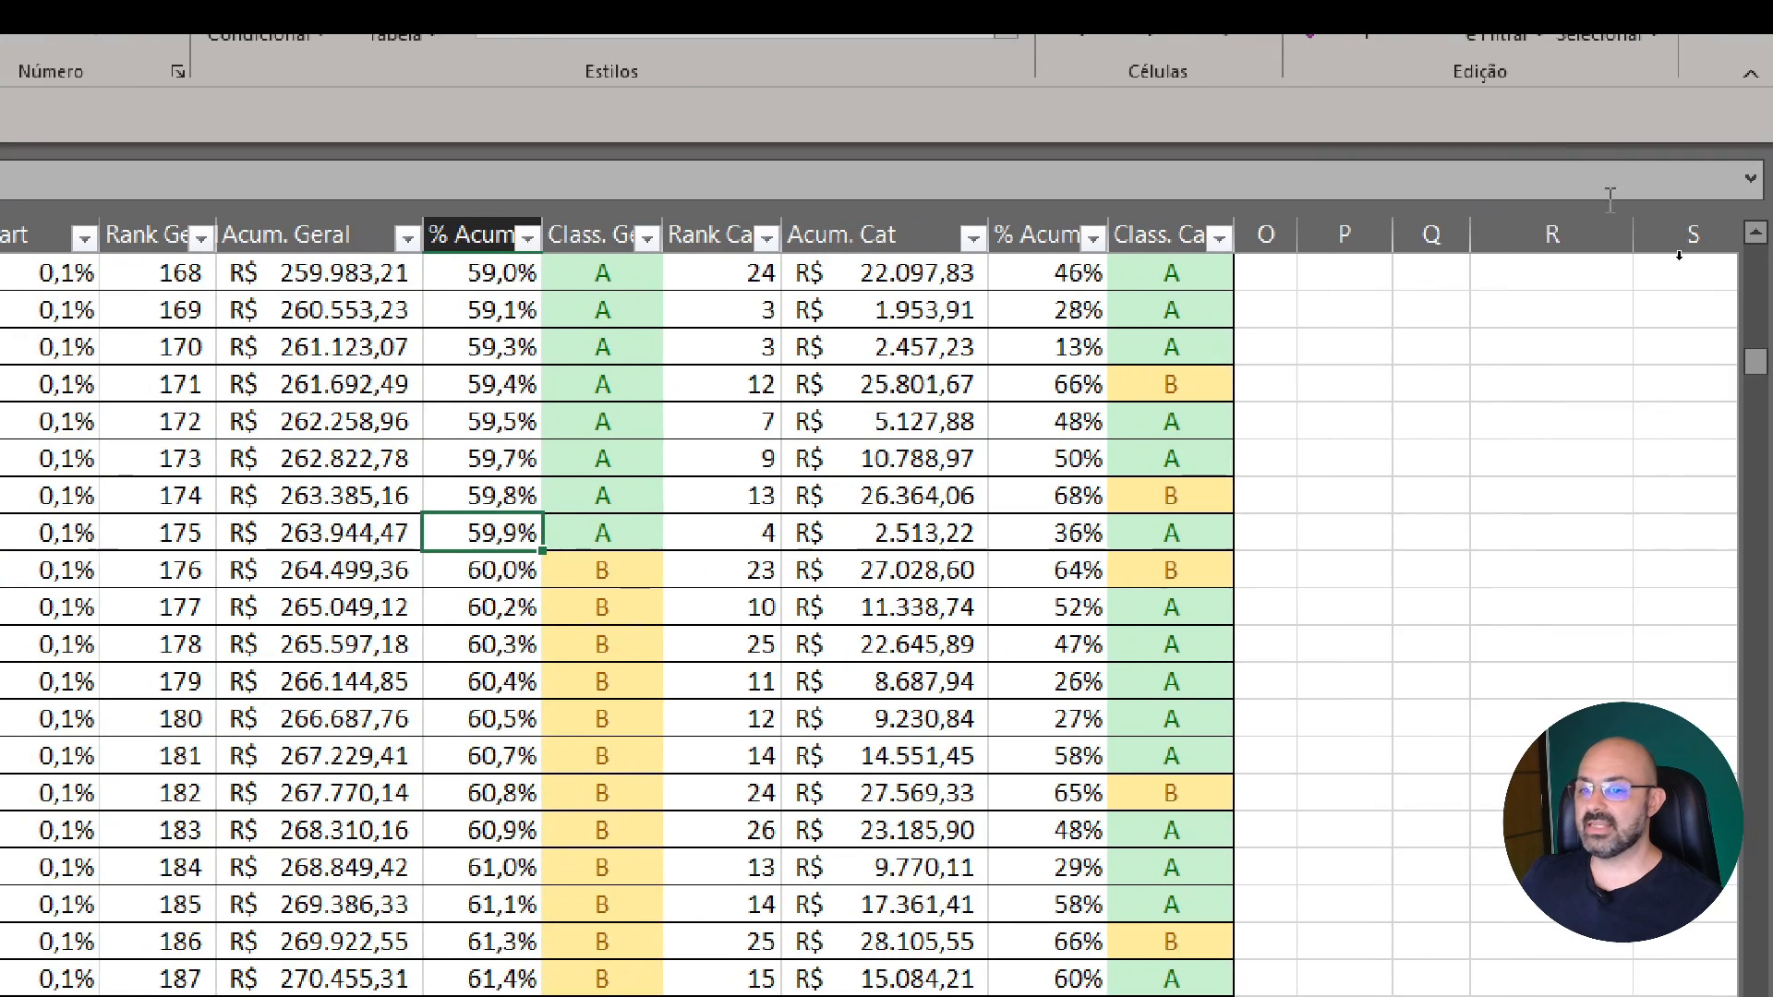
# Set the Margem percentages in the class summary table to 80% for class A and 15% for class B
pyautogui.scroll(20, 1515, 384)
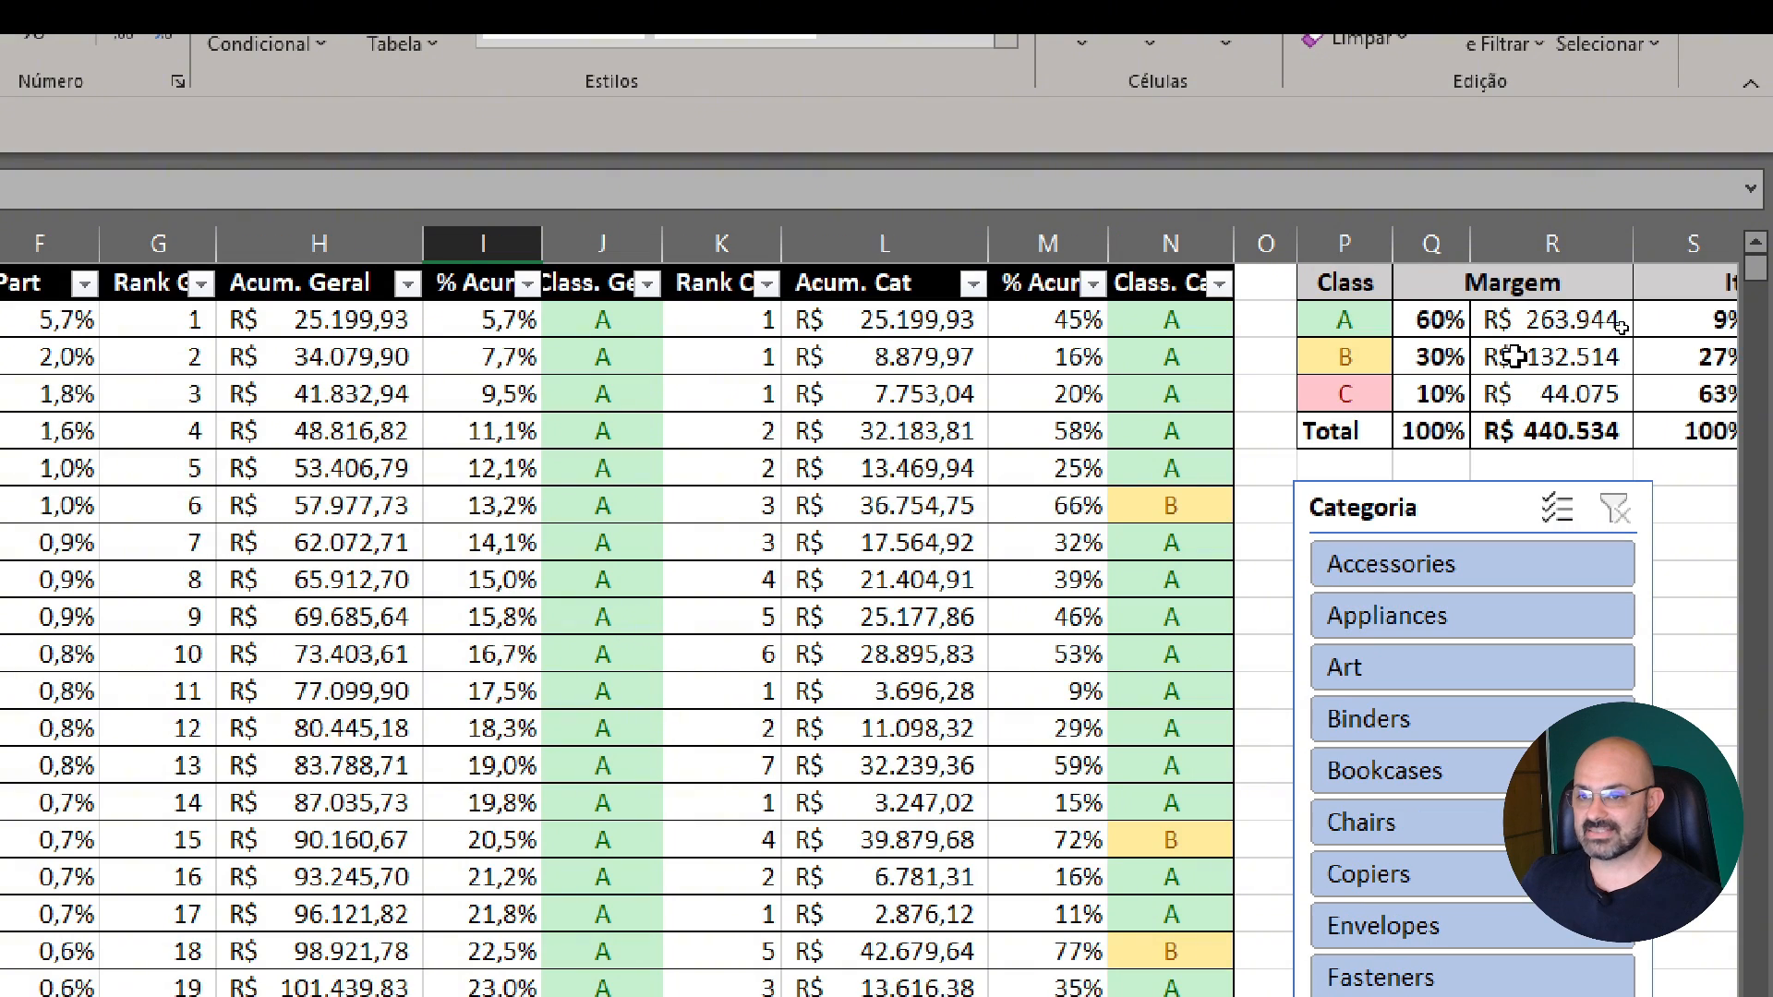
pyautogui.click(1432, 319)
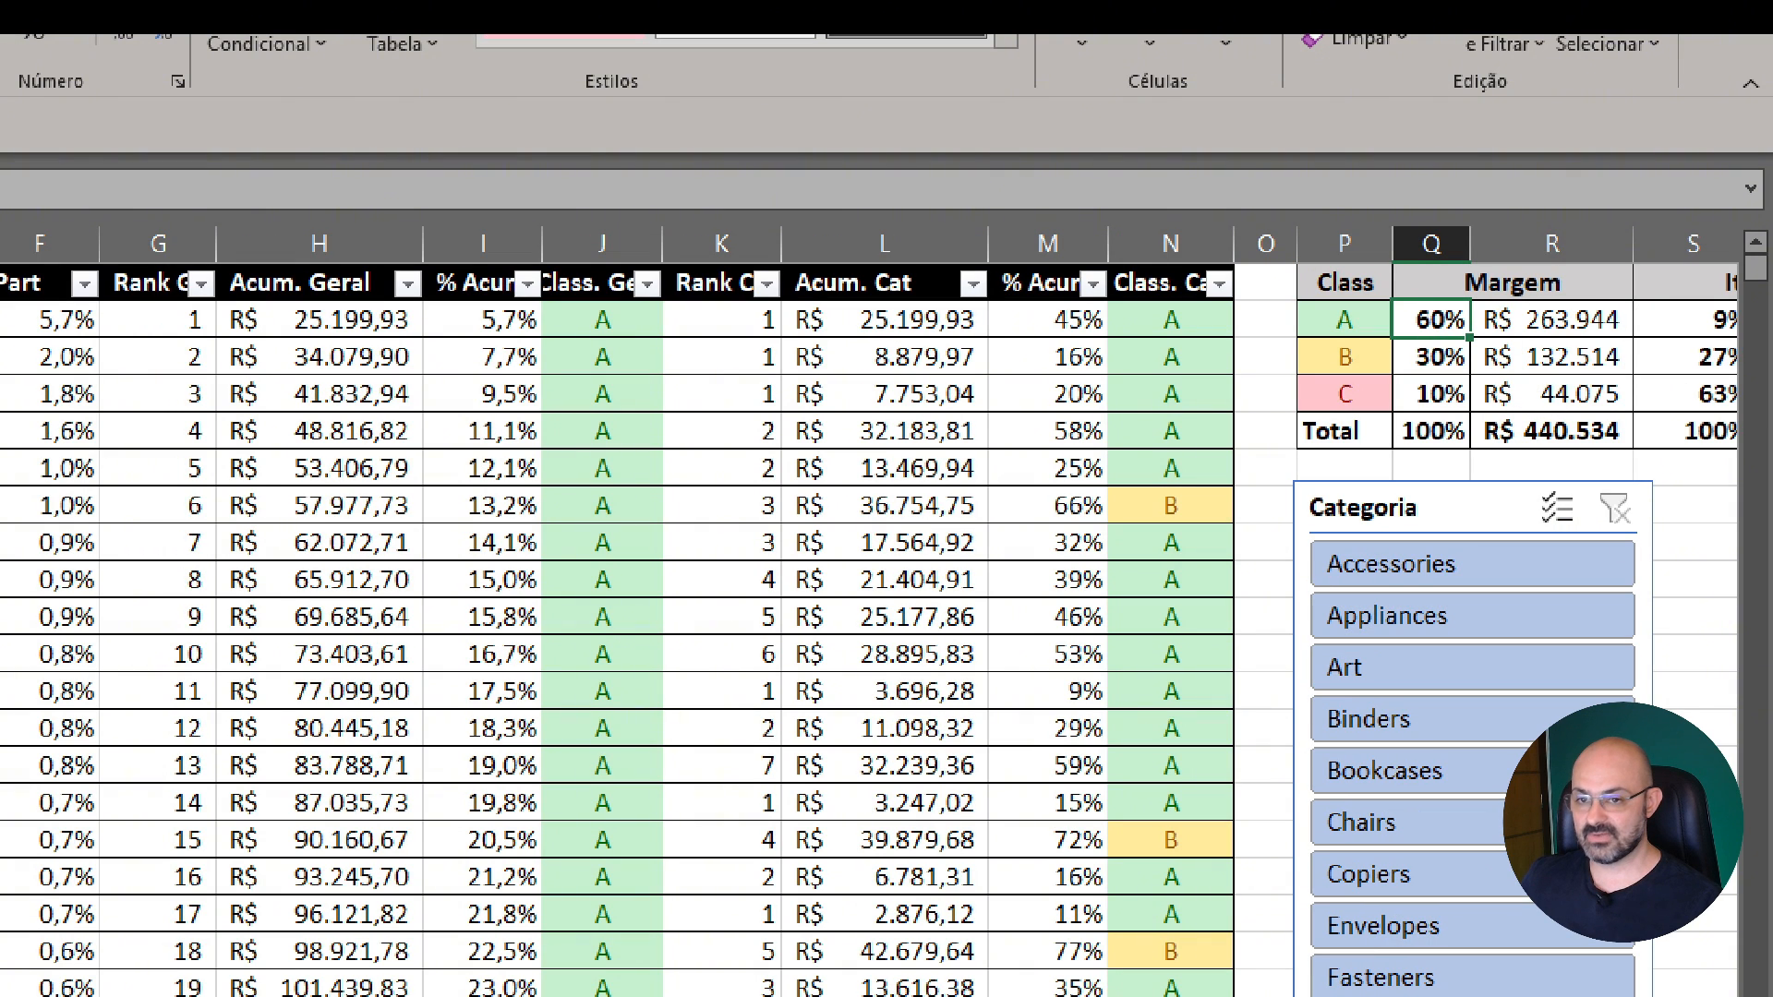
pyautogui.write('80')
pyautogui.press('Return')
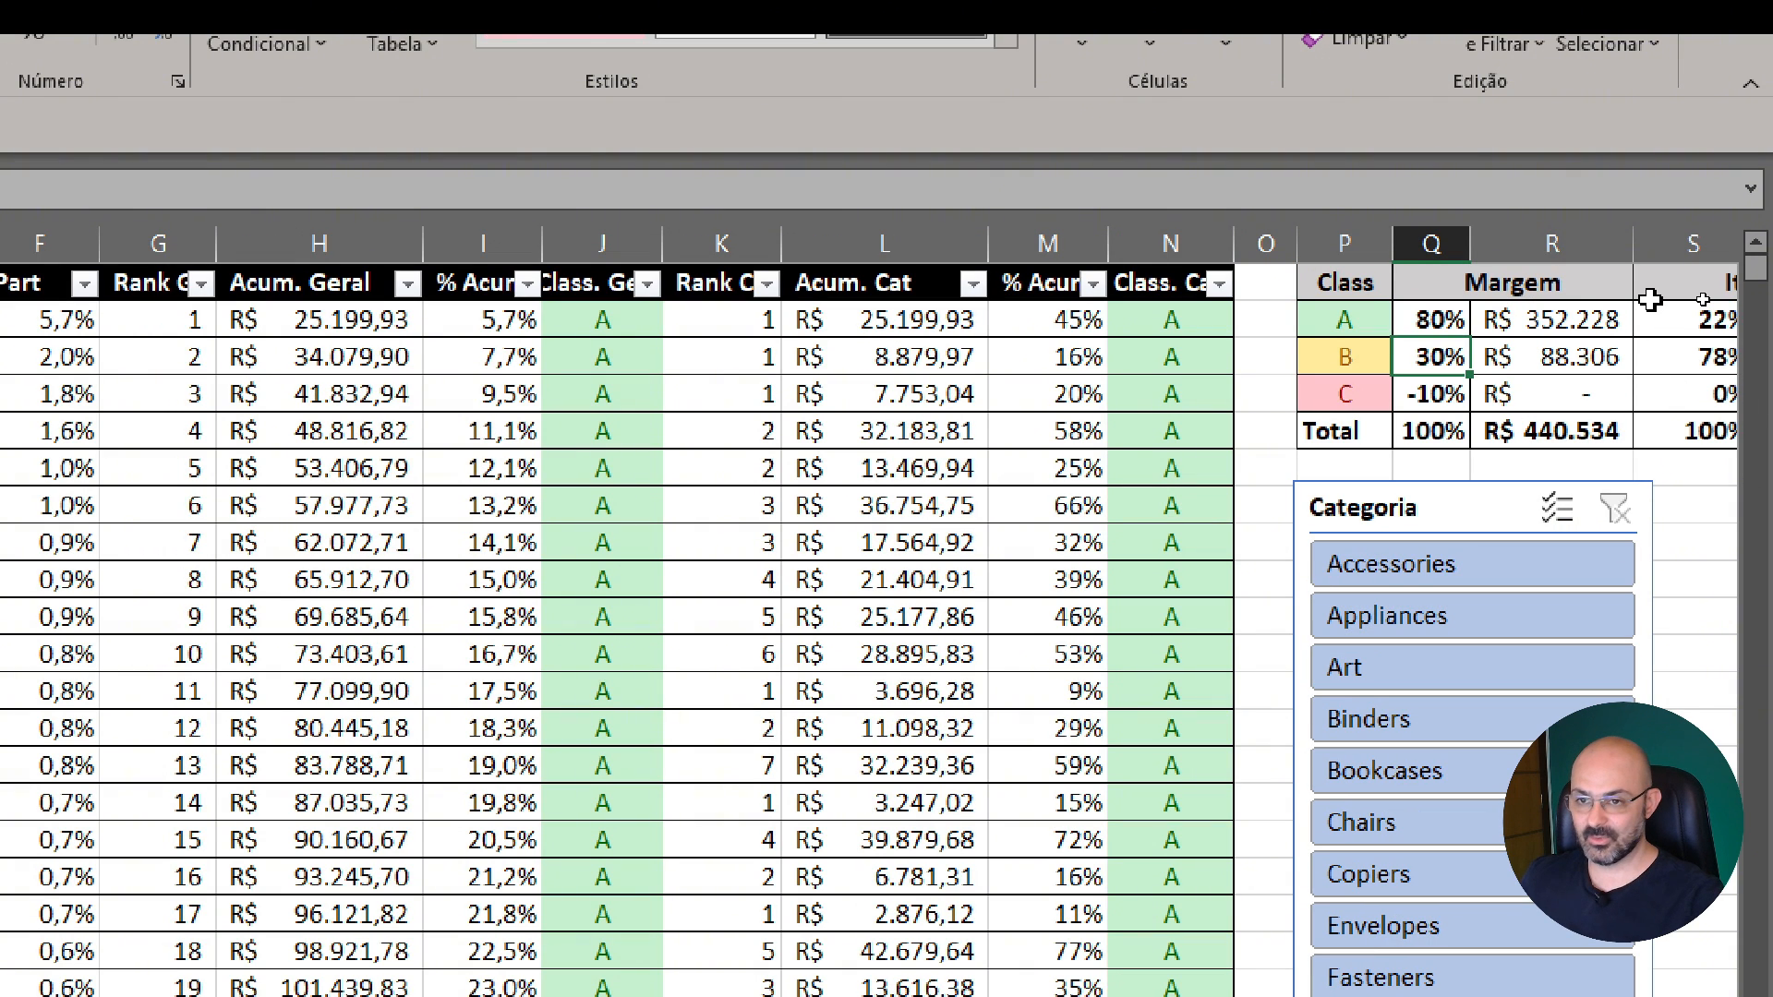
pyautogui.write('15')
pyautogui.press('Return')
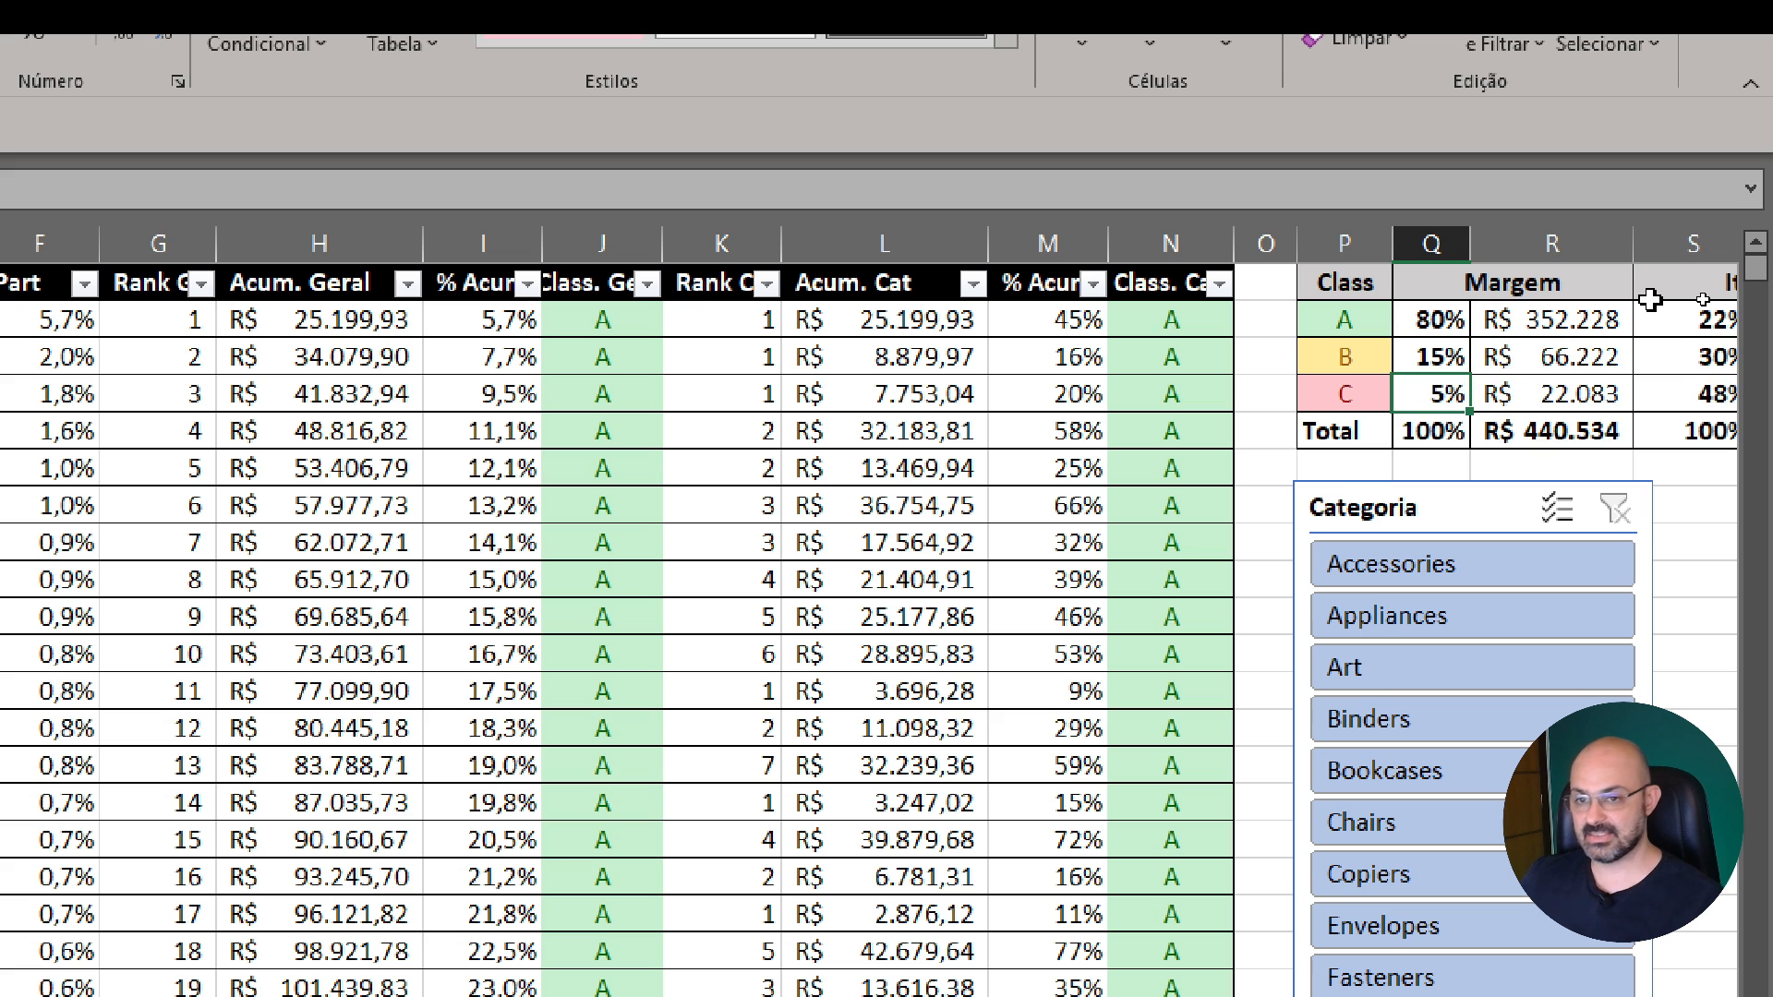
# Bring the full class summary table into view and check class A's recalculated margin amount
pyautogui.click(1683, 390)
pyautogui.hscroll(2, 1680, 388)
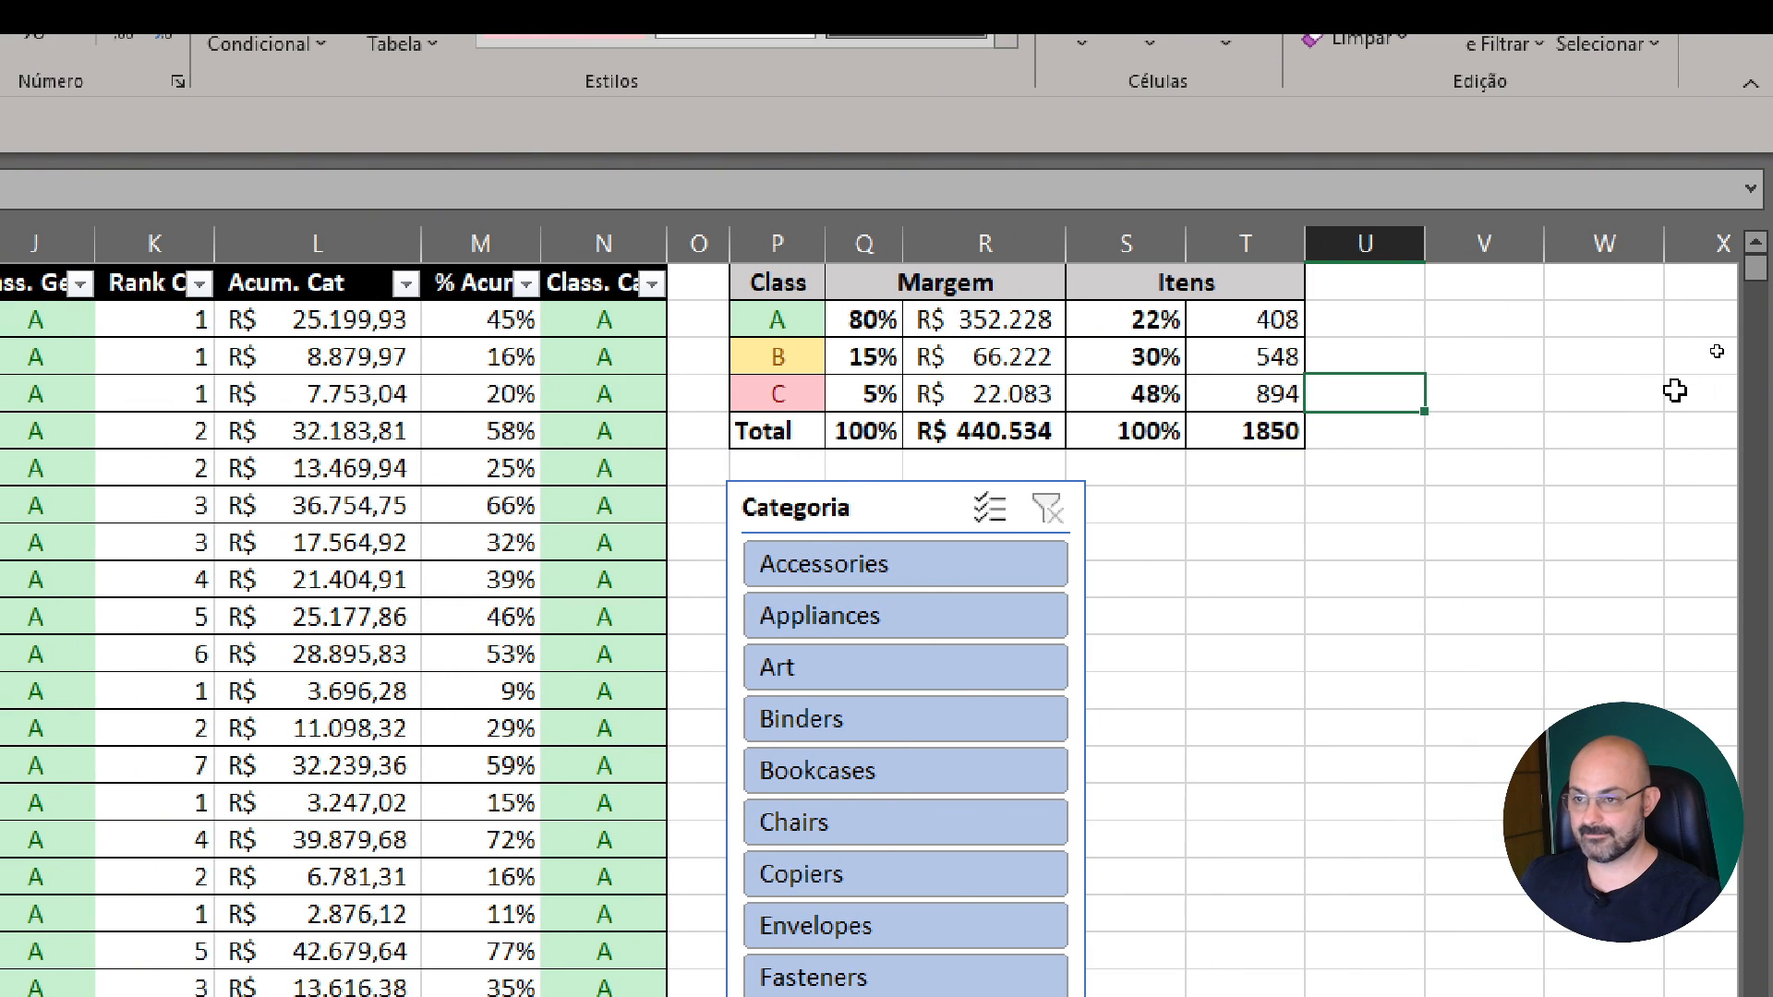
pyautogui.click(934, 319)
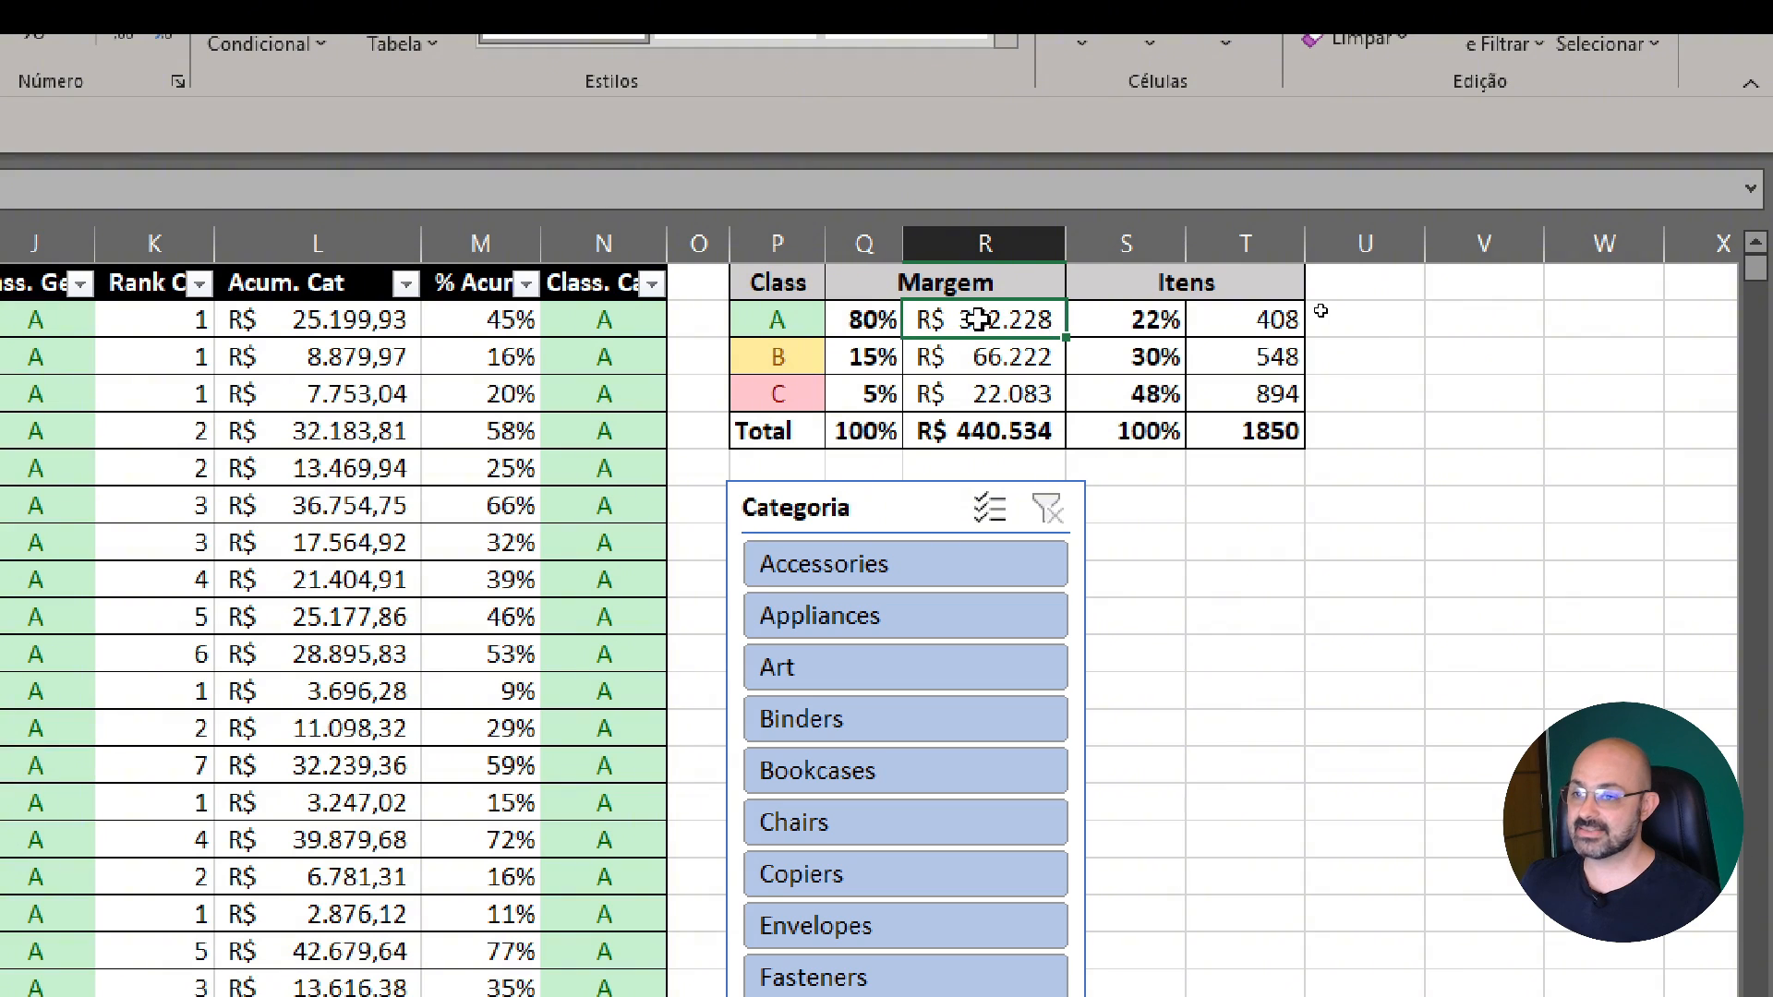
# Compare class A's margin percentage with its item count and item percentage in the class summary table
pyautogui.click(1265, 325)
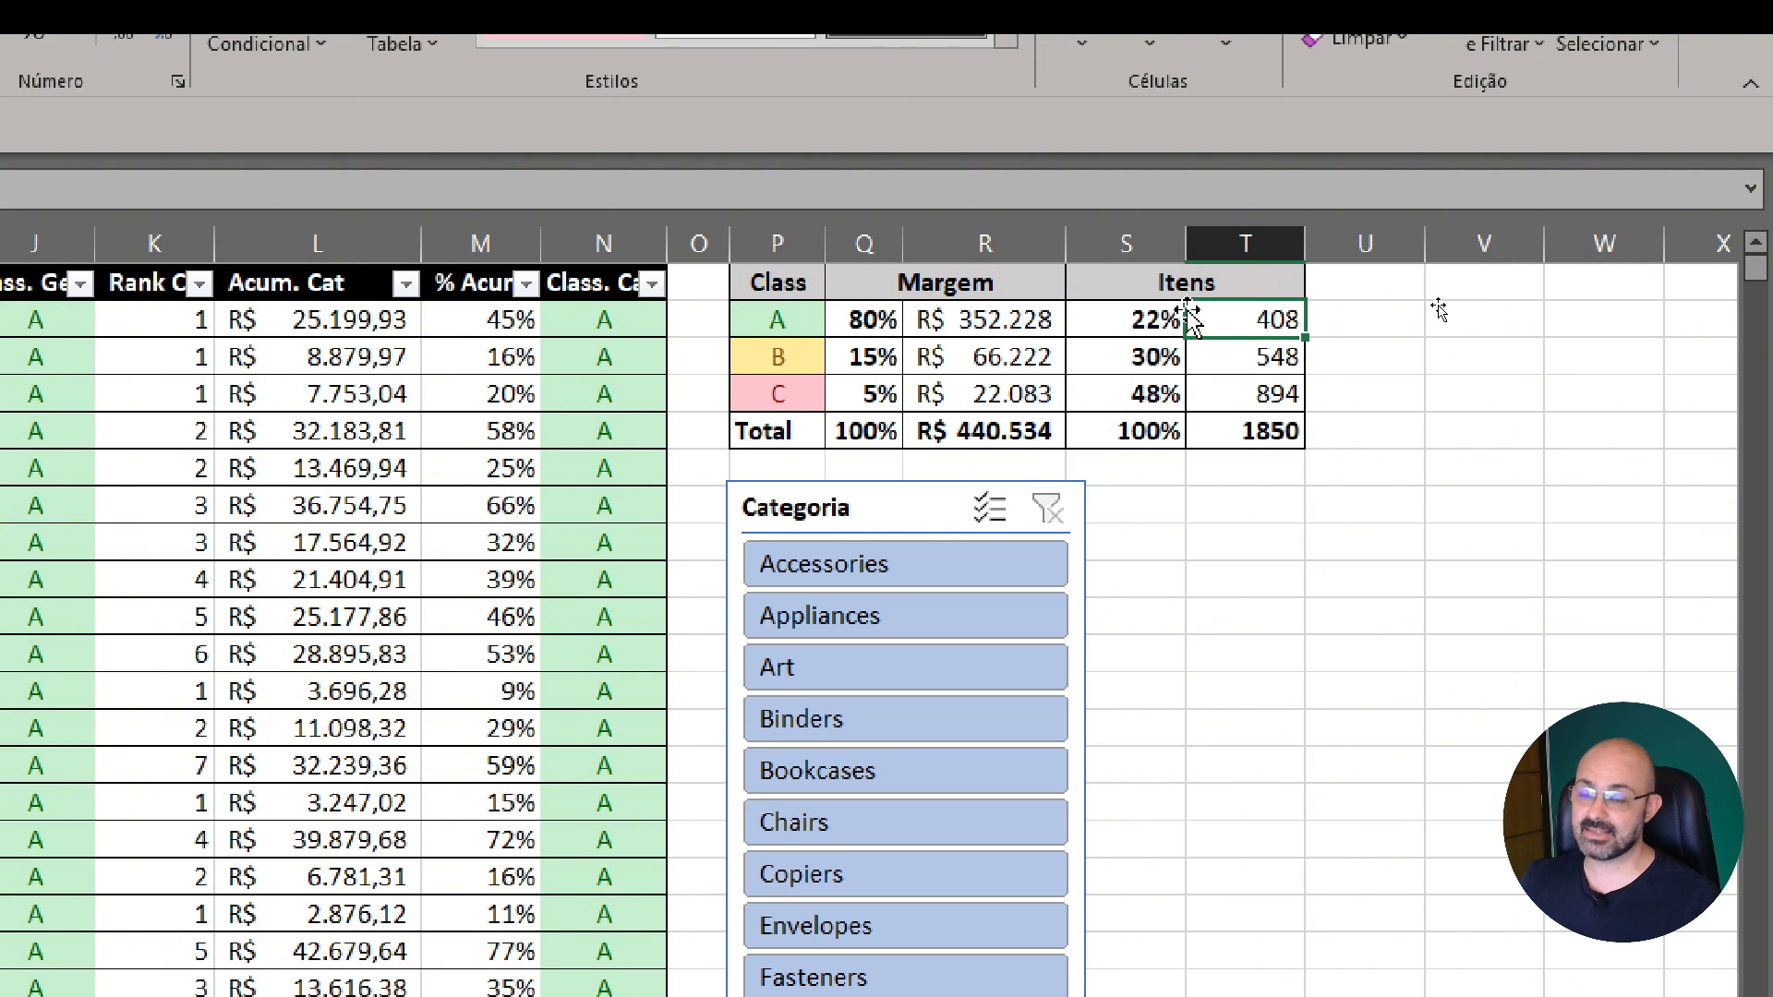
pyautogui.click(840, 330)
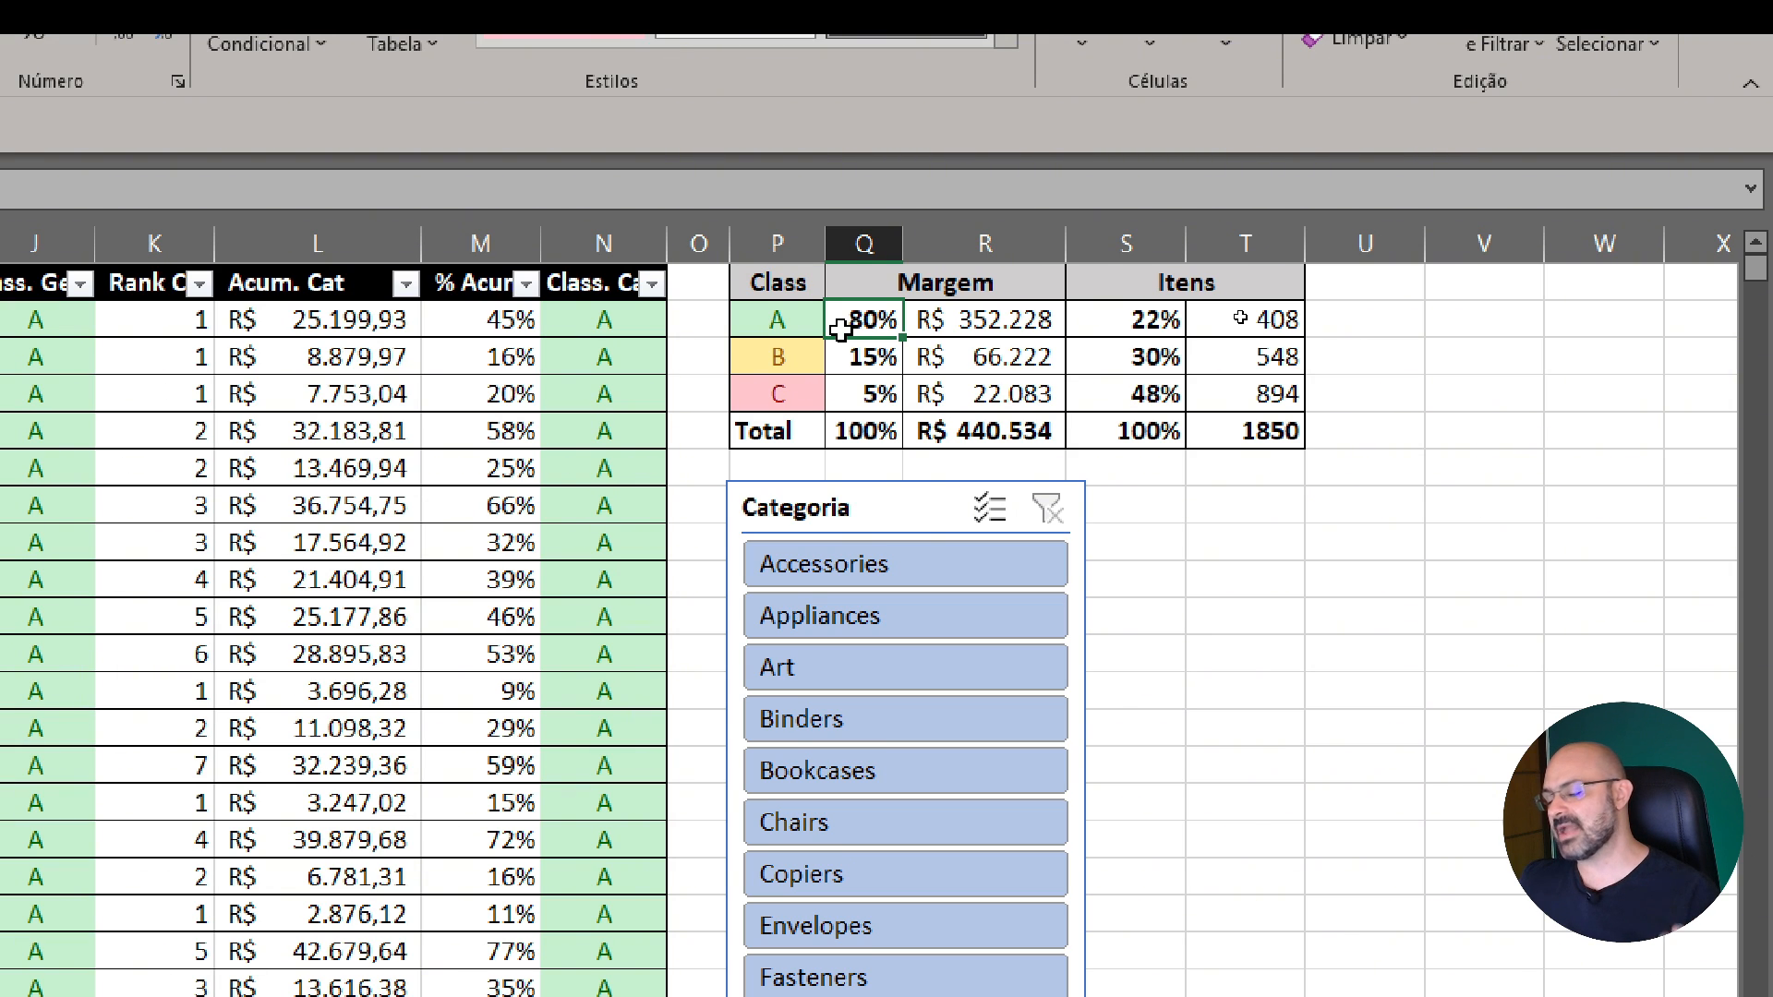
pyautogui.click(1149, 333)
pyautogui.click(846, 330)
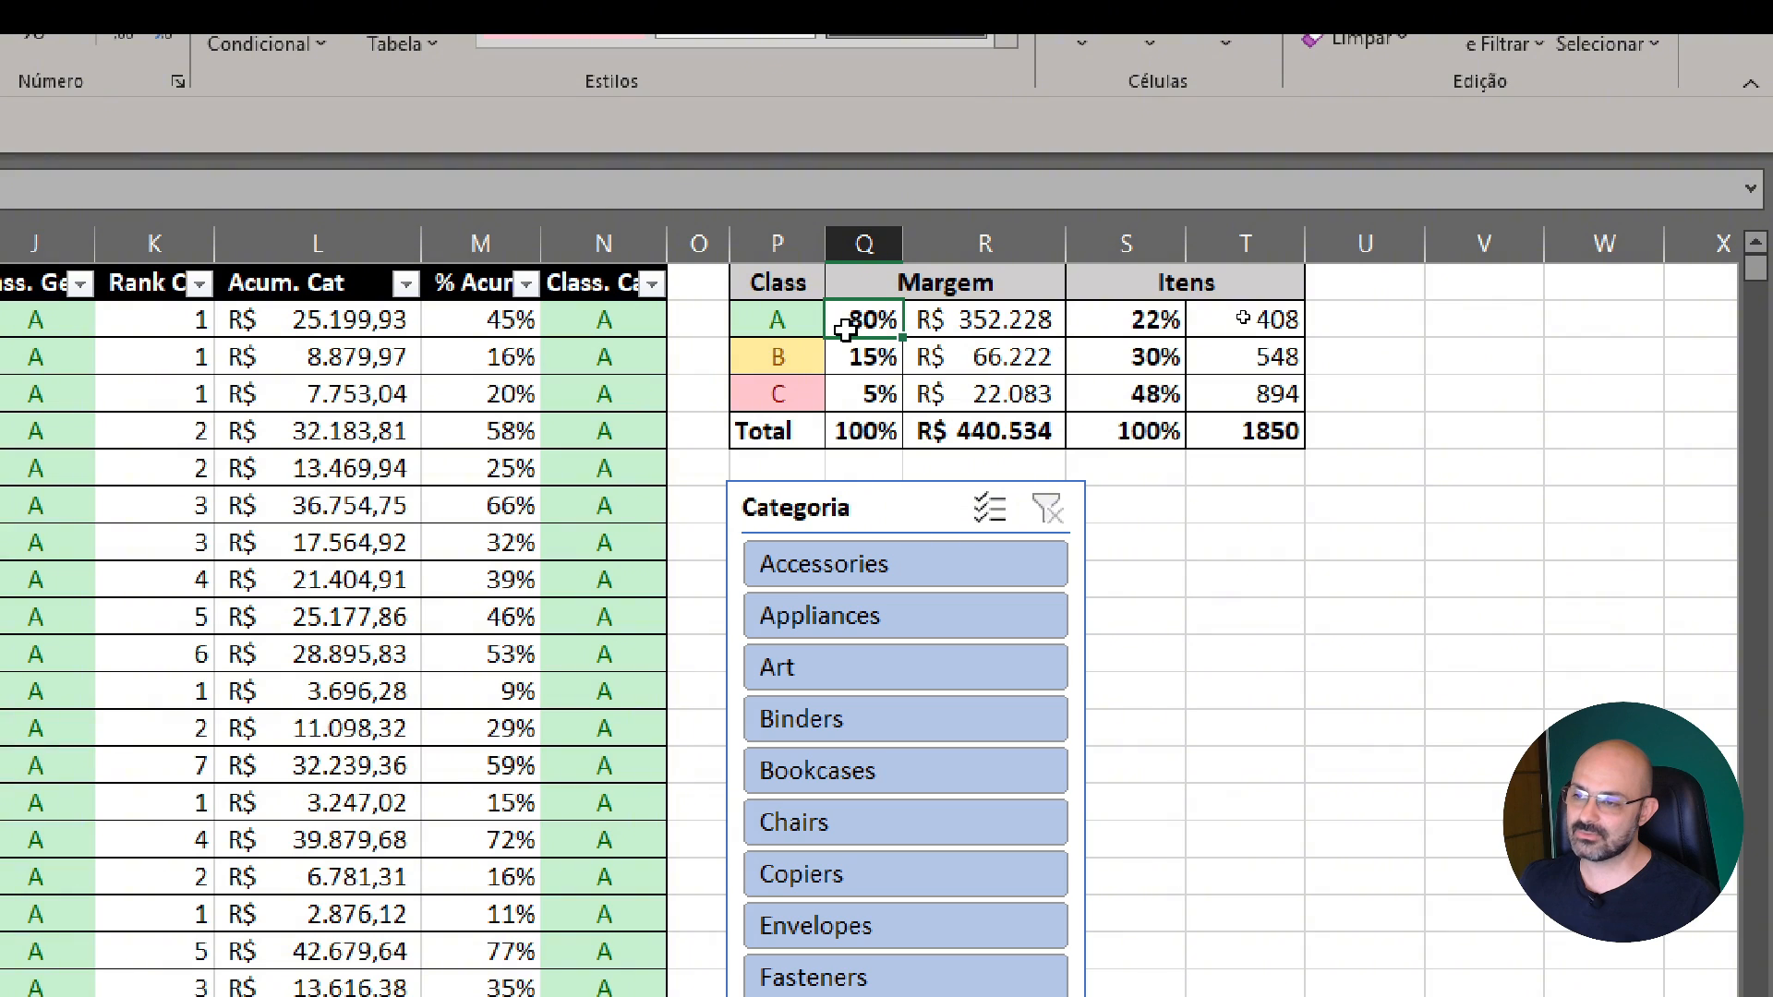
pyautogui.click(1117, 325)
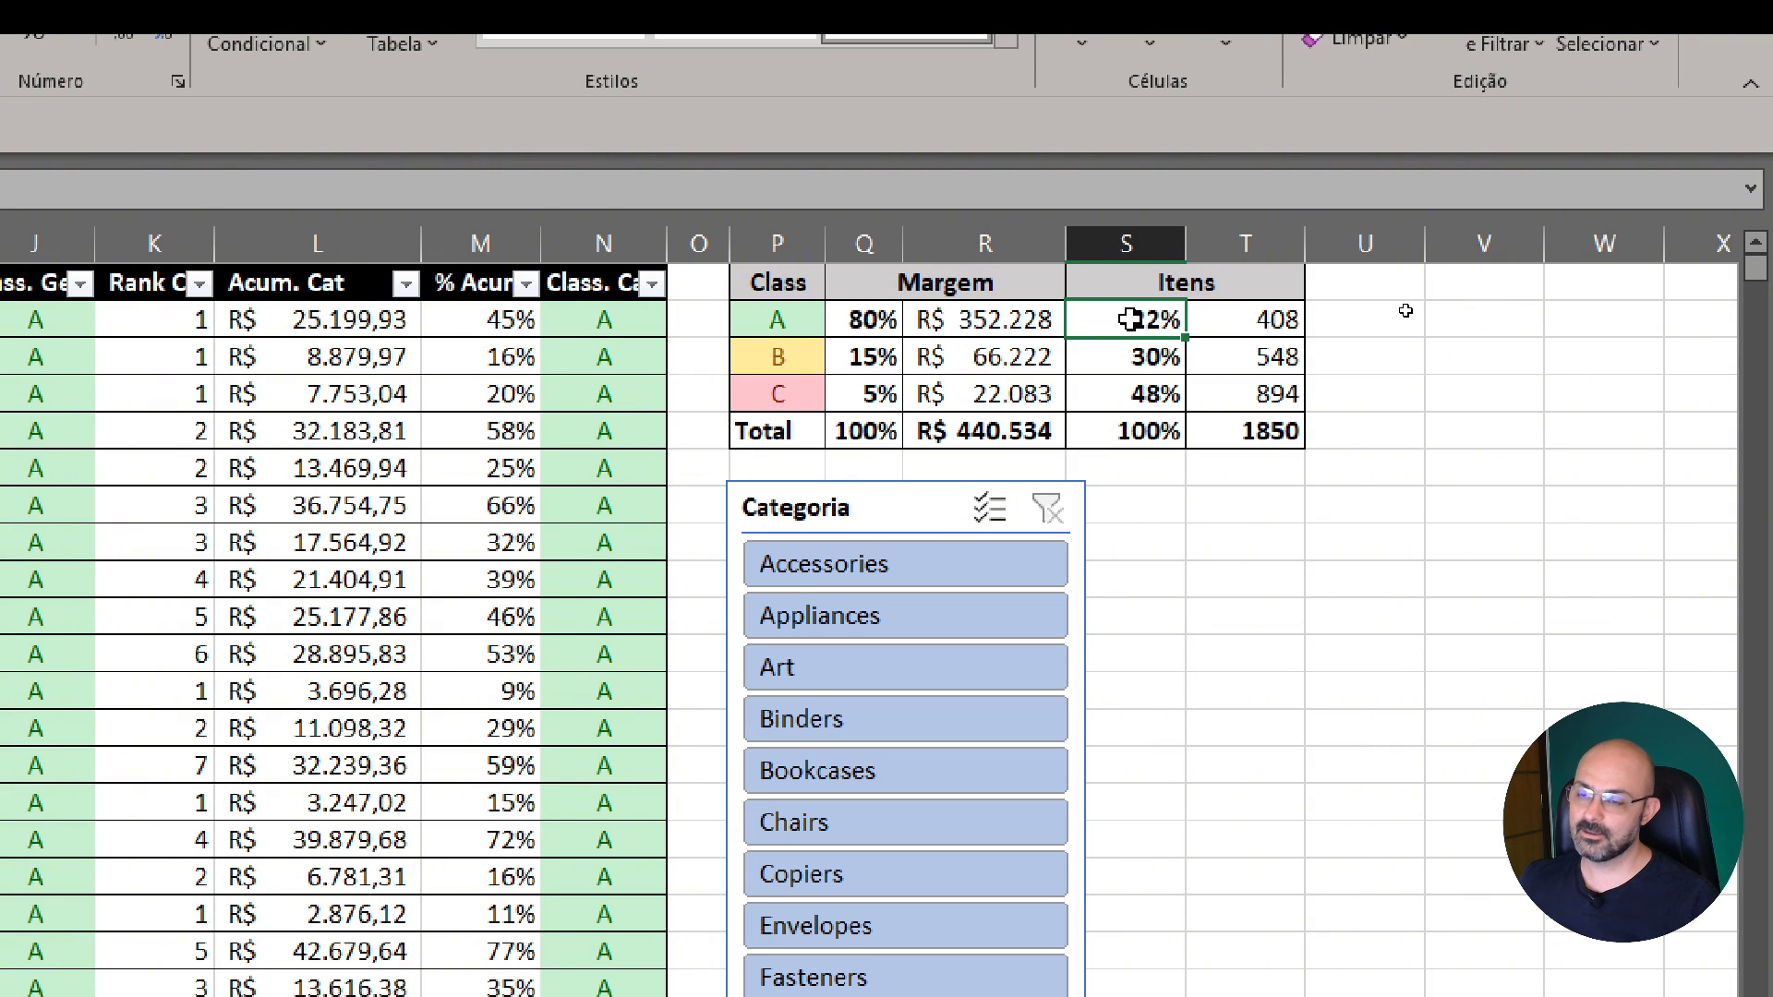
# Filter the product table by overall class (Class. Geral) to show only class A
pyautogui.click(318, 471)
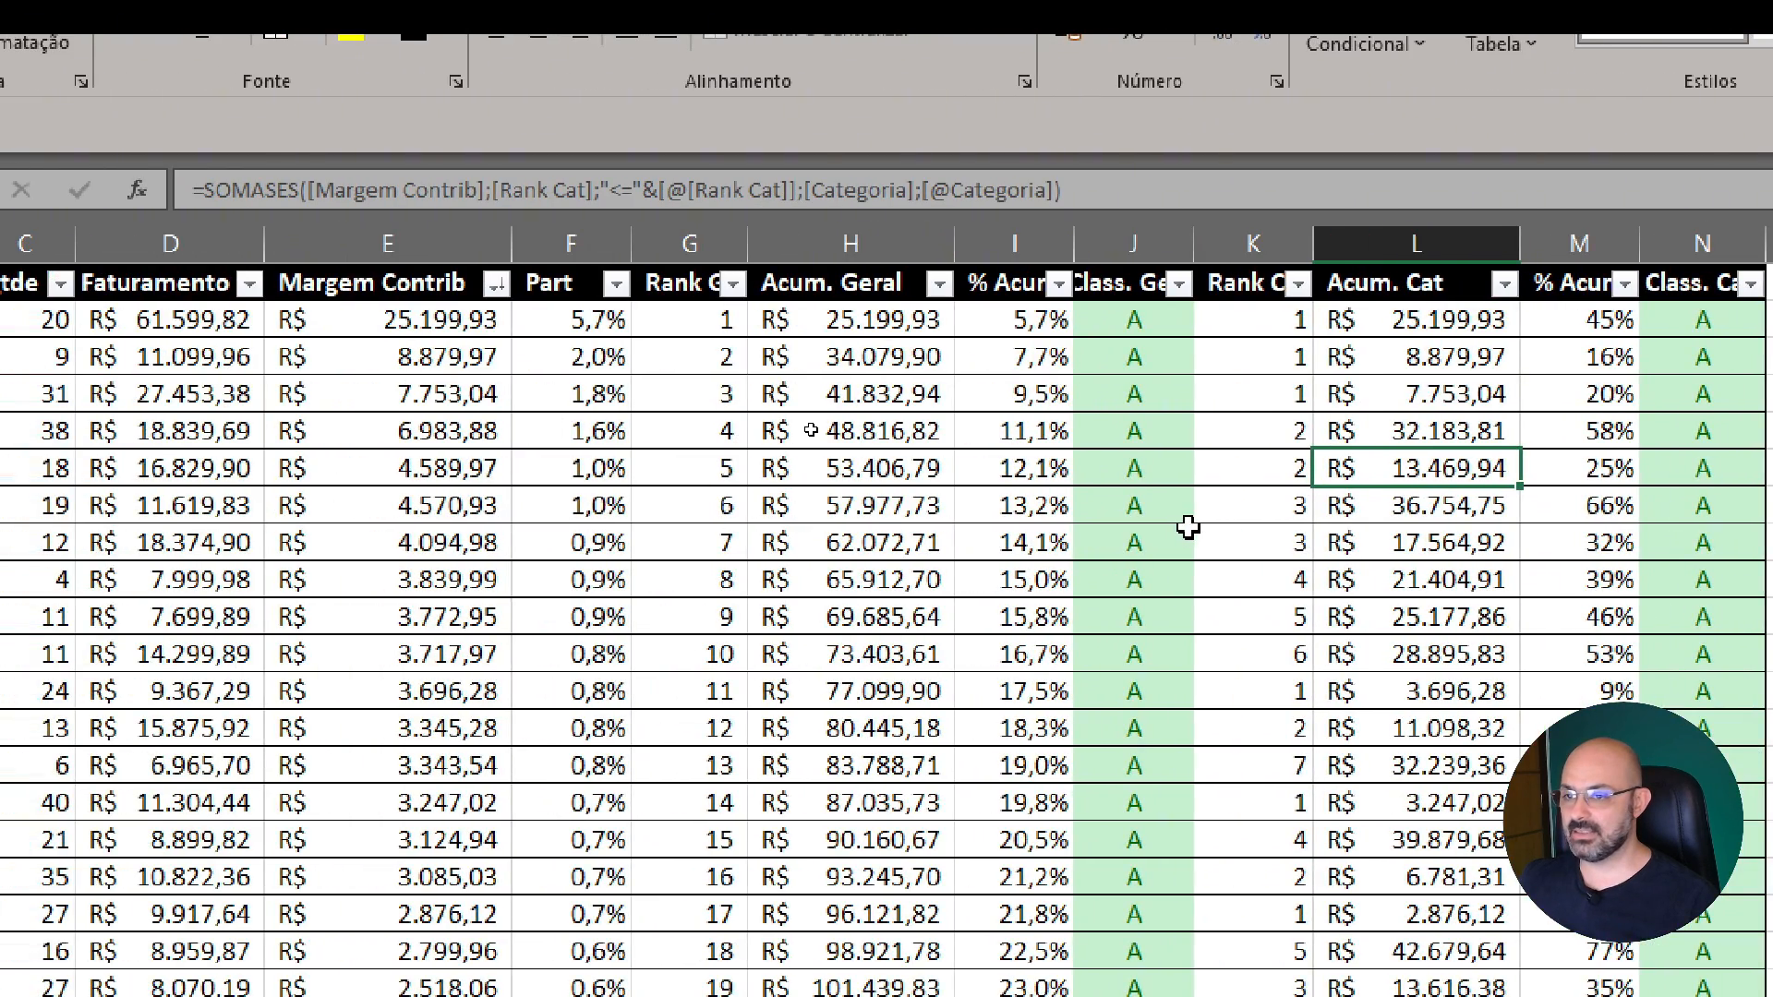
pyautogui.click(1187, 534)
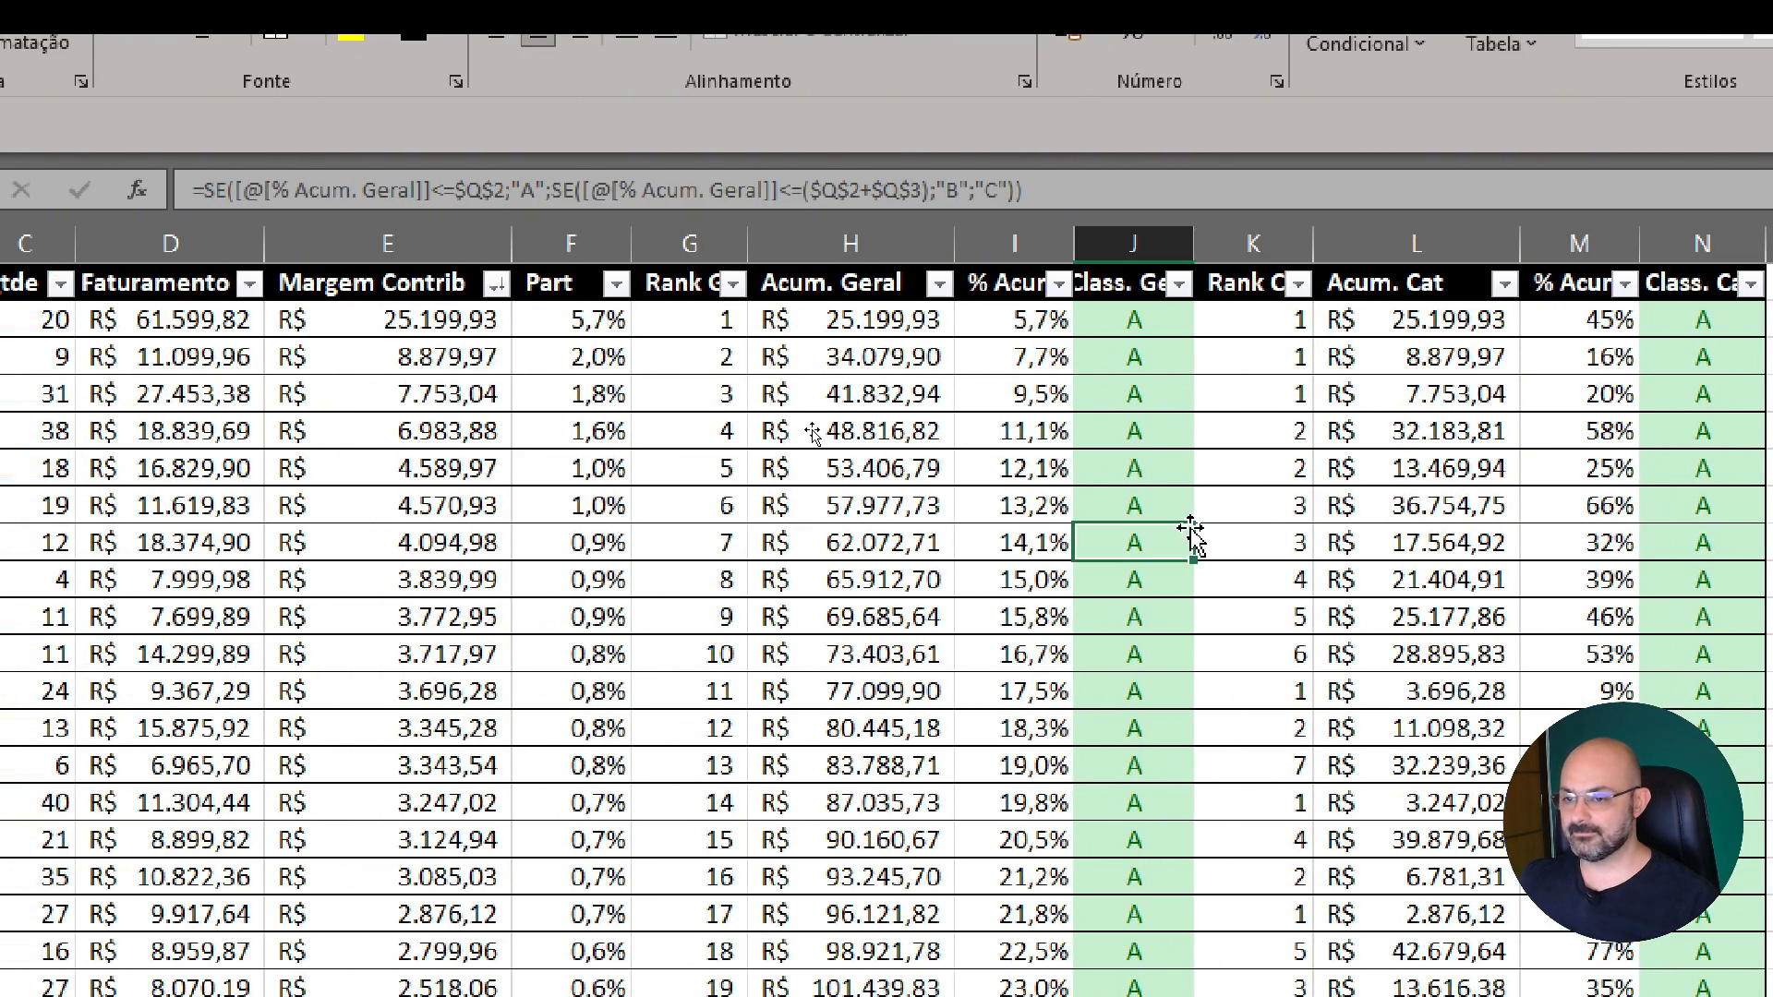
pyautogui.click(1179, 283)
pyautogui.click(877, 667)
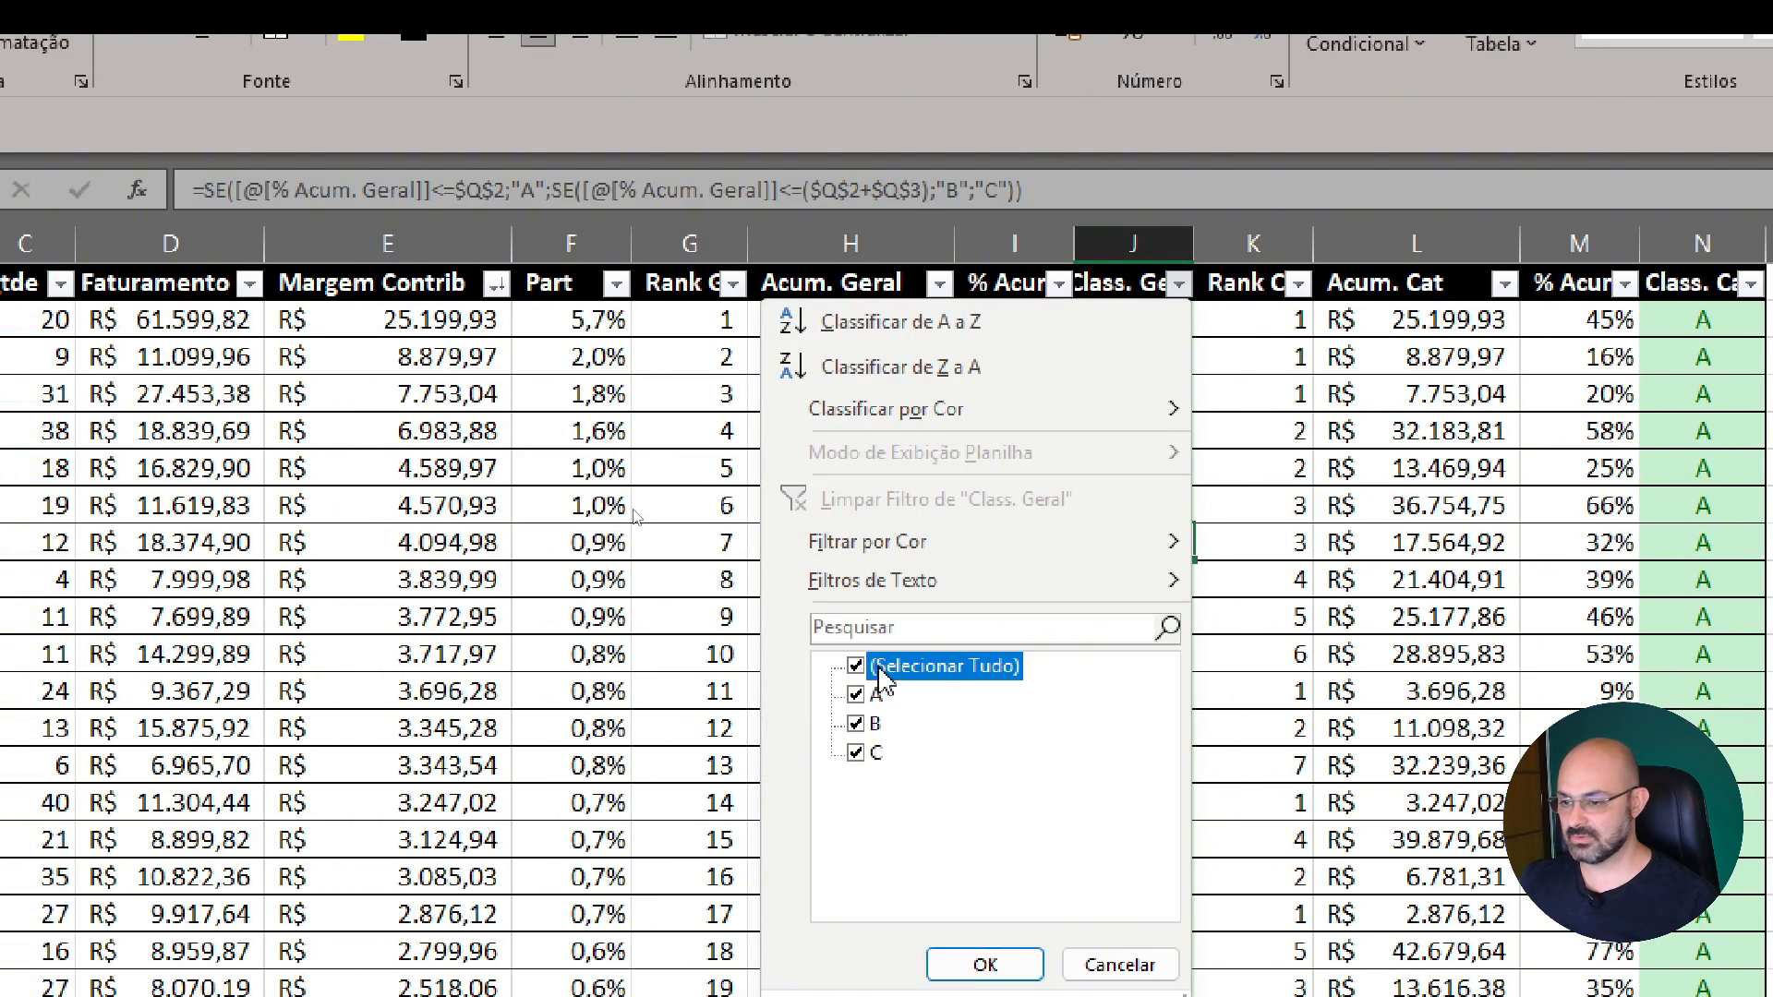
pyautogui.click(856, 694)
pyautogui.click(985, 885)
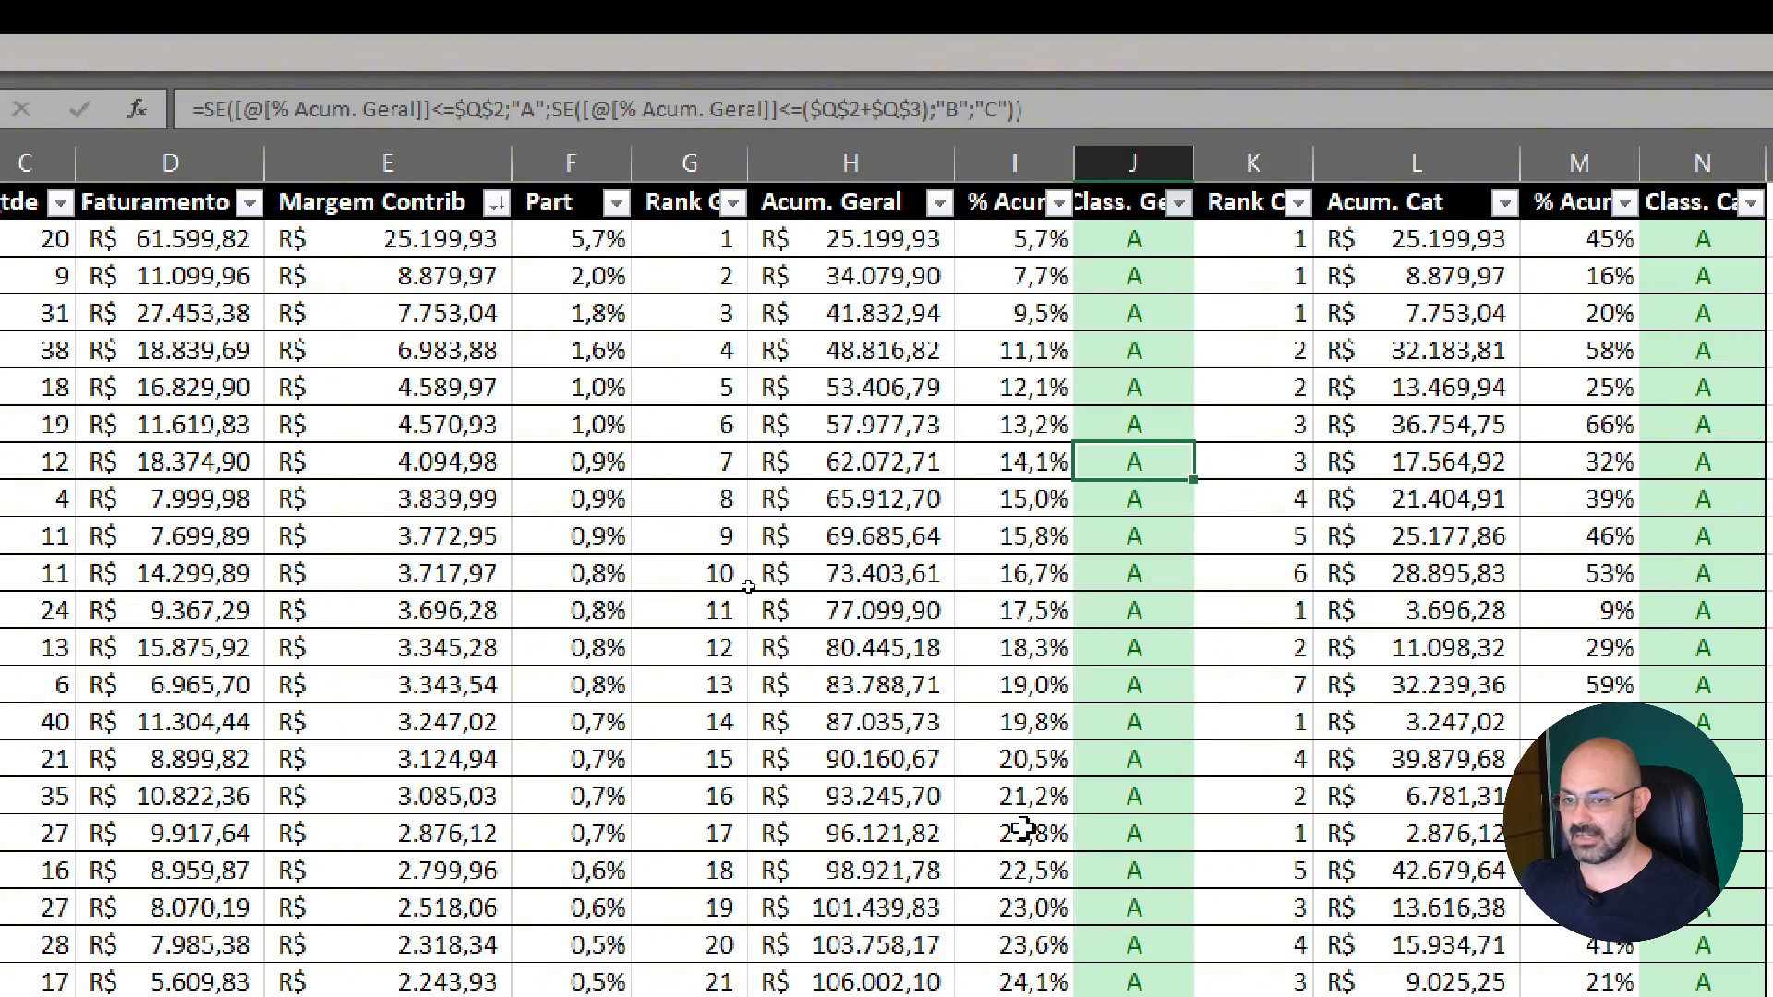
# Check the overall accumulated percentage, class and rank of the last product in the class A filtered table
pyautogui.scroll(-20, 1258, 496)
pyautogui.scroll(-5, 1191, 485)
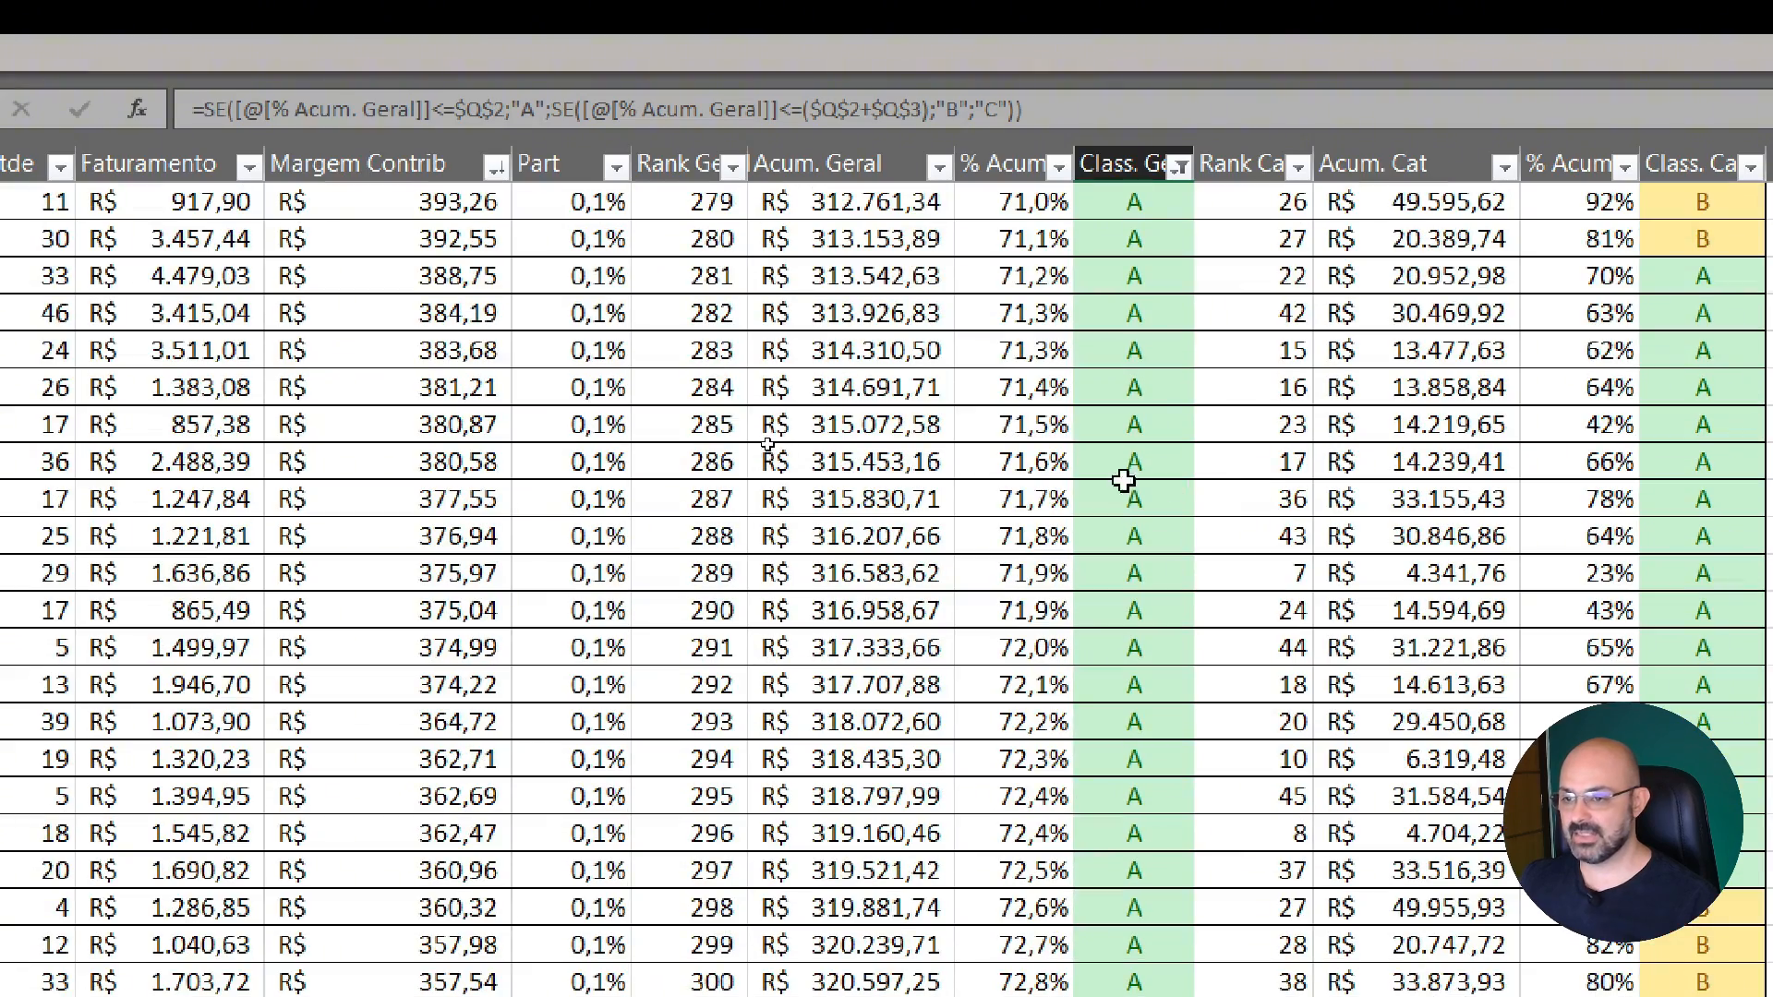
pyautogui.click(1029, 388)
pyautogui.scroll(-12, 1032, 388)
pyautogui.scroll(-20, 1035, 389)
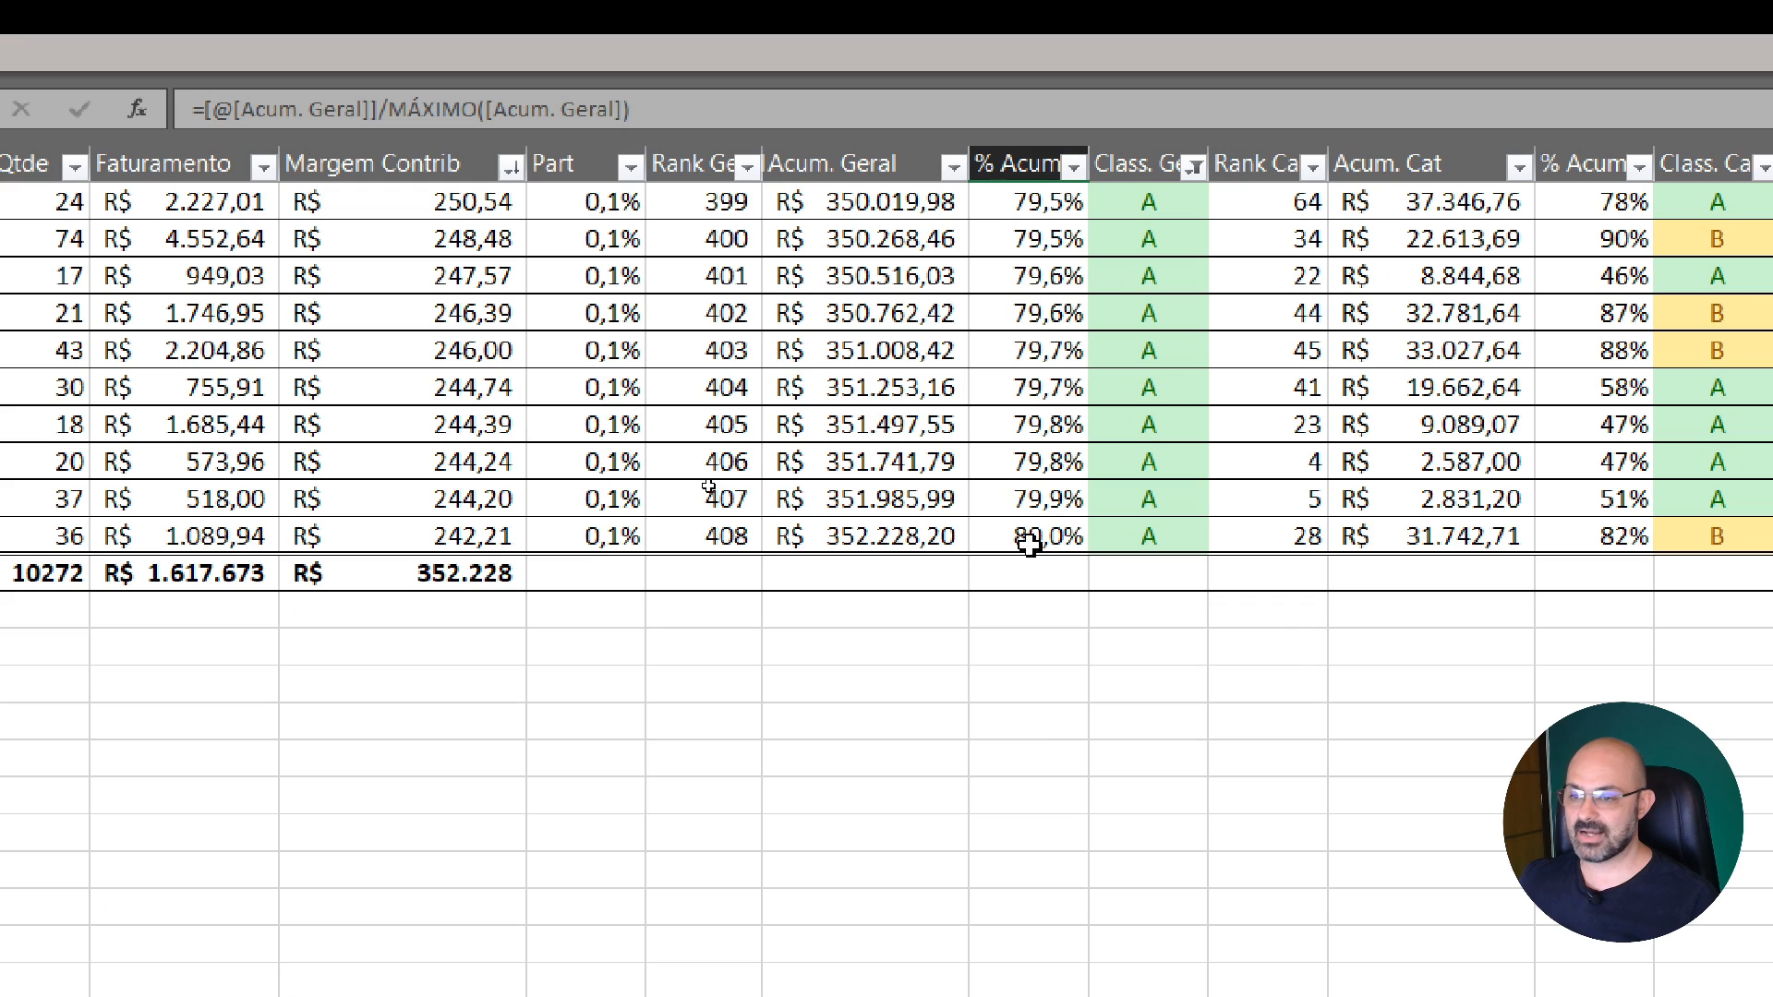
pyautogui.click(1172, 534)
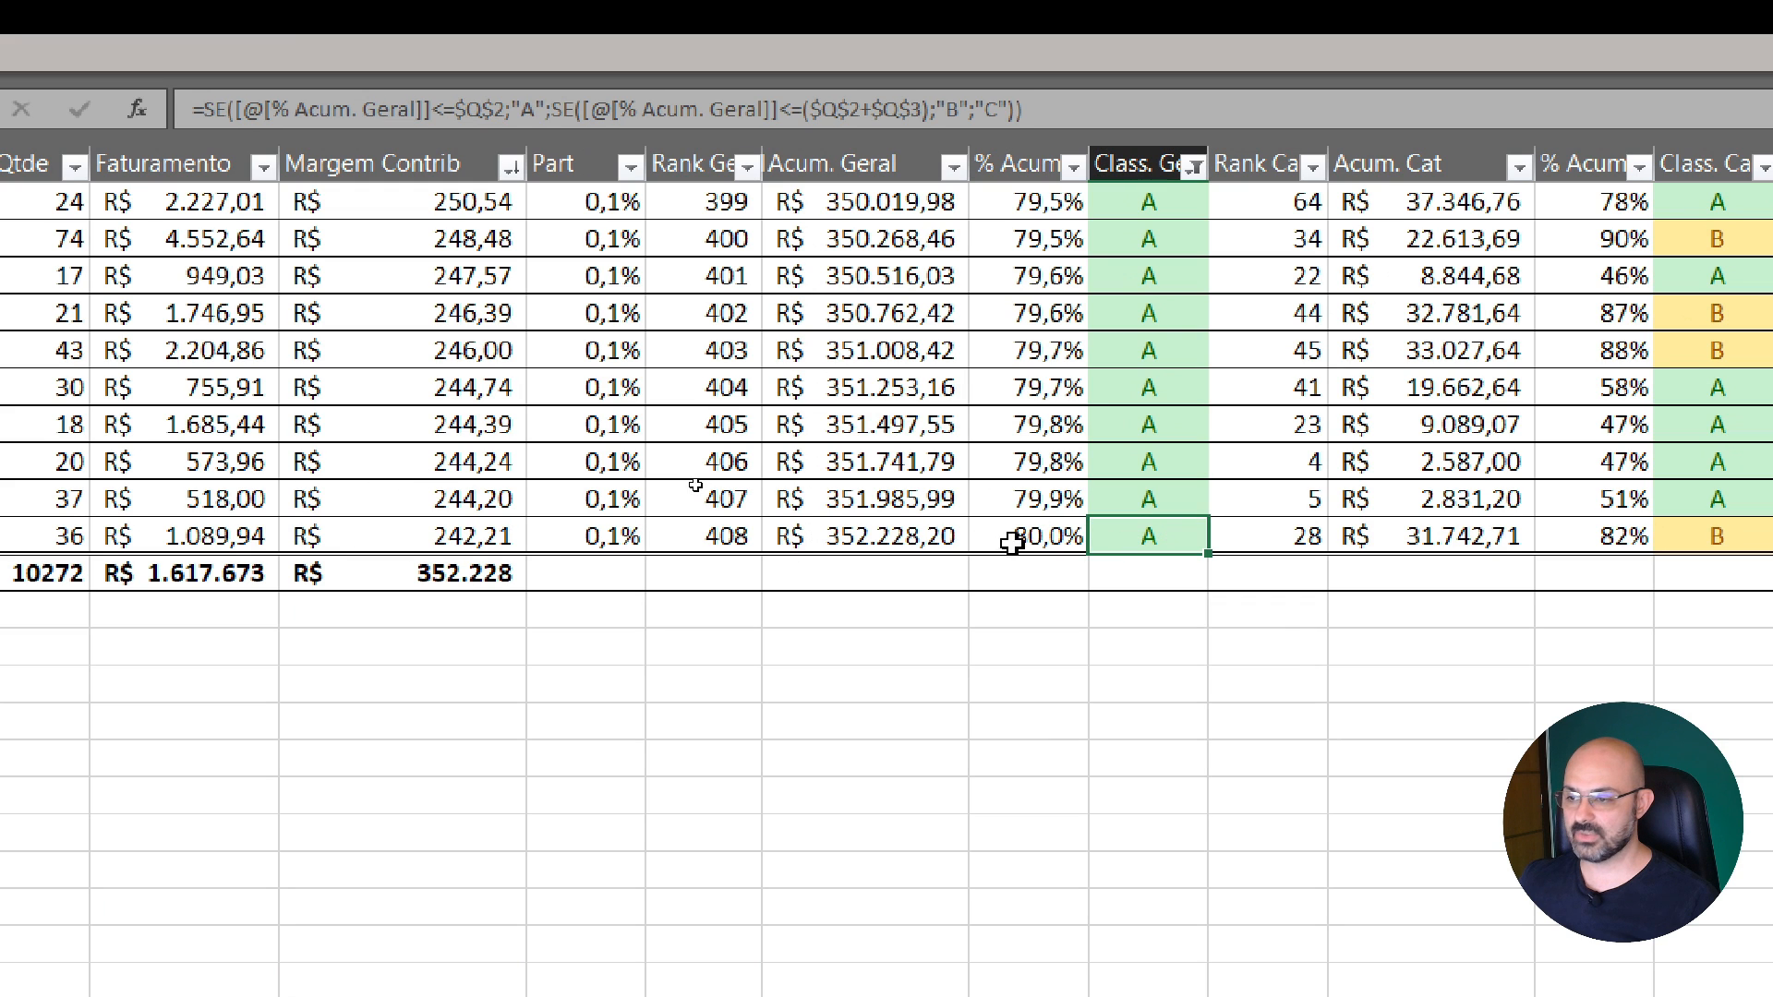
pyautogui.click(669, 534)
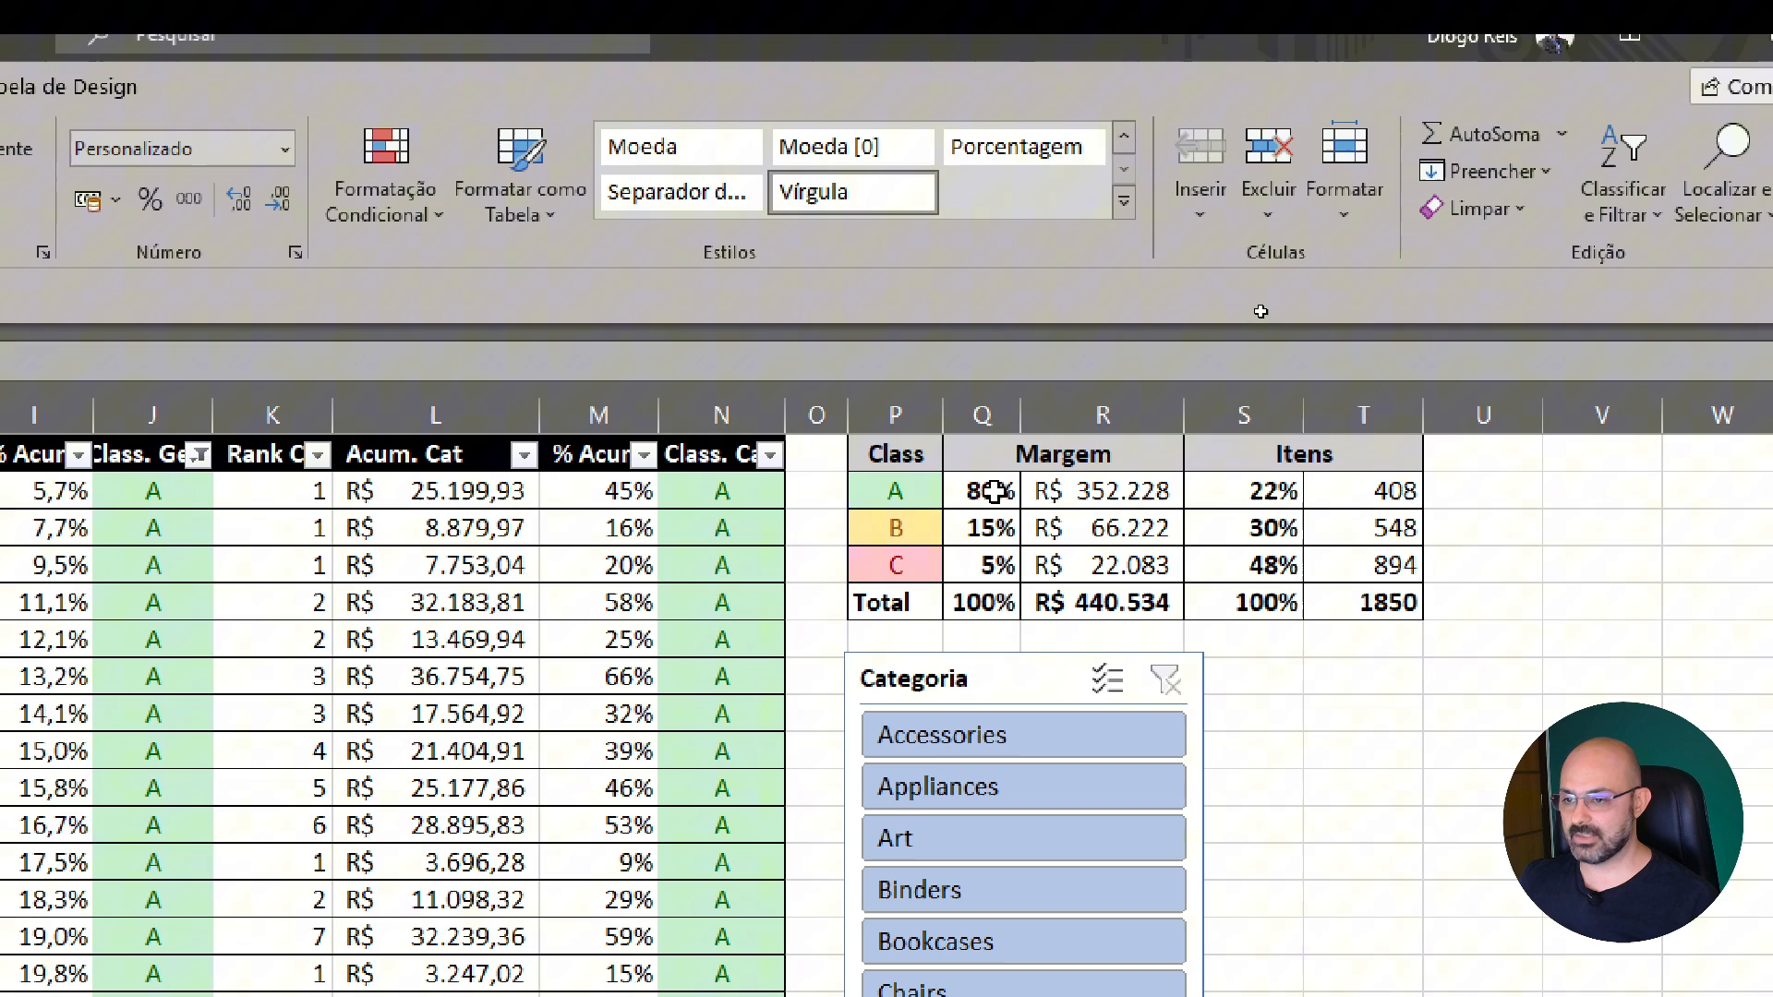
# Set the Margem percentages in the class summary table to 60% for class A and 30% for class B
pyautogui.click(988, 490)
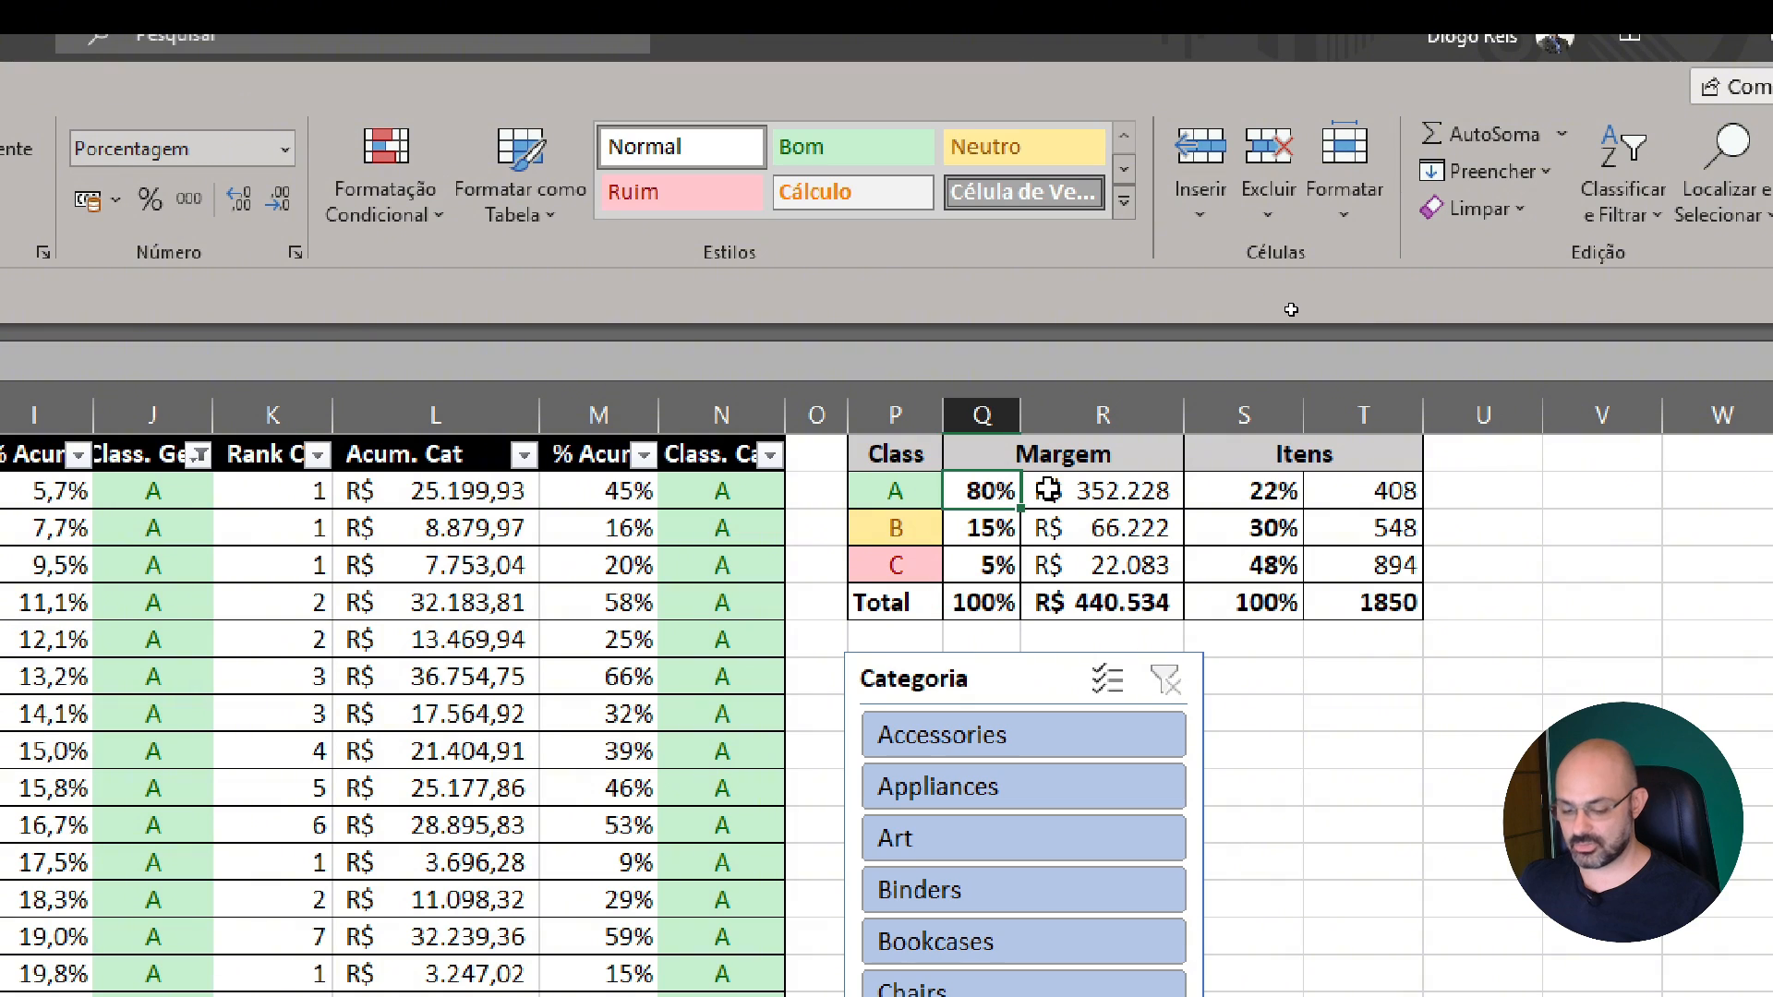
pyautogui.write('60')
pyautogui.press('Return')
pyautogui.write('30')
pyautogui.press('Return')
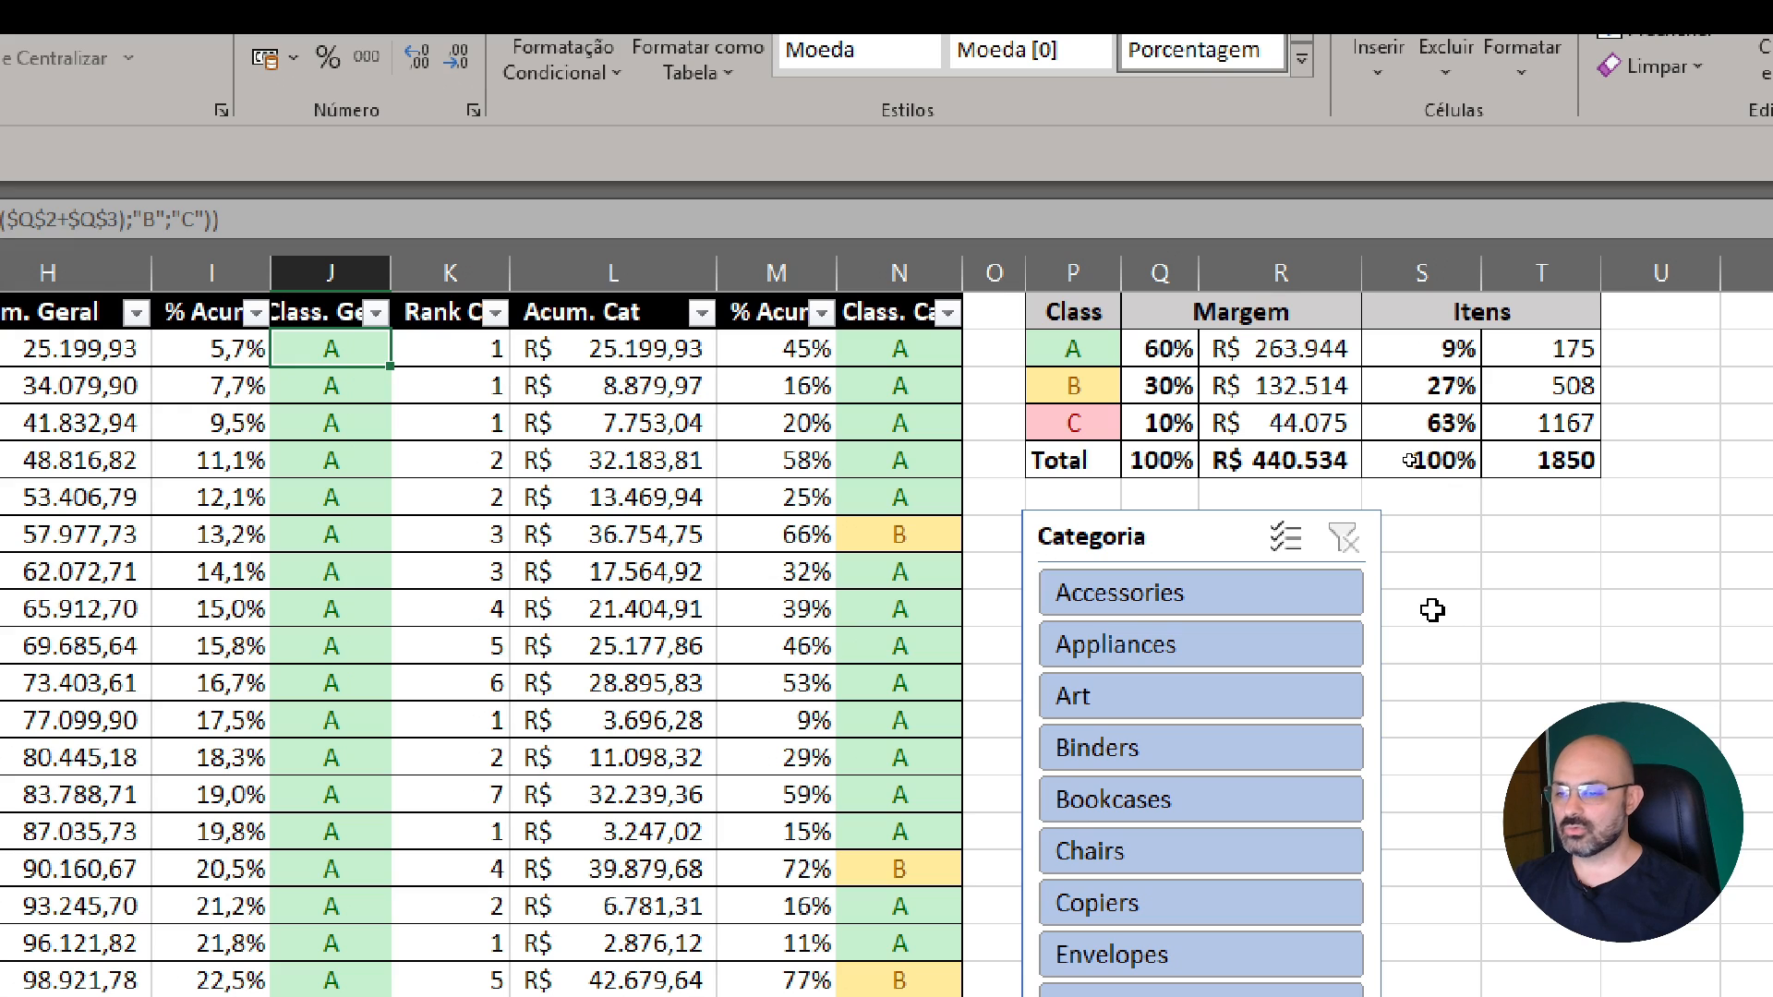
# Filter the product table to the Art category with the Categoria slicer
pyautogui.click(1064, 434)
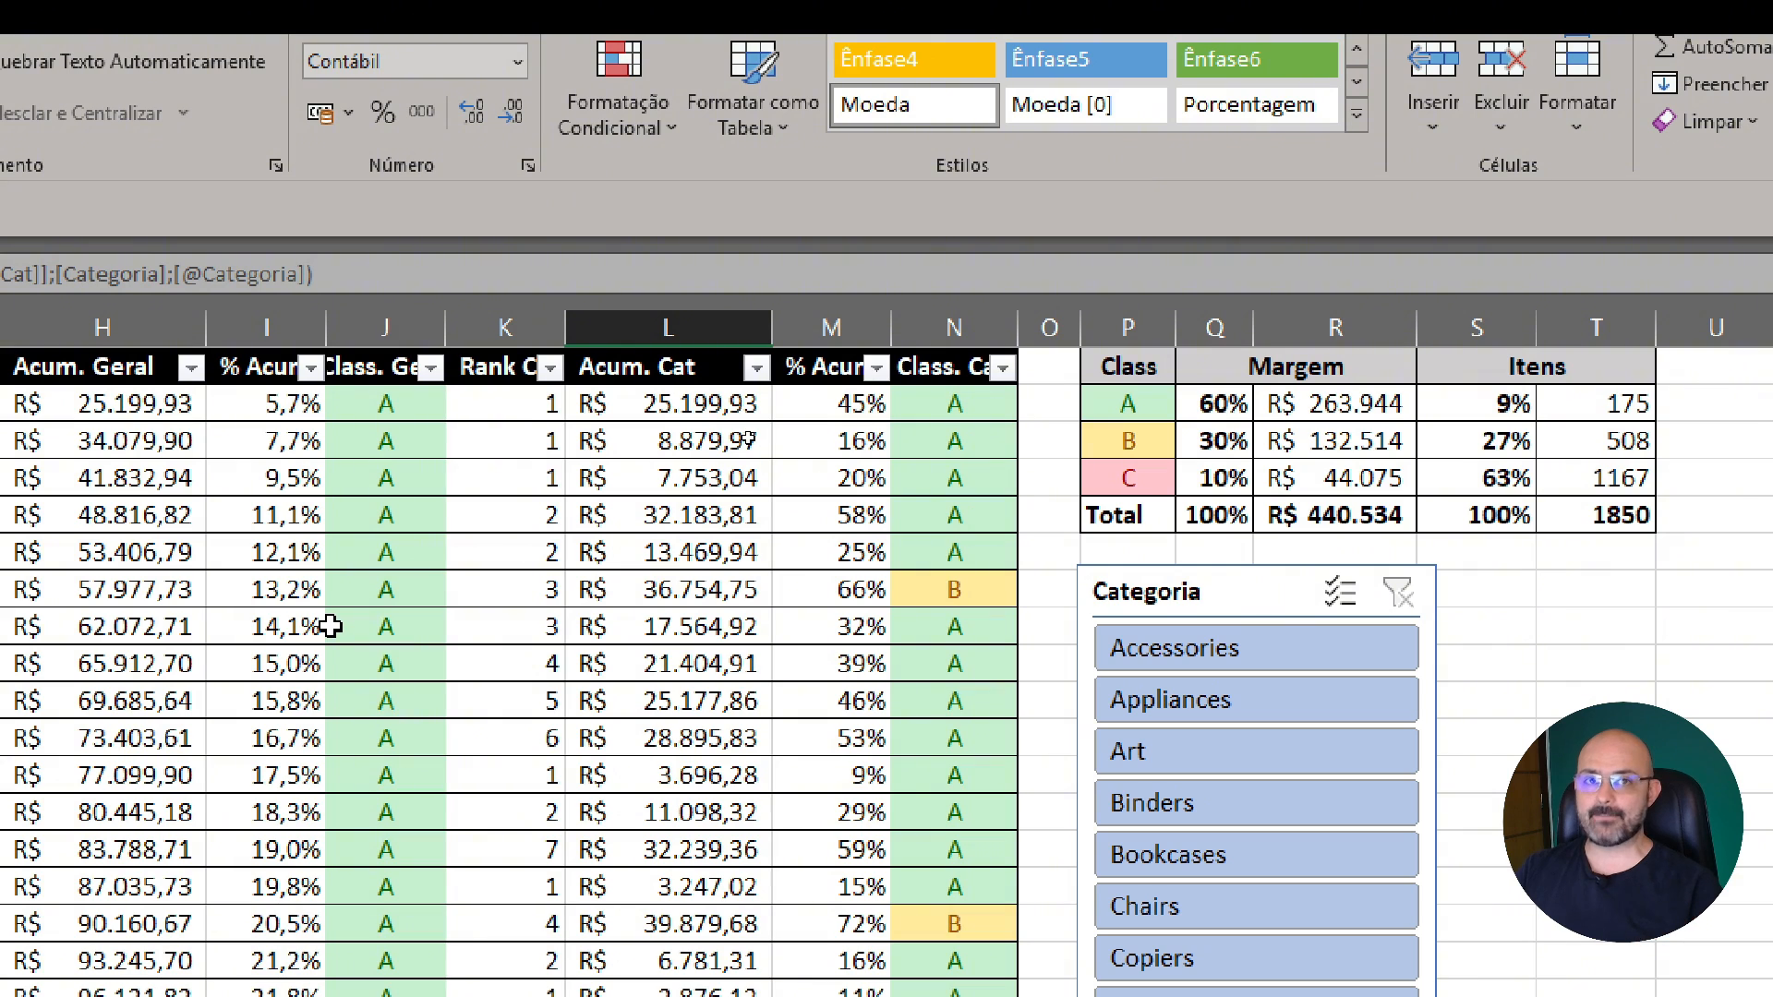
pyautogui.click(625, 482)
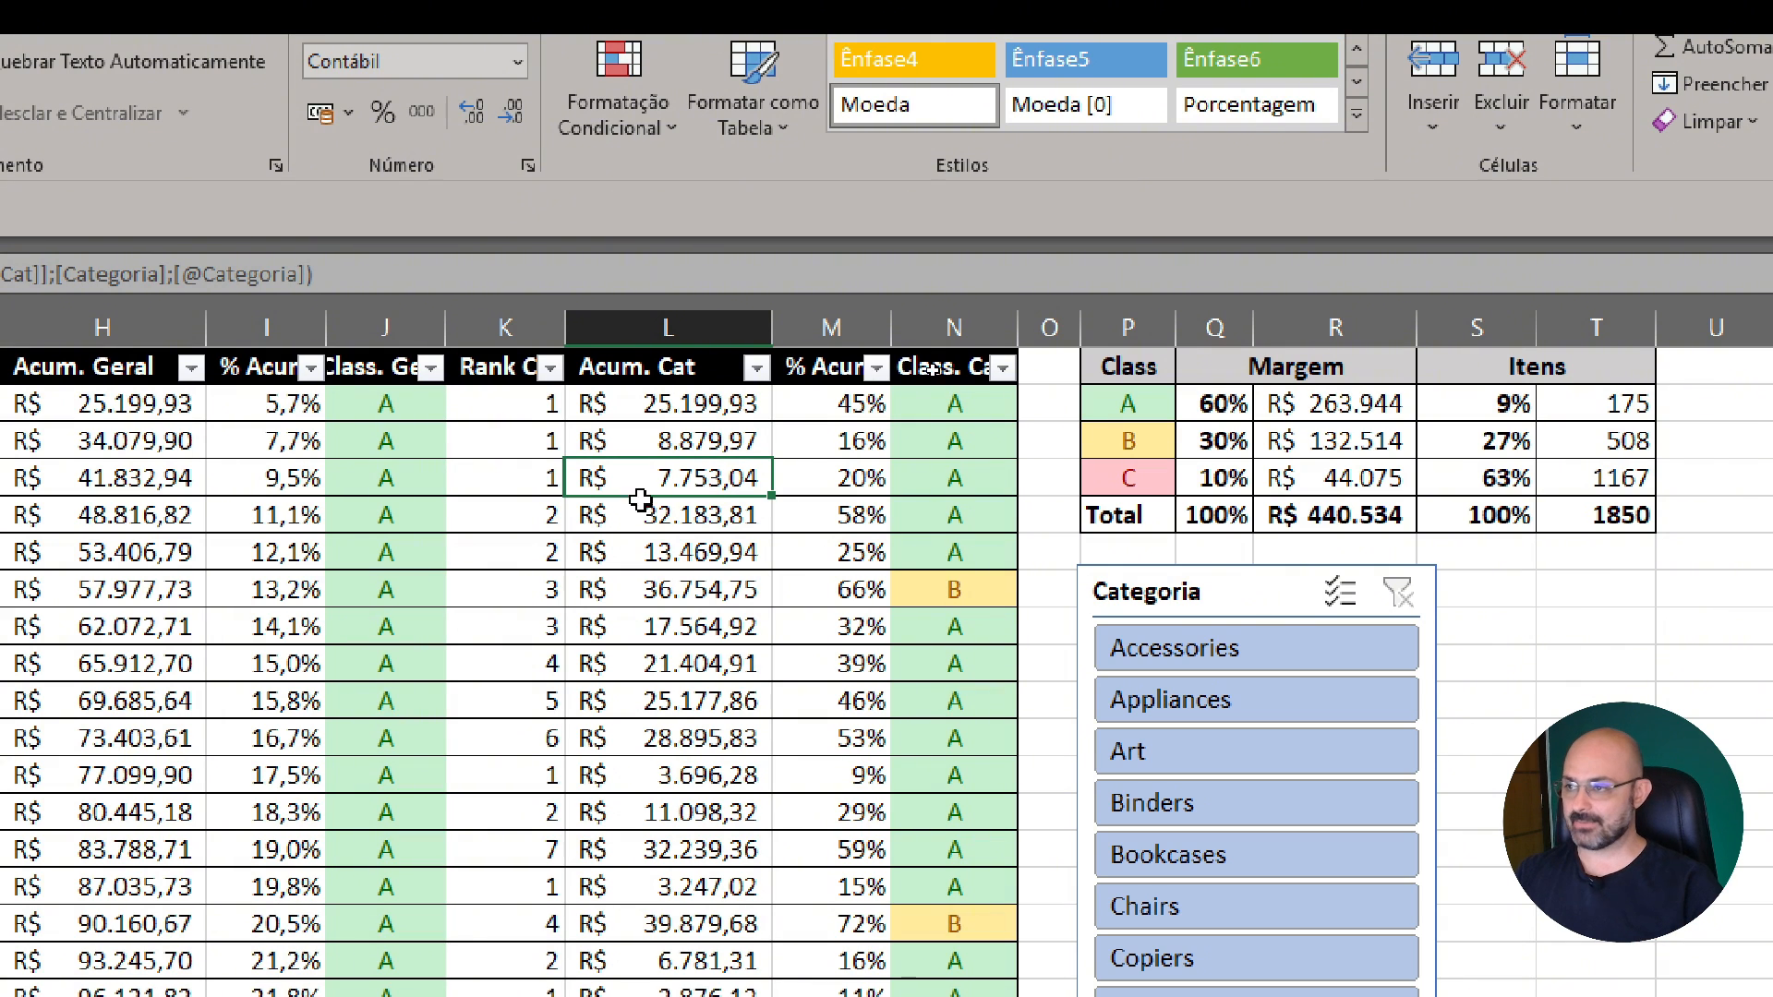
pyautogui.click(1160, 600)
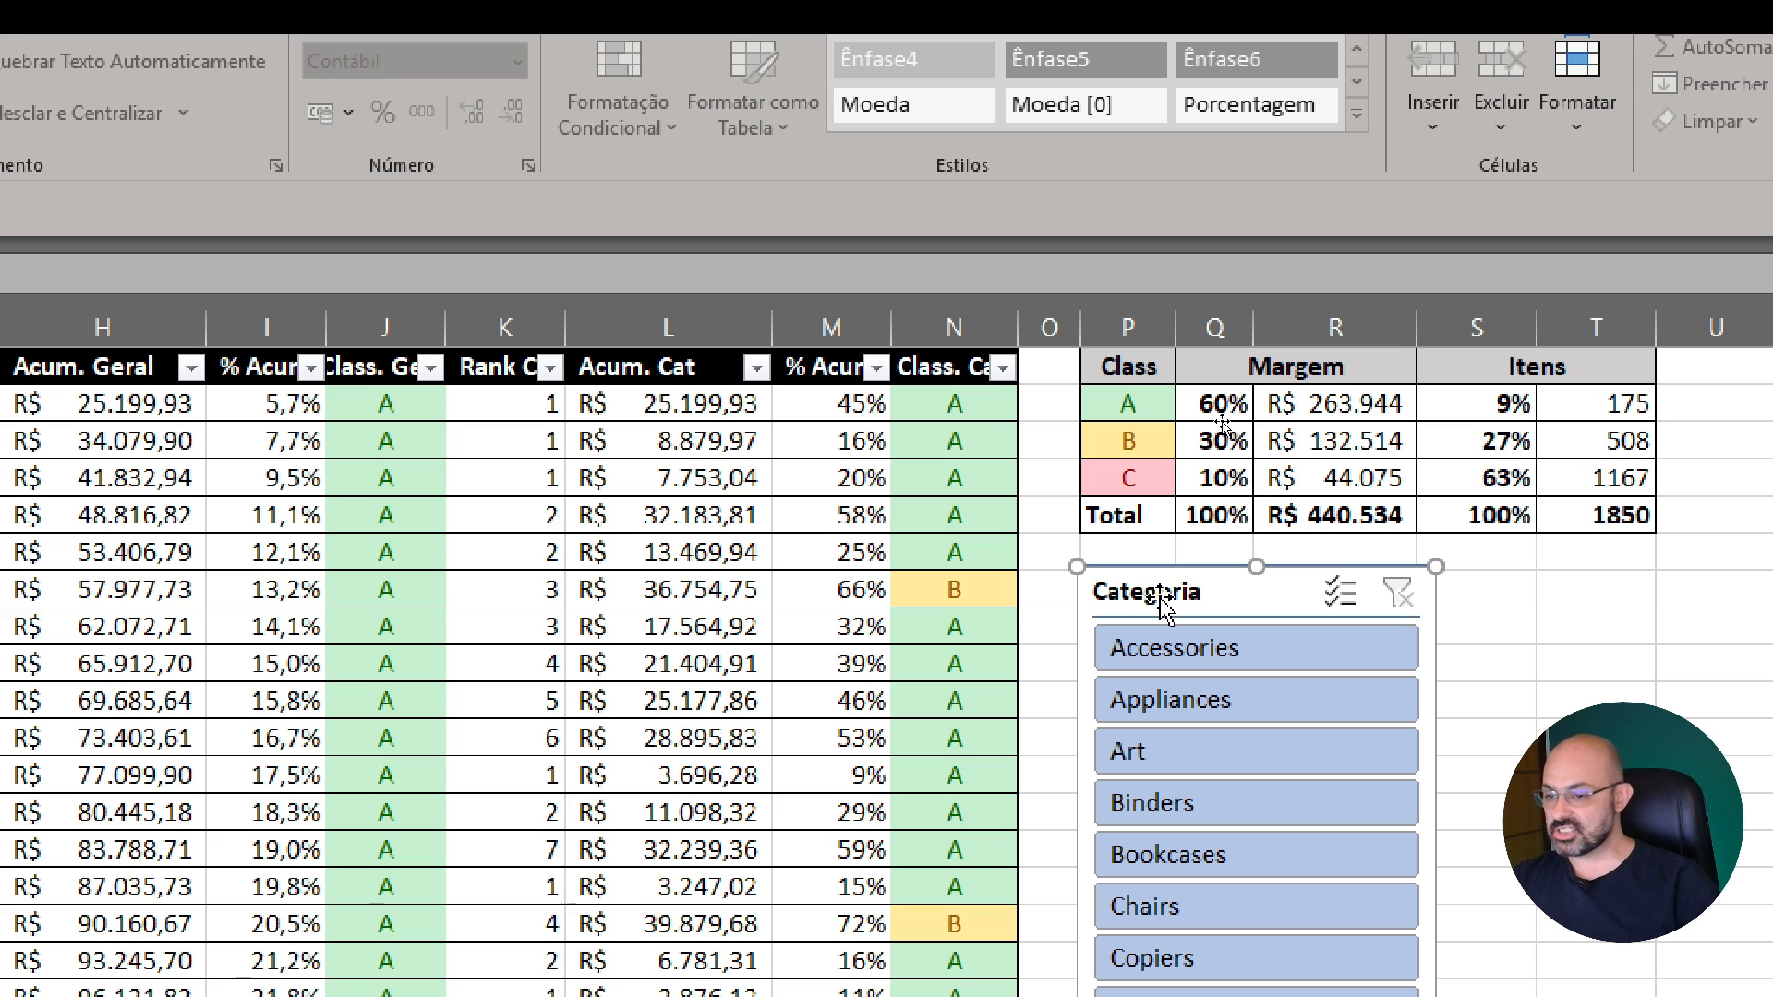
pyautogui.click(1349, 767)
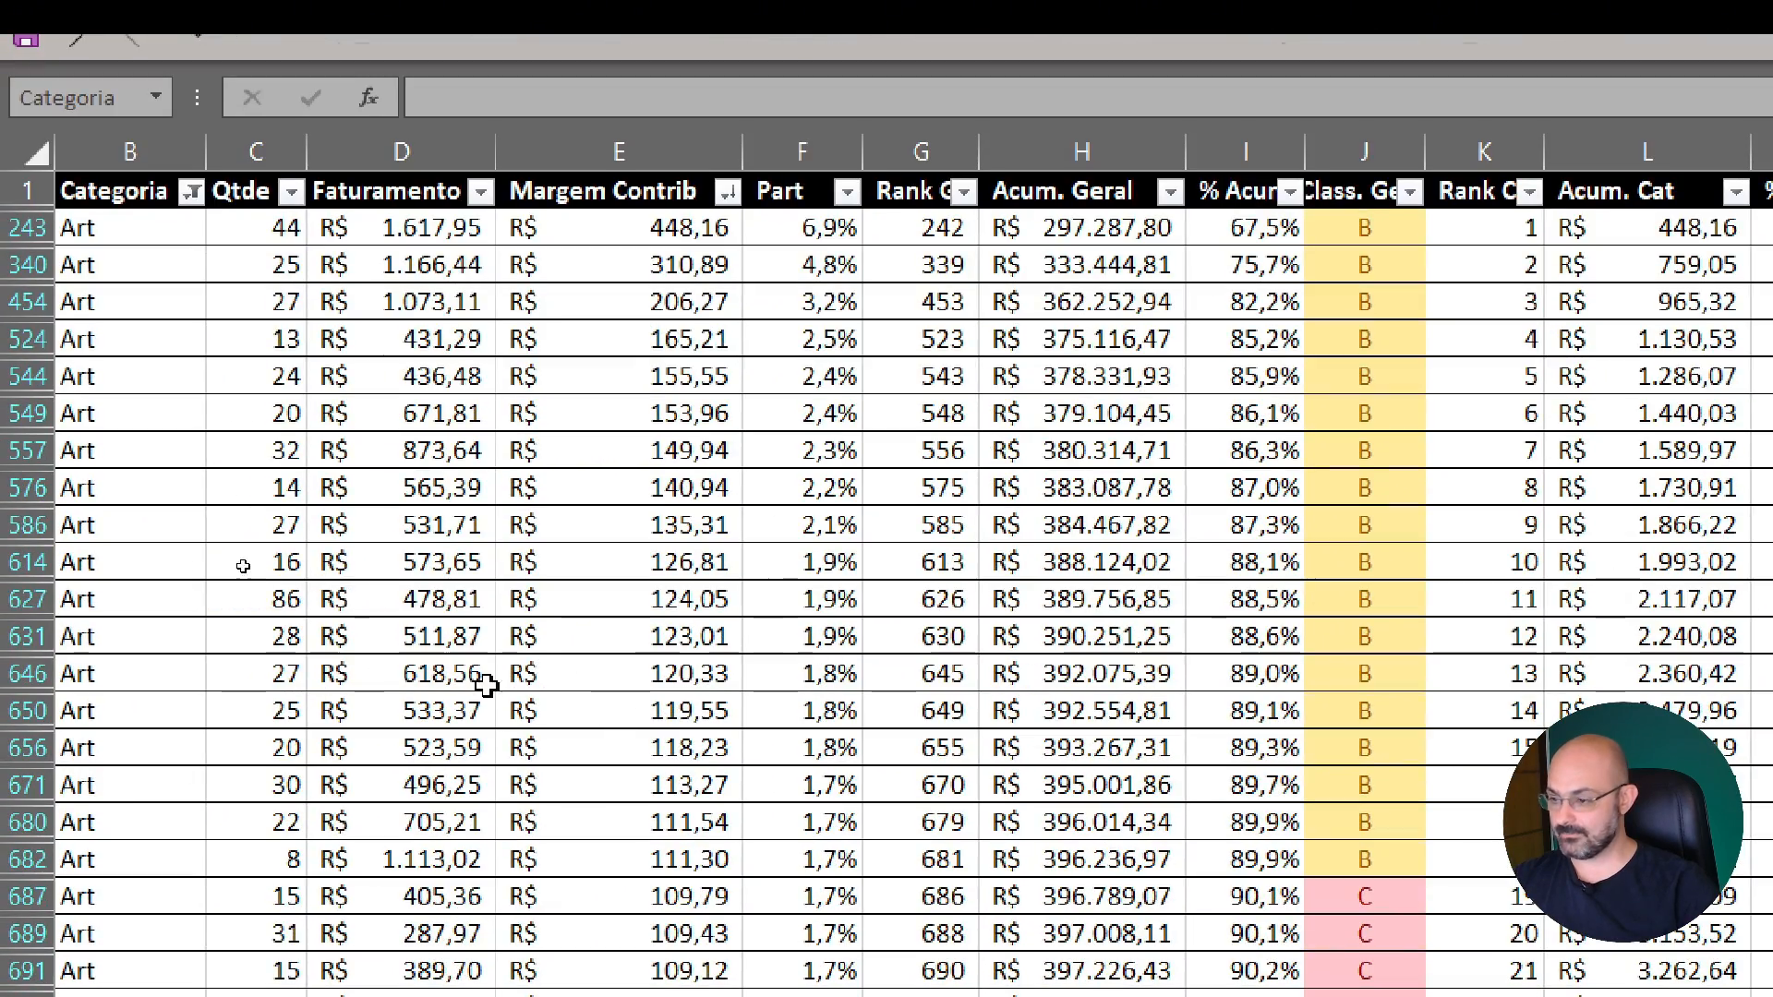
# Look over the product names listed in the Art category
pyautogui.click(299, 851)
pyautogui.press('Left')
pyautogui.press('Left')
pyautogui.press('Left')
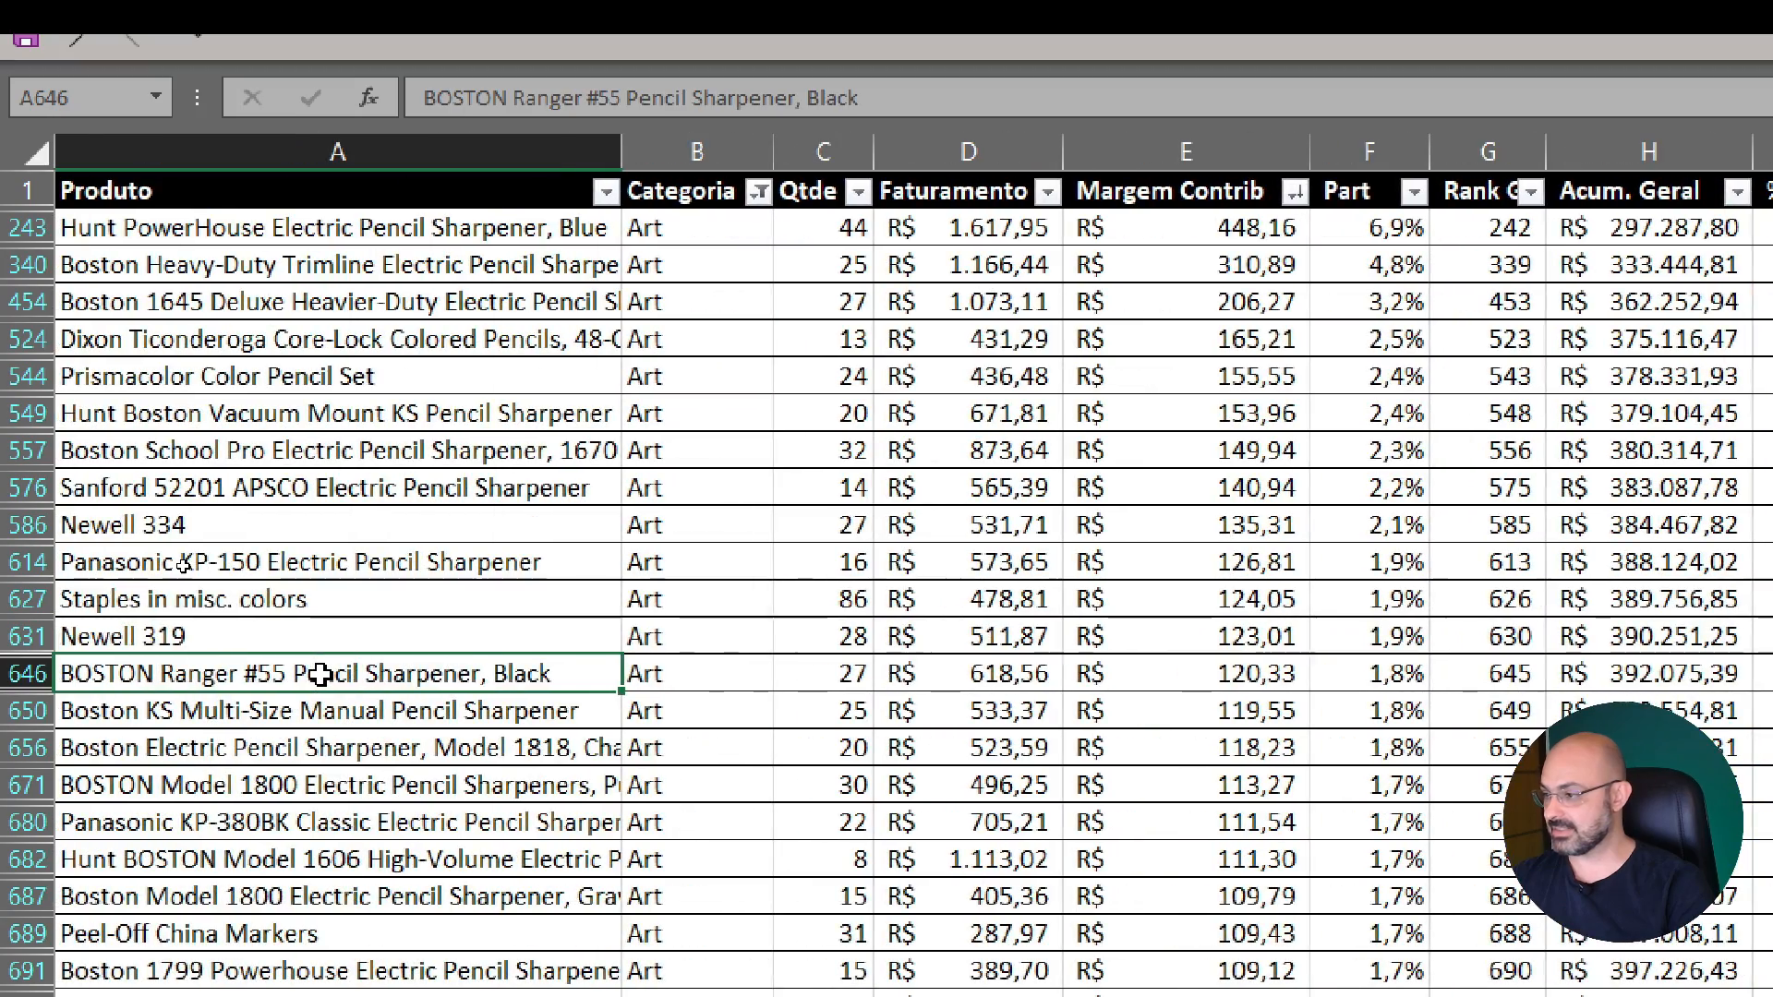
pyautogui.press('Up')
pyautogui.press('Up')
pyautogui.press('Up')
pyautogui.scroll(-1, 362, 679)
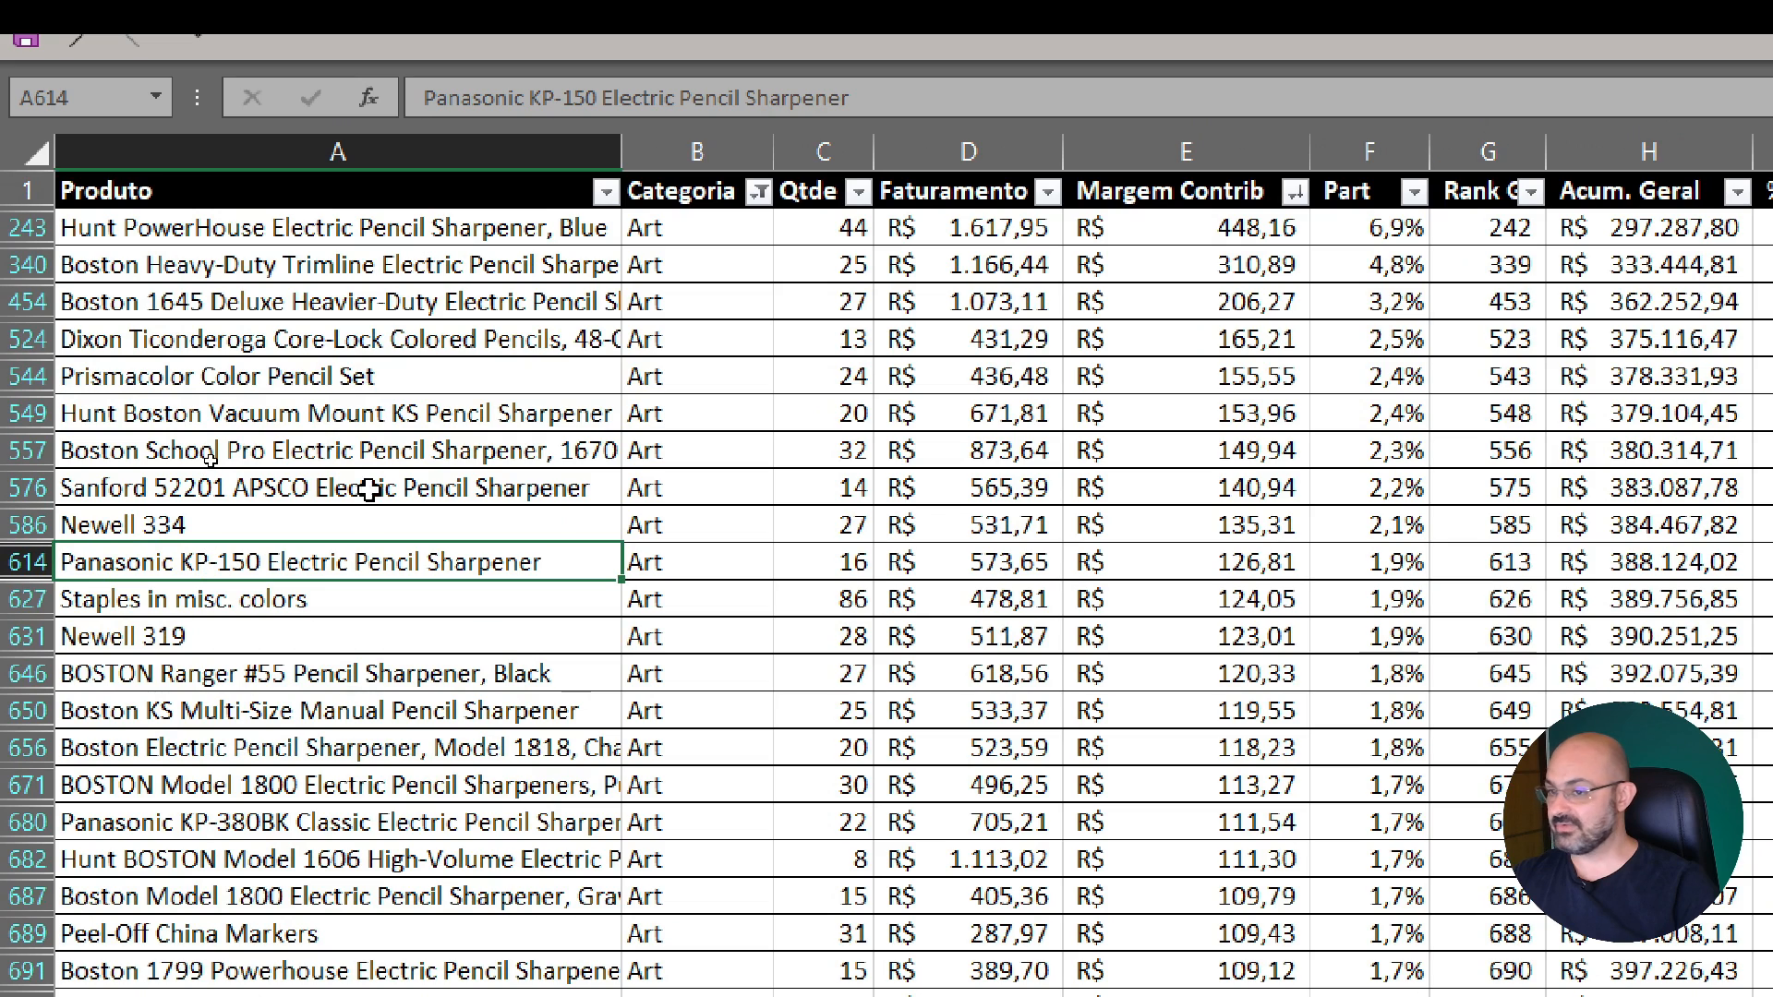
# Check the contribution margins of the leading Art products, including Hunt PowerHouse Electric Pencil Sharpener, Blue
pyautogui.click(1012, 314)
pyautogui.click(1187, 369)
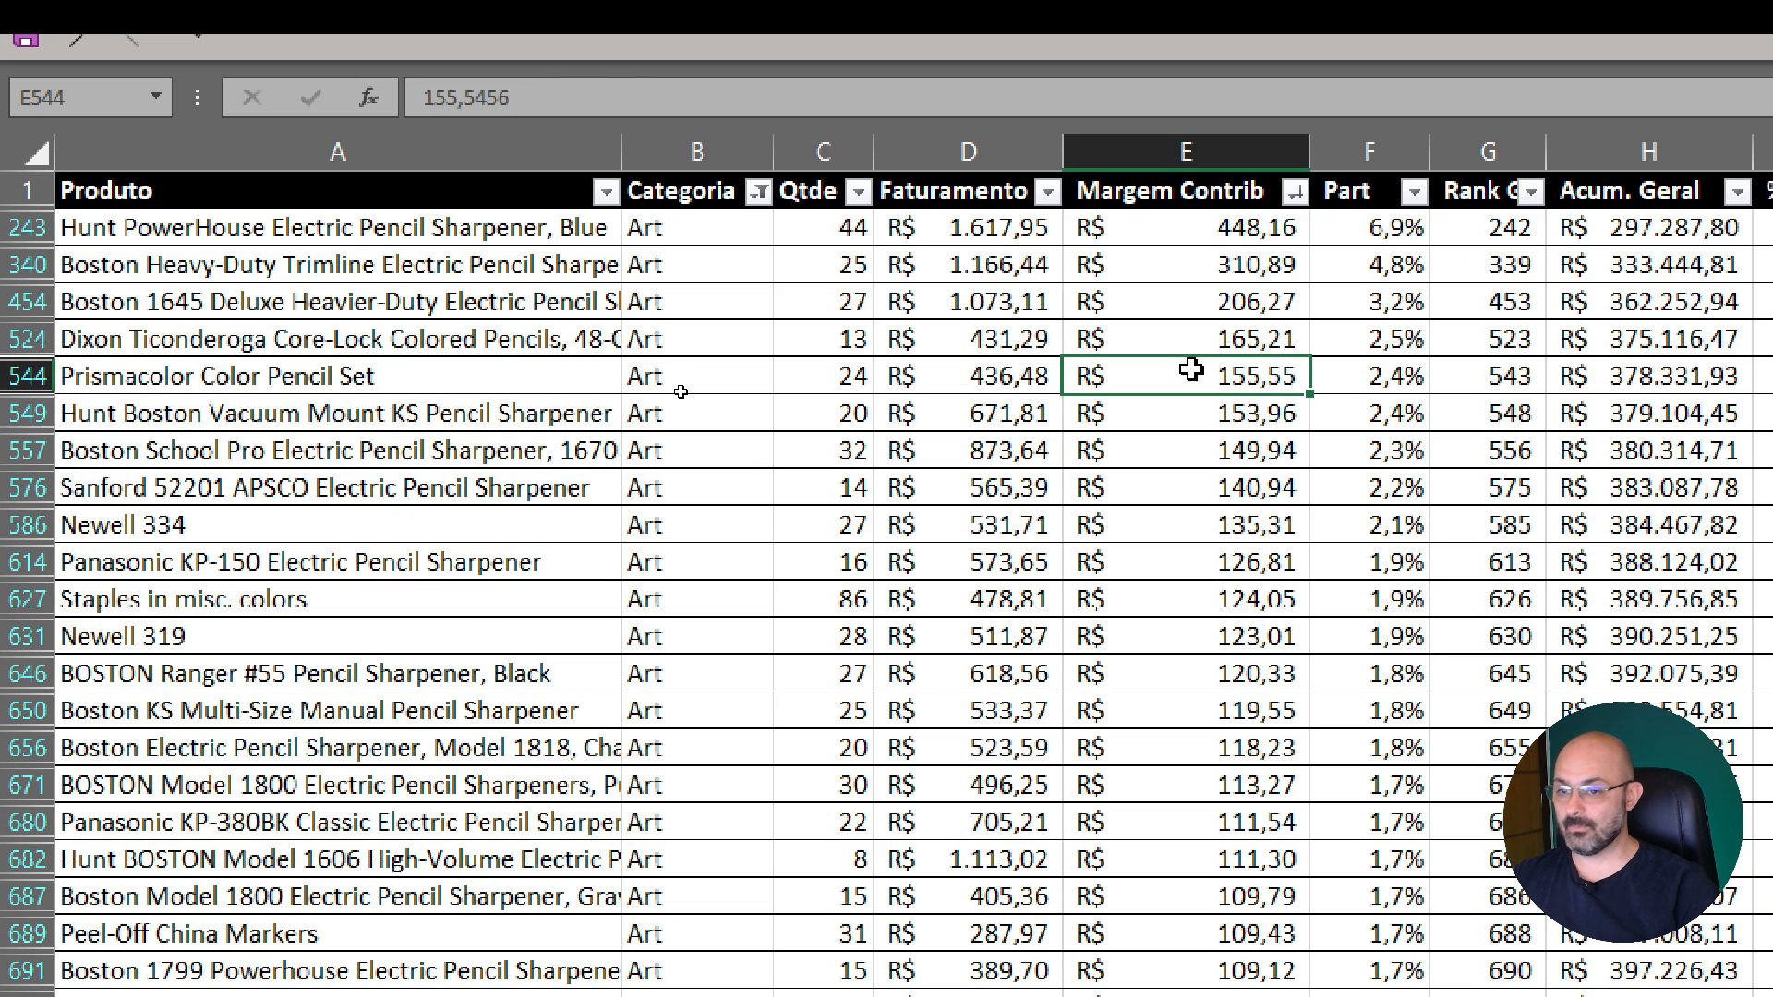
pyautogui.click(1216, 251)
pyautogui.click(1224, 231)
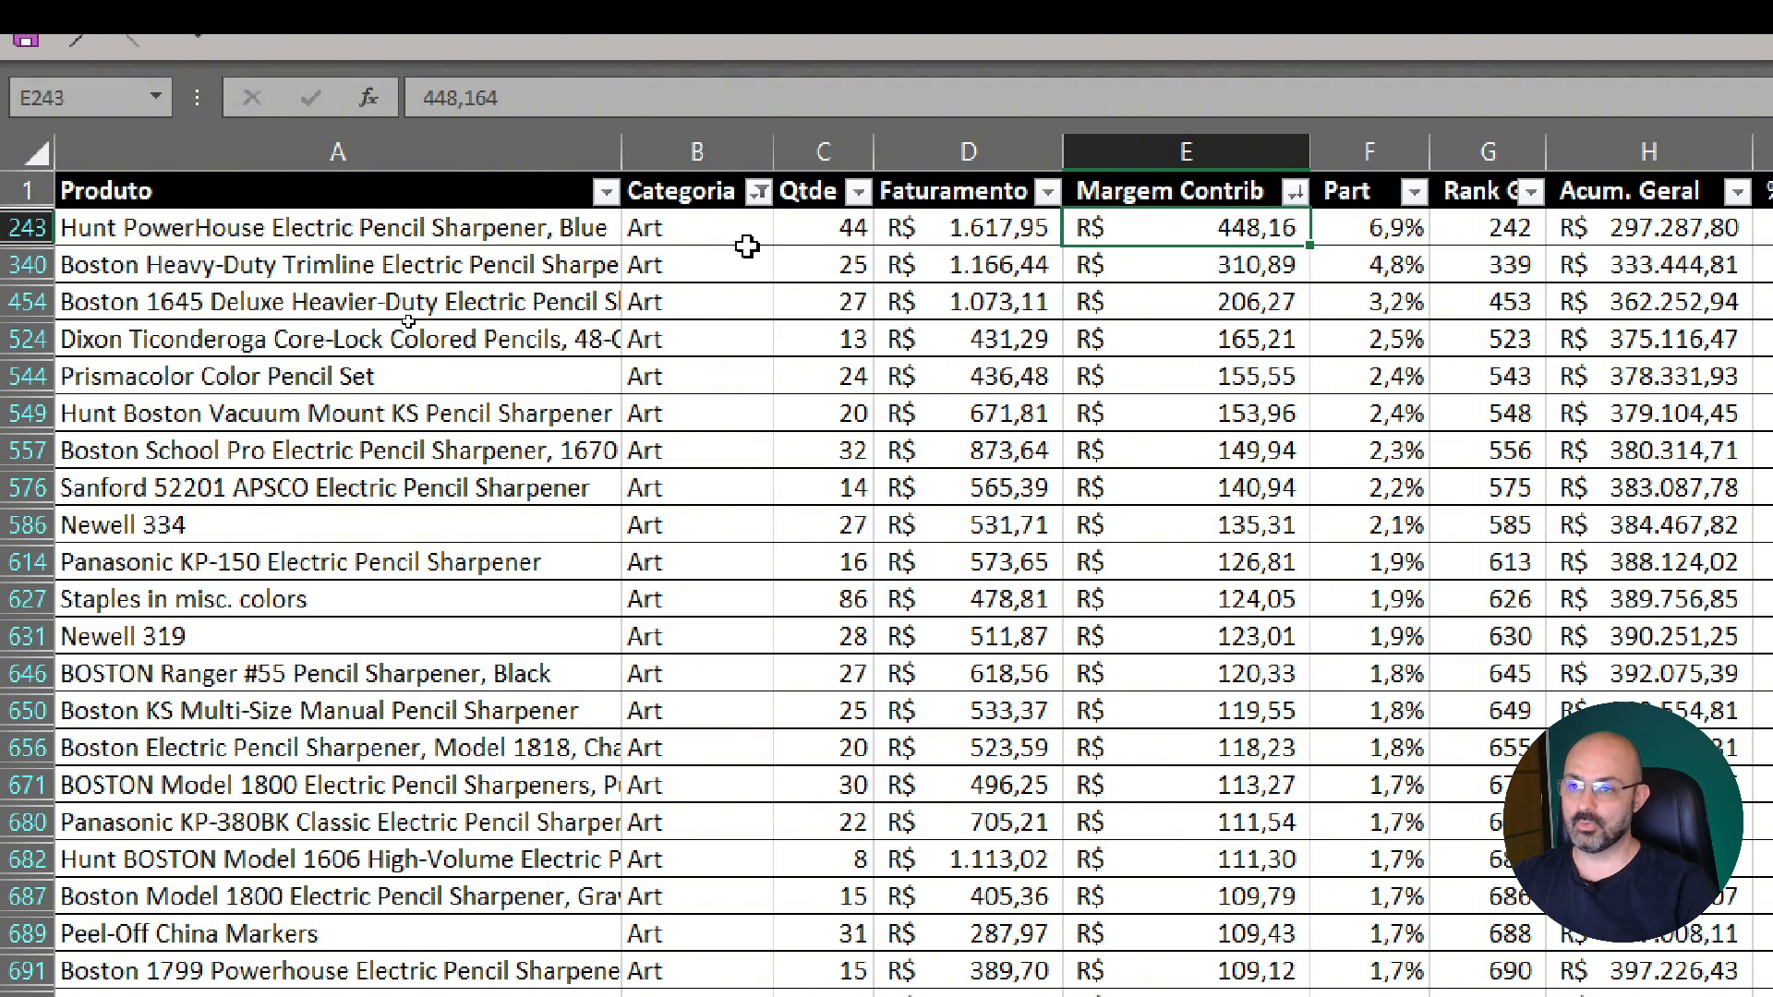
pyautogui.click(226, 230)
pyautogui.click(1293, 233)
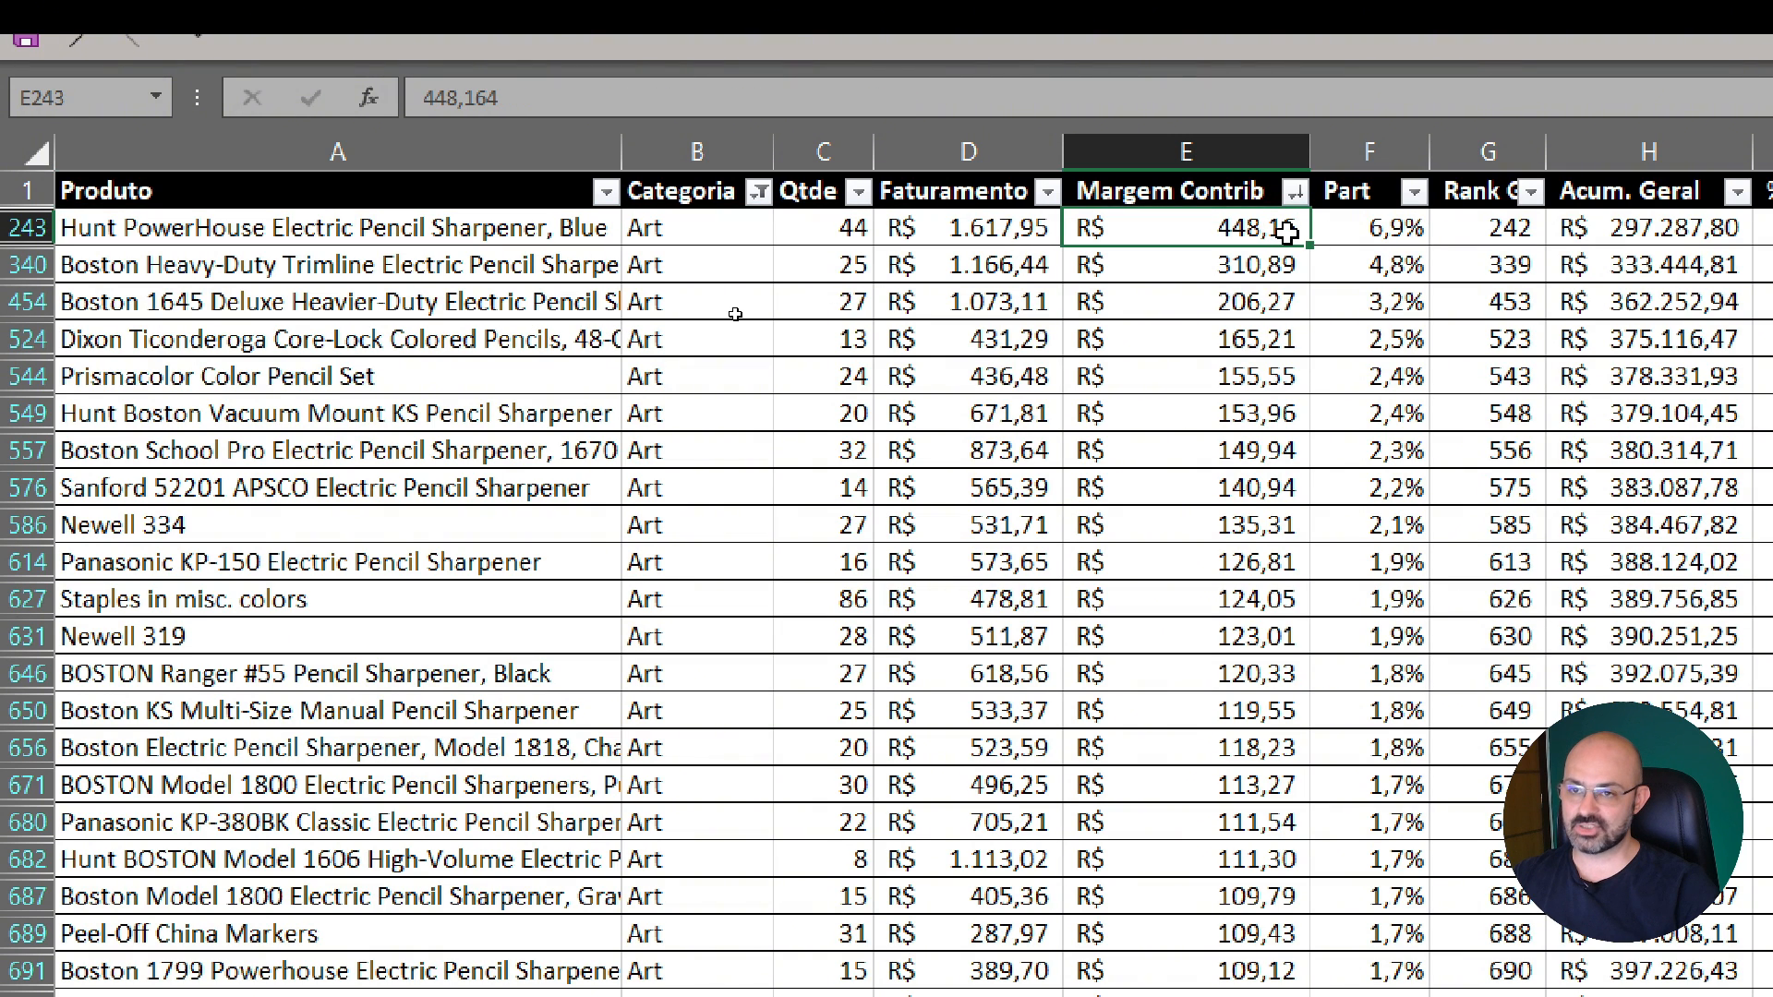
# Compare the first Art product's overall class with its accumulated percentage and class within the category
pyautogui.press('Right')
pyautogui.press('Right')
pyautogui.press('Right')
pyautogui.press('Right')
pyautogui.press('Right')
pyautogui.press('Right')
pyautogui.press('Right')
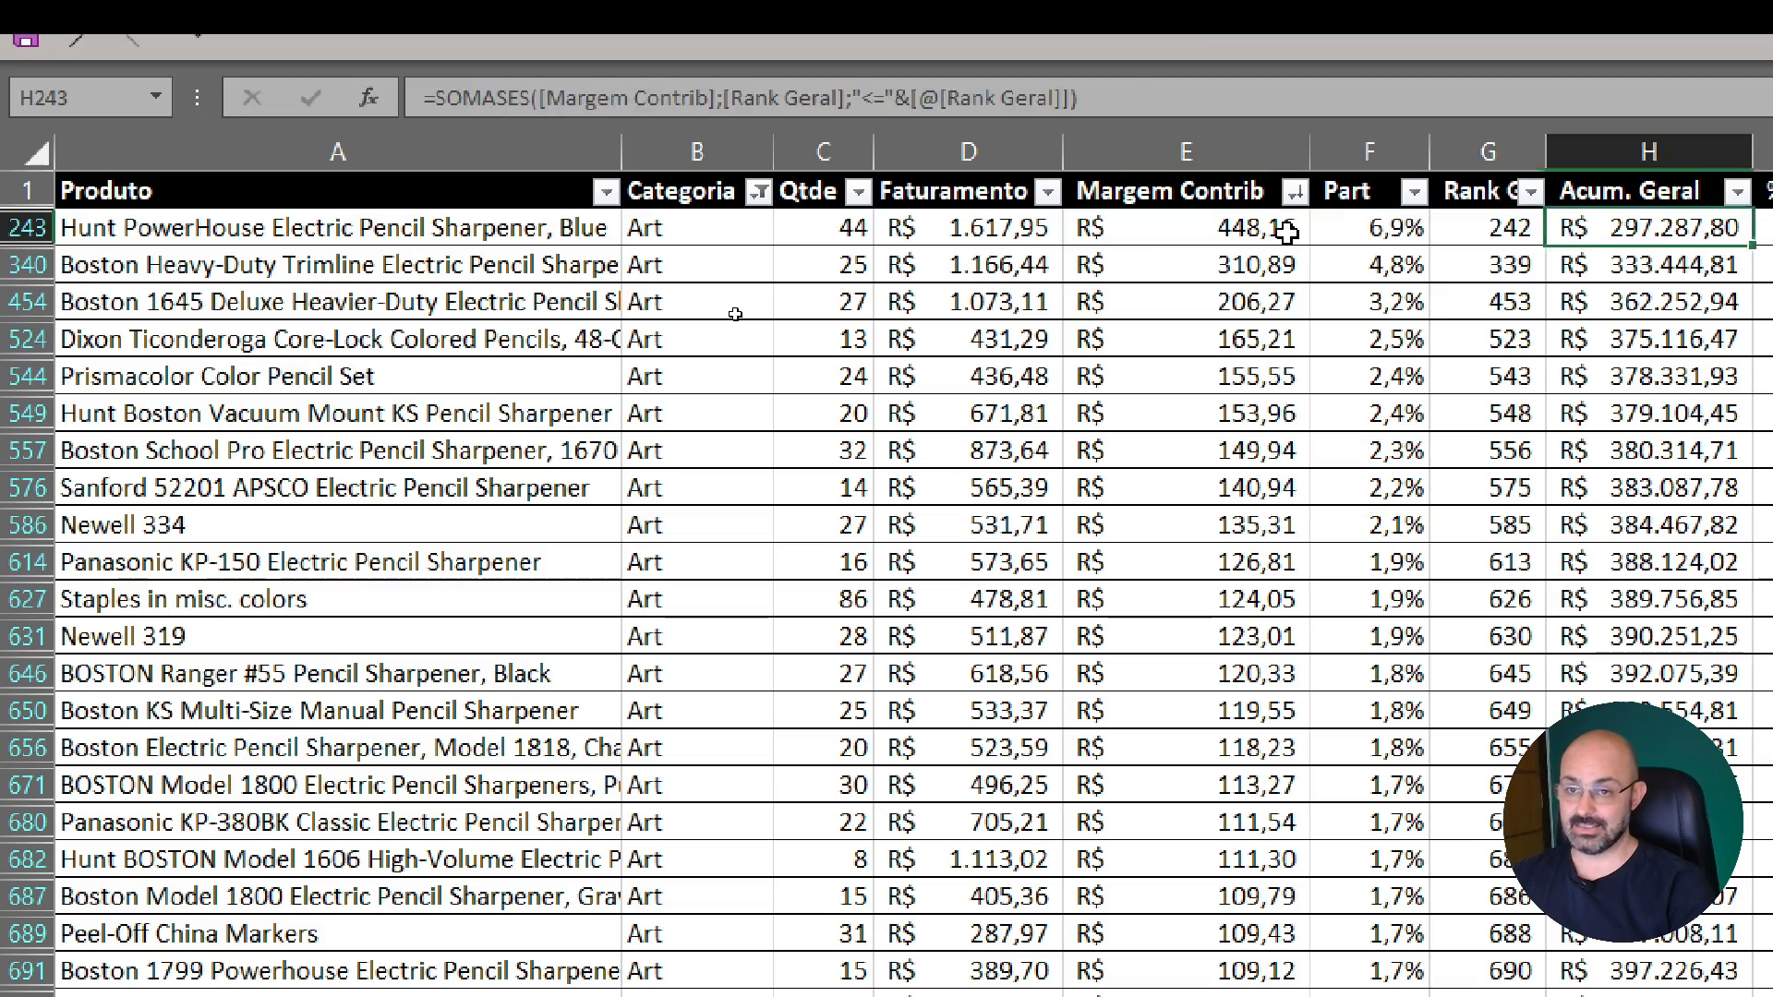
pyautogui.hscroll(3, 1561, 348)
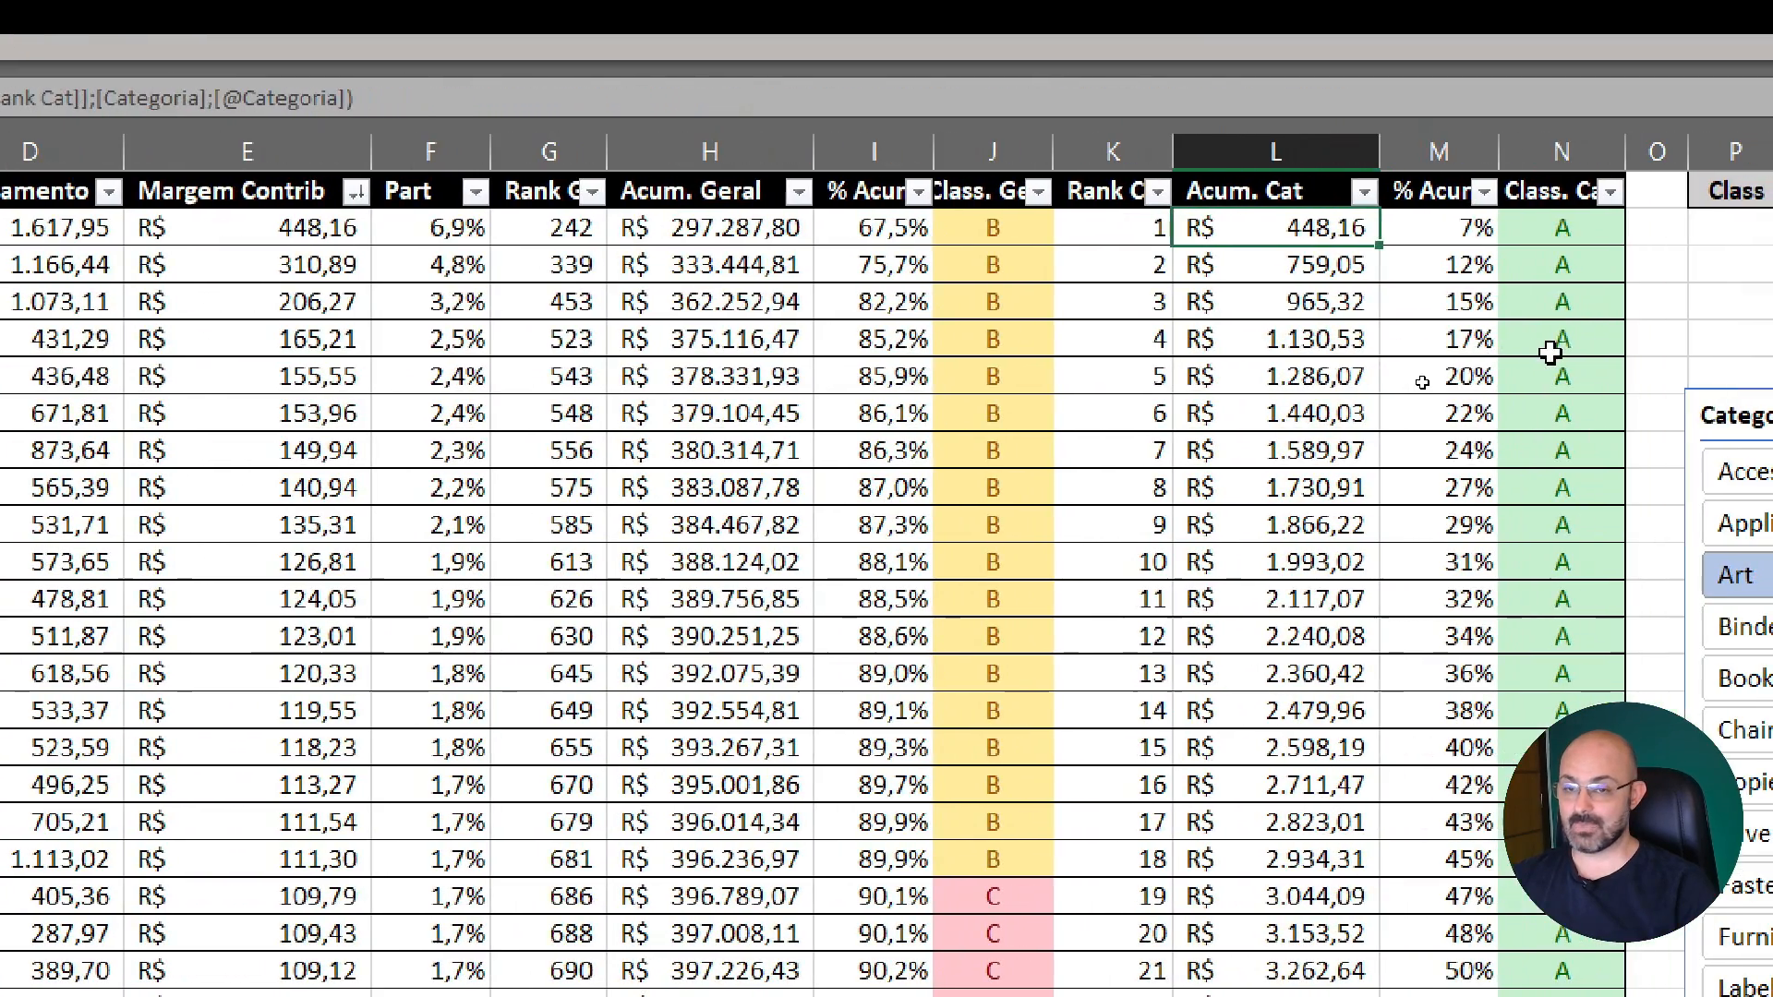
pyautogui.click(1555, 343)
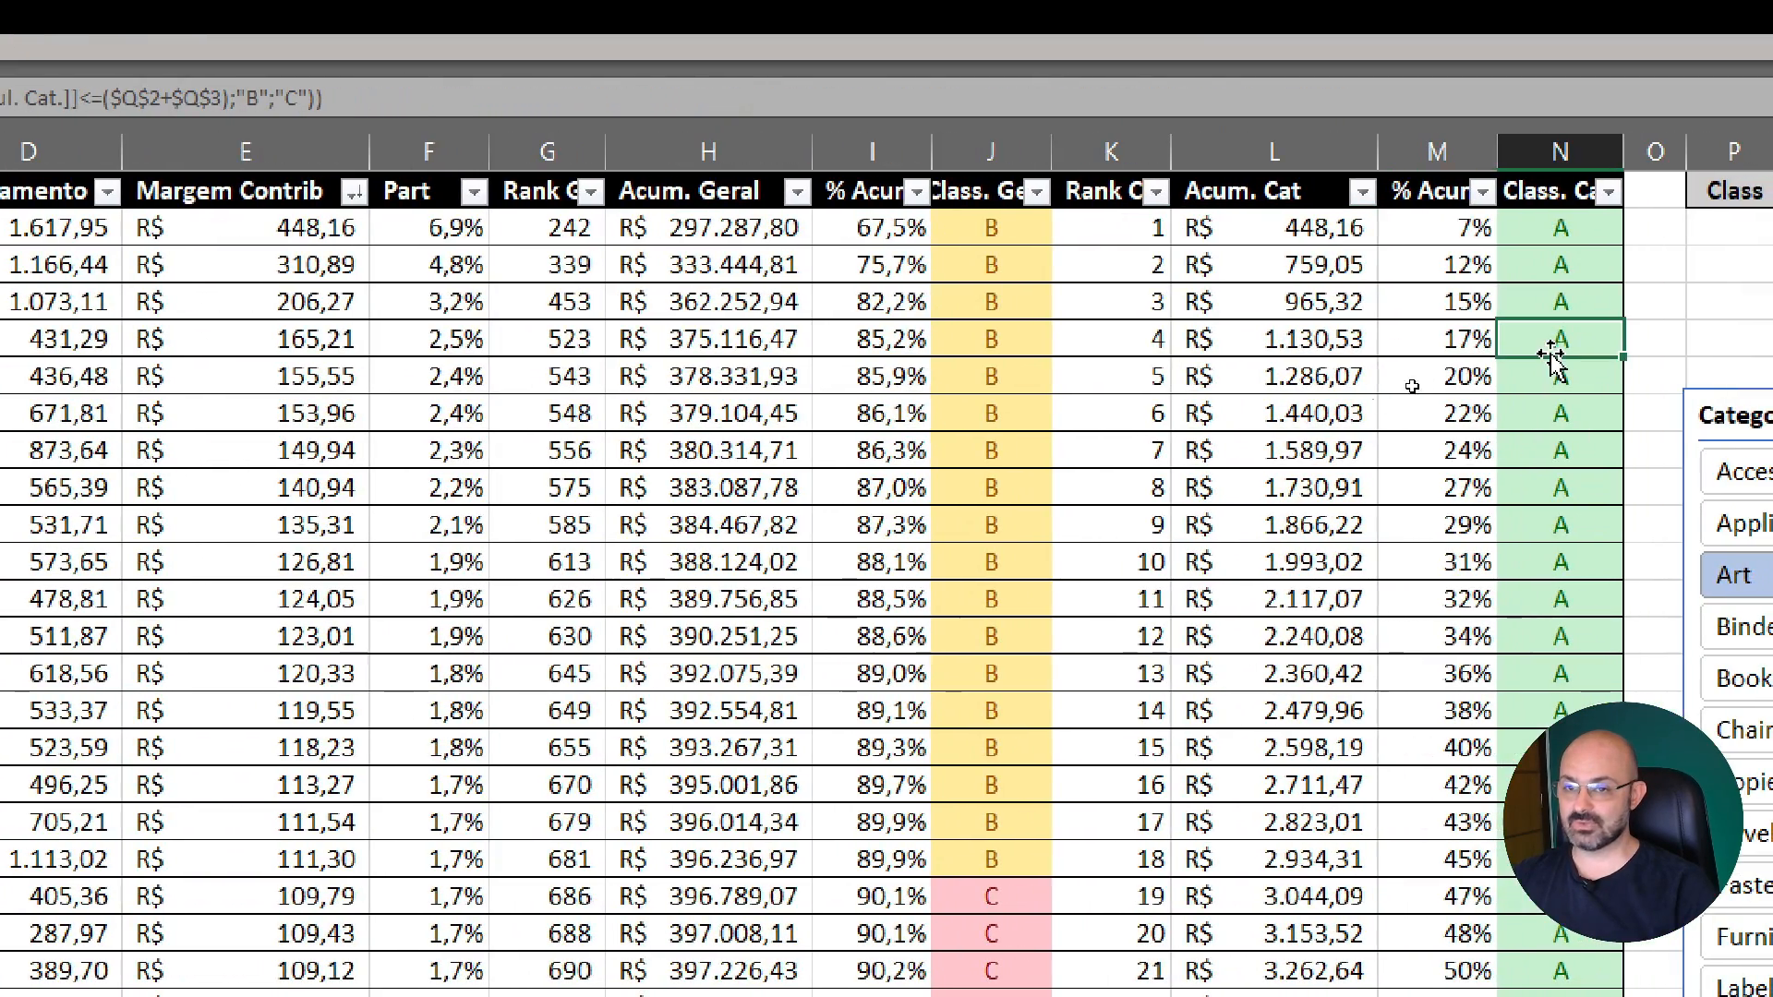
pyautogui.click(1010, 235)
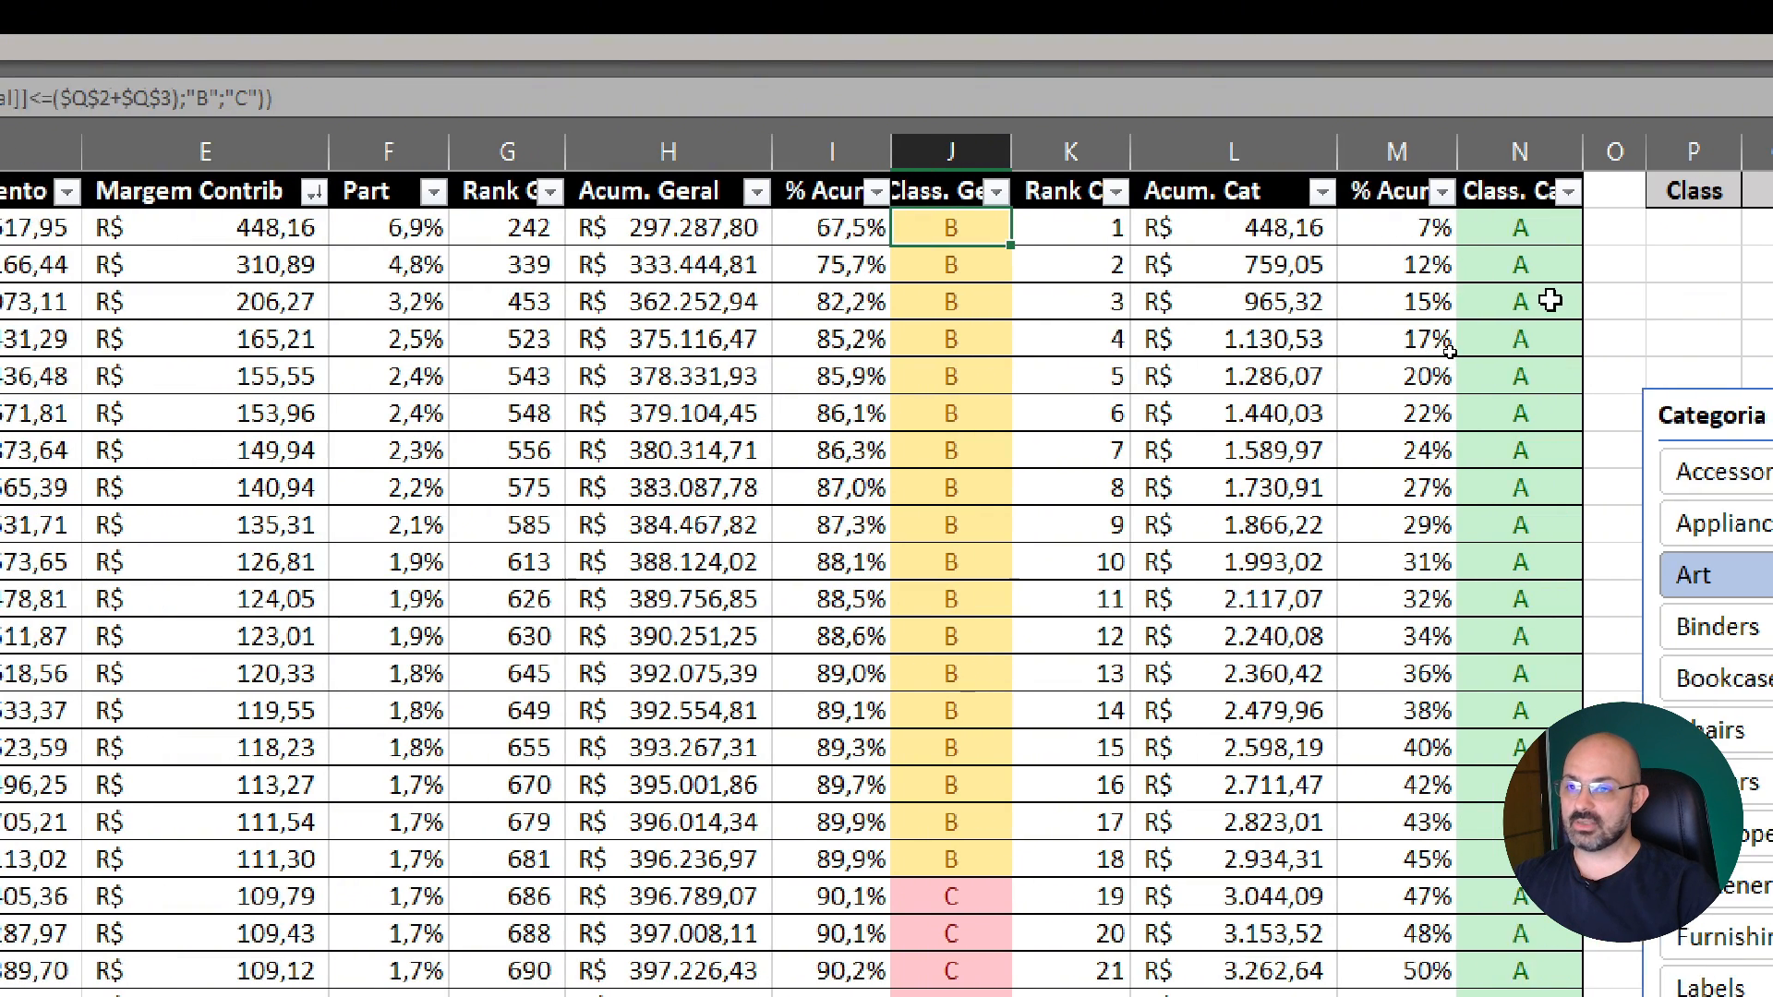
pyautogui.hscroll(3, 1084, 248)
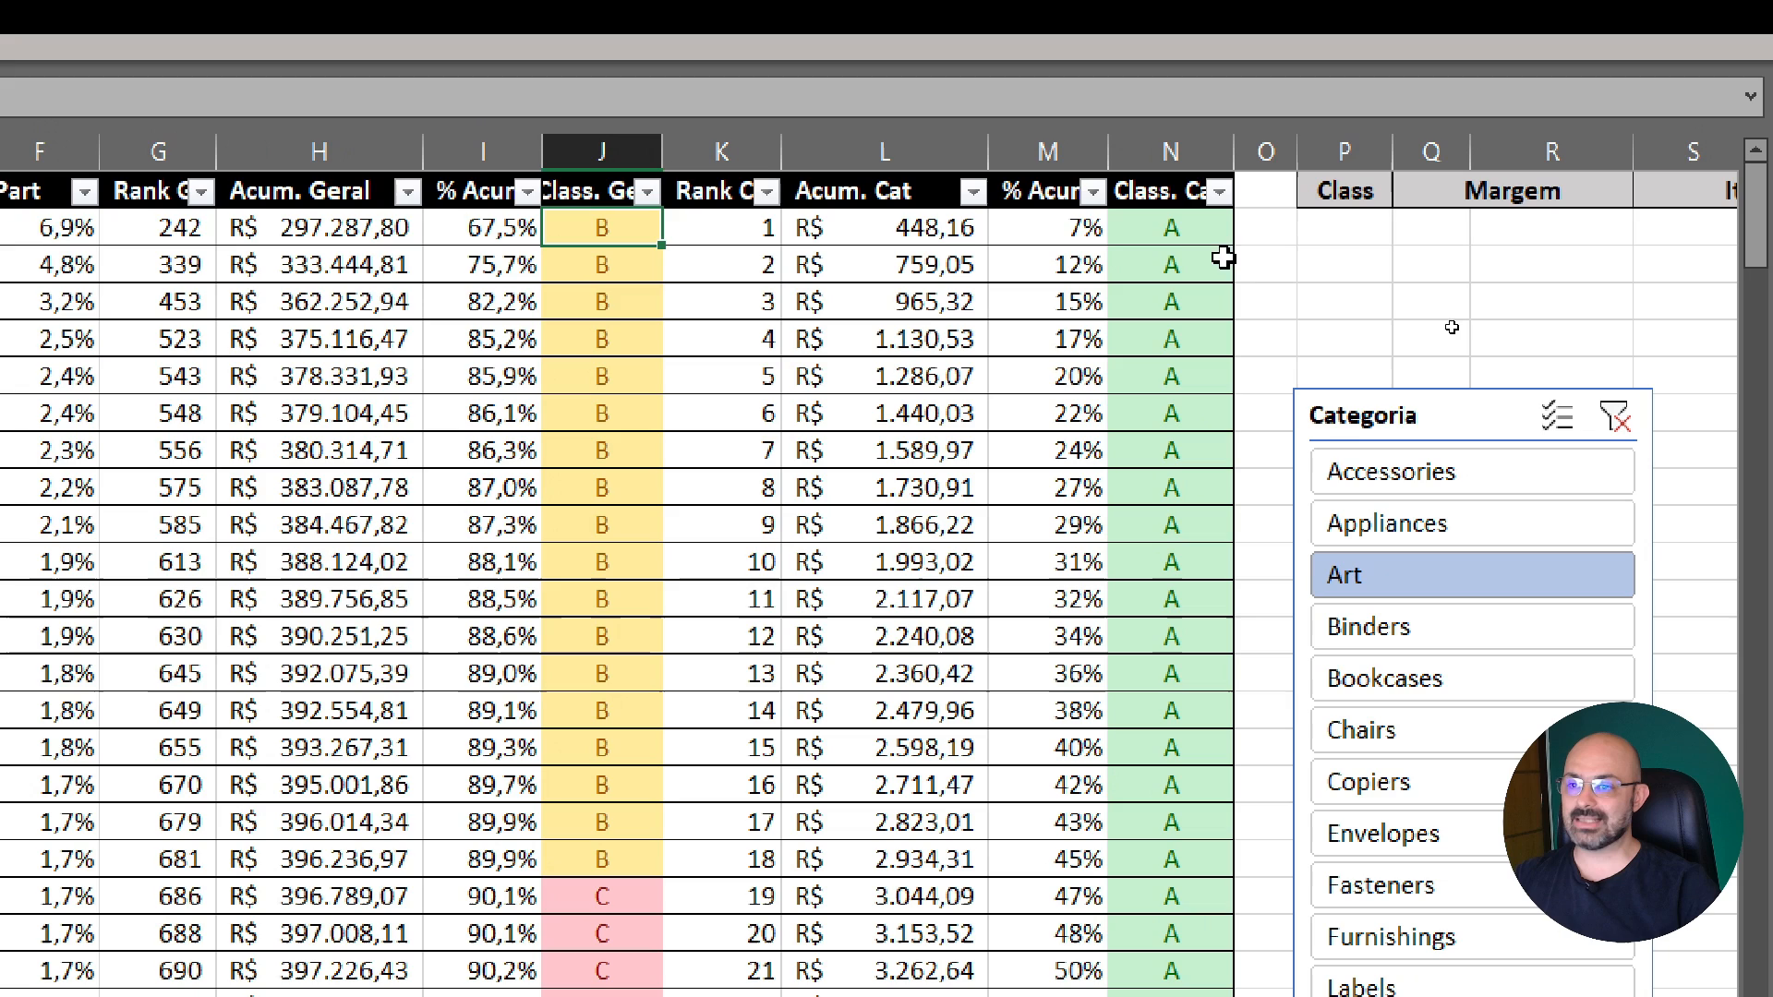
pyautogui.click(1068, 231)
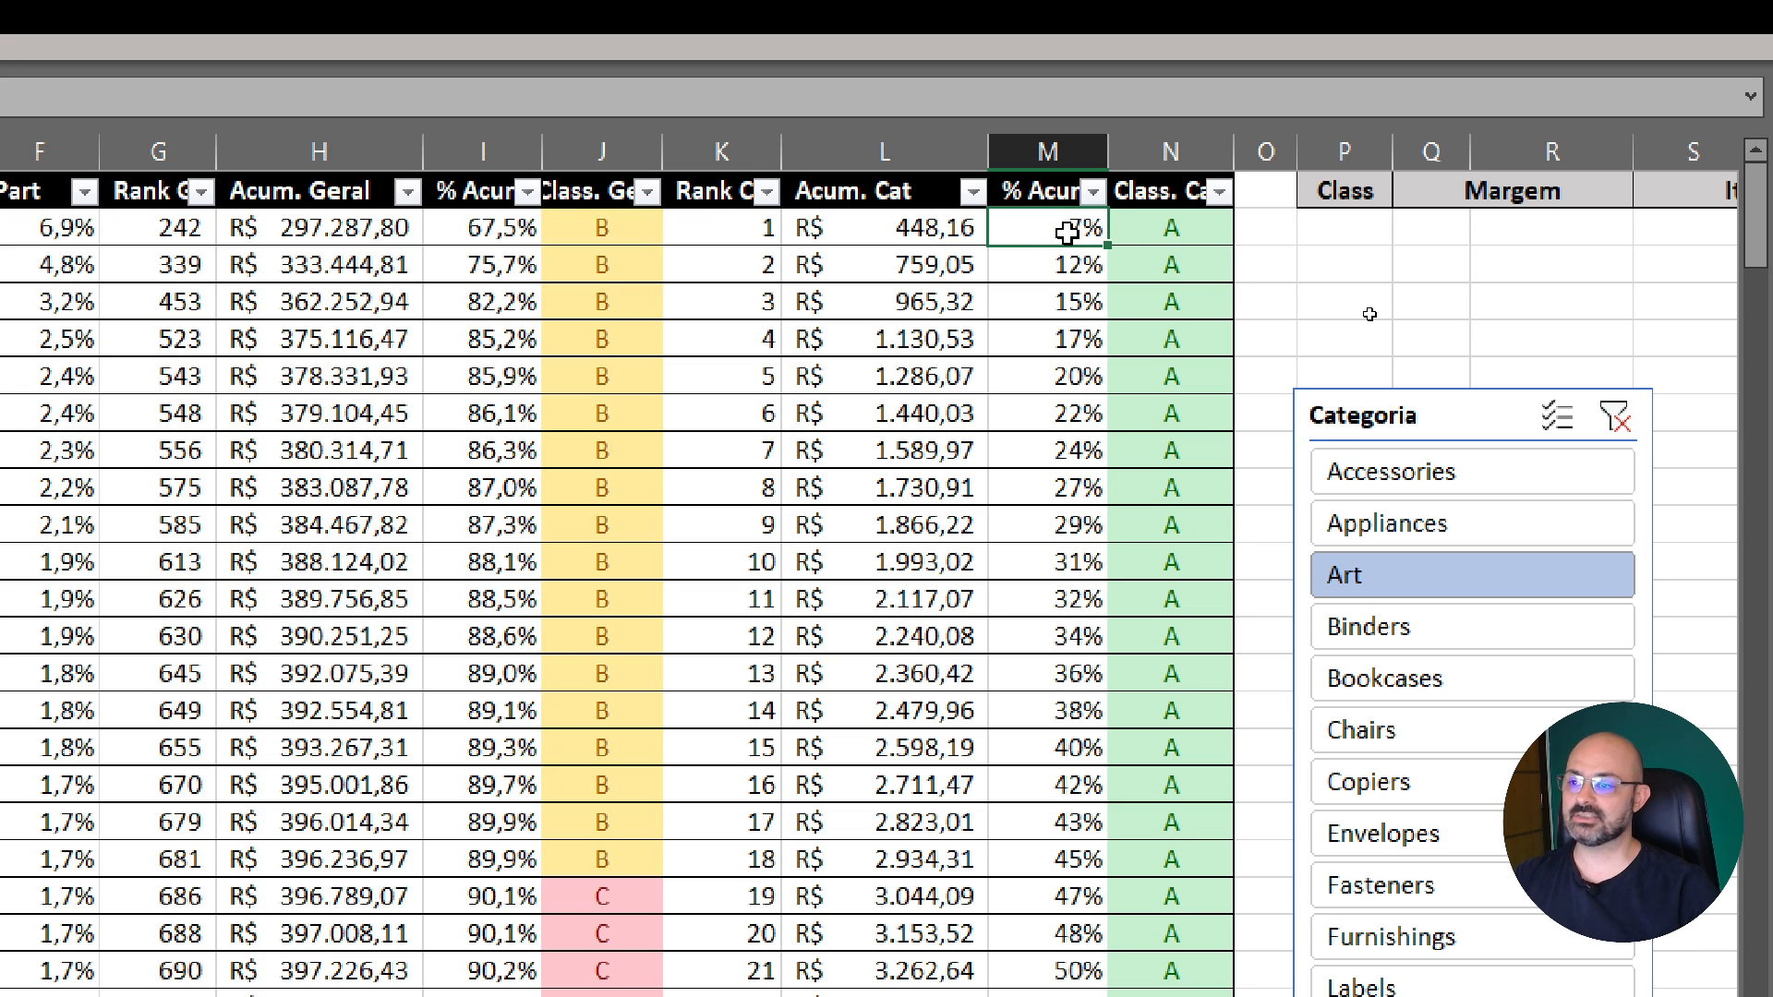
pyautogui.click(608, 228)
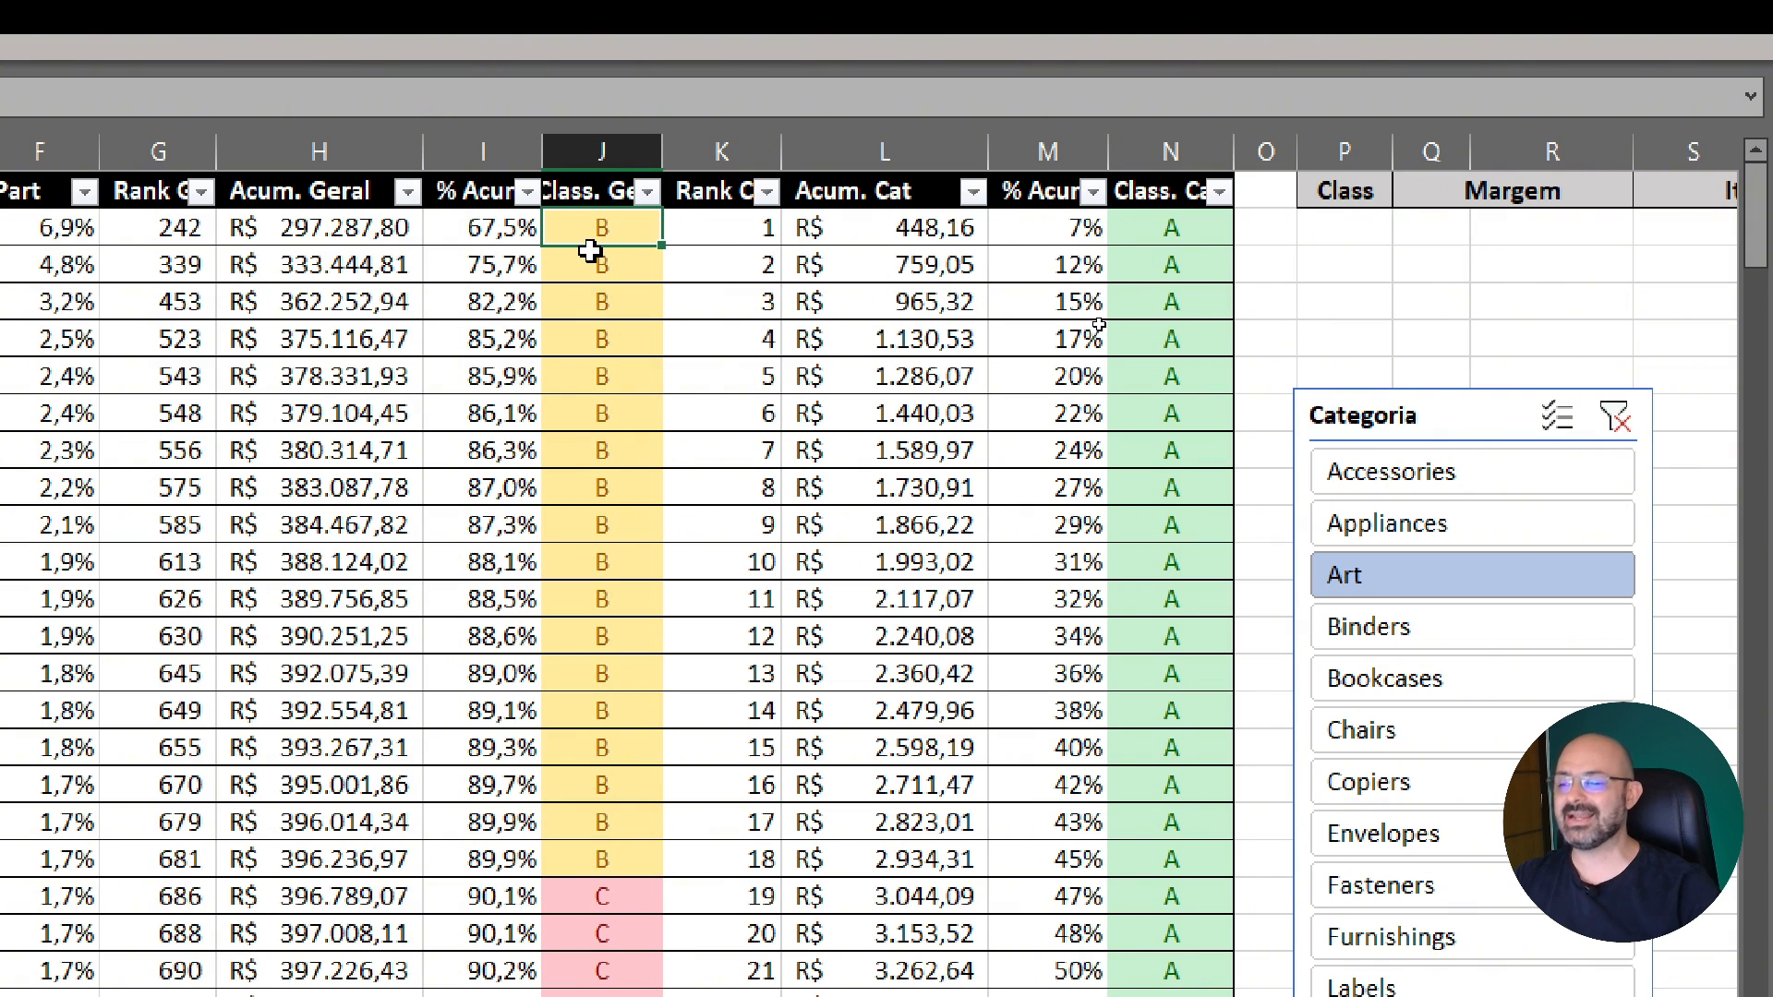
# Follow the category accumulated percentage down the Art products to find the limits between classes A, B and C
pyautogui.click(1063, 231)
pyautogui.moveTo(1062, 239); pyautogui.dragTo(1042, 996)
pyautogui.moveTo(1041, 906); pyautogui.dragTo(1057, 996)
pyautogui.scroll(-1, 1080, 818)
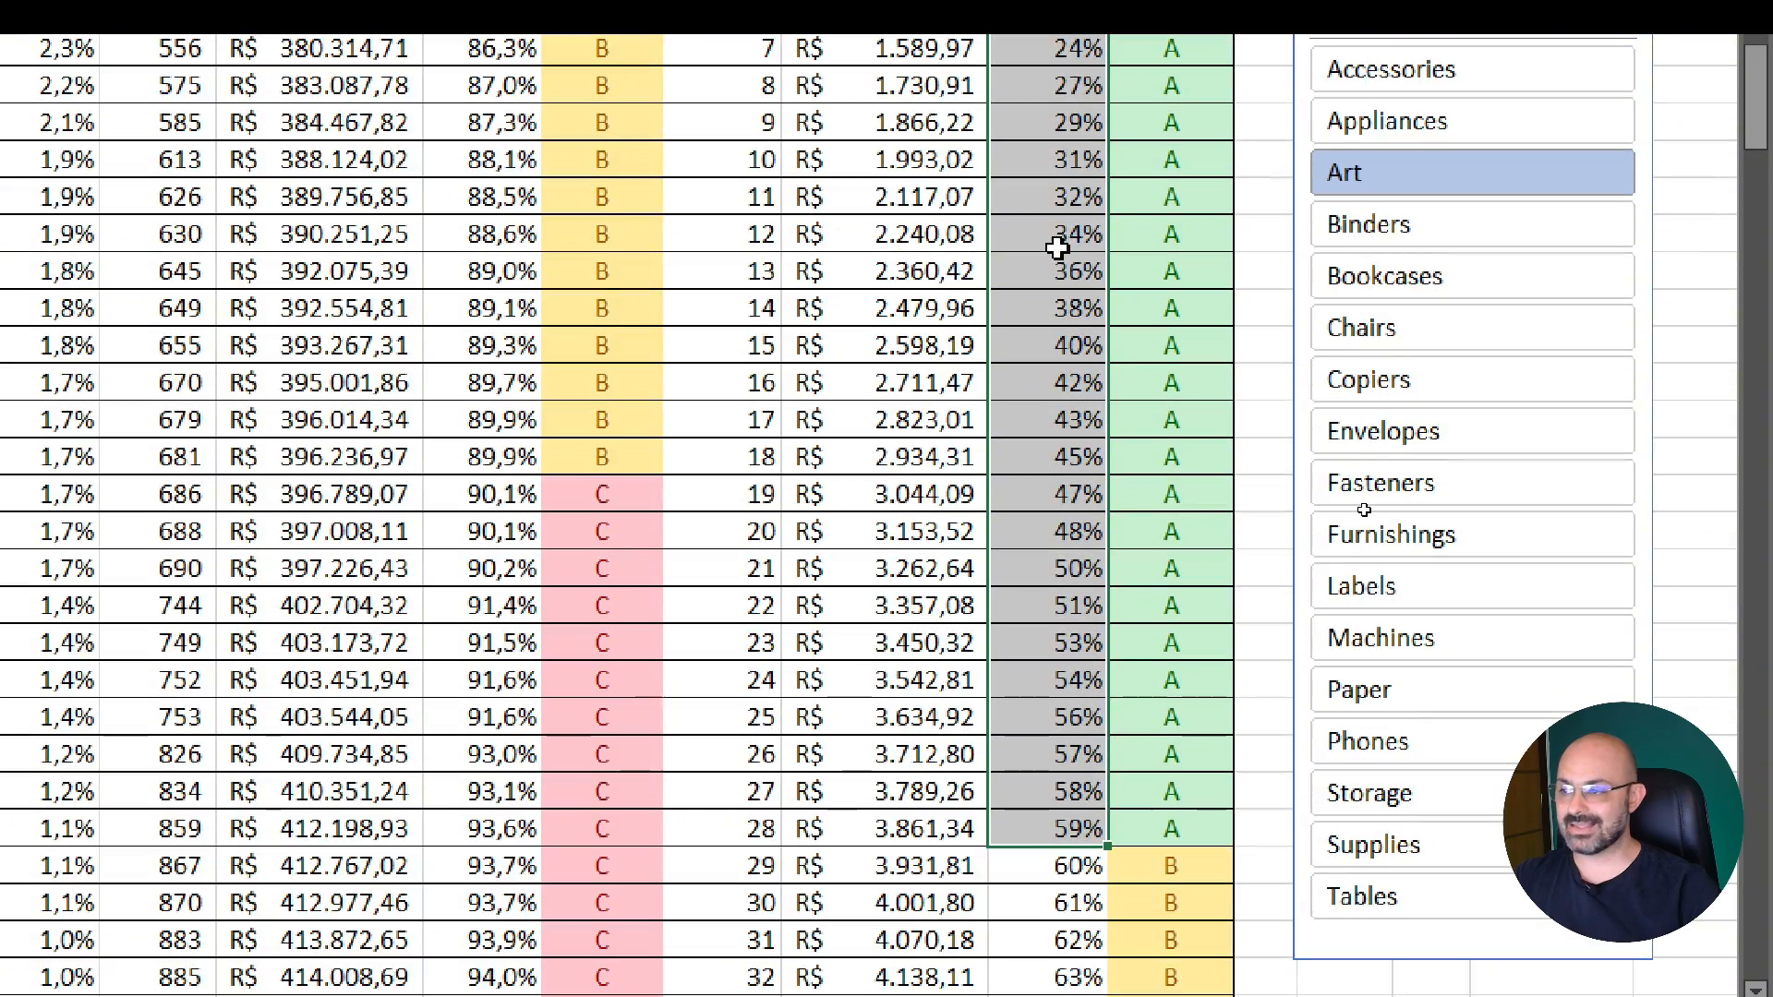
pyautogui.scroll(1, 1061, 247)
pyautogui.scroll(-1, 1062, 247)
pyautogui.scroll(-5, 1062, 248)
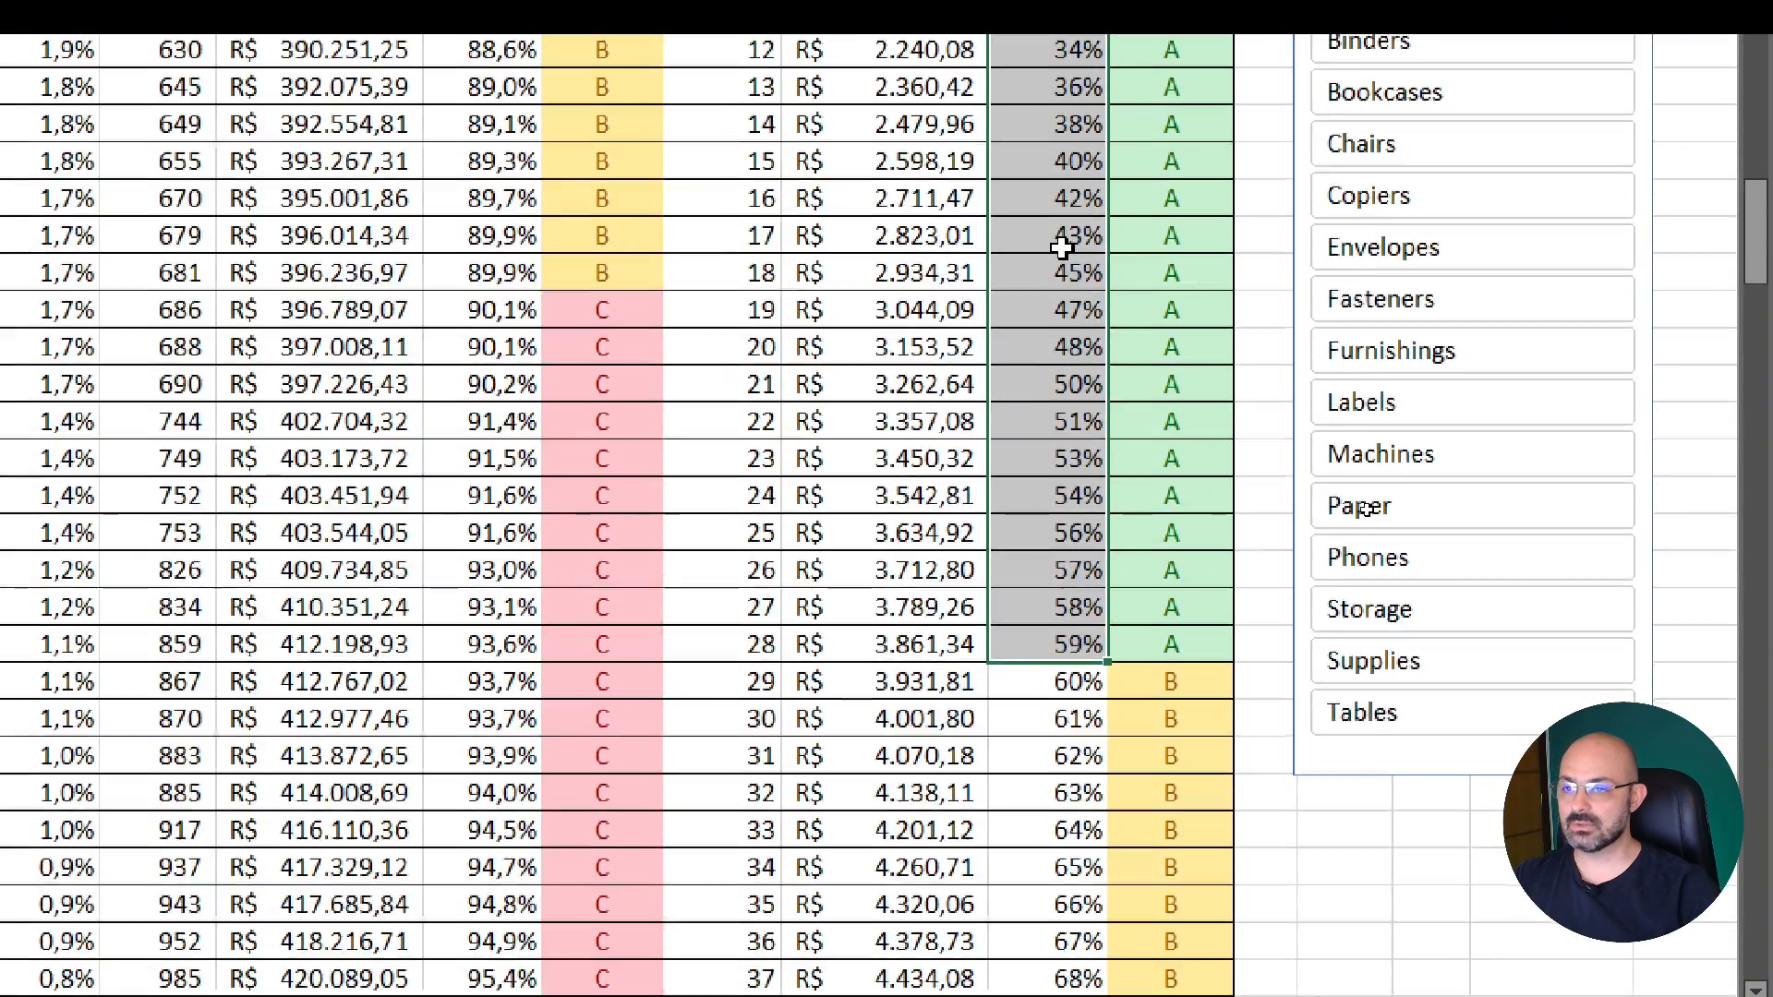
pyautogui.scroll(-10, 1062, 247)
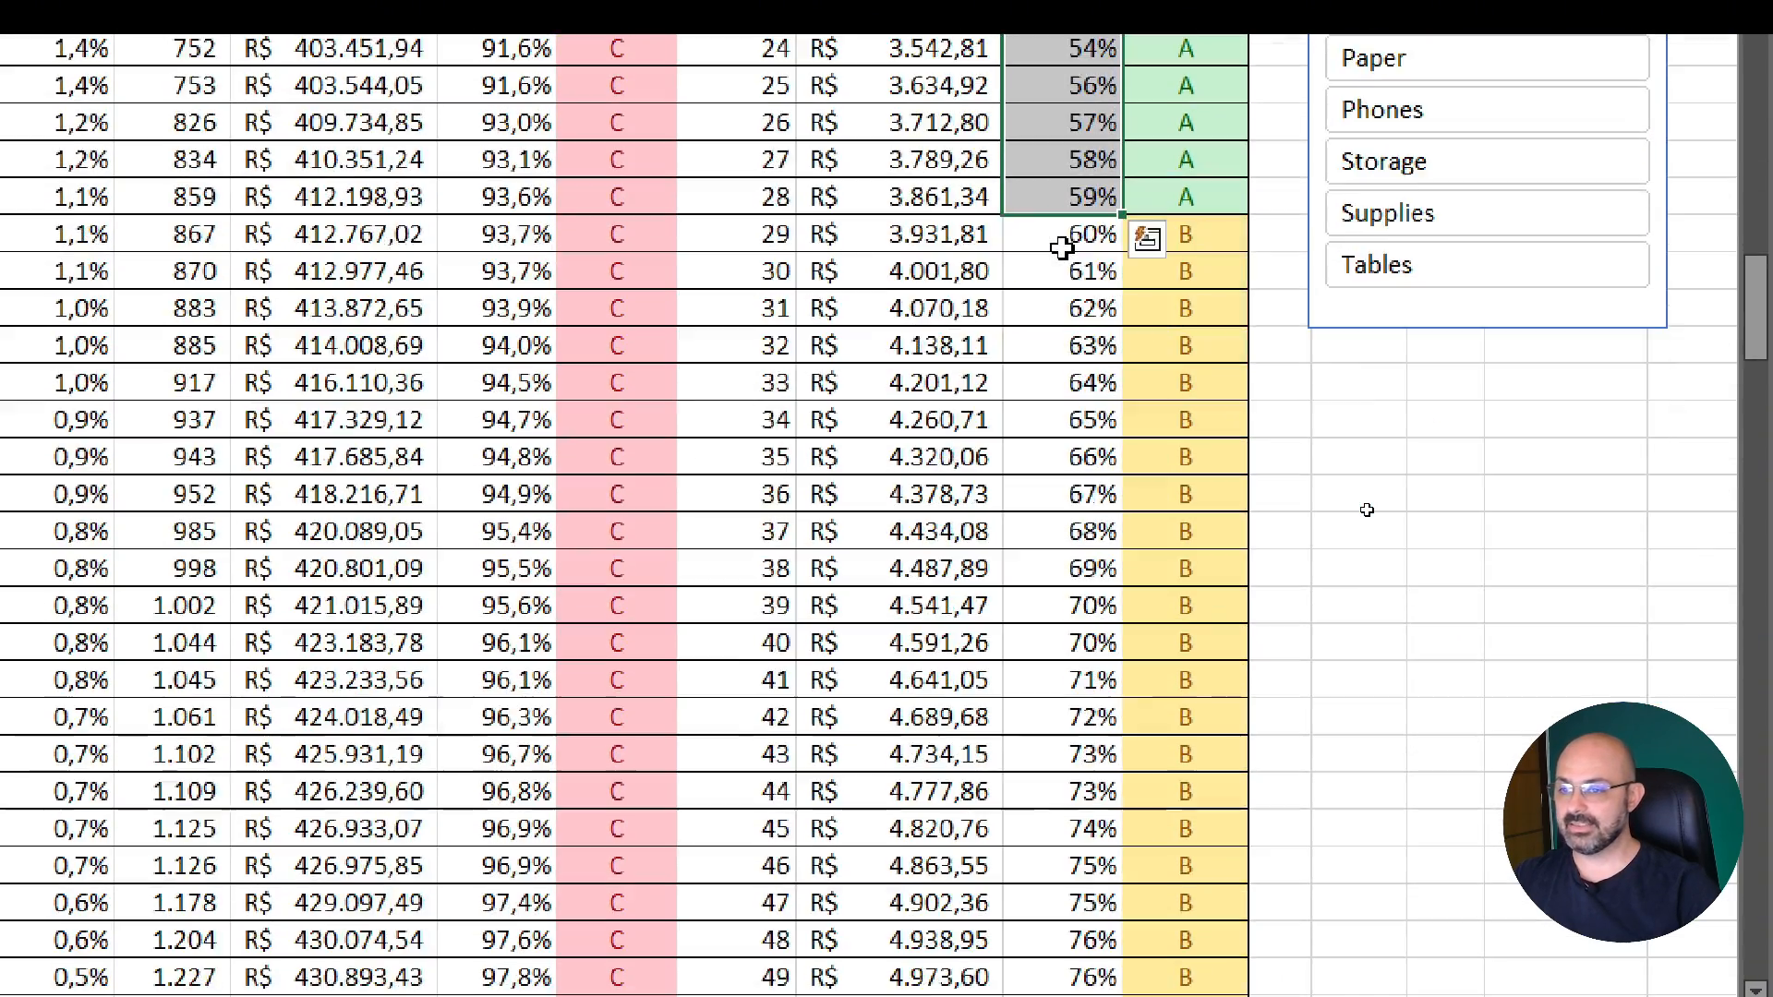
pyautogui.scroll(-9, 1062, 273)
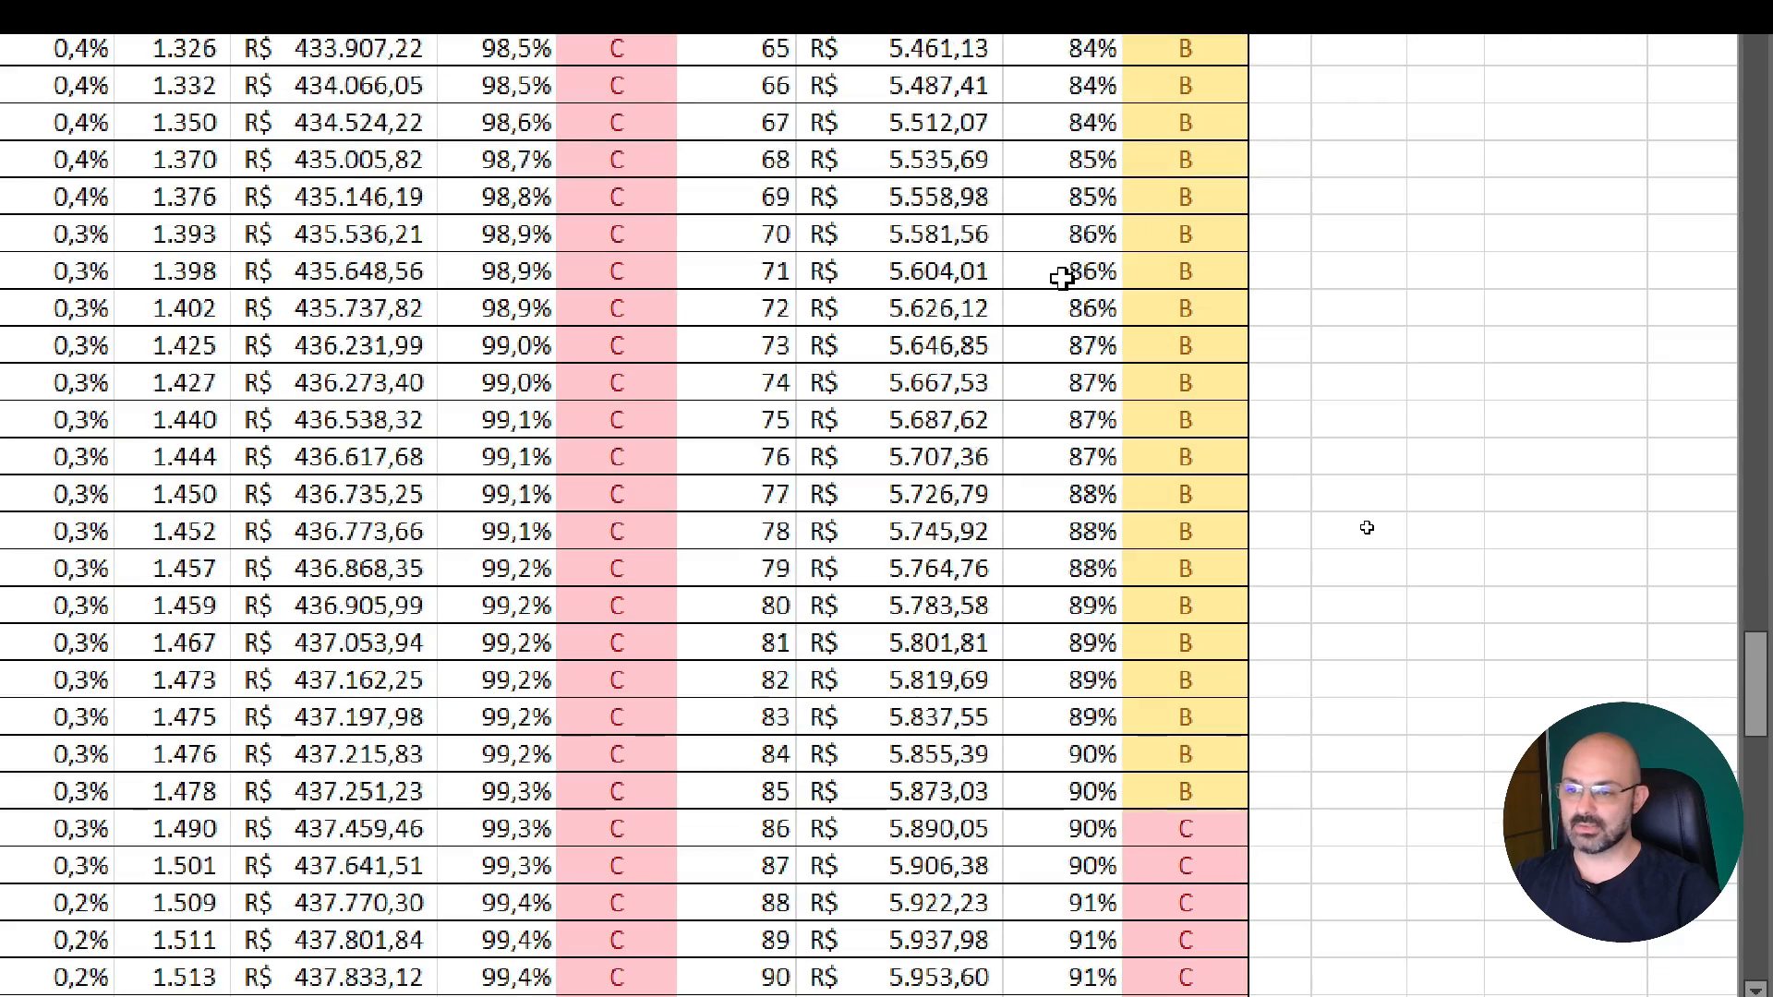
pyautogui.scroll(-1, 1062, 277)
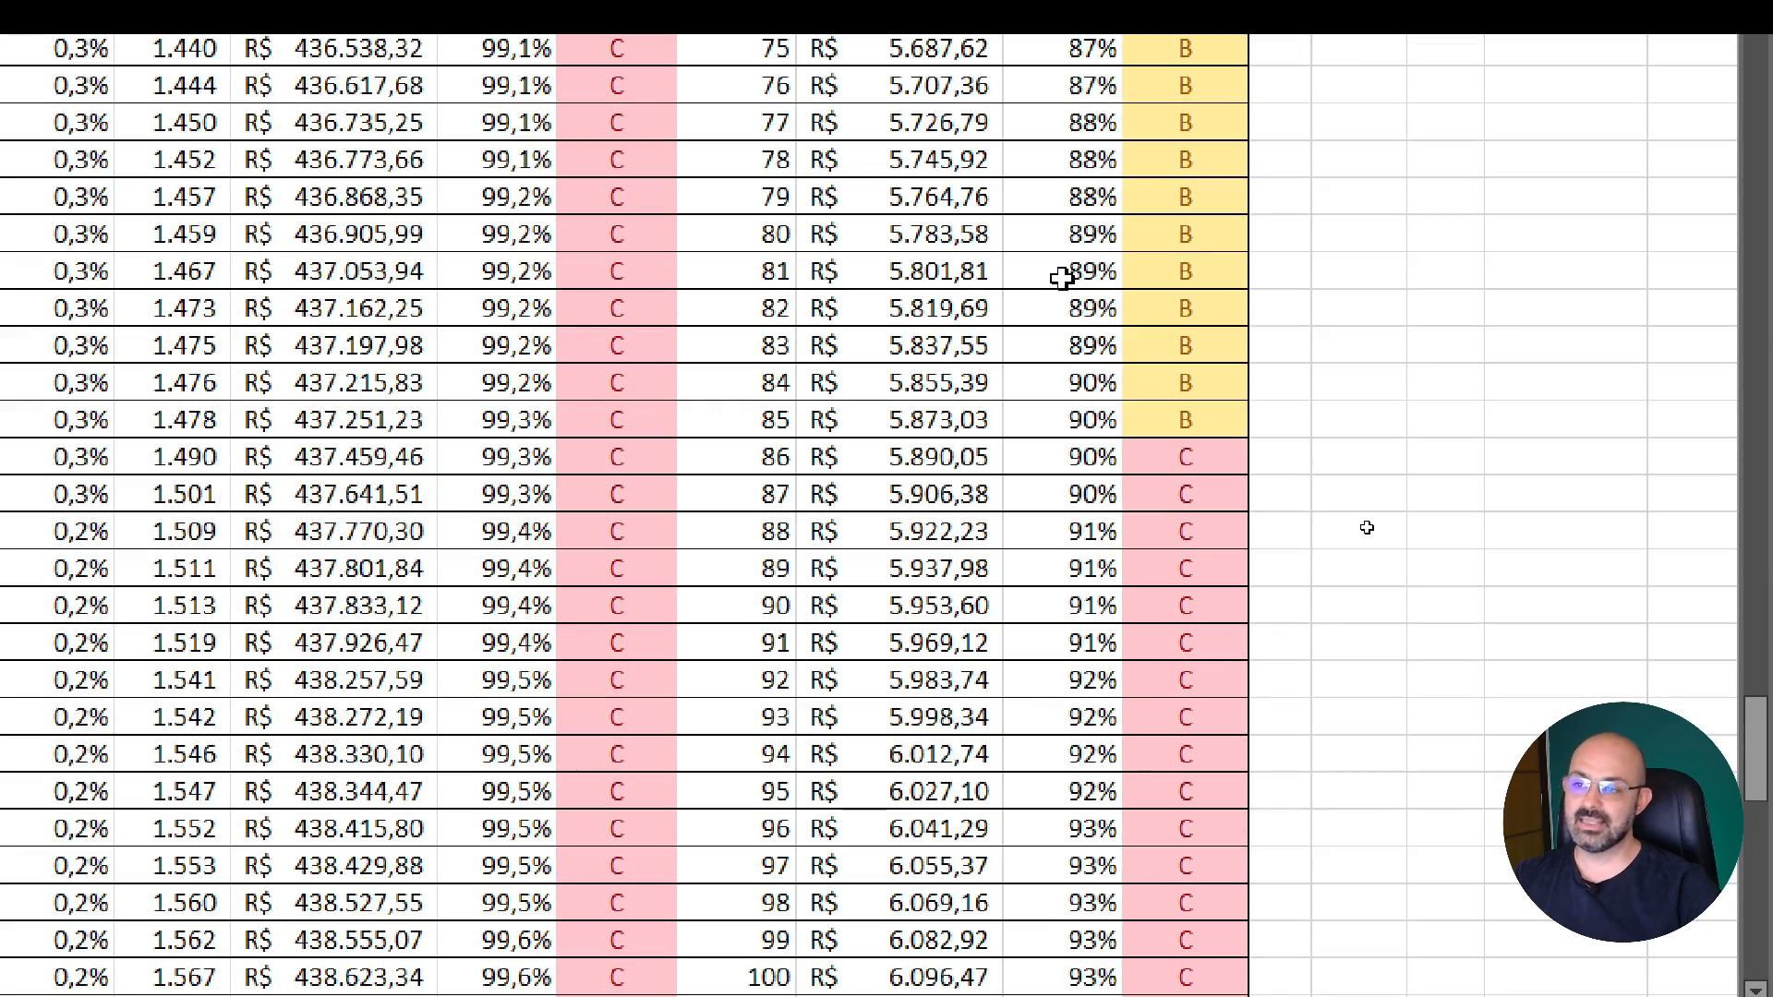
# Compare the overall class with the category class for the Art product ranked 86, at the limit between category classes B and C
pyautogui.click(1056, 411)
pyautogui.scroll(-3, 1056, 411)
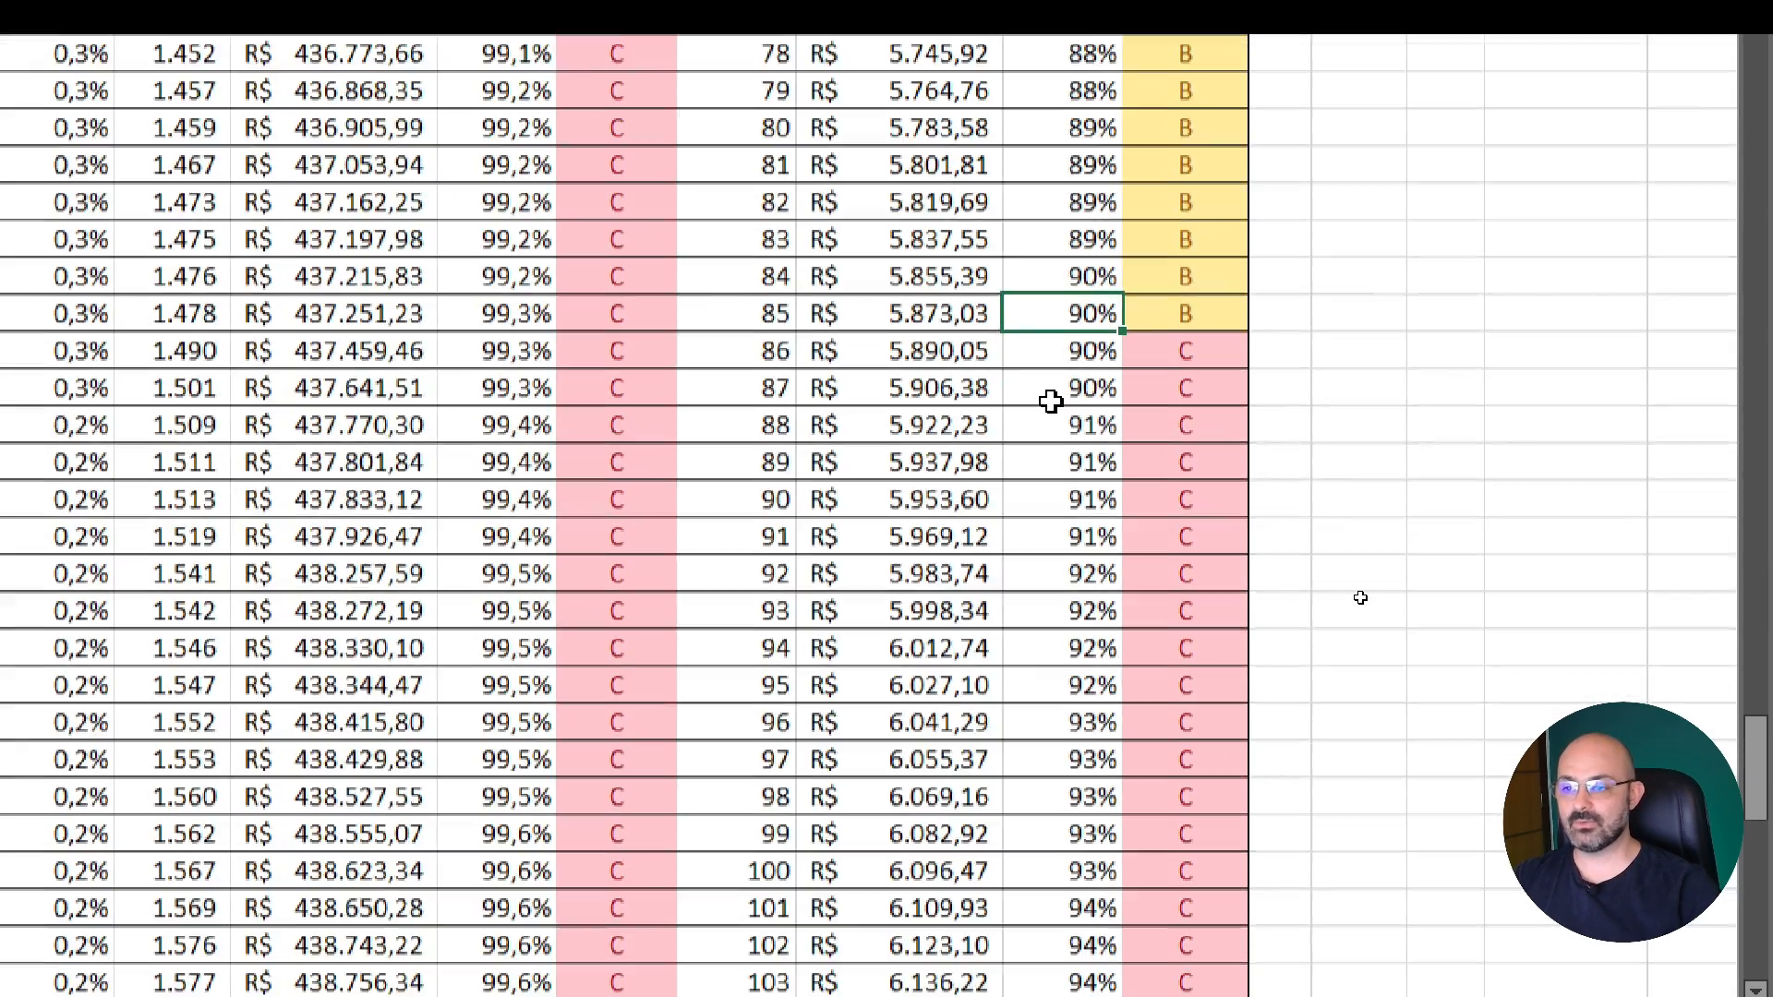
pyautogui.scroll(-1, 1072, 419)
pyautogui.scroll(1, 1081, 422)
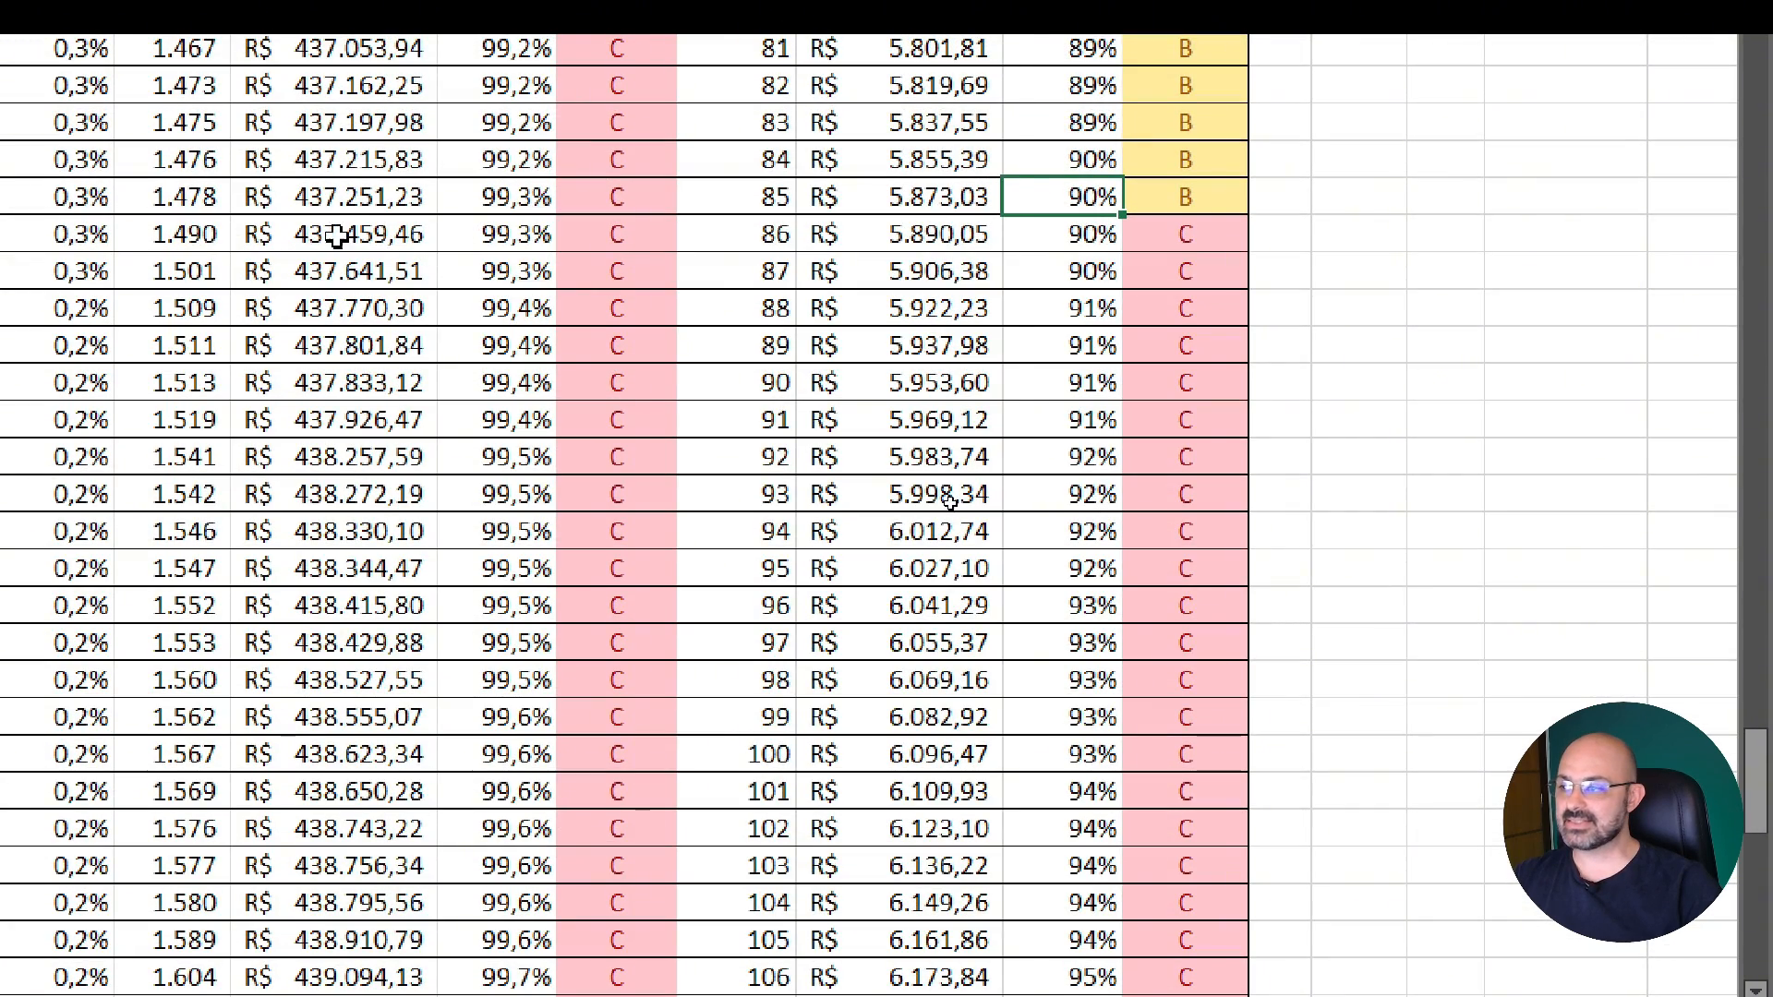
pyautogui.click(239, 238)
pyautogui.hscroll(-1, 227, 238)
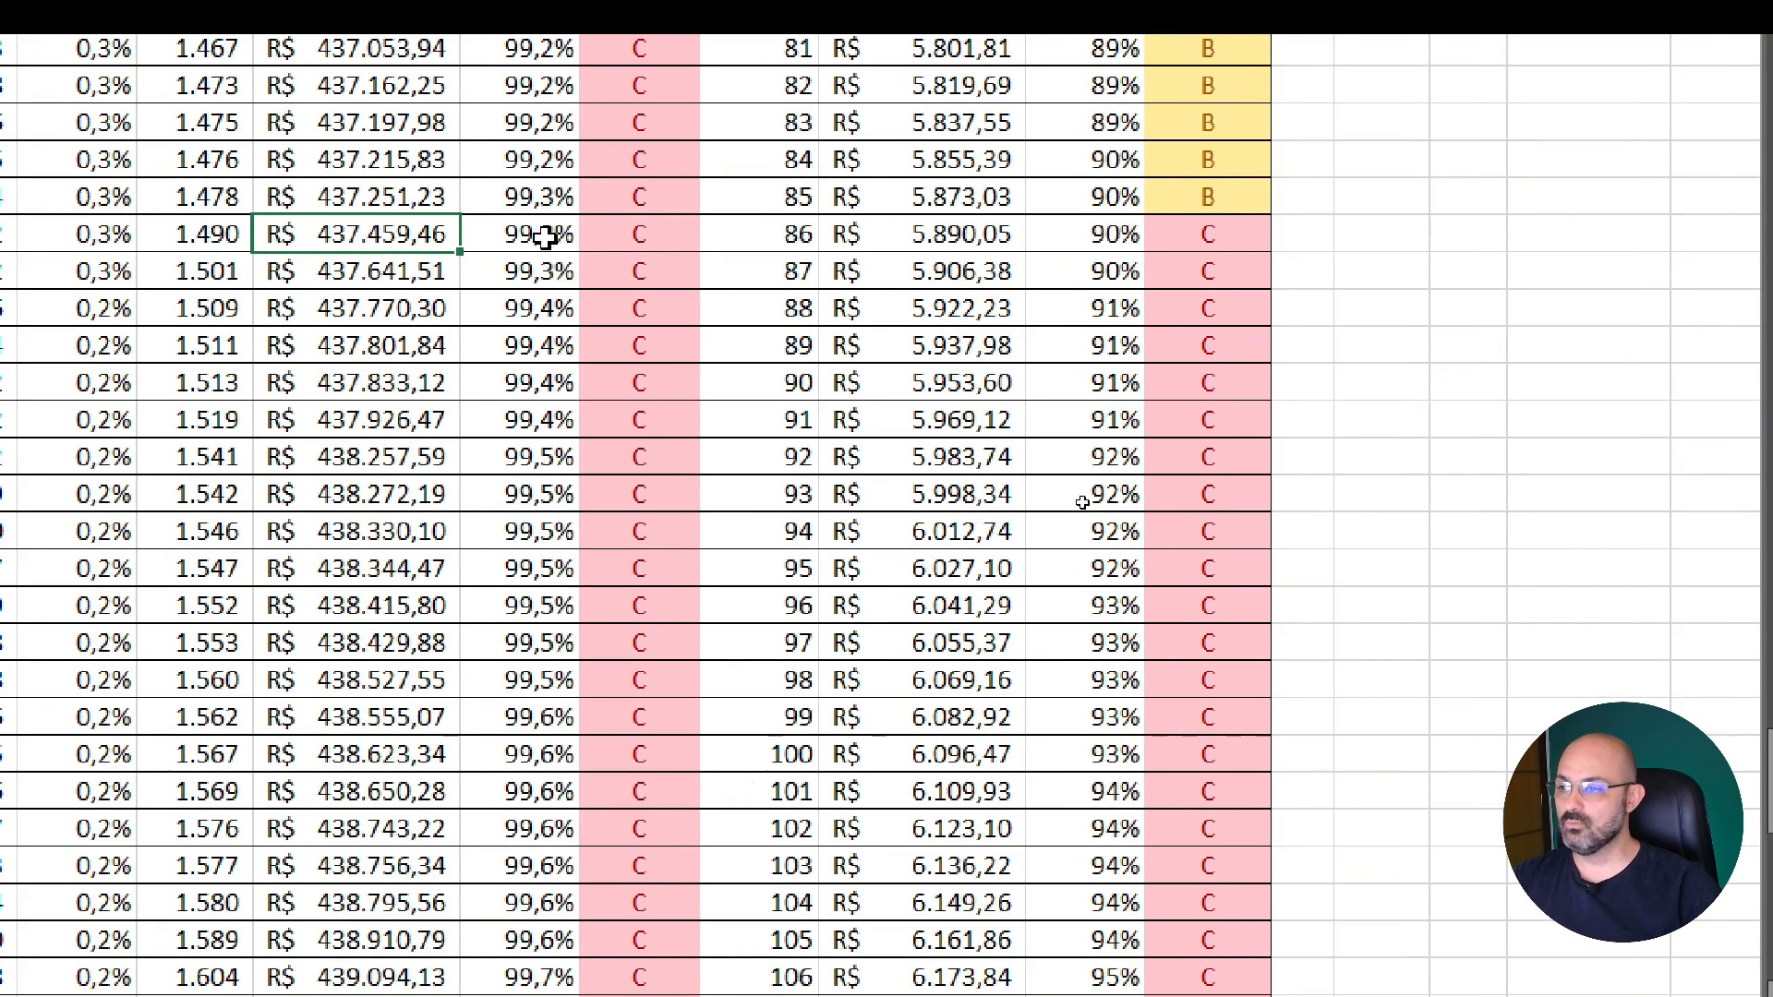
pyautogui.click(644, 228)
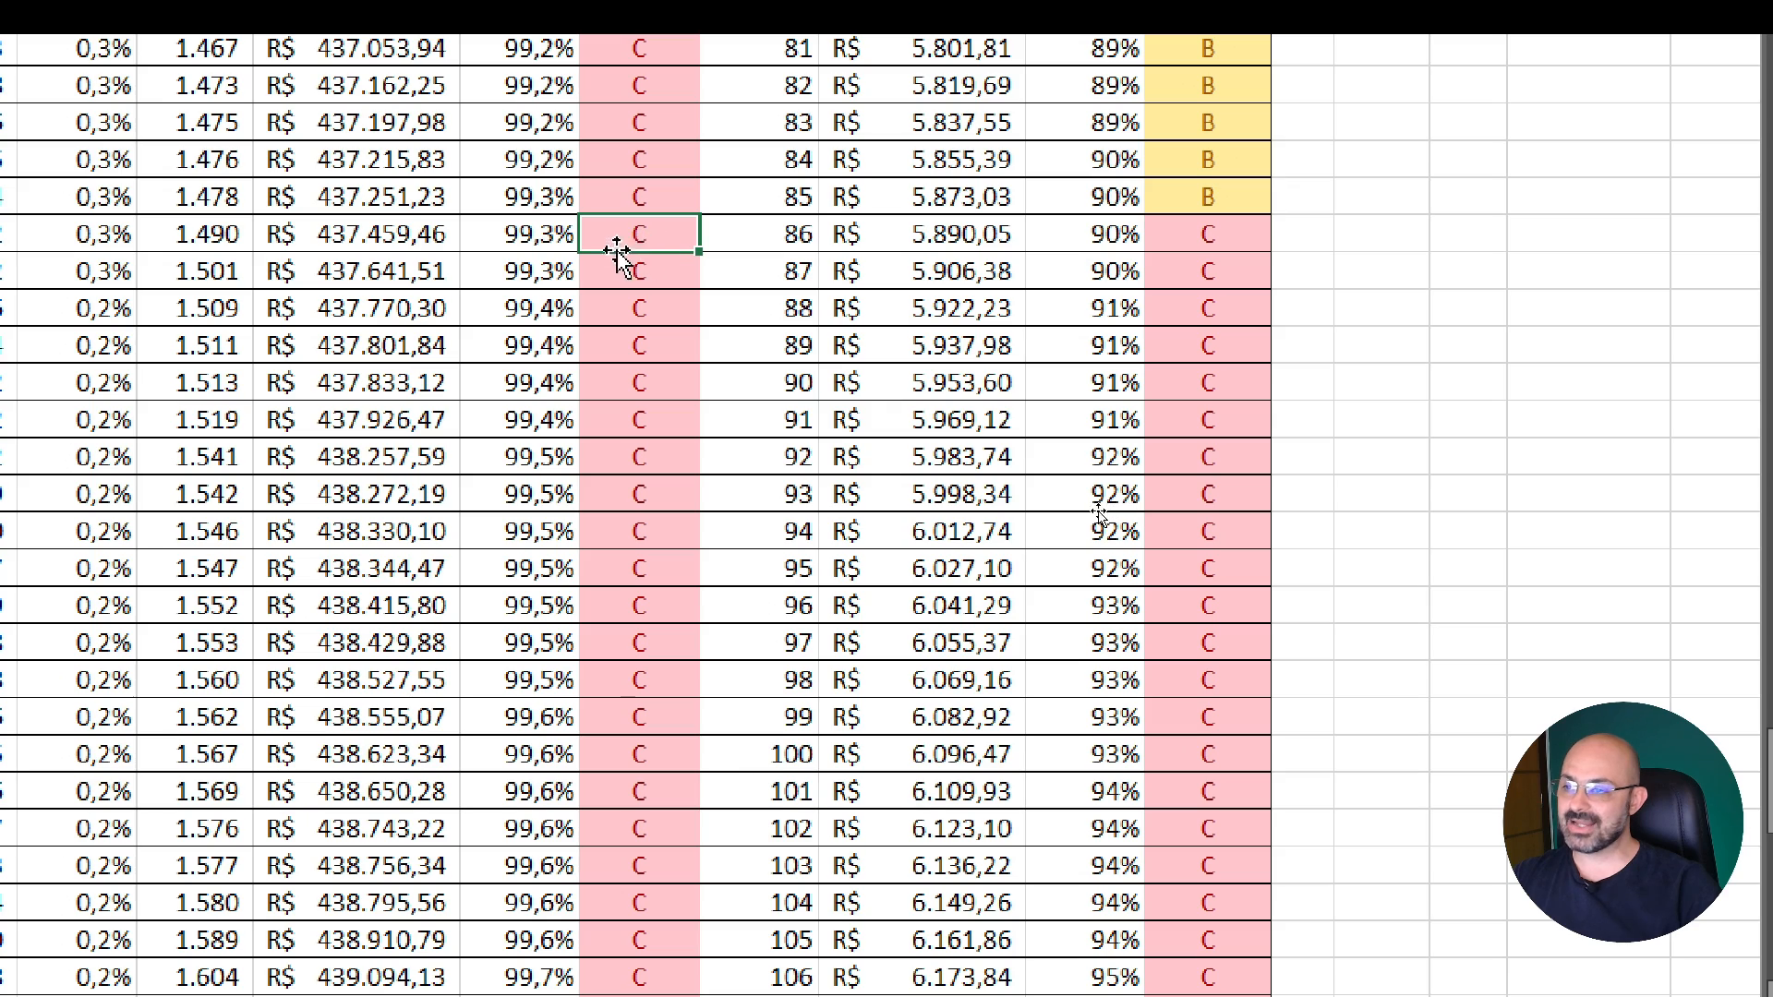
pyautogui.click(1249, 239)
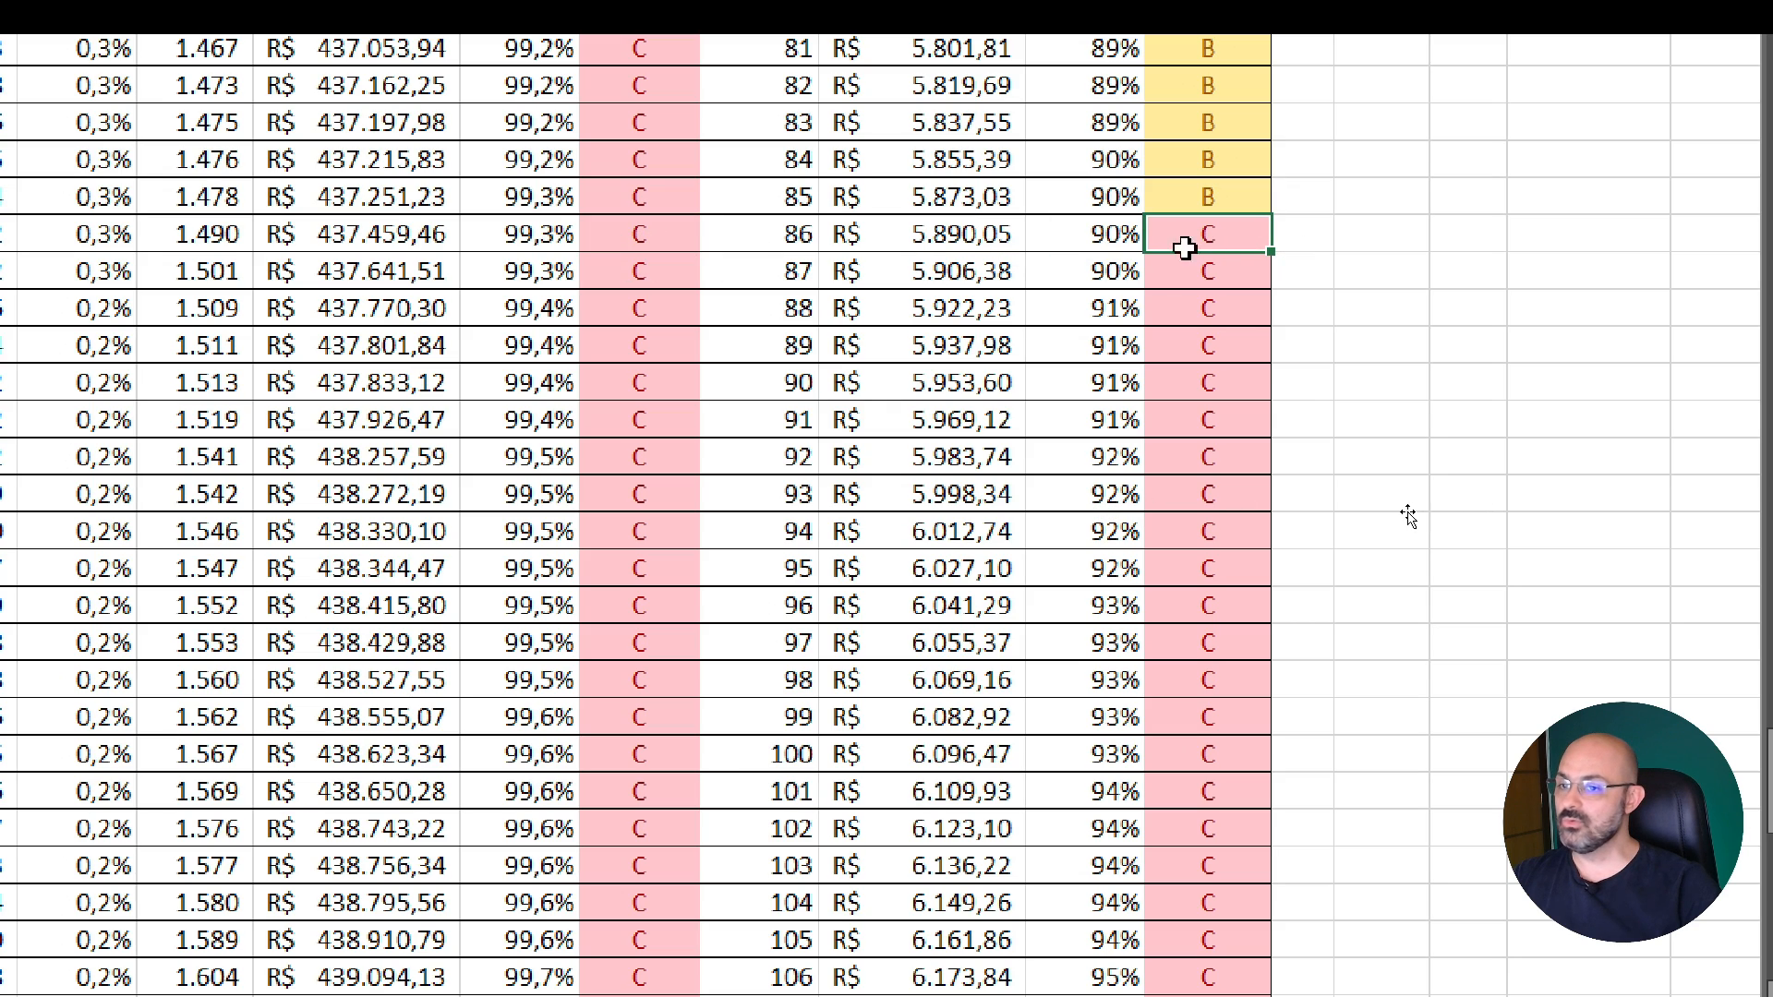
# Review the Art products in category class C down to the end of the list
pyautogui.moveTo(1215, 226); pyautogui.dragTo(1201, 977)
pyautogui.scroll(-1, 1238, 877)
pyautogui.scroll(-15, 1231, 699)
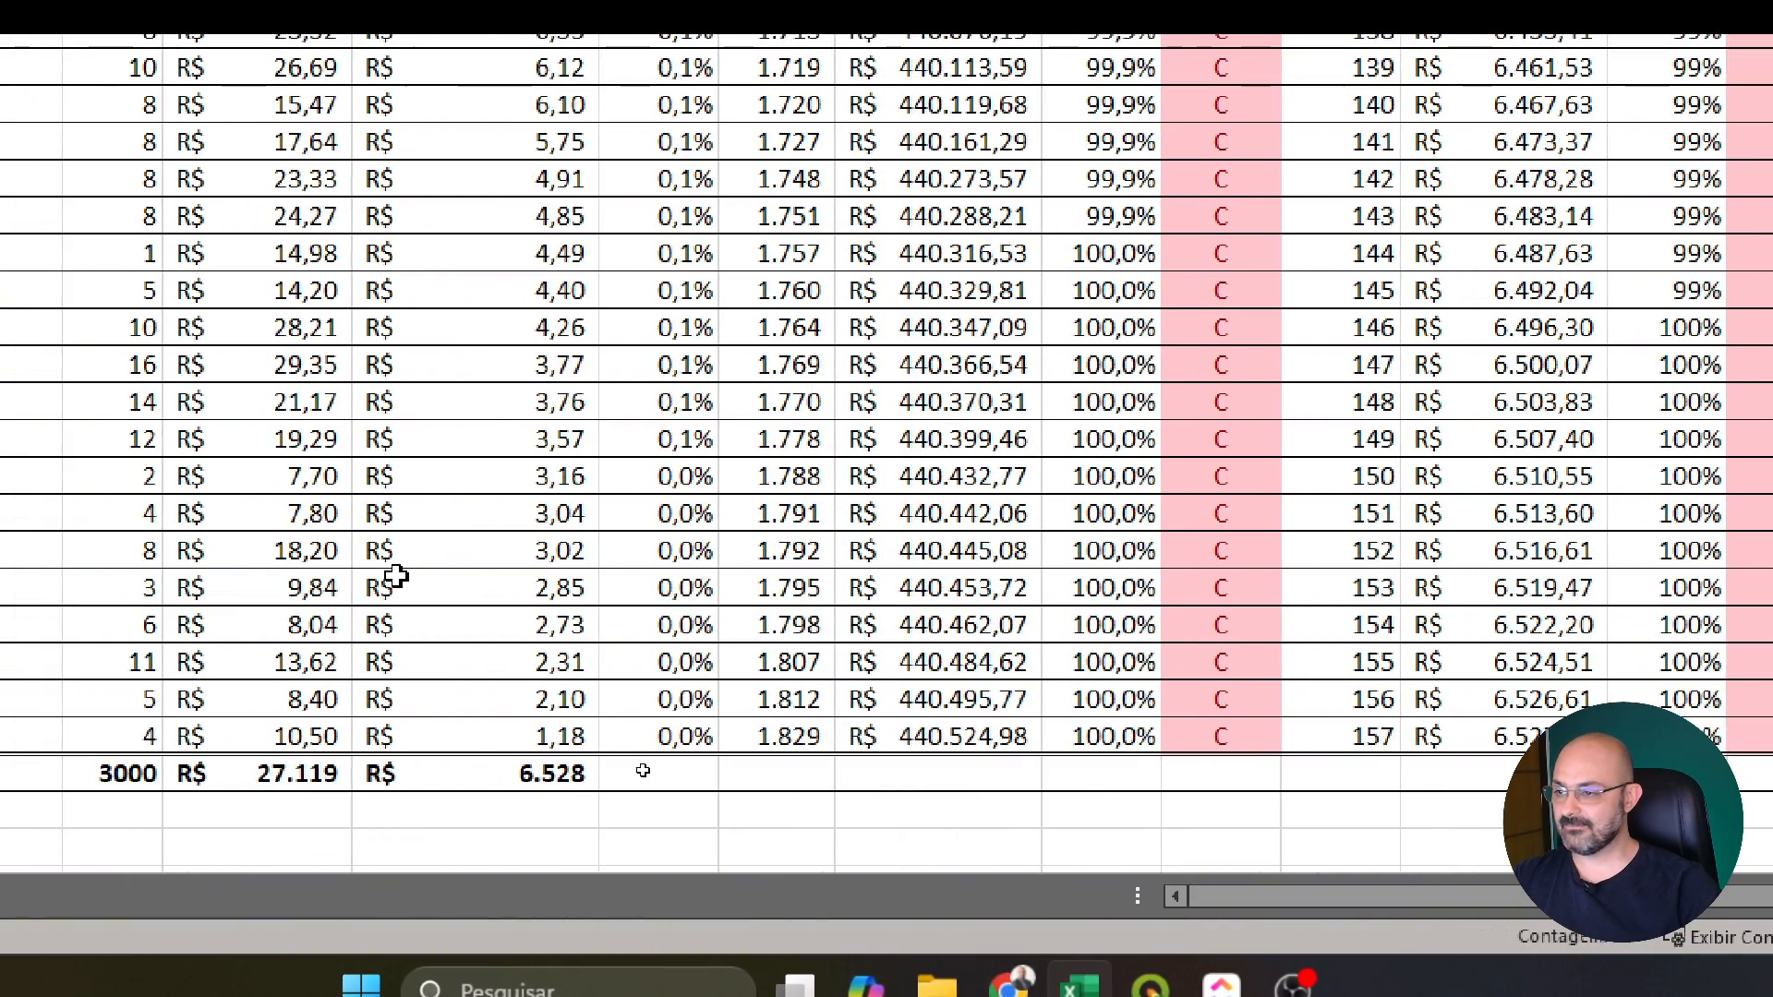
# Check the contribution margin of the first category class C product in Art against its category and overall classes
pyautogui.click(260, 562)
pyautogui.scroll(2, 261, 563)
pyautogui.scroll(15, 427, 563)
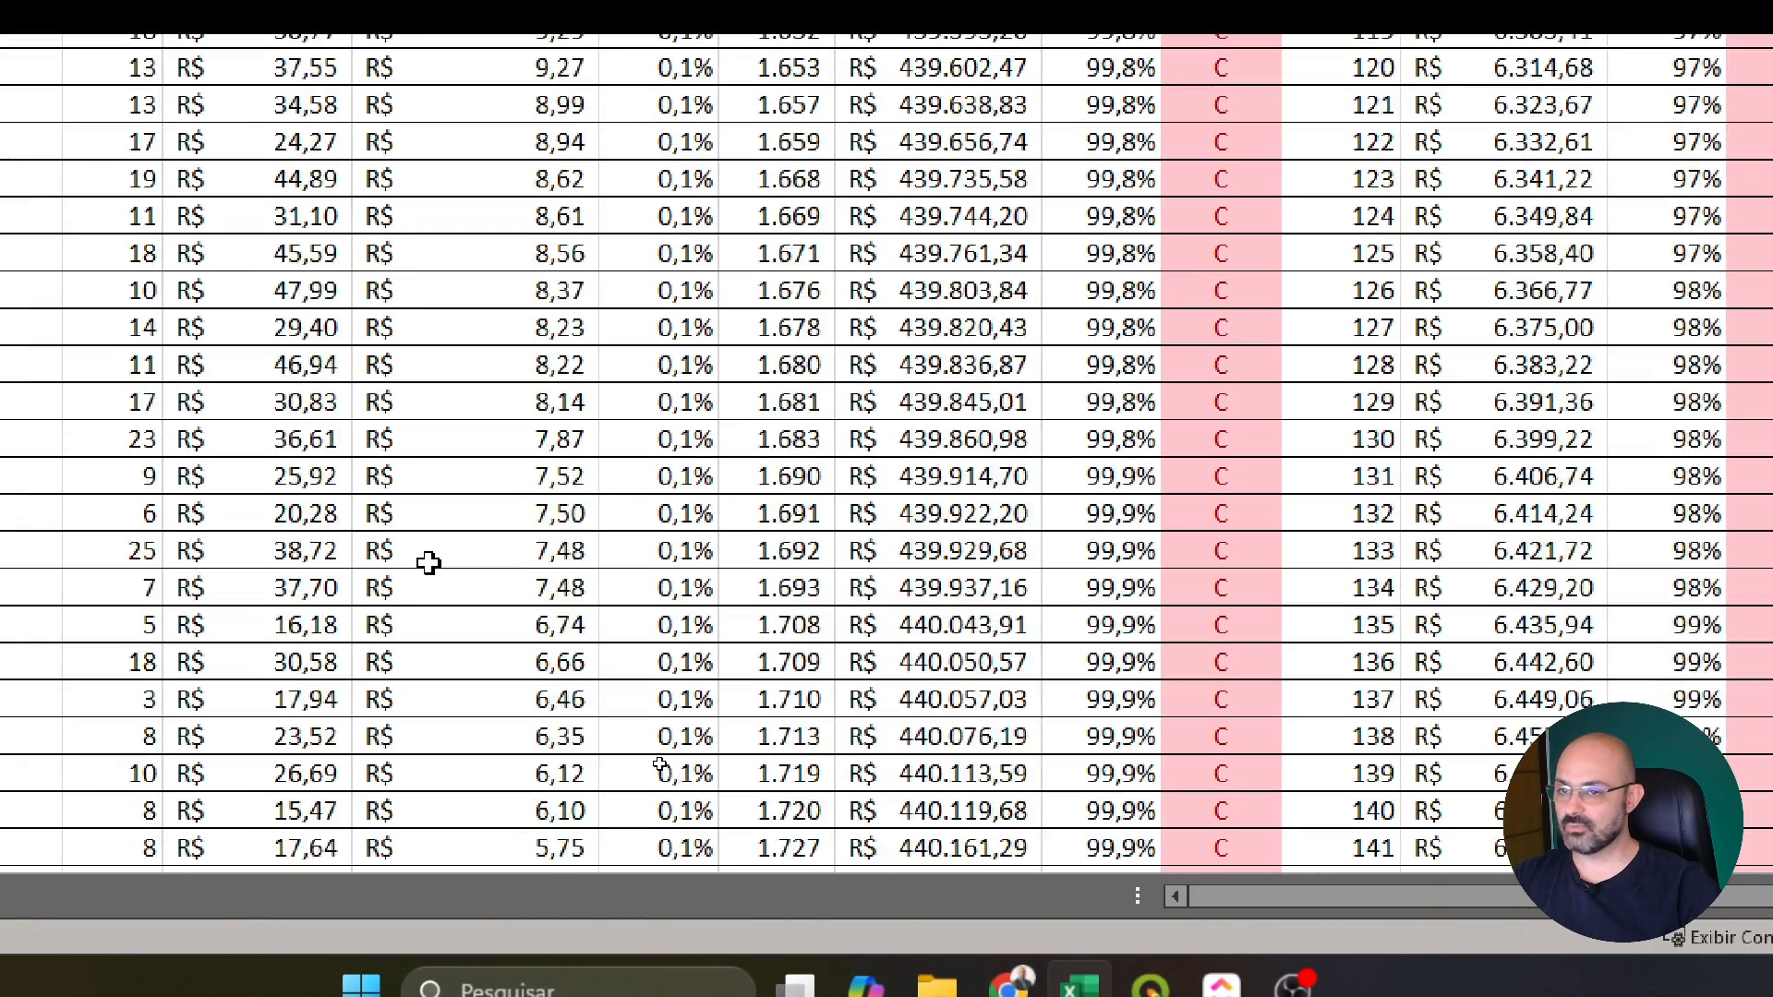
pyautogui.scroll(6, 441, 554)
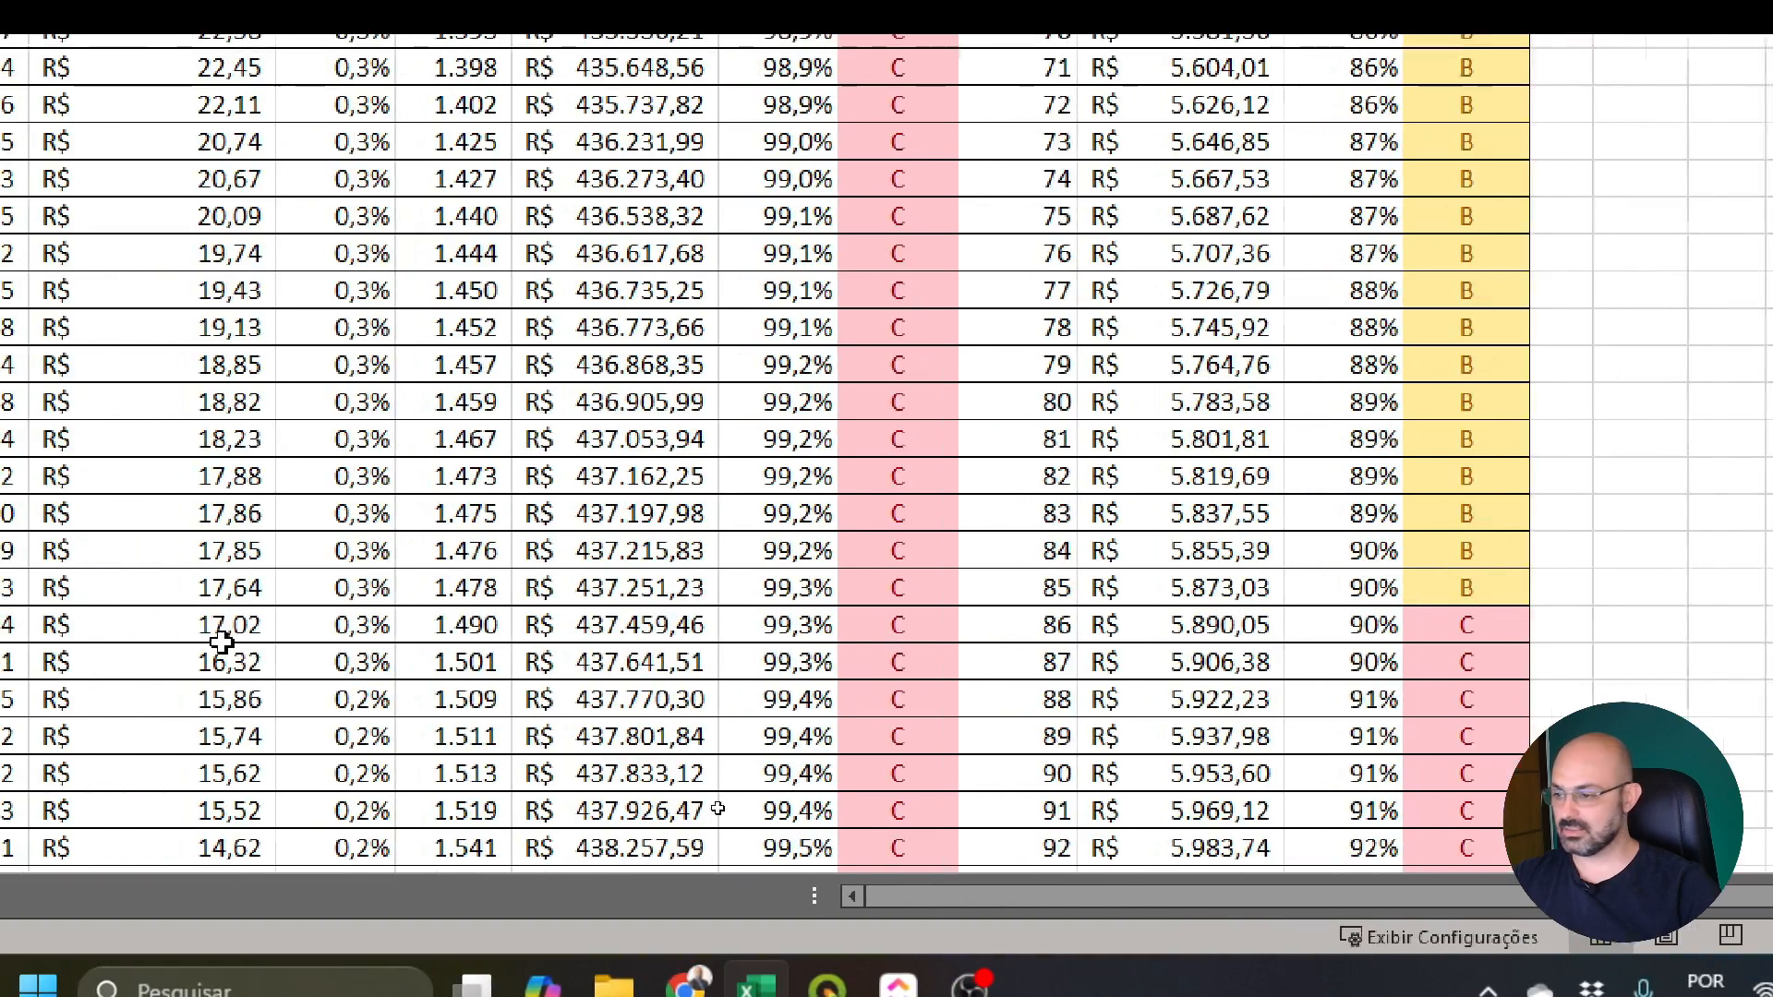
pyautogui.click(170, 625)
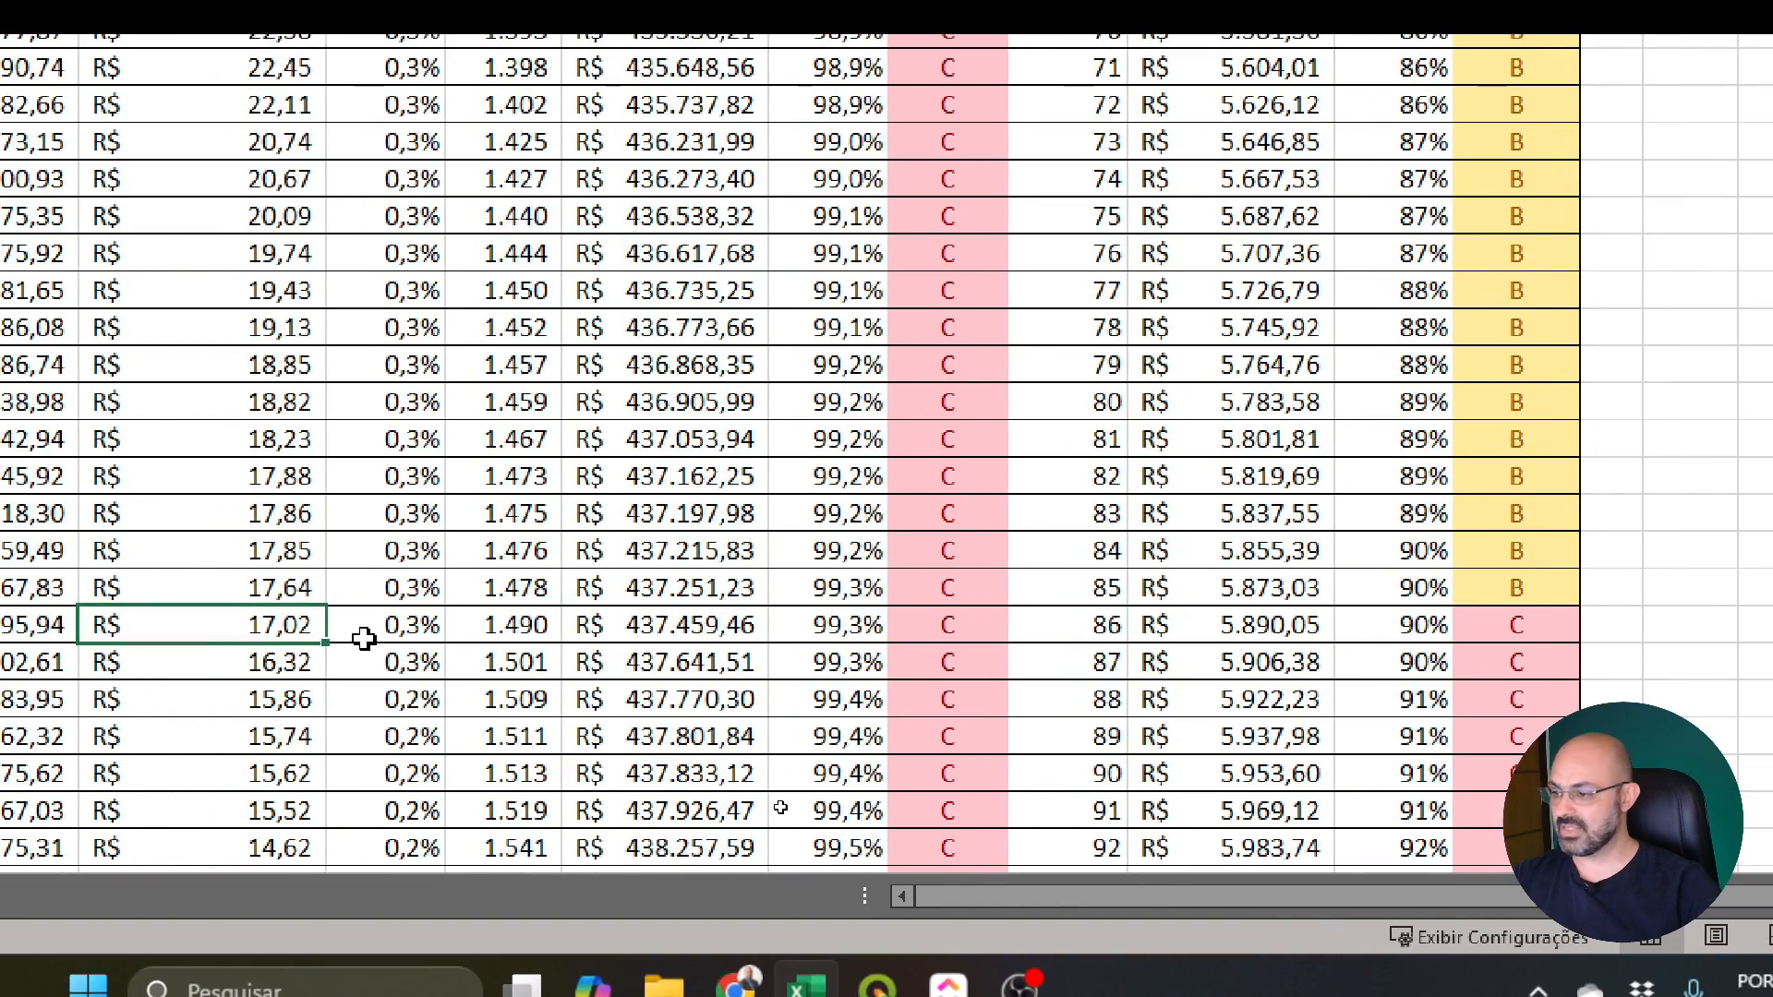
pyautogui.click(1505, 637)
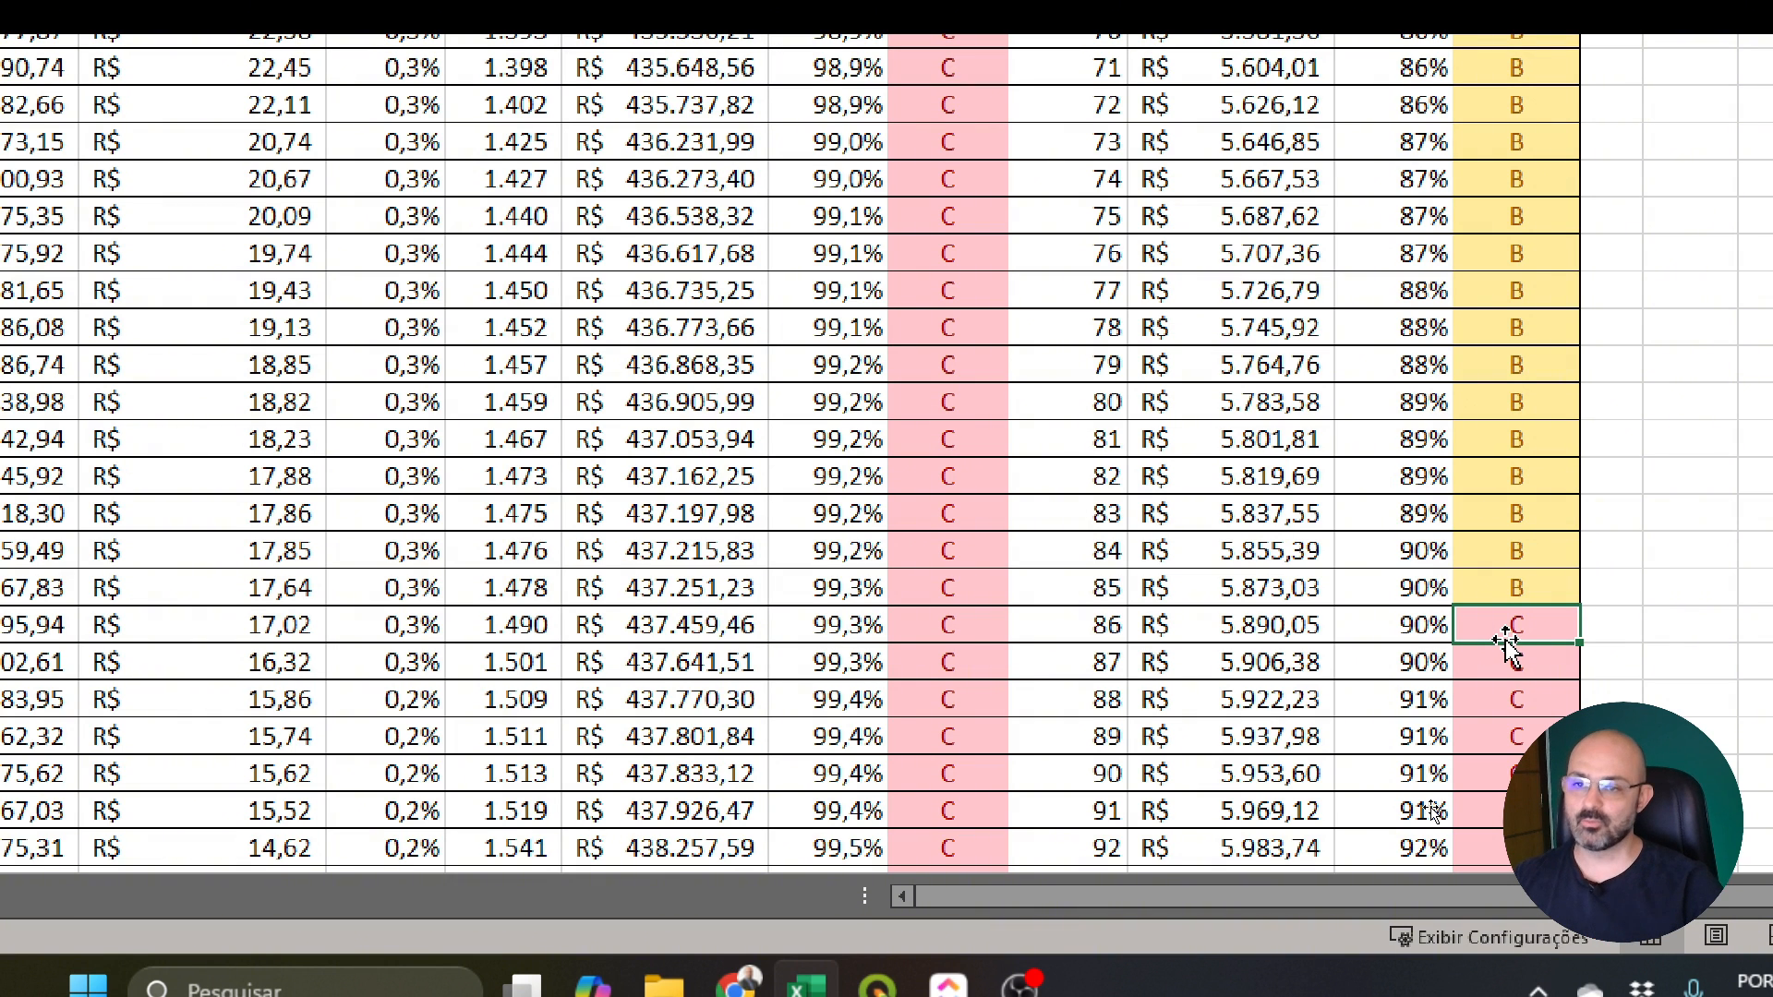
pyautogui.moveTo(1494, 625); pyautogui.dragTo(978, 634)
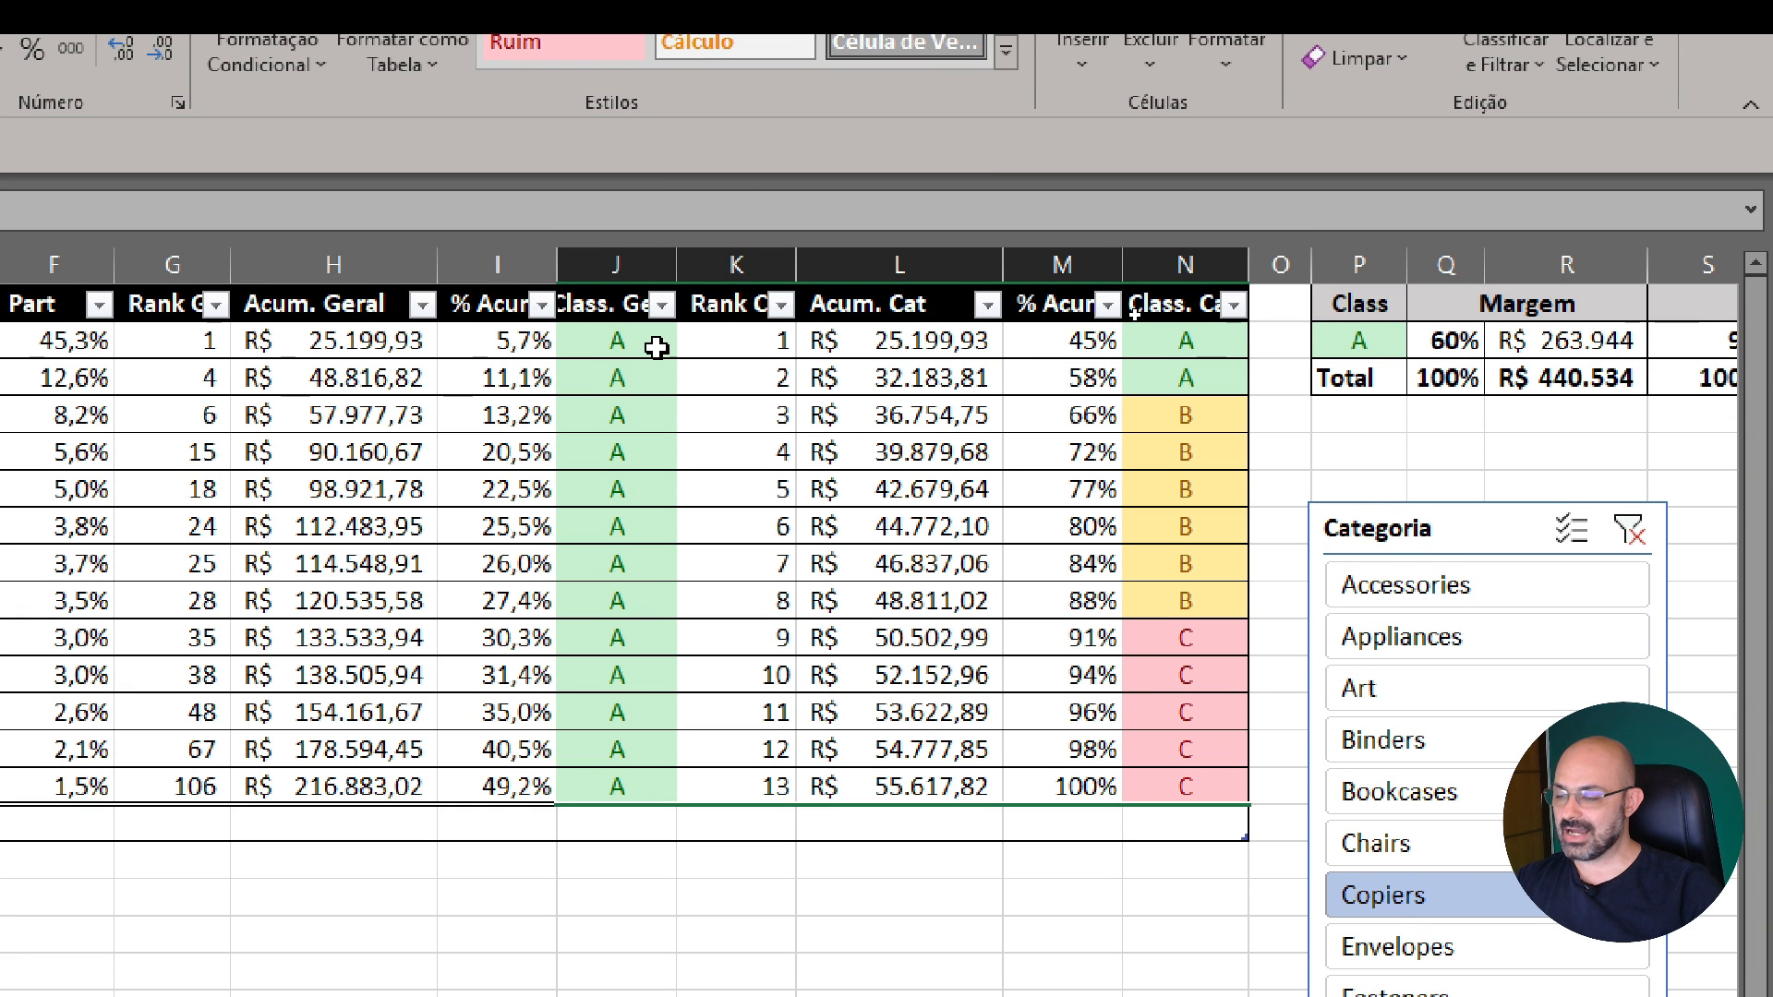
# Compare the overall classes of the Copiers products with their category classes, focusing on the two products in category class A
pyautogui.moveTo(649, 343); pyautogui.dragTo(606, 780)
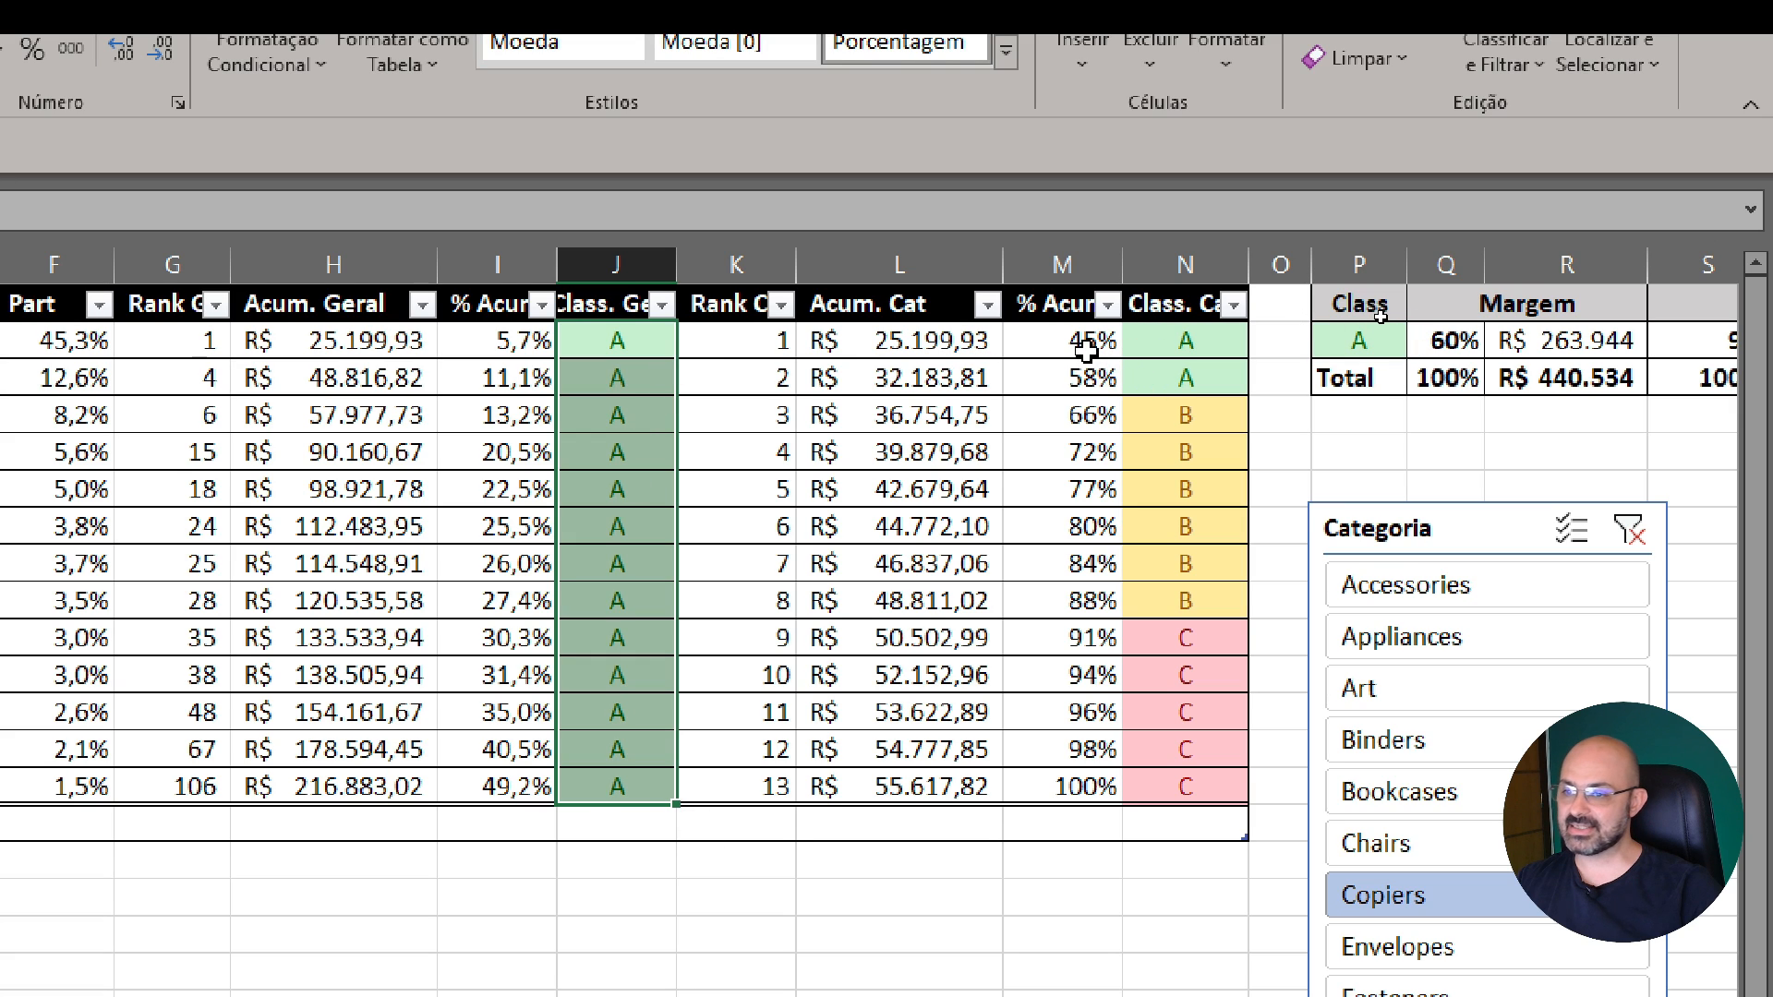
pyautogui.click(1068, 376)
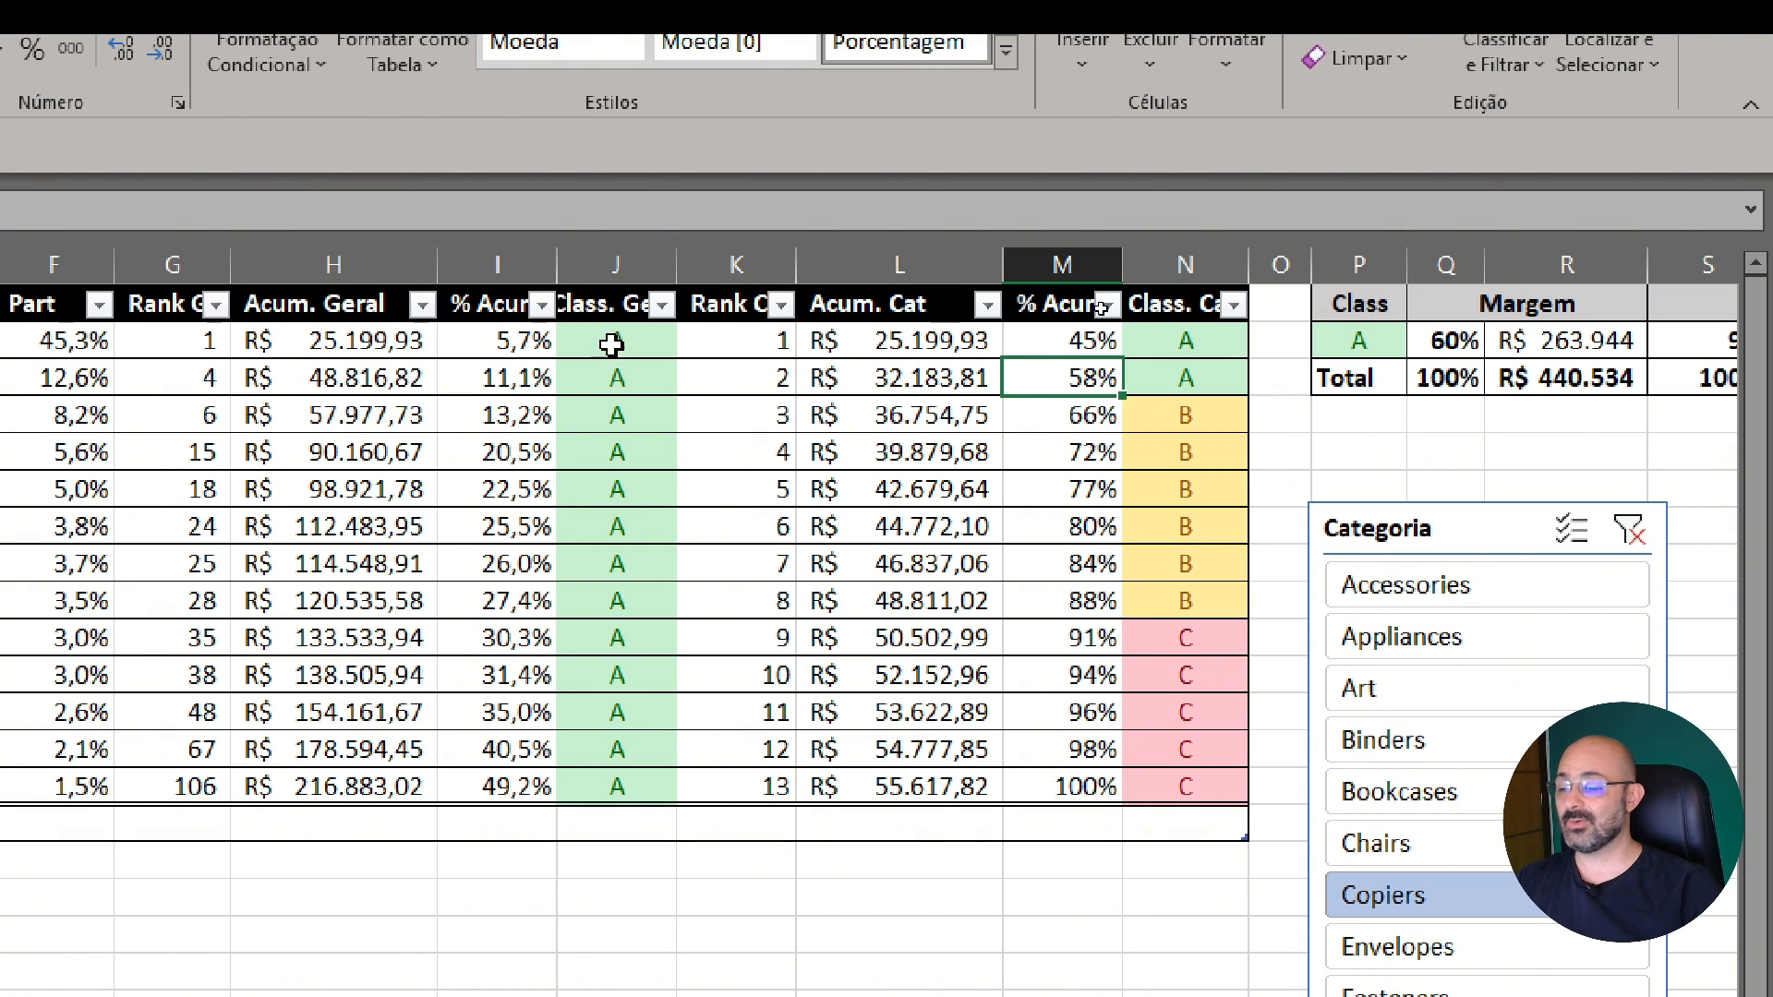
pyautogui.moveTo(395, 341); pyautogui.dragTo(1734, 378)
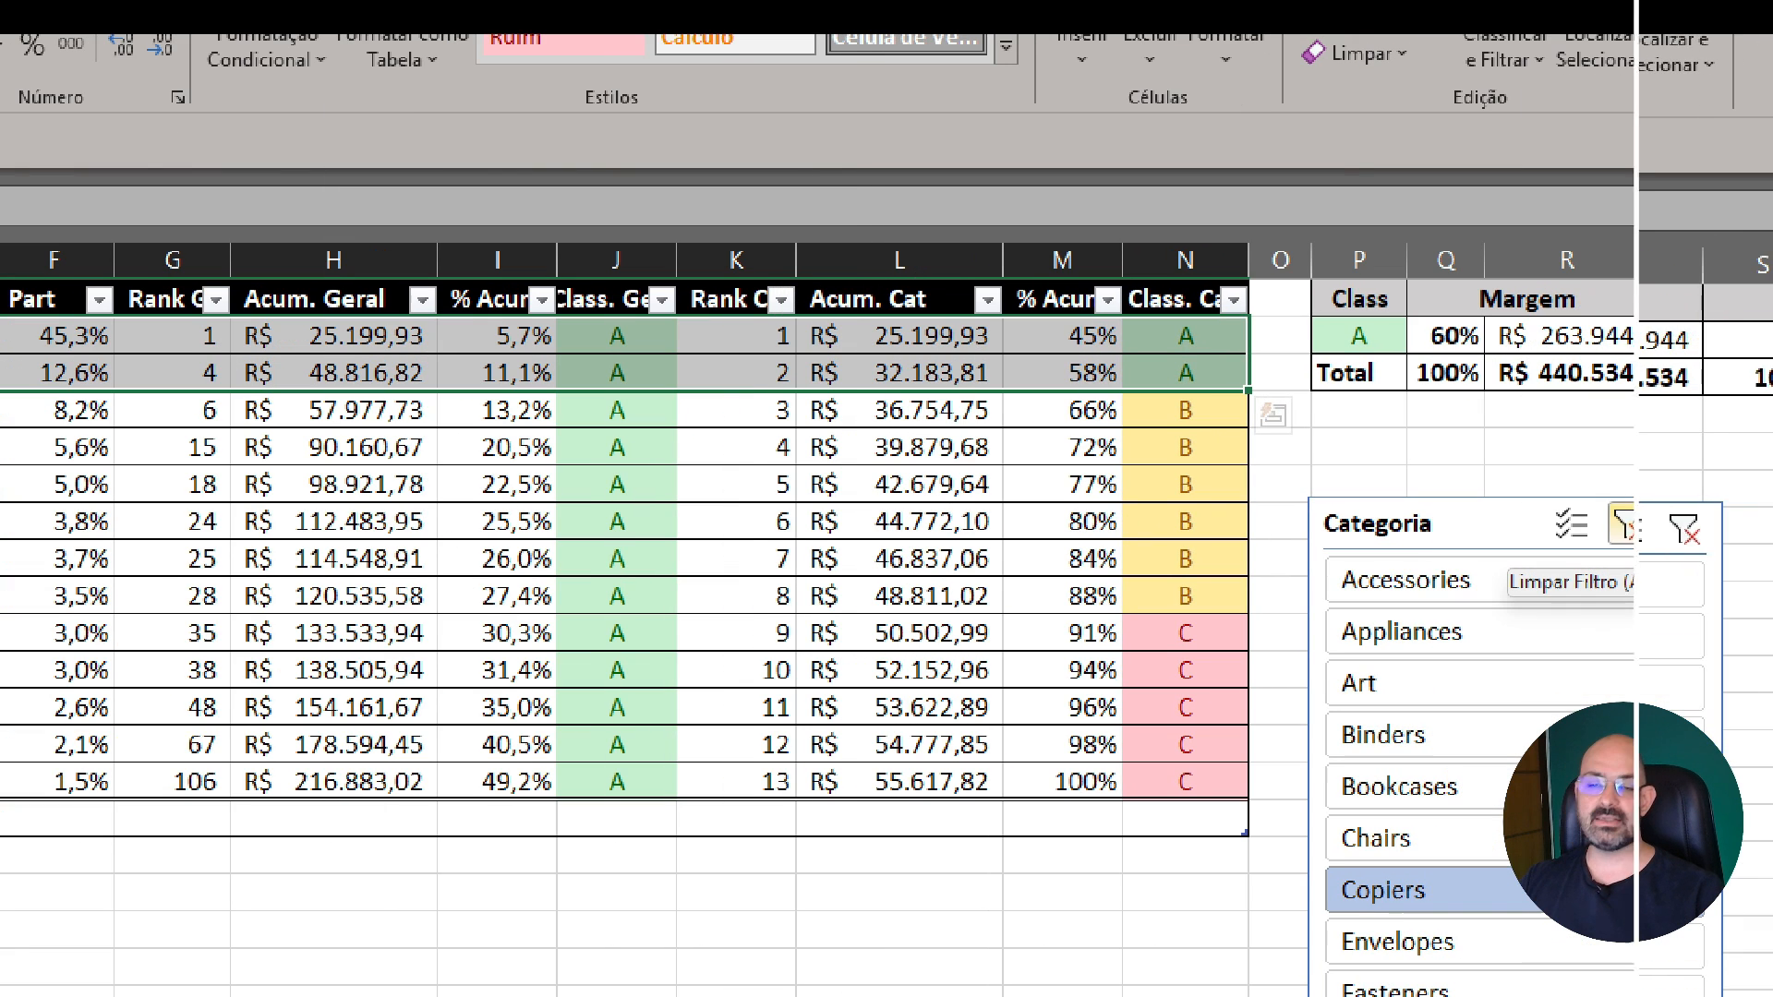
# Clear the Categoria filter and create a pivot table from Tabela2 on a new worksheet
pyautogui.click(1639, 532)
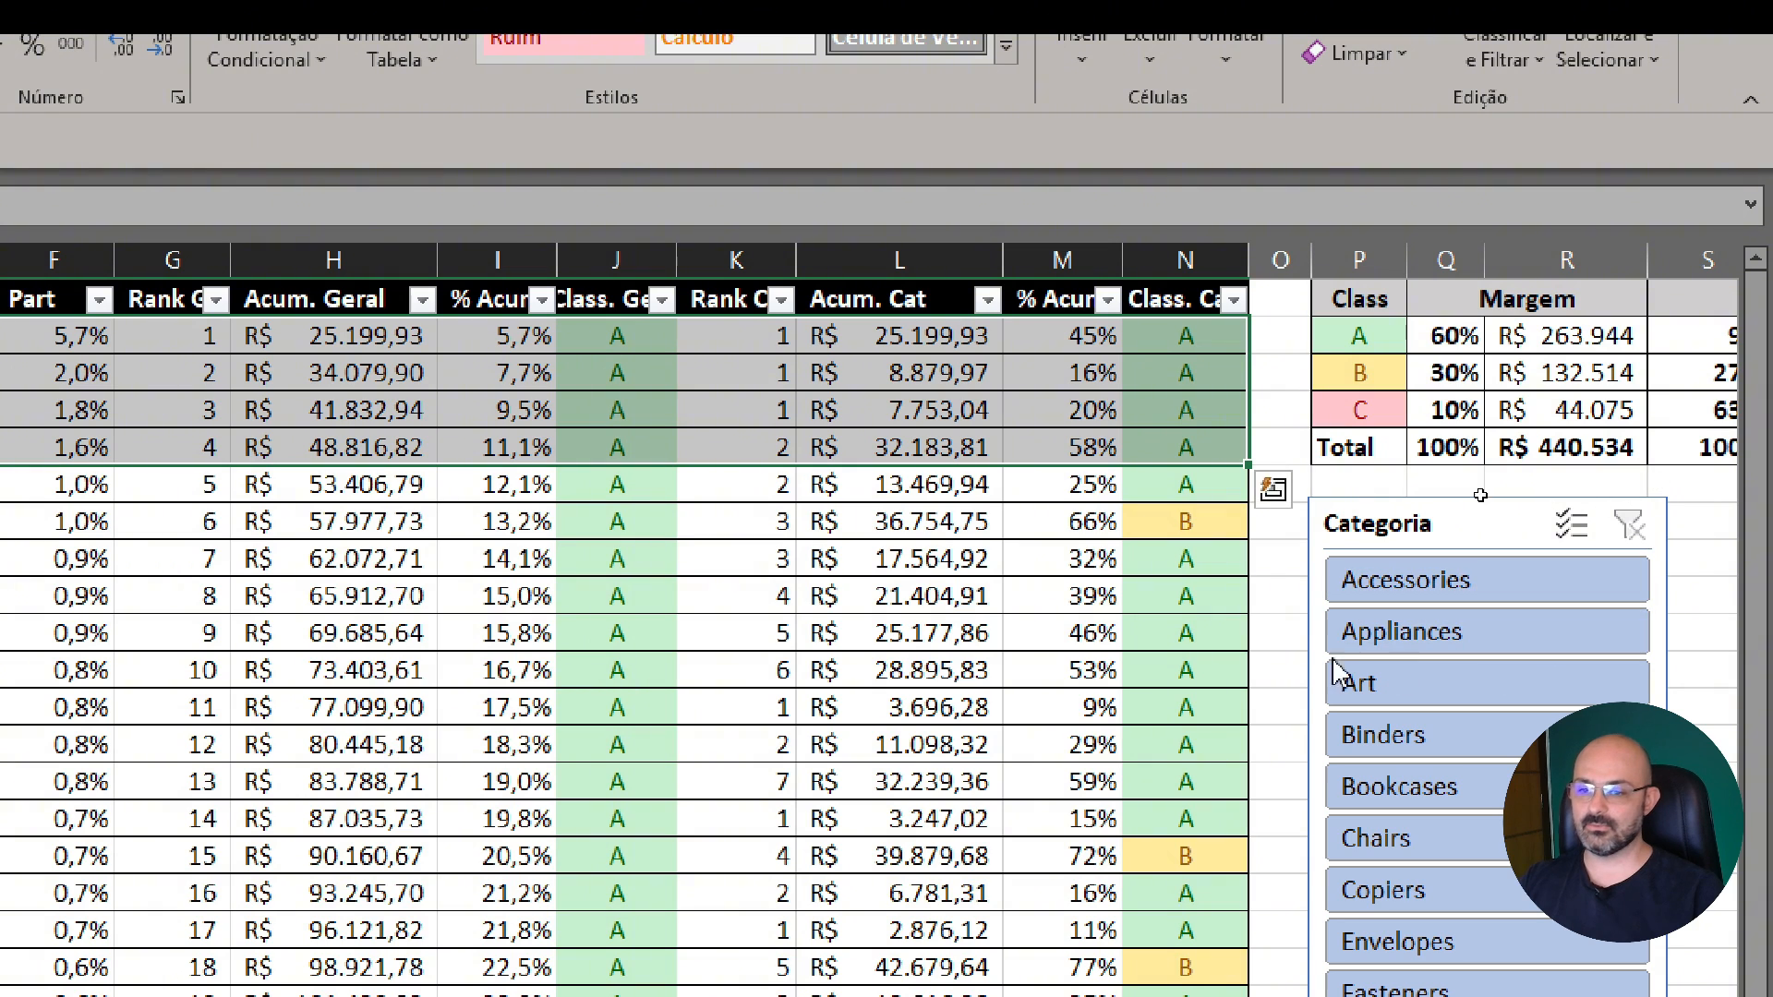
pyautogui.click(901, 484)
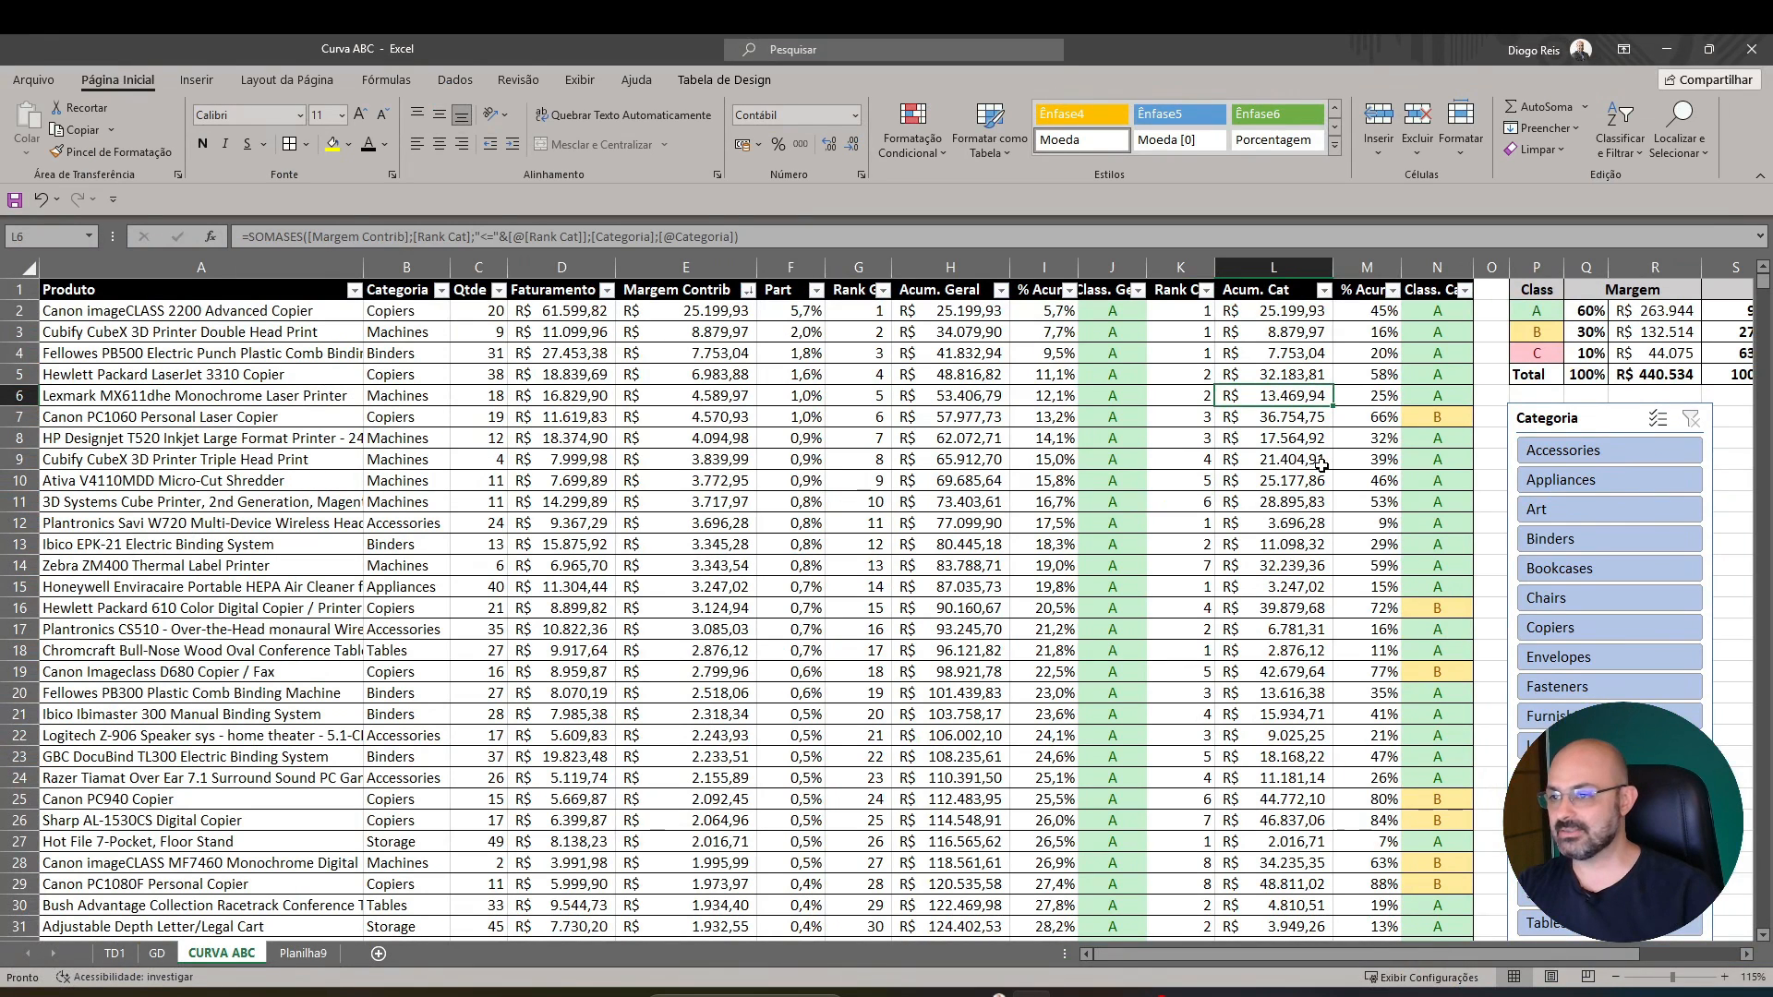
pyautogui.click(694, 396)
pyautogui.click(196, 80)
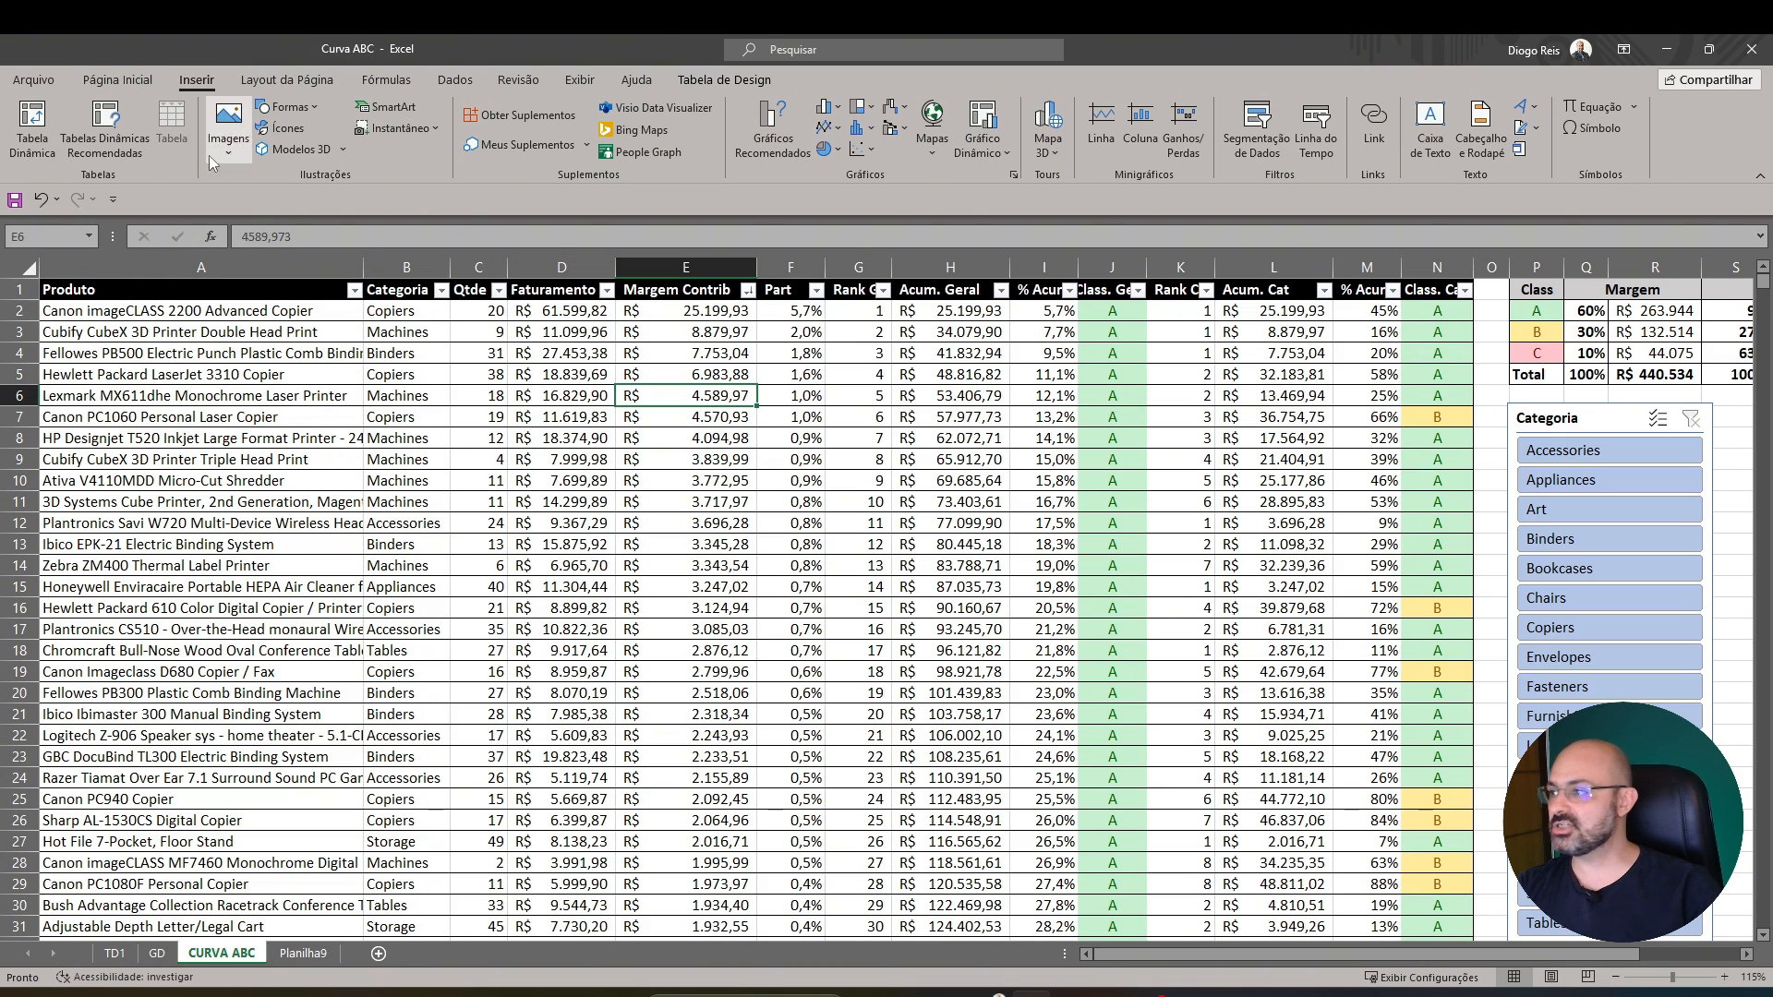
pyautogui.click(35, 129)
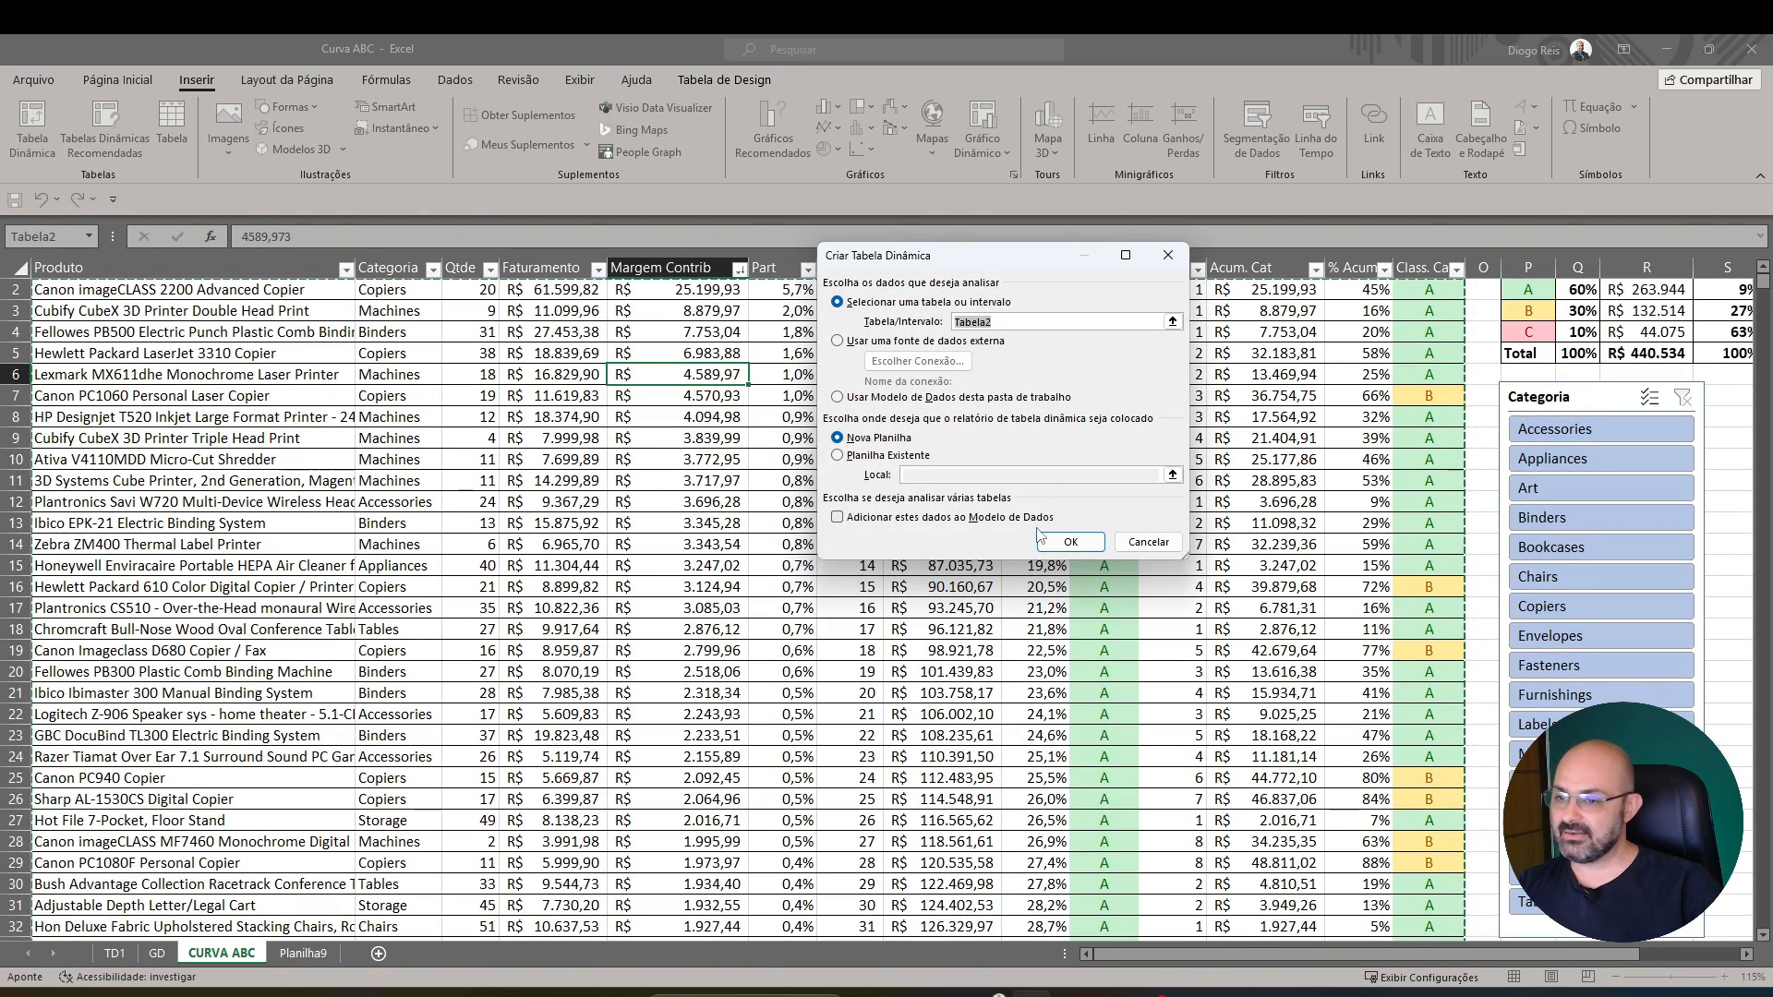
pyautogui.click(1064, 543)
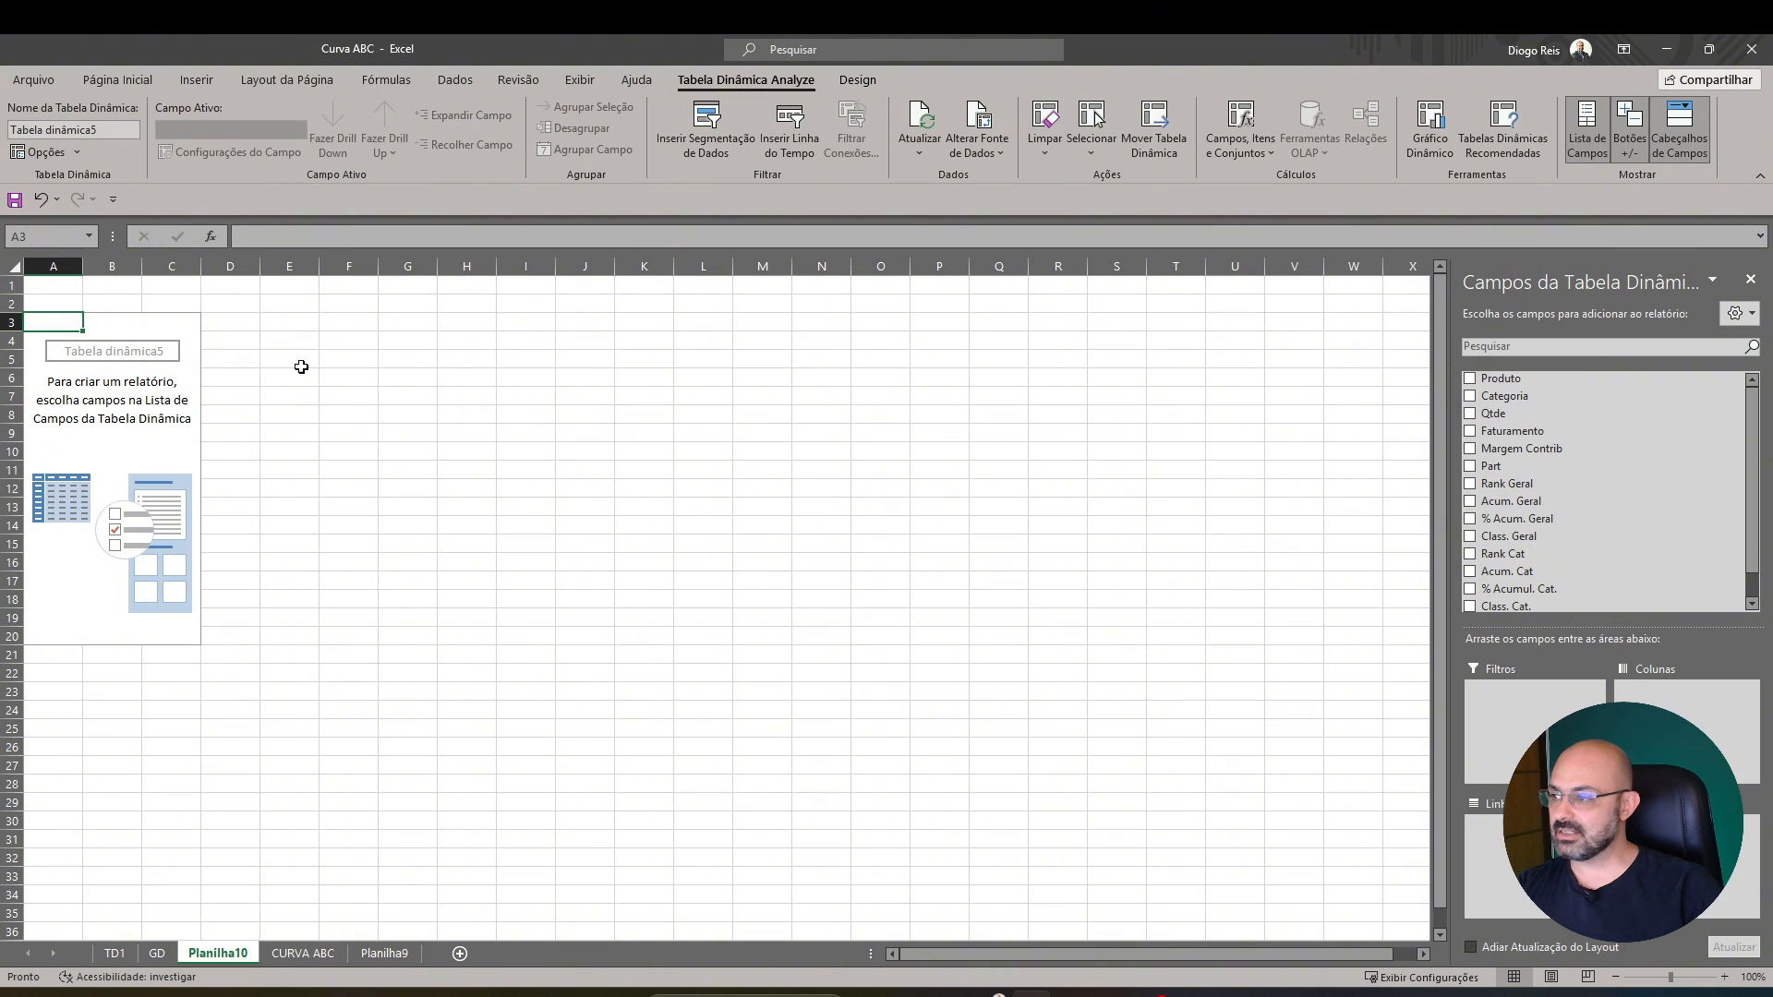
pyautogui.click(163, 389)
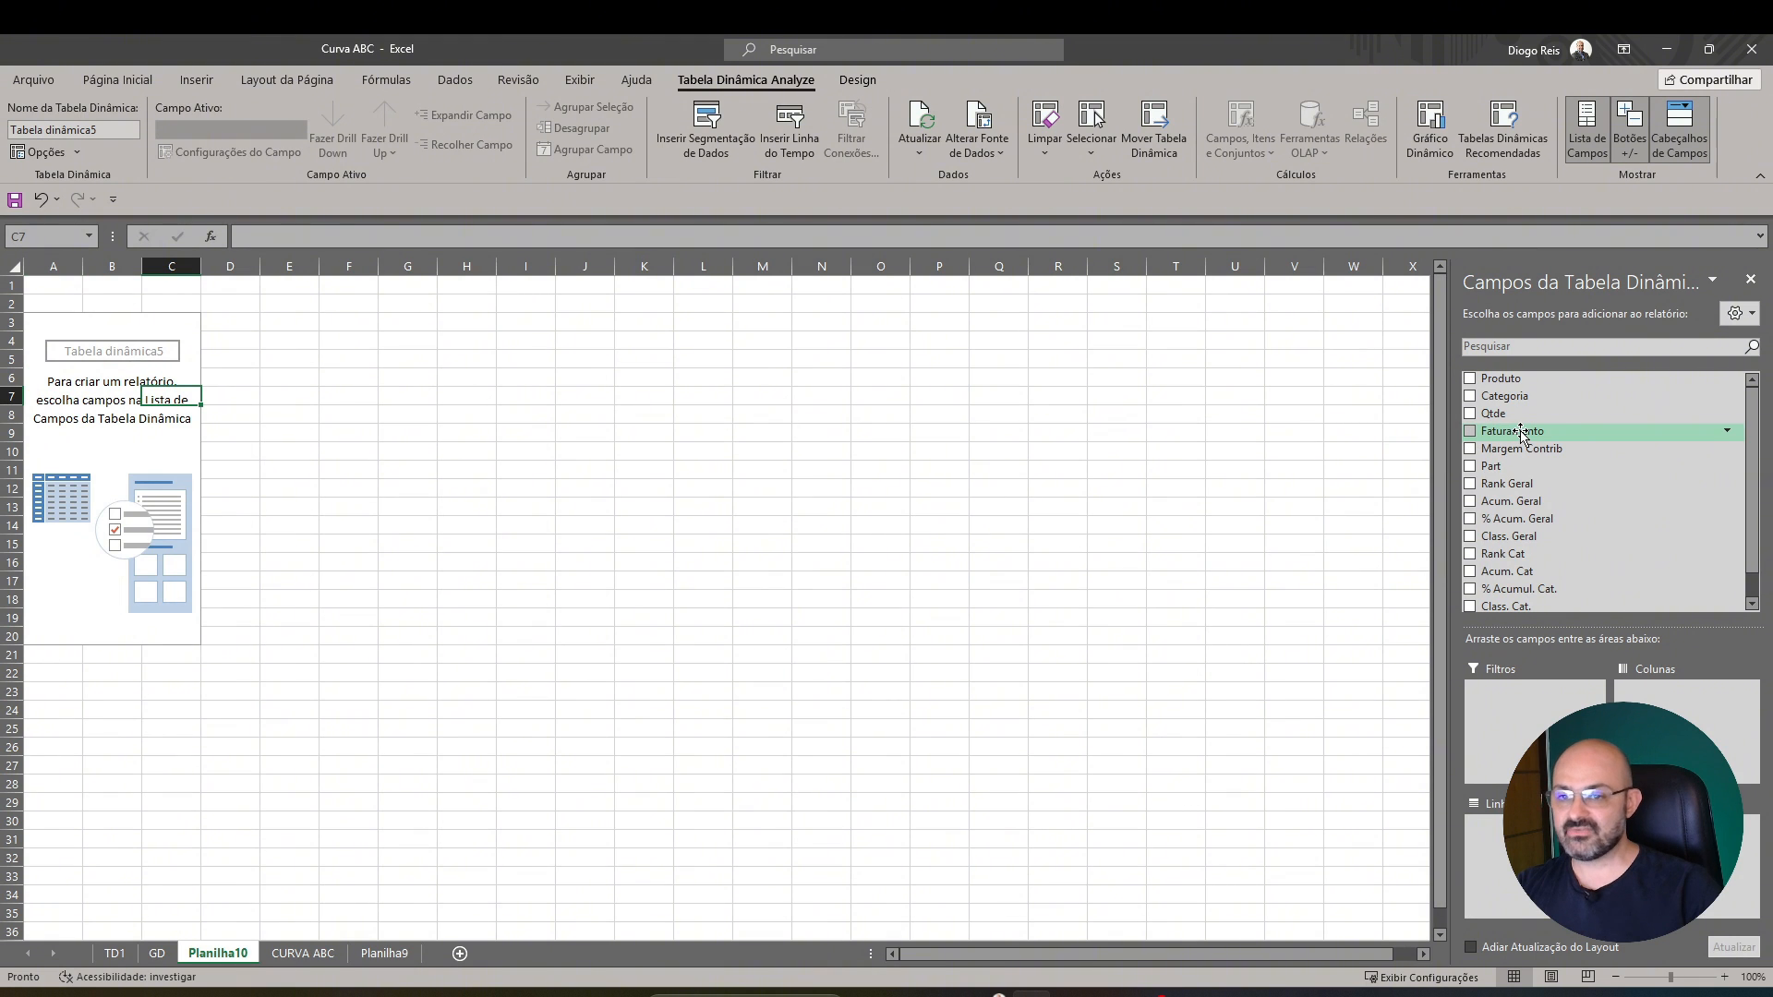
pyautogui.scroll(-1, 1521, 434)
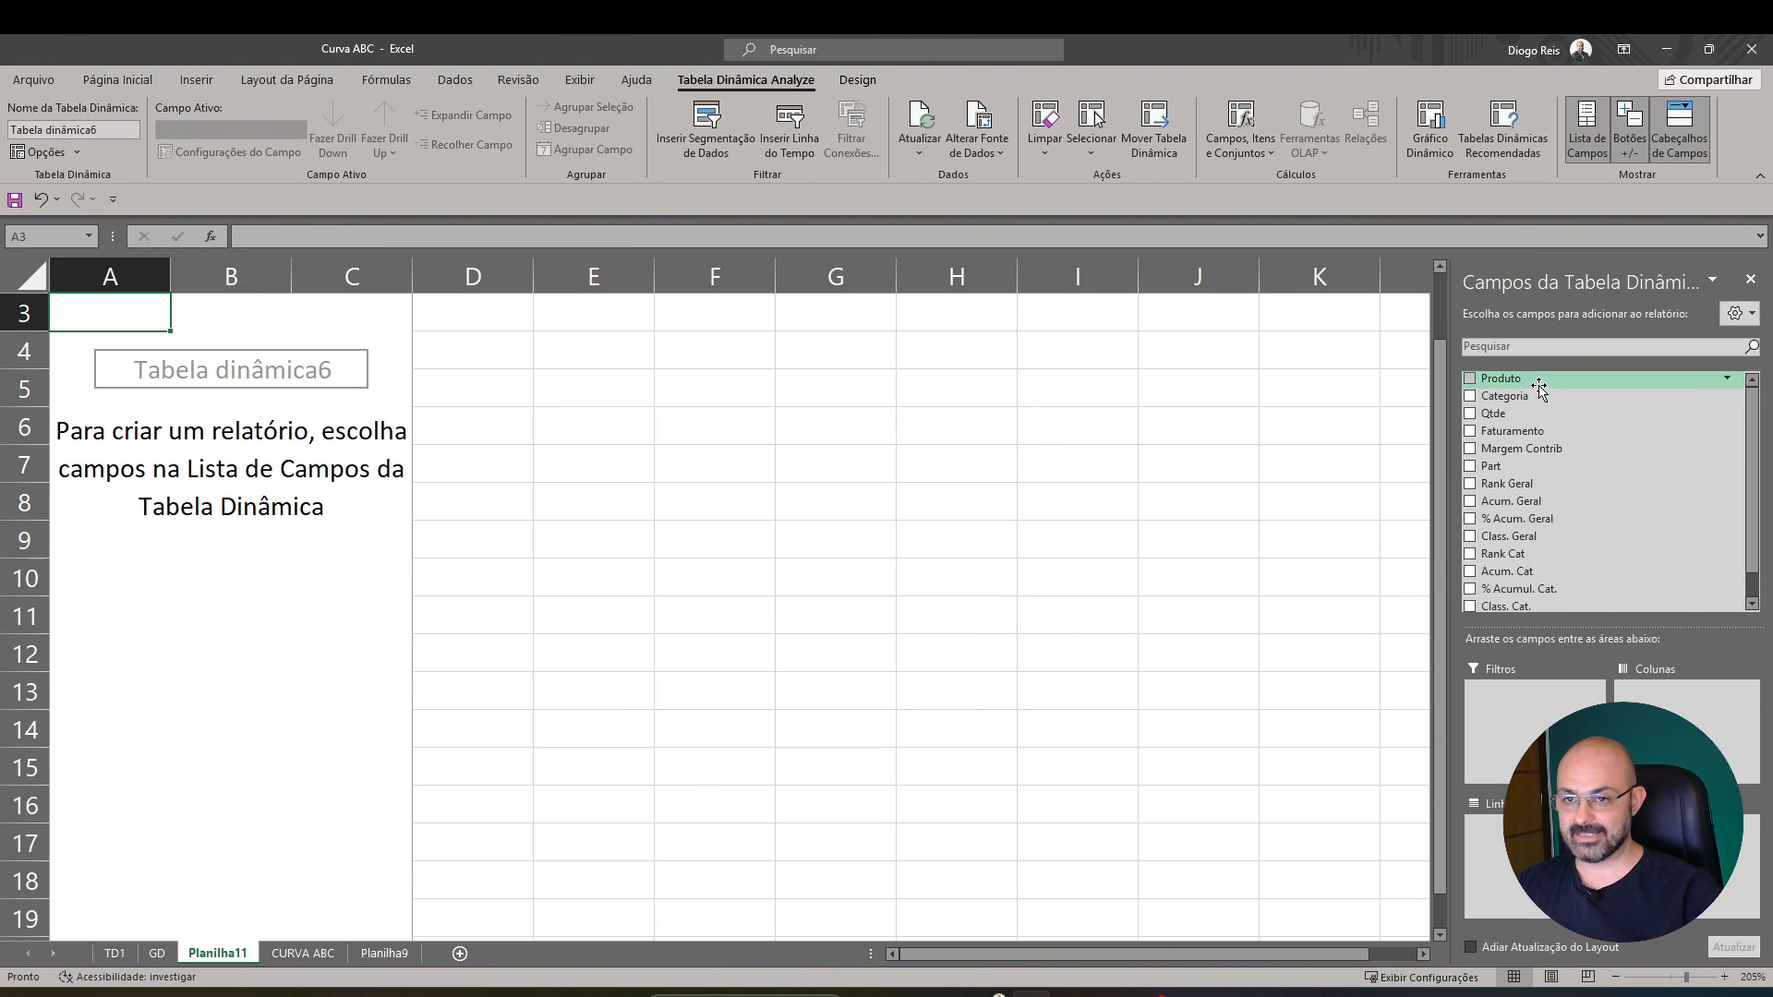
# Build the pivot table with the count of Produto as values and Class. Geral as rows
pyautogui.moveTo(1501, 378); pyautogui.dragTo(1686, 859)
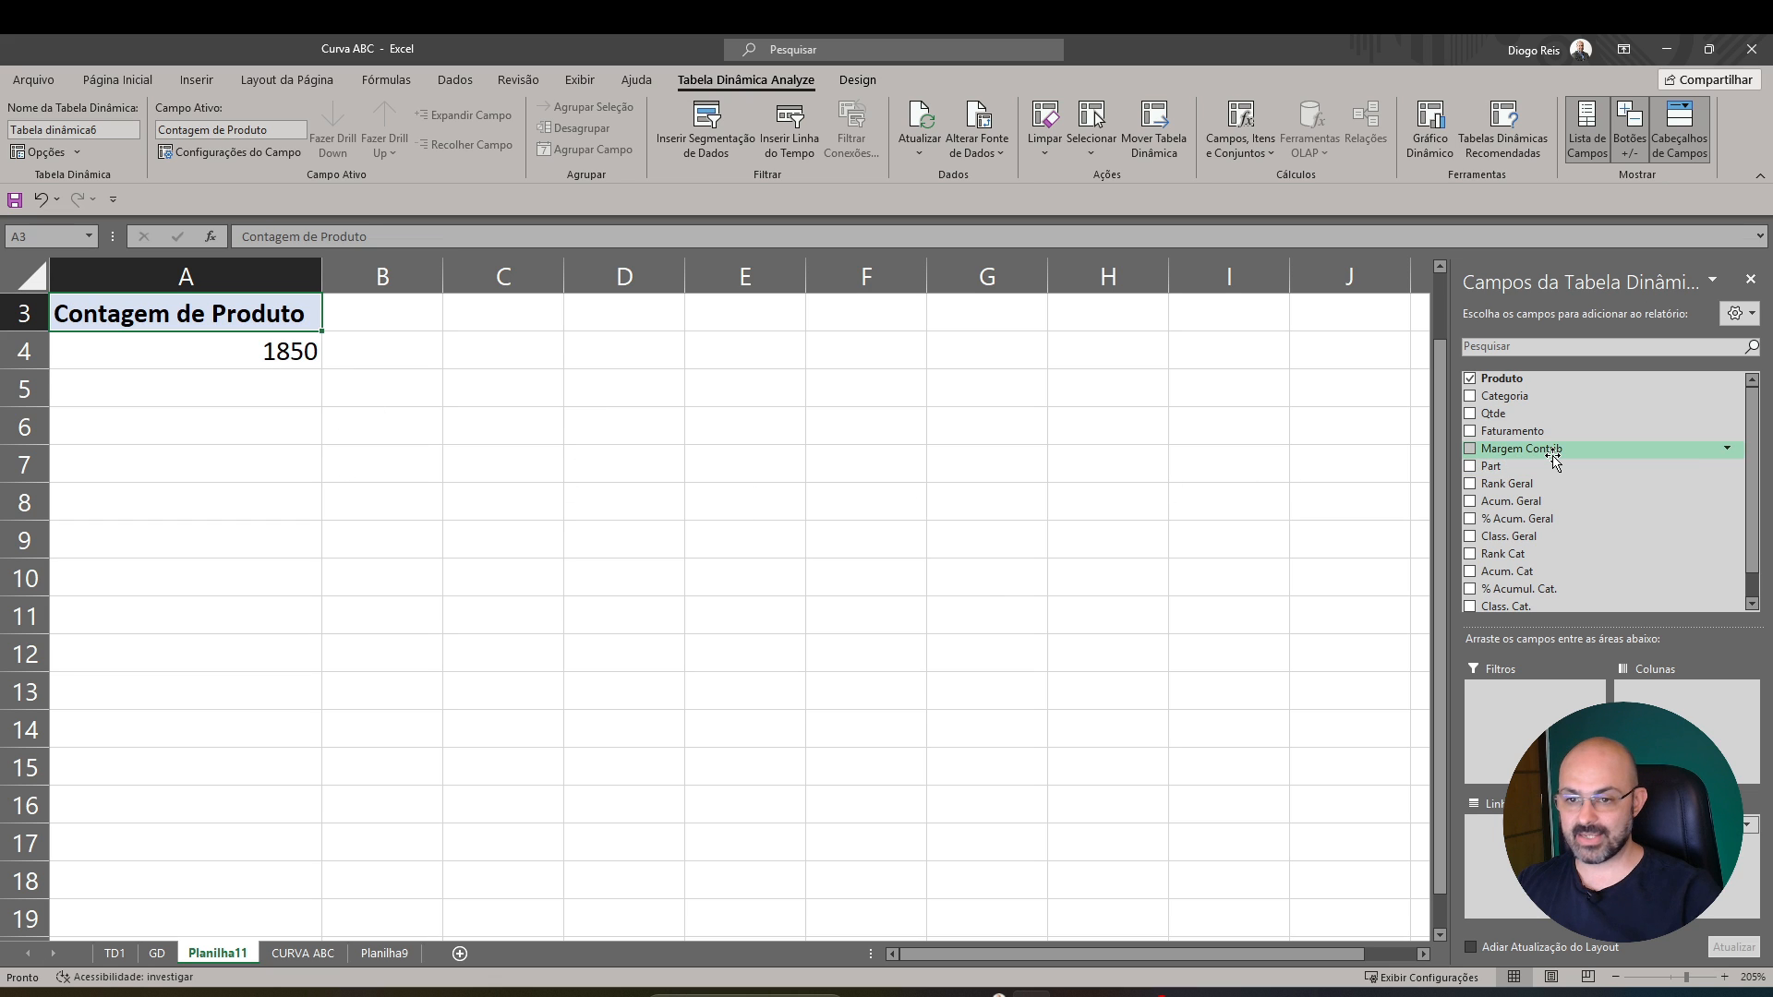
pyautogui.scroll(-1, 1552, 461)
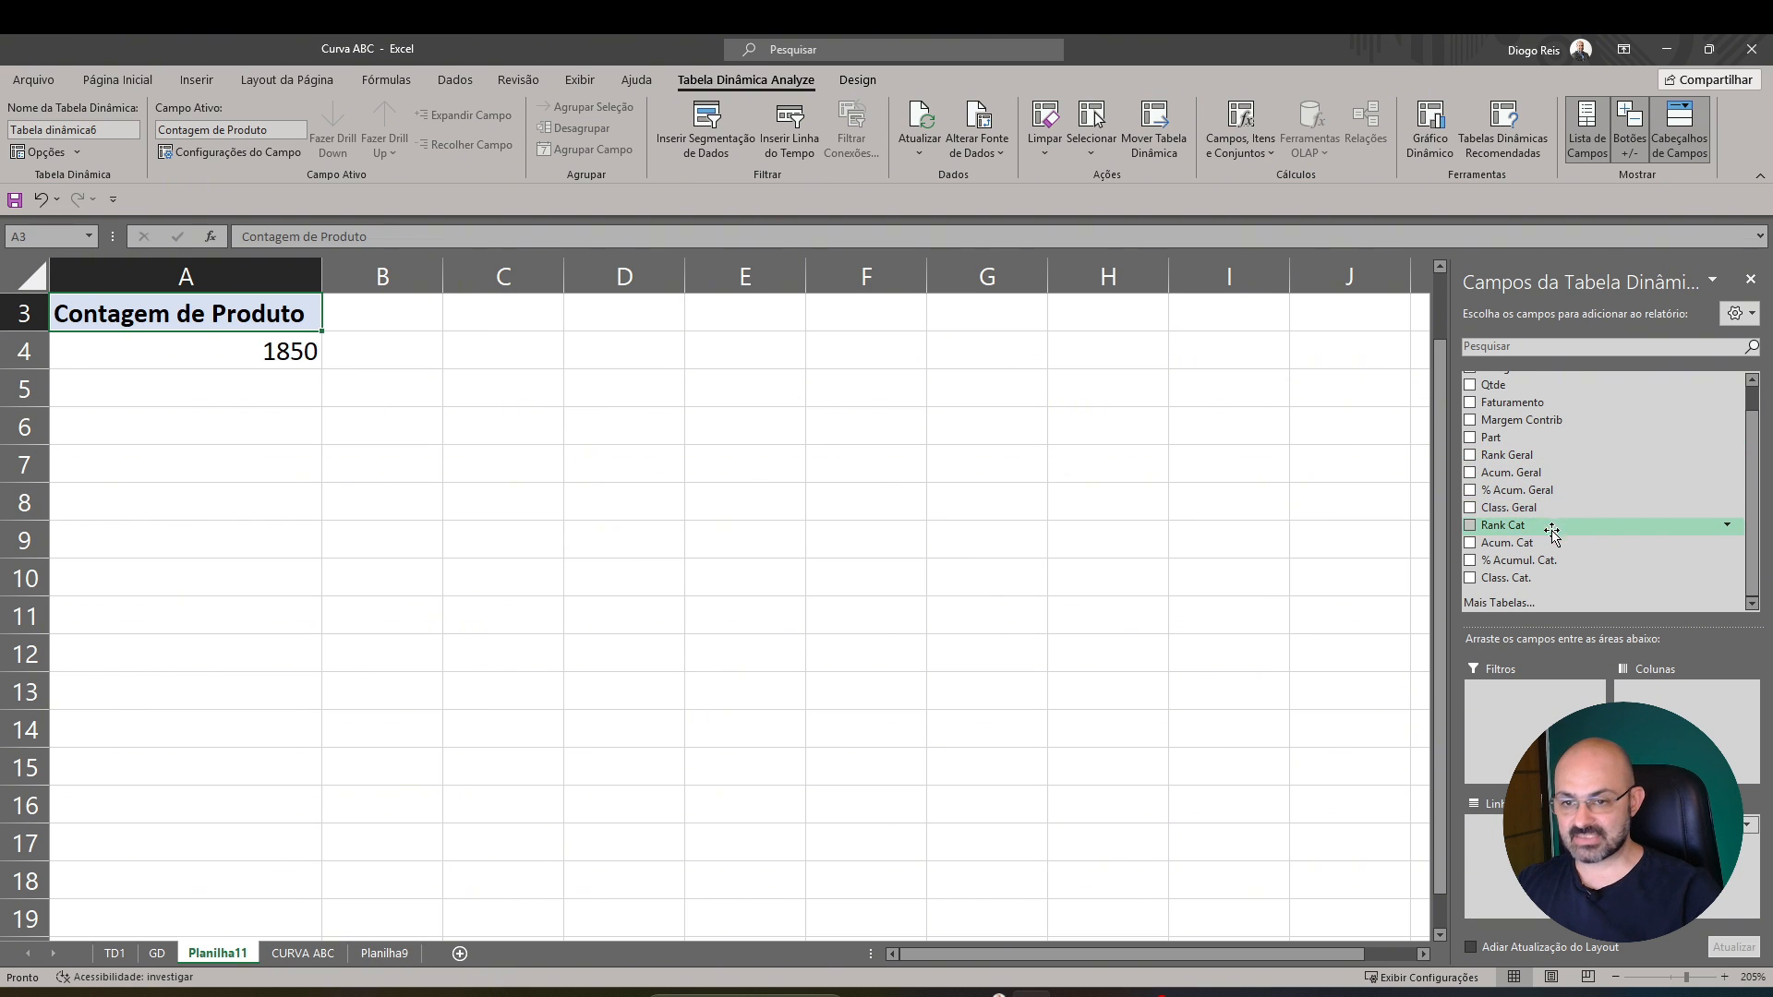
pyautogui.moveTo(1540, 579); pyautogui.dragTo(1515, 831)
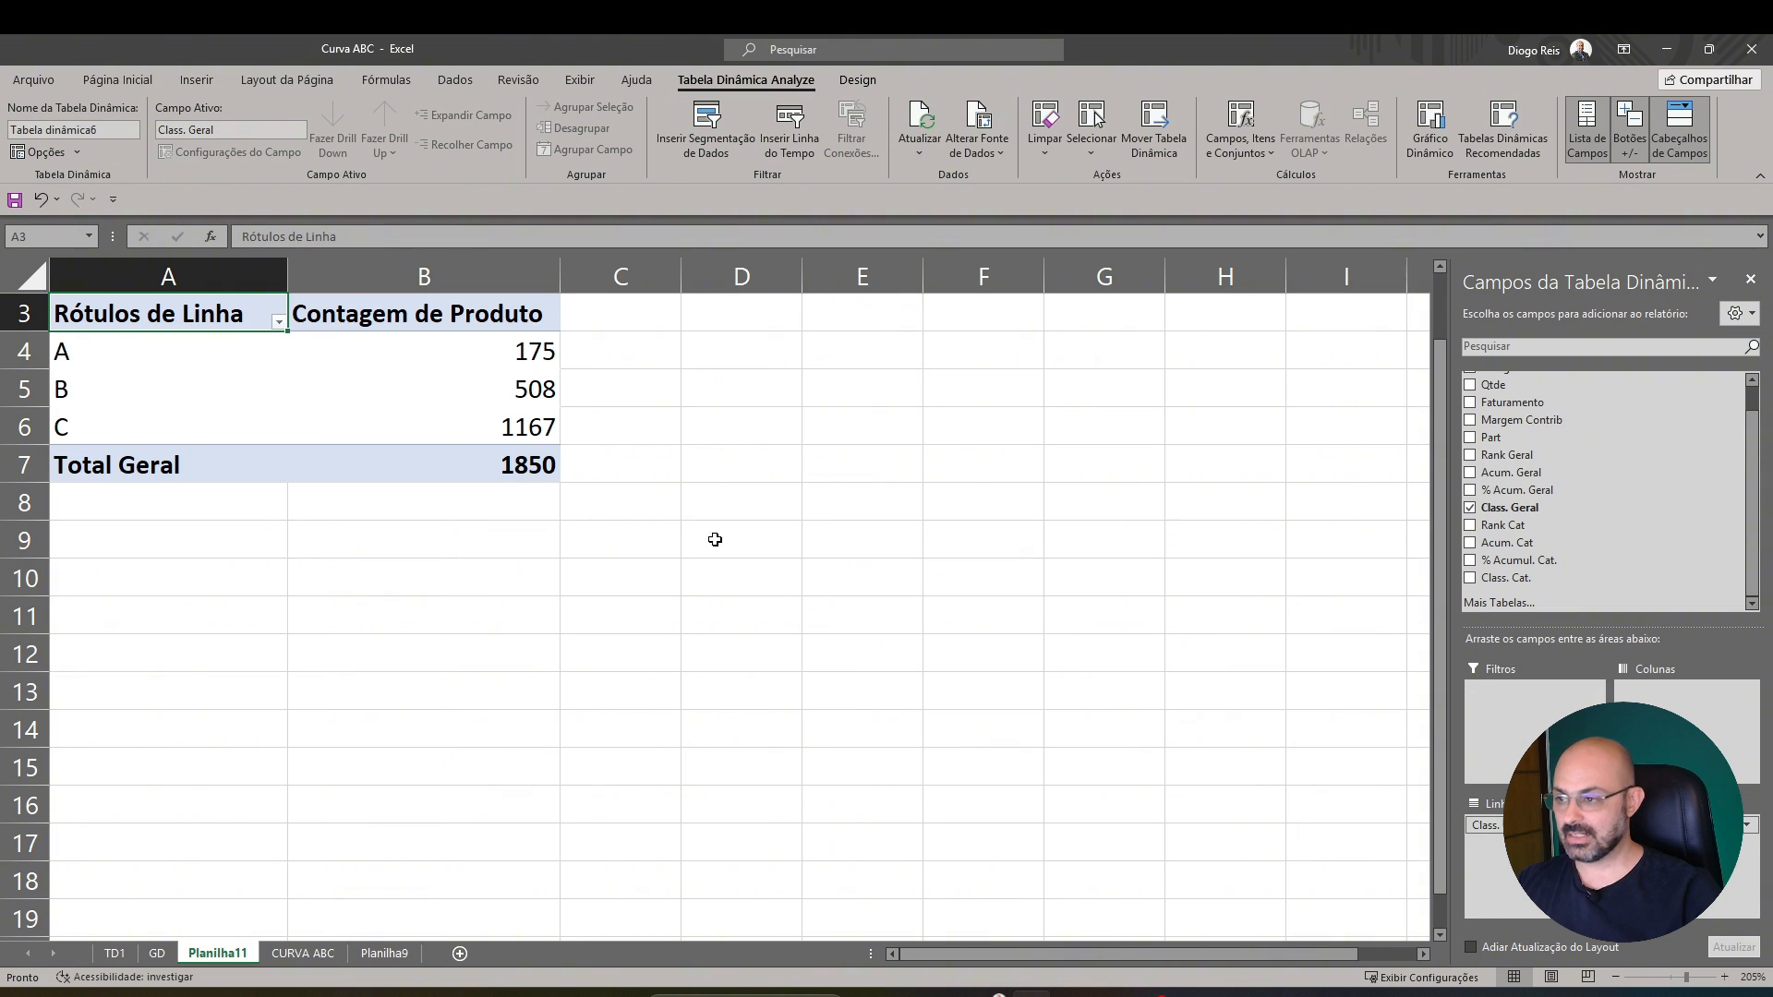
pyautogui.click(508, 428)
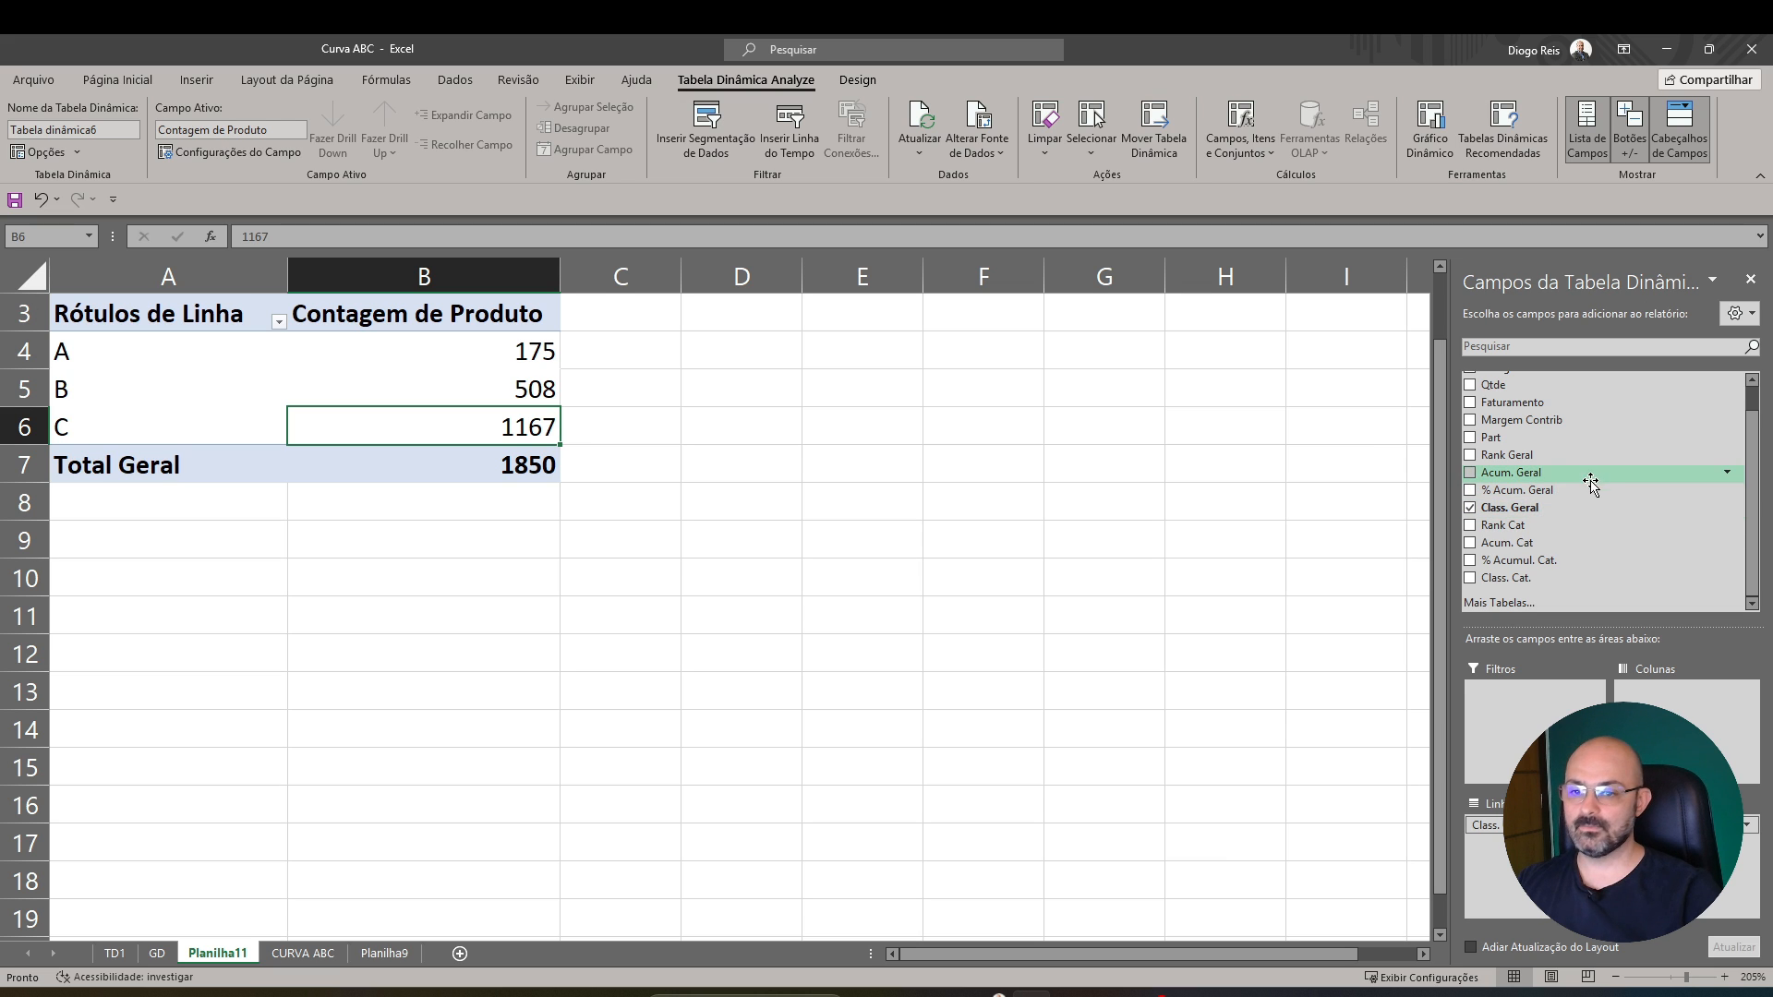
# Add Class. Cat. as the pivot table's columns and narrow column B
pyautogui.moveTo(1568, 462); pyautogui.dragTo(1683, 718)
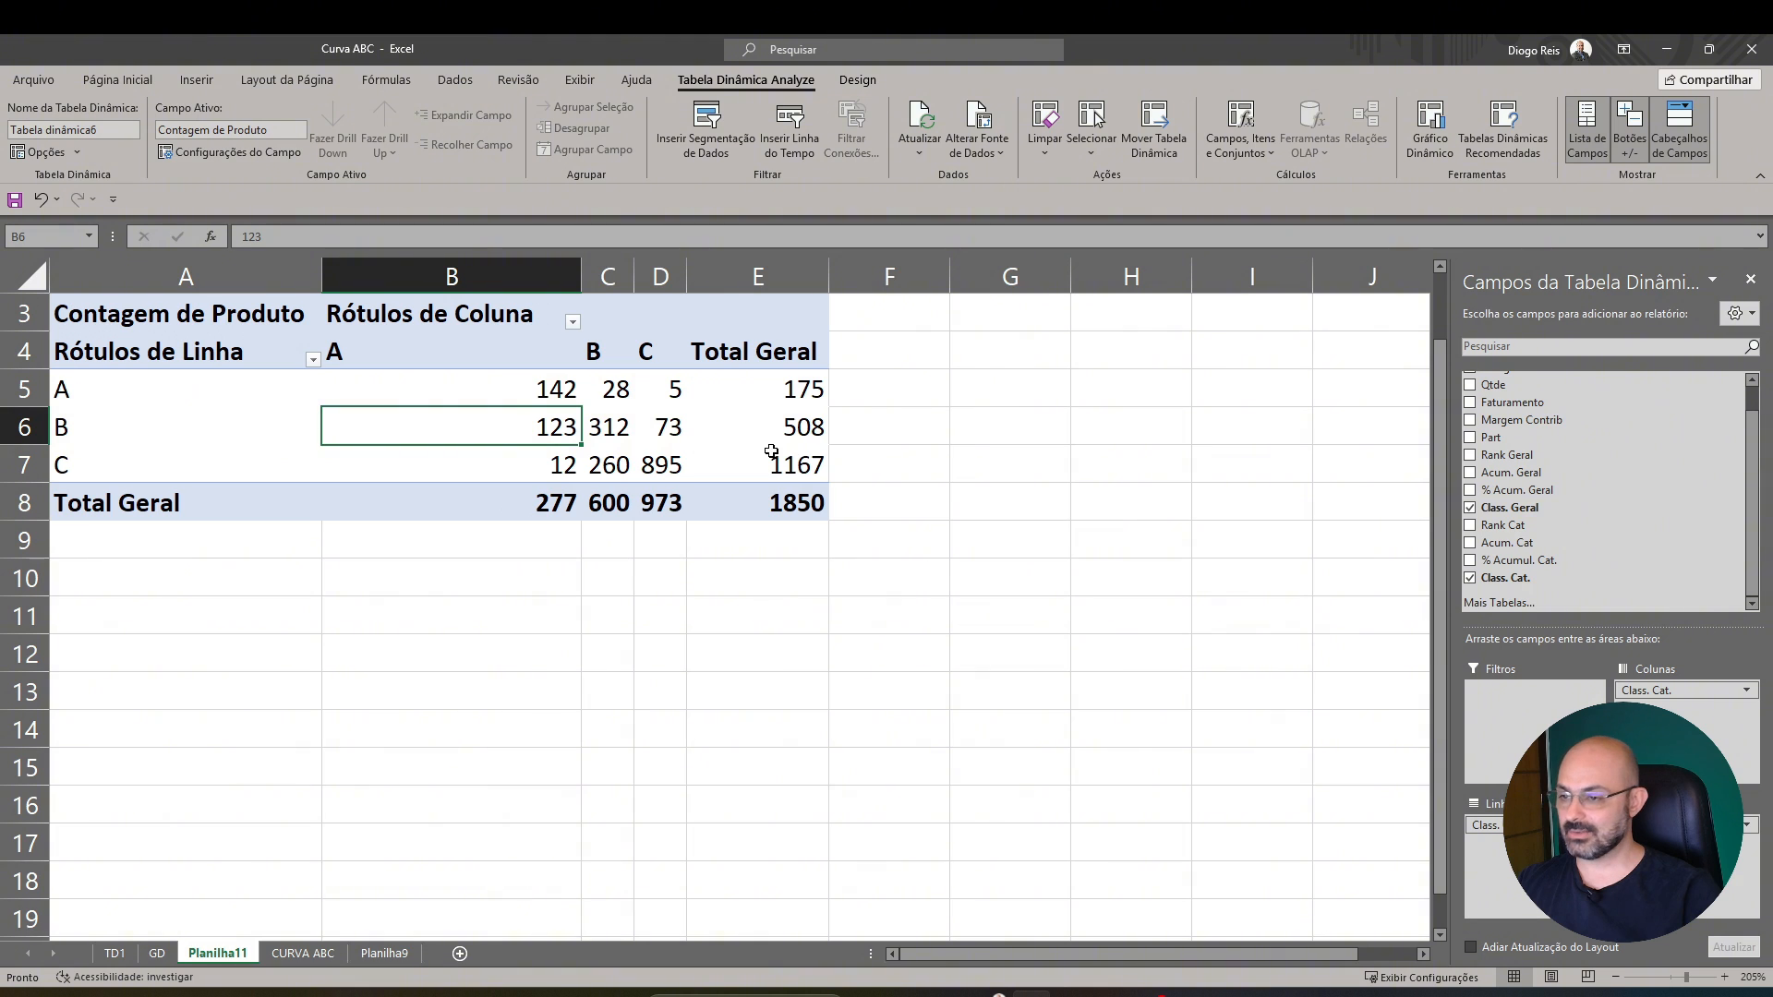
pyautogui.click(651, 475)
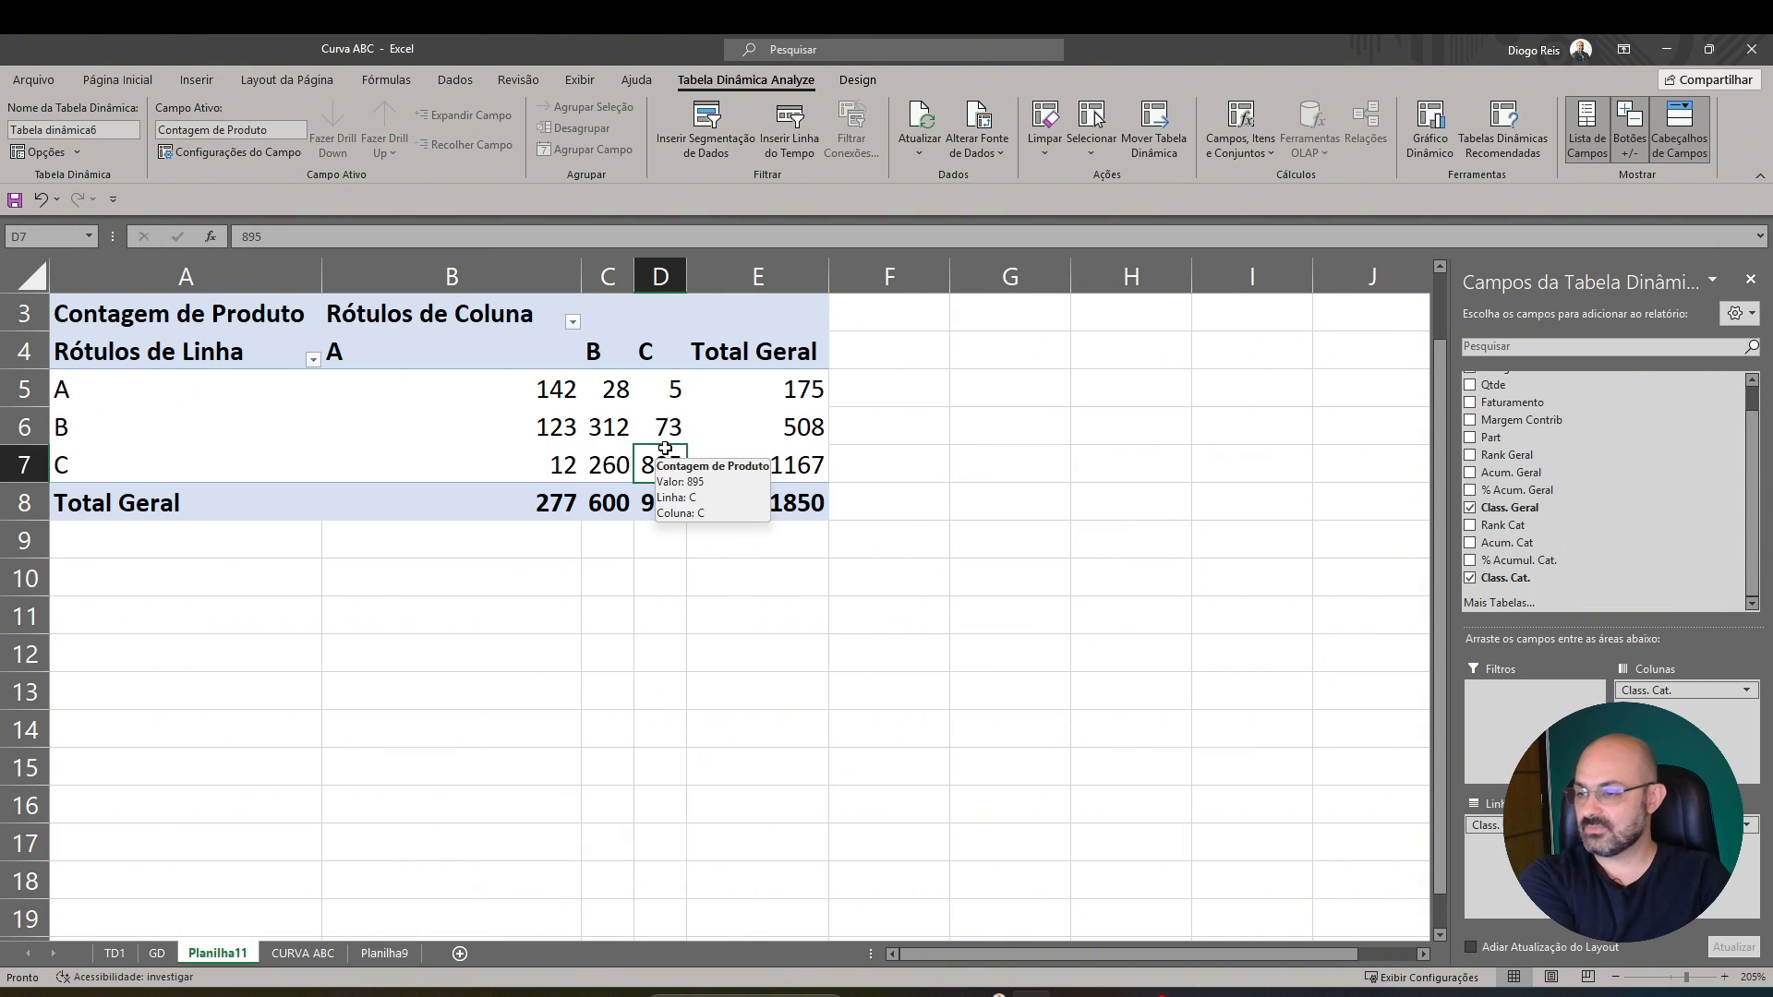
pyautogui.moveTo(581, 277); pyautogui.dragTo(422, 277)
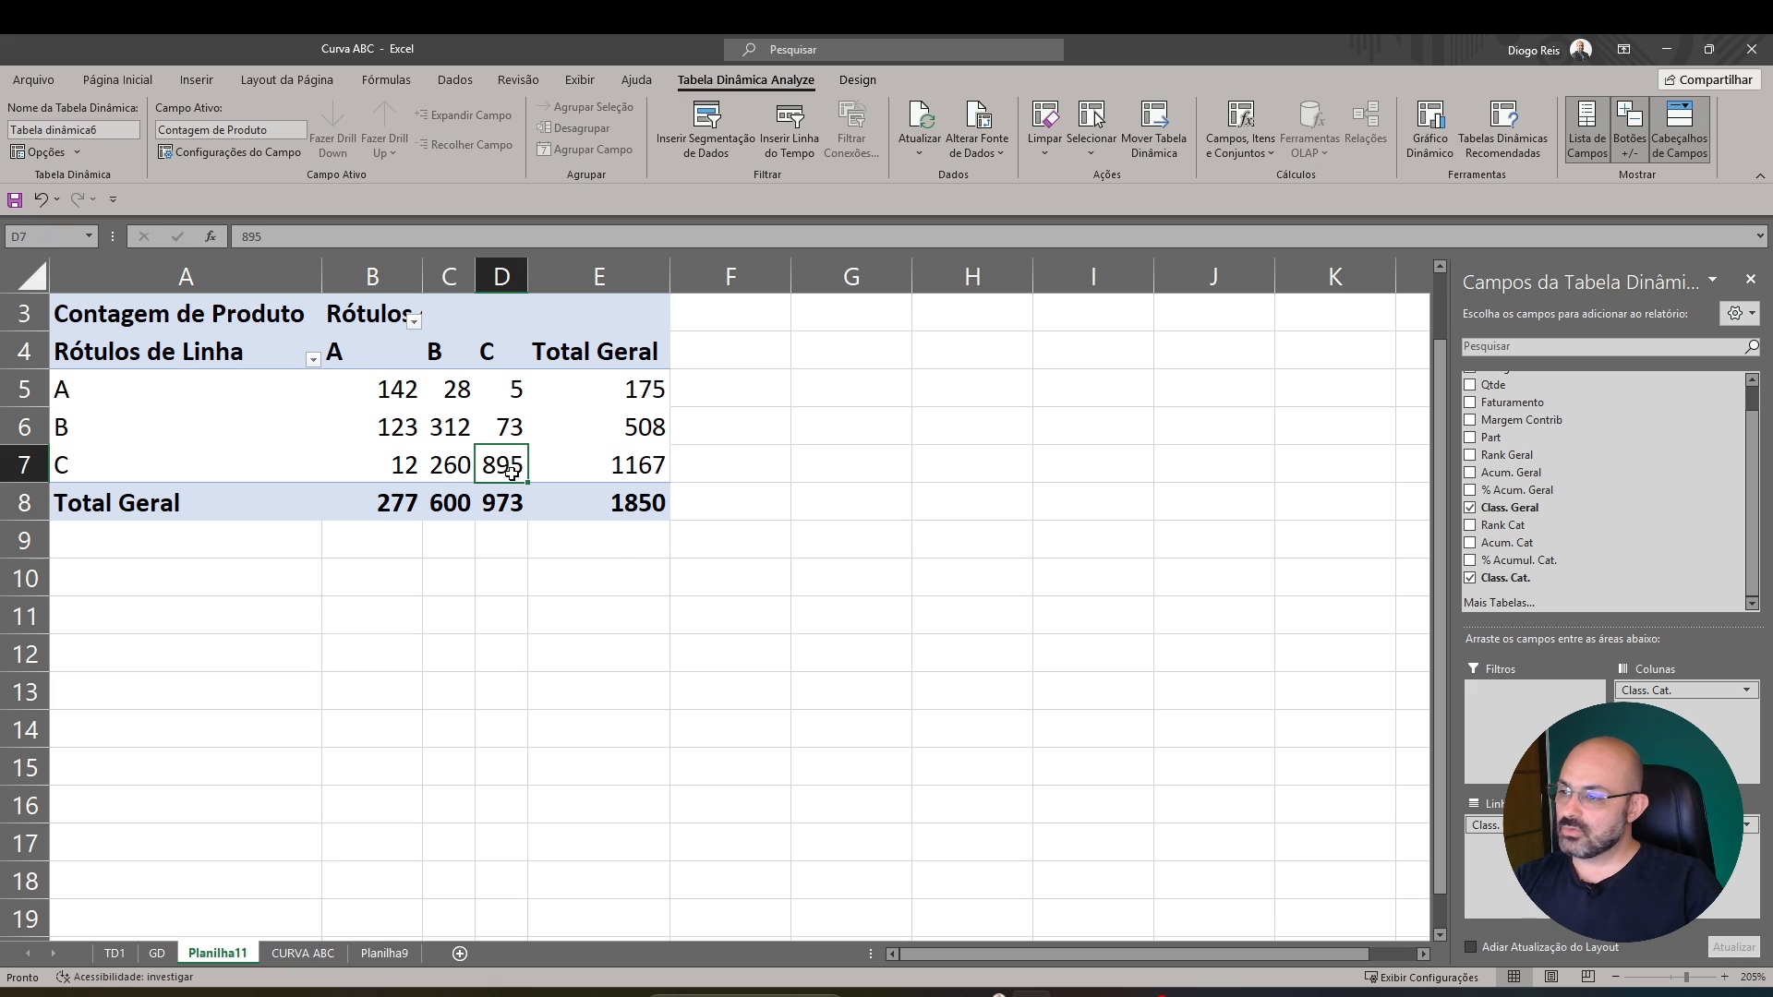
# Compare the count of products classed C both overall and by category with the overall class C total
pyautogui.click(134, 472)
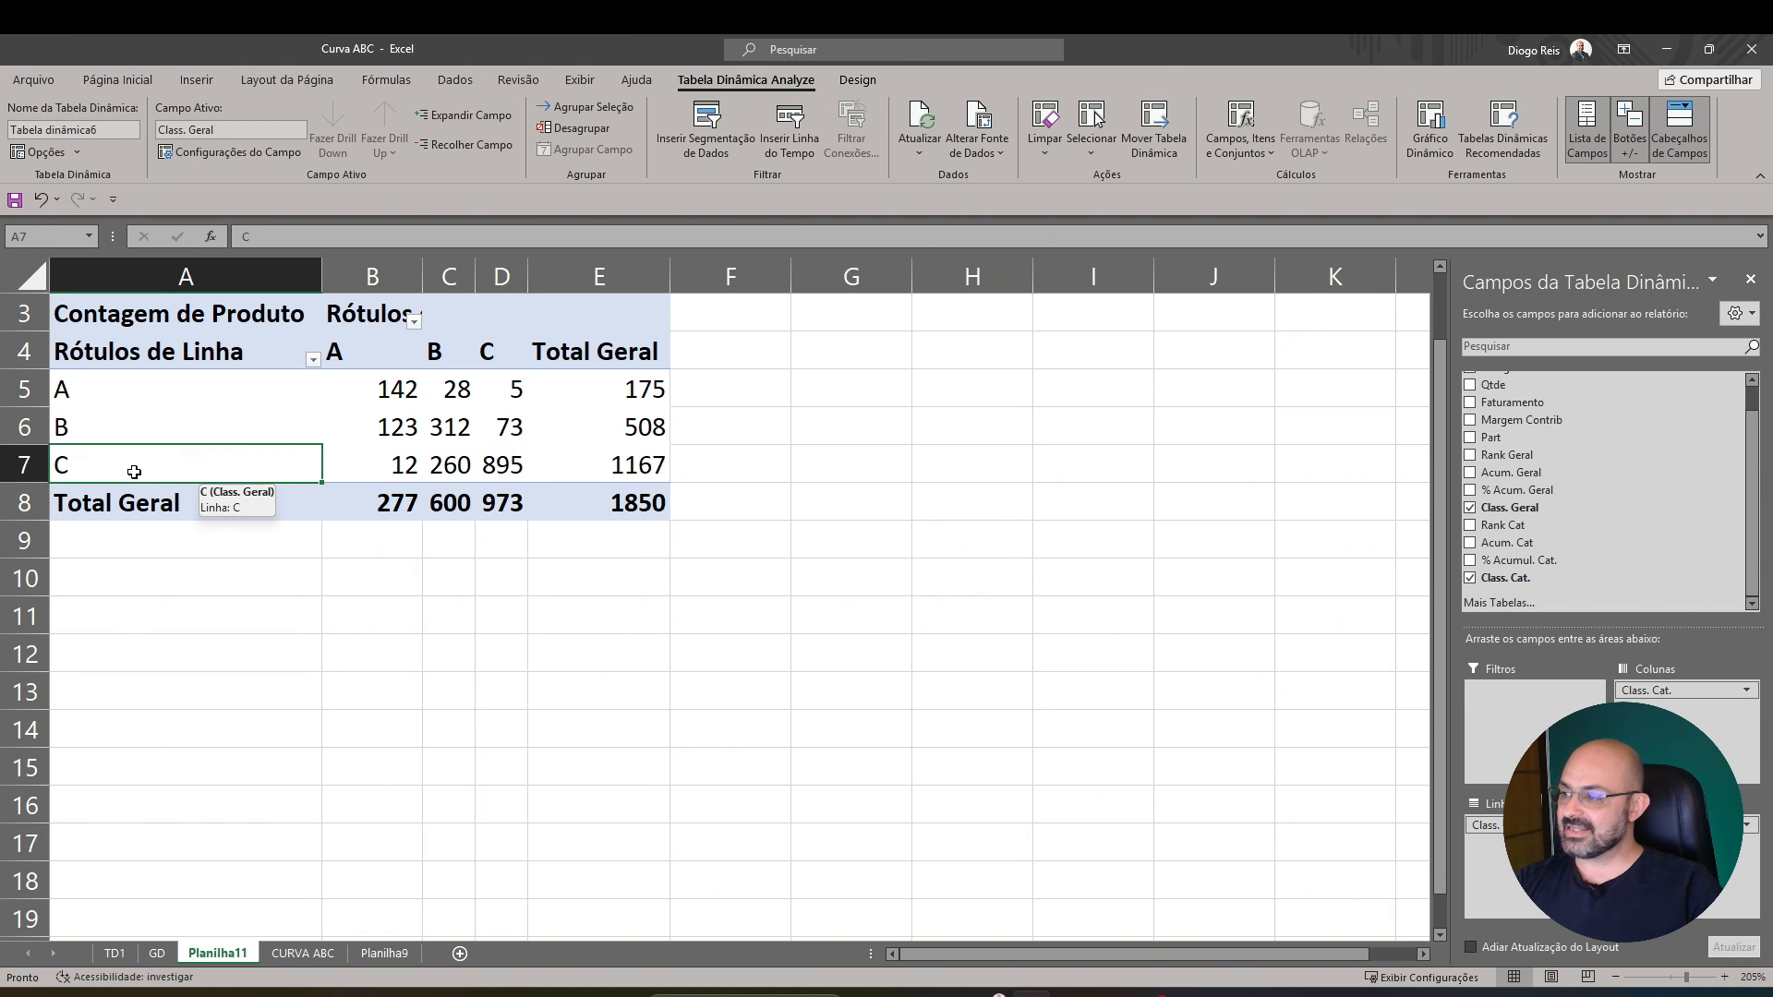
pyautogui.click(491, 465)
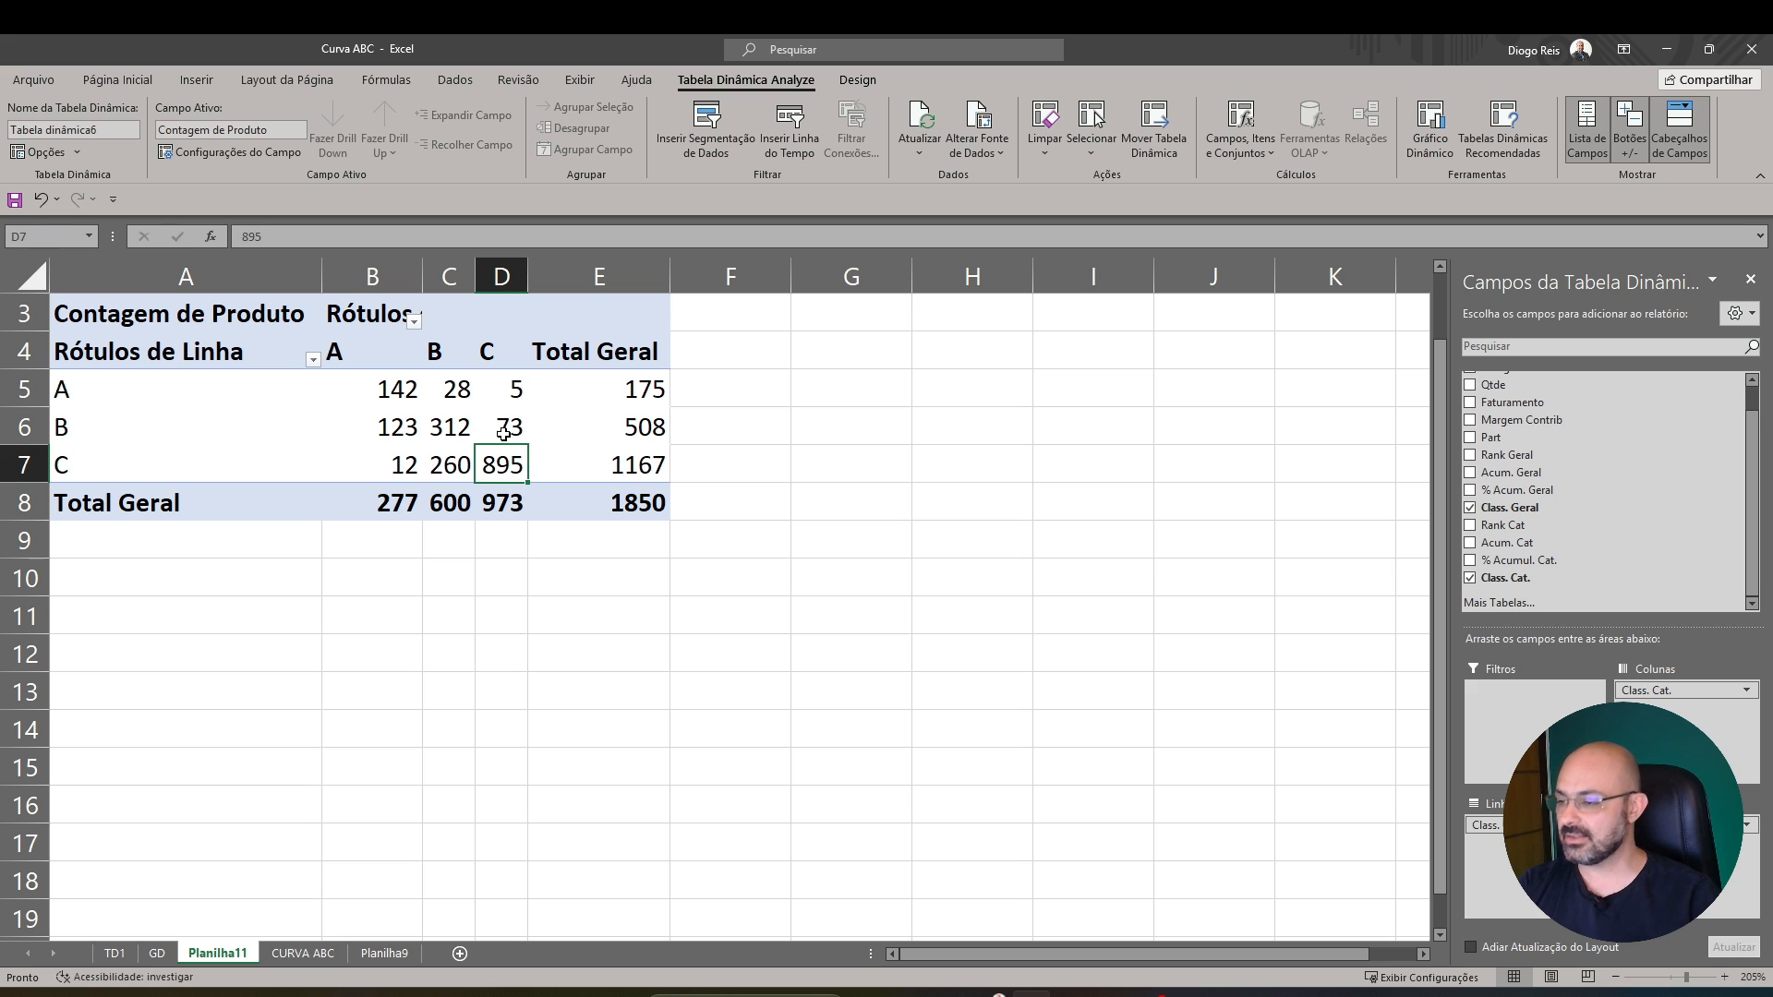
pyautogui.click(638, 466)
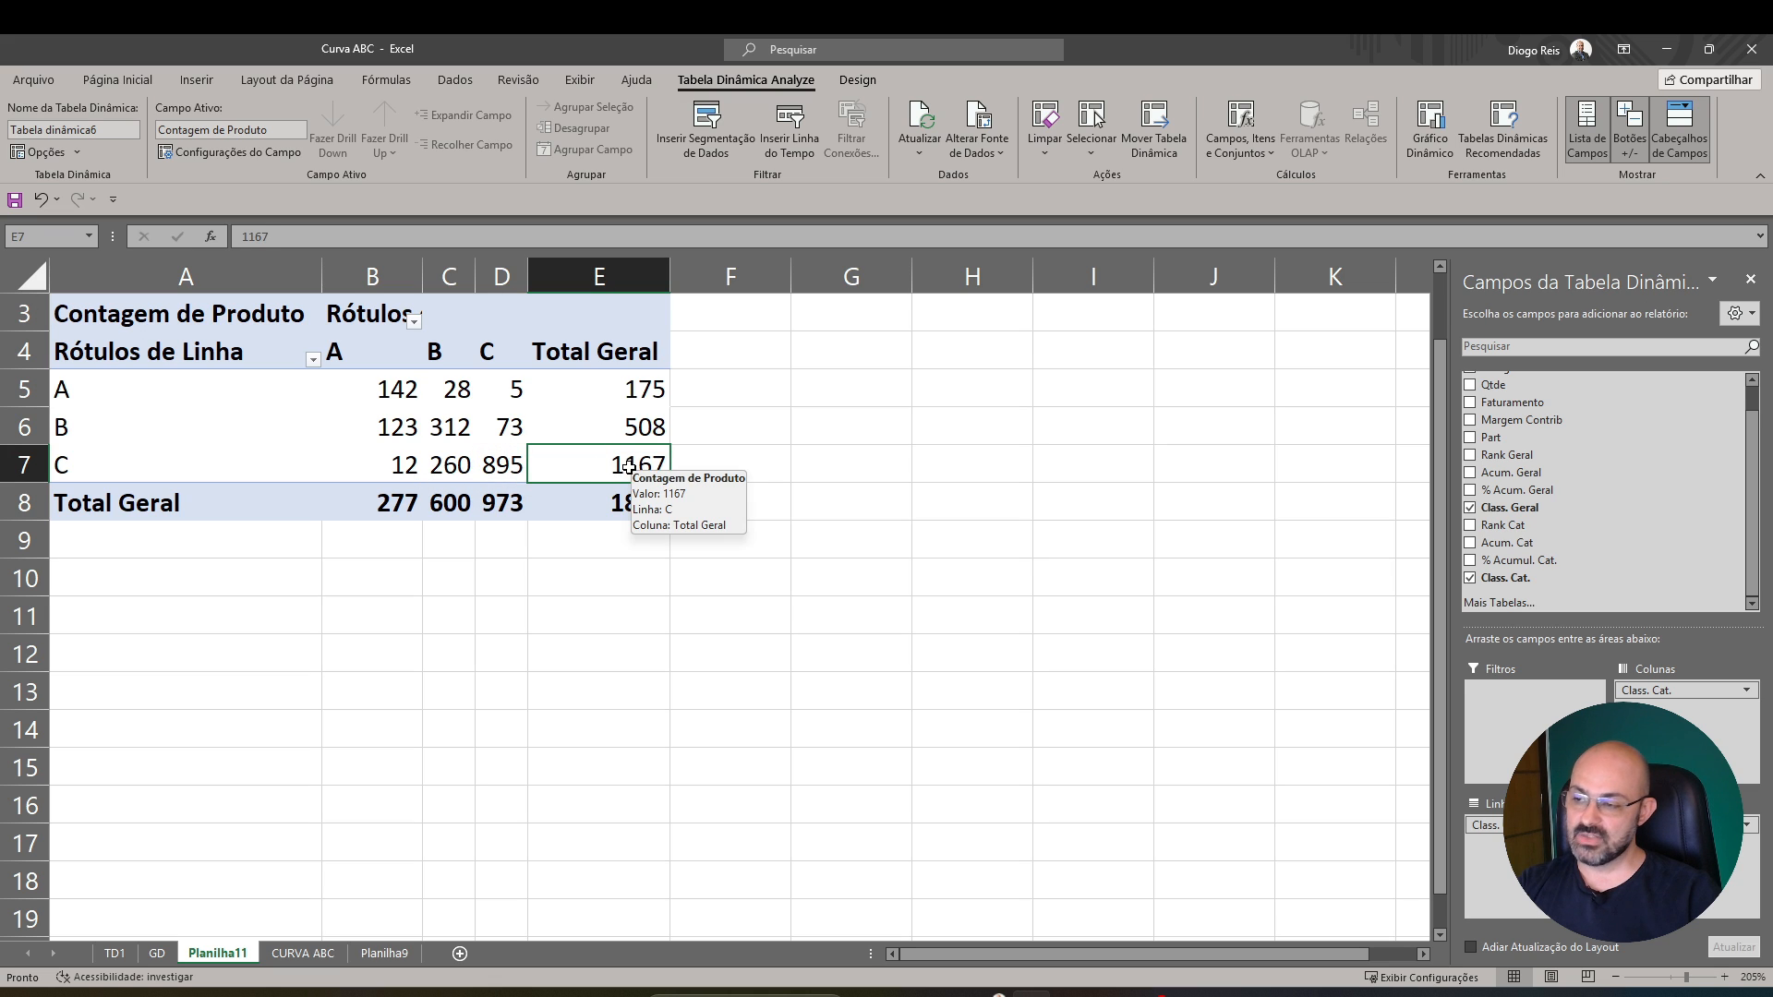
pyautogui.press('Left')
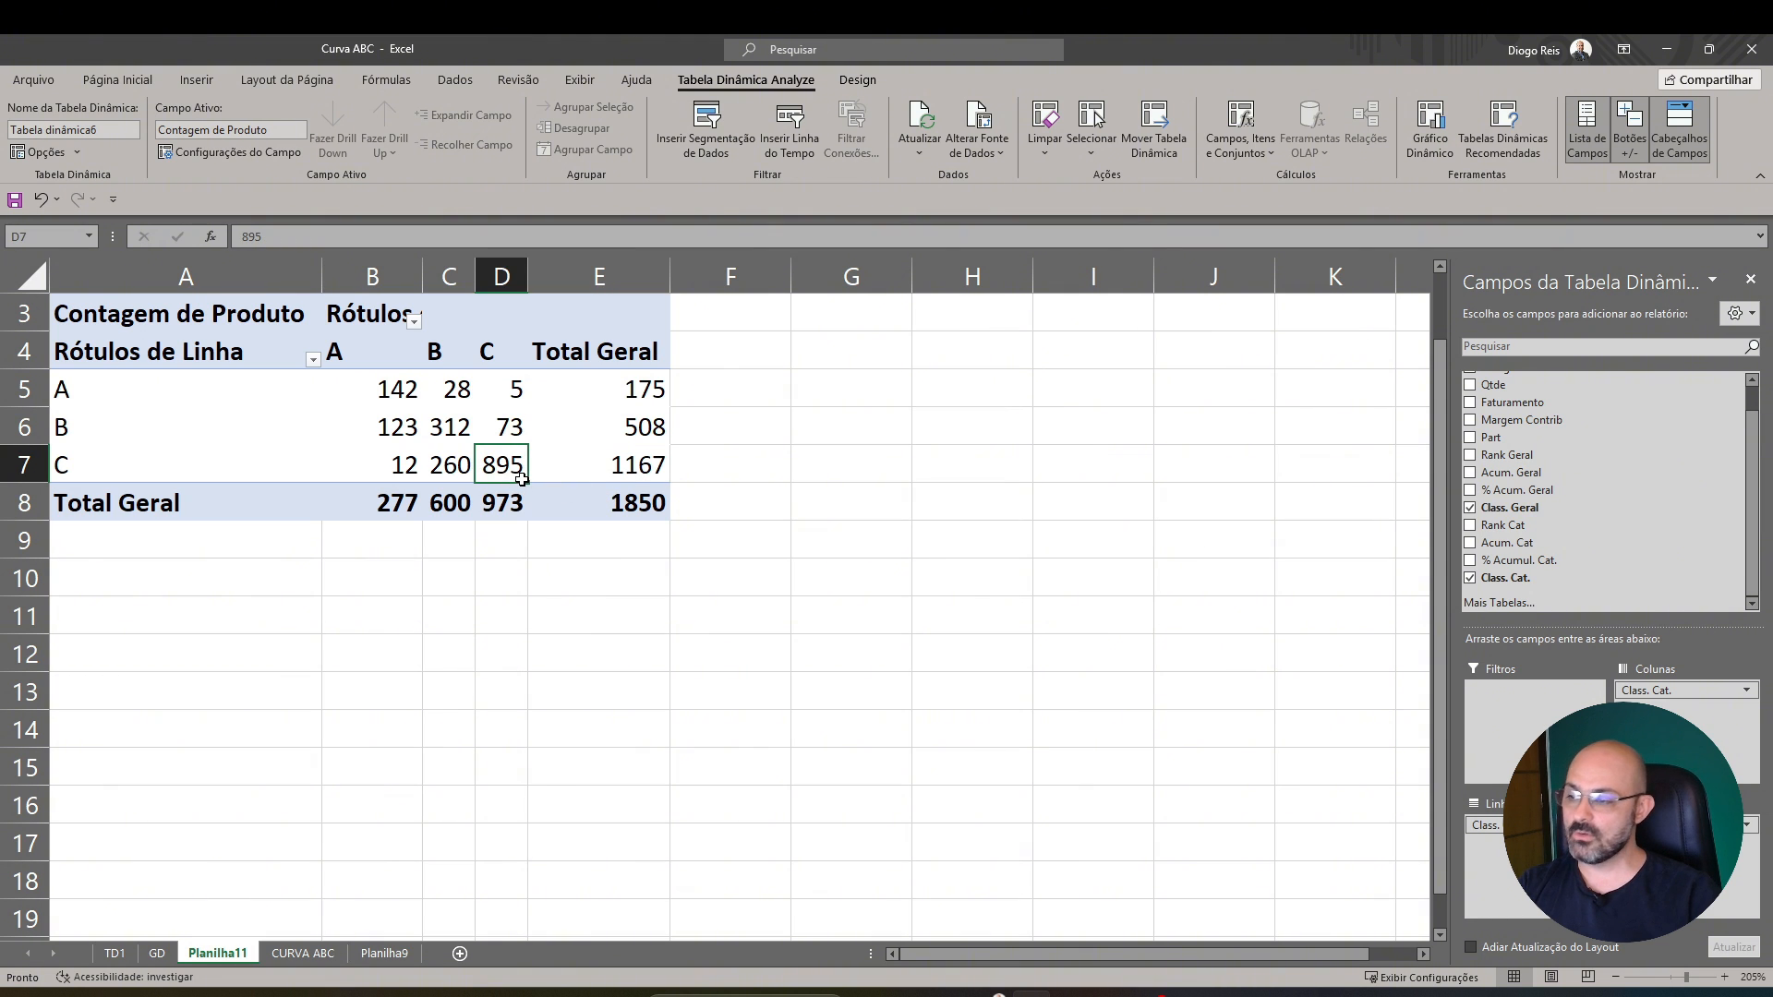
# Extract the detail of products classed C both overall and by category to a new sheet and look through the list
pyautogui.moveTo(521, 474)
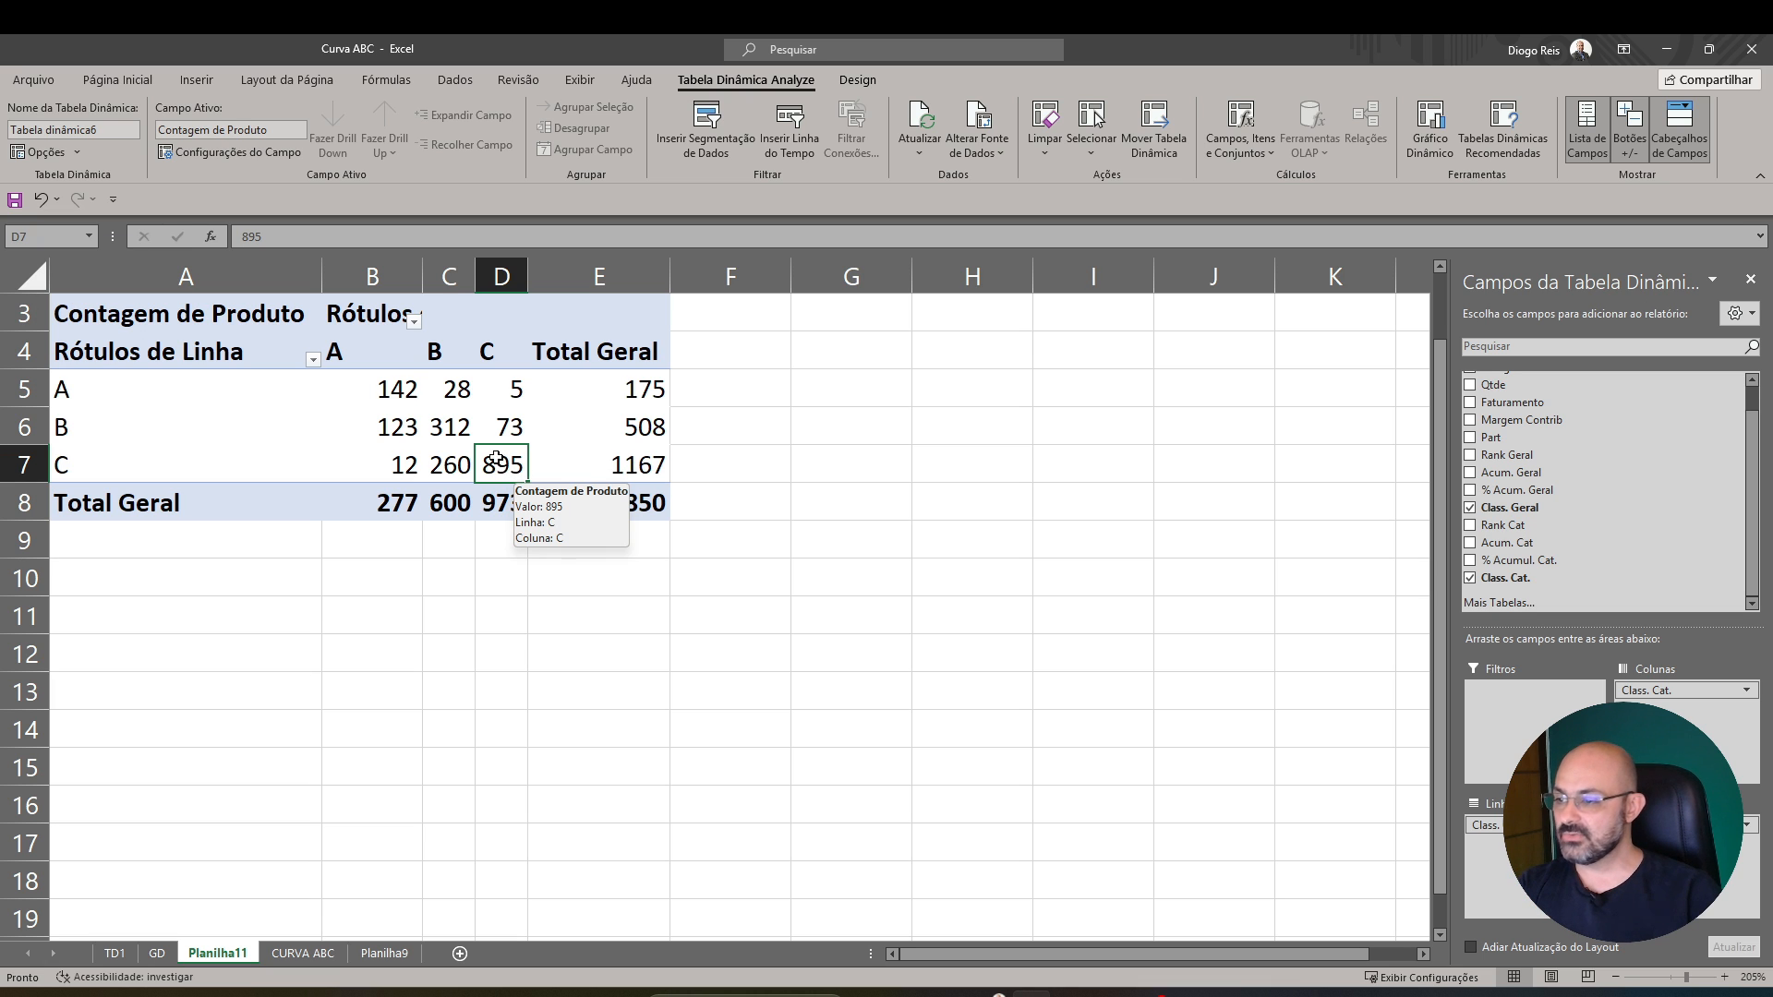
pyautogui.doubleClick(497, 464)
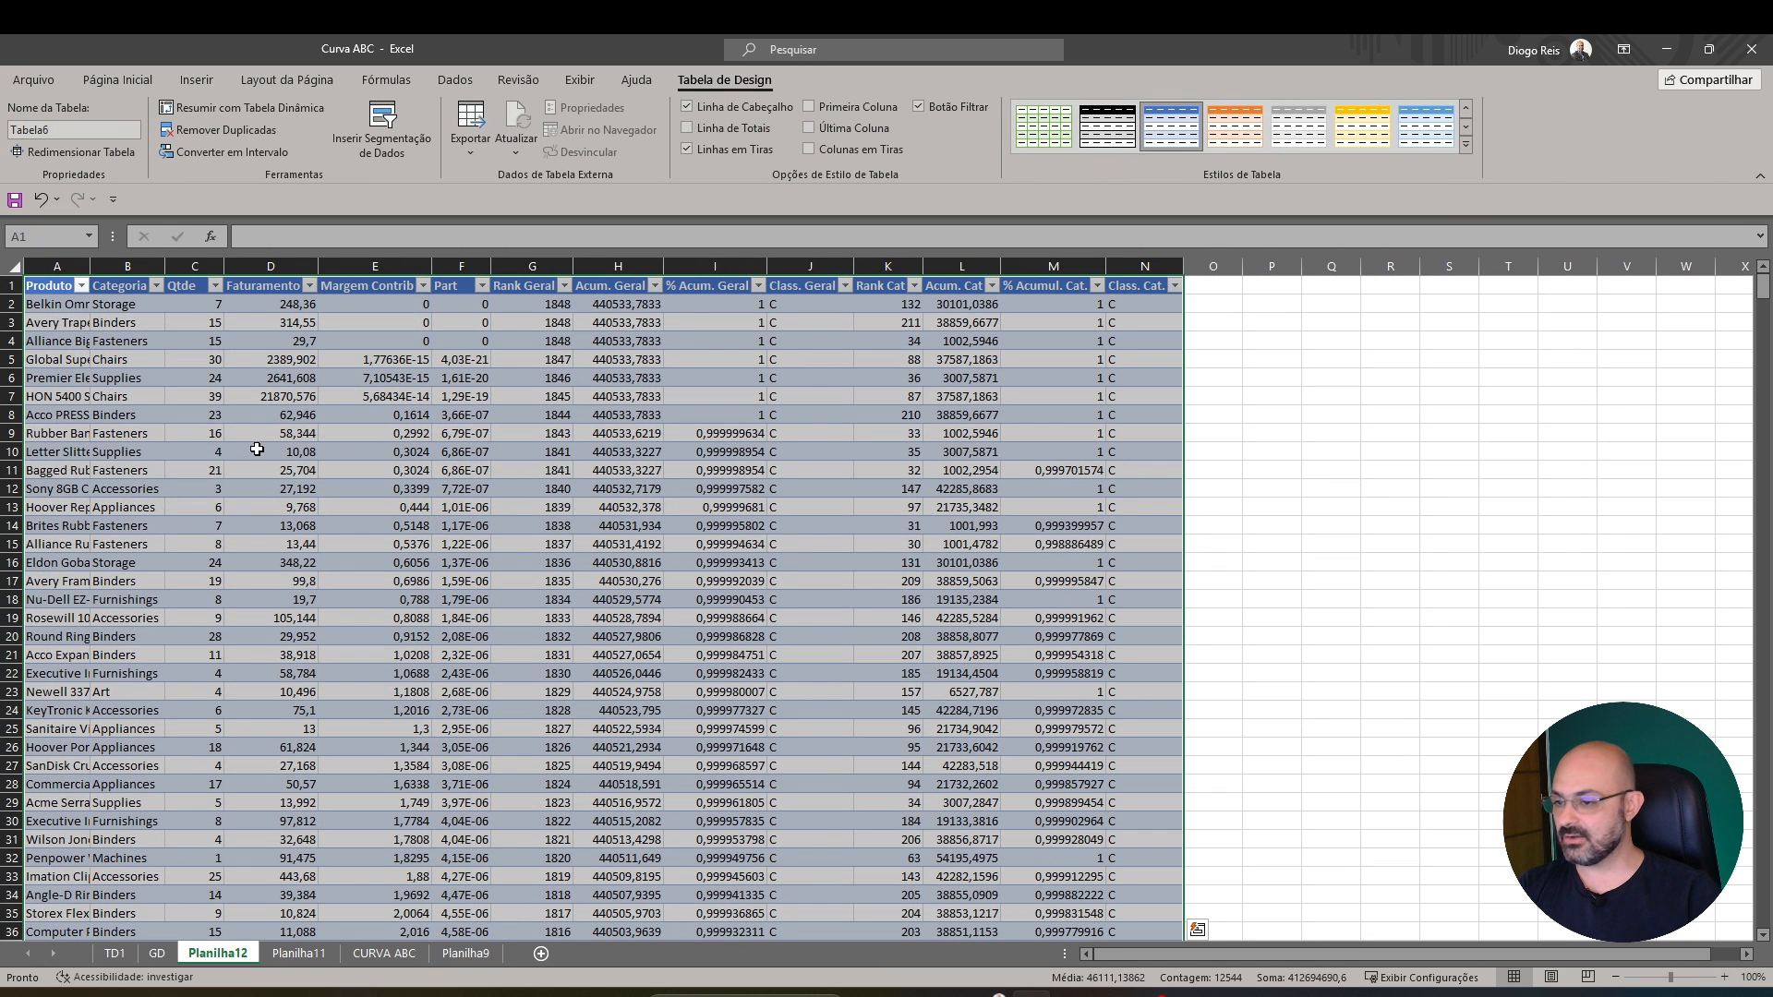
pyautogui.scroll(-18, 420, 552)
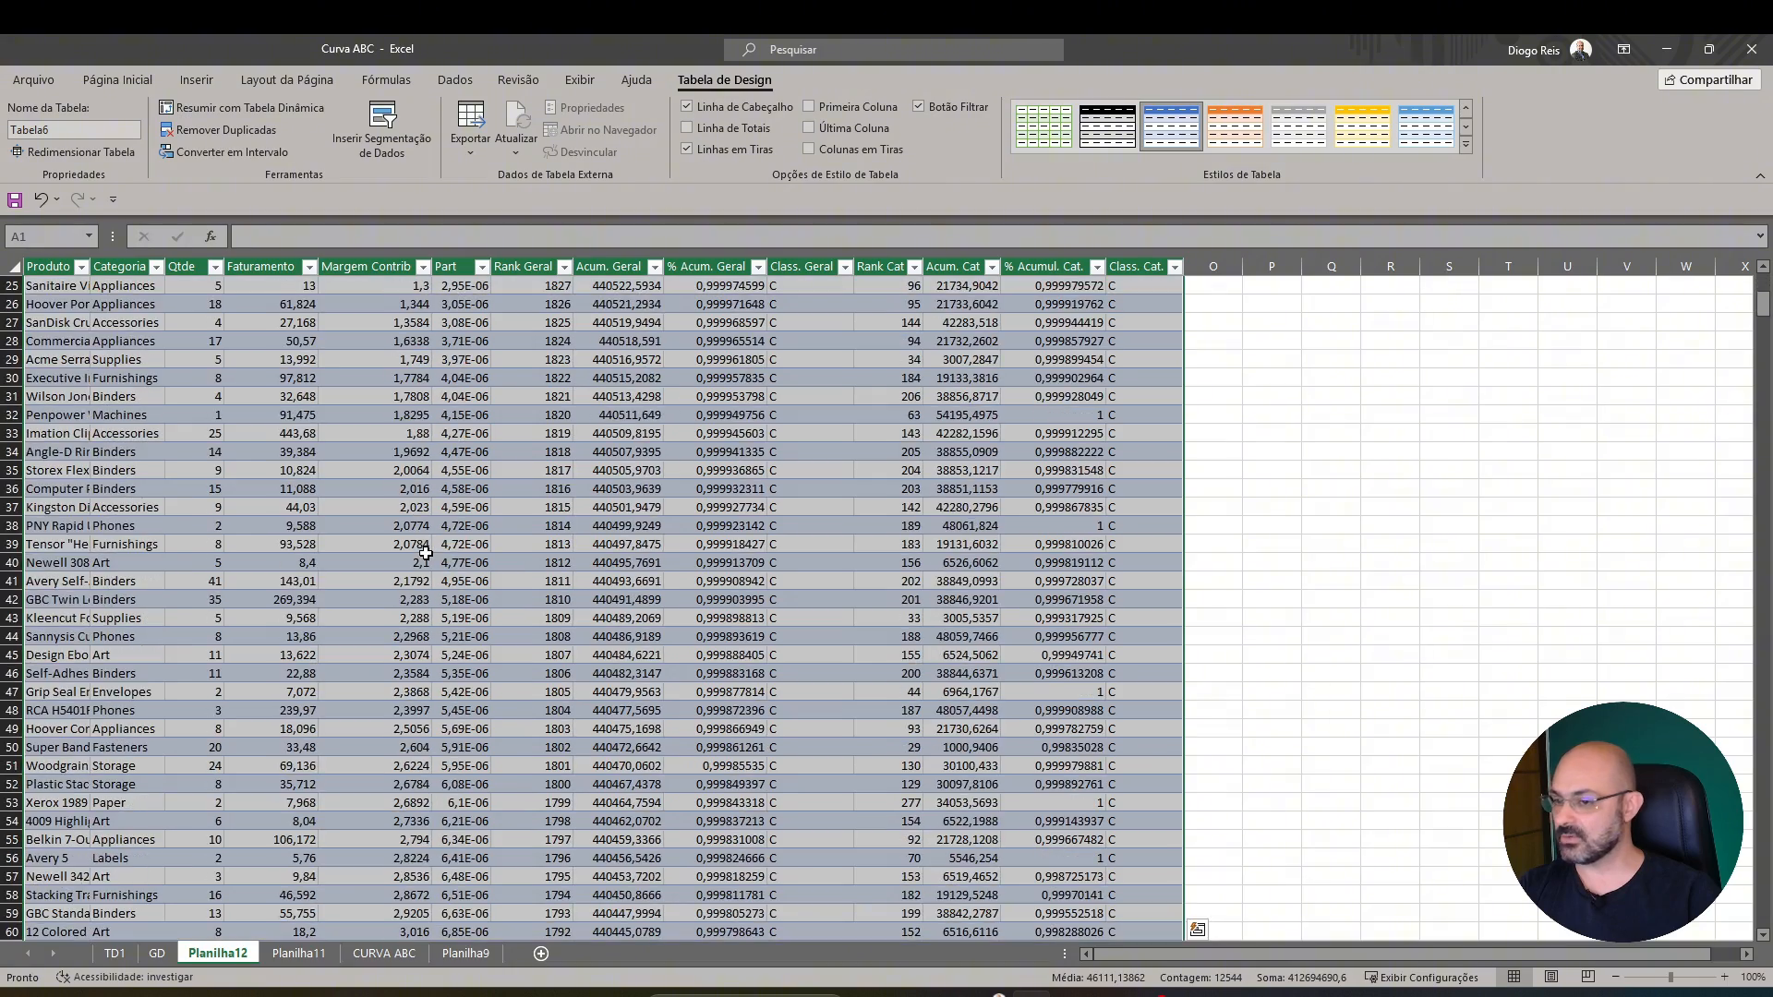
# Review the Class. Geral and Class. Cat. columns in the extracted list of class C products
pyautogui.scroll(18, 425, 552)
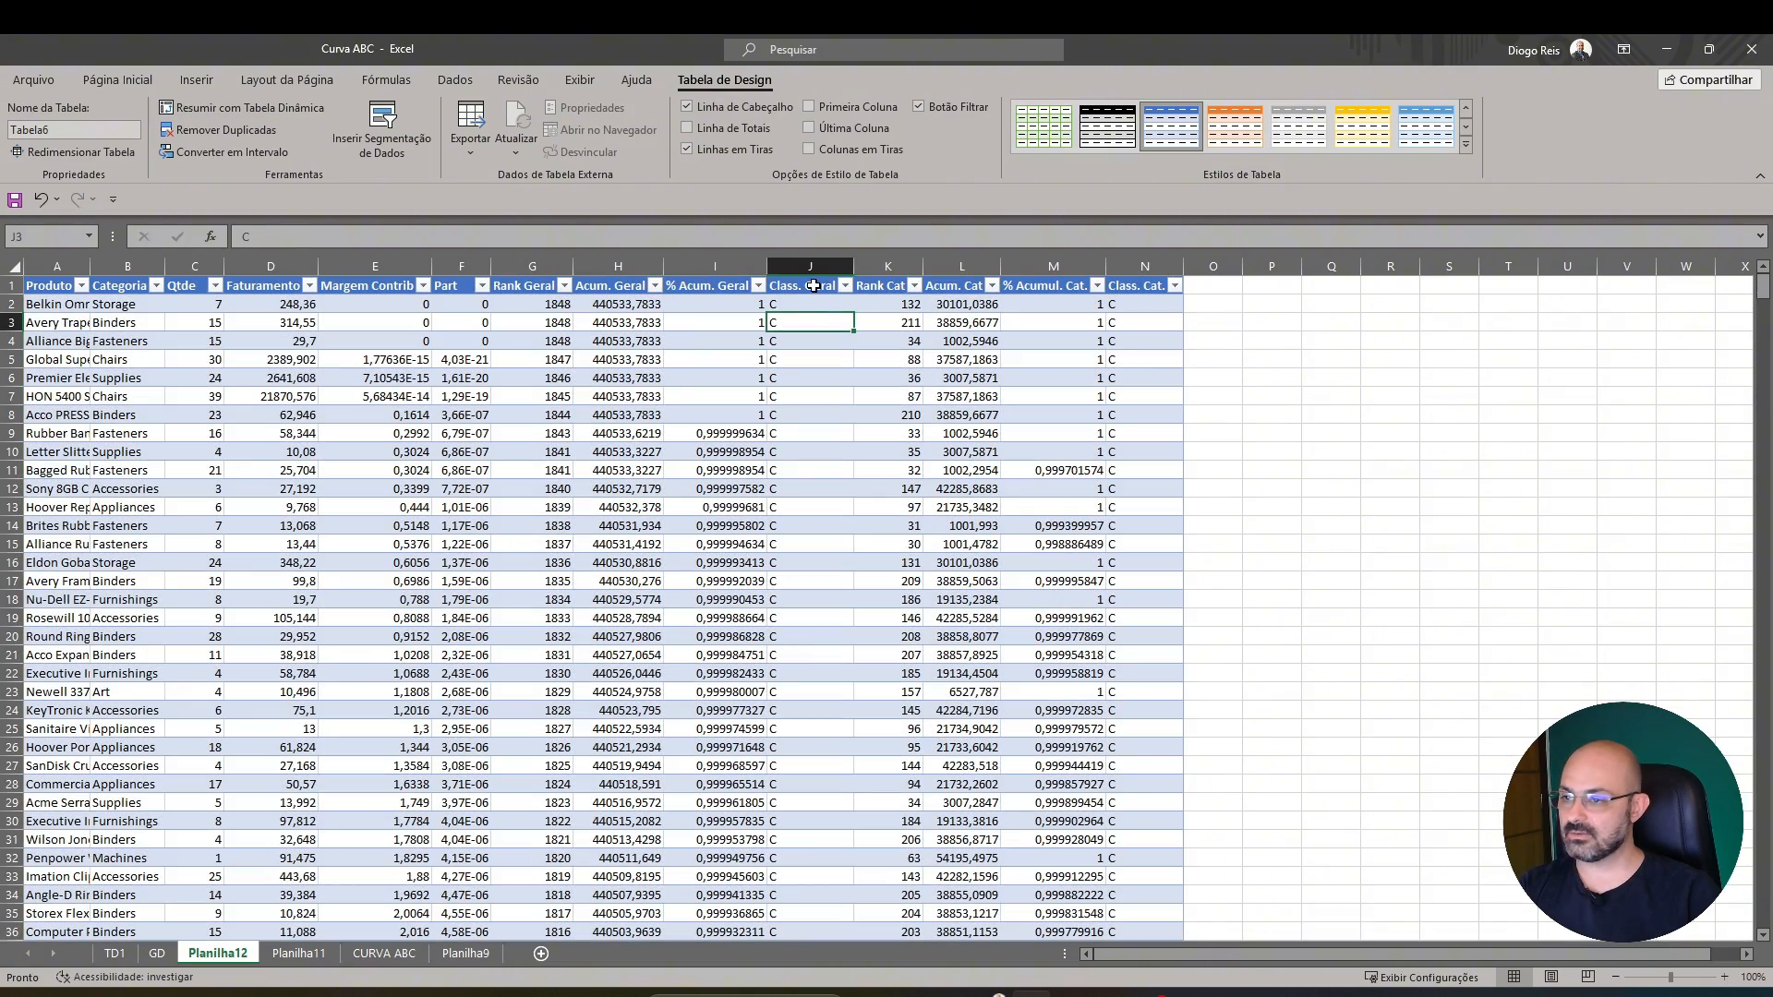
pyautogui.click(813, 285)
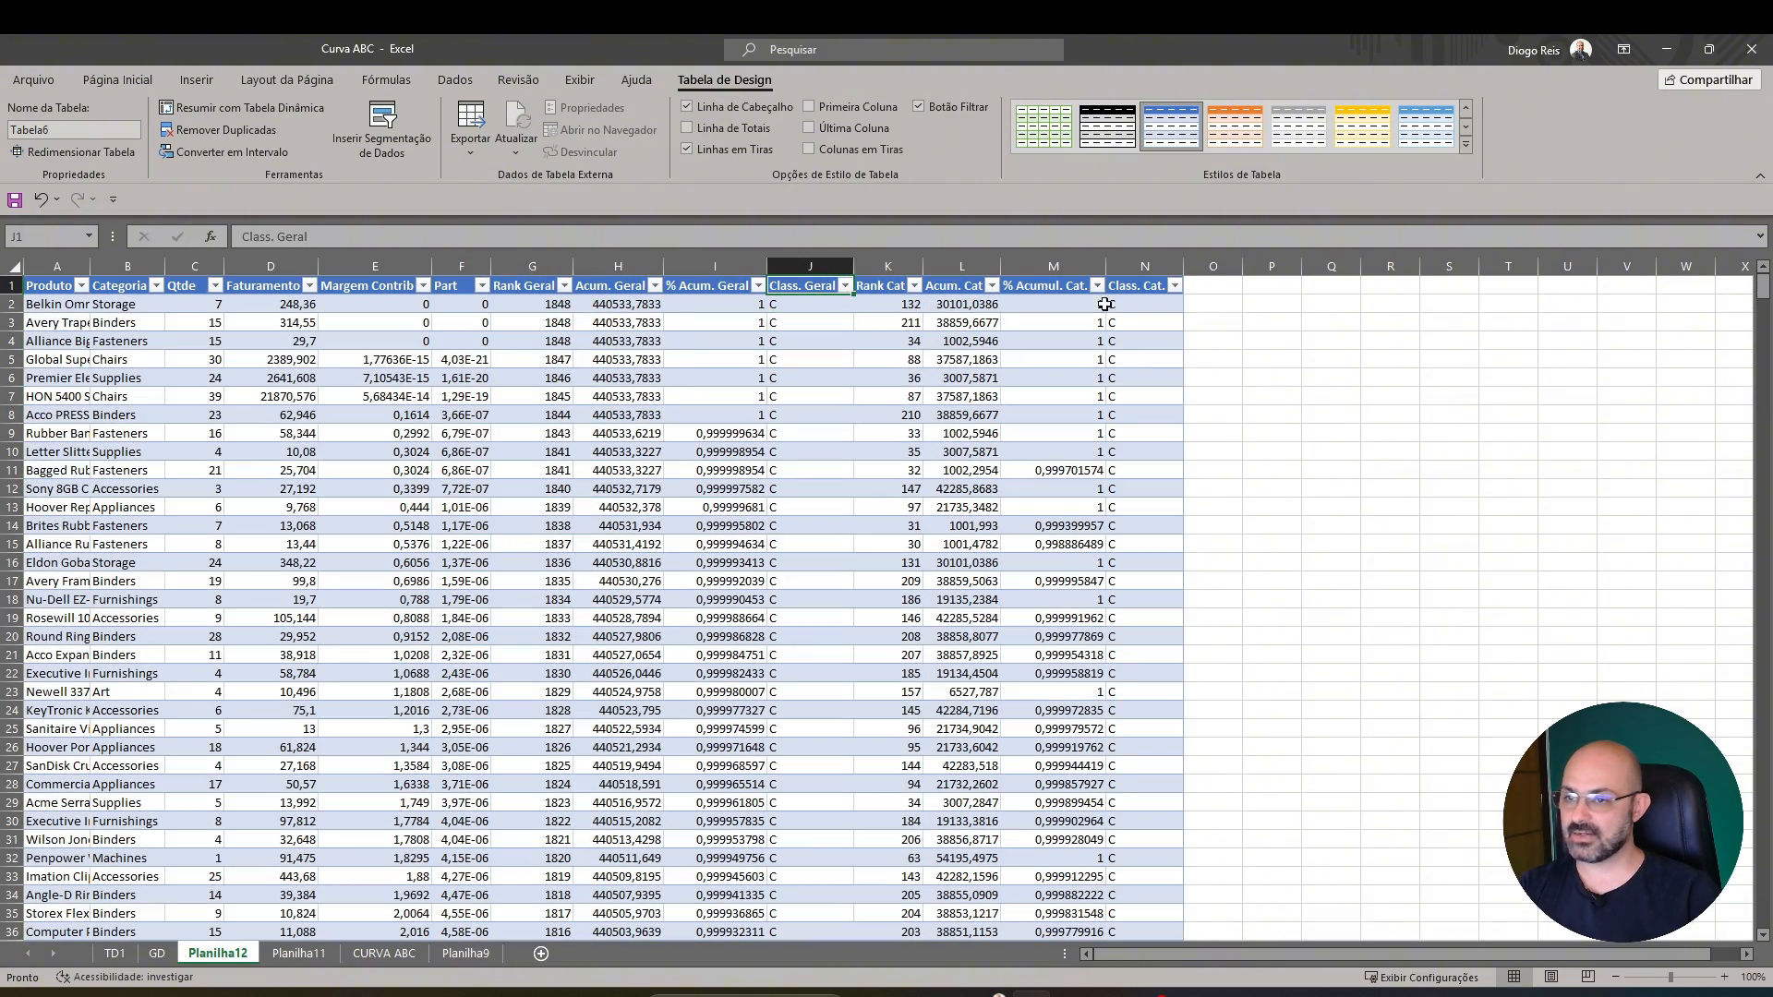
pyautogui.click(1151, 285)
pyautogui.scroll(-5, 1143, 554)
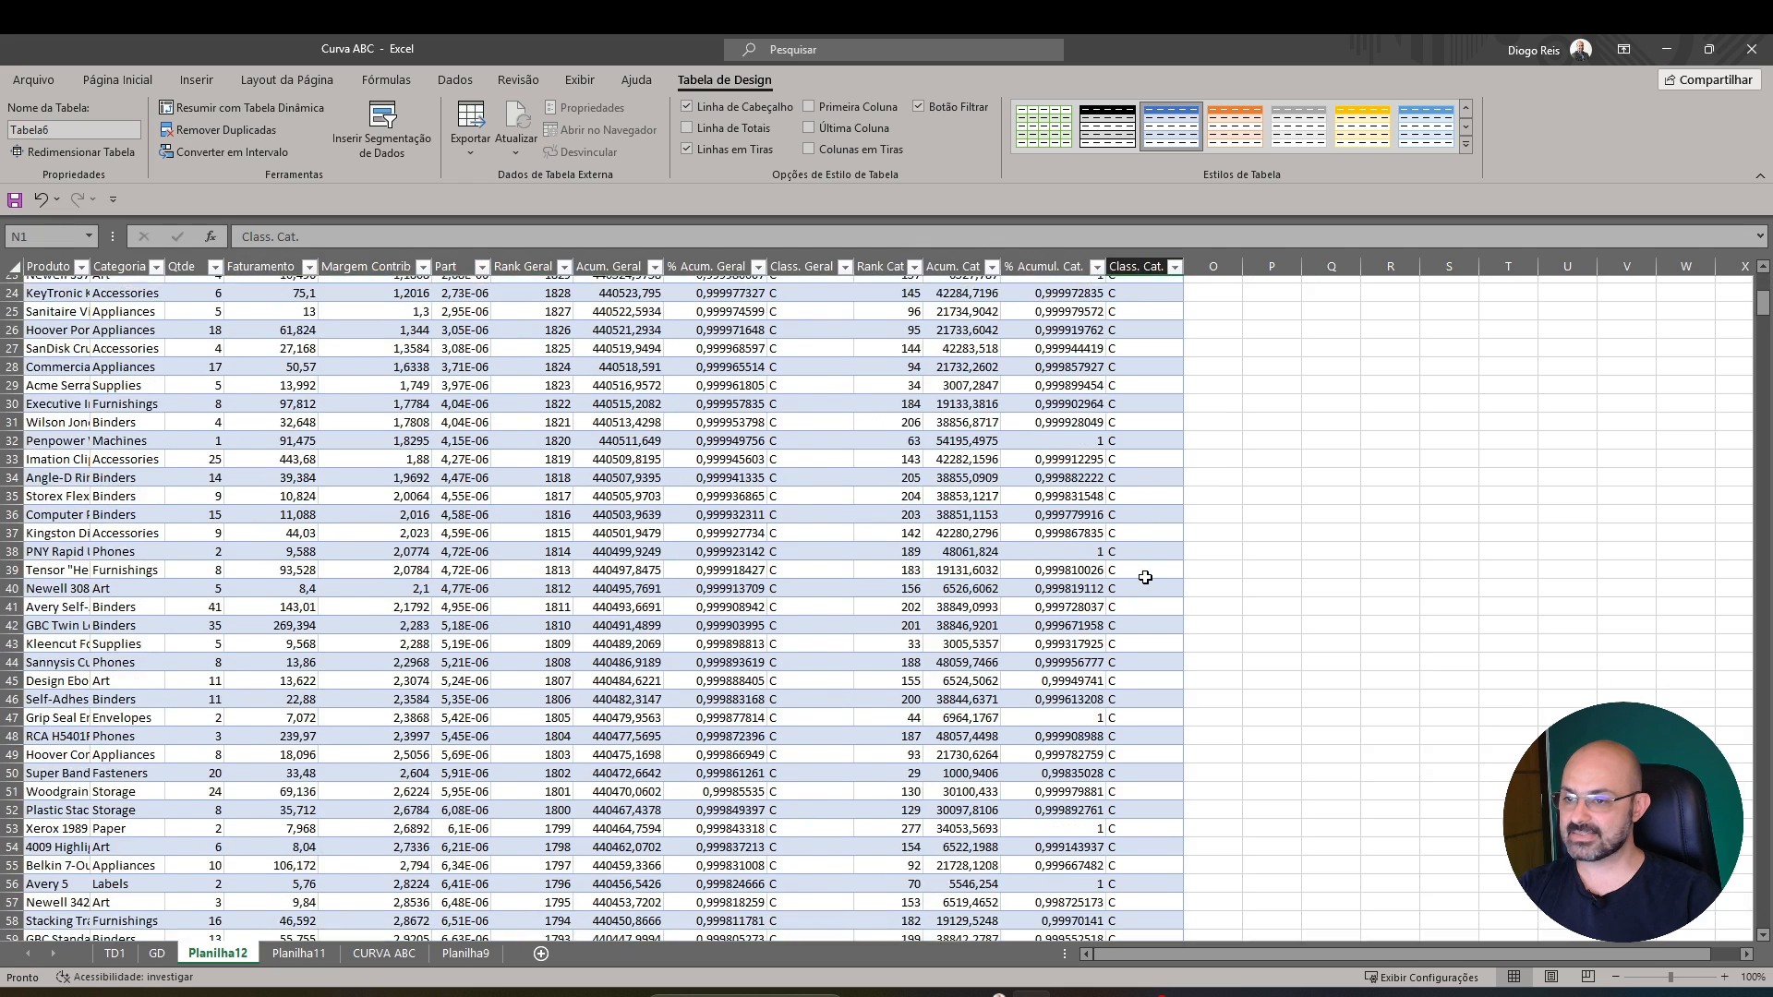
pyautogui.scroll(5, 1145, 578)
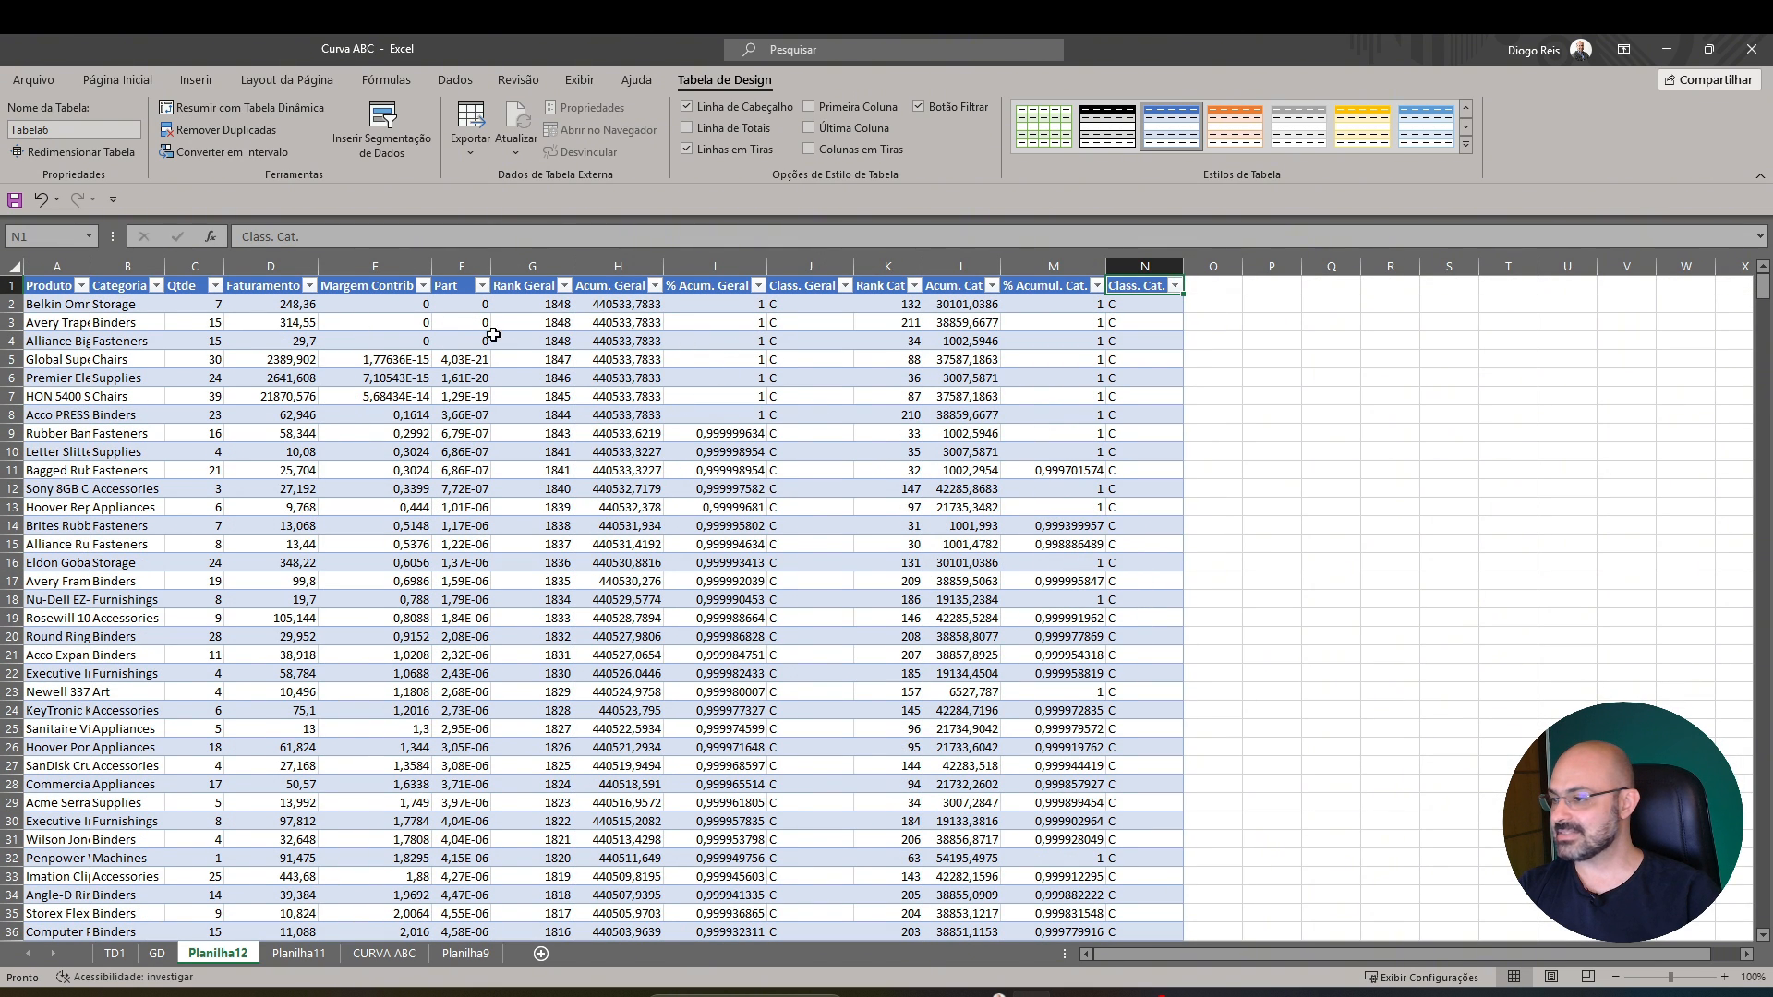
# Format the Margem Contrib column of the extracted list as currency and add a sum total below its last row
pyautogui.click(396, 346)
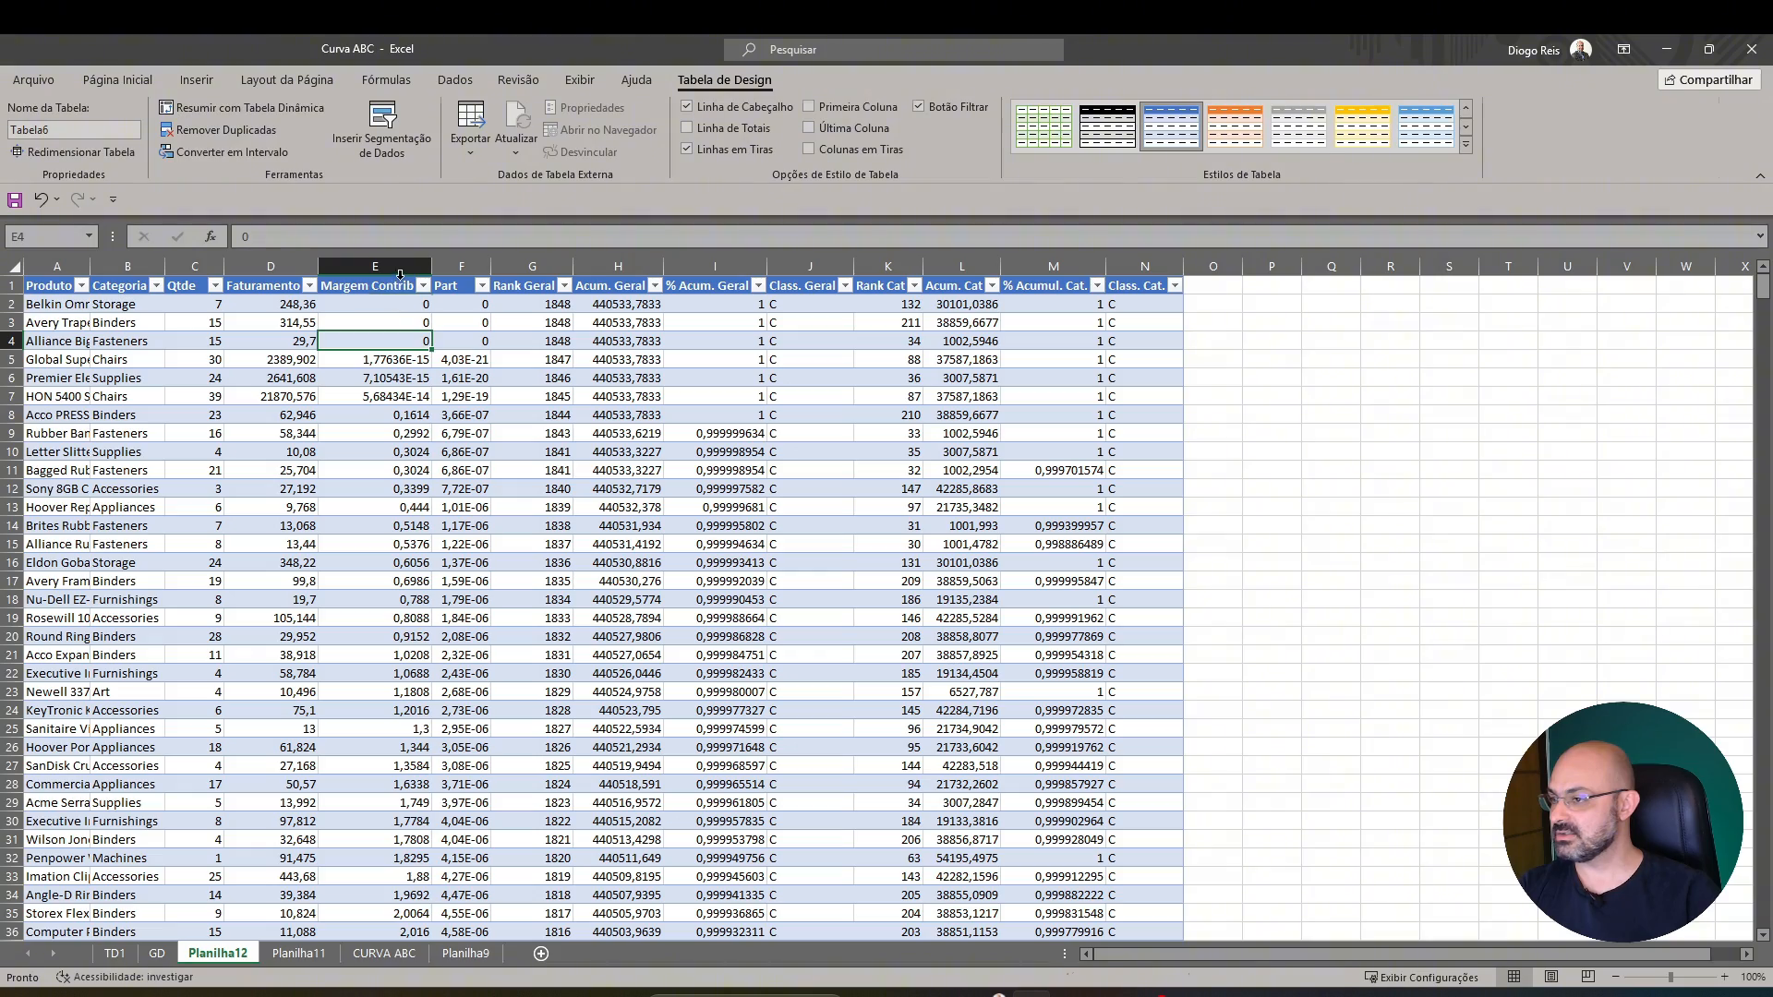
pyautogui.click(399, 275)
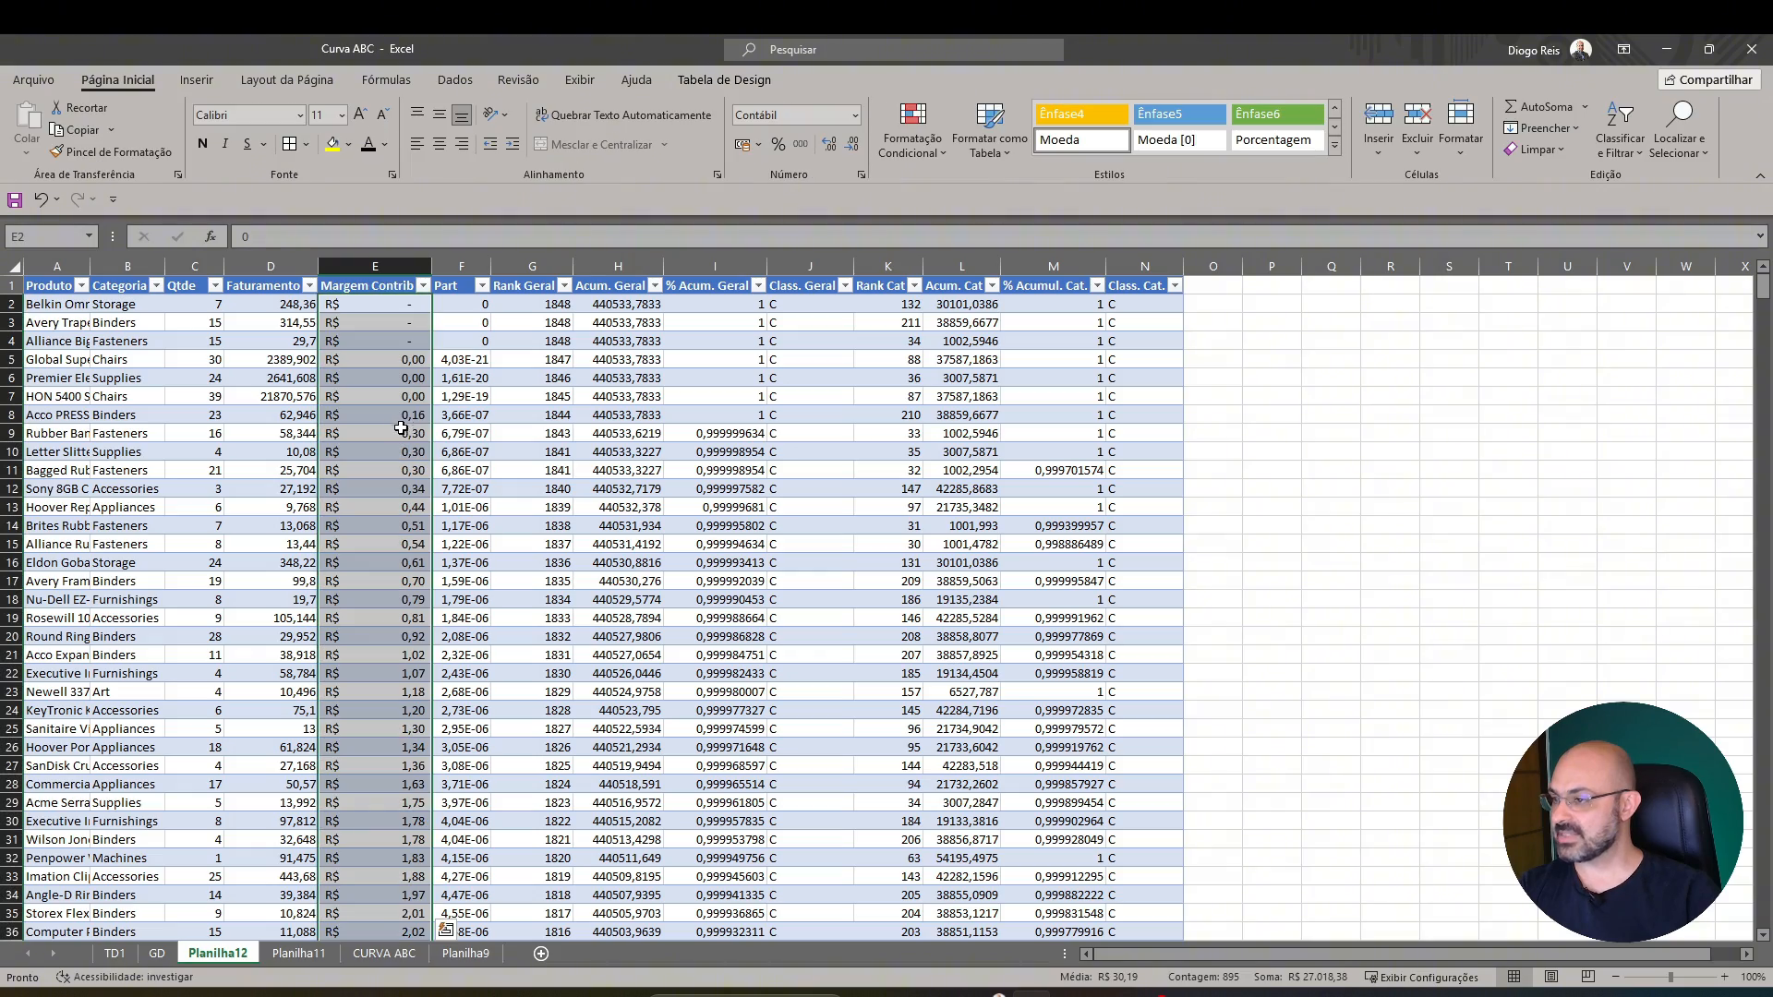
pyautogui.scroll(-20, 396, 417)
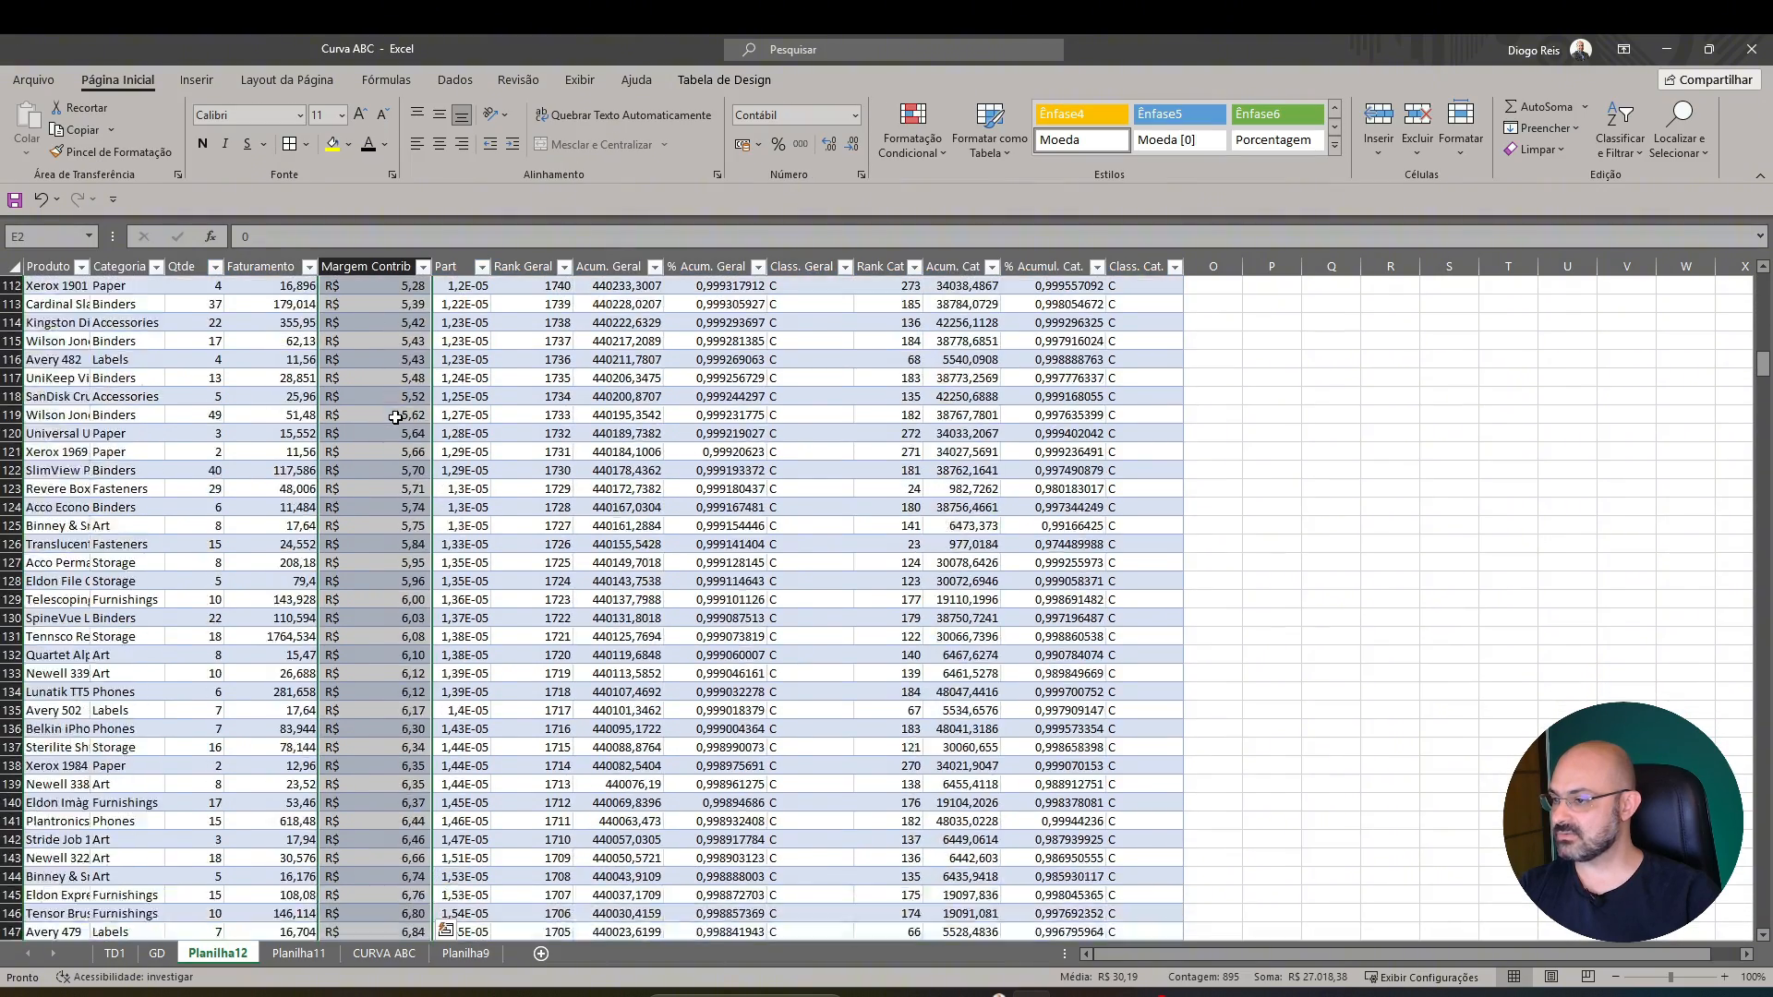
pyautogui.scroll(-20, 395, 417)
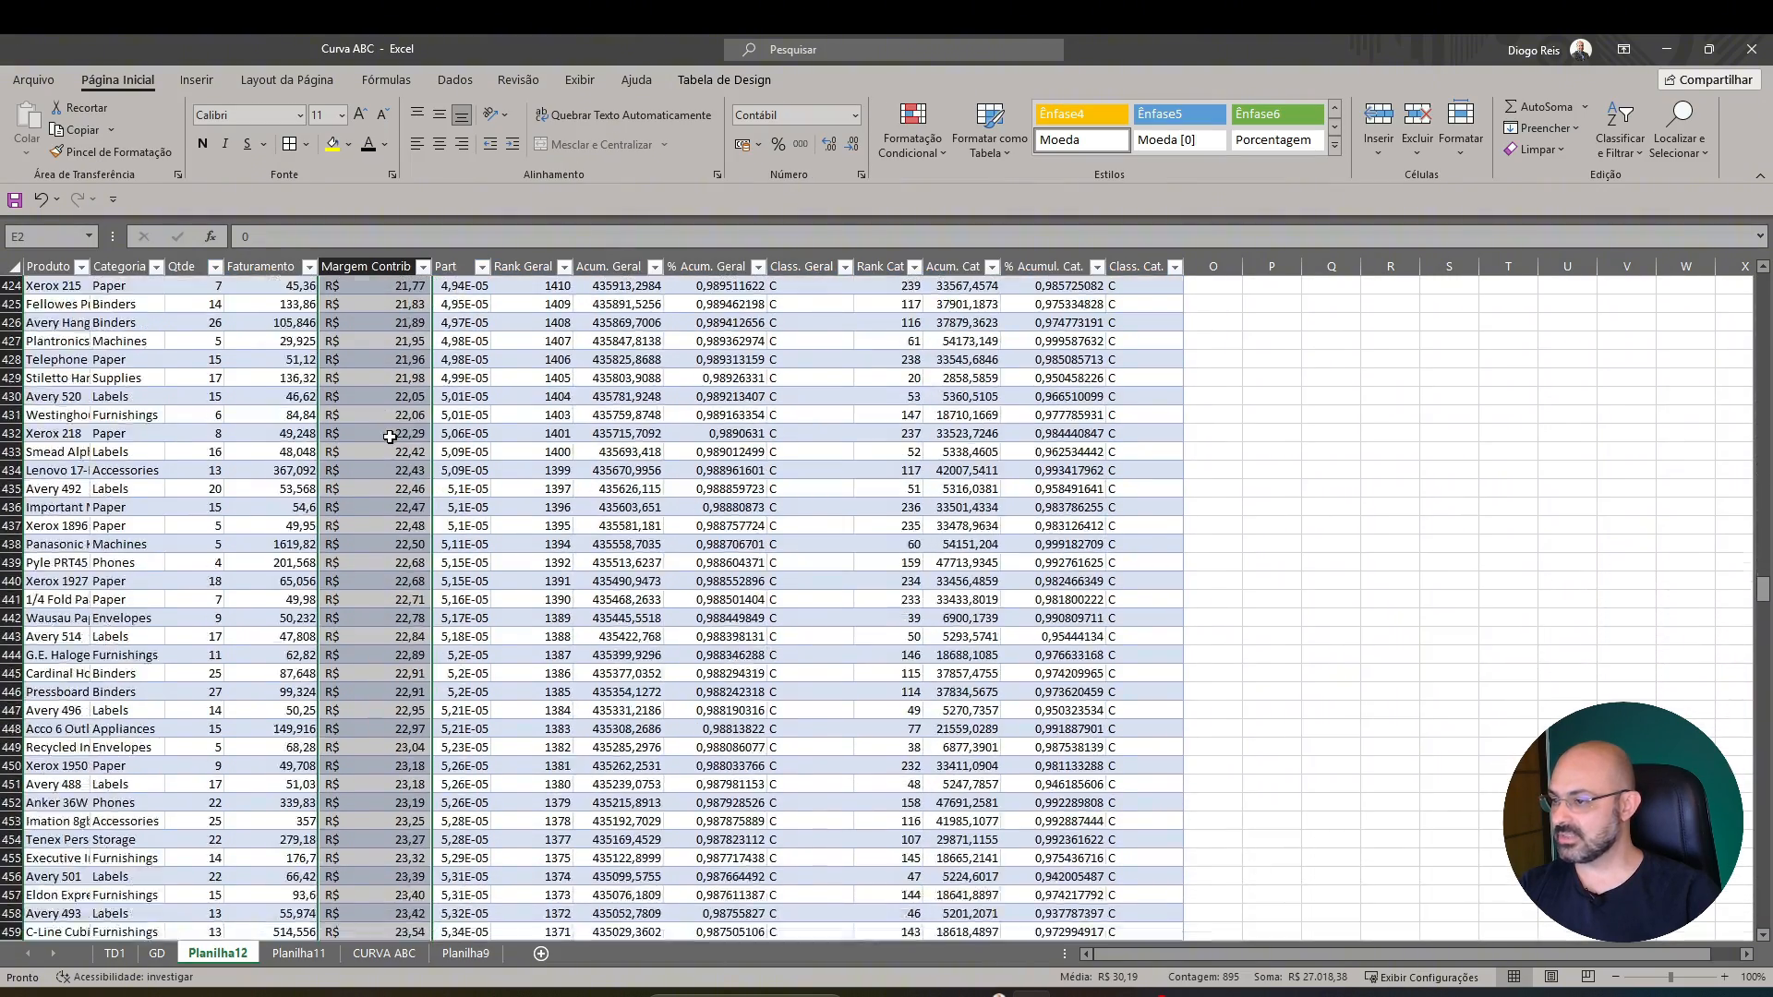
pyautogui.scroll(-20, 390, 436)
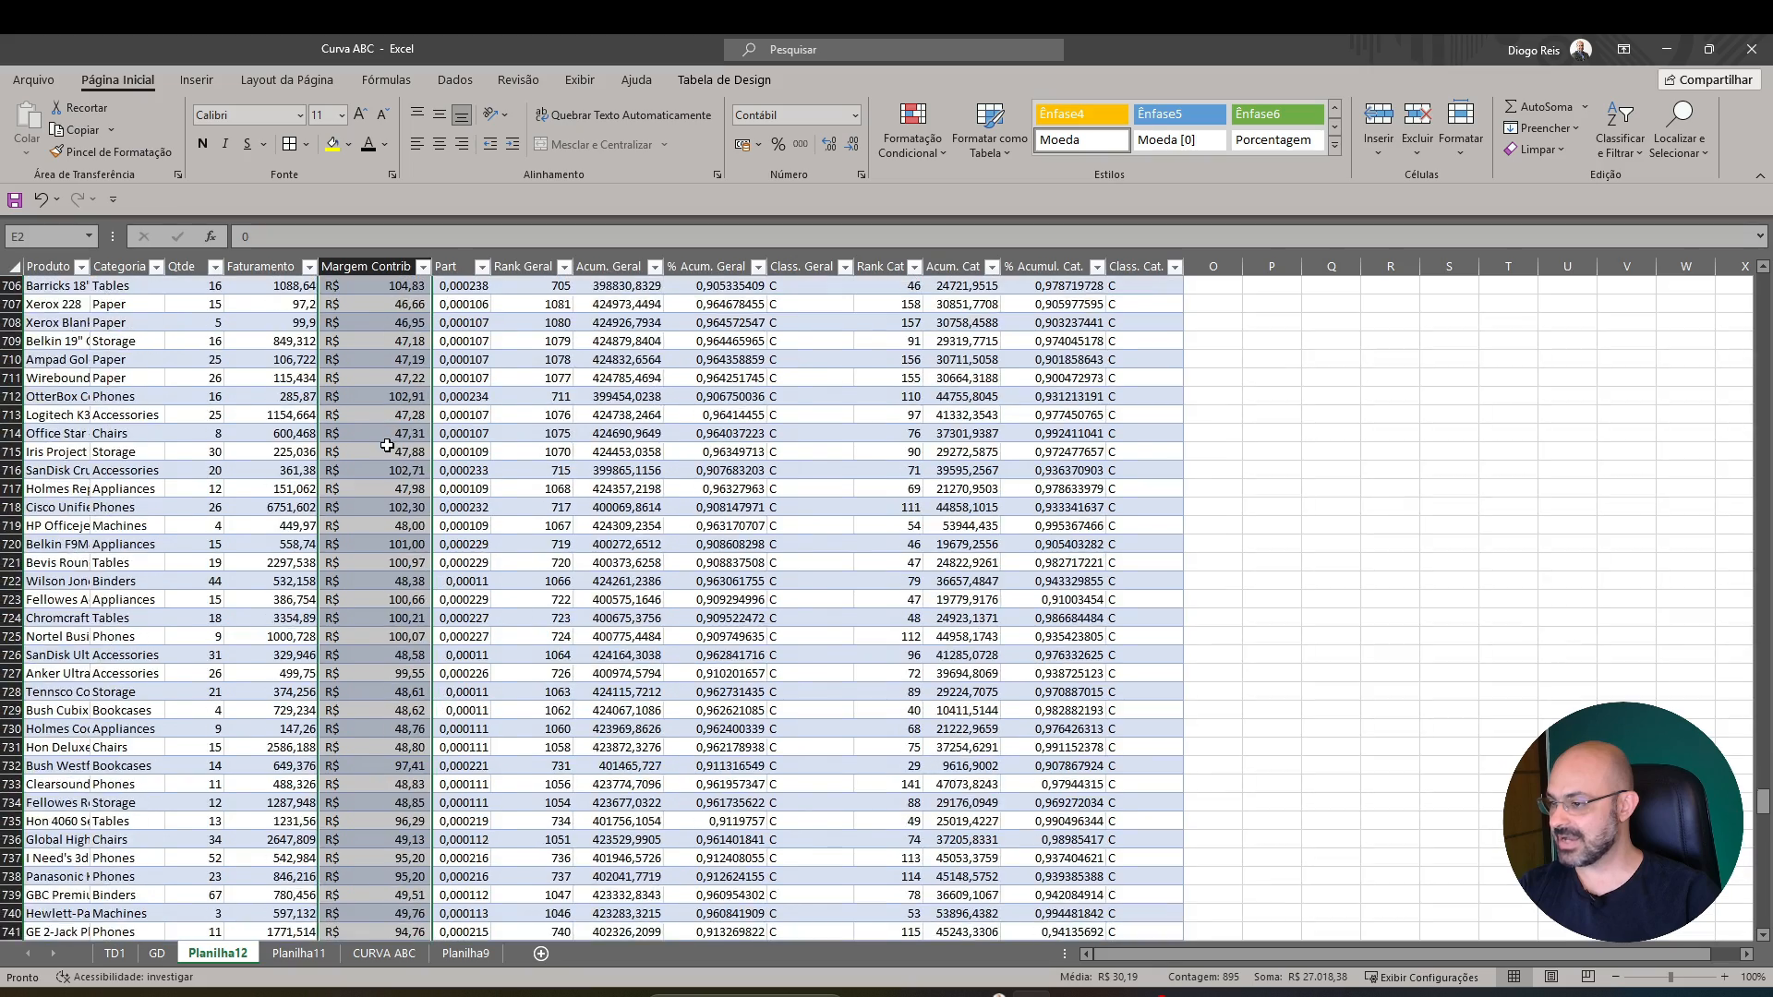
pyautogui.scroll(-20, 387, 445)
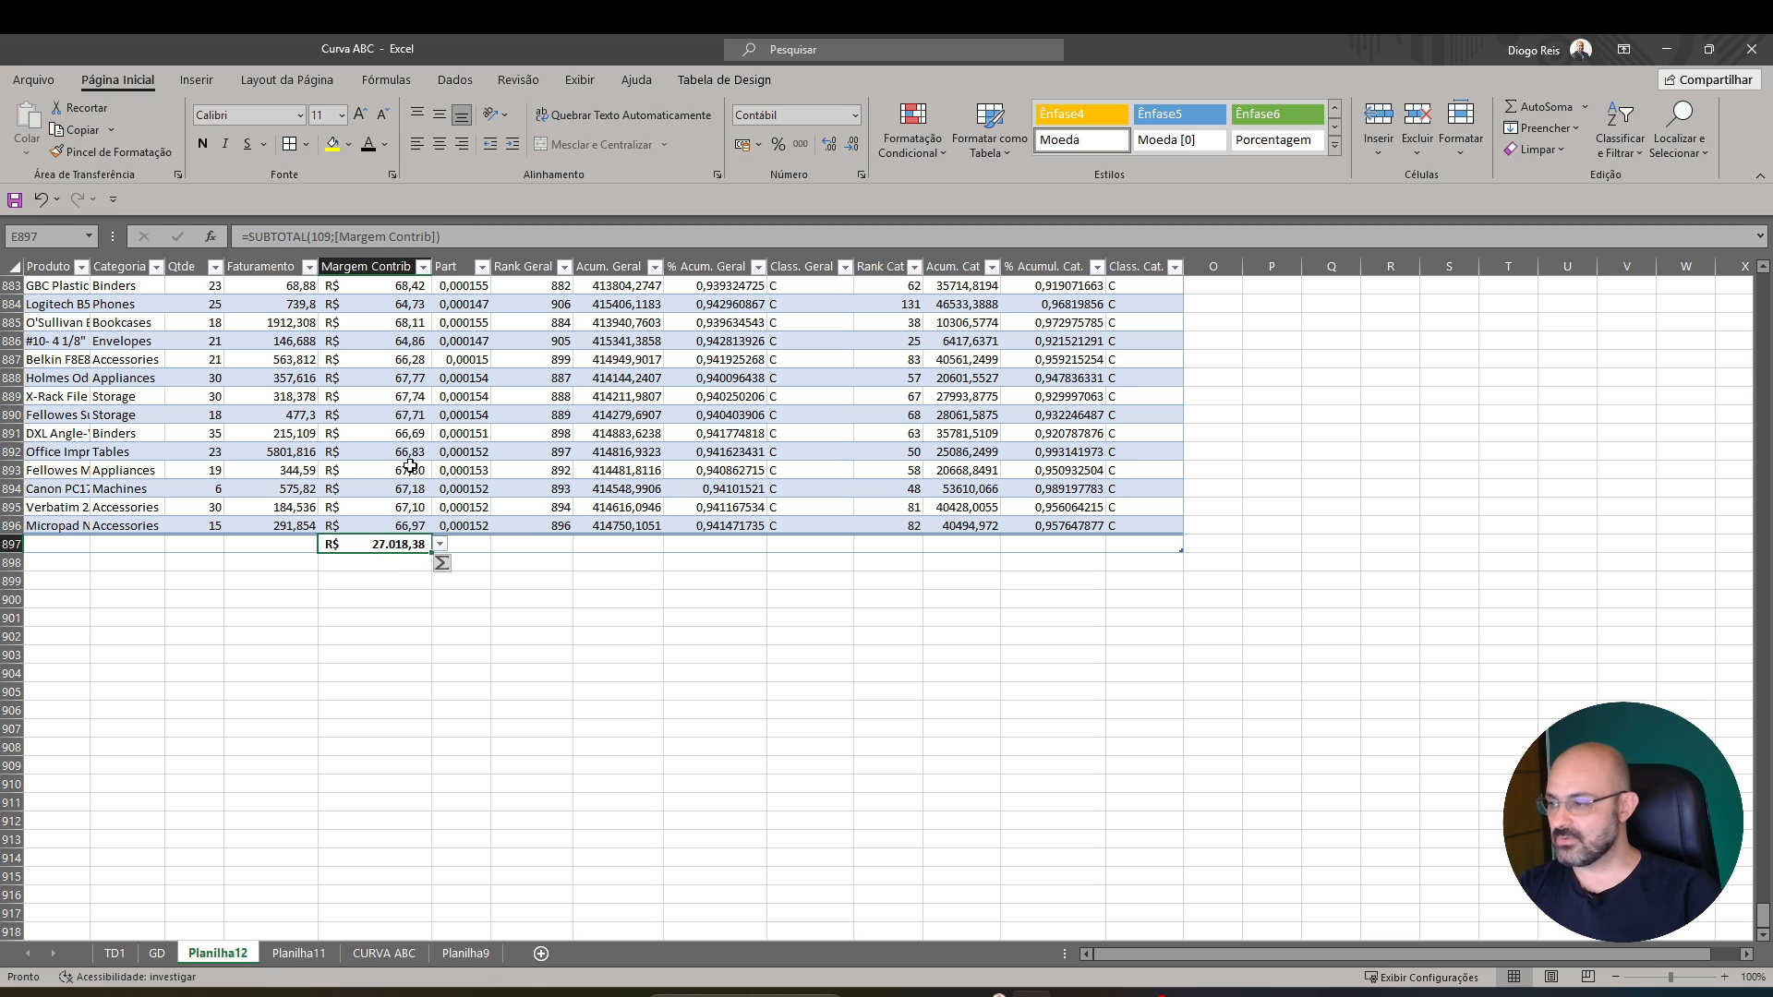
# Insert an empty PivotChart on a new sheet, based on the table in the CURVA ABC sheet
pyautogui.click(299, 954)
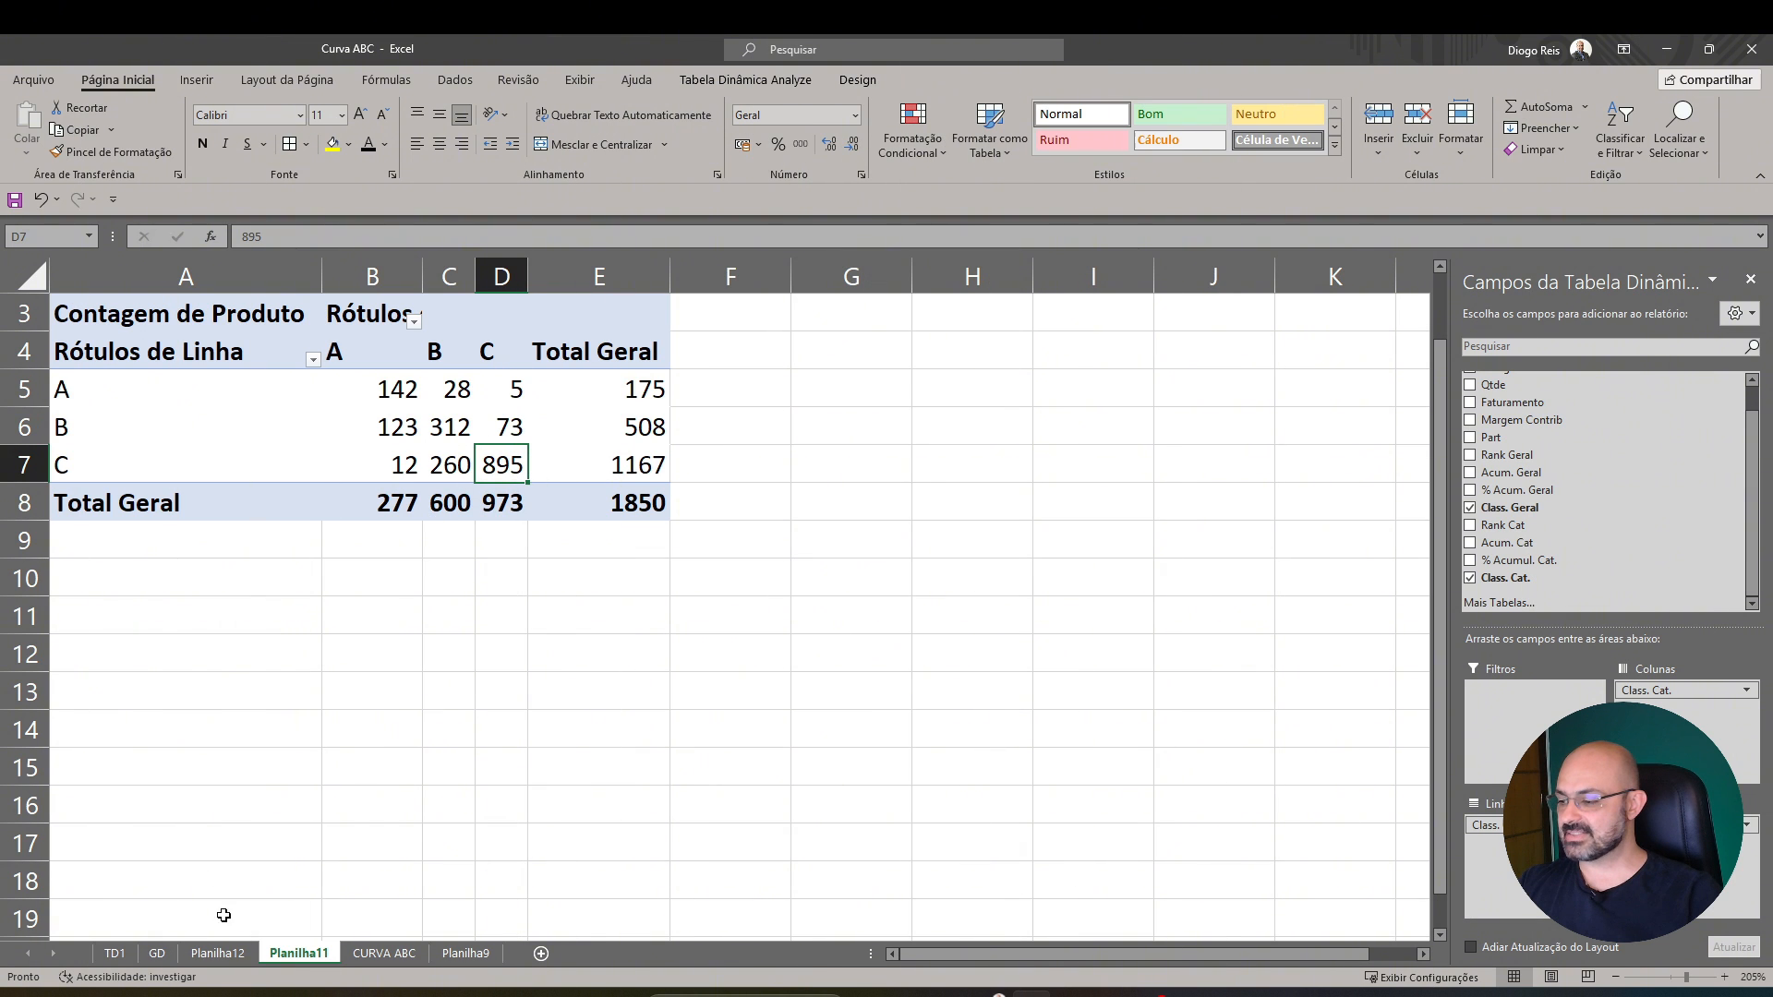
pyautogui.click(347, 955)
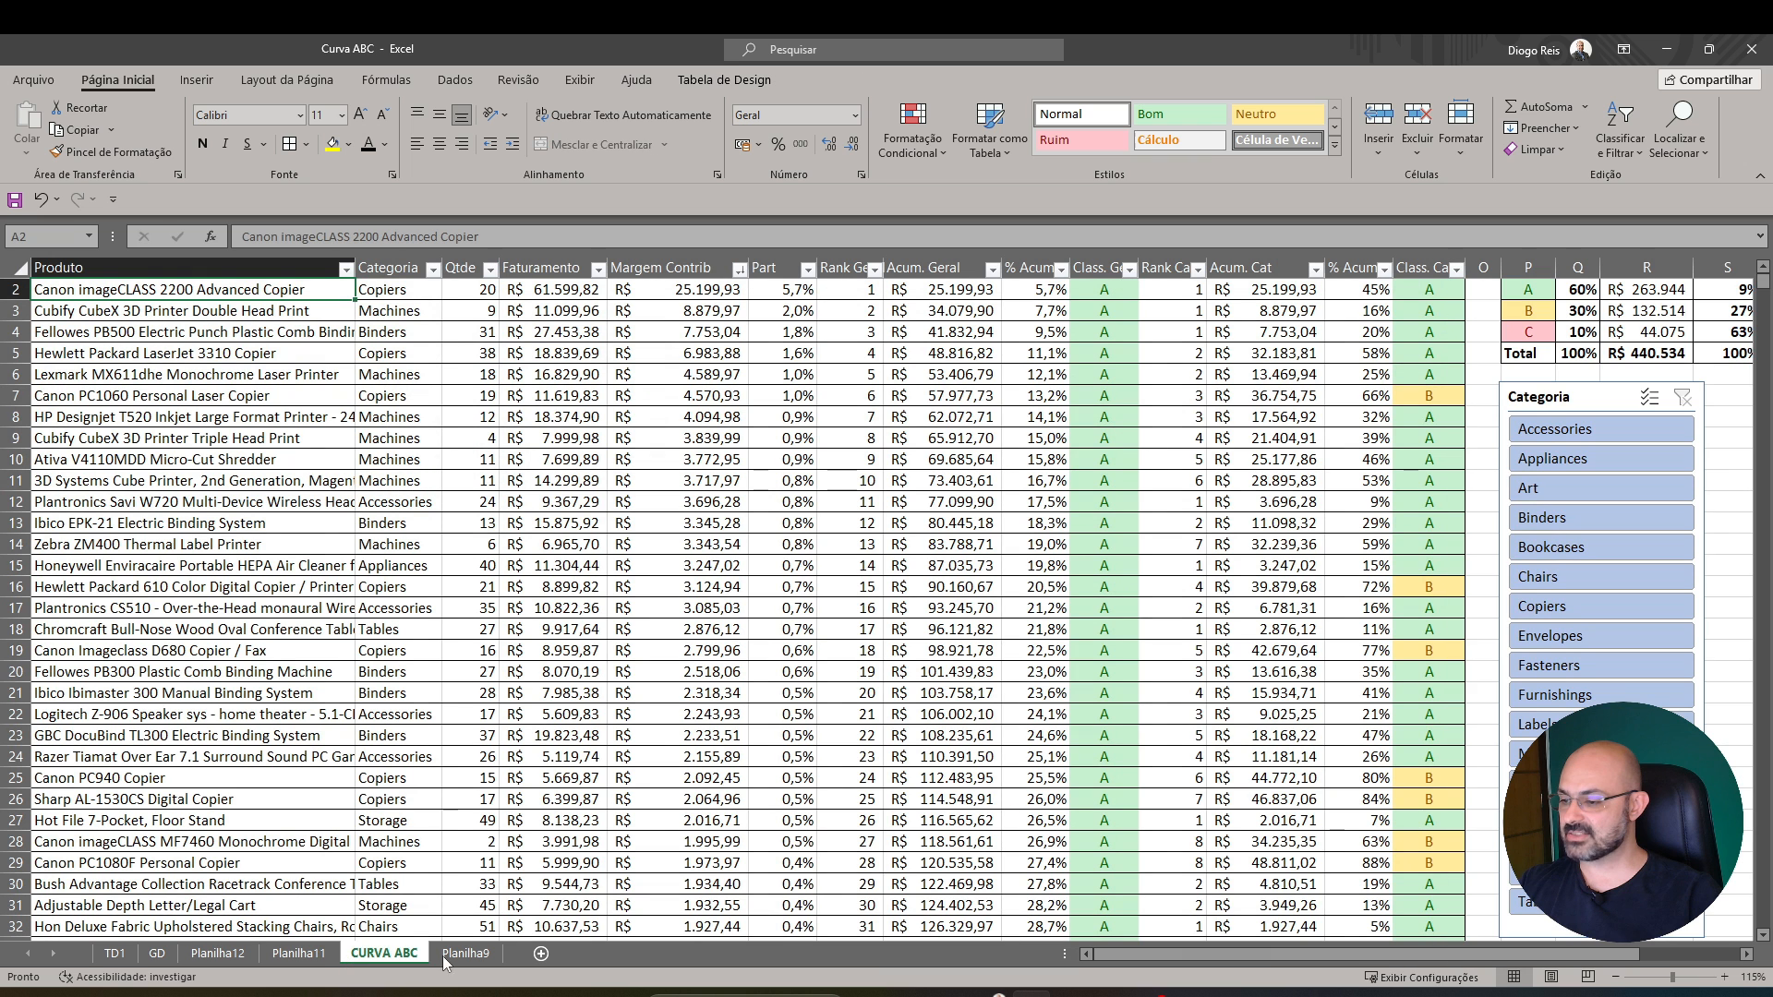
pyautogui.click(197, 80)
pyautogui.click(982, 120)
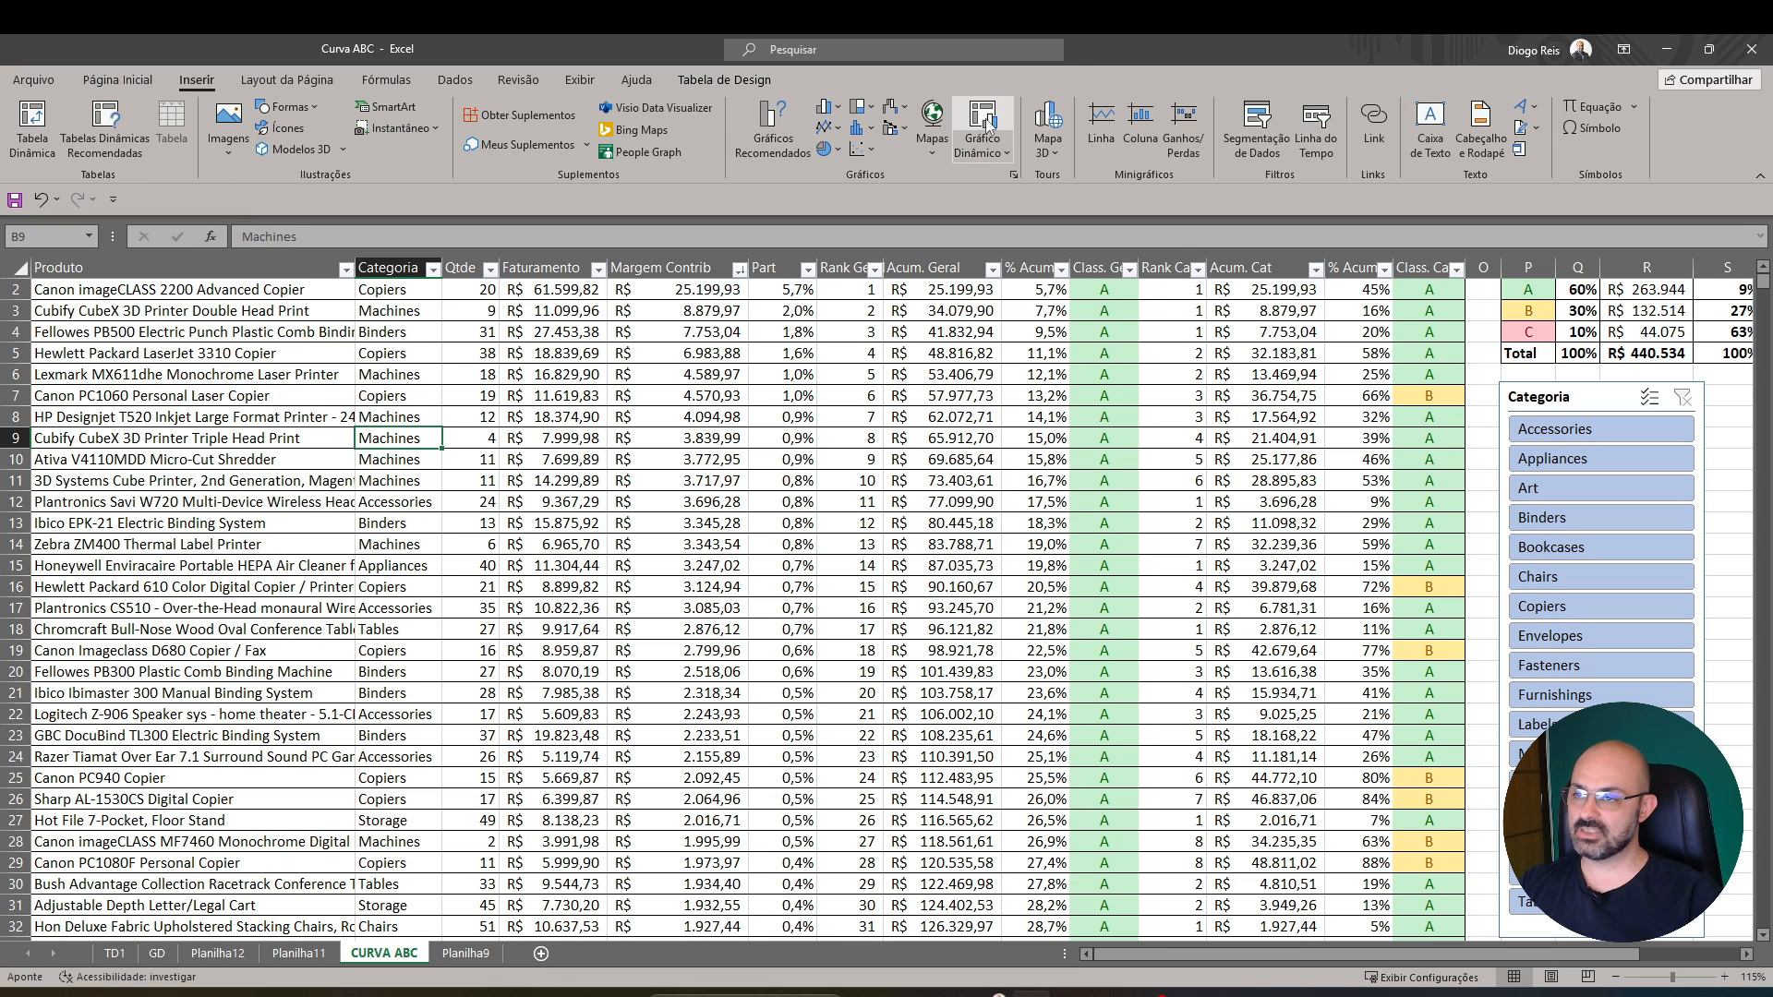
pyautogui.press('Return')
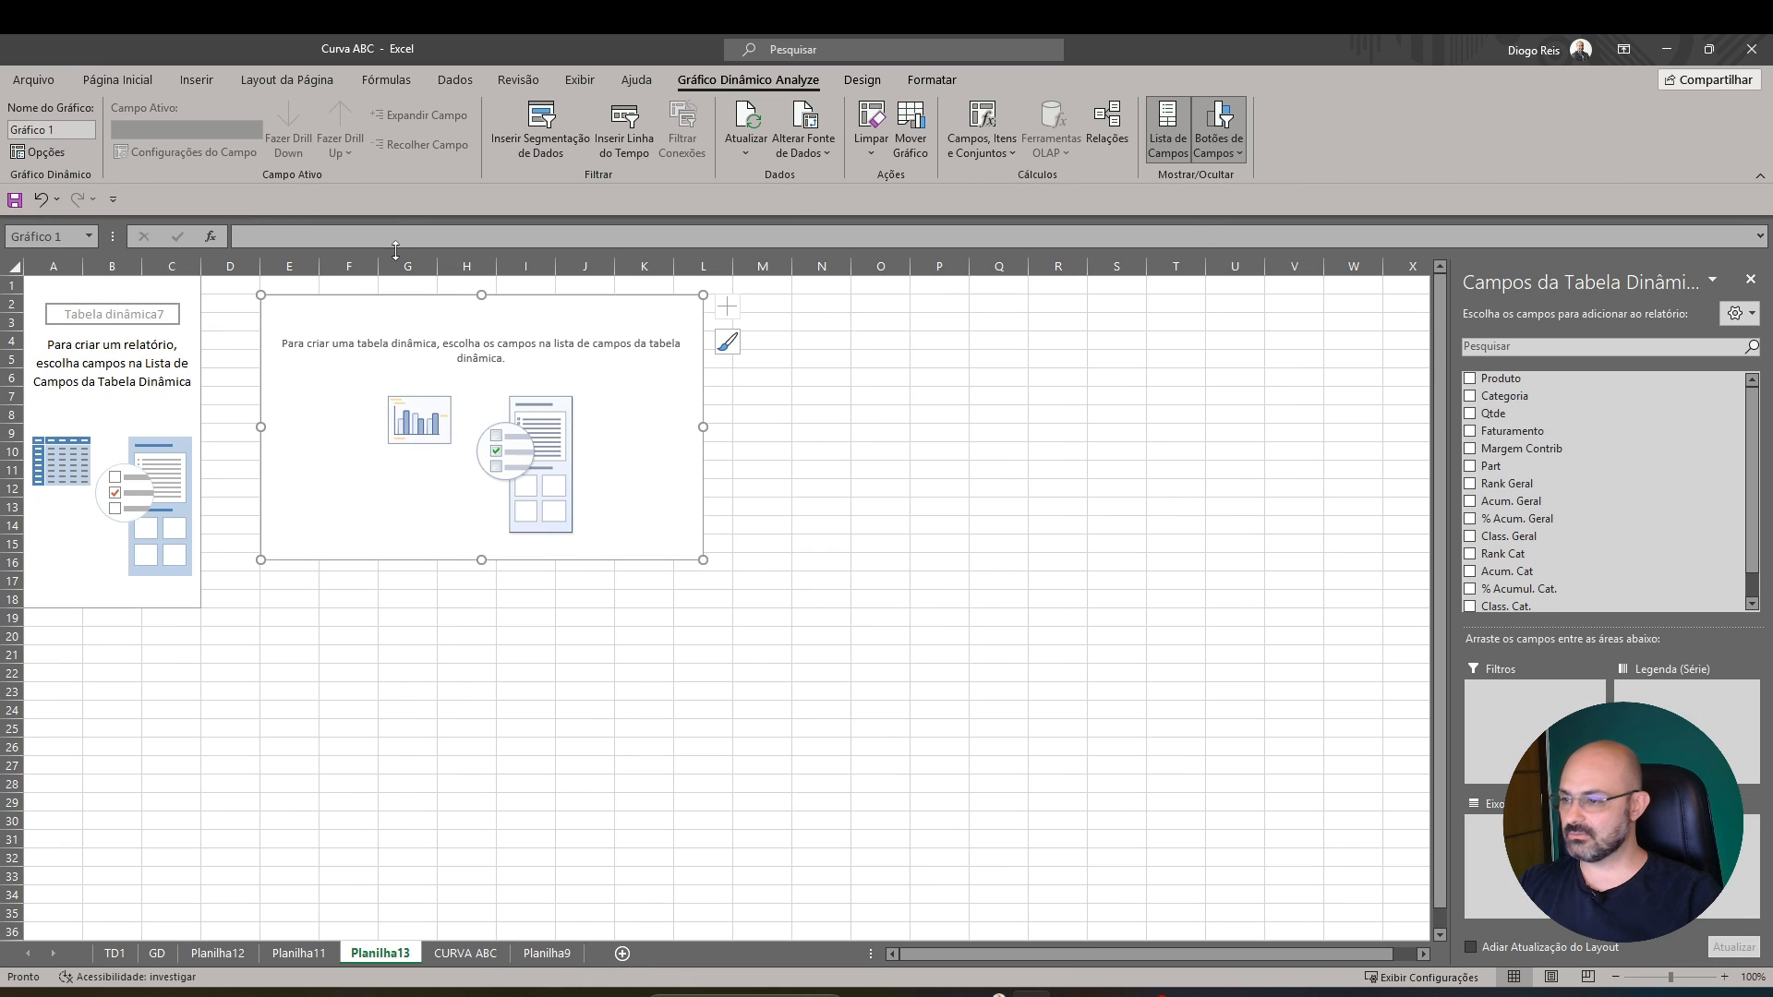
# Examine the GD sheet's pivot table and area chart of Margem Contrib by category and overall class
pyautogui.click(157, 954)
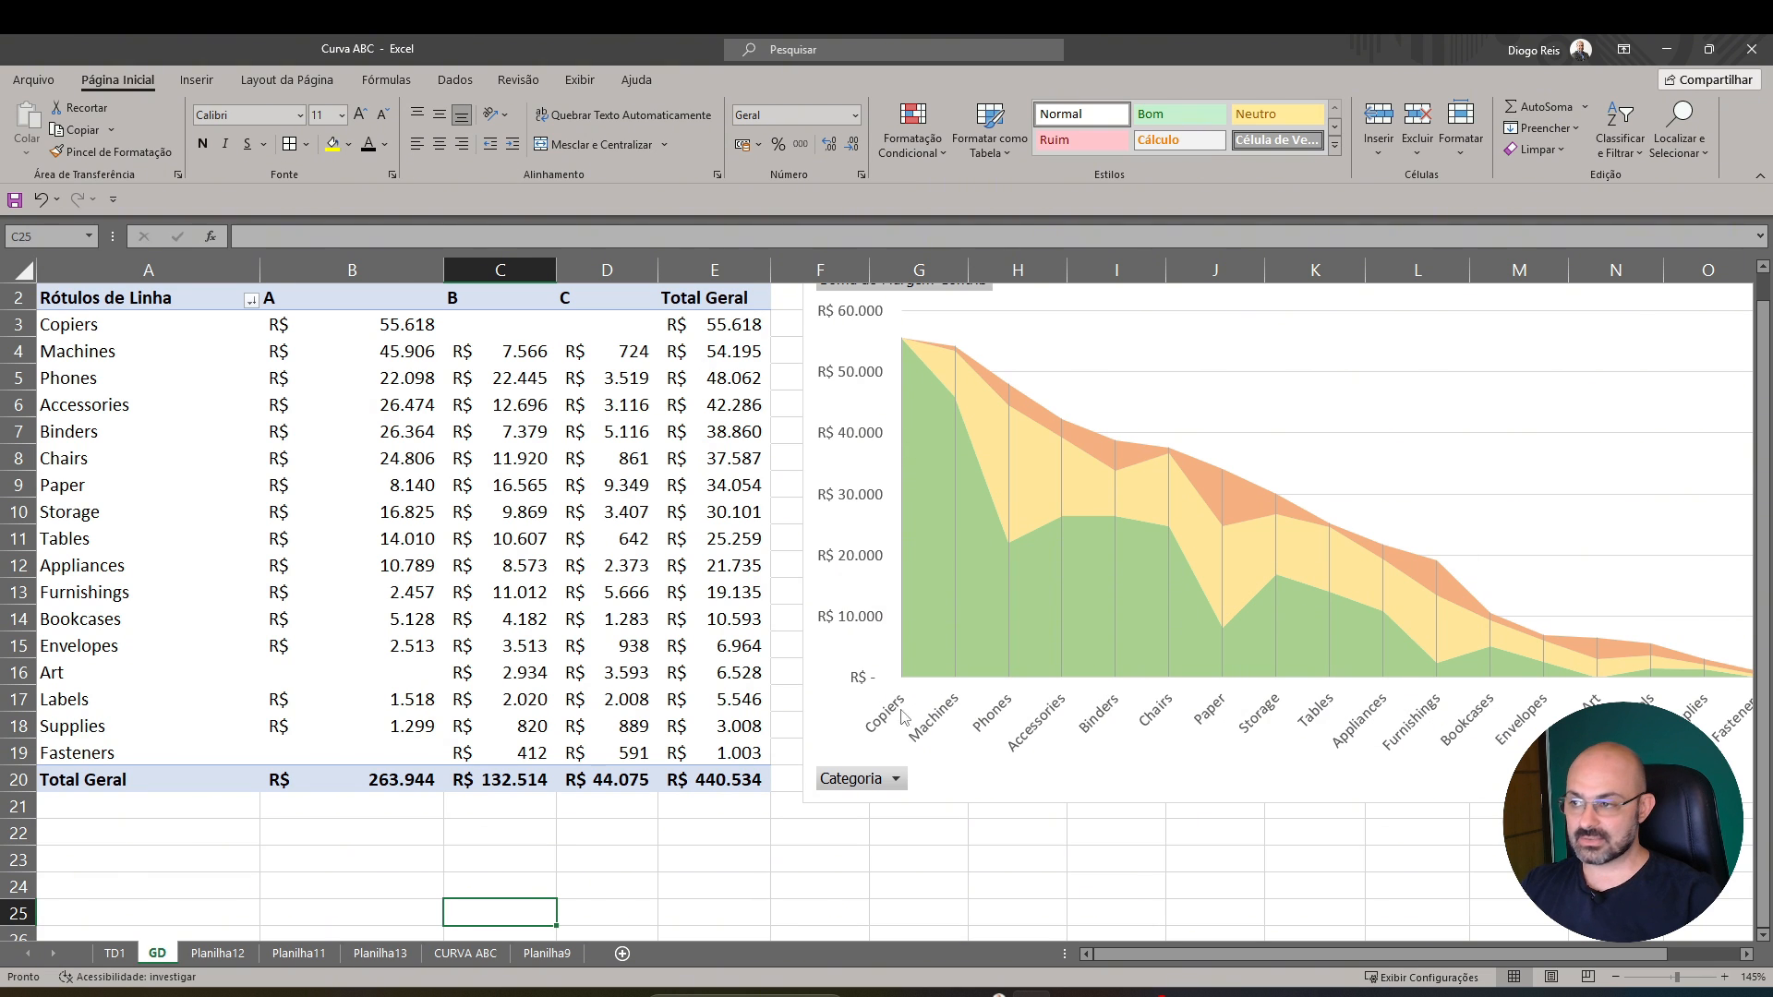
pyautogui.click(412, 326)
pyautogui.scroll(1, 412, 354)
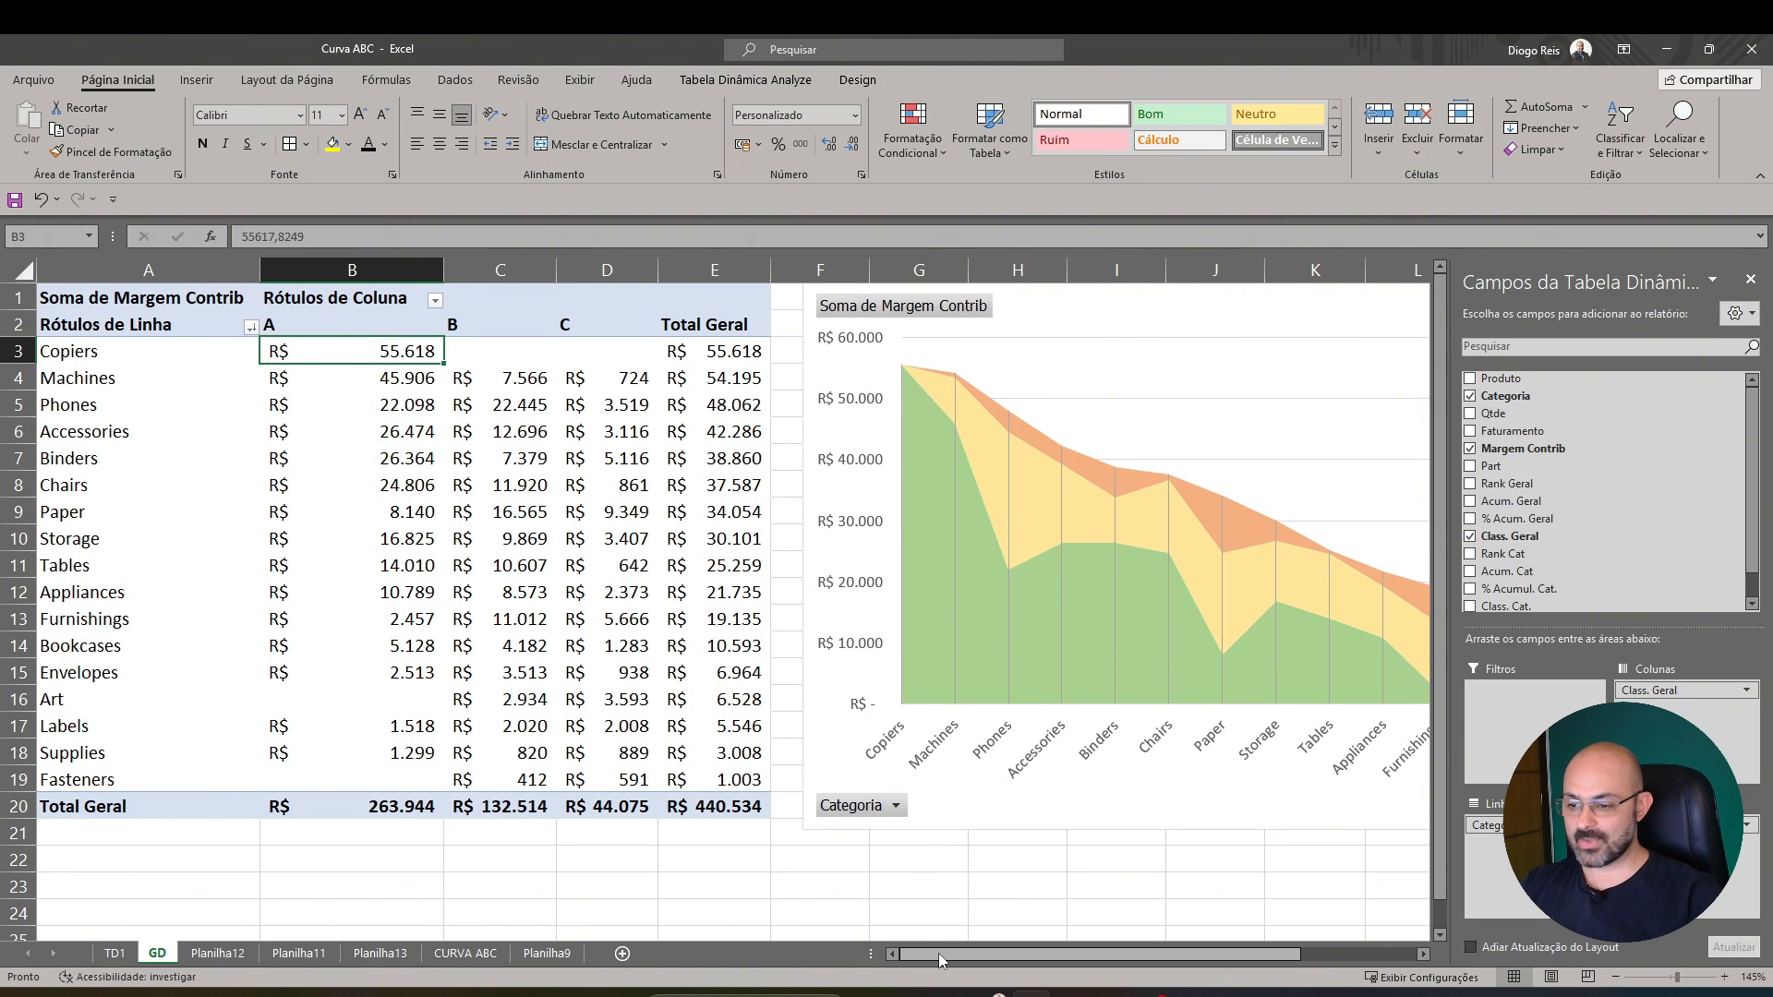
pyautogui.moveTo(938, 954); pyautogui.dragTo(986, 955)
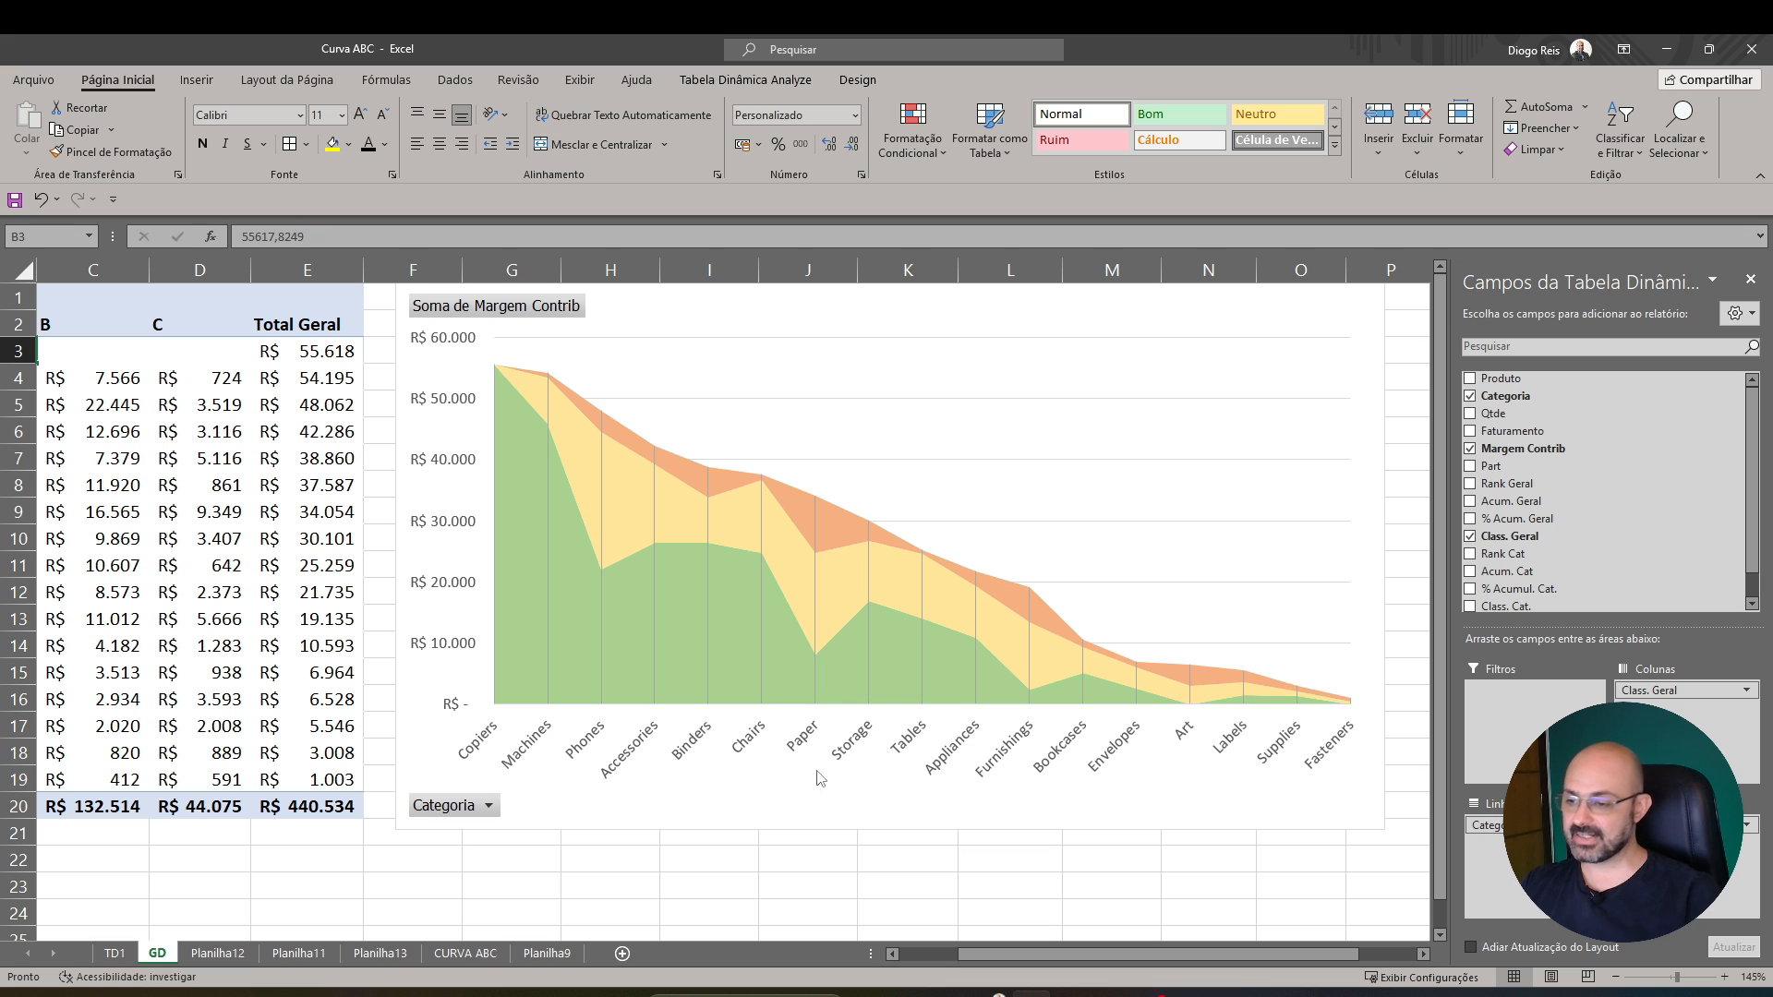
pyautogui.moveTo(976, 938); pyautogui.dragTo(922, 932)
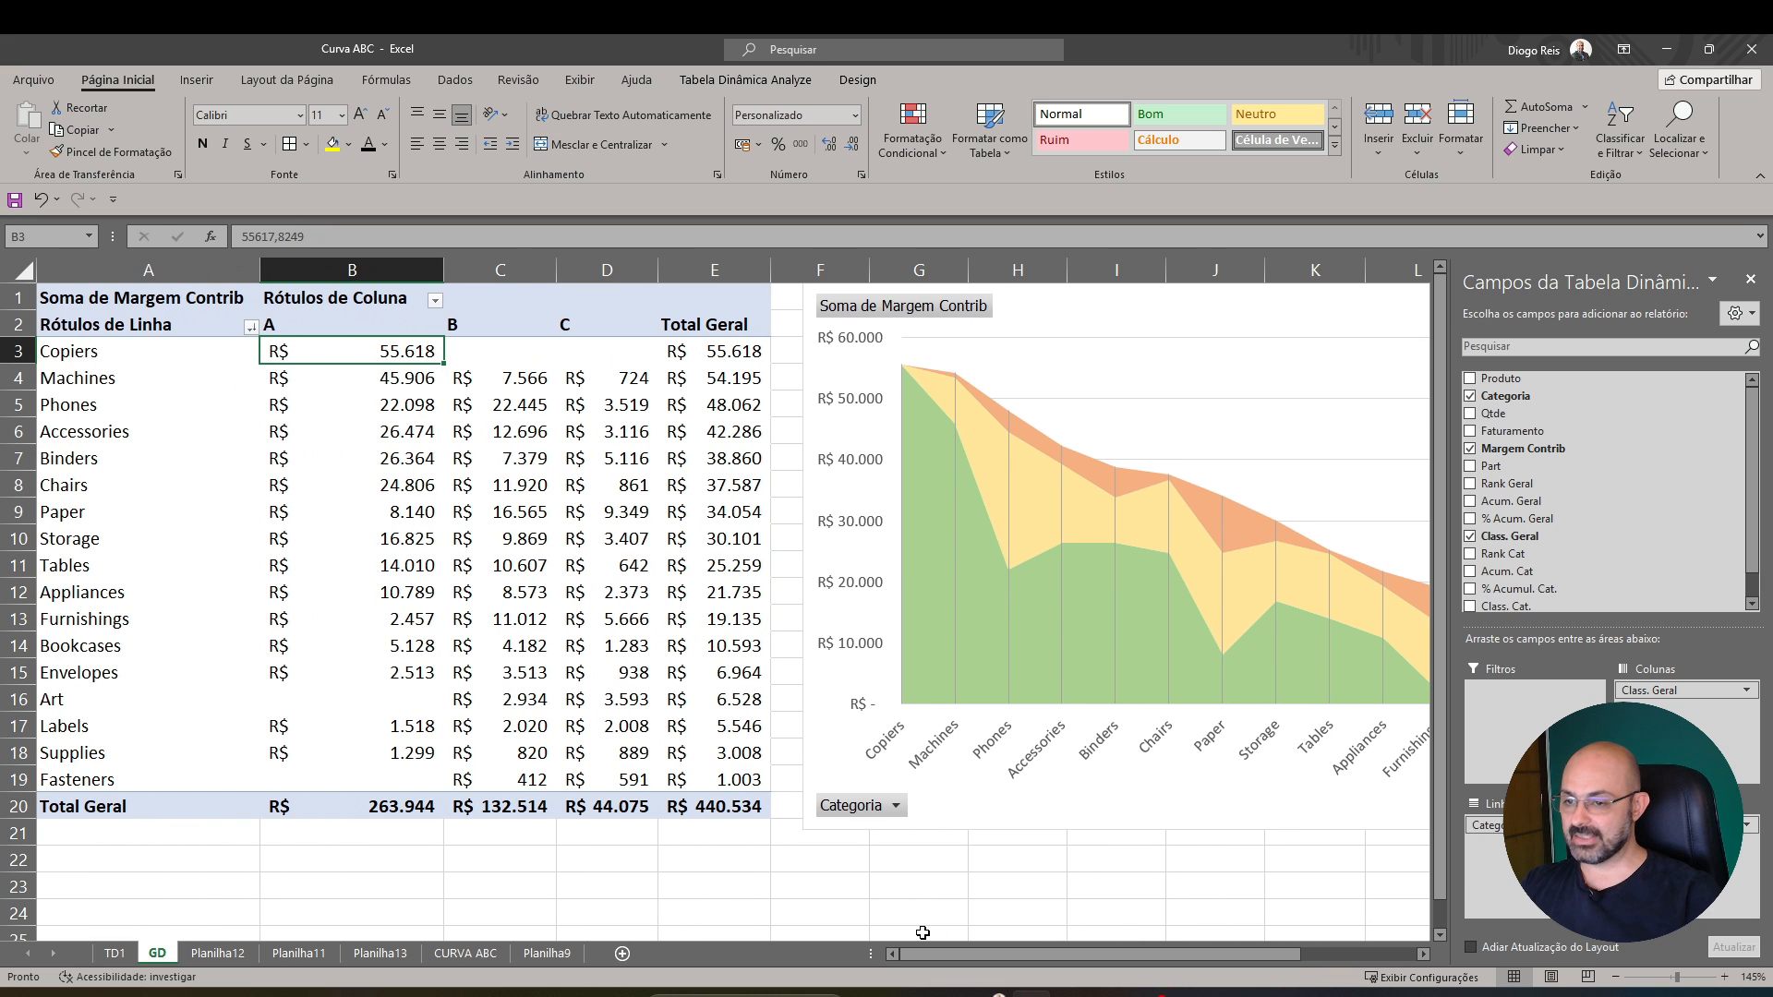
# Compare the Paper category's margin across classes A, B and C in the pivot table and the area chart
pyautogui.click(350, 518)
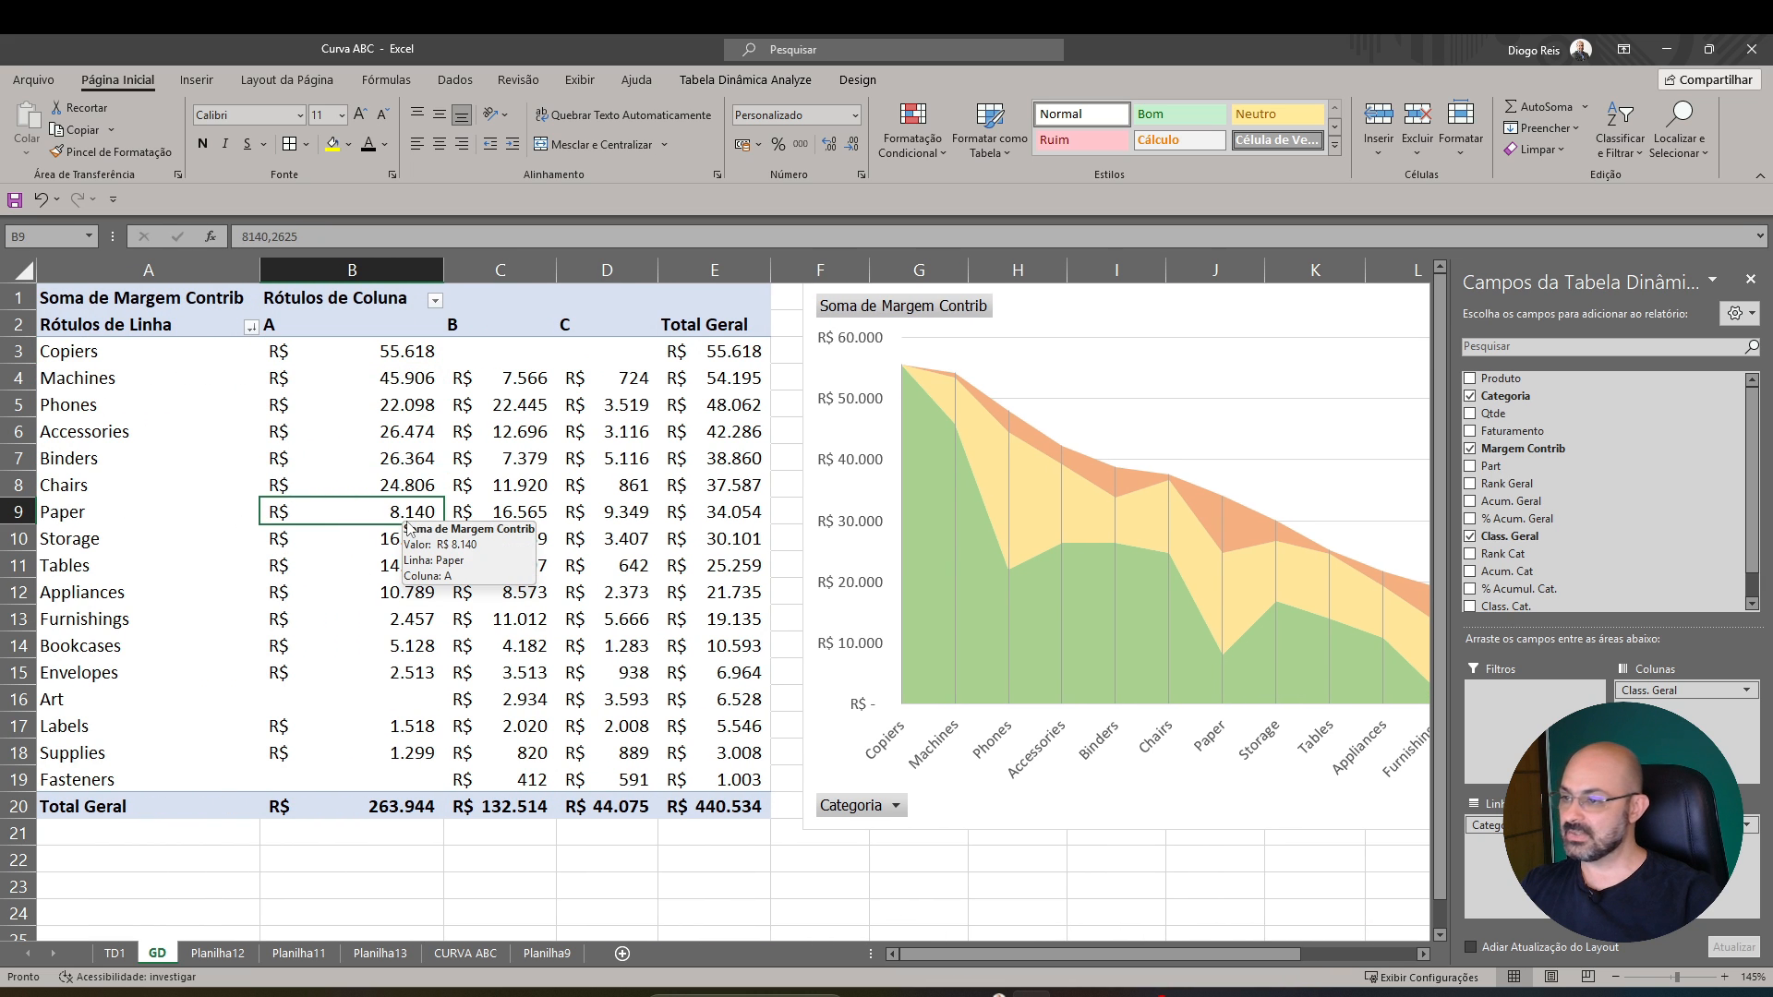
pyautogui.click(520, 516)
pyautogui.press('Right')
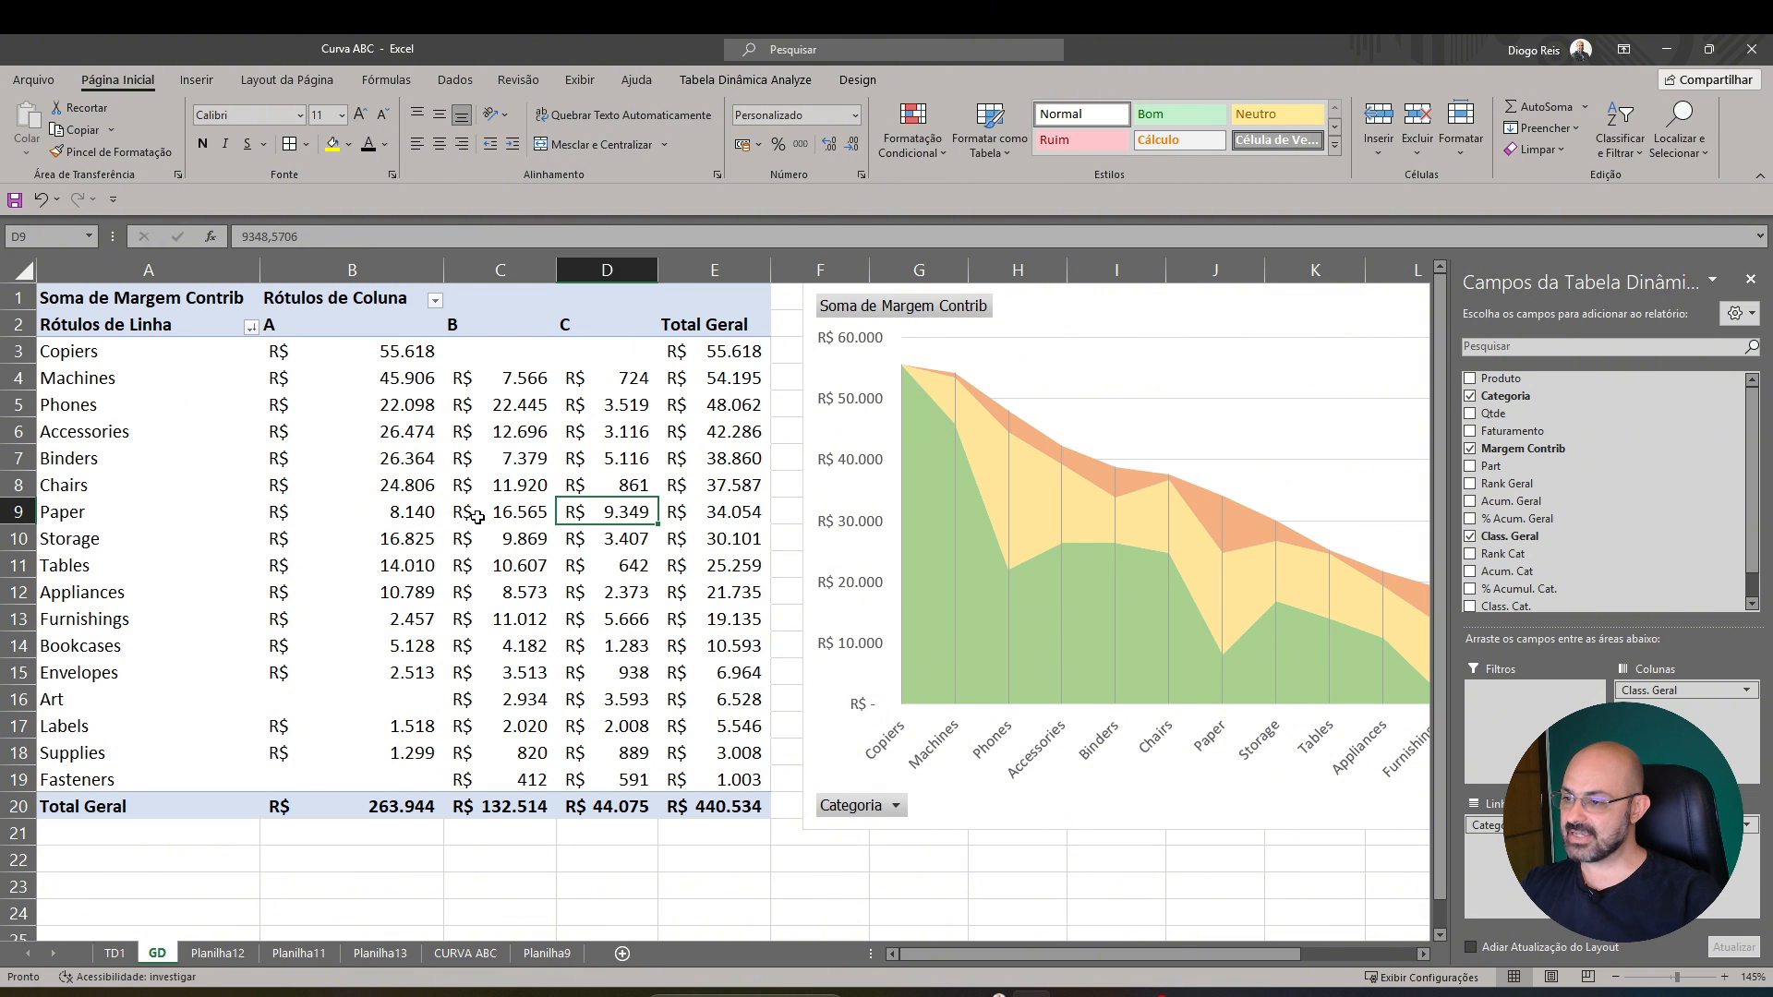
pyautogui.click(425, 517)
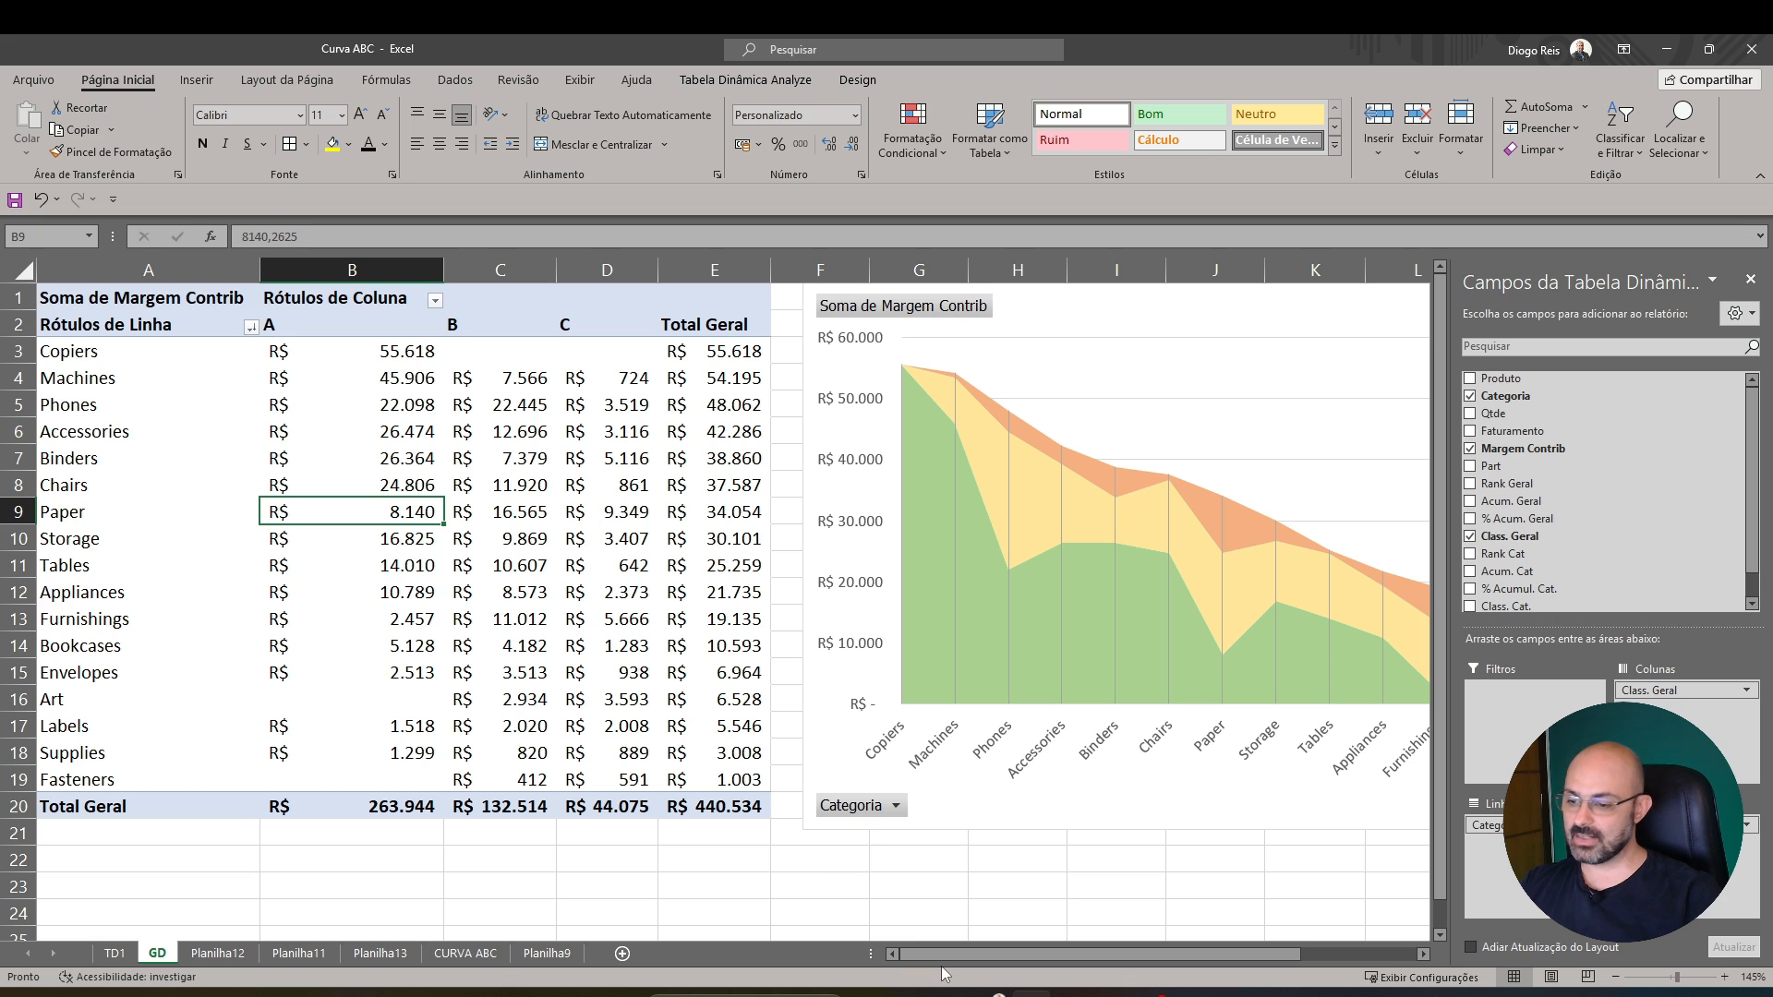
pyautogui.moveTo(936, 955); pyautogui.dragTo(995, 962)
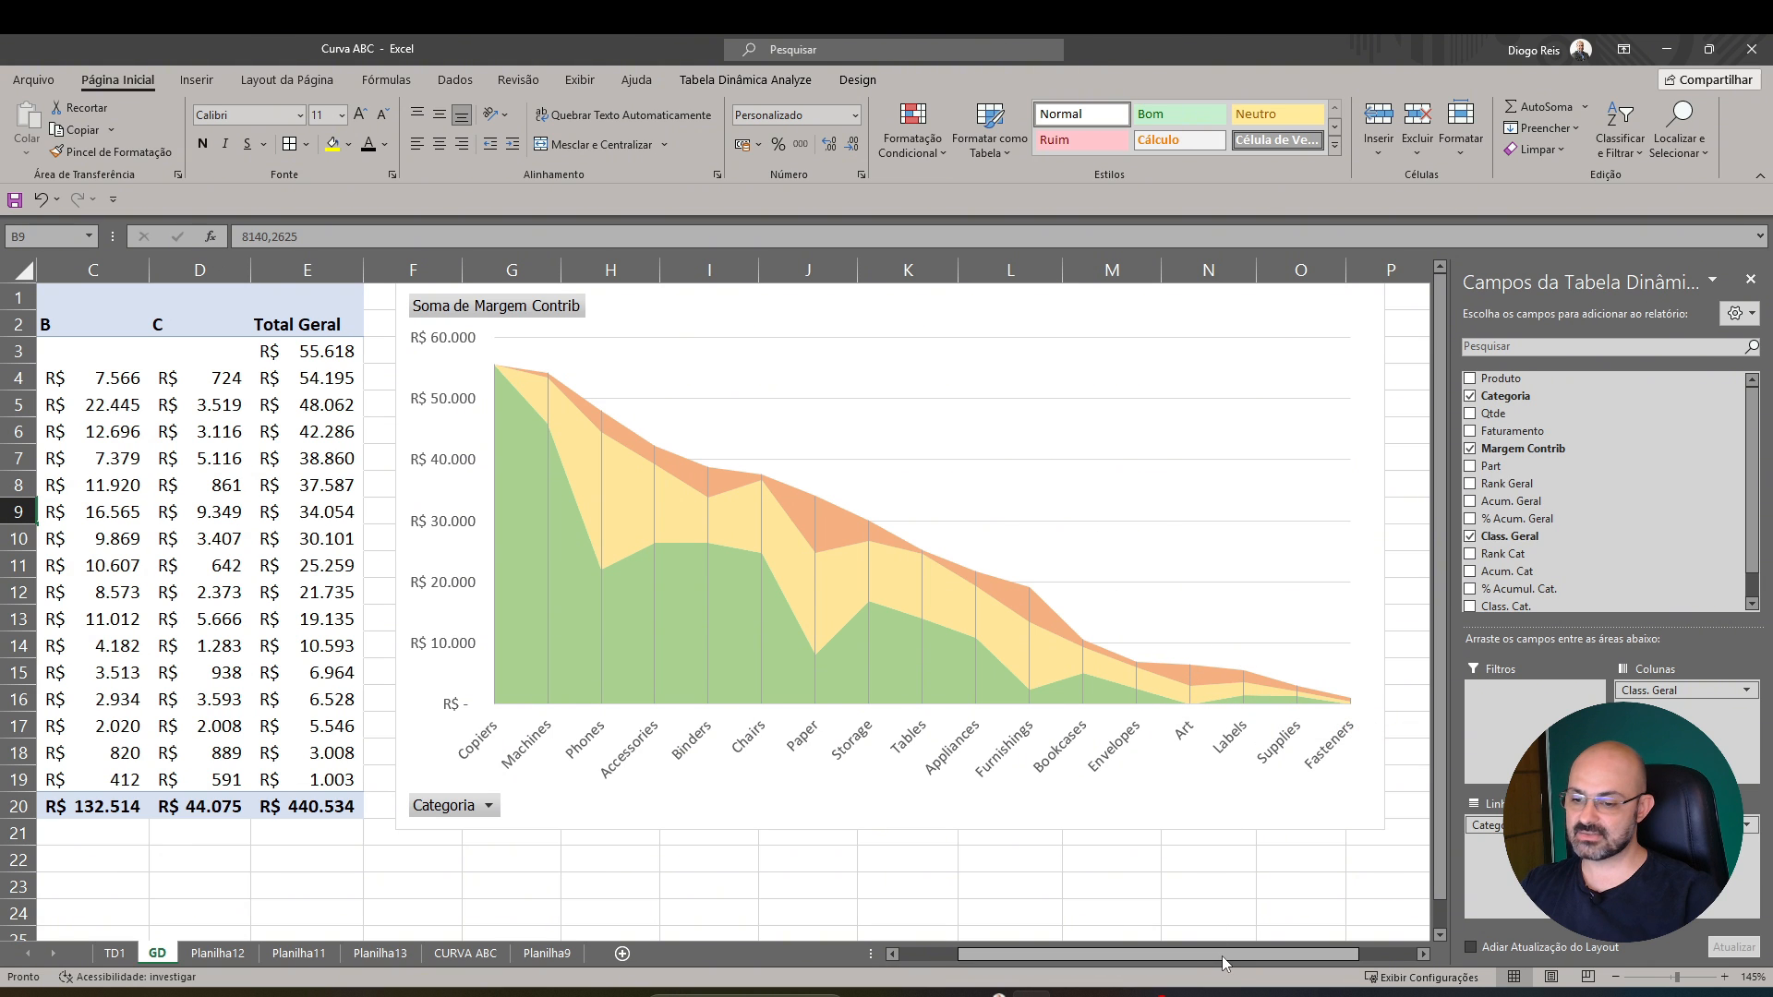
pyautogui.moveTo(1222, 956); pyautogui.dragTo(1033, 949)
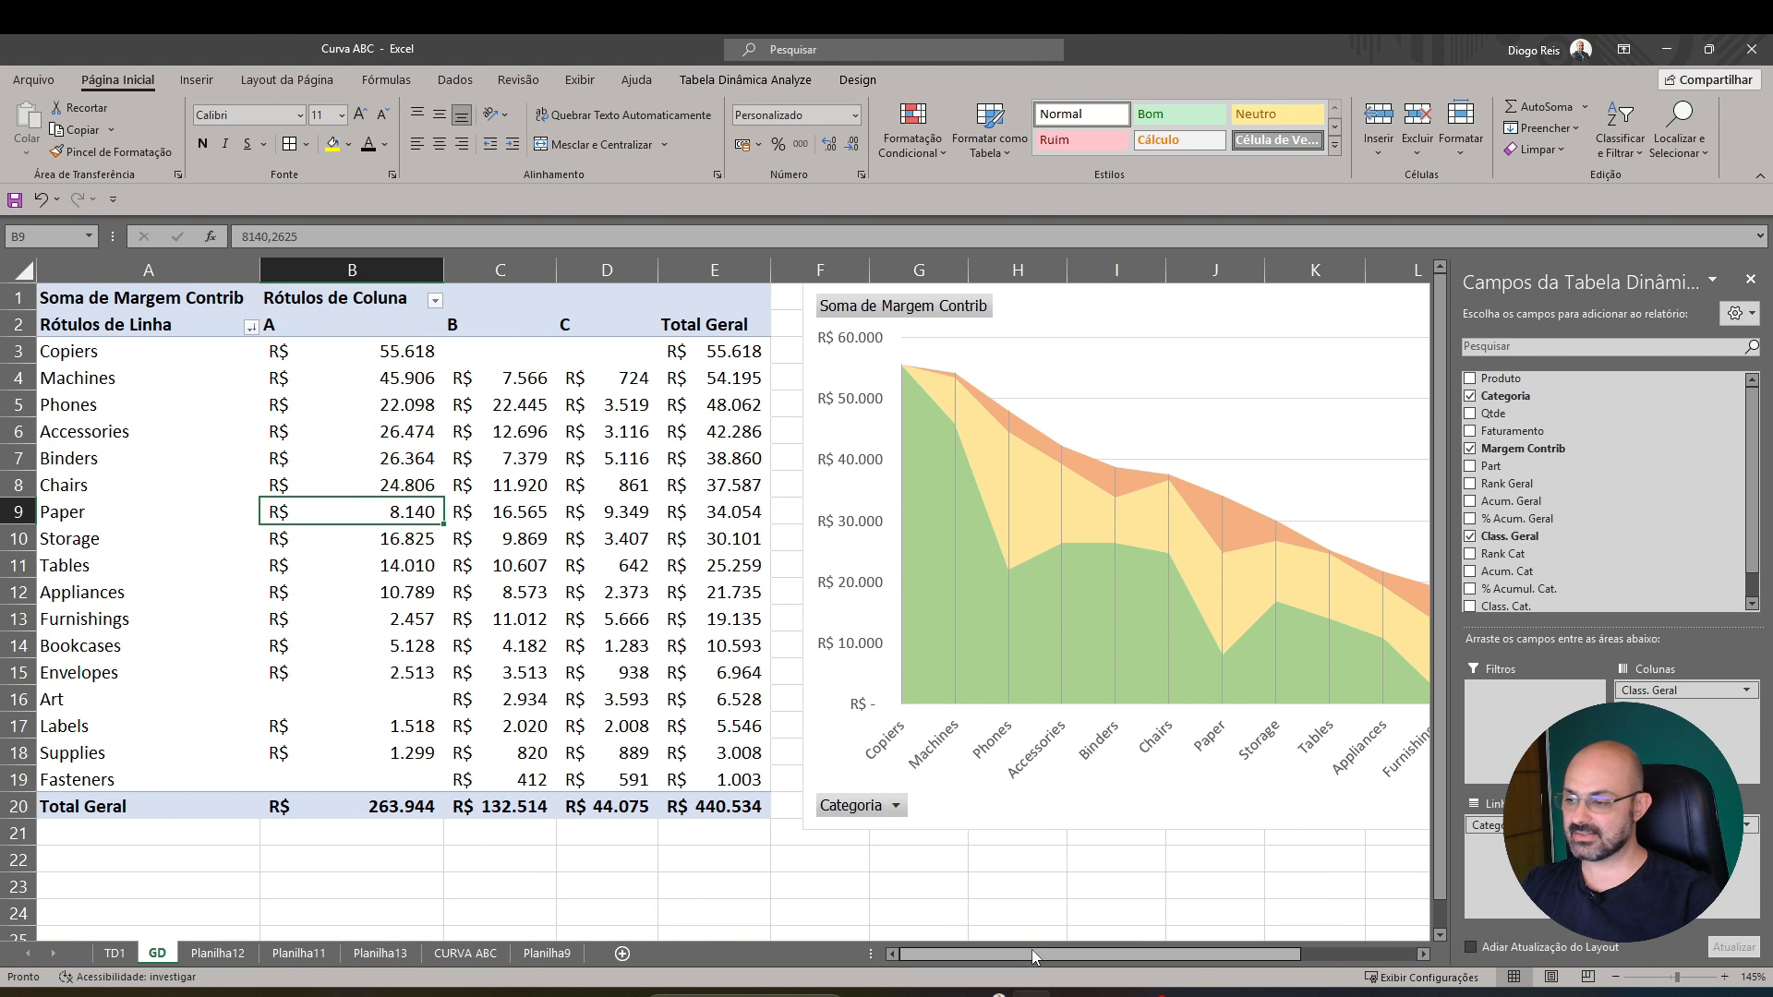
# Check the class A margin cells of the Art and Fasteners categories in the pivot table
pyautogui.click(380, 697)
pyautogui.click(377, 777)
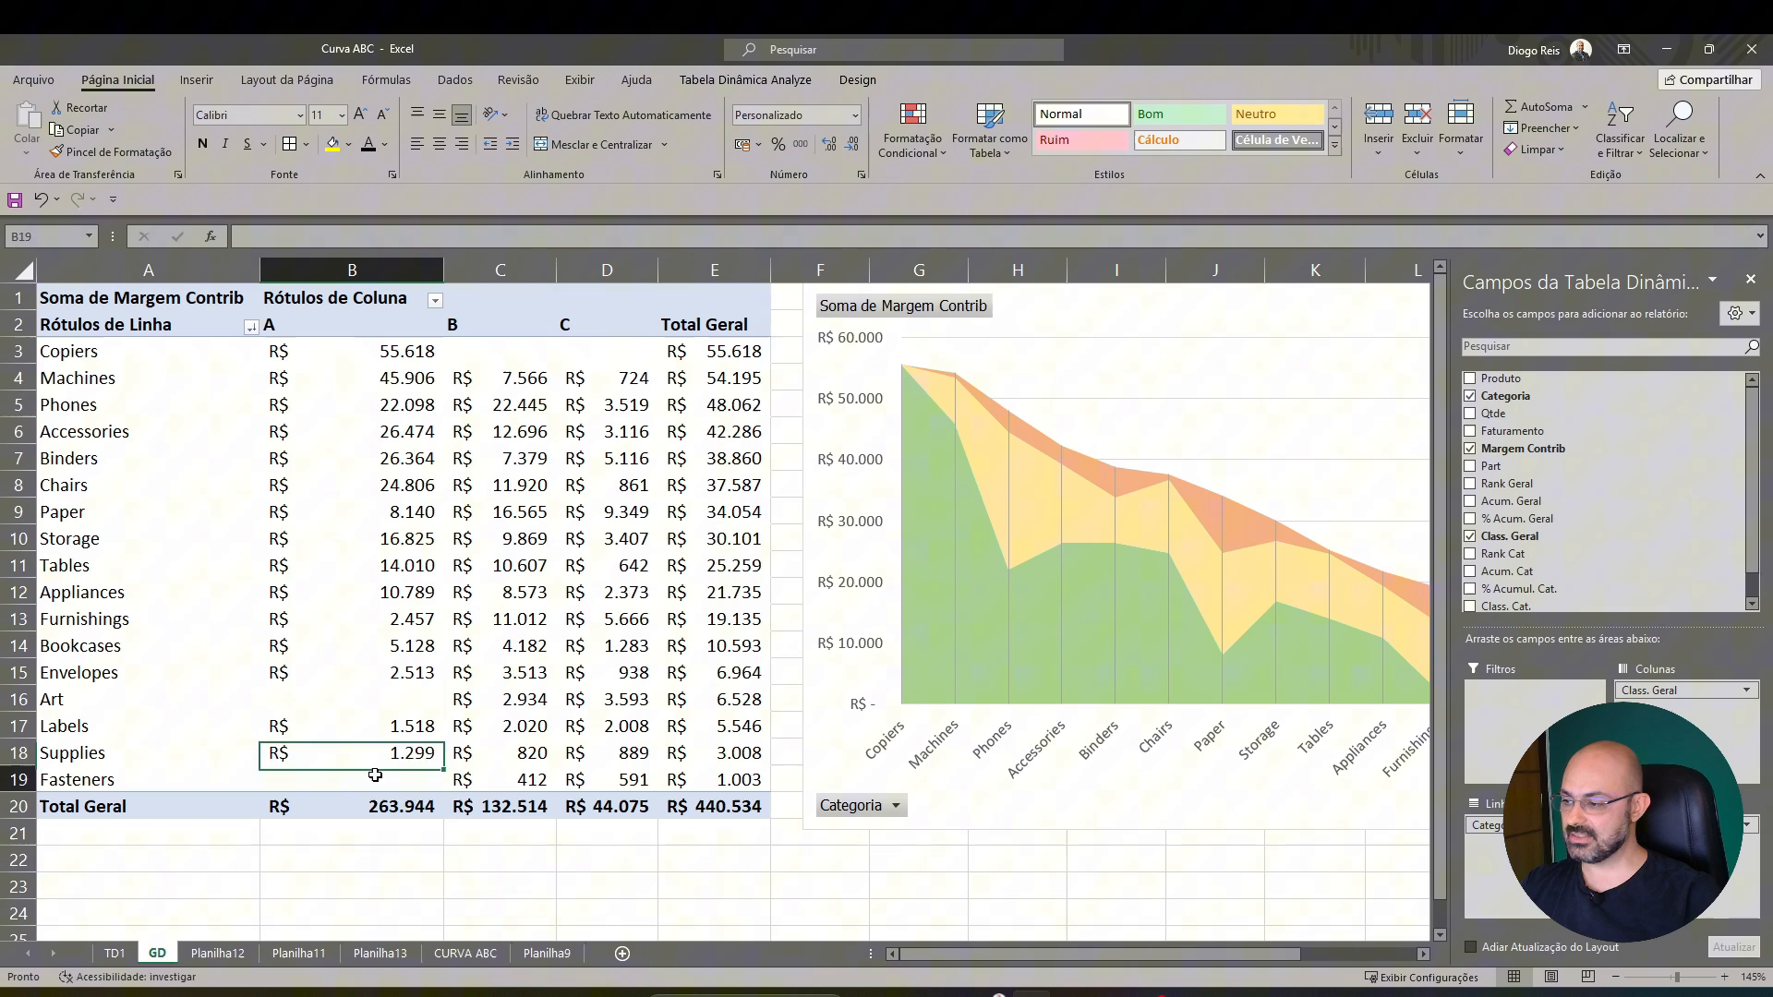
pyautogui.click(359, 707)
pyautogui.moveTo(366, 761); pyautogui.dragTo(363, 774)
pyautogui.click(364, 773)
pyautogui.click(370, 707)
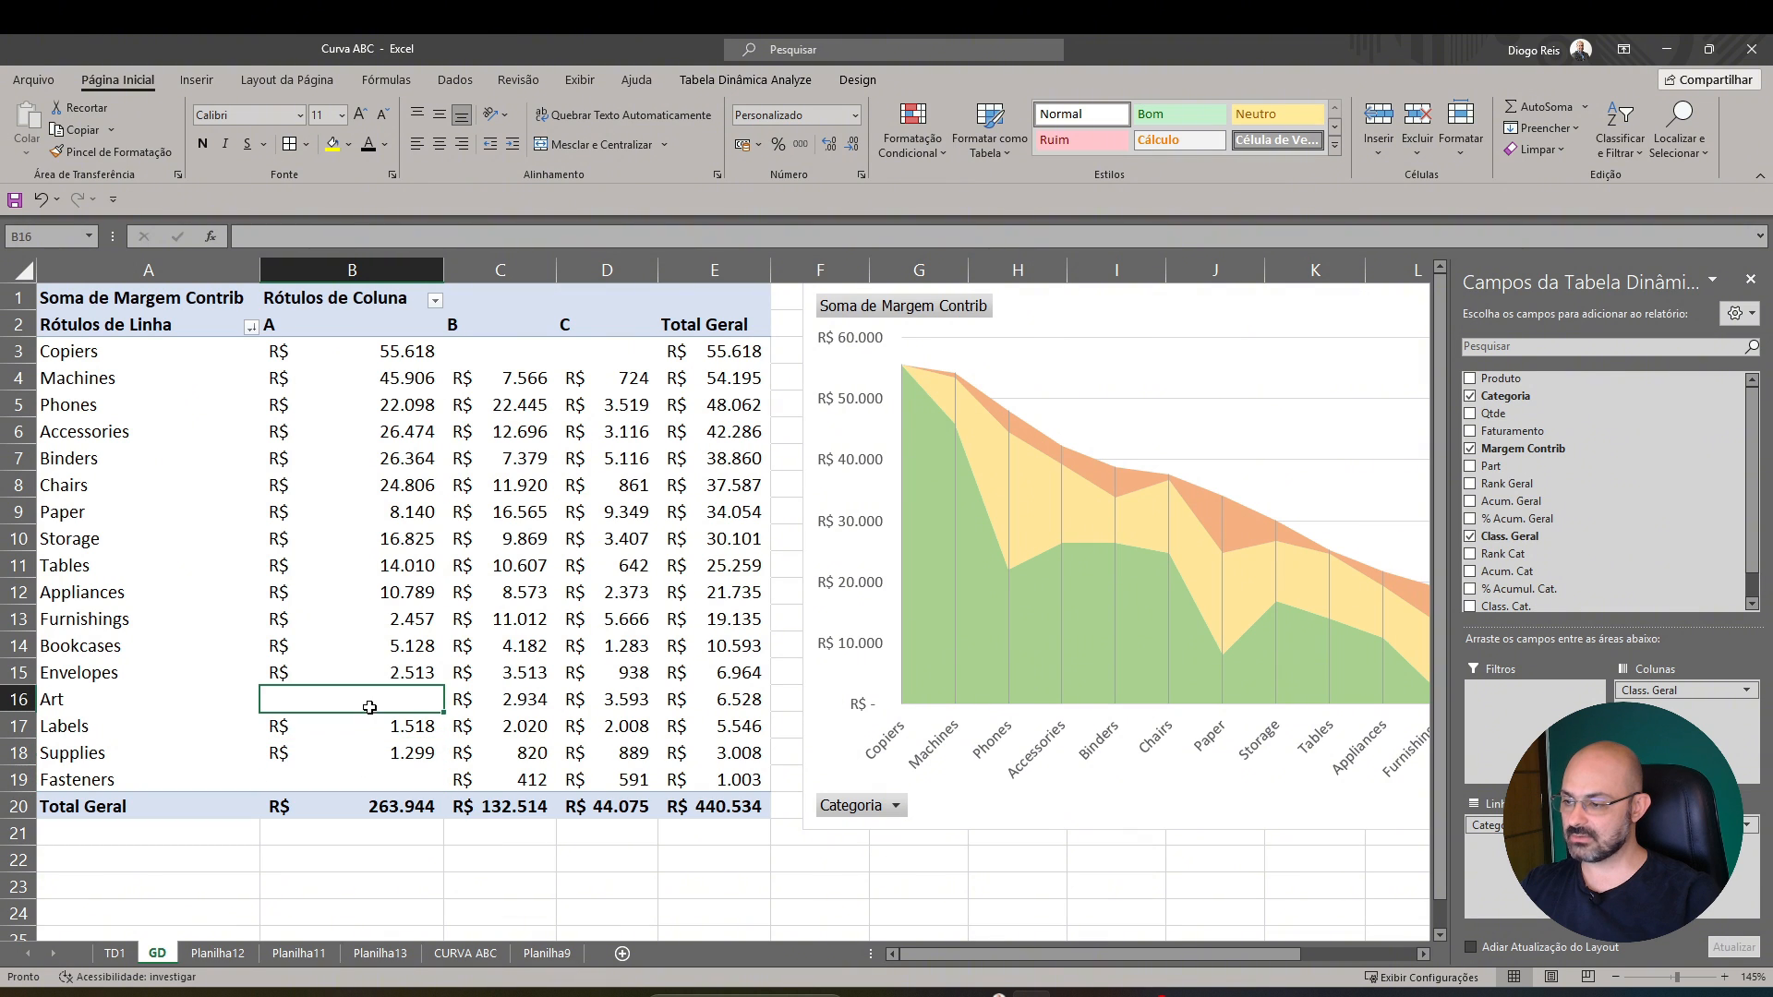
pyautogui.click(370, 776)
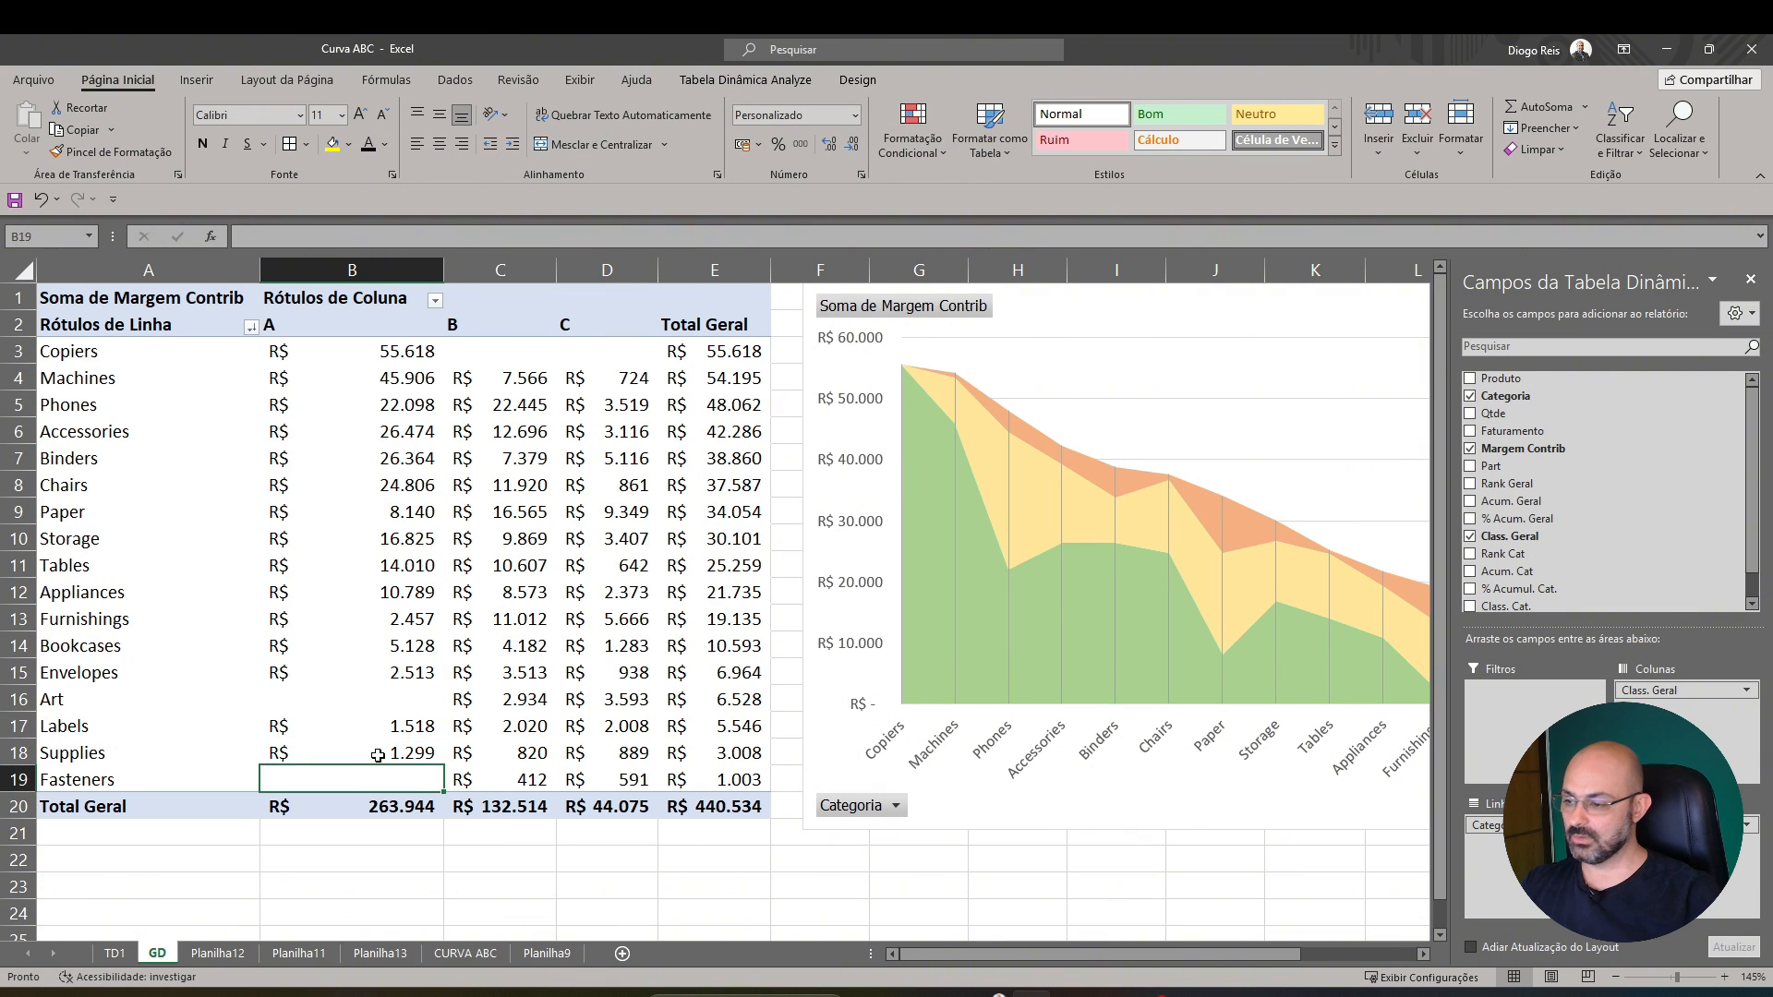
pyautogui.click(413, 707)
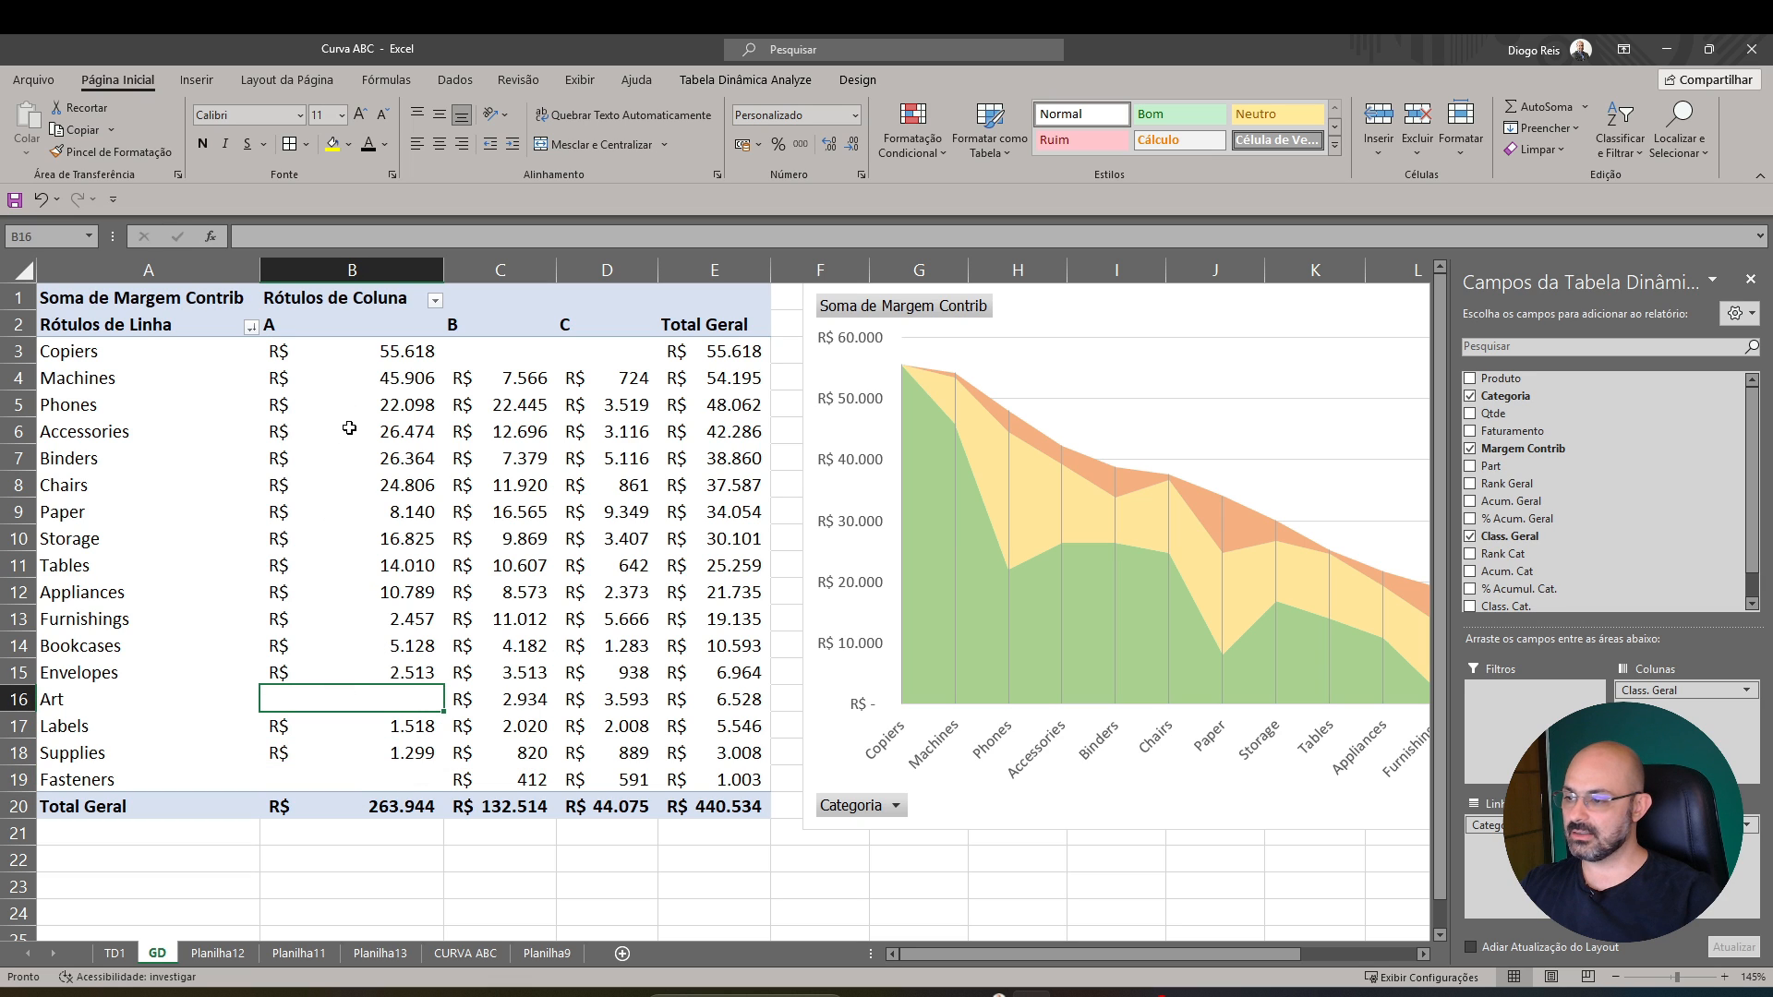
pyautogui.click(378, 775)
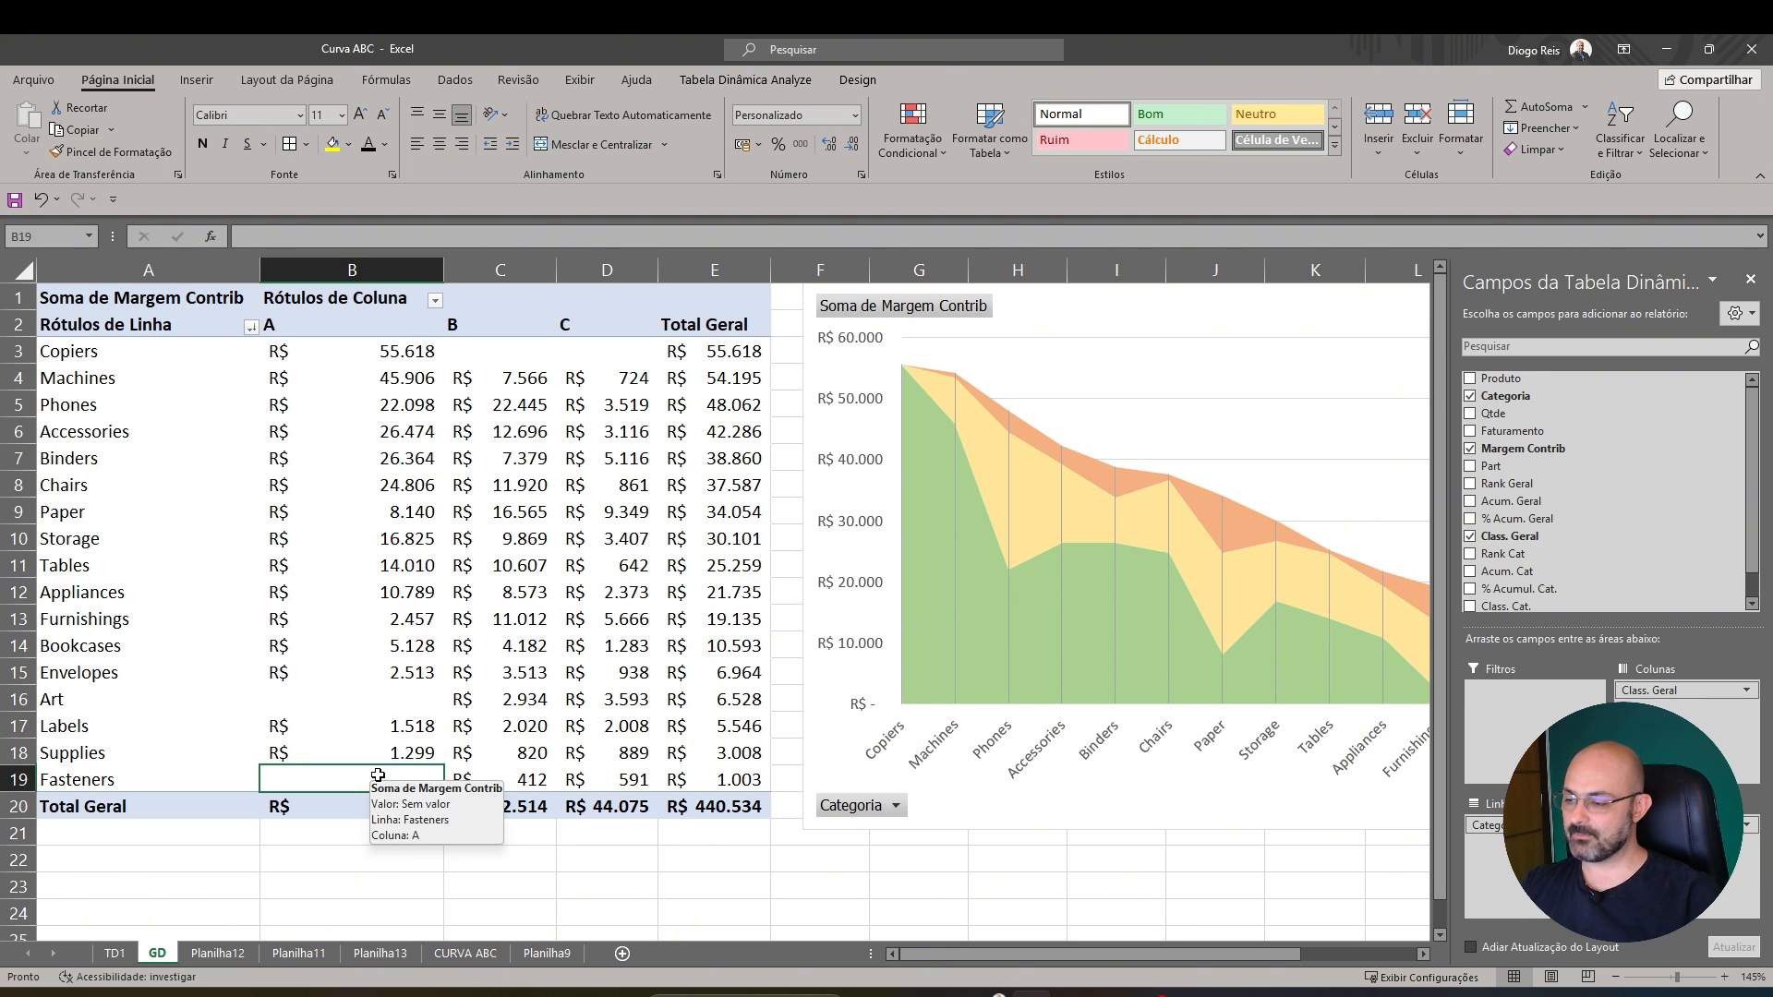
pyautogui.click(375, 709)
pyautogui.click(378, 771)
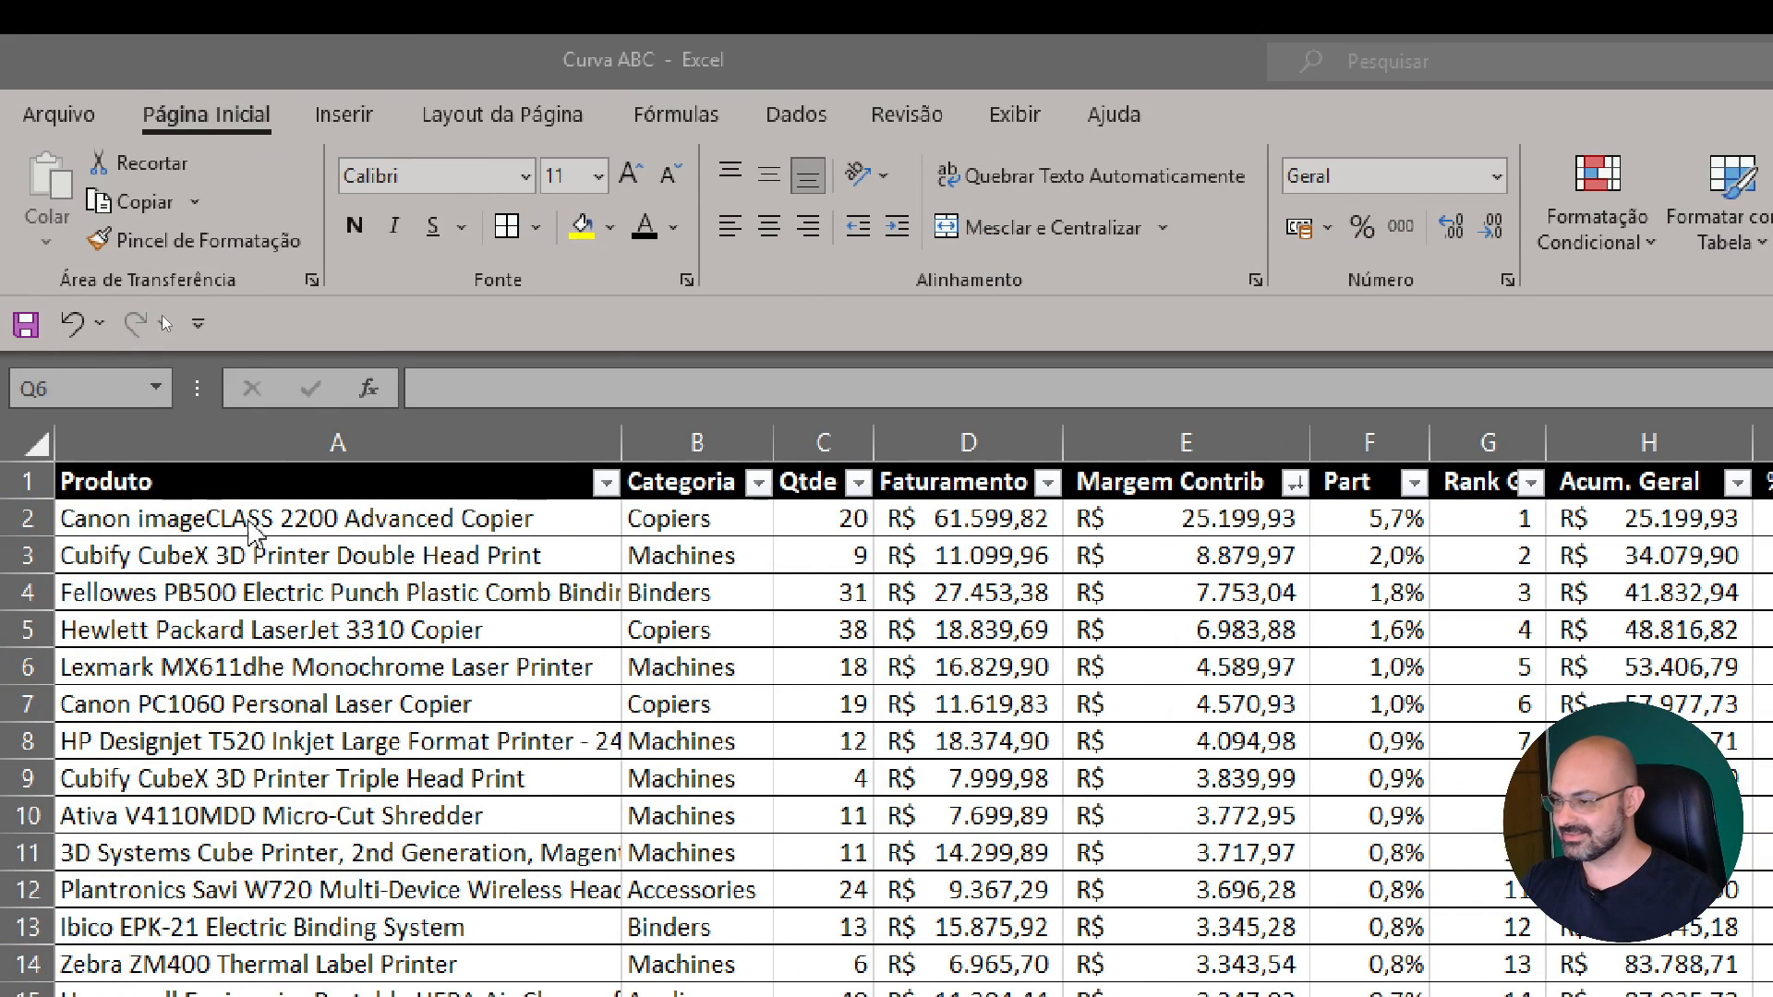
# Inspect the Part formula in the CURVA ABC sheet and trace its references to Margem Contrib and the column's total
pyautogui.click(1388, 520)
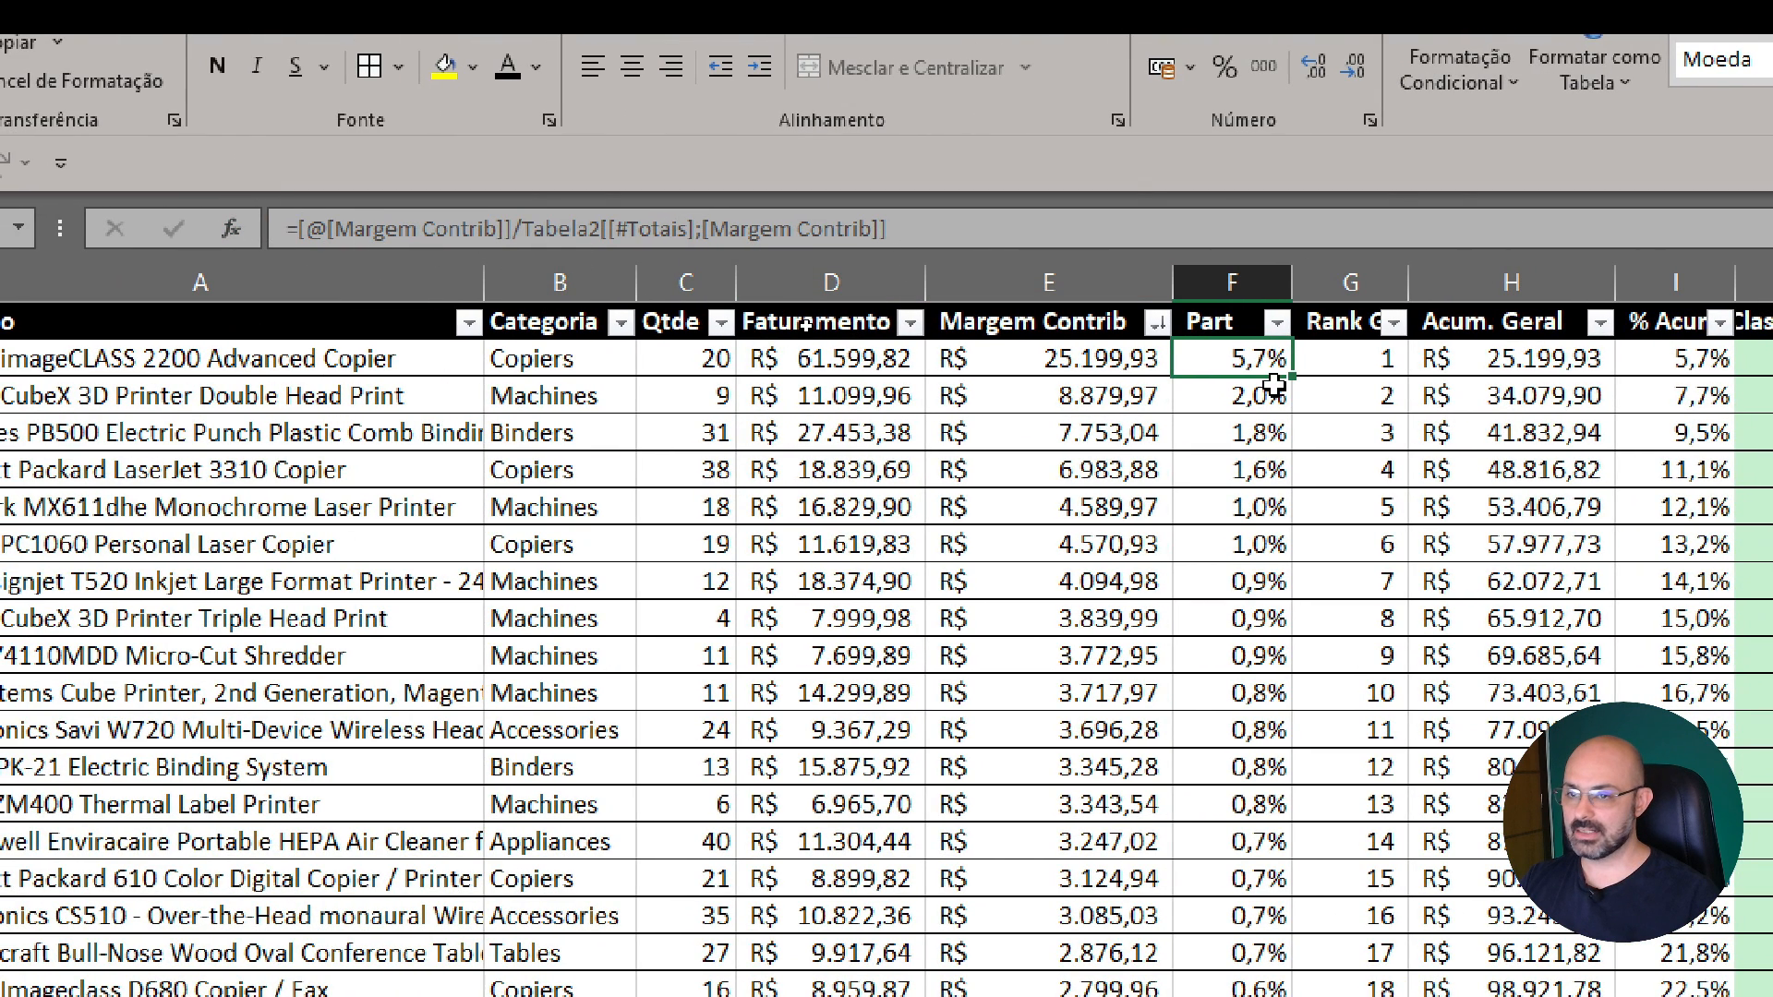
pyautogui.doubleClick(1267, 351)
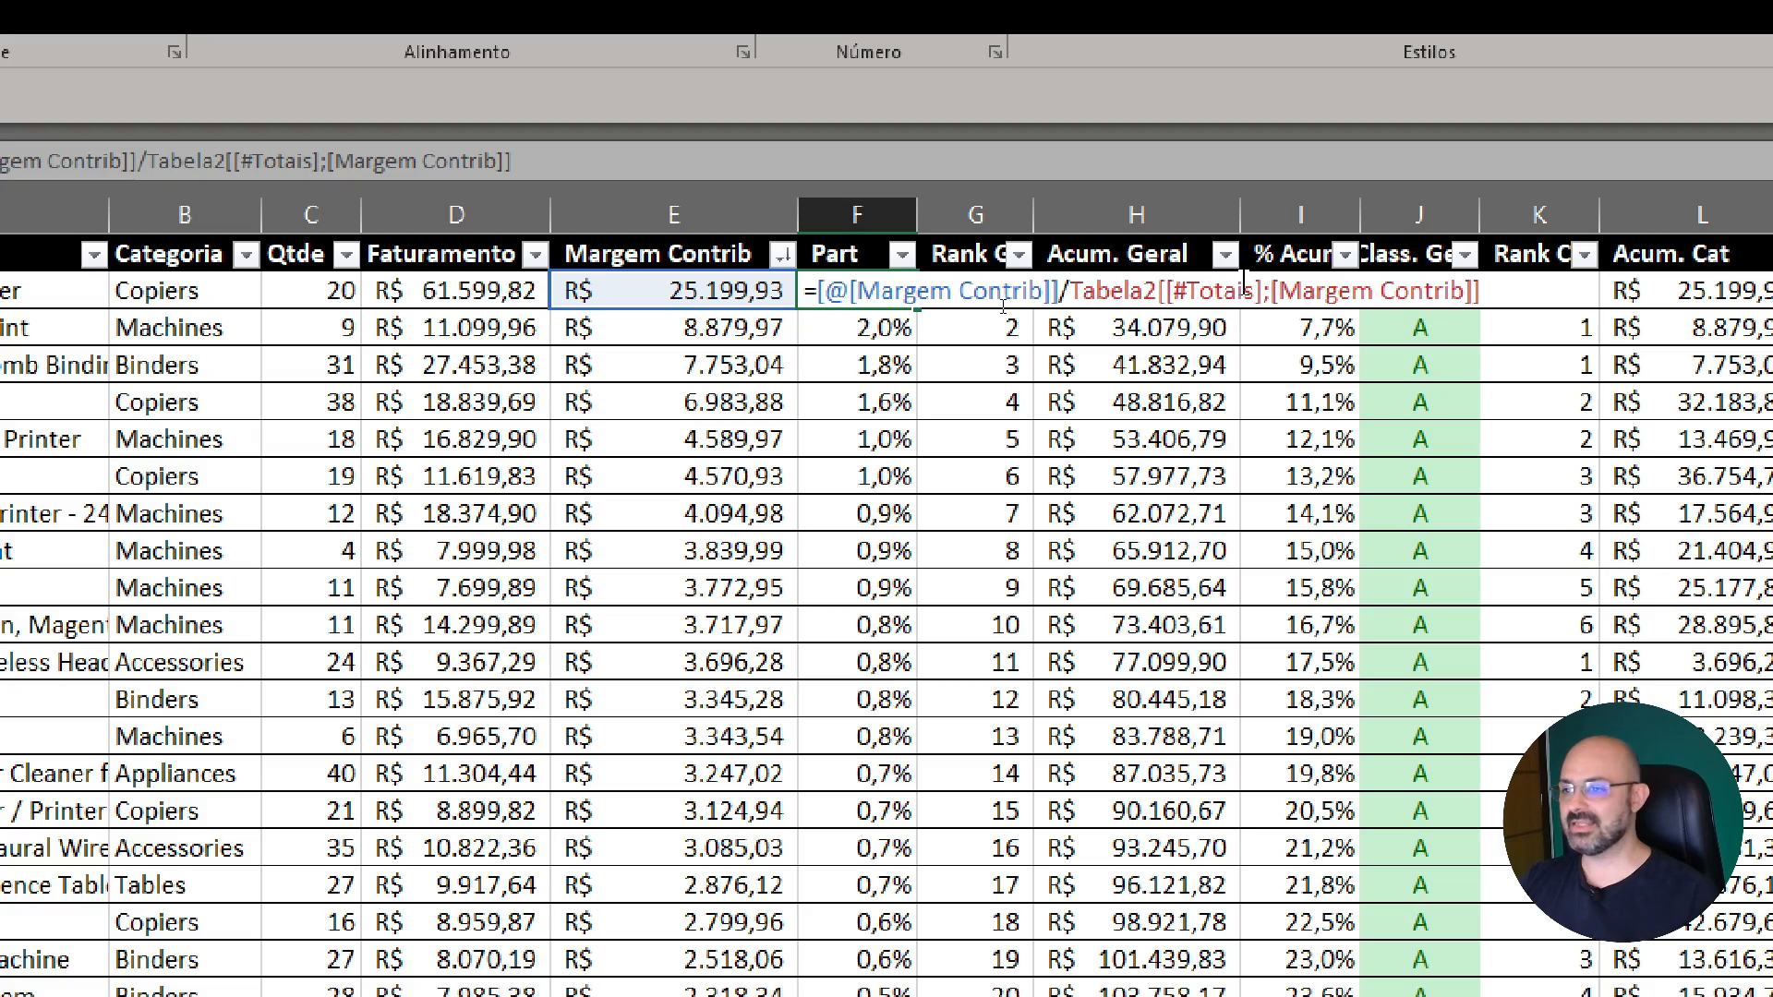
pyautogui.press('Escape')
pyautogui.click(687, 293)
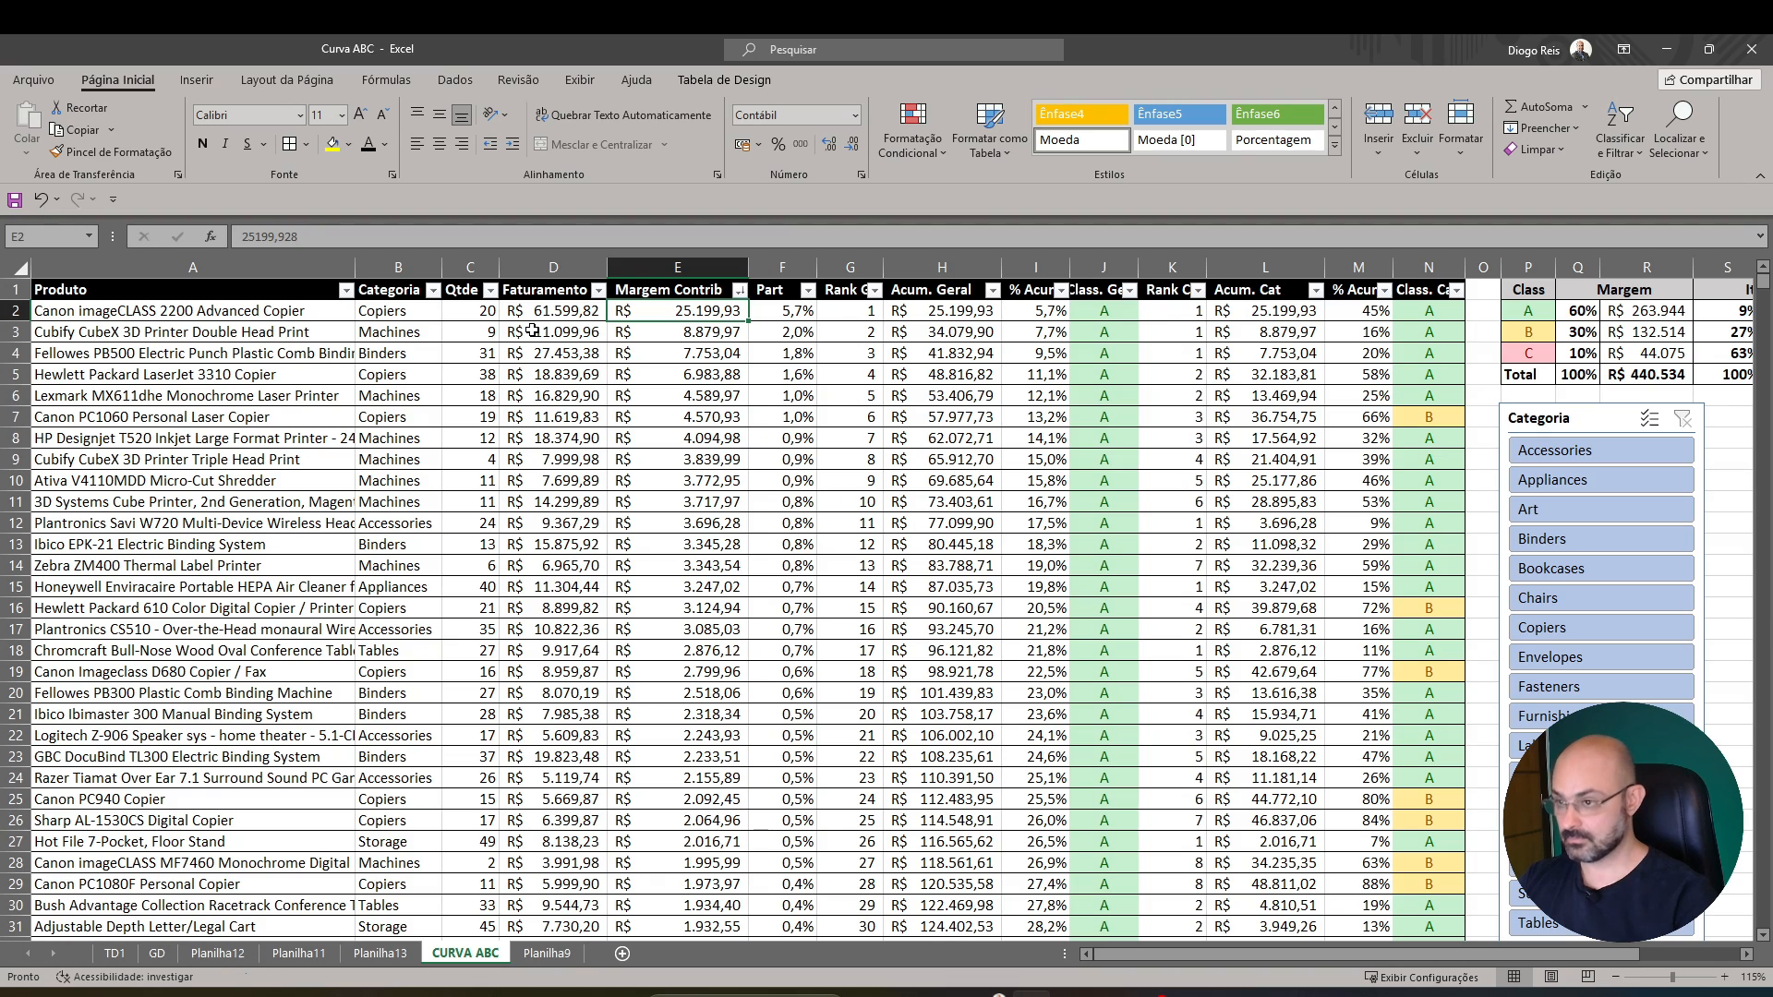
pyautogui.hotkey('ctrl', 'Down')
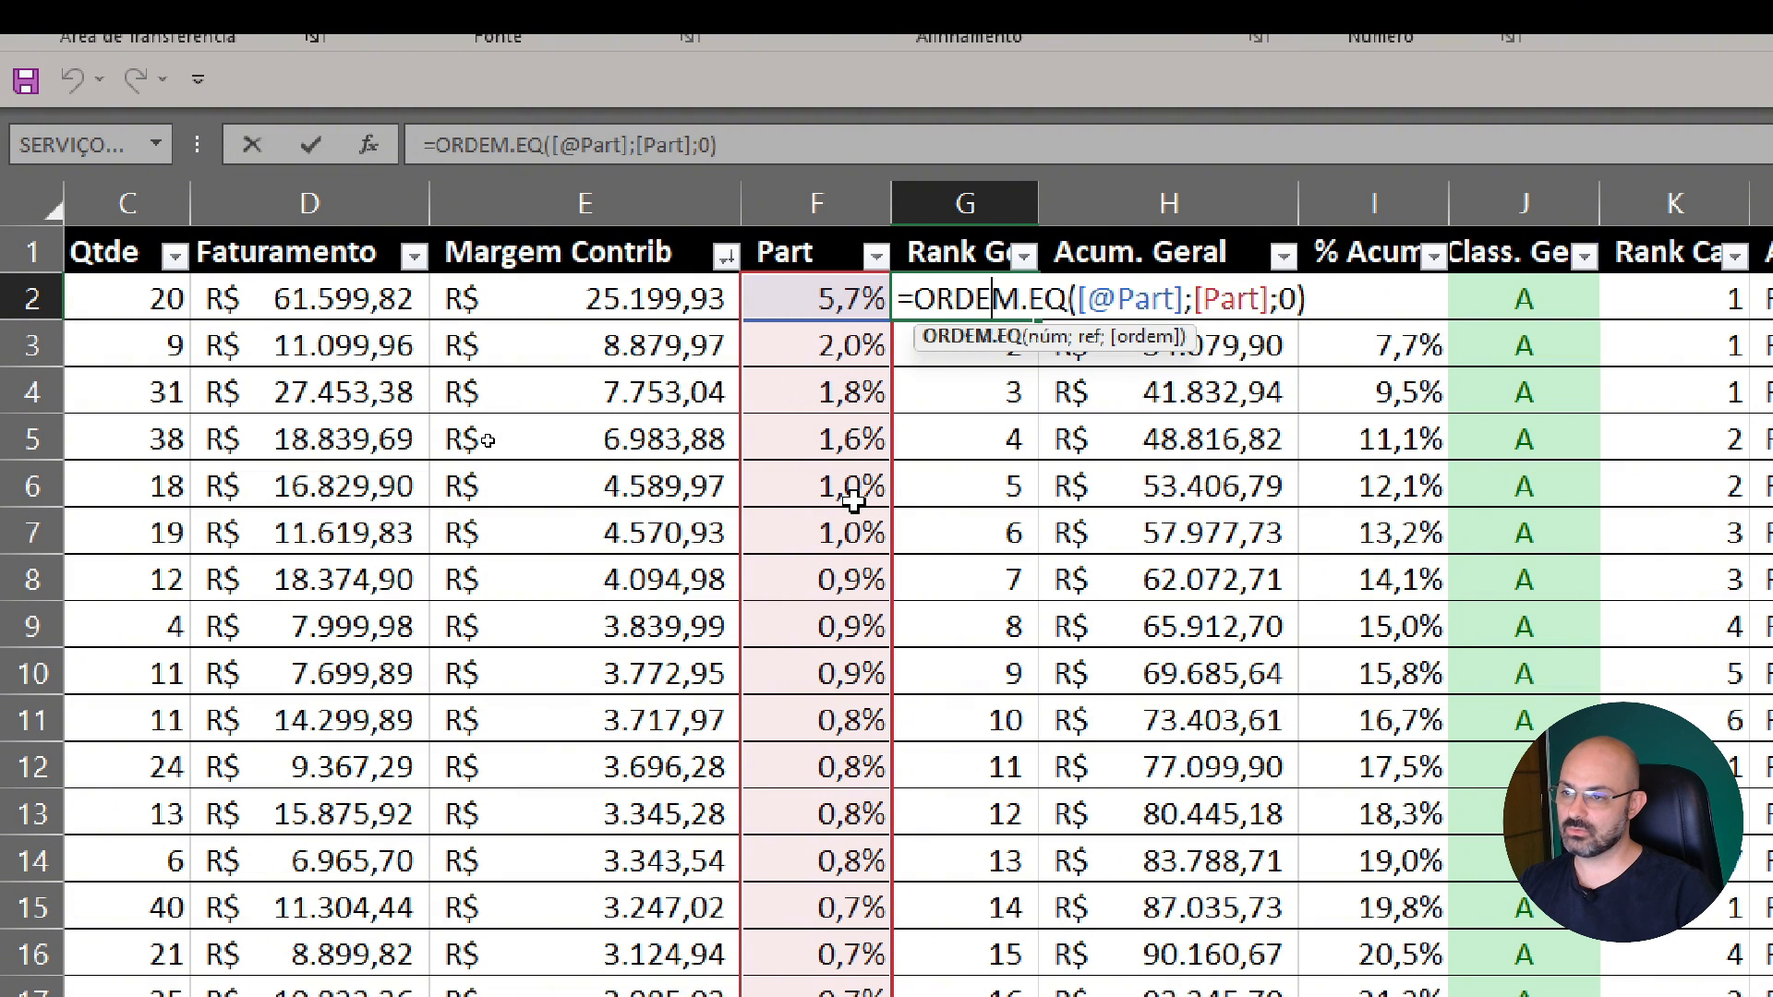
# Inspect the formulas behind the Rank Geral, Acum. Geral and Class. Geral columns without changing them
pyautogui.press('Return')
pyautogui.doubleClick(984, 515)
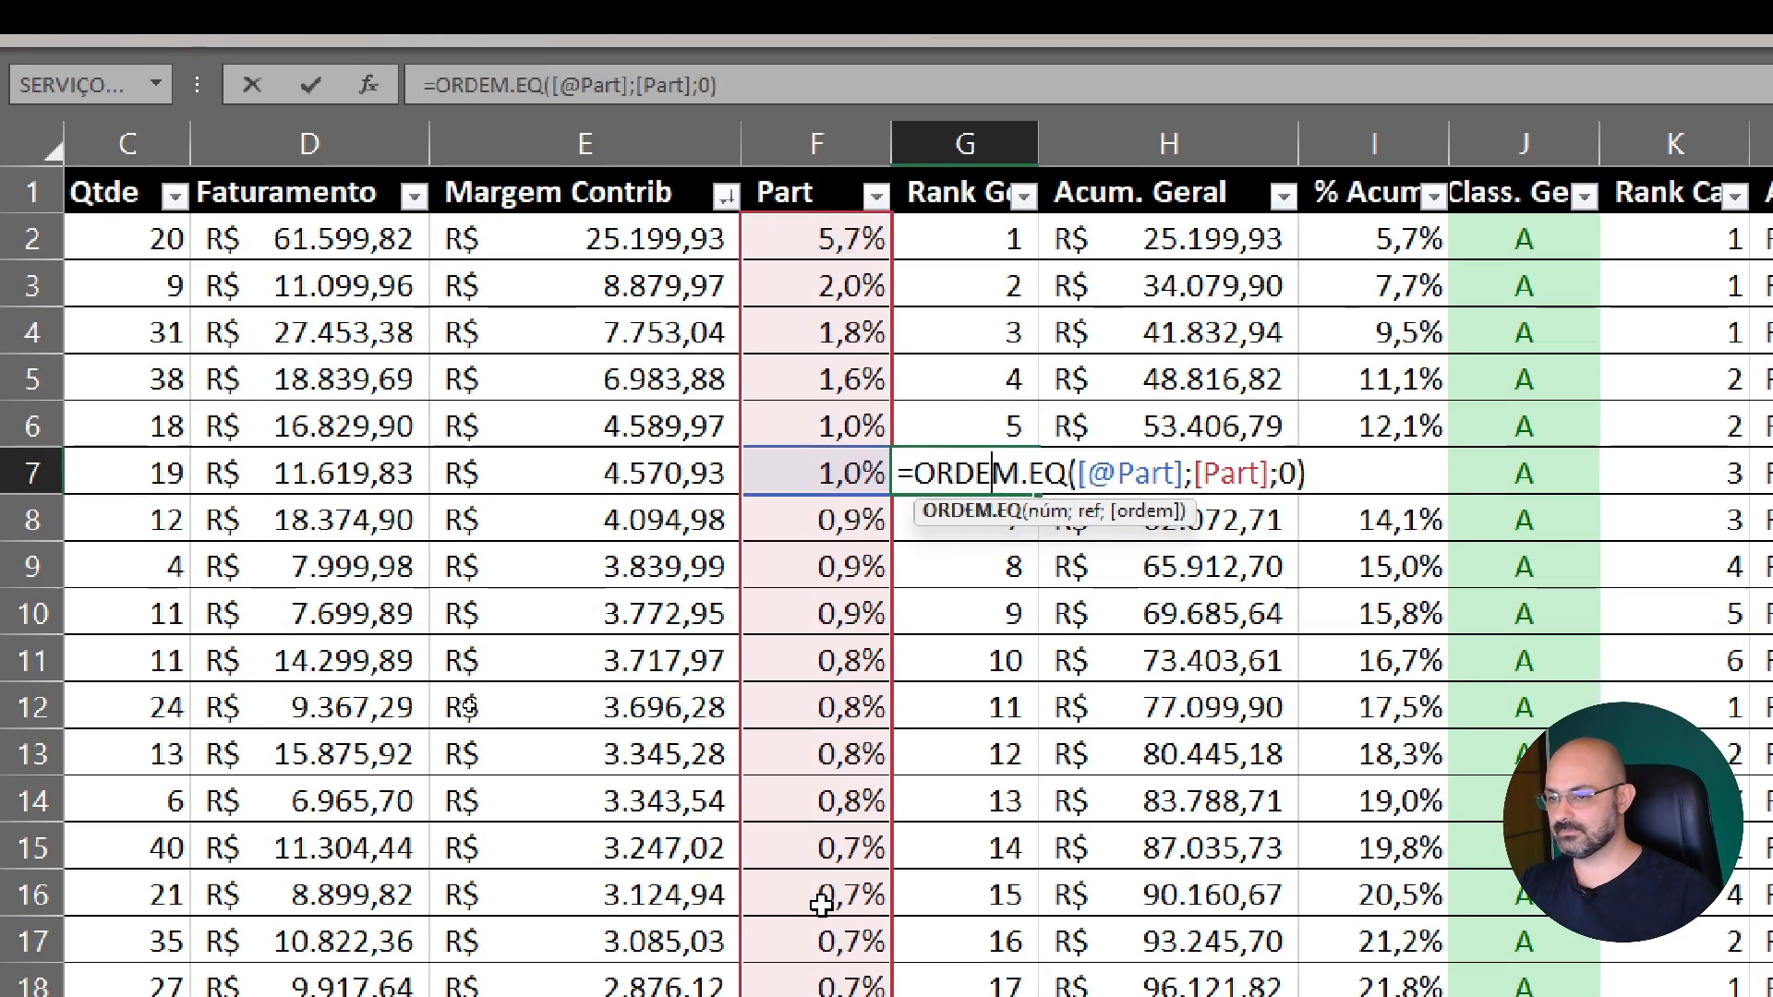
pyautogui.click(1152, 579)
pyautogui.doubleClick(1152, 280)
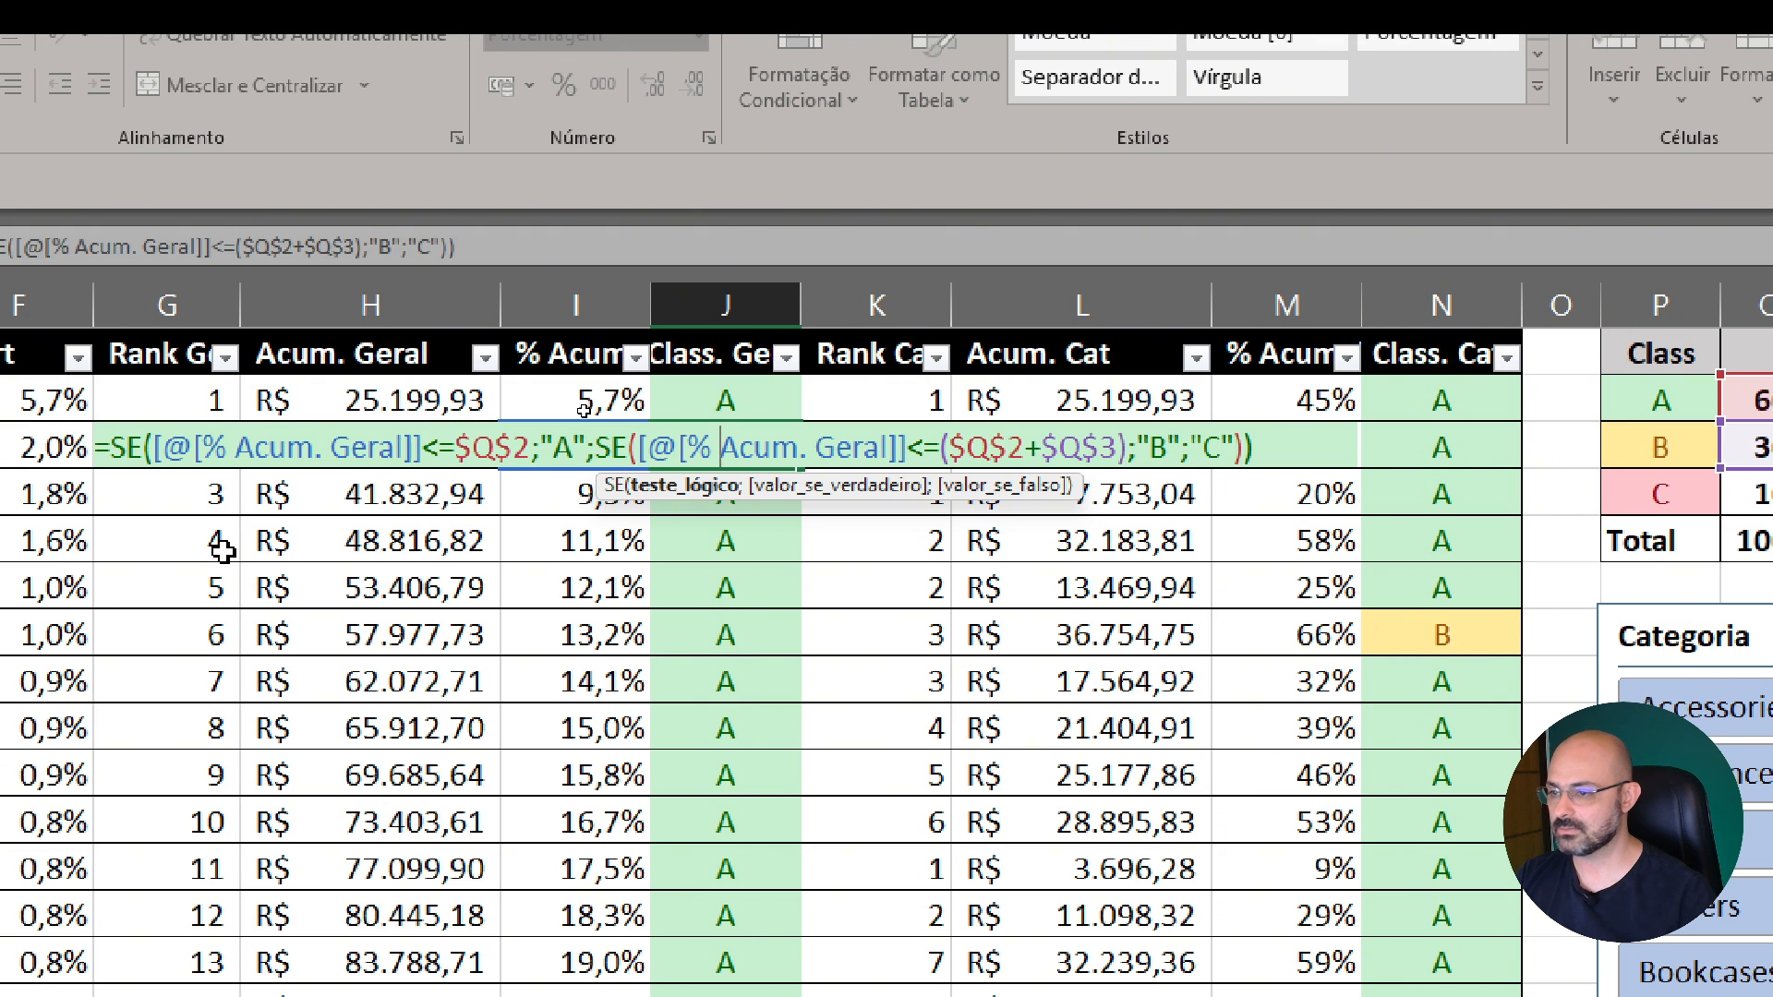
pyautogui.press('Return')
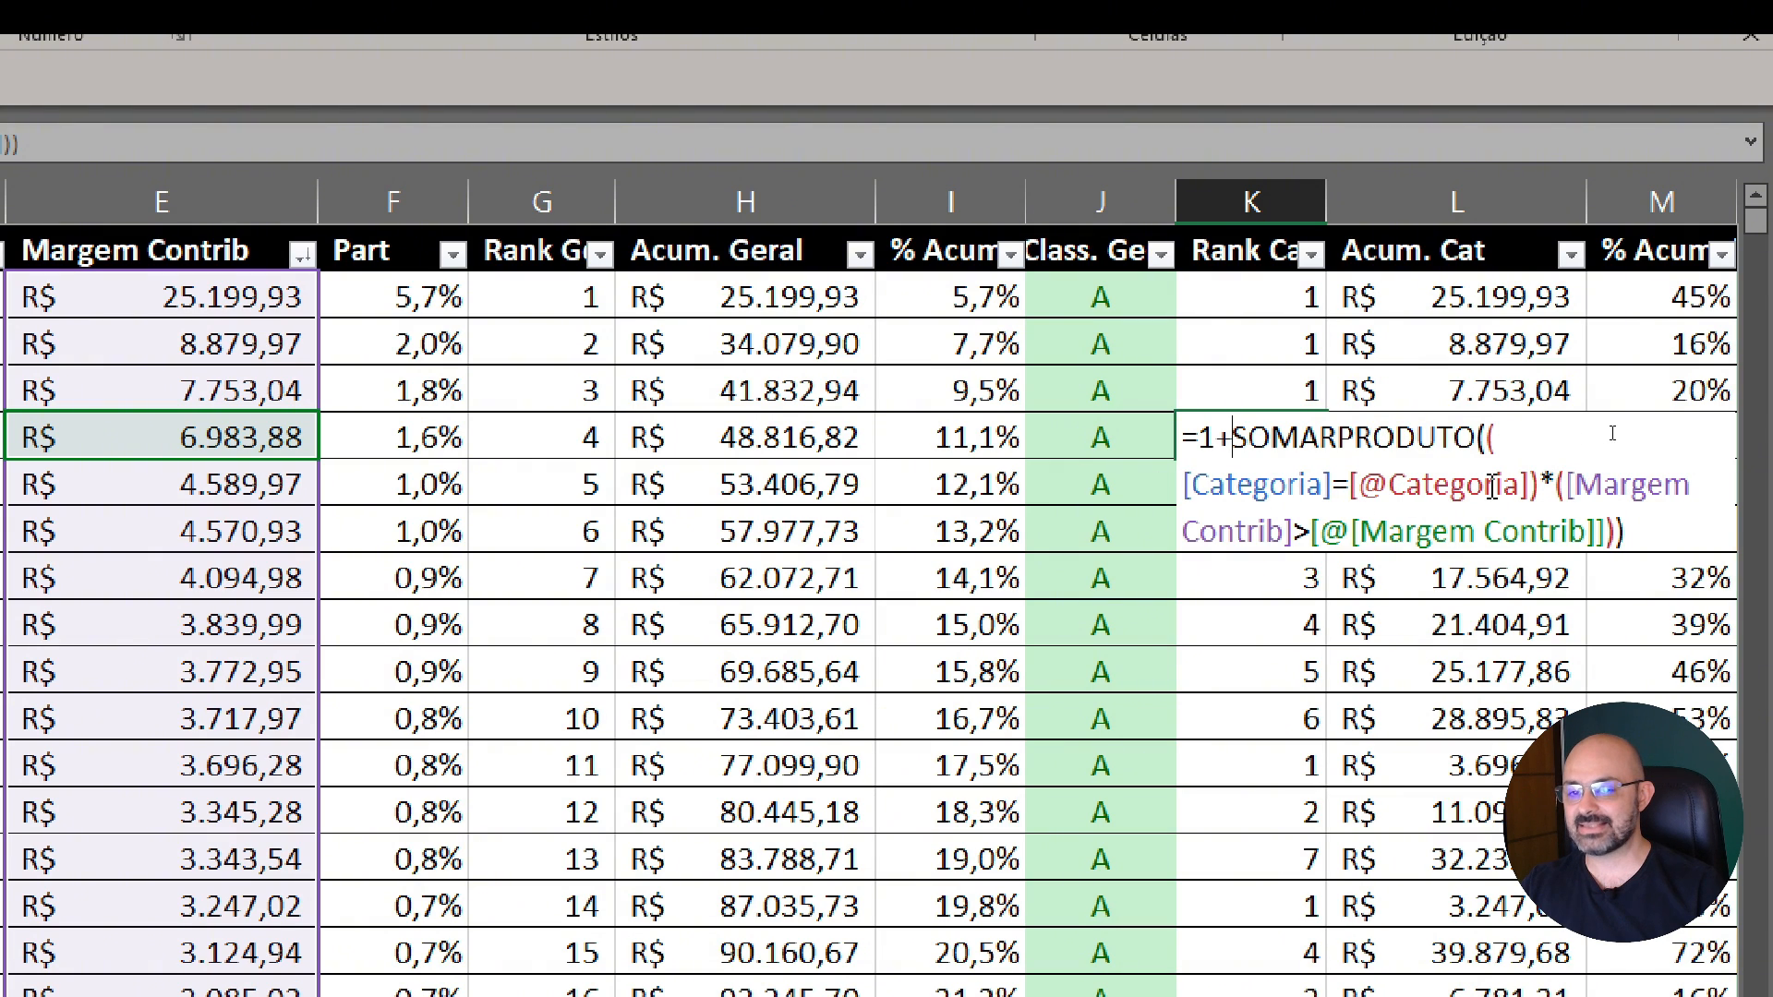
# Inspect the formulas behind the Rank Cat, % Acumul. Cat. and Class. Cat columns without changing them
pyautogui.hscroll(-3, 444, 490)
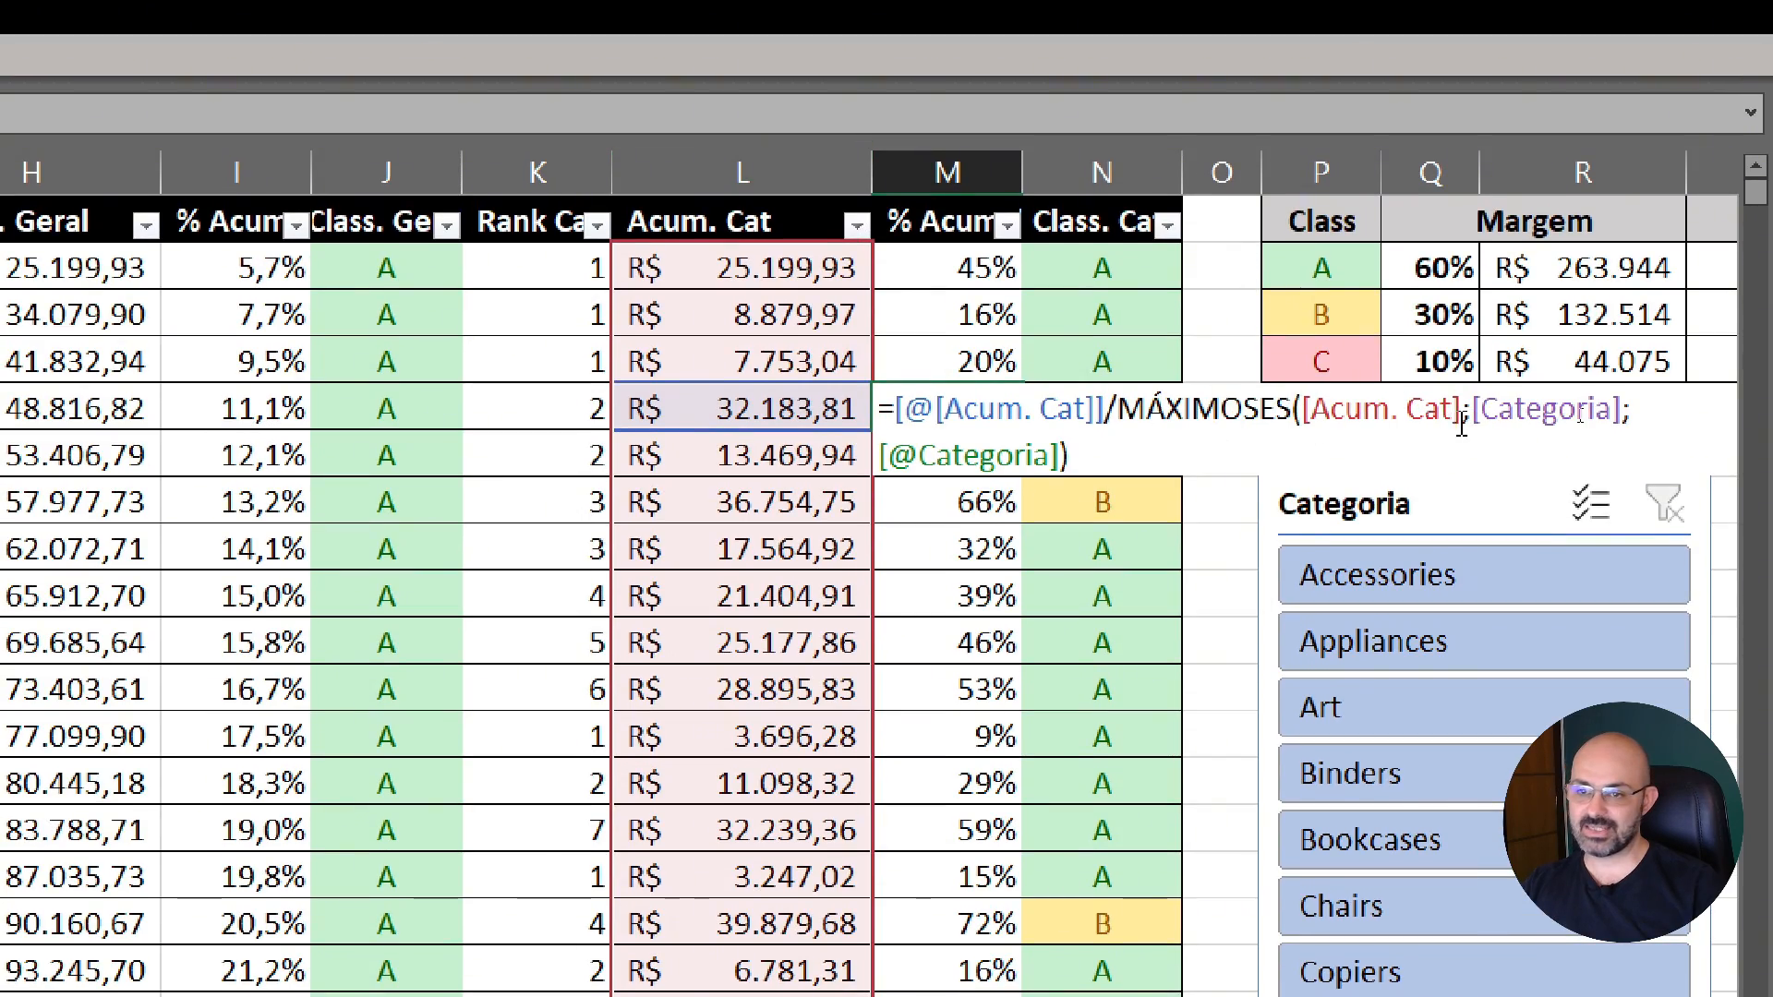
pyautogui.hscroll(-5, 230, 400)
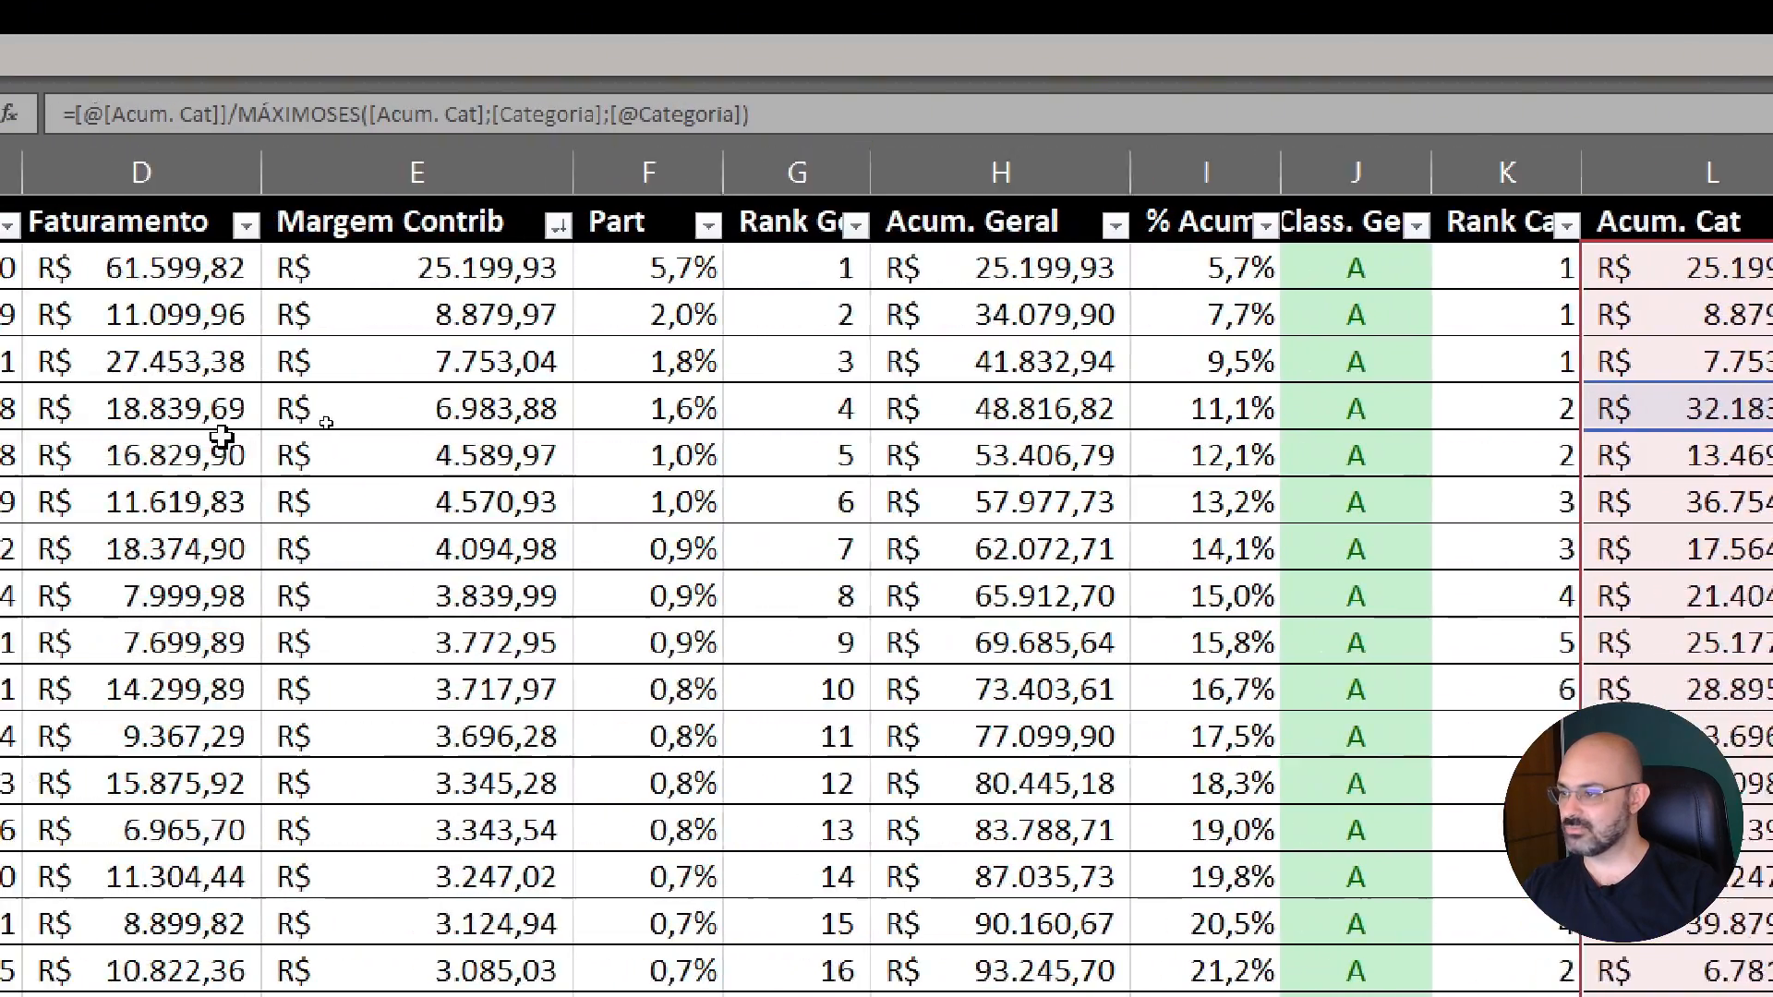
pyautogui.press('Tab')
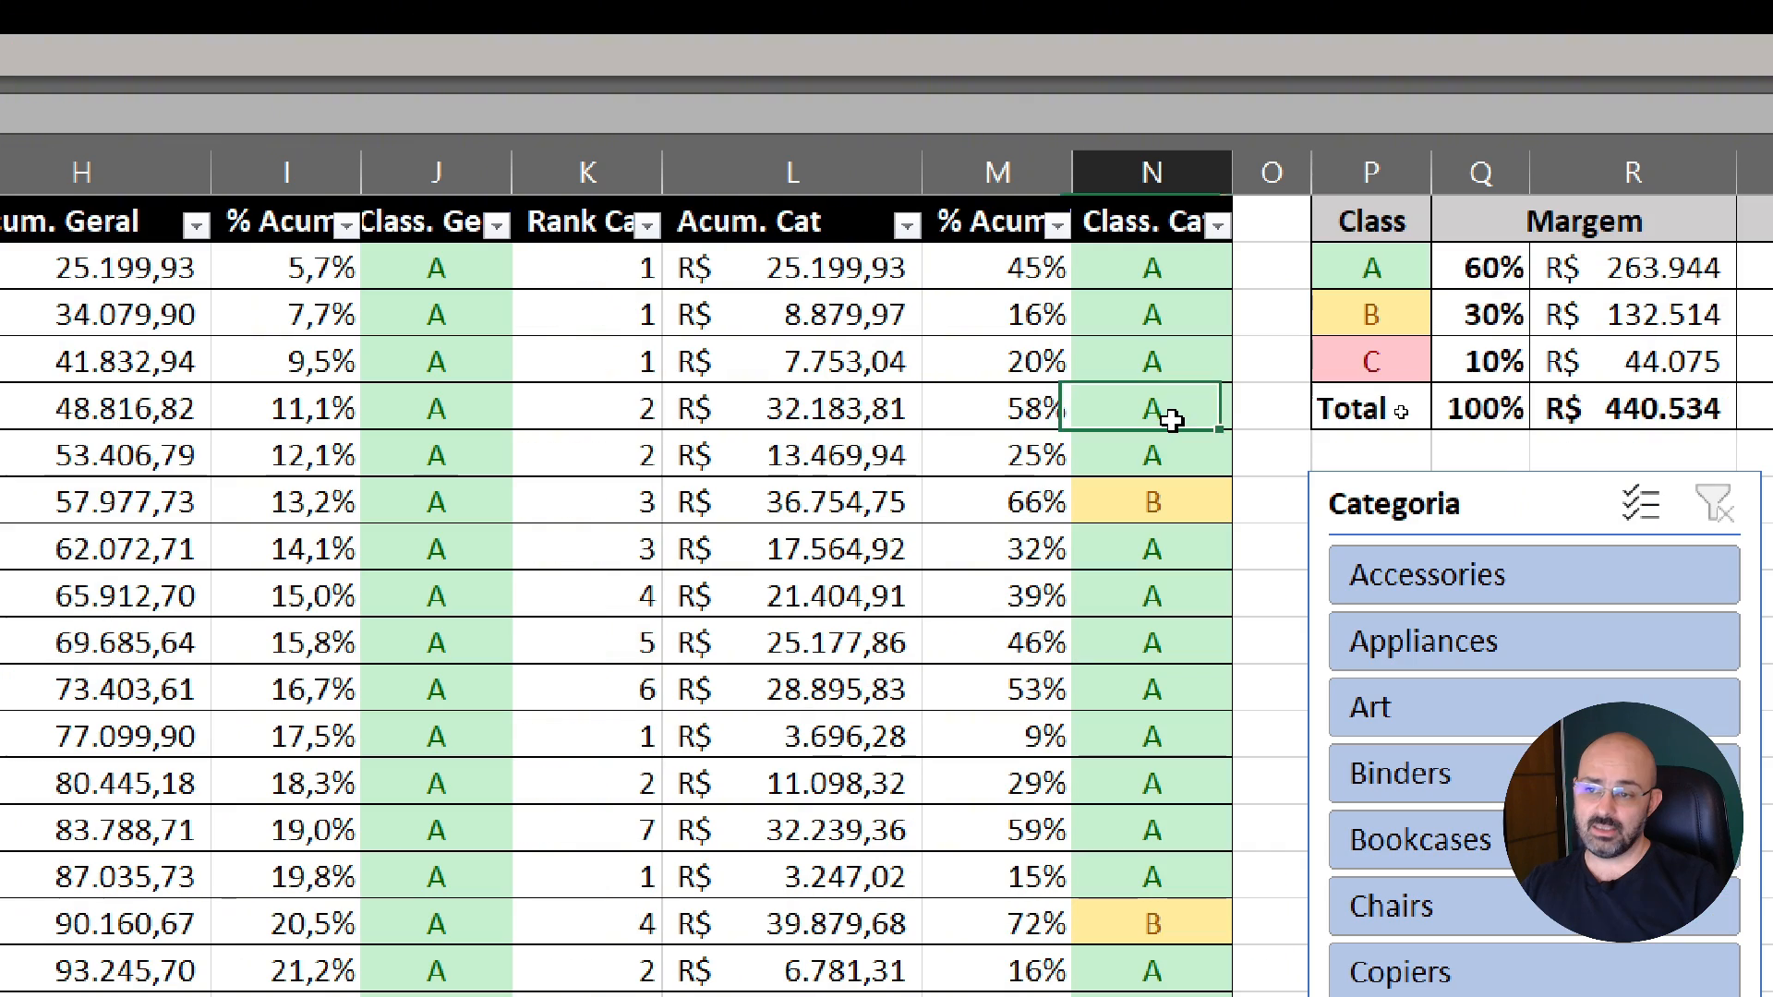
pyautogui.doubleClick(1171, 420)
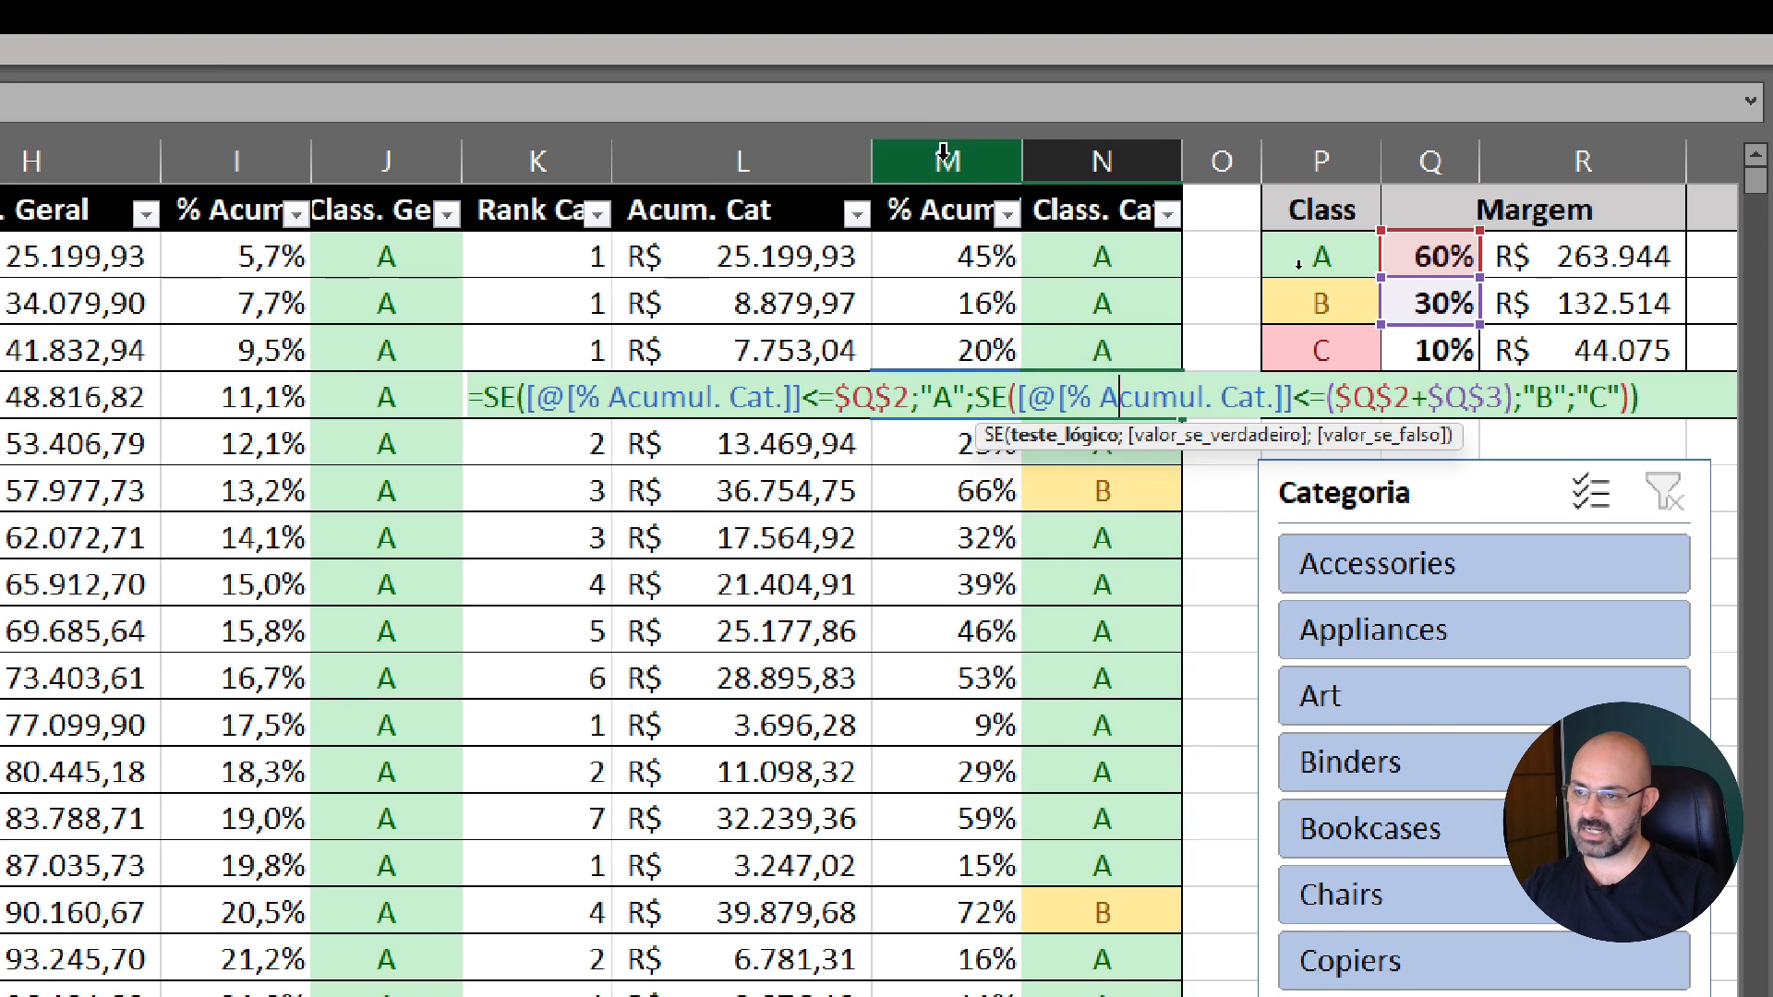
pyautogui.press('Escape')
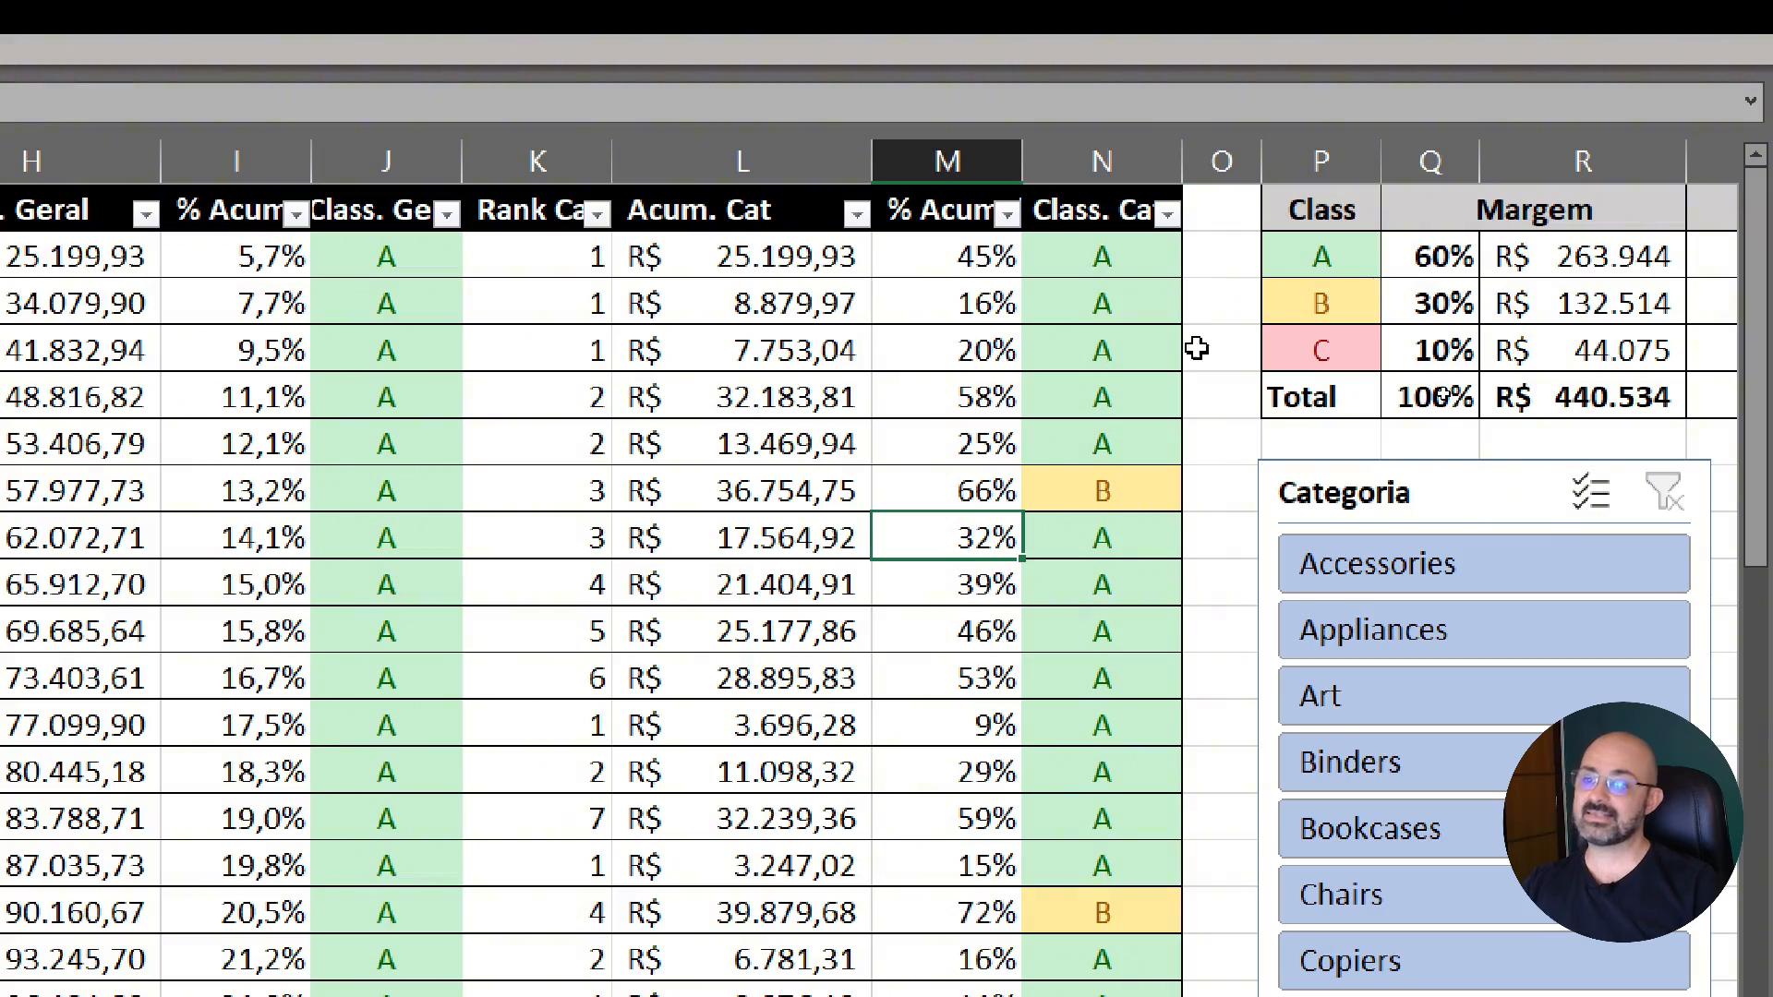
# Filter the table to the Binders category to examine its general and category classes row by row, and clear the filter
pyautogui.scroll(-1, 1172, 689)
pyautogui.scroll(-8, 1172, 684)
pyautogui.scroll(5, 1172, 685)
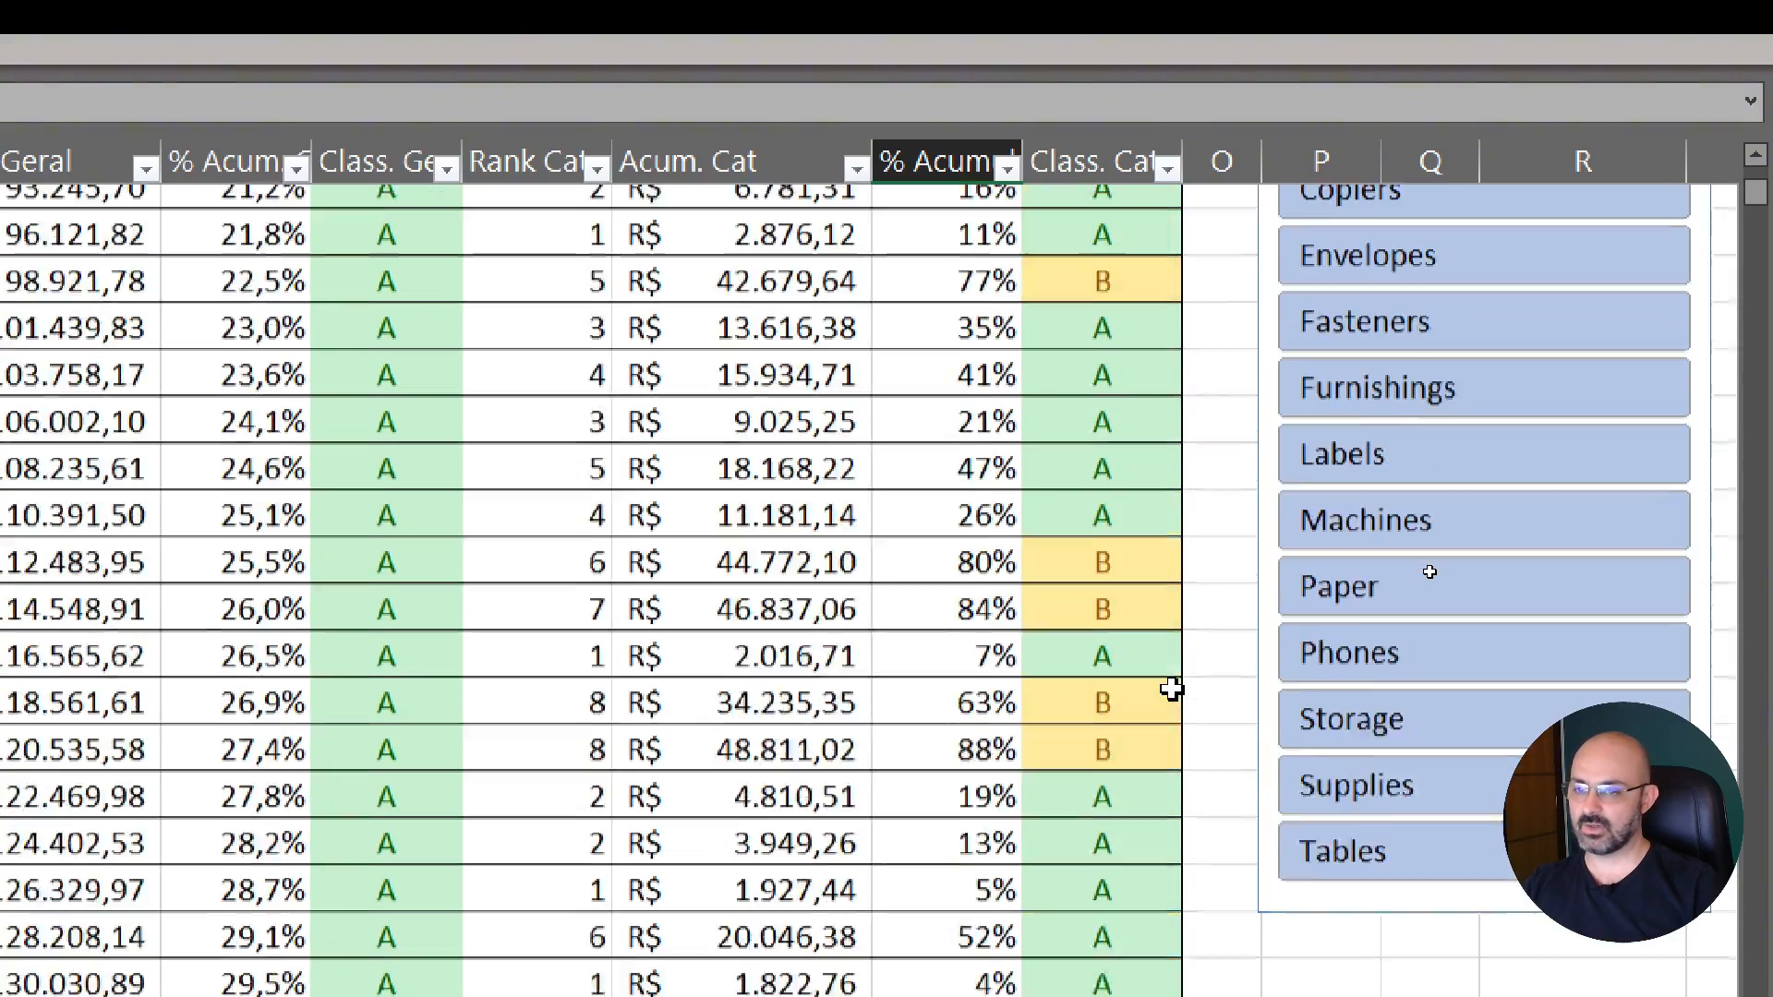
pyautogui.scroll(2, 1206, 560)
pyautogui.click(1413, 489)
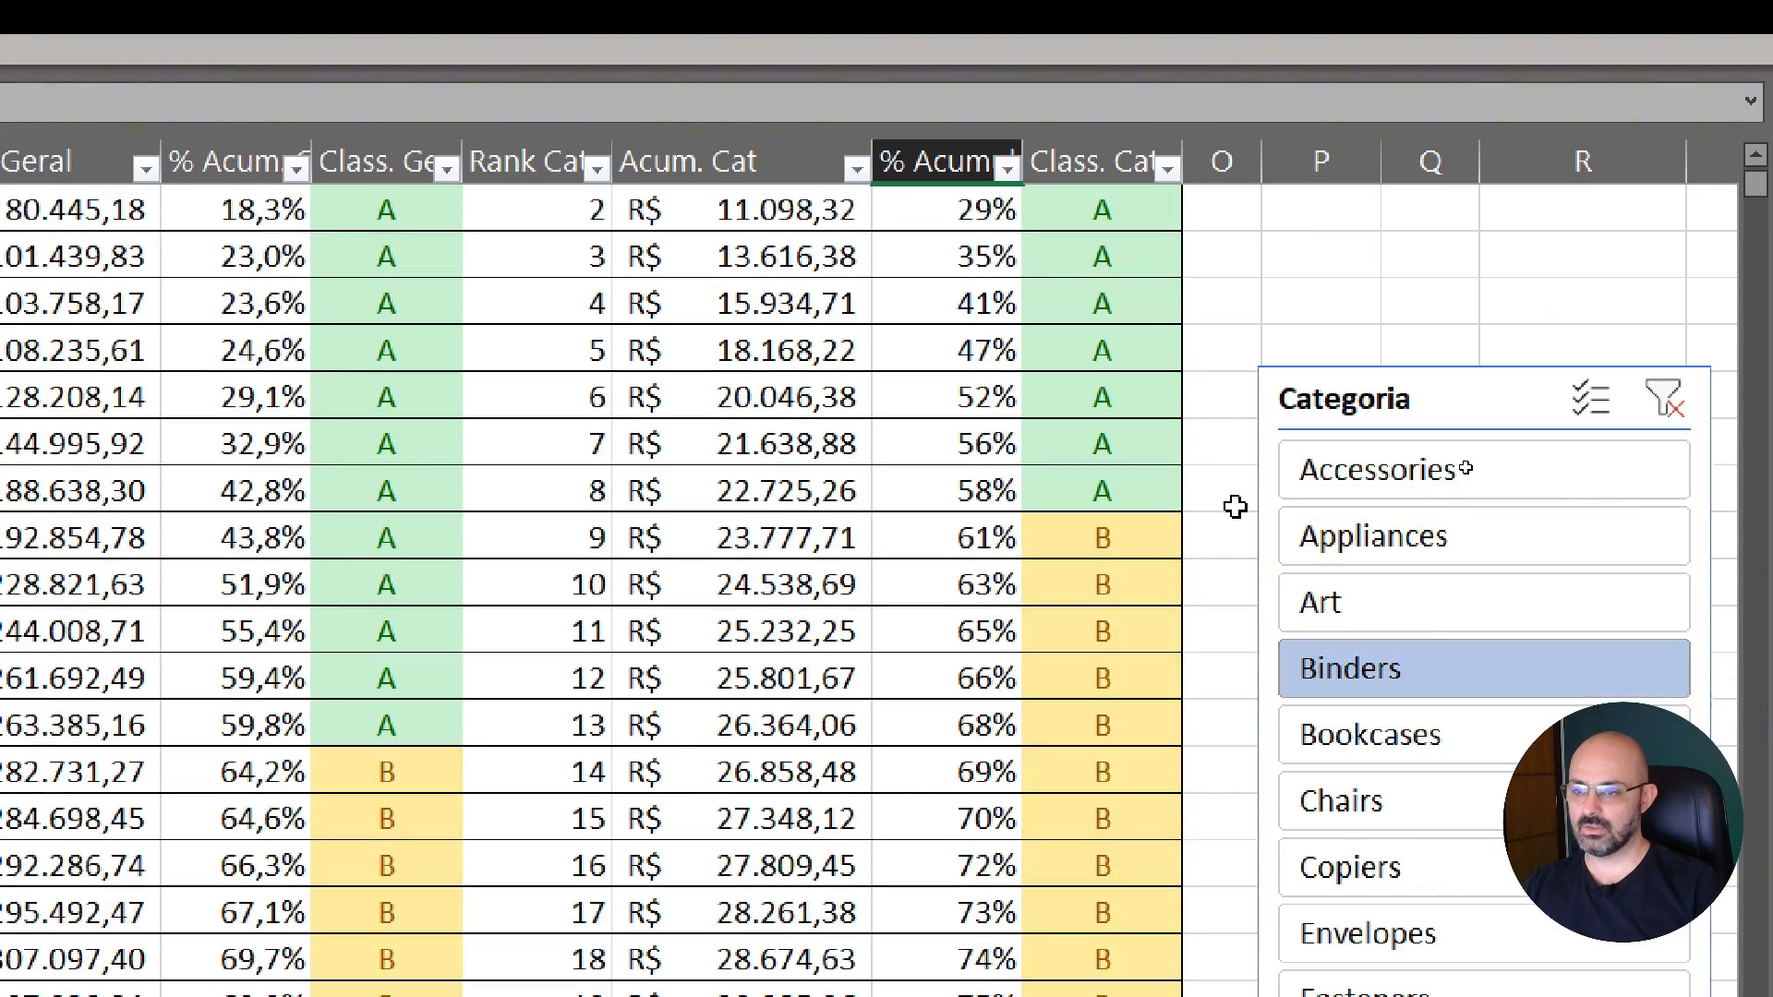
pyautogui.scroll(1, 1159, 526)
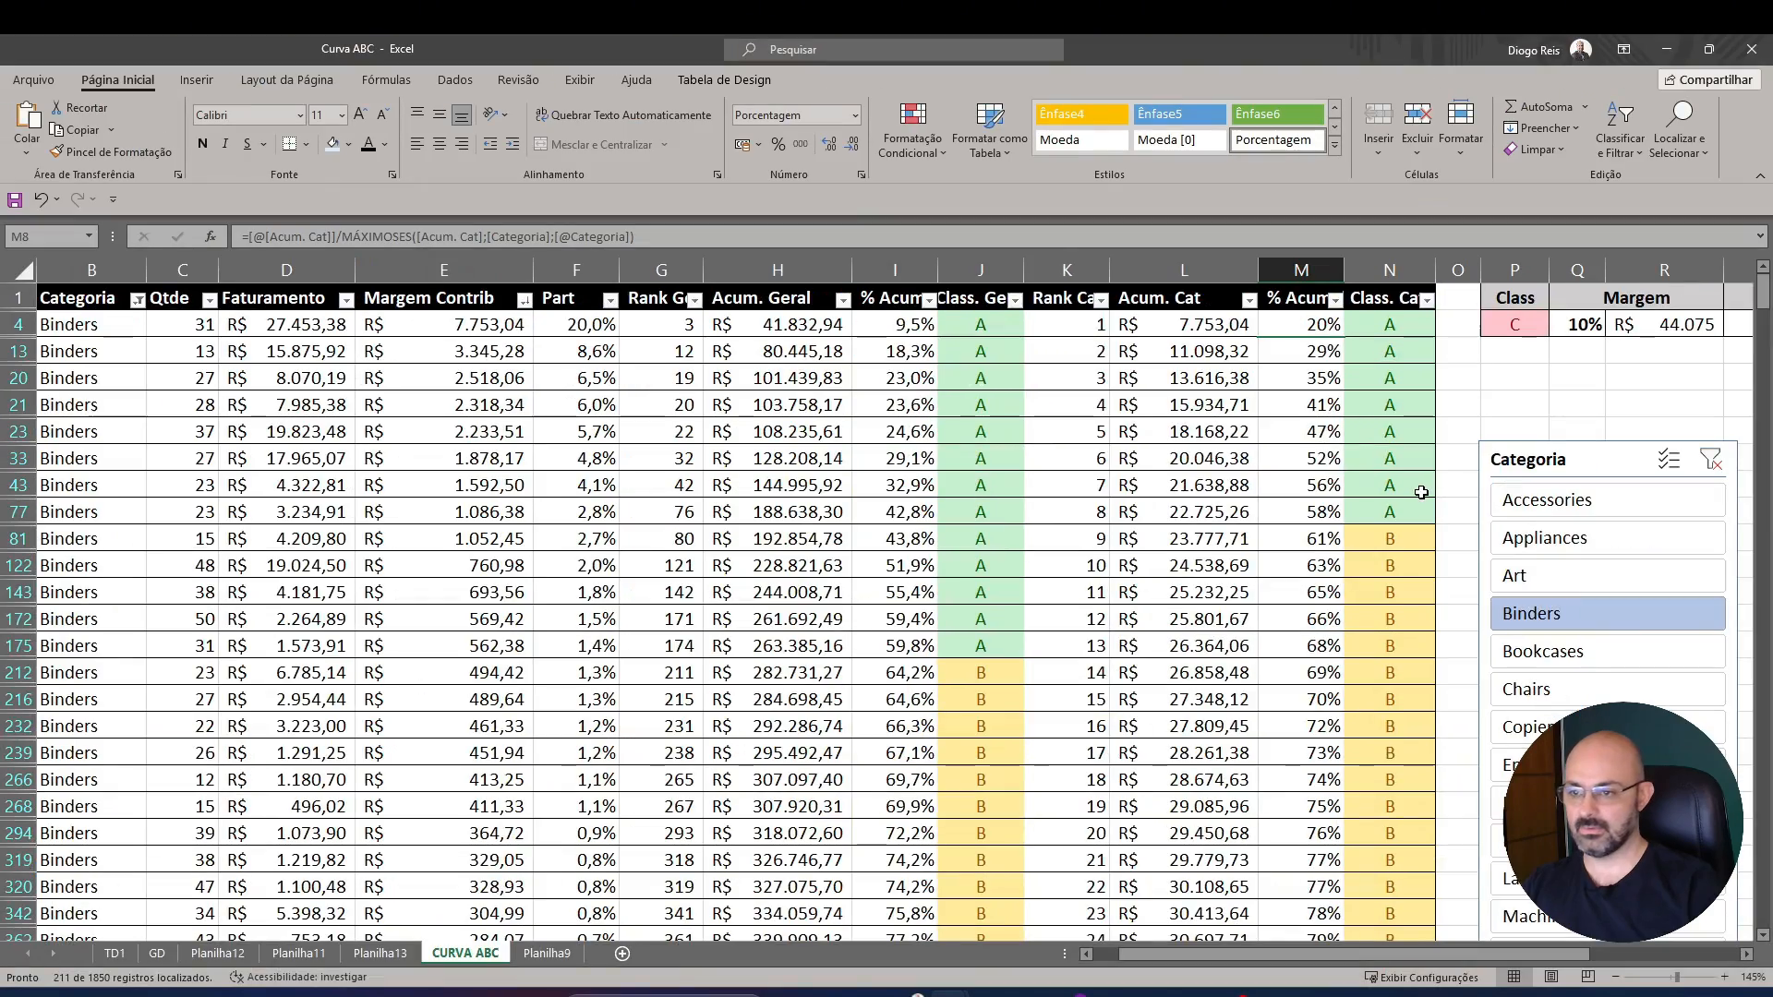
pyautogui.scroll(-10, 1134, 659)
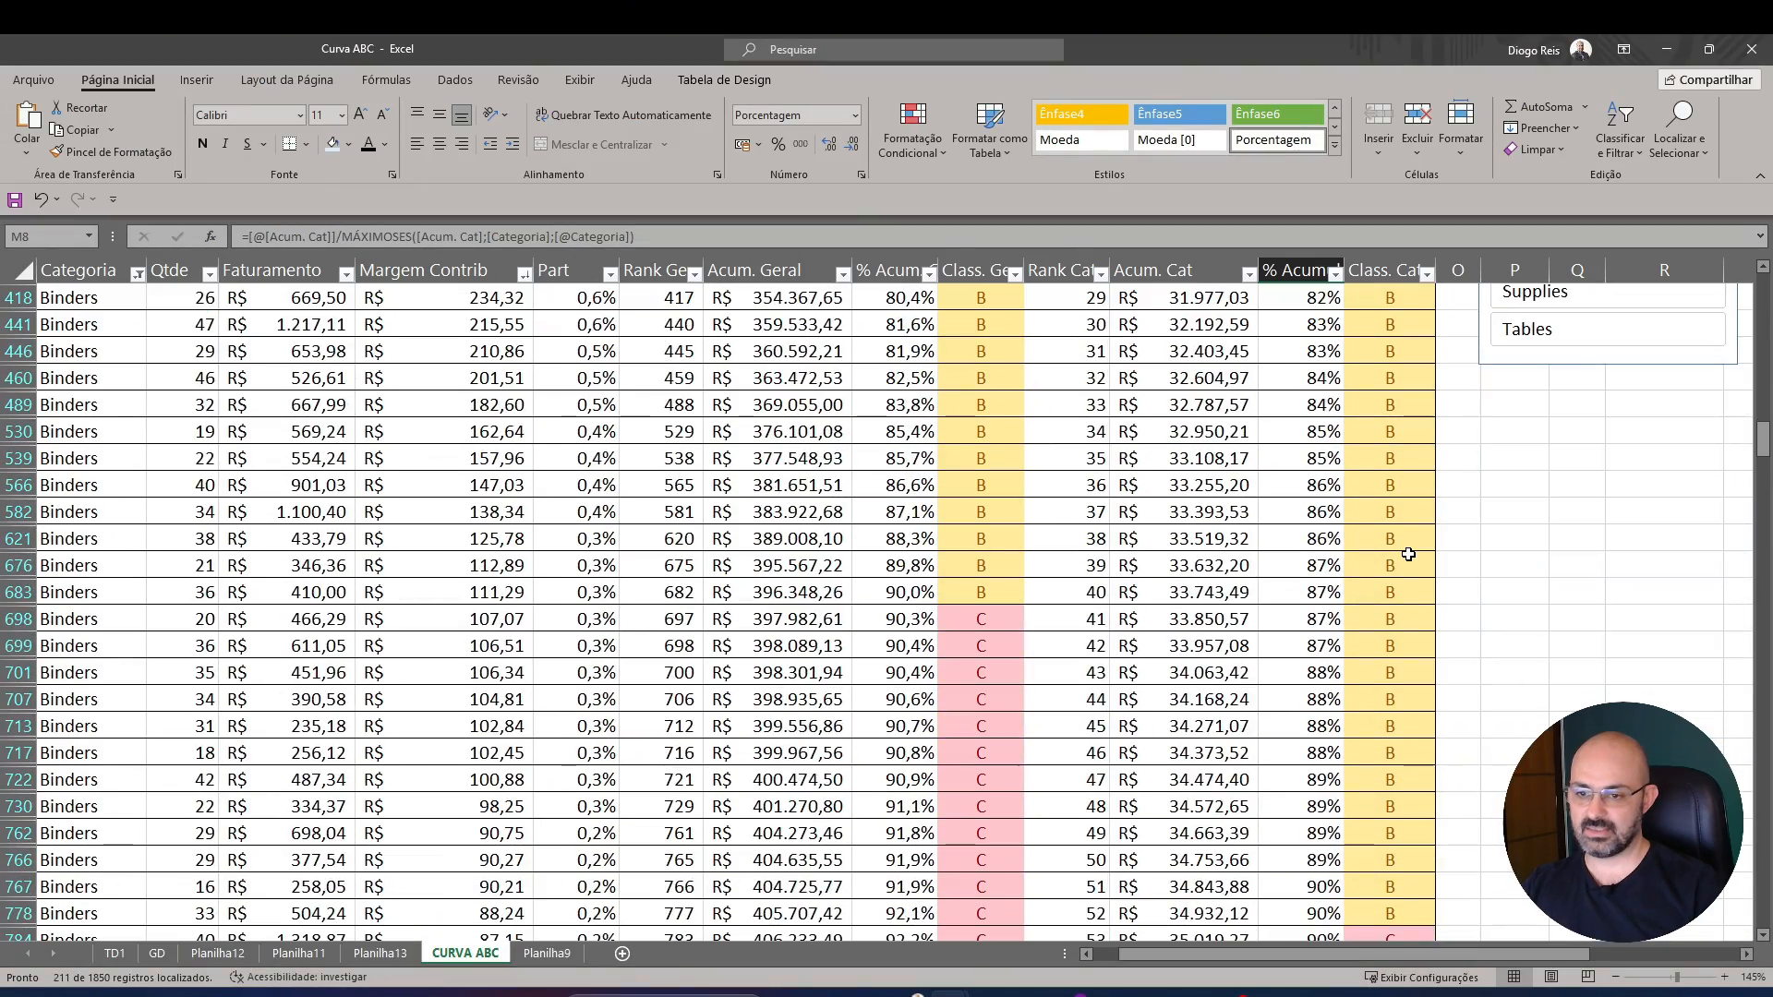
pyautogui.scroll(5, 1135, 660)
pyautogui.scroll(5, 1408, 554)
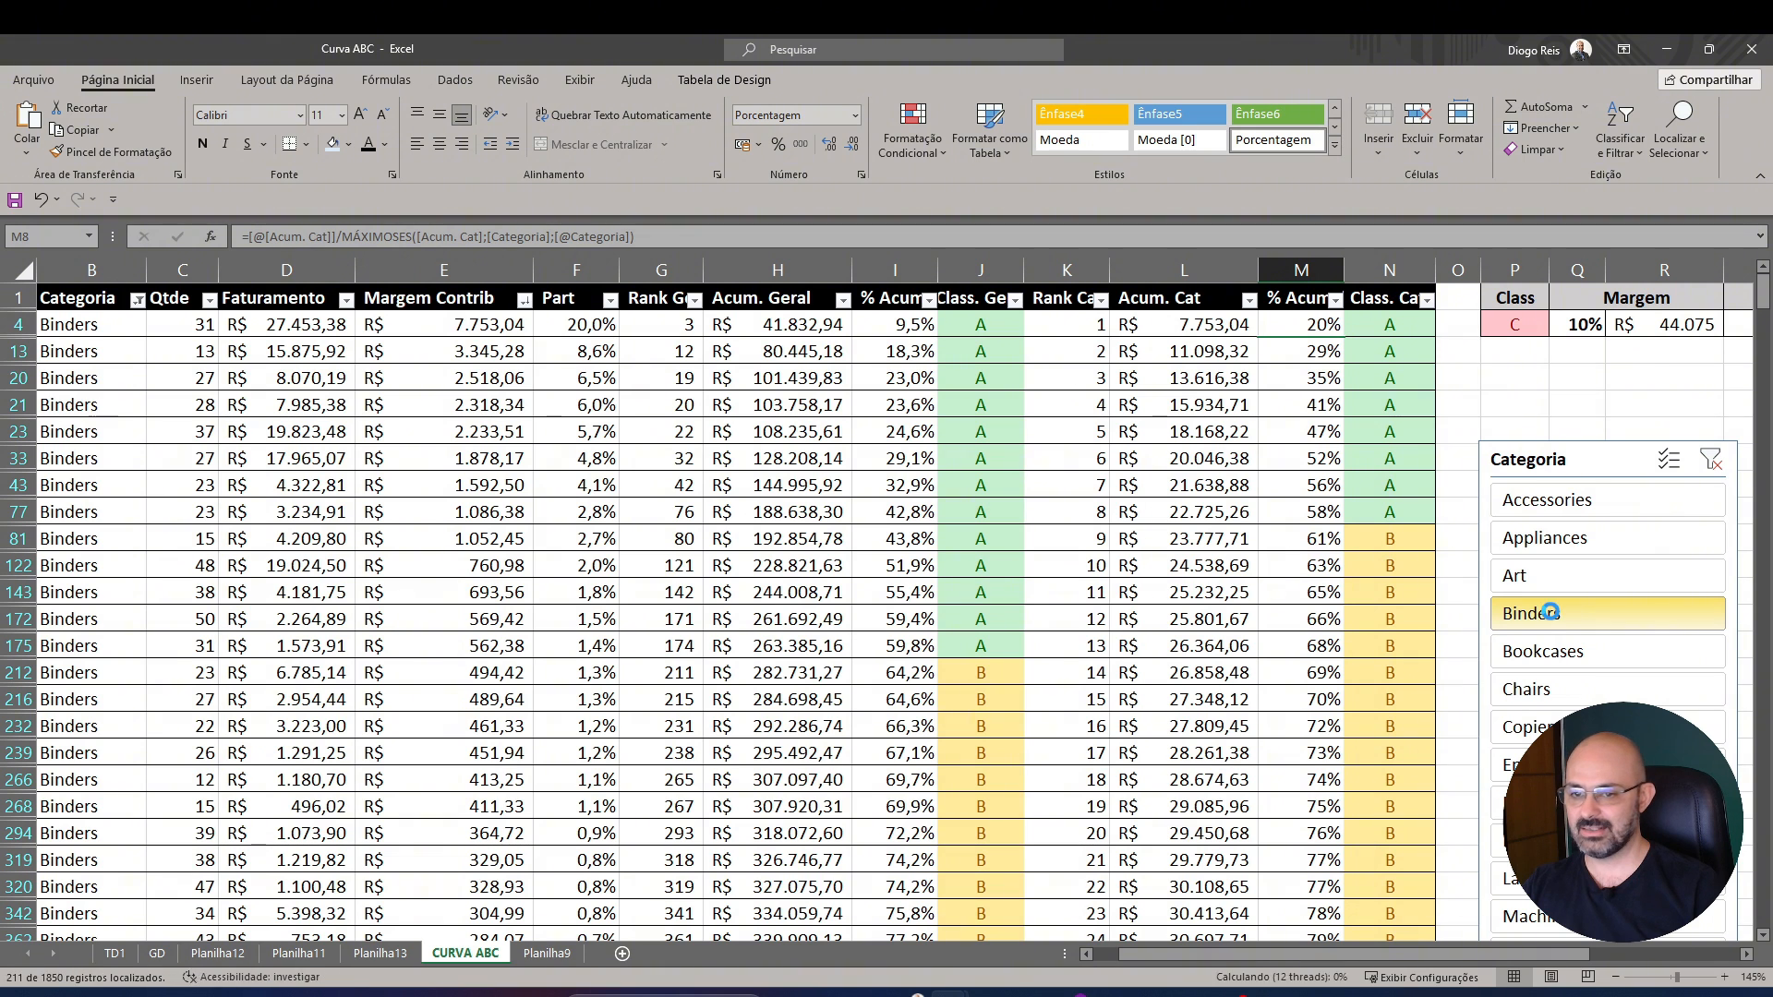
pyautogui.click(1712, 462)
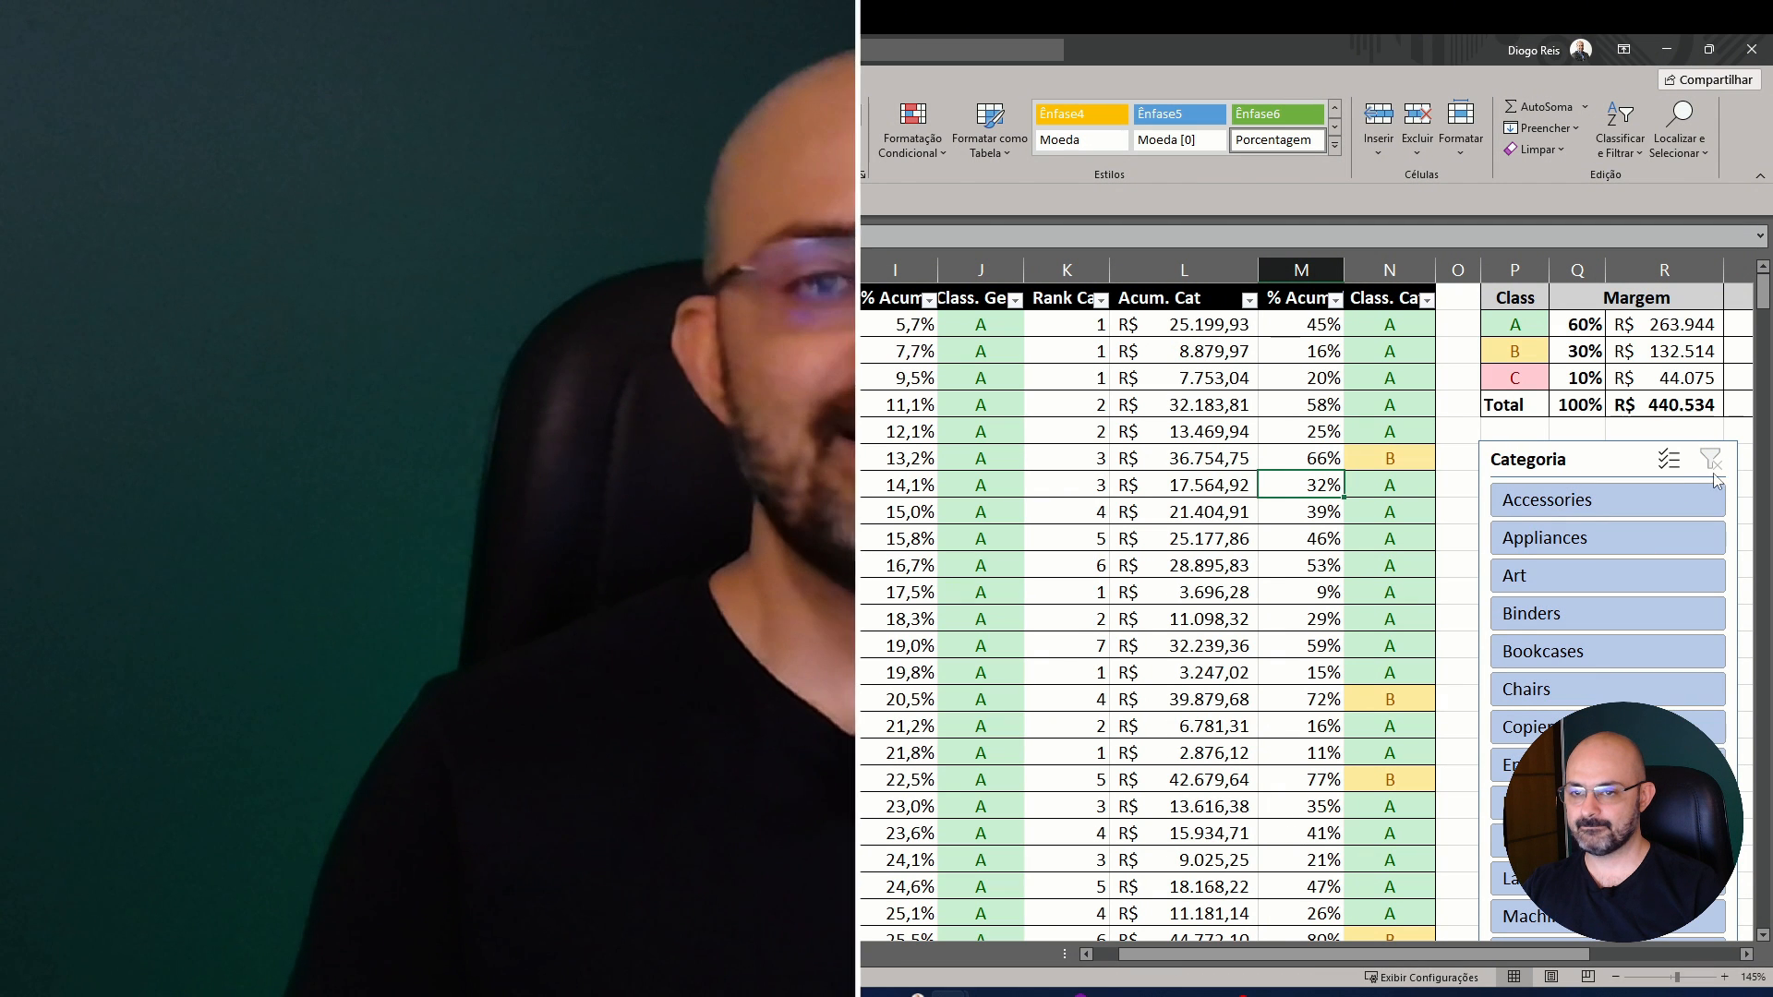